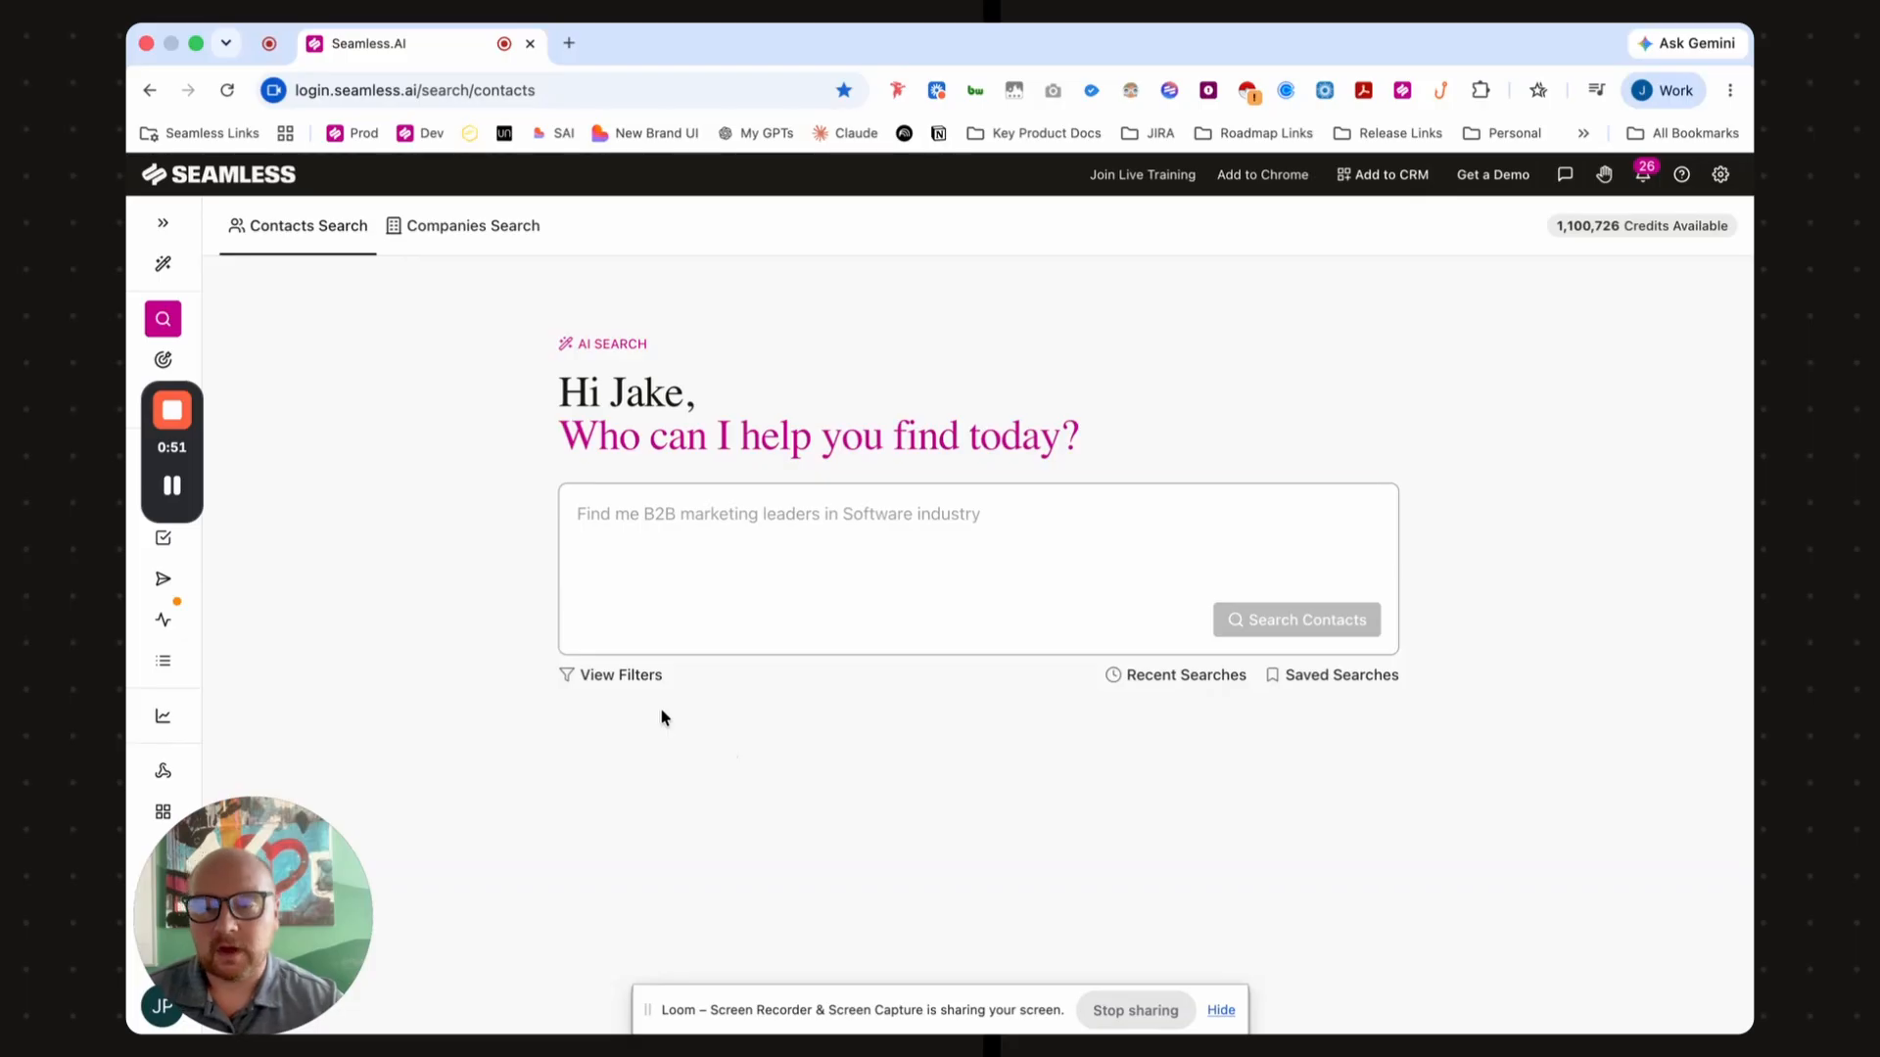
- Show the contact search filters and look through the available filter categories
{"action": "left_click", "coordinate": [633, 678]}
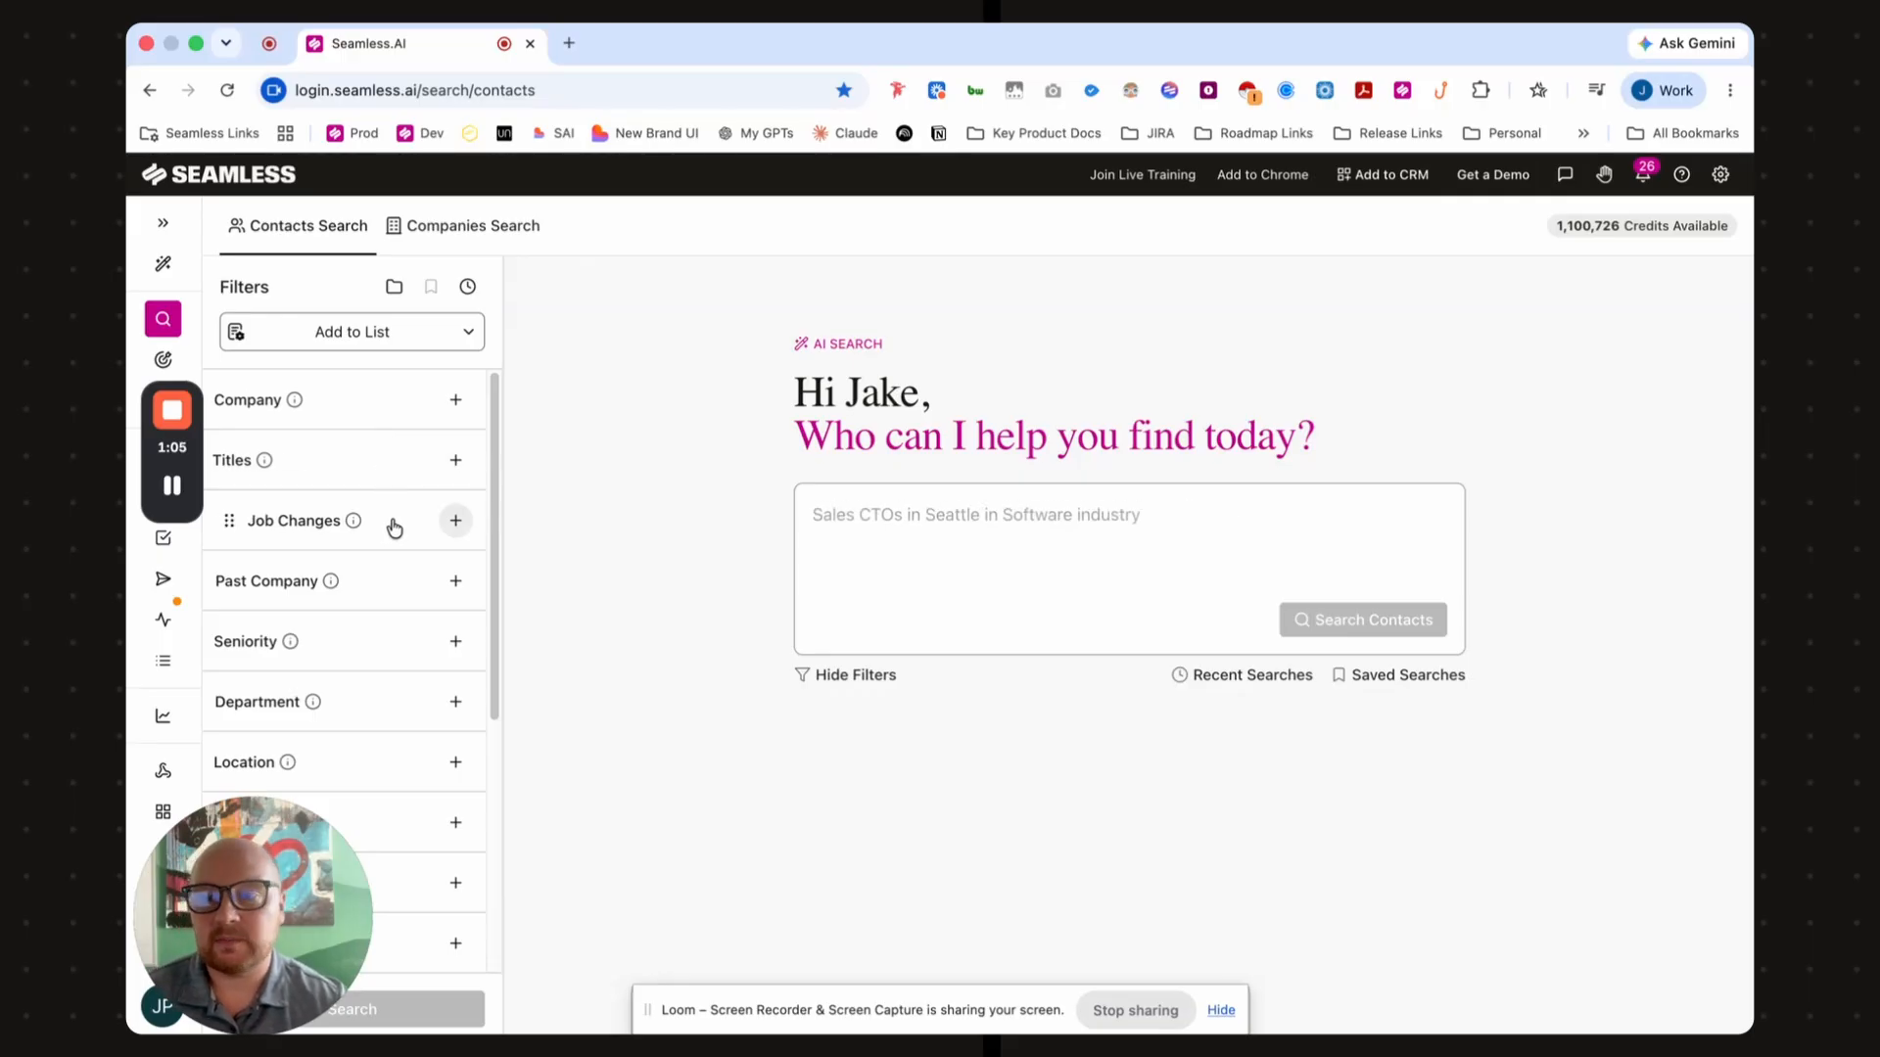
{"action": "scroll", "coordinate": [401, 523], "scroll_direction": "down", "scroll_amount": 1}
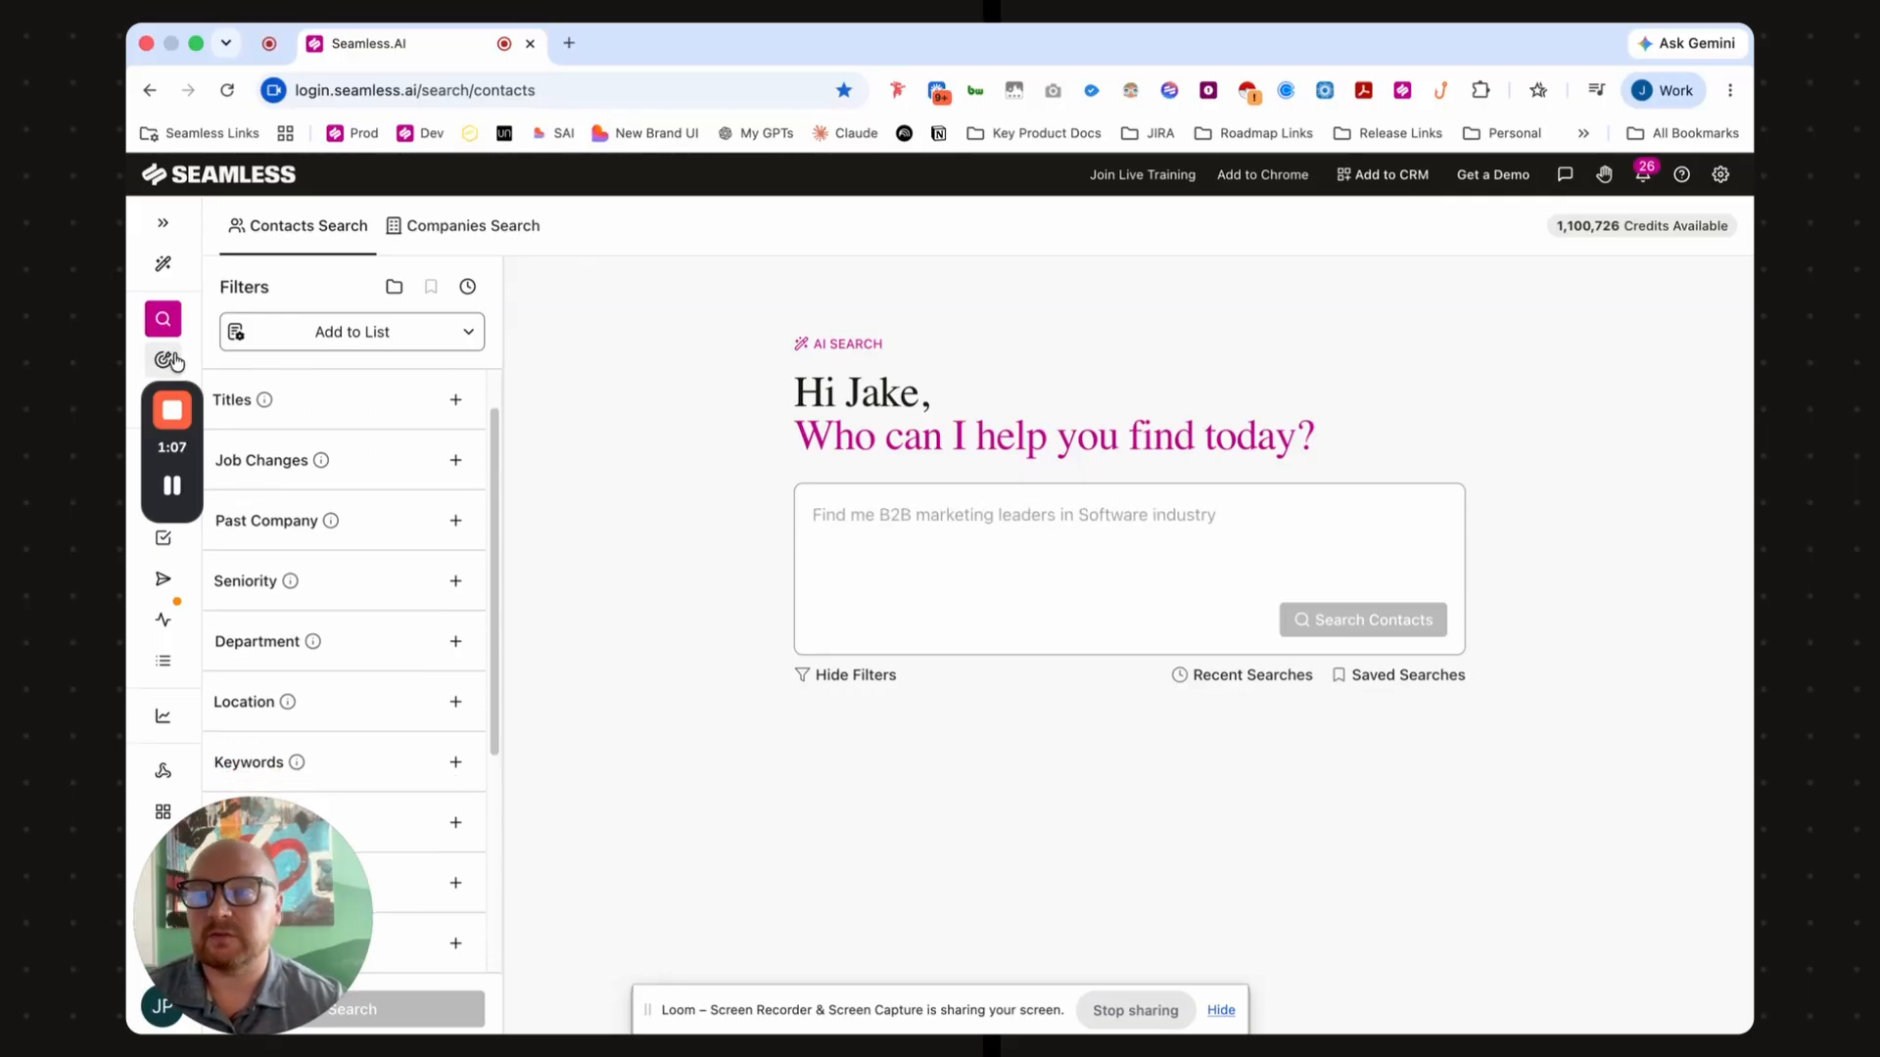
{"action": "mouse_move", "coordinate": [170, 364]}
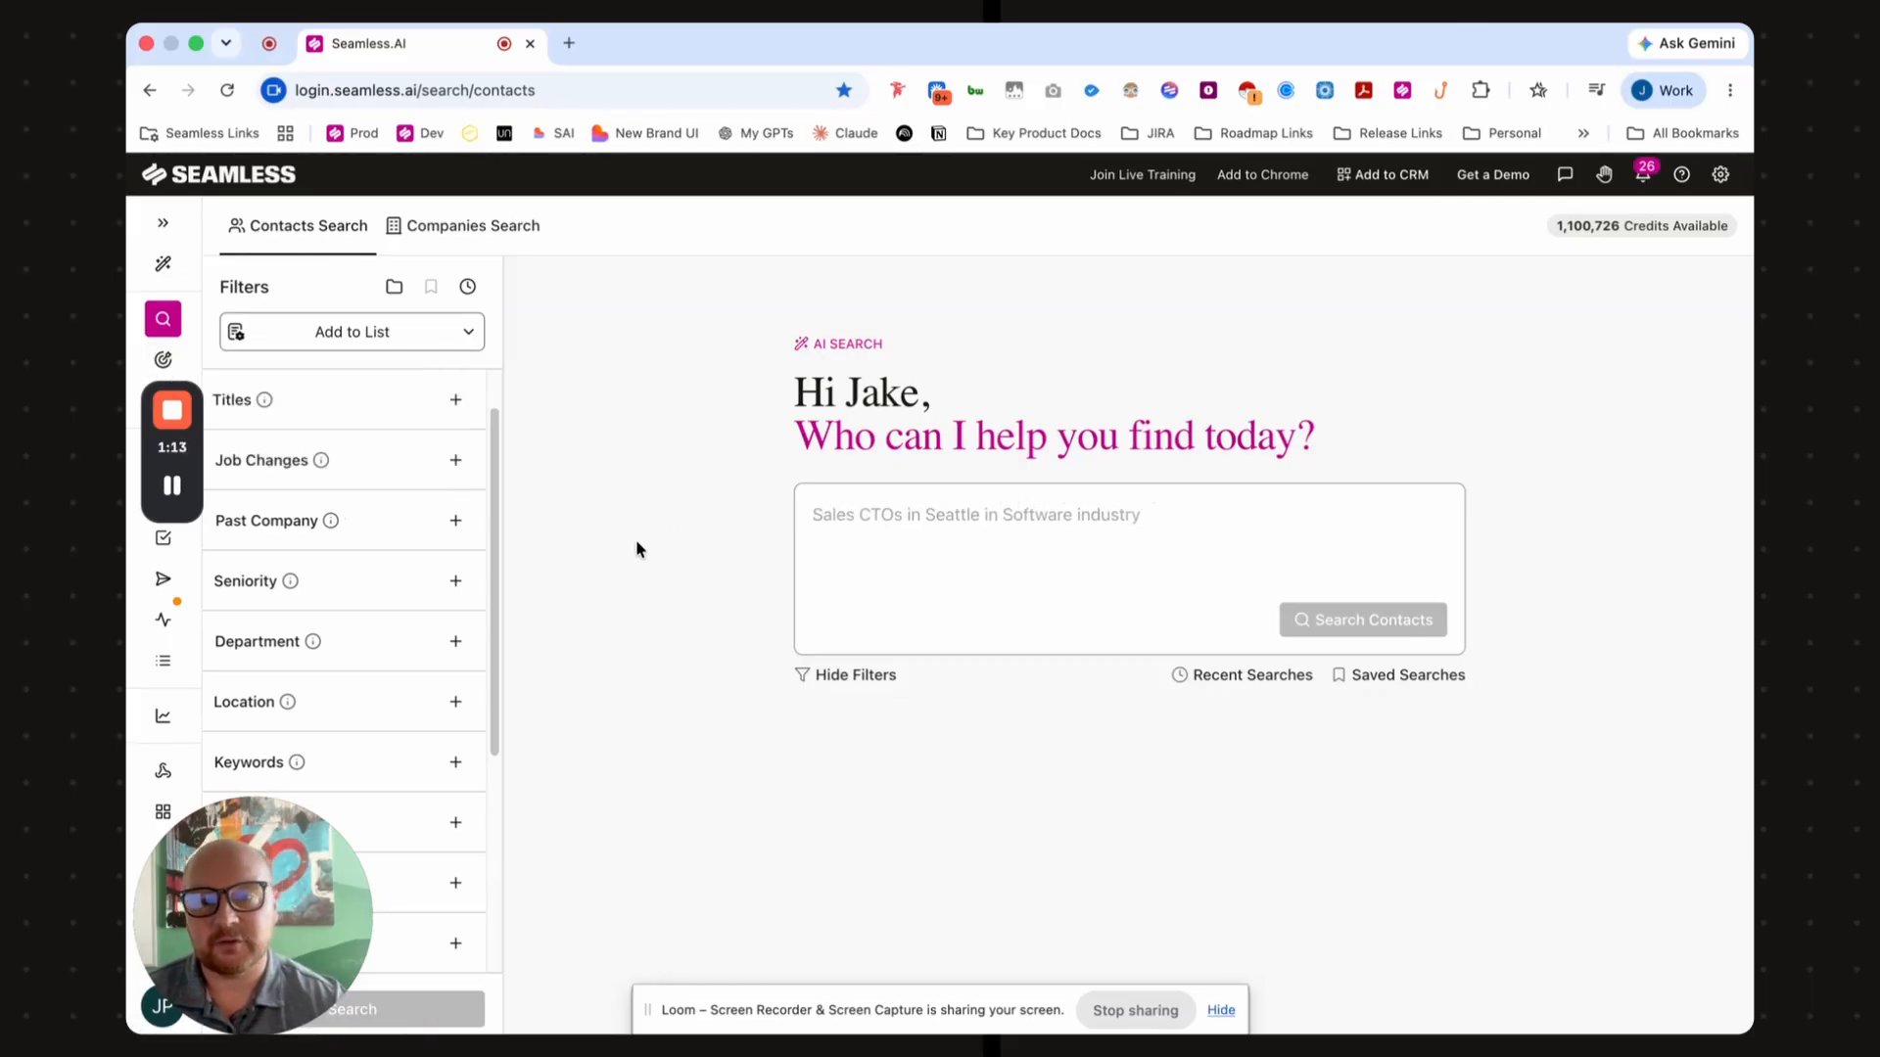
{"action": "scroll", "coordinate": [432, 565], "scroll_direction": "down", "scroll_amount": 5}
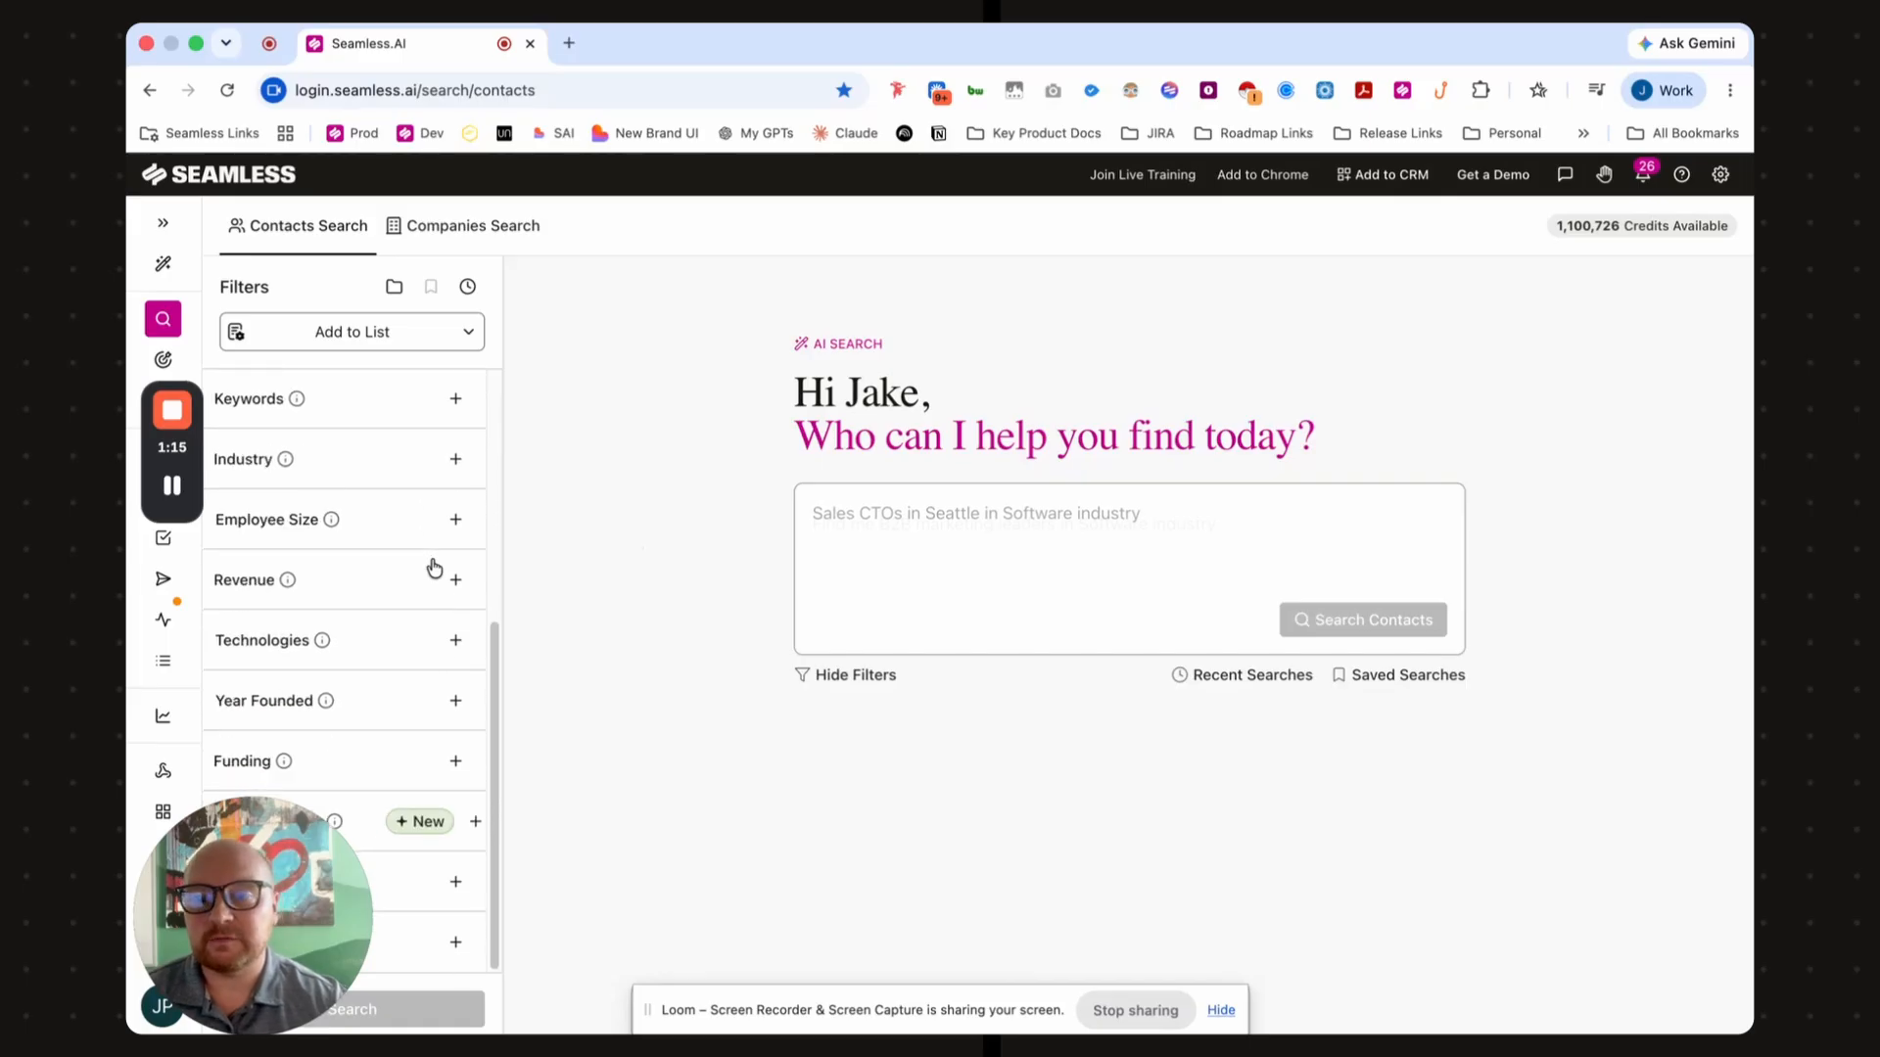
{"action": "scroll", "coordinate": [431, 568], "scroll_direction": "up", "scroll_amount": 6}
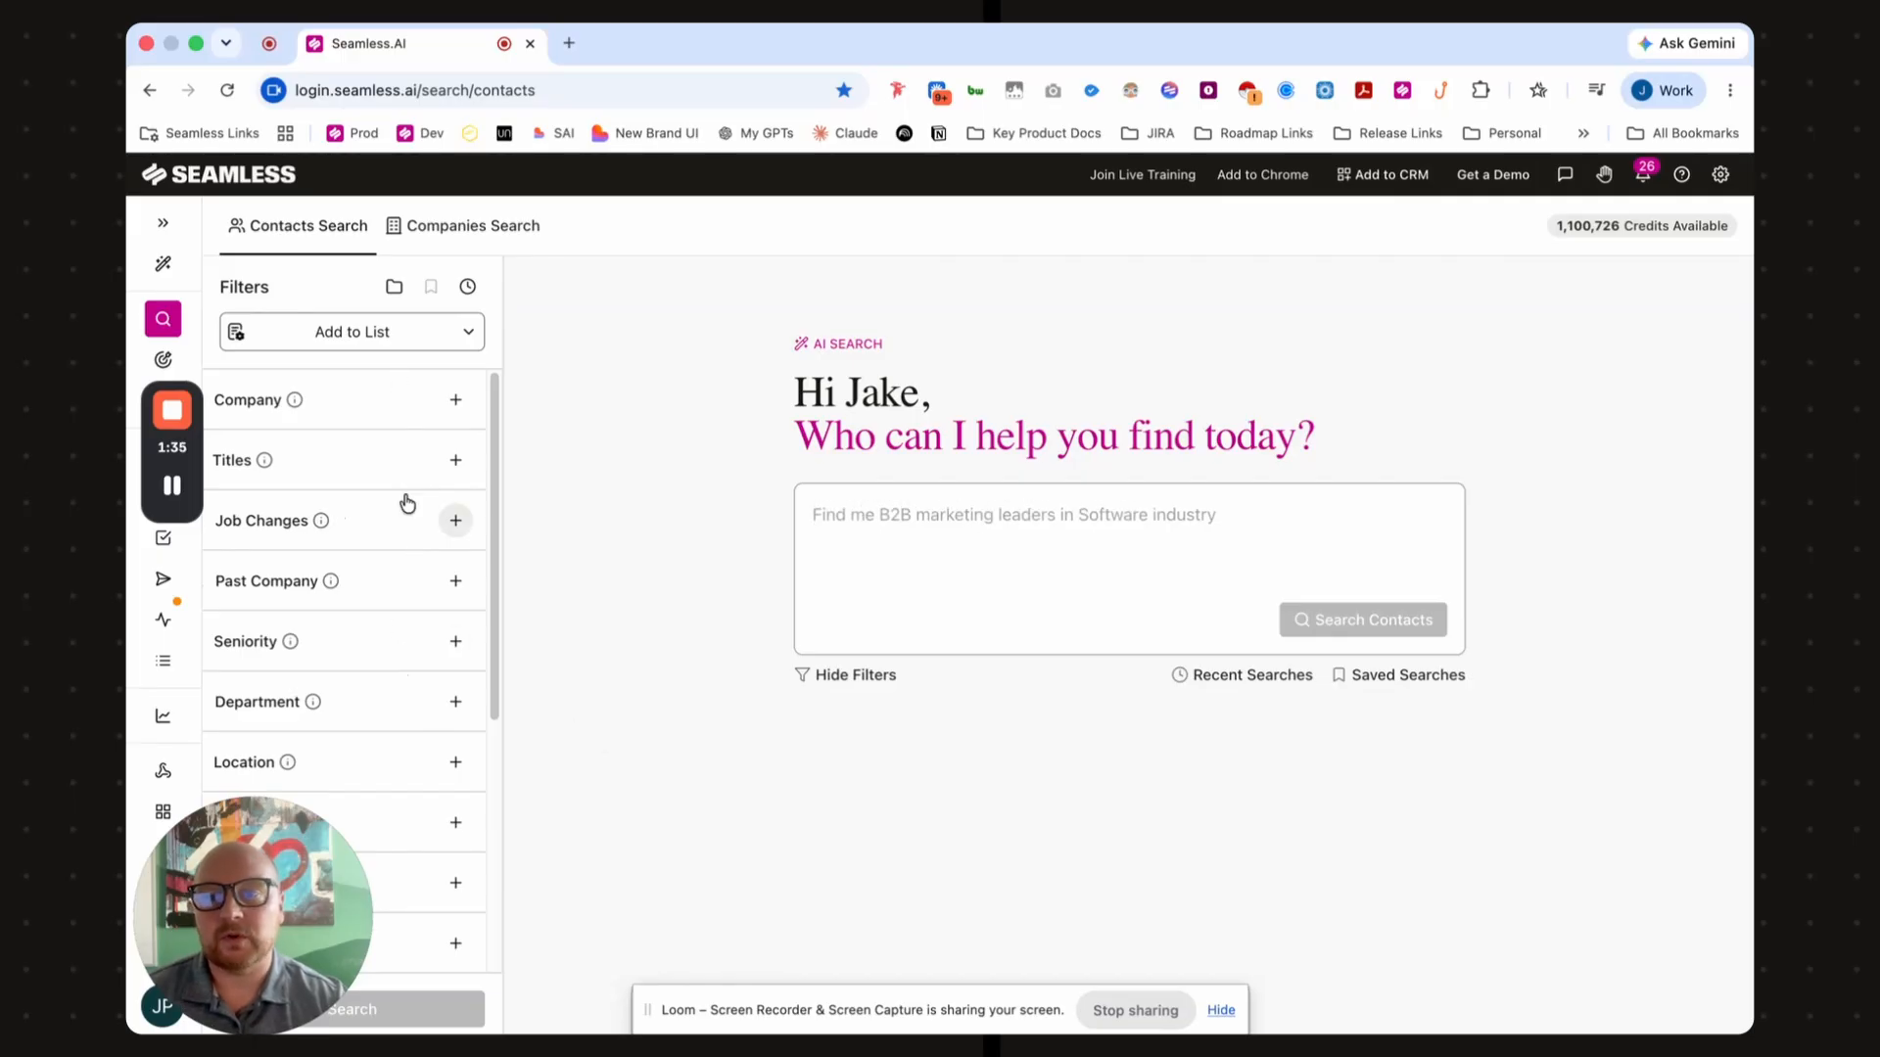
- View the recent searches and the saved searches, then return to the contact filters
{"action": "left_click", "coordinate": [1256, 686]}
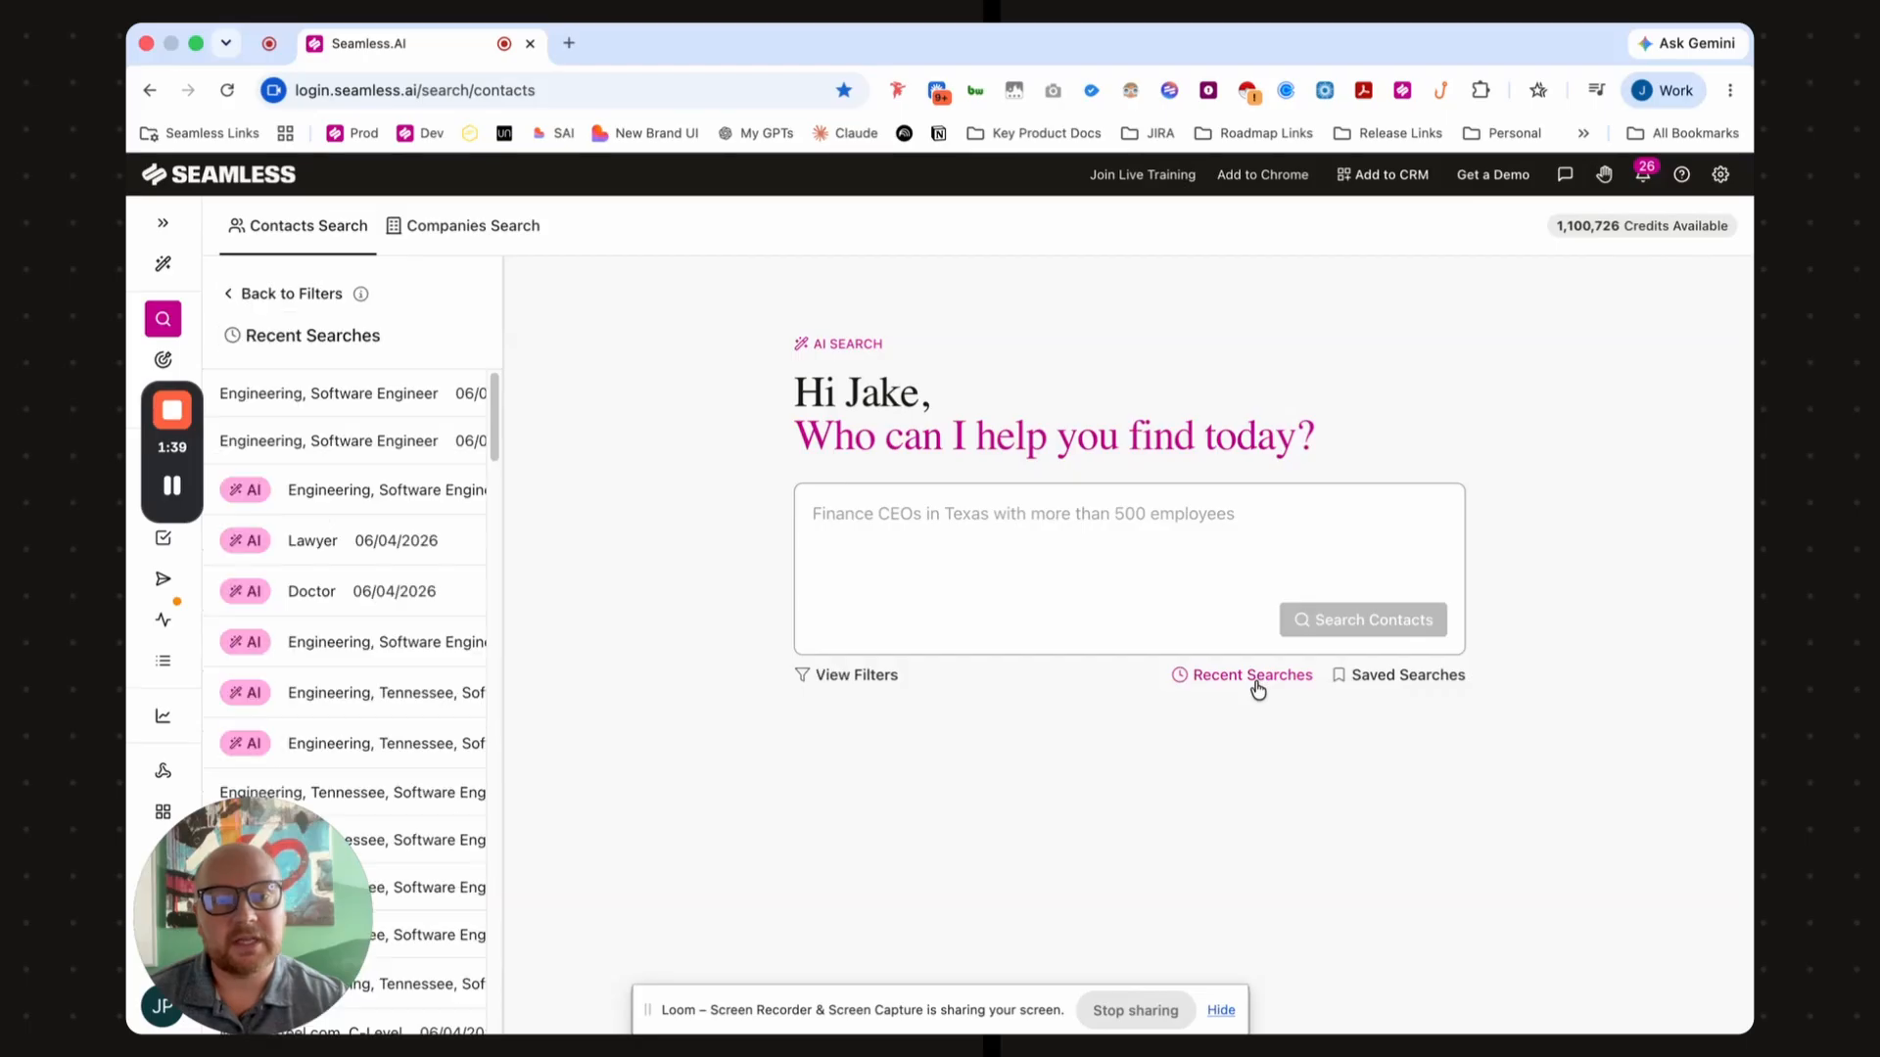
{"action": "left_click", "coordinate": [1417, 680]}
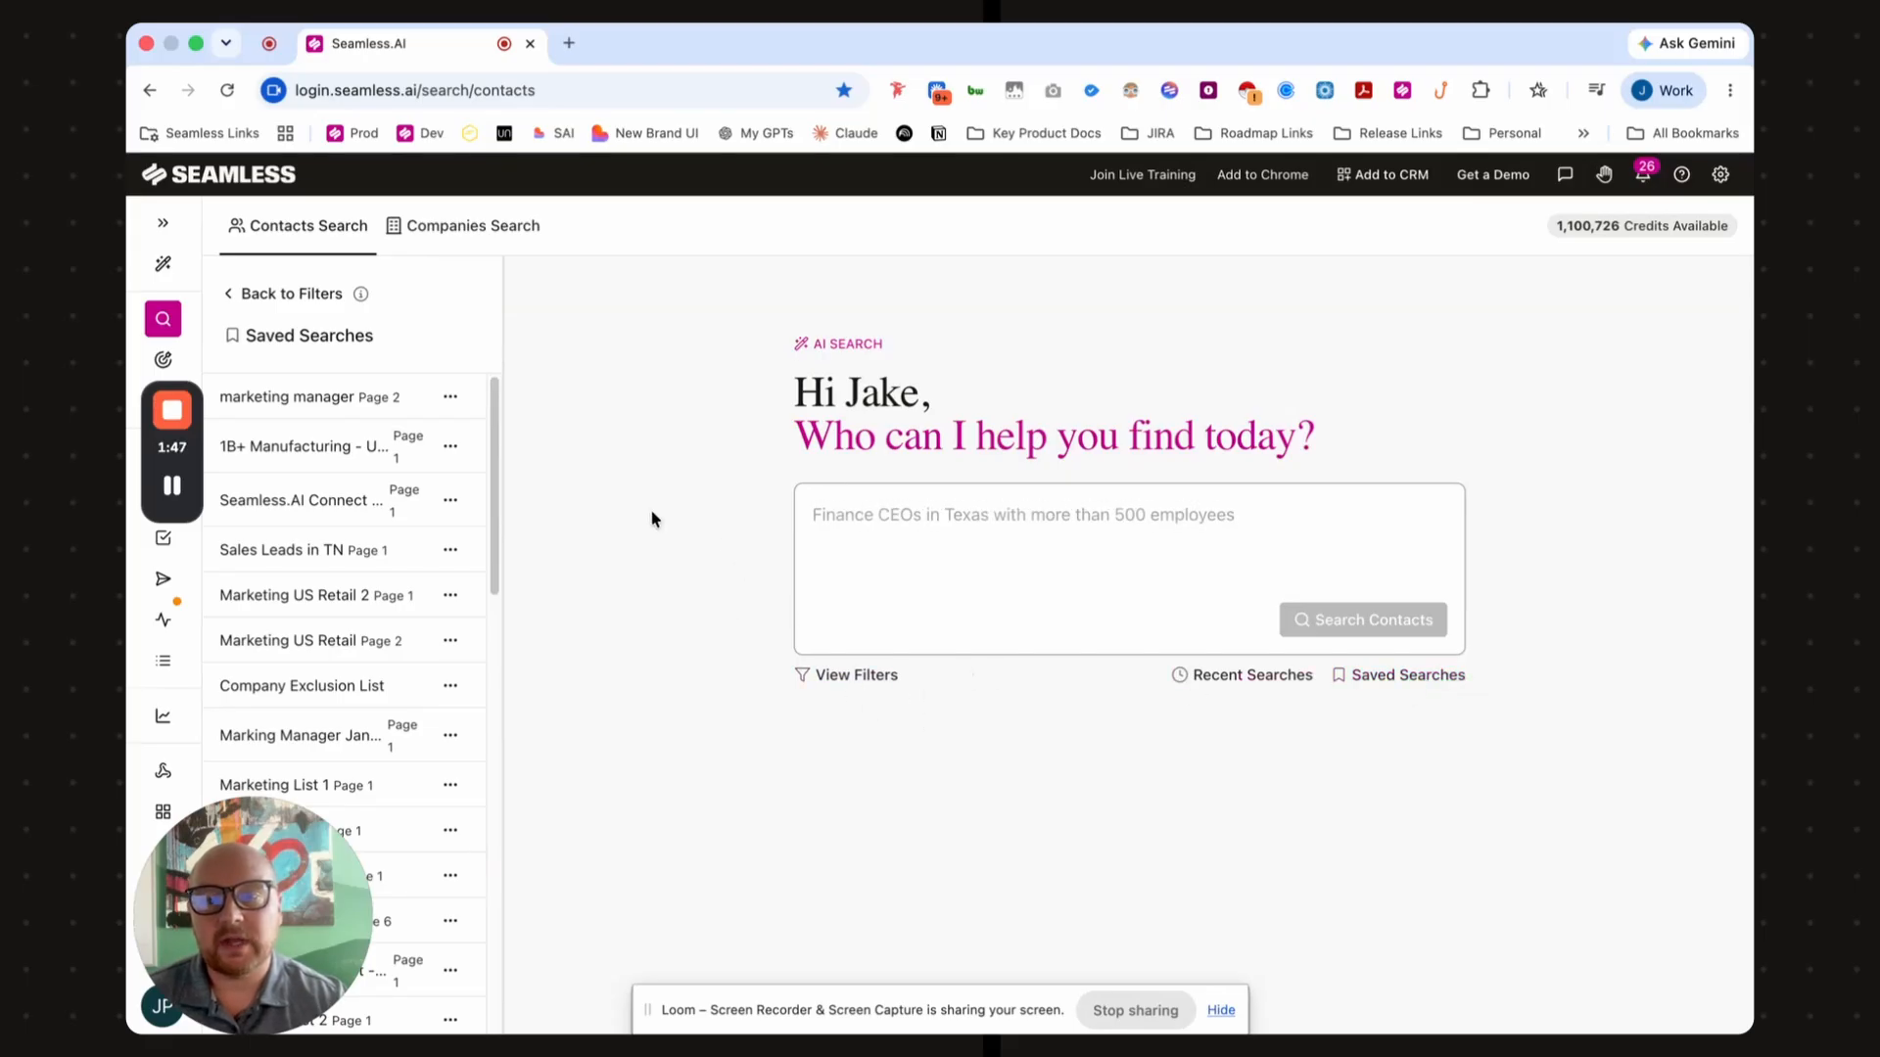
{"action": "left_click", "coordinate": [877, 675]}
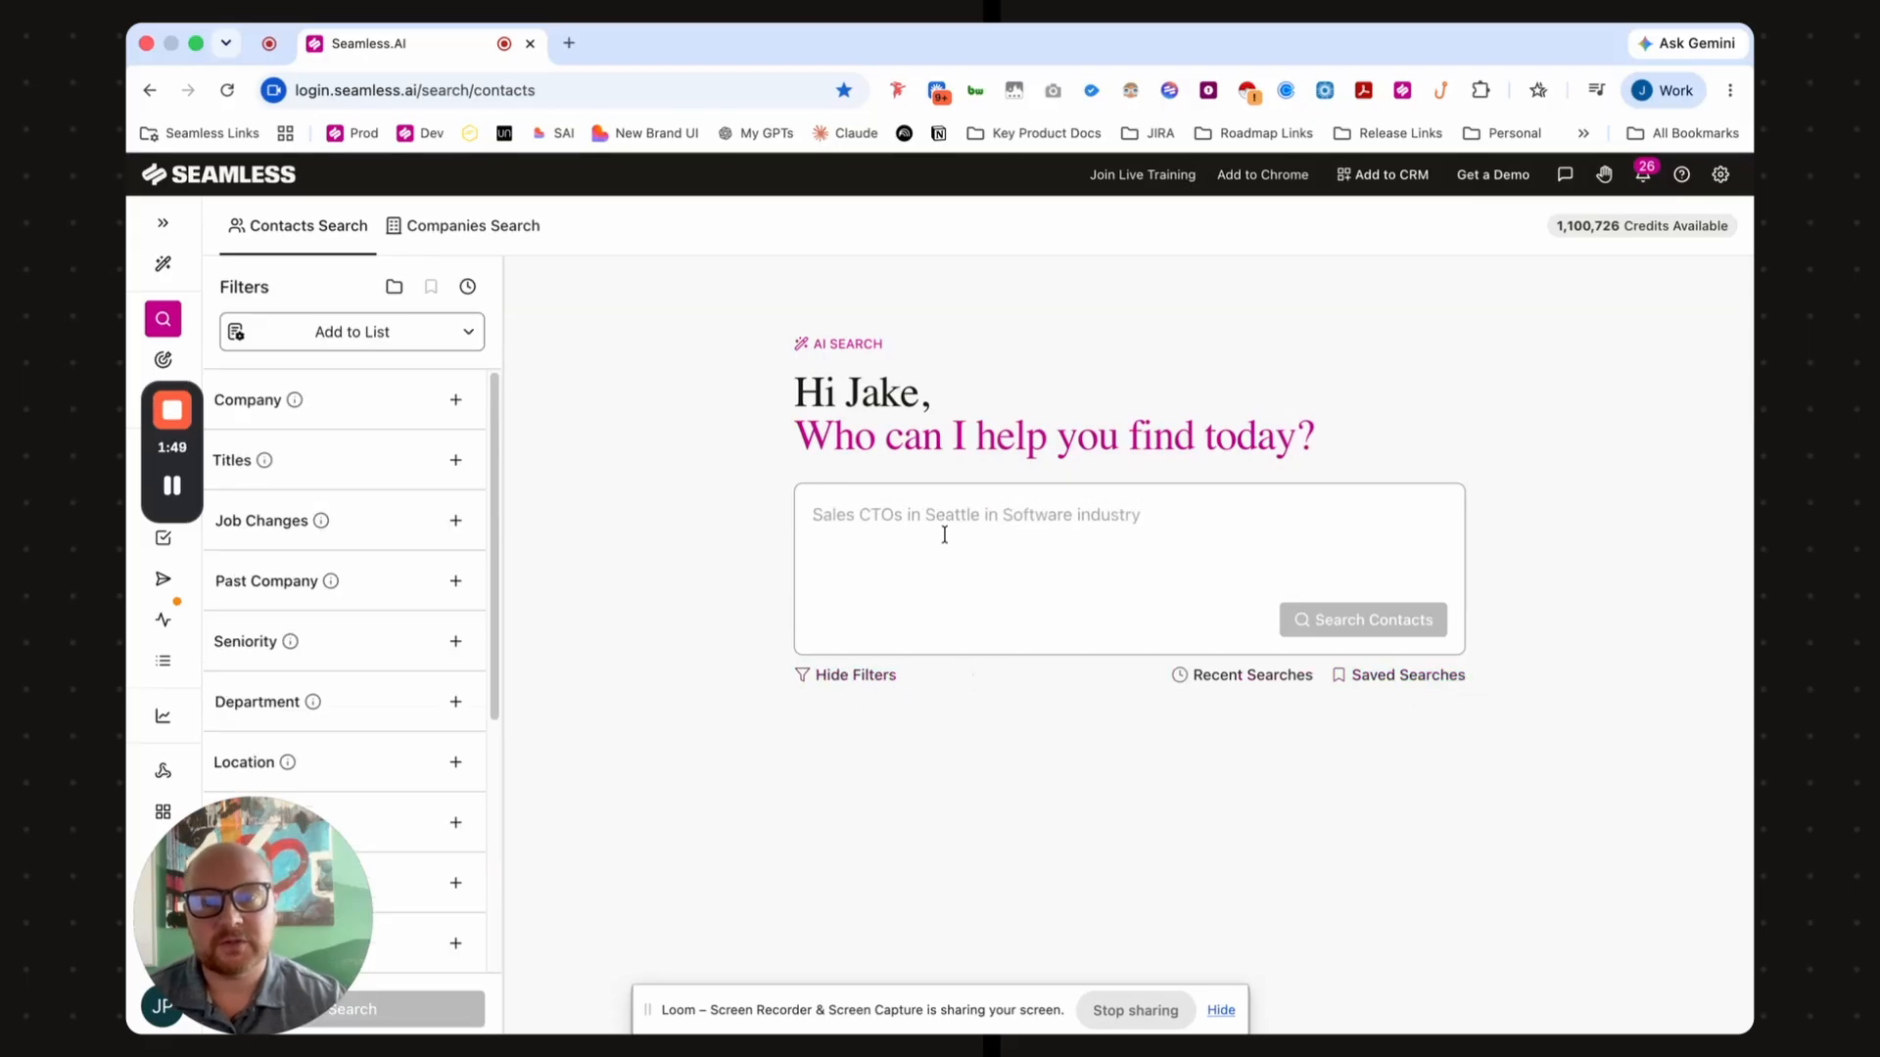
- Run an AI contact search with the prompt "Find me markting managers in Tennessee"
{"action": "left_click", "coordinate": [933, 496]}
{"action": "type", "text": "Find"}
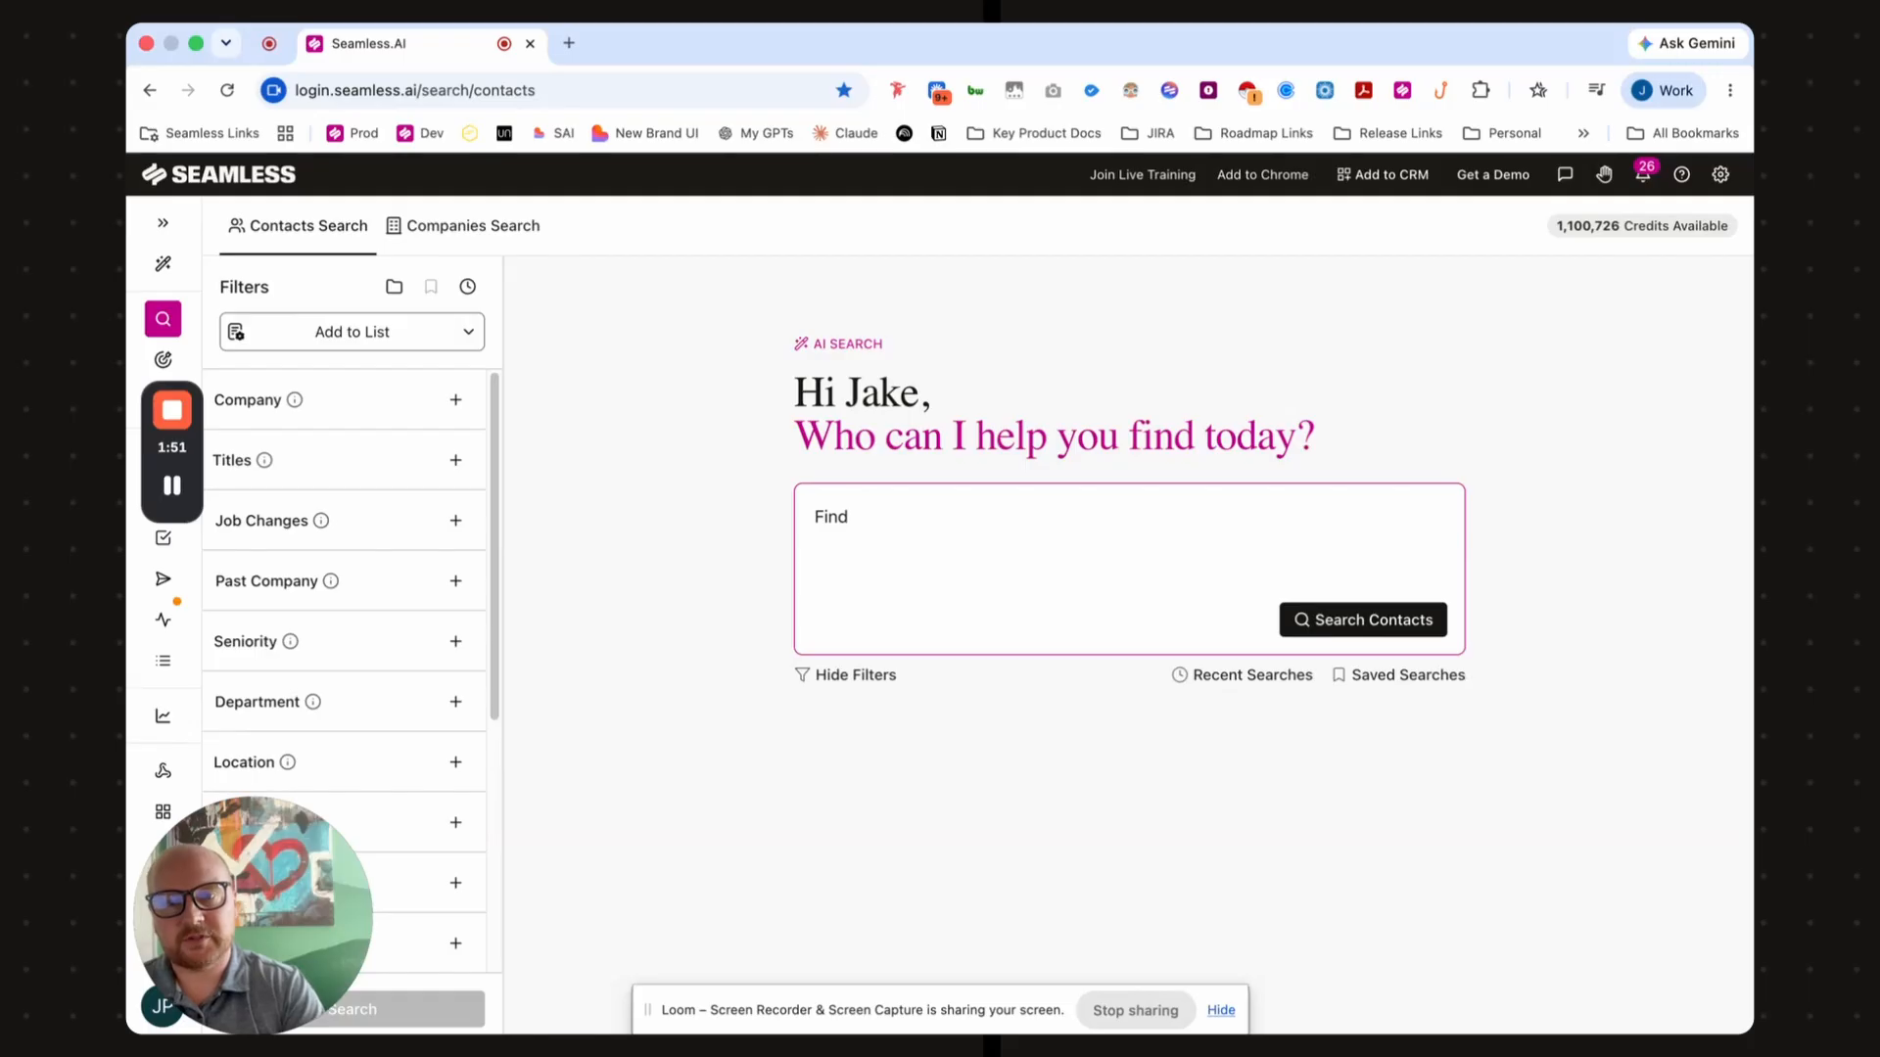
{"action": "type", "text": " me "}
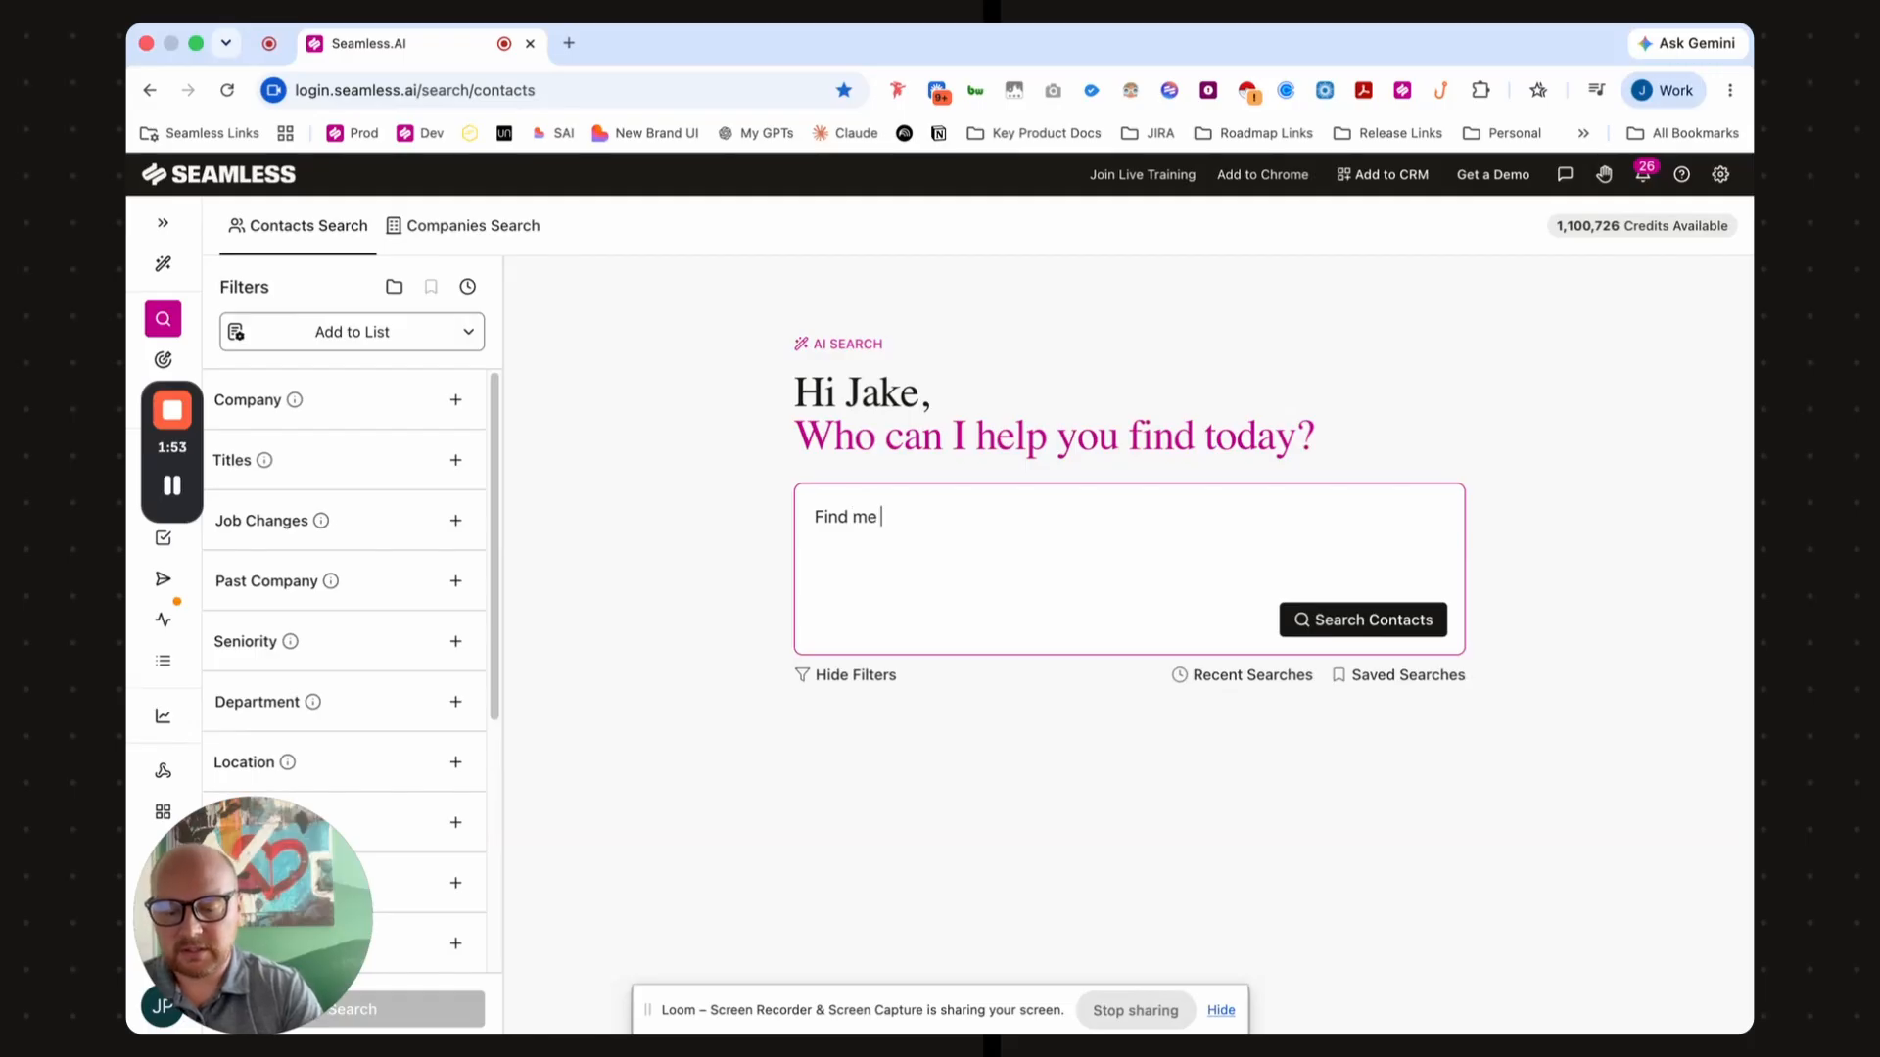
{"action": "type", "text": "markting man"}
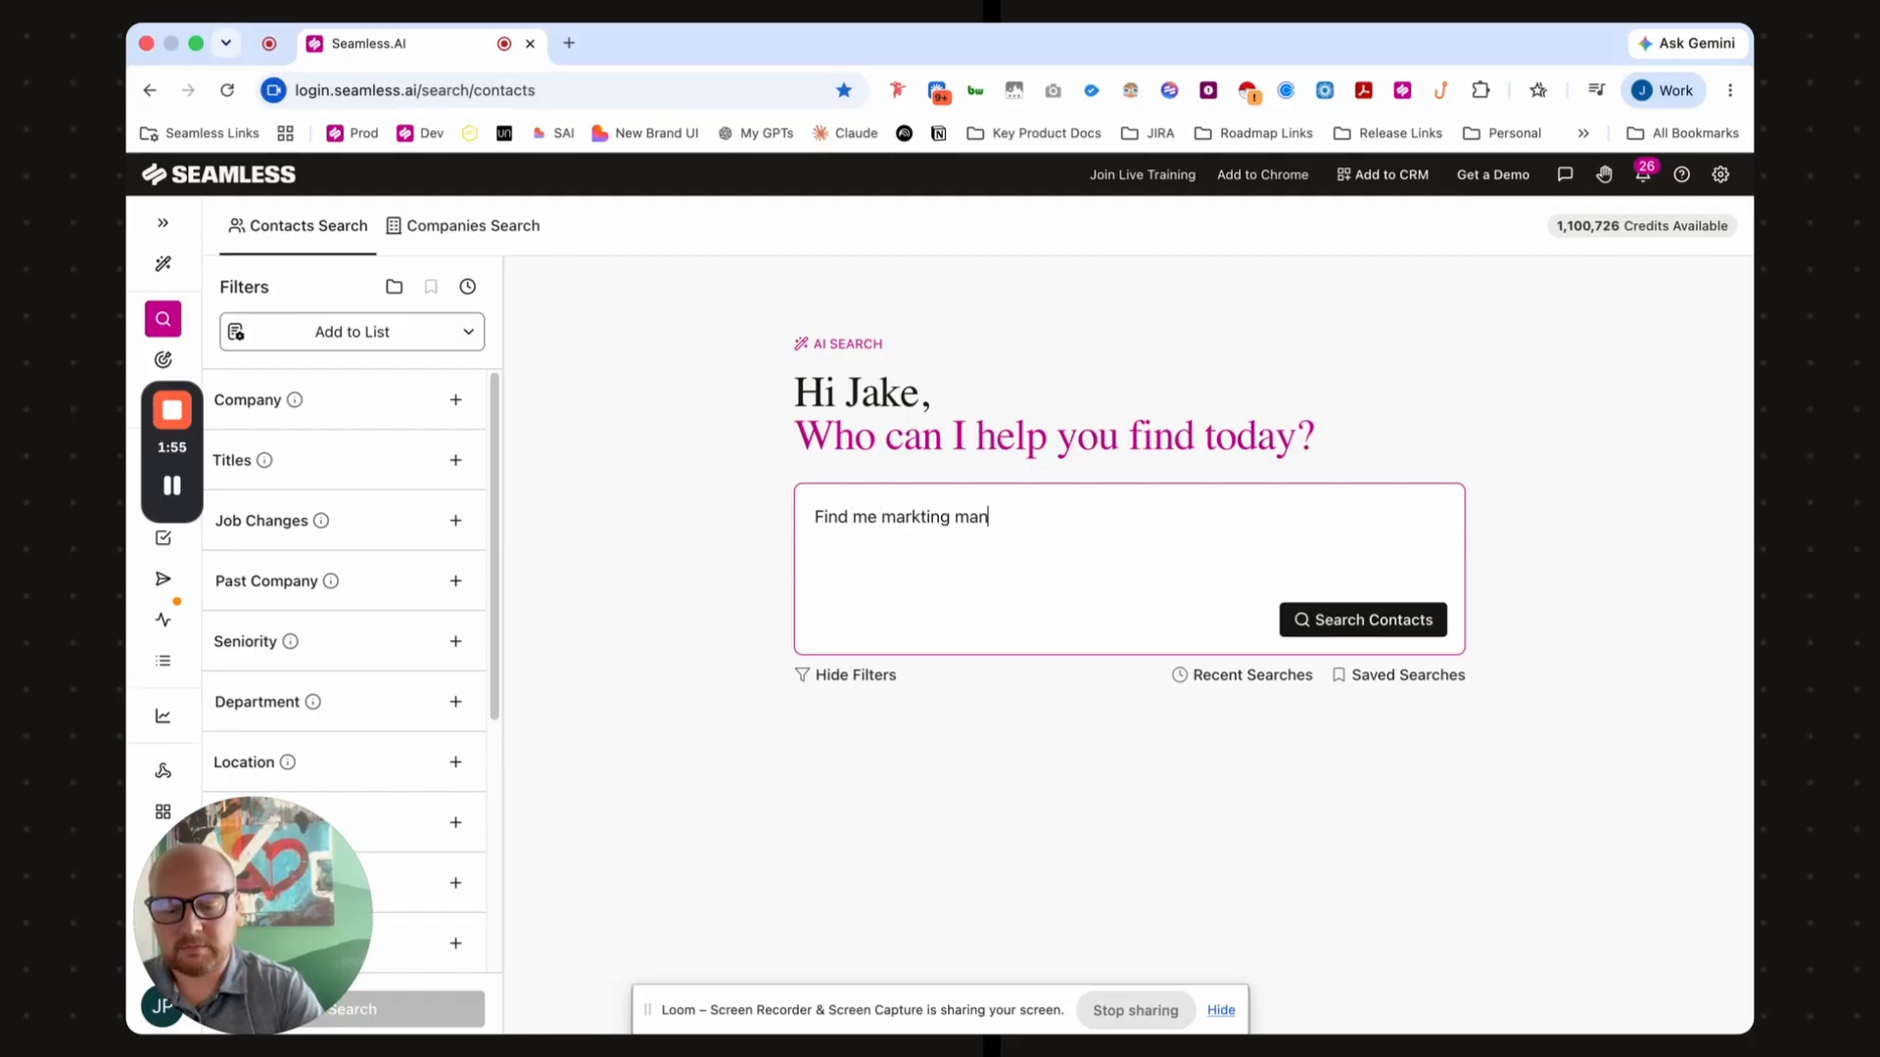
{"action": "type", "text": "agers in Tenn"}
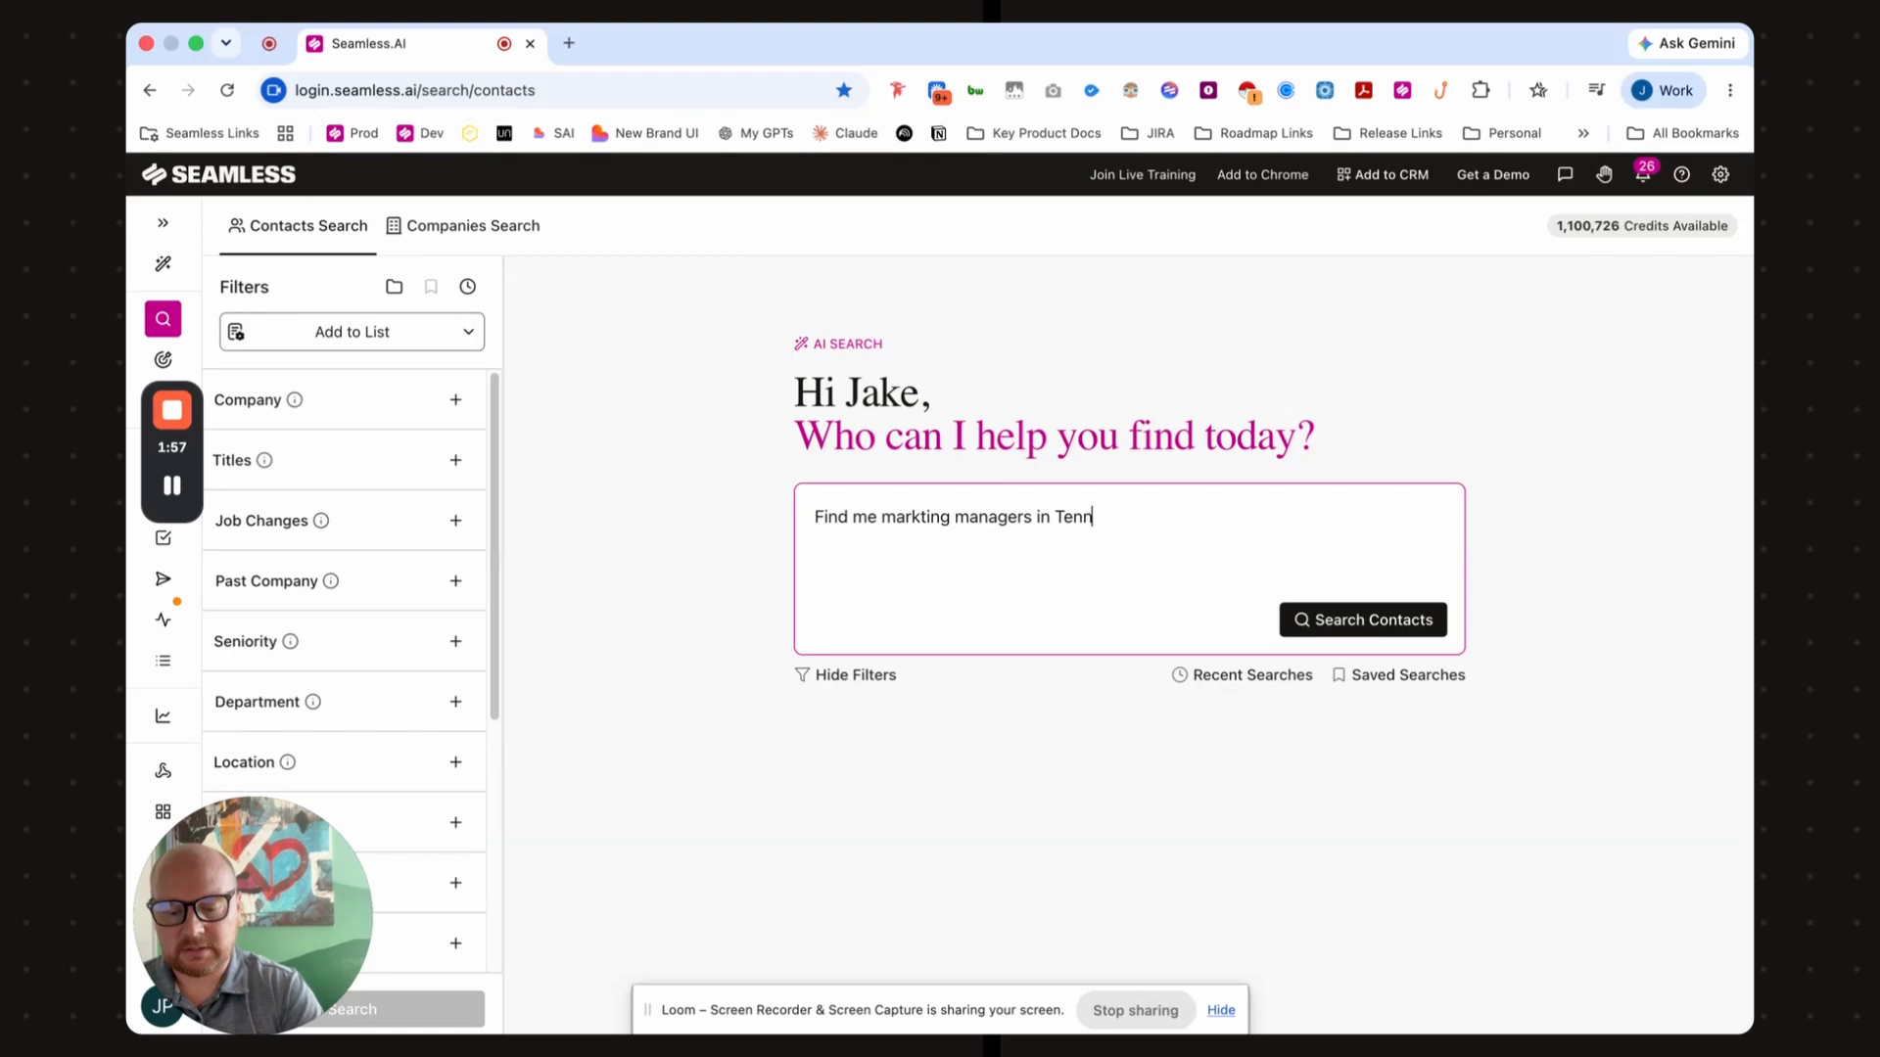
{"action": "type", "text": "essee"}
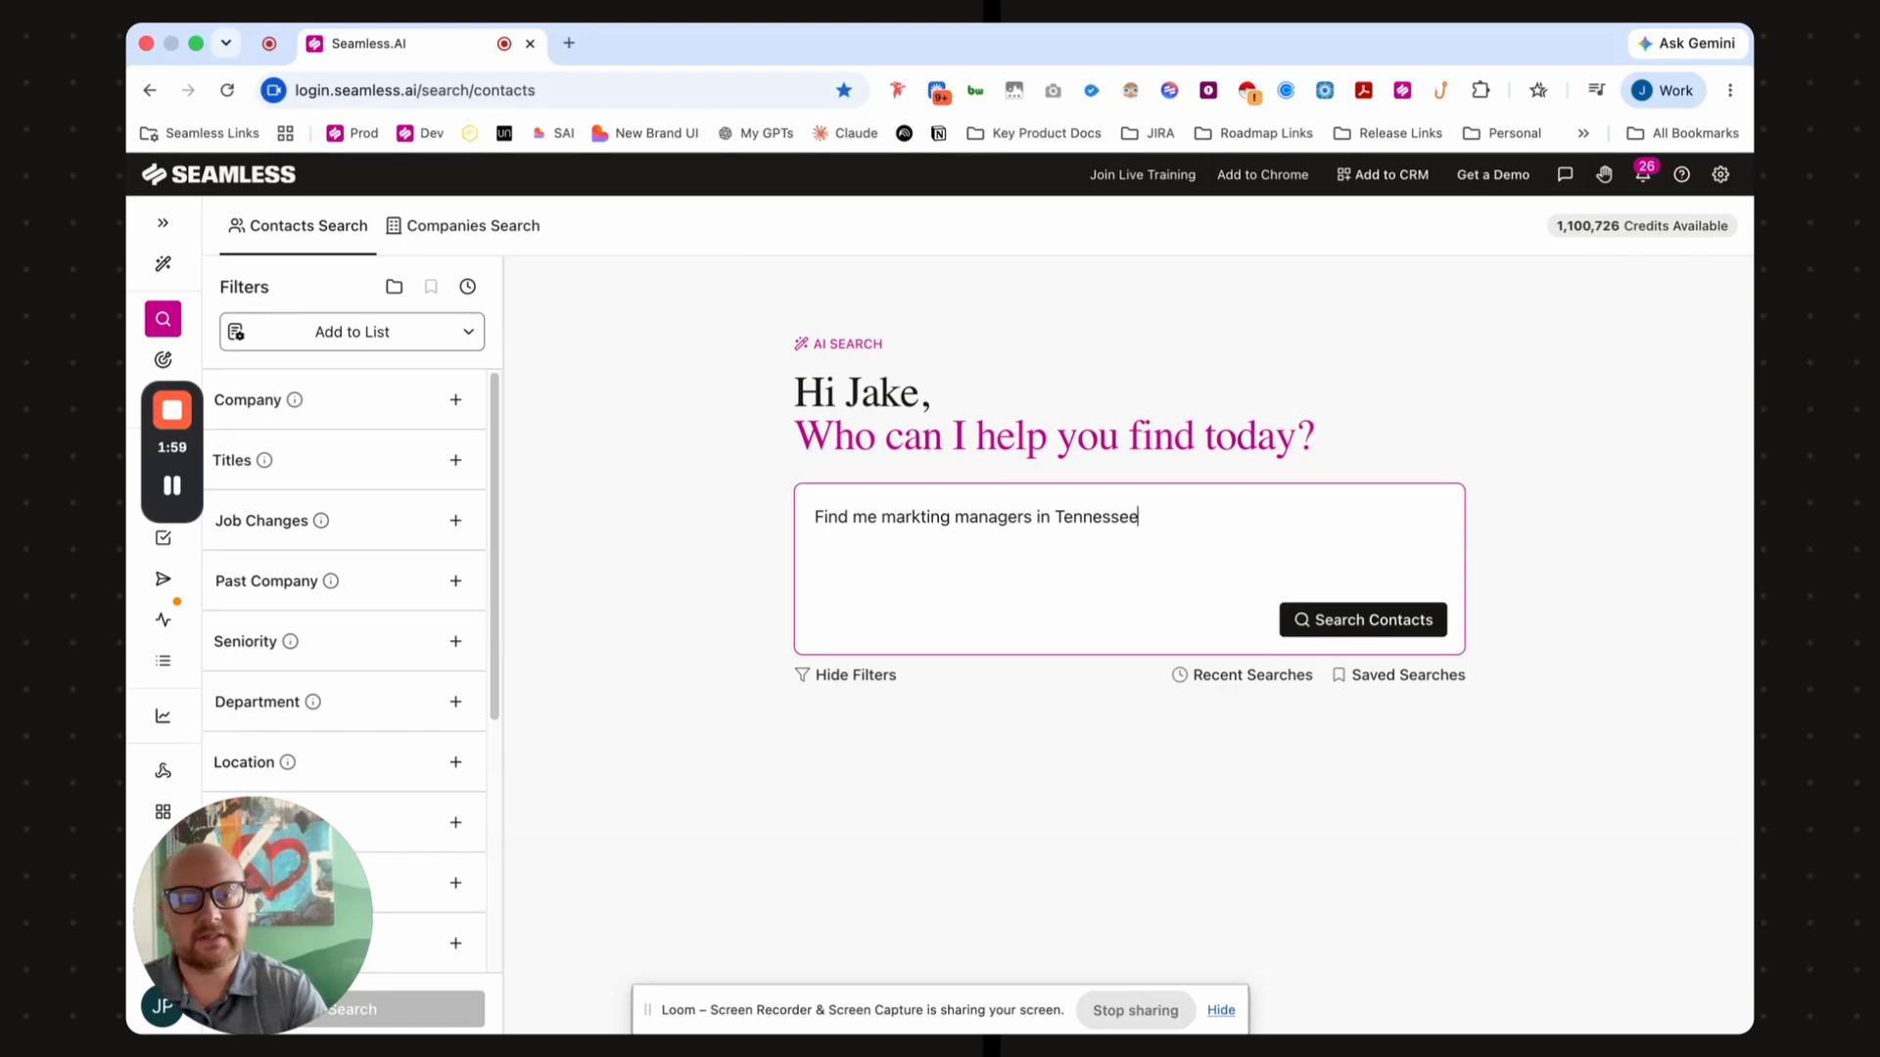
{"action": "key", "text": "Return"}
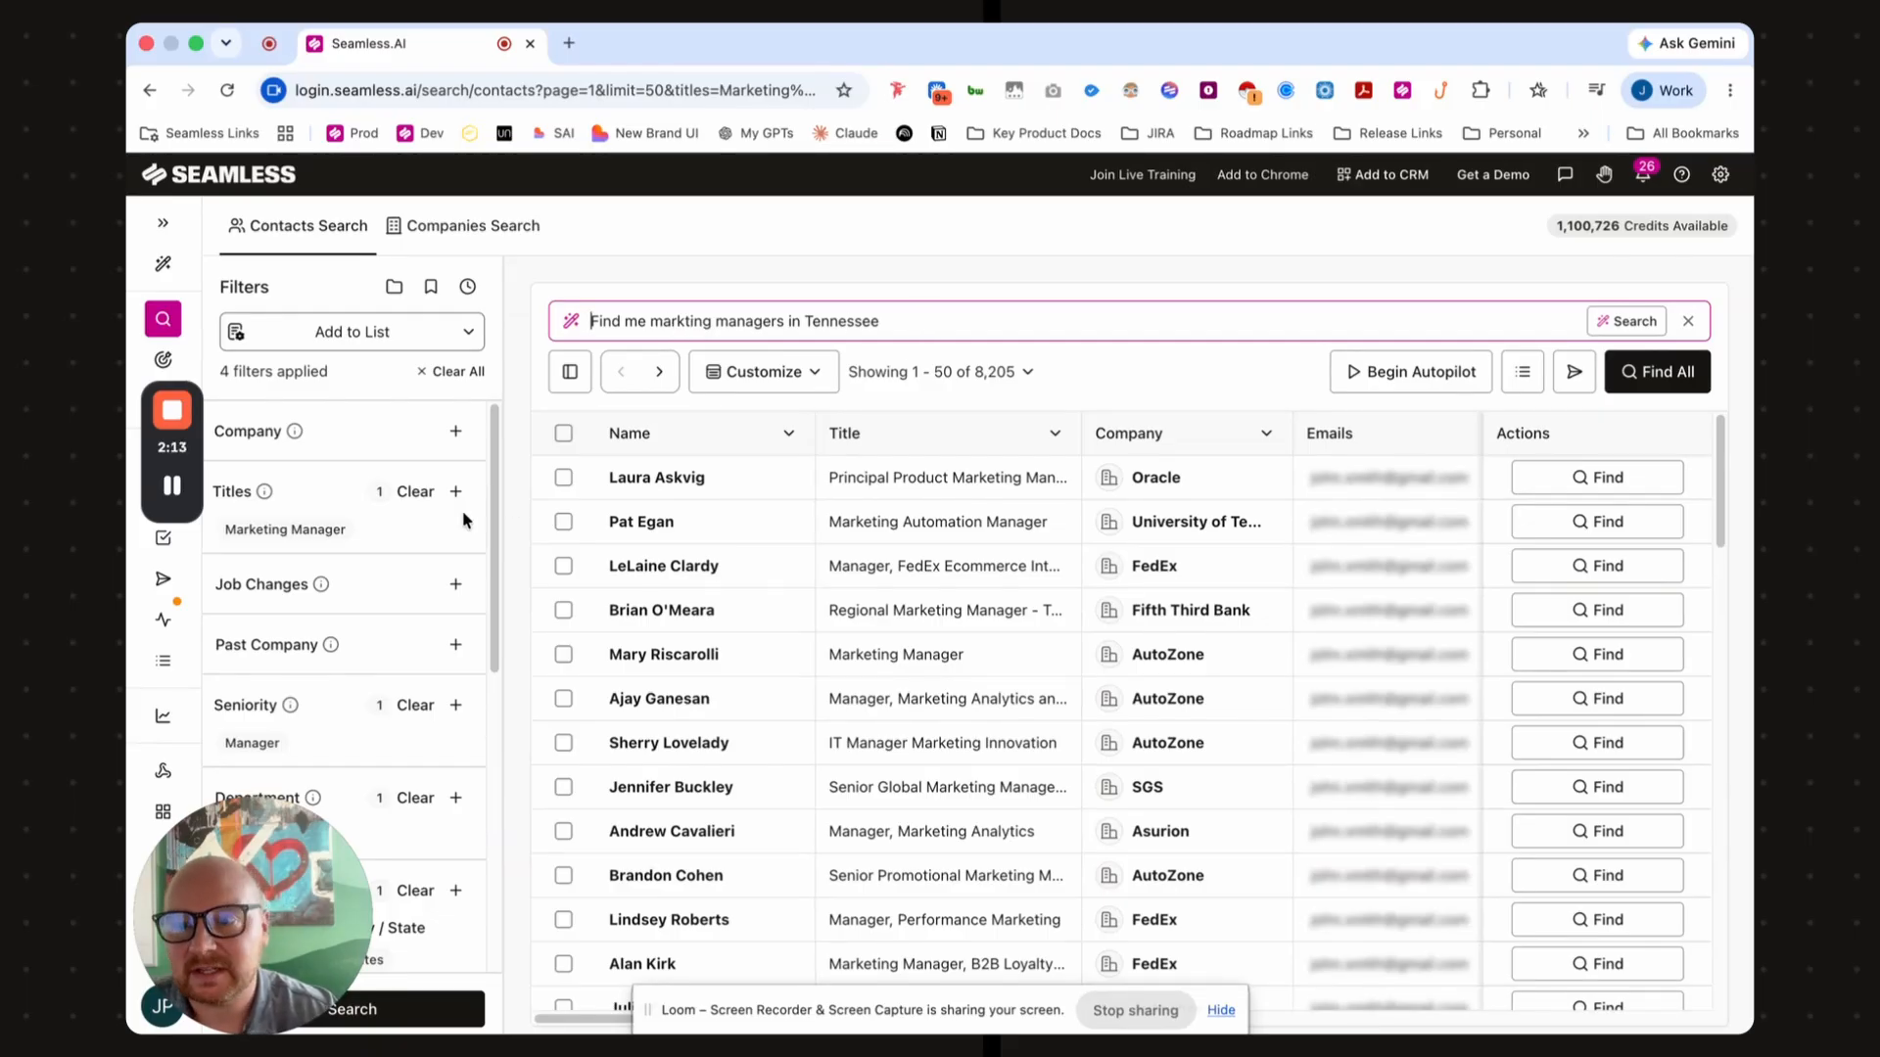
- Examine which title, seniority, department and location filters the AI search applied
{"action": "scroll", "coordinate": [412, 705], "scroll_direction": "down", "scroll_amount": 4}
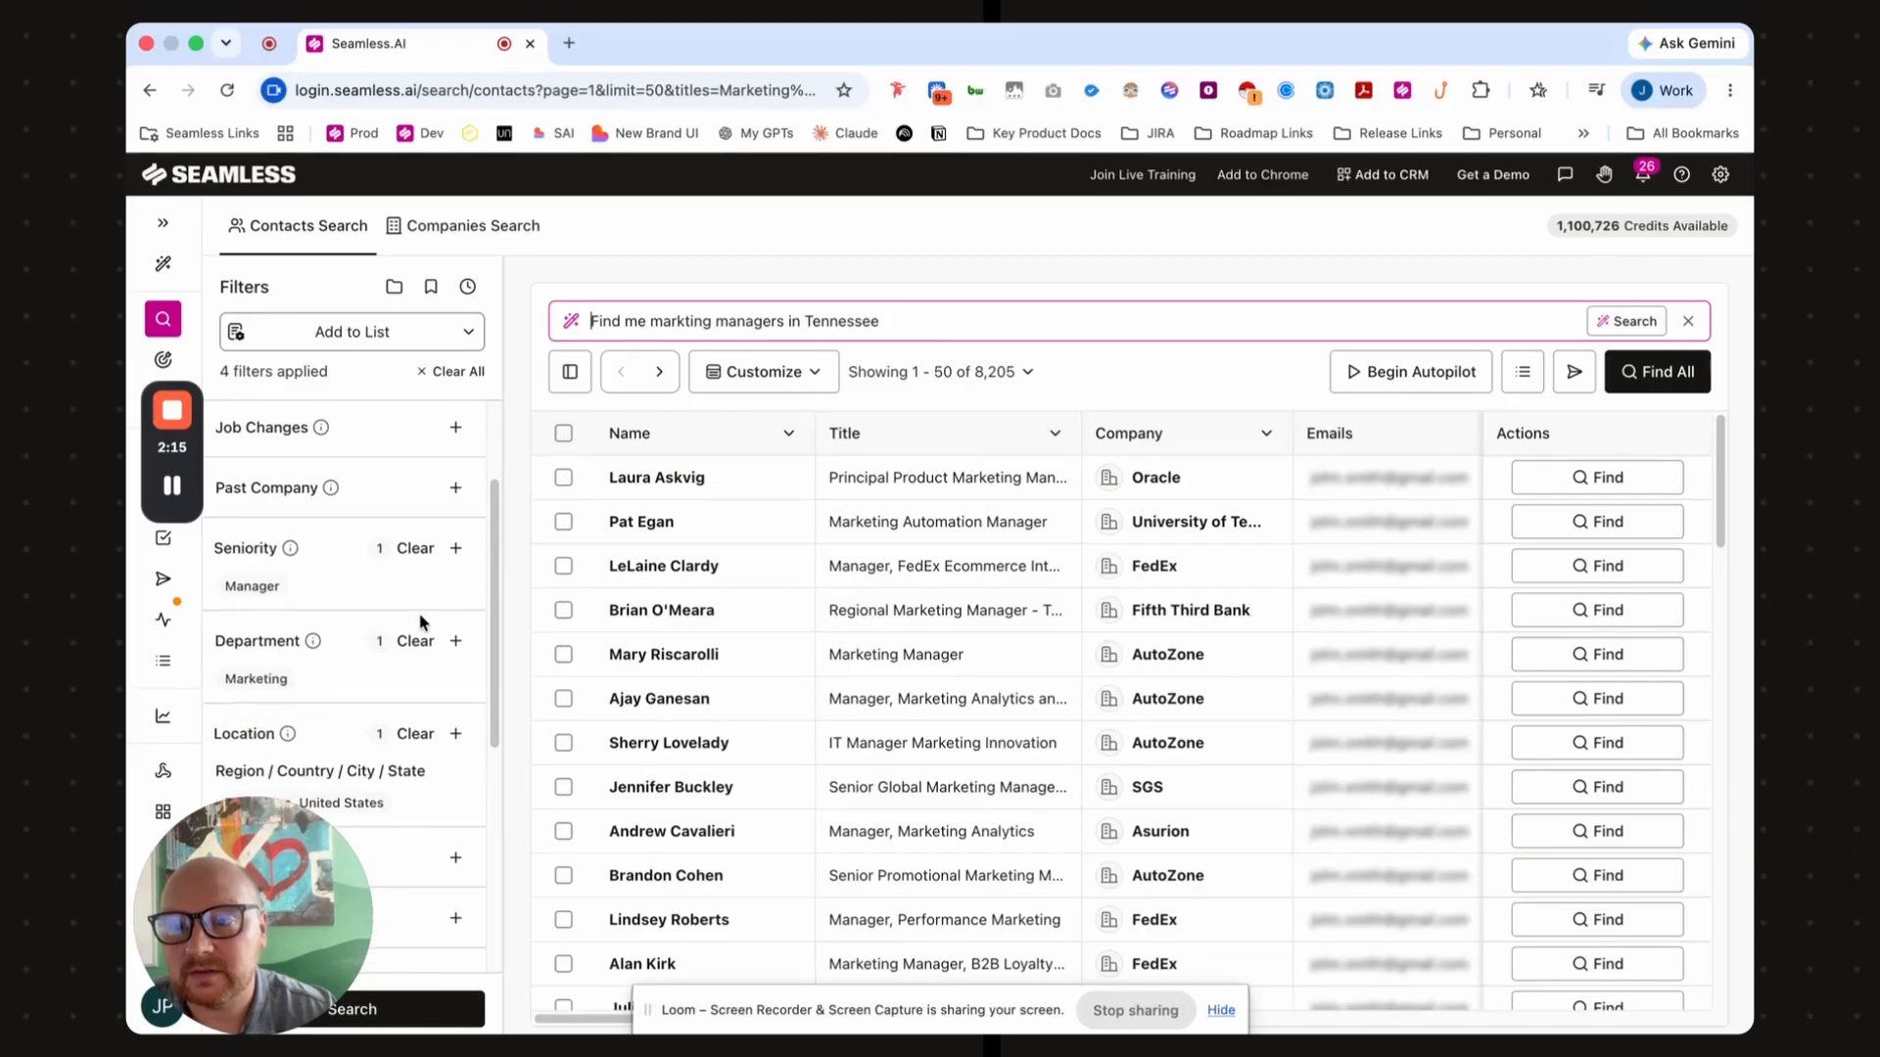
{"action": "scroll", "coordinate": [424, 604], "scroll_direction": "up", "scroll_amount": 3}
{"action": "scroll", "coordinate": [424, 622], "scroll_direction": "up", "scroll_amount": 1}
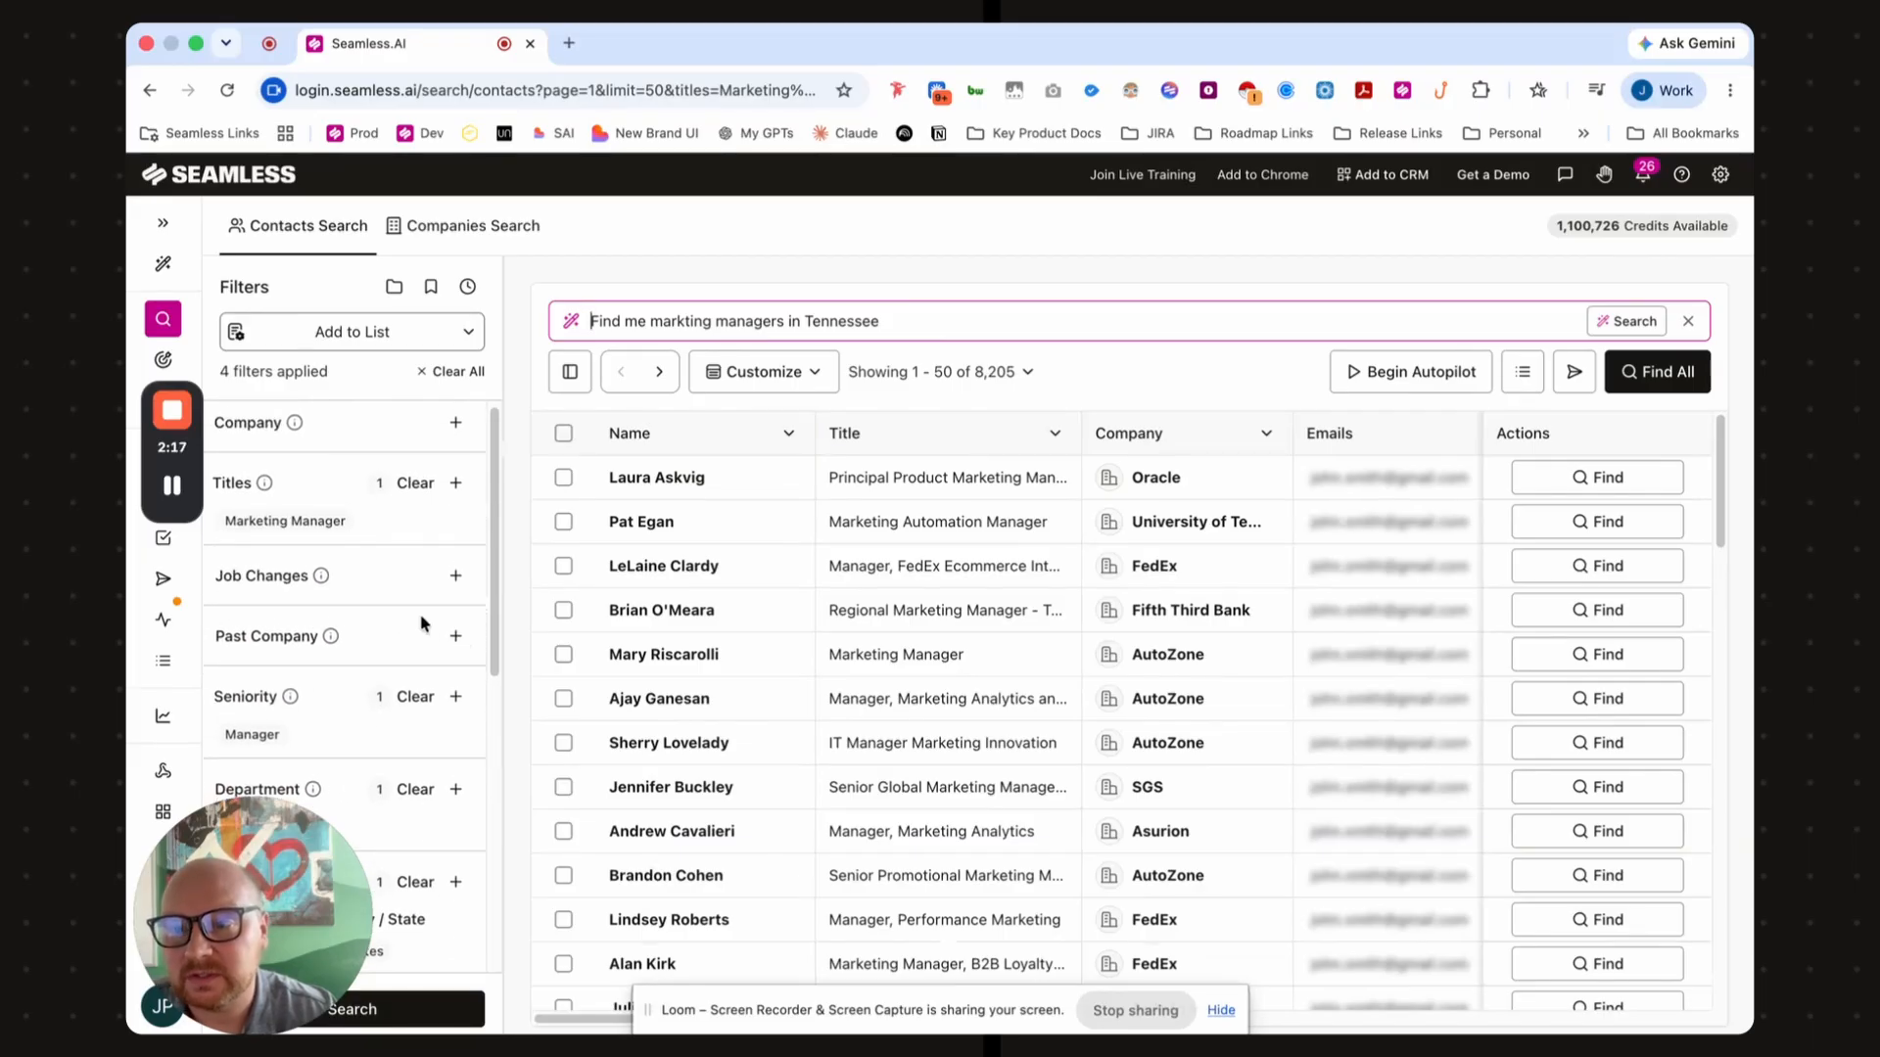
{"action": "scroll", "coordinate": [424, 621], "scroll_direction": "down", "scroll_amount": 2}
{"action": "scroll", "coordinate": [381, 629], "scroll_direction": "down", "scroll_amount": 3}
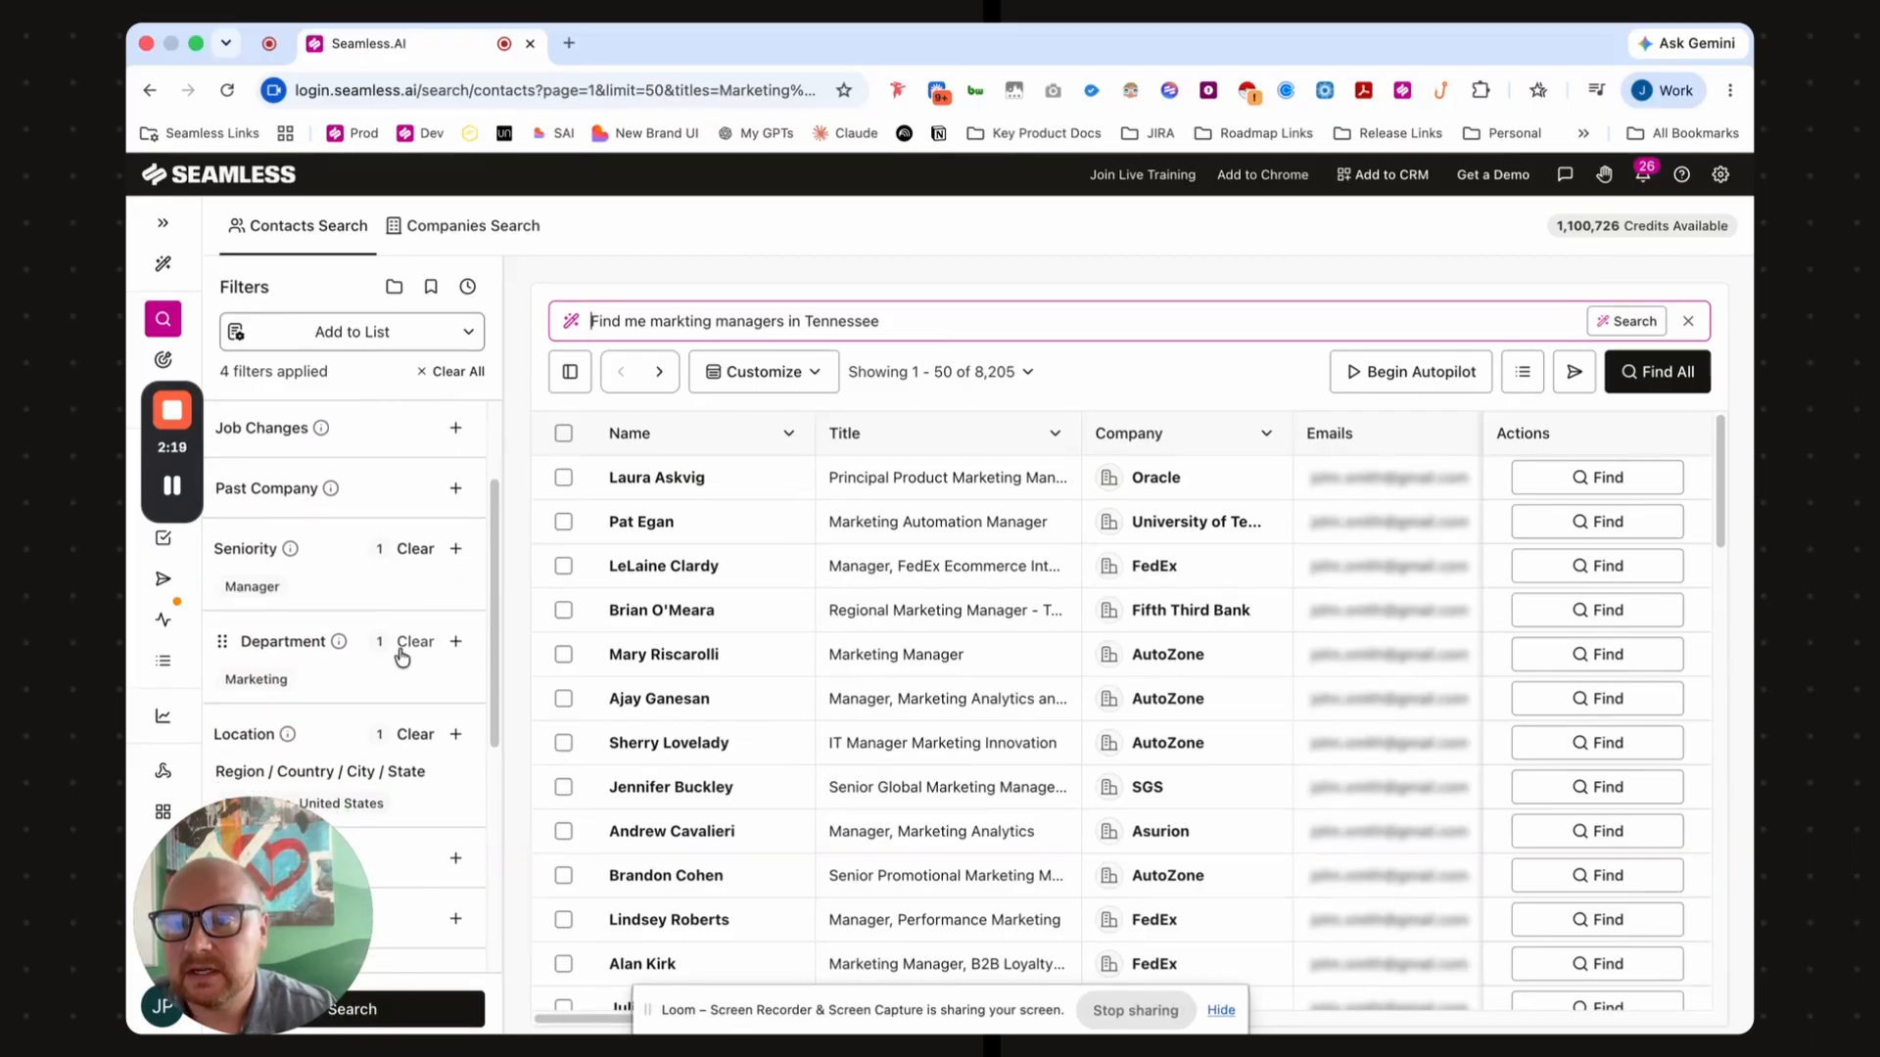
{"action": "scroll", "coordinate": [398, 693], "scroll_direction": "down", "scroll_amount": 7}
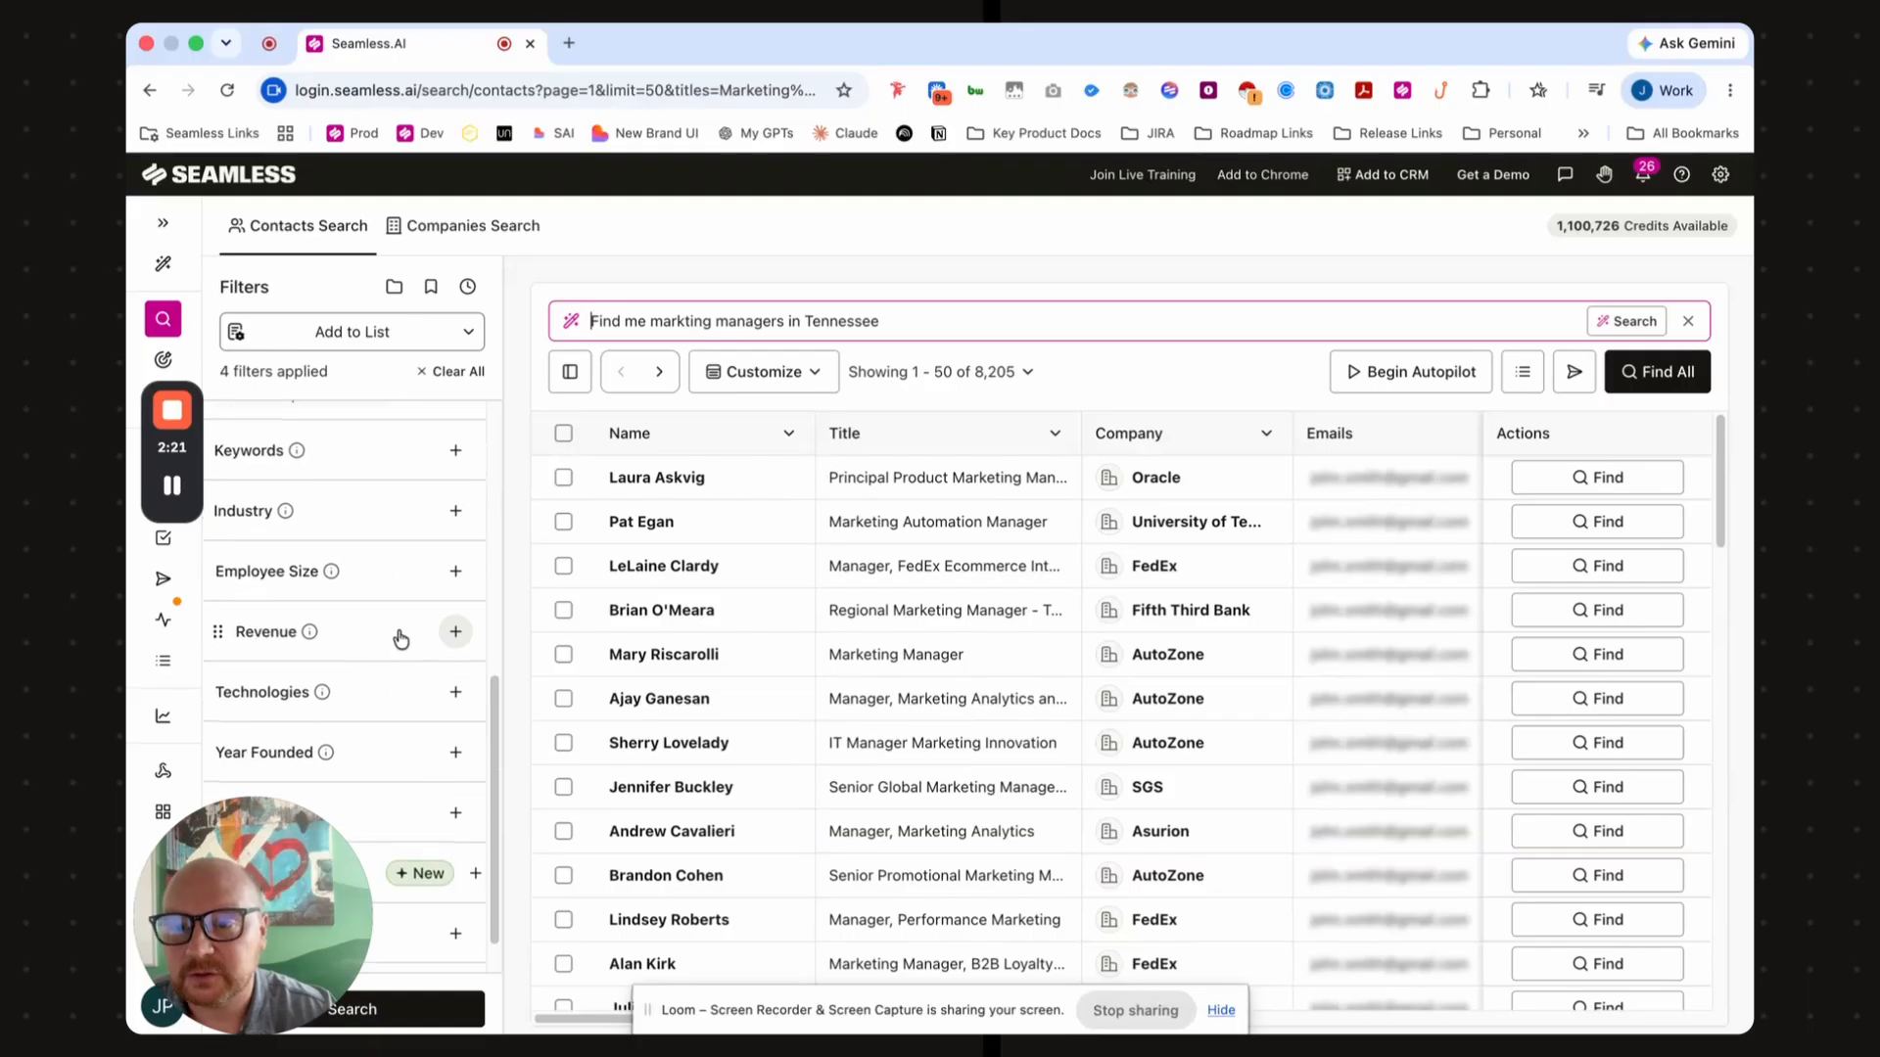
{"action": "scroll", "coordinate": [399, 638], "scroll_direction": "up", "scroll_amount": 8}
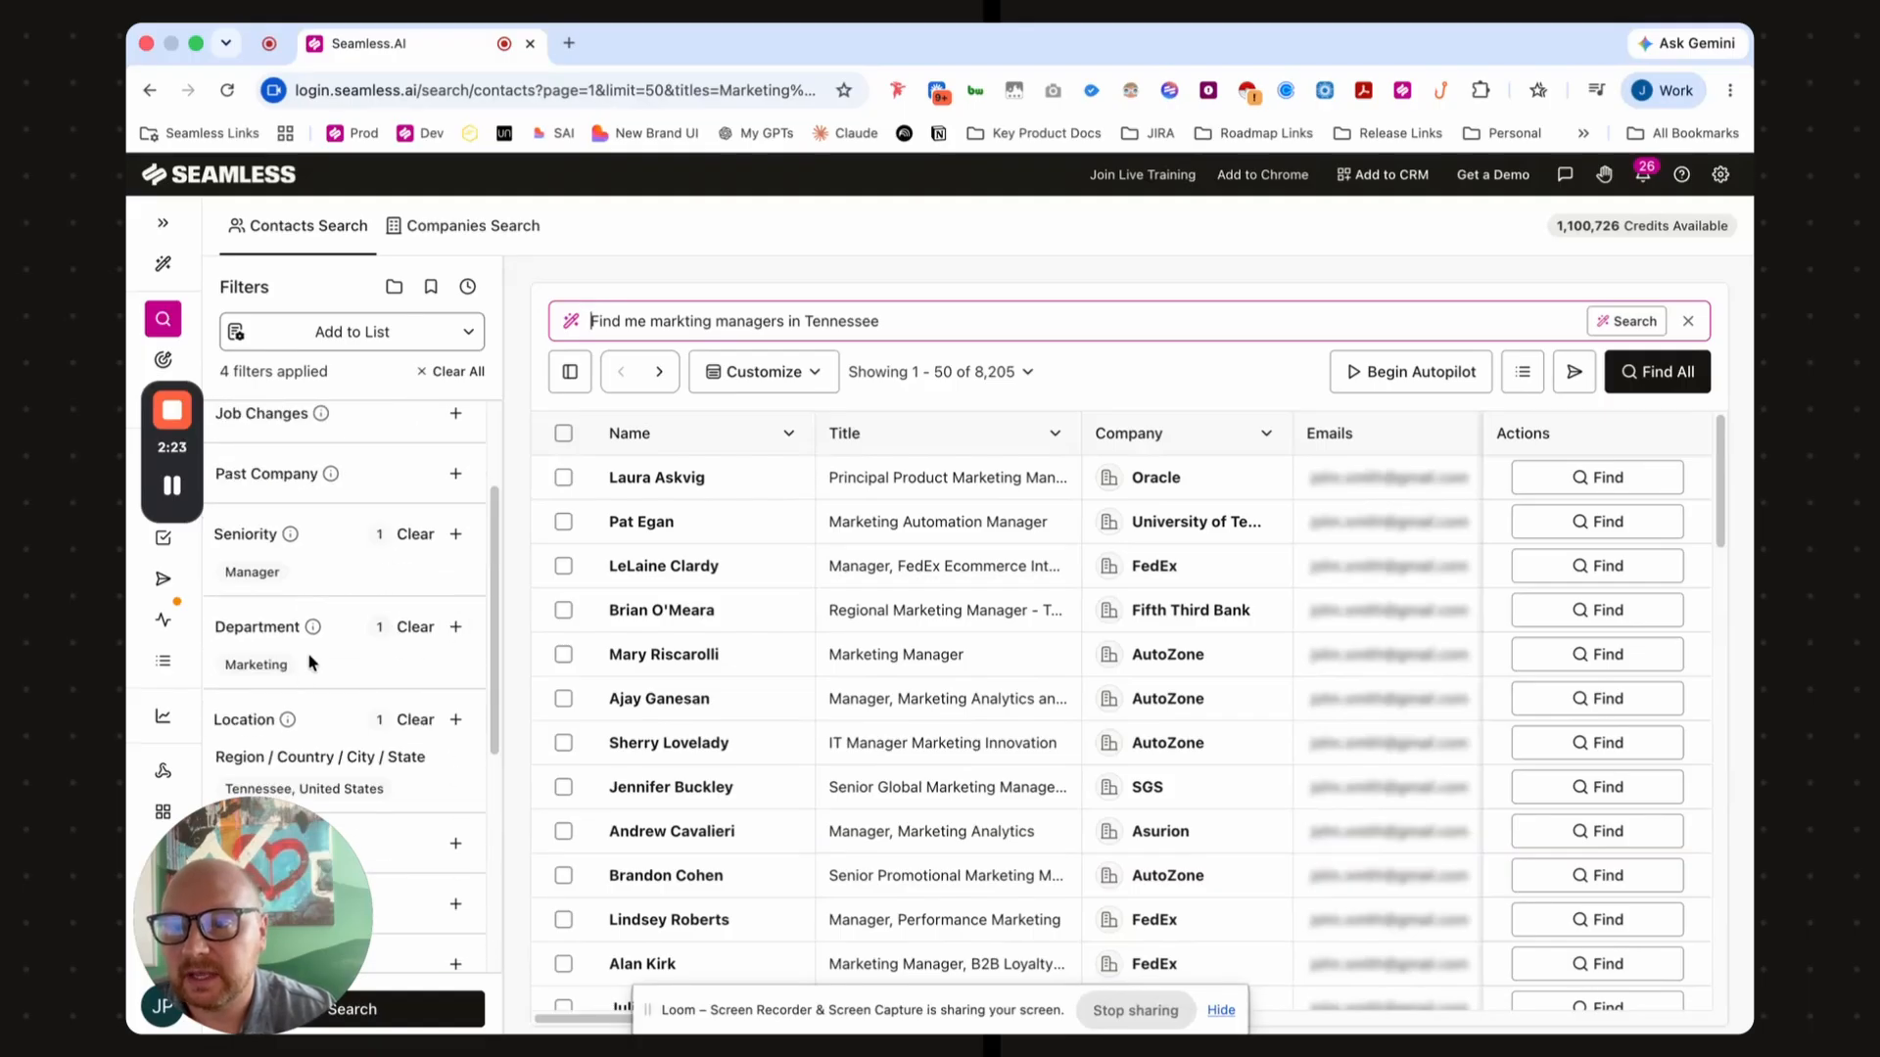
{"action": "scroll", "coordinate": [343, 586], "scroll_direction": "up", "scroll_amount": 3}
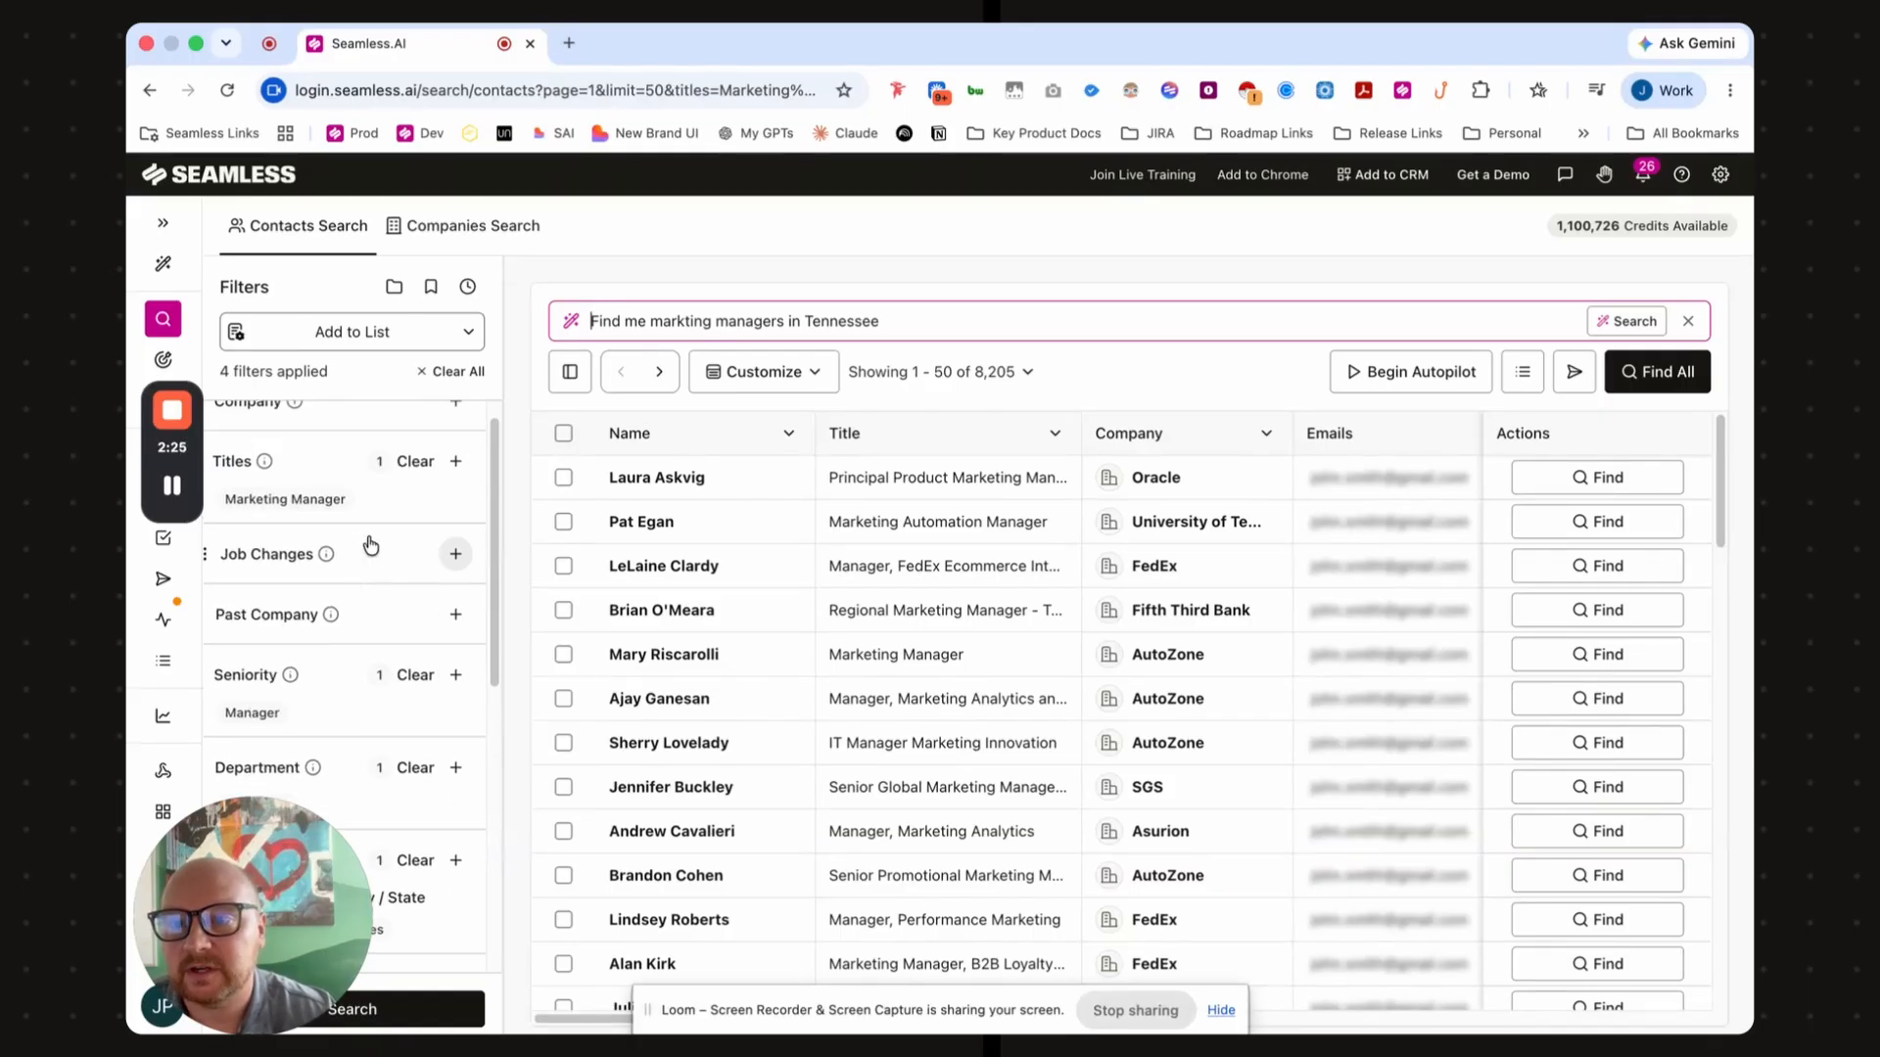
- Include Senior, Director and VP in the Seniority filter and rerun the contact search
{"action": "scroll", "coordinate": [339, 667], "scroll_direction": "down", "scroll_amount": 1}
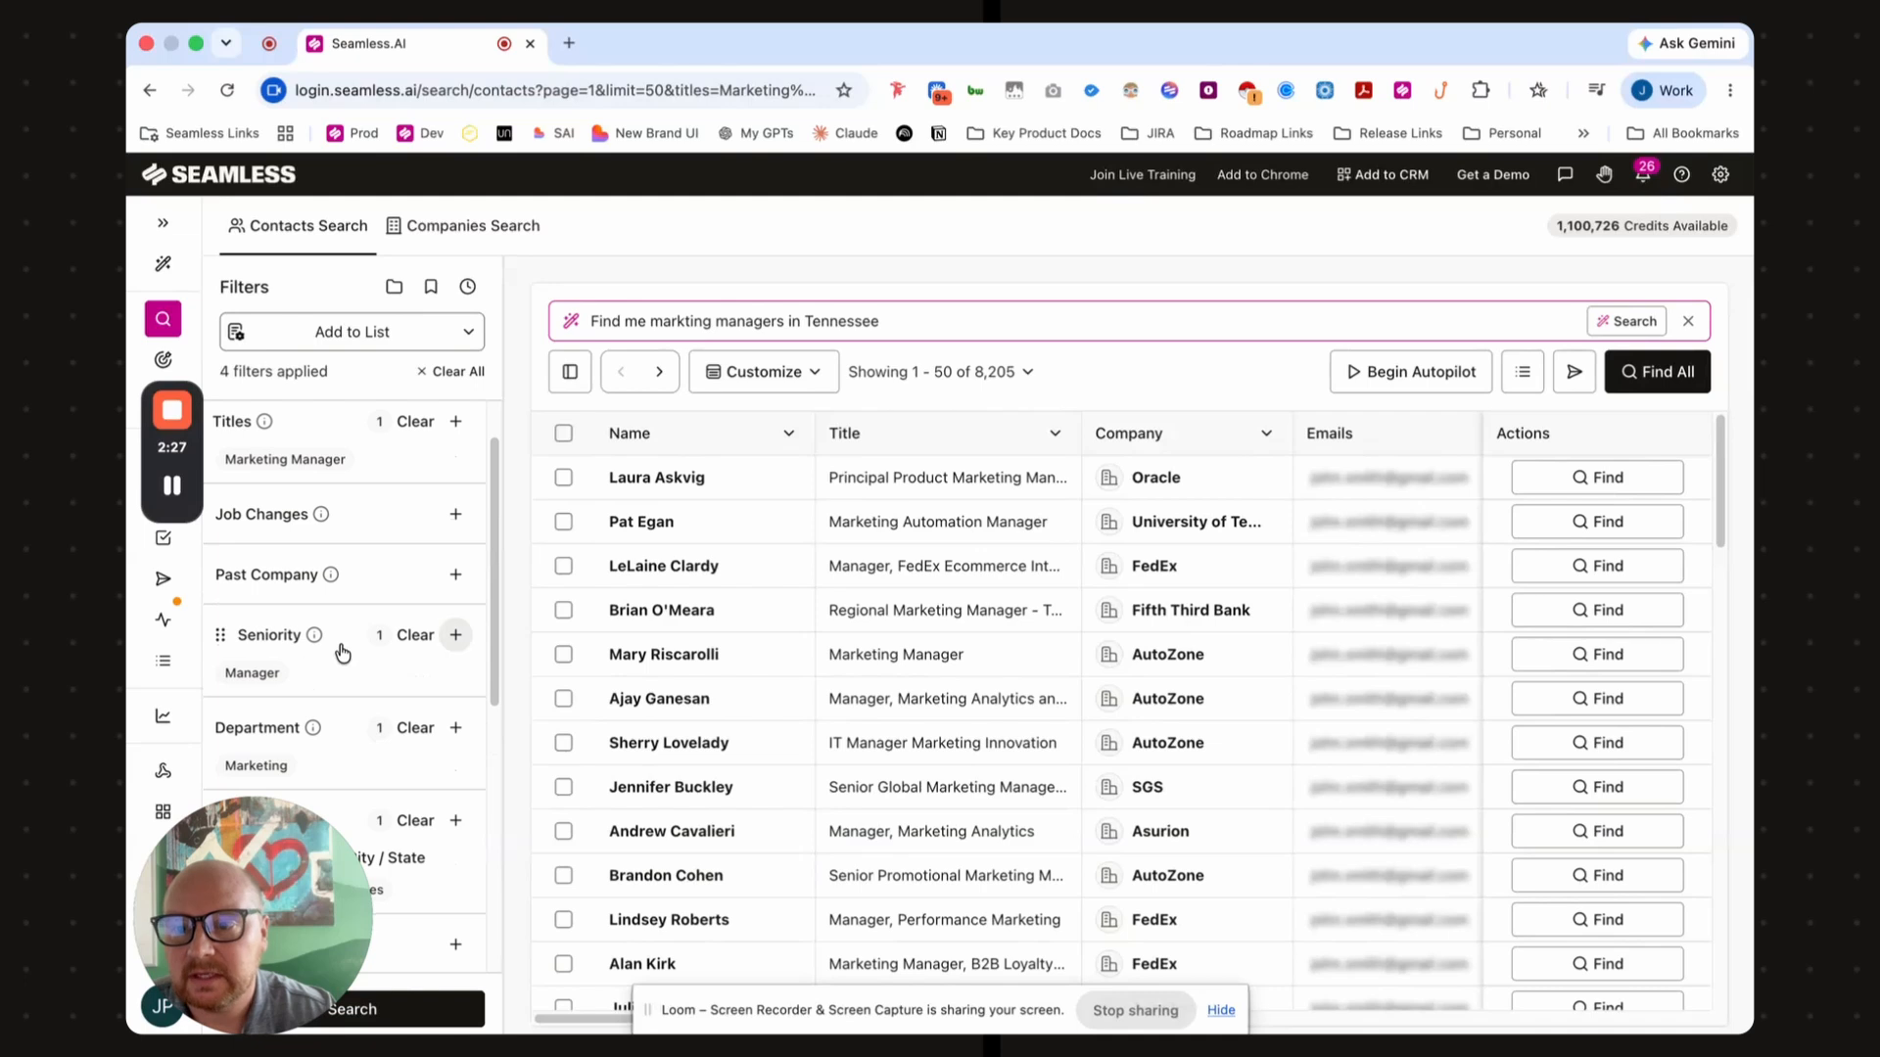
{"action": "mouse_move", "coordinate": [267, 679]}
{"action": "left_click", "coordinate": [340, 634]}
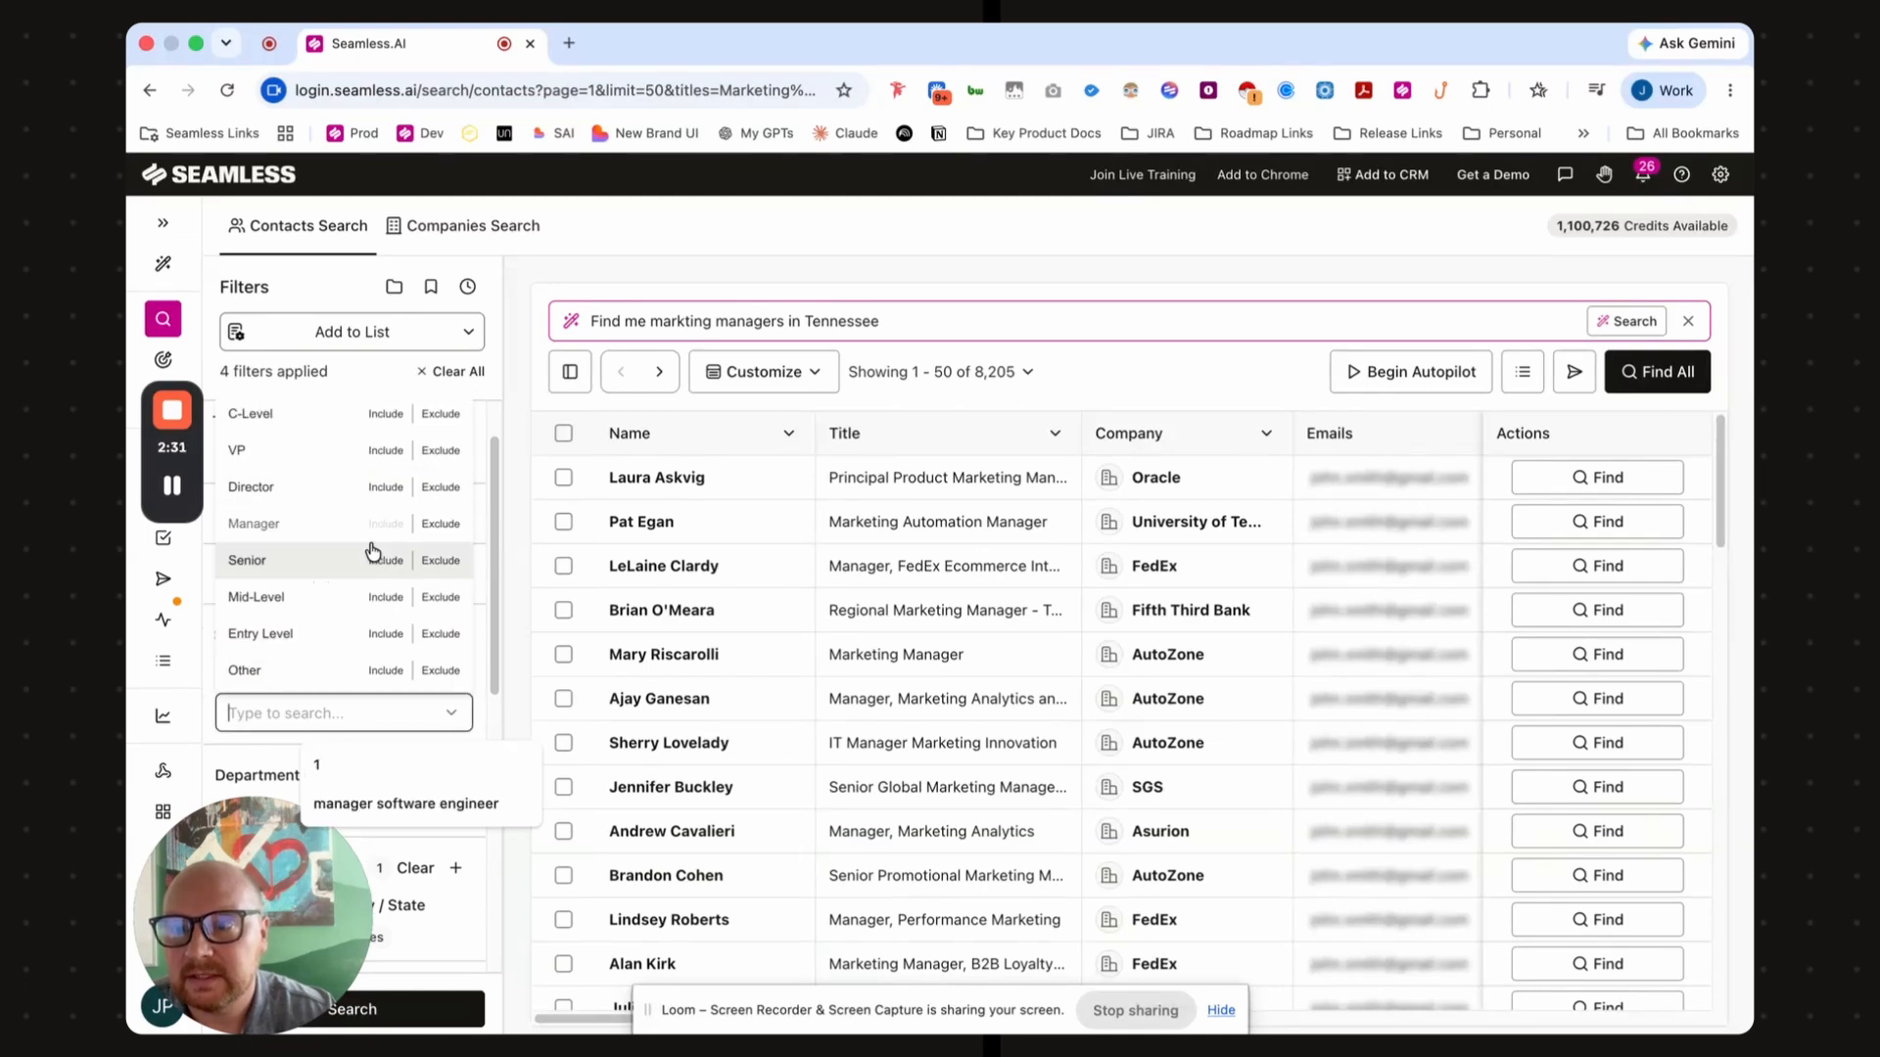
{"action": "left_click", "coordinate": [380, 561]}
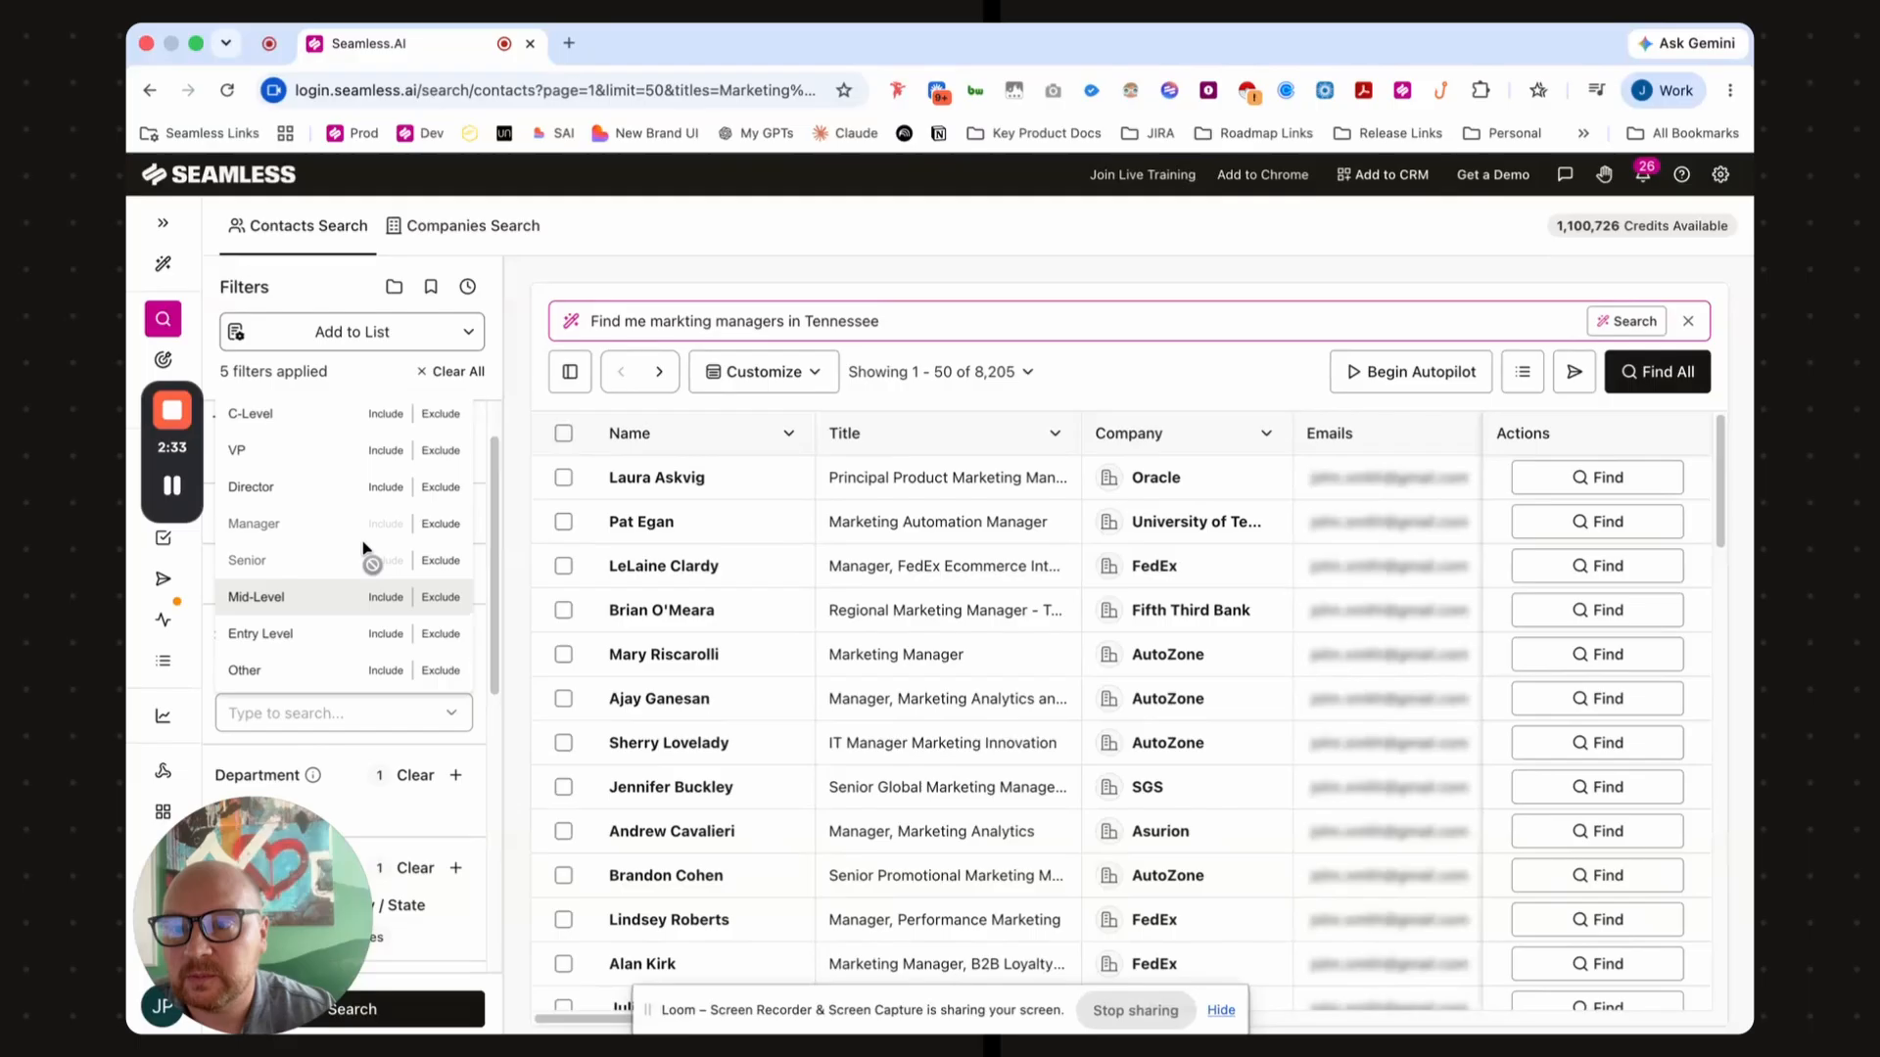
{"action": "left_click", "coordinate": [382, 487]}
{"action": "left_click", "coordinate": [373, 461]}
{"action": "left_click", "coordinate": [480, 715]}
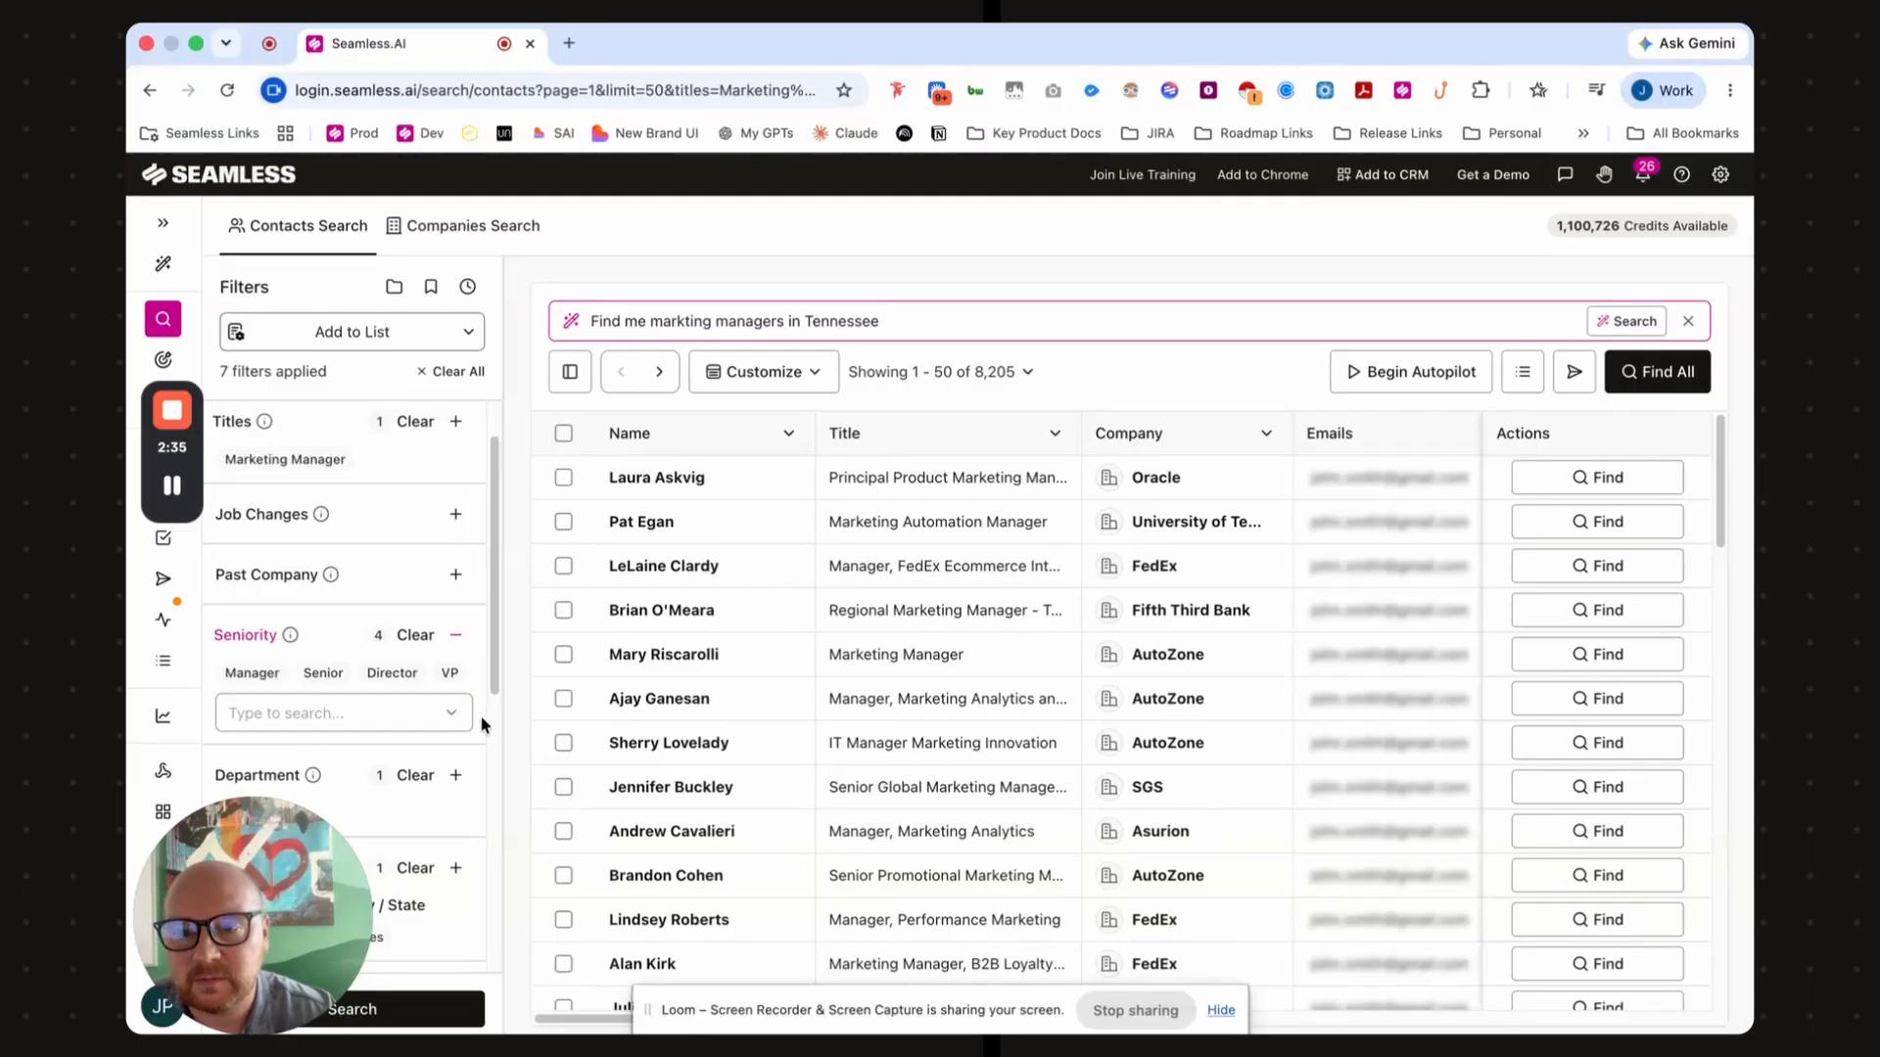
{"action": "left_click", "coordinate": [418, 1009]}
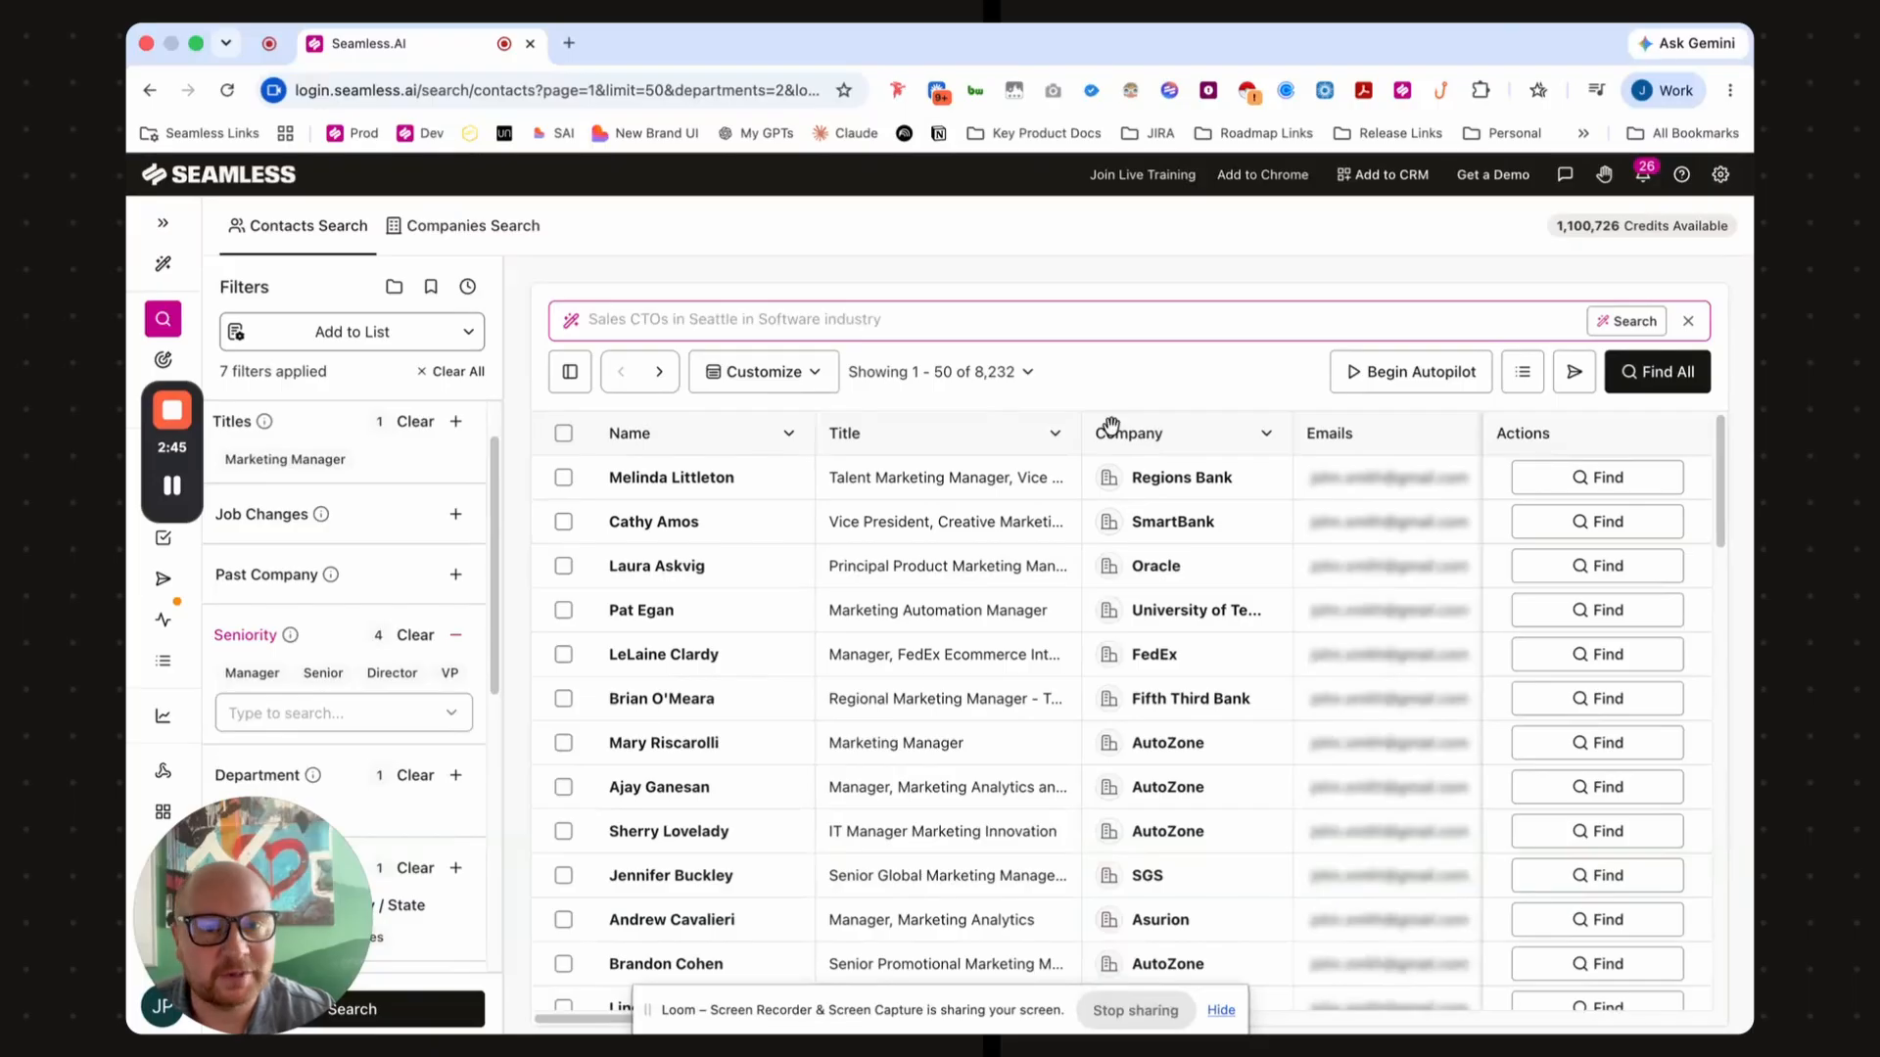
- Exclude Entry Level in the Seniority filter
{"action": "scroll", "coordinate": [370, 627], "scroll_direction": "down", "scroll_amount": 5}
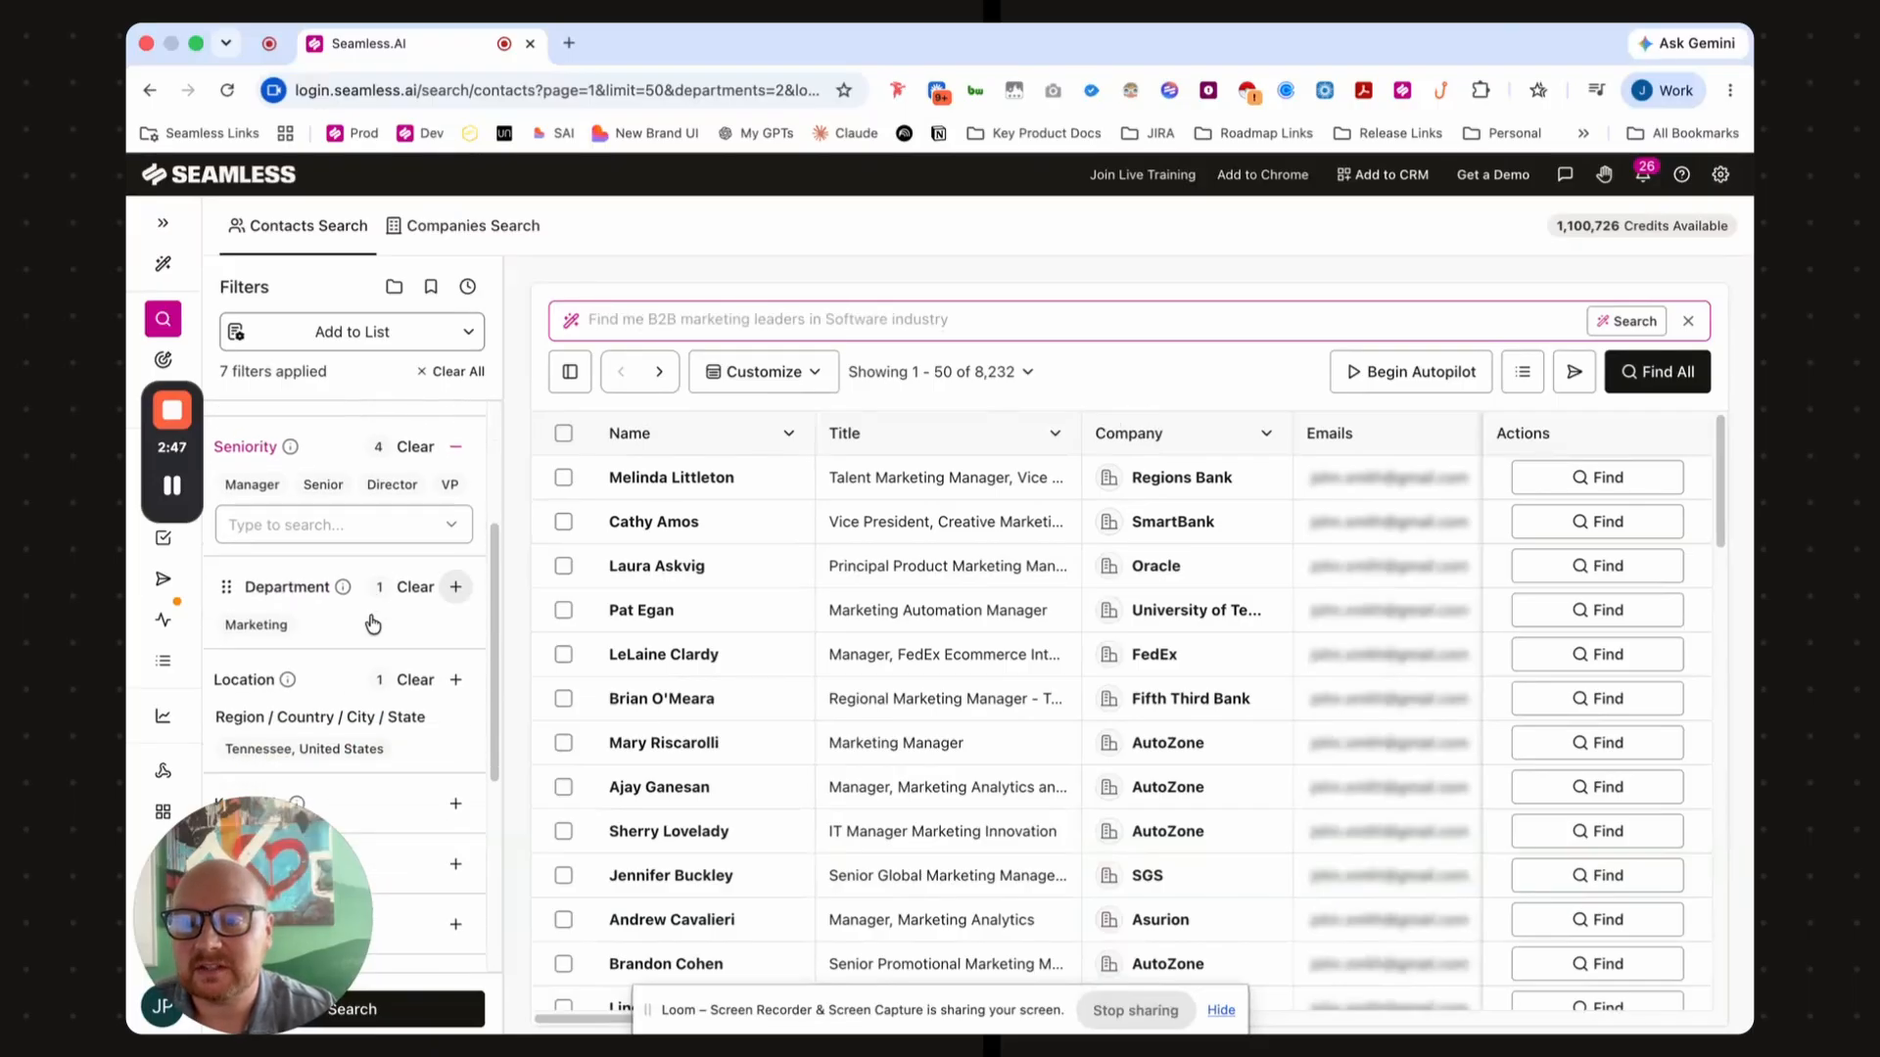
{"action": "scroll", "coordinate": [372, 612], "scroll_direction": "up", "scroll_amount": 7}
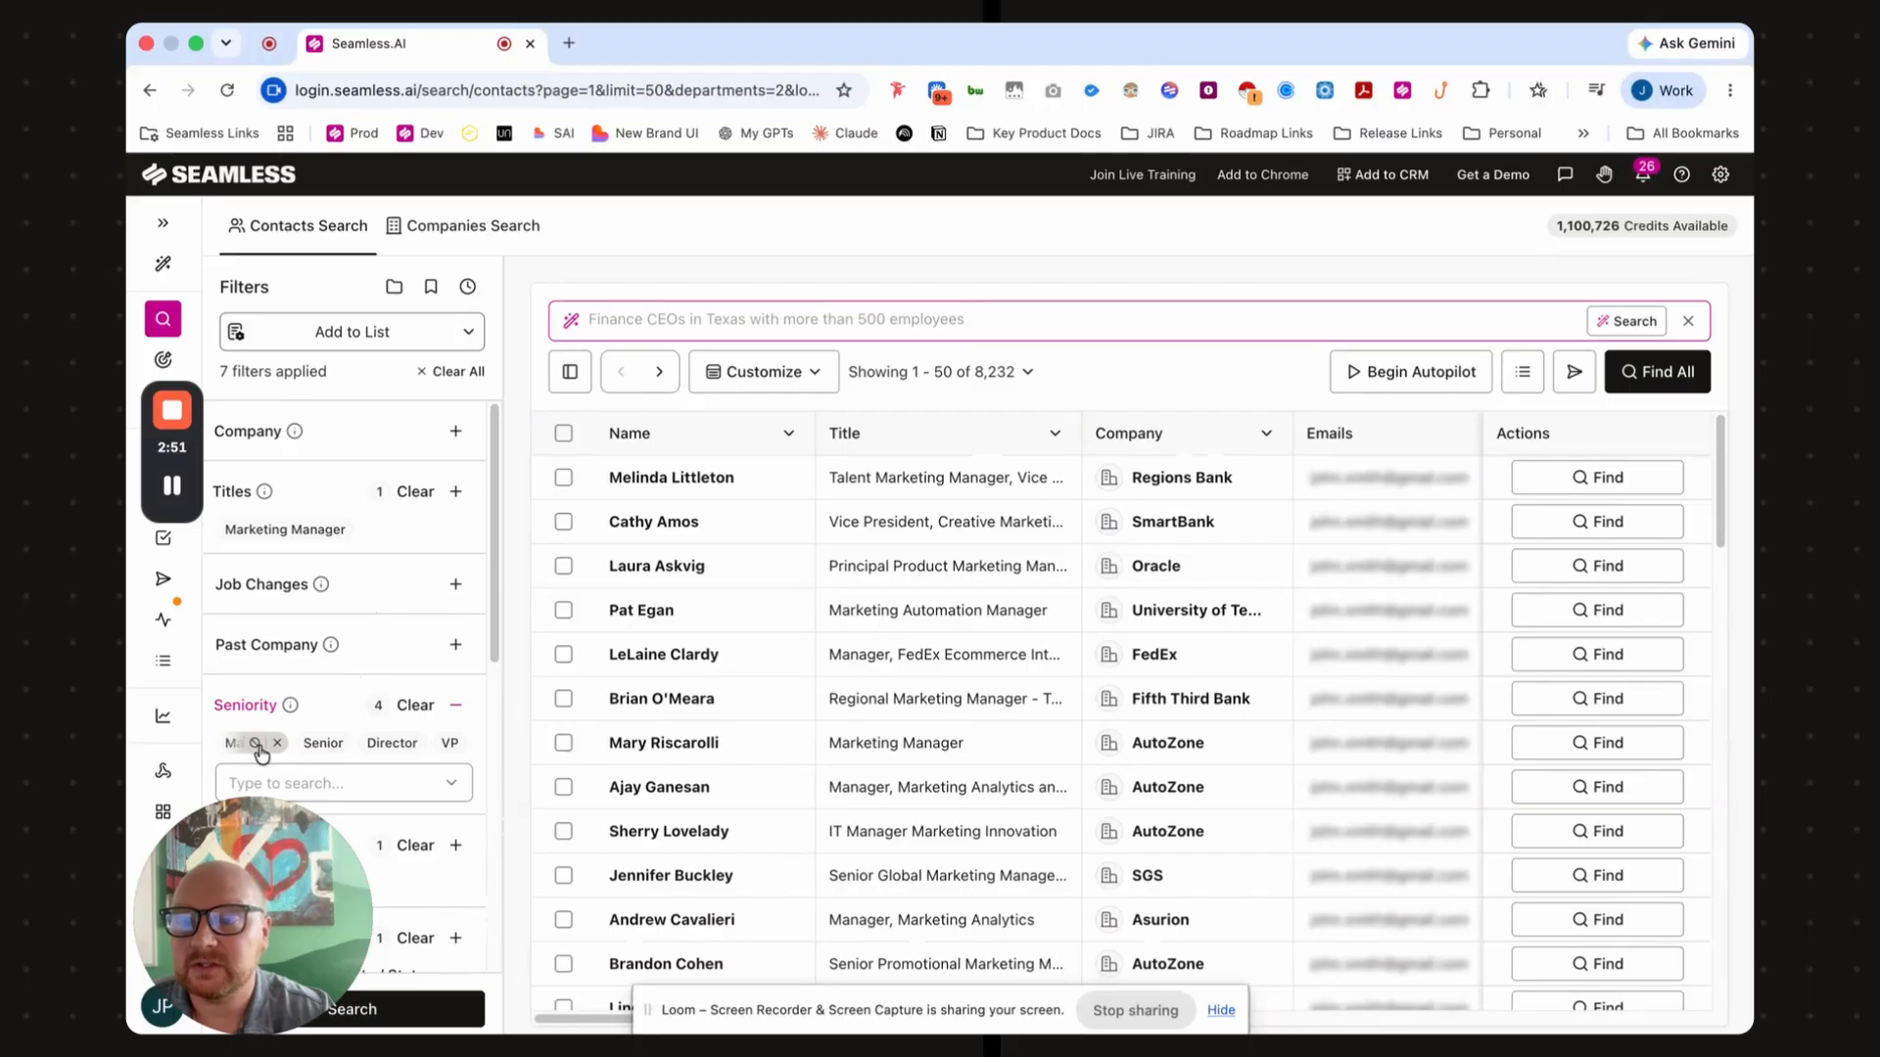
{"action": "left_click", "coordinate": [398, 785]}
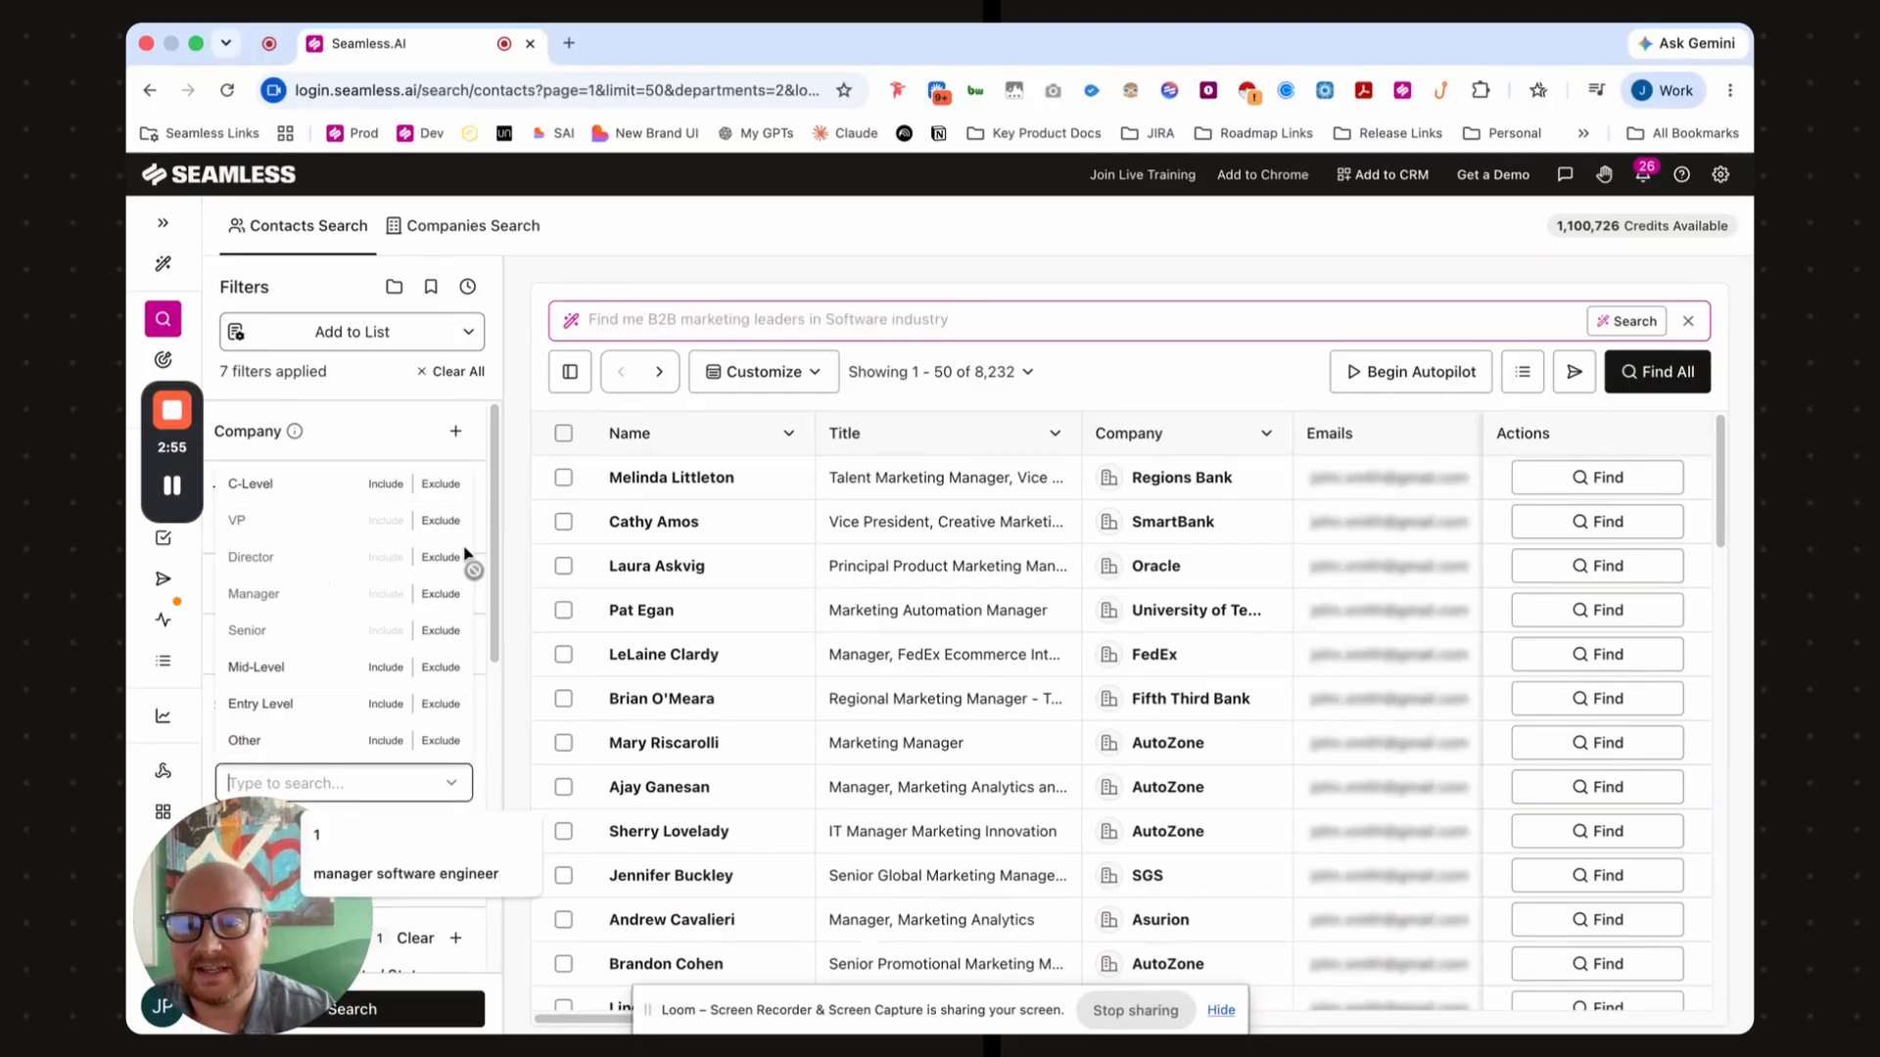
{"action": "left_click", "coordinate": [449, 706]}
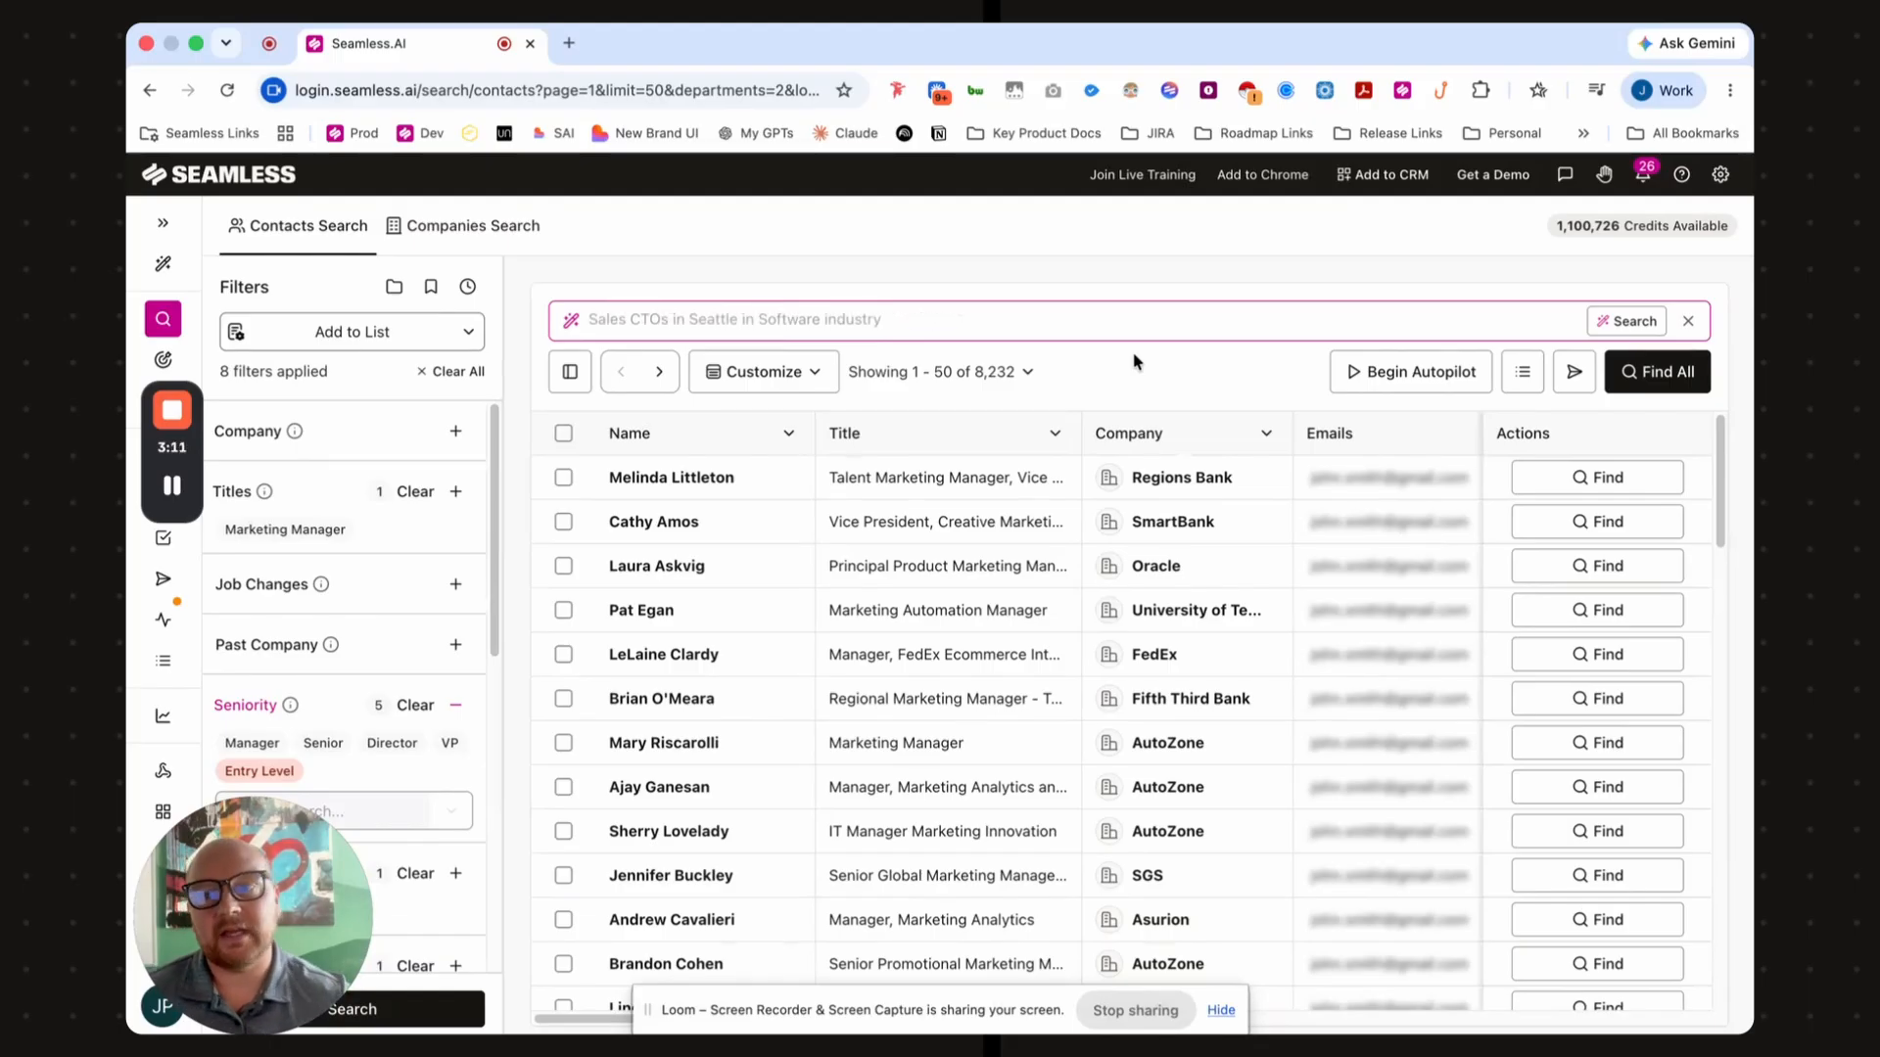
- Choose the existing Marketing Manager TN list as the default list for contacts and save the choice
{"action": "left_click", "coordinate": [374, 329]}
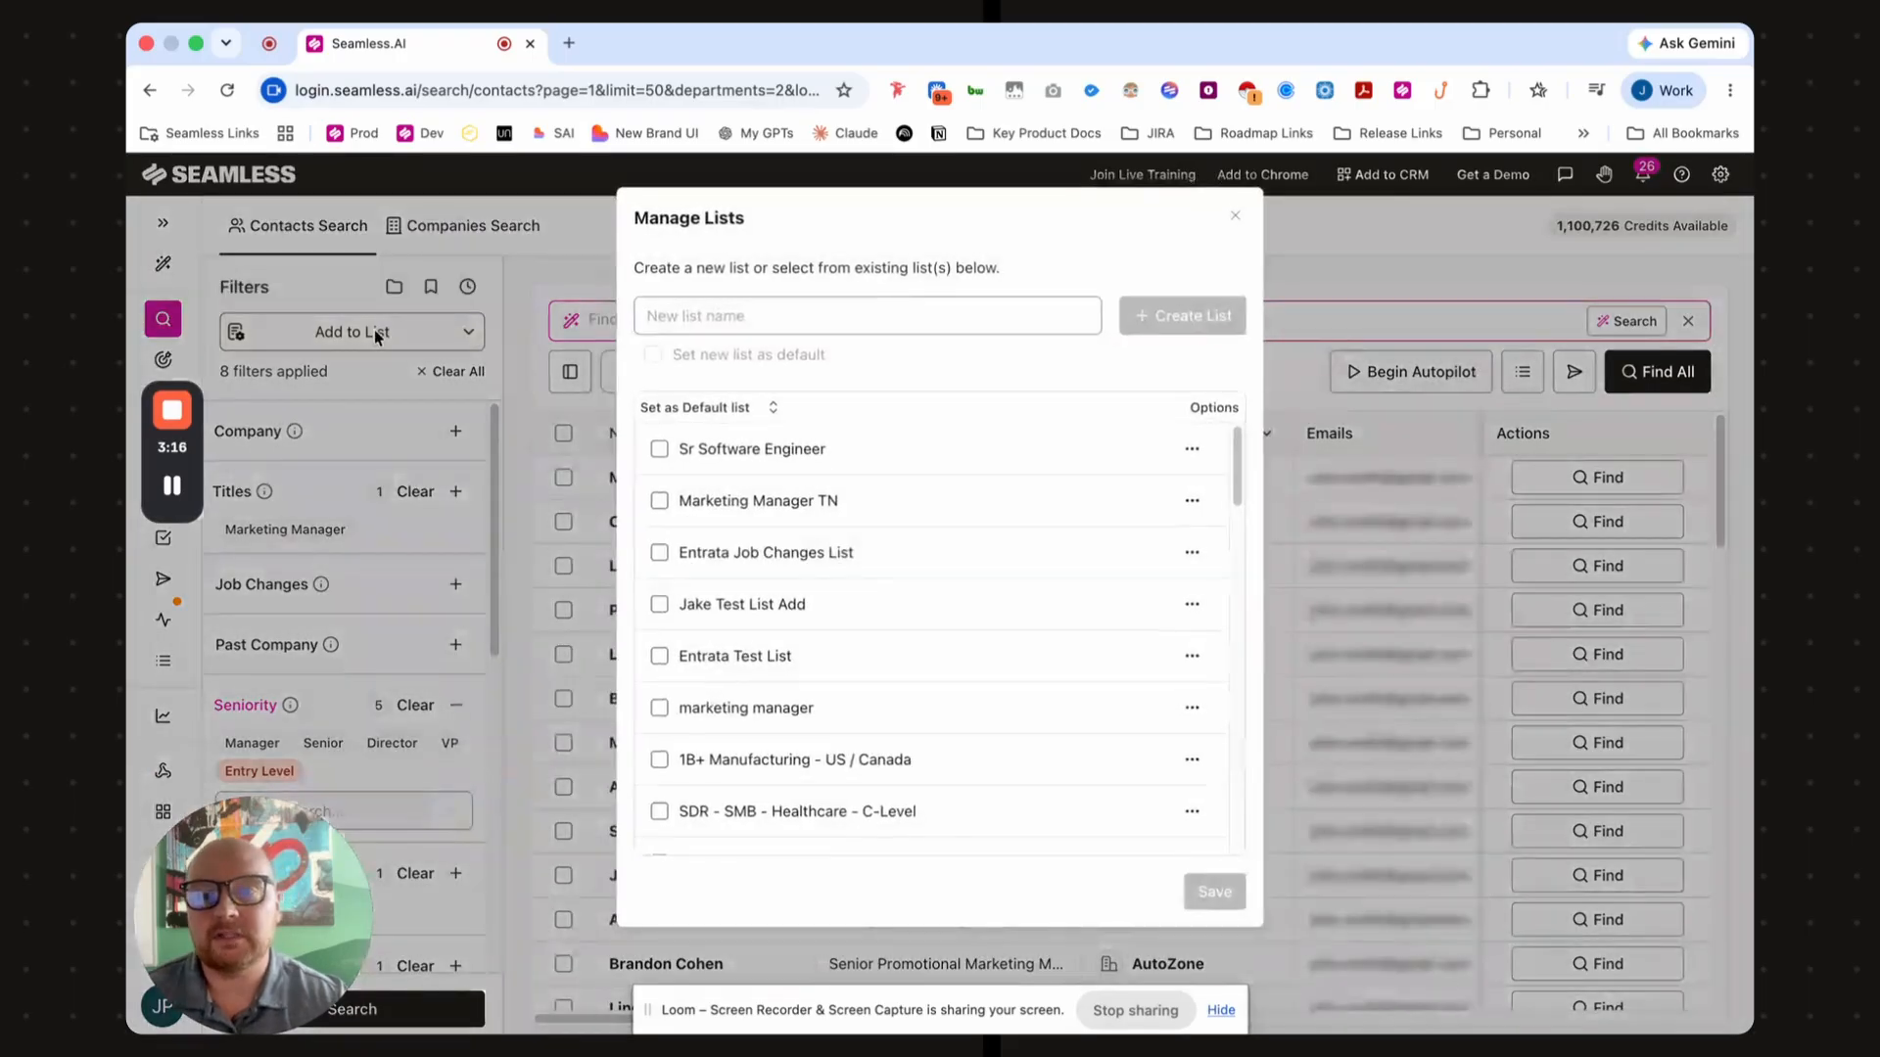
{"action": "left_click", "coordinate": [658, 501]}
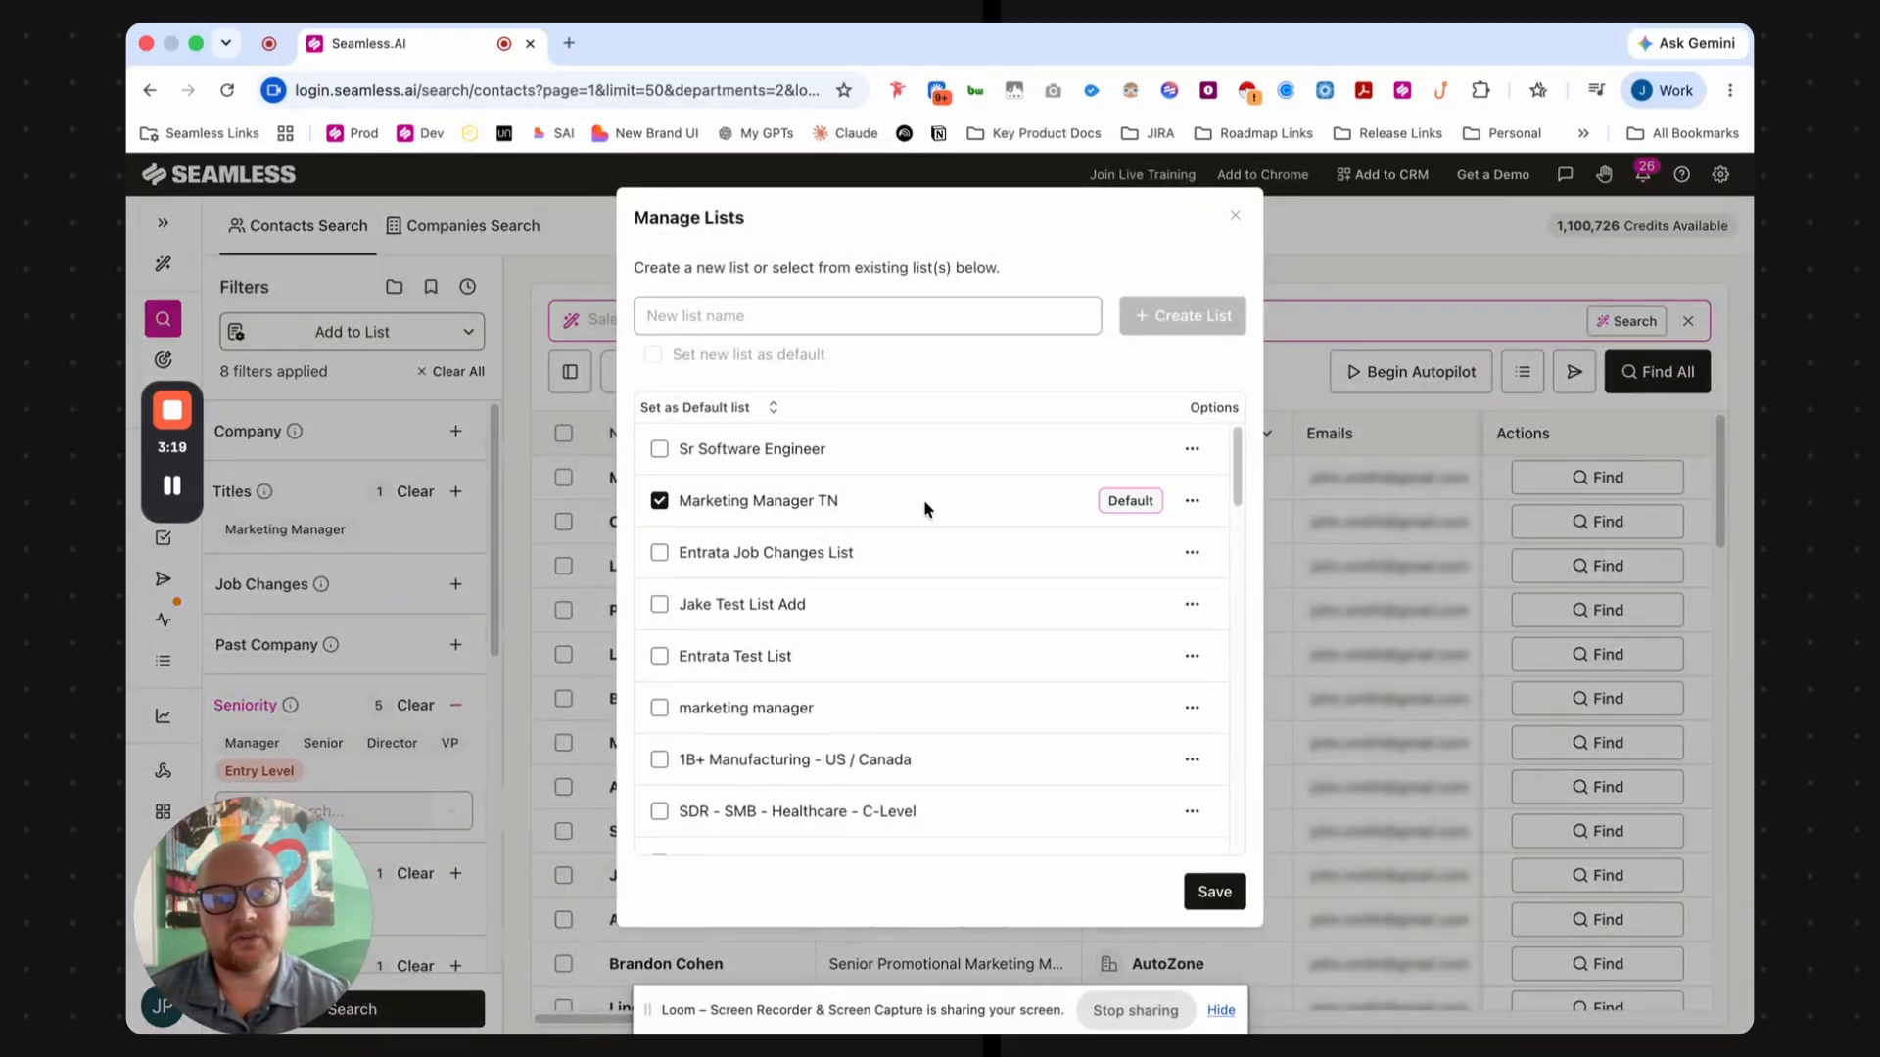
{"action": "left_click", "coordinate": [1217, 891]}
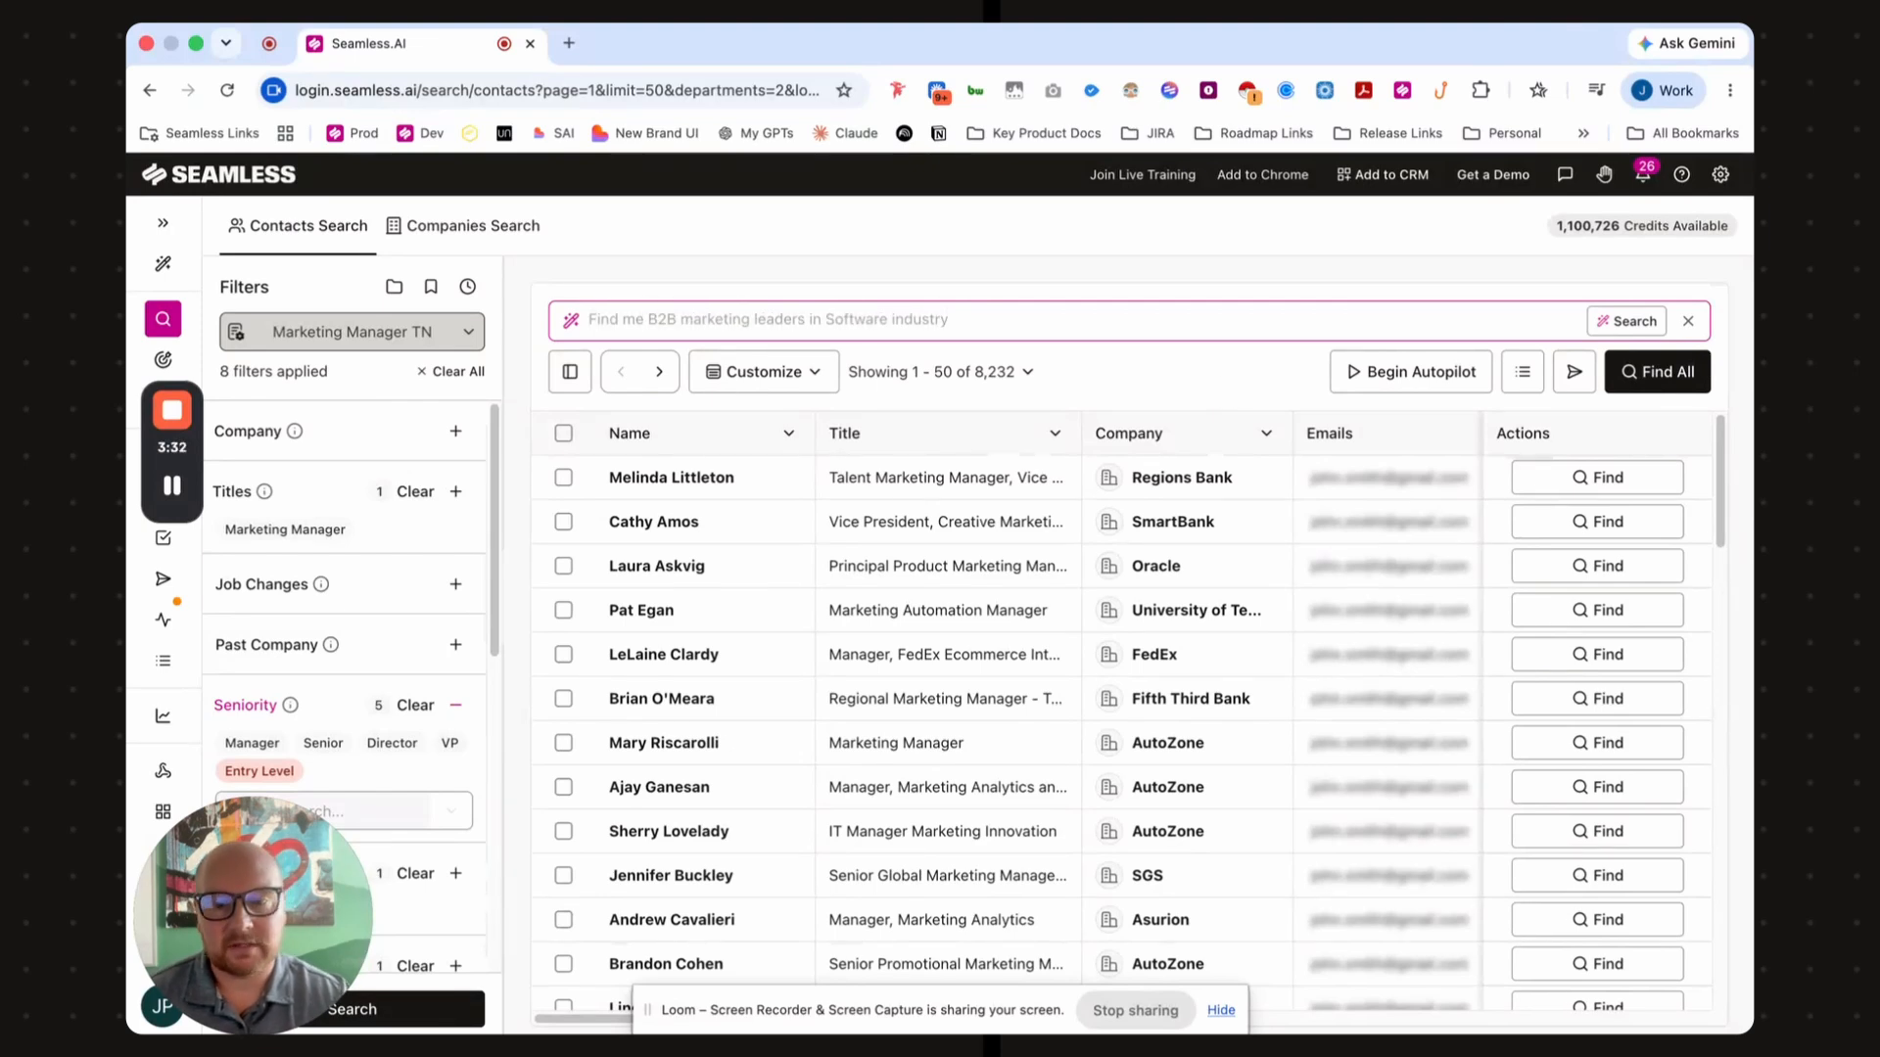
- Look through the contact result columns, such as department, seniority, contact location and revenue
{"action": "left_click_drag", "start_coordinate": [609, 1023], "coordinate": [1712, 1023]}
{"action": "scroll", "coordinate": [1067, 725], "scroll_direction": "left", "scroll_amount": 10}
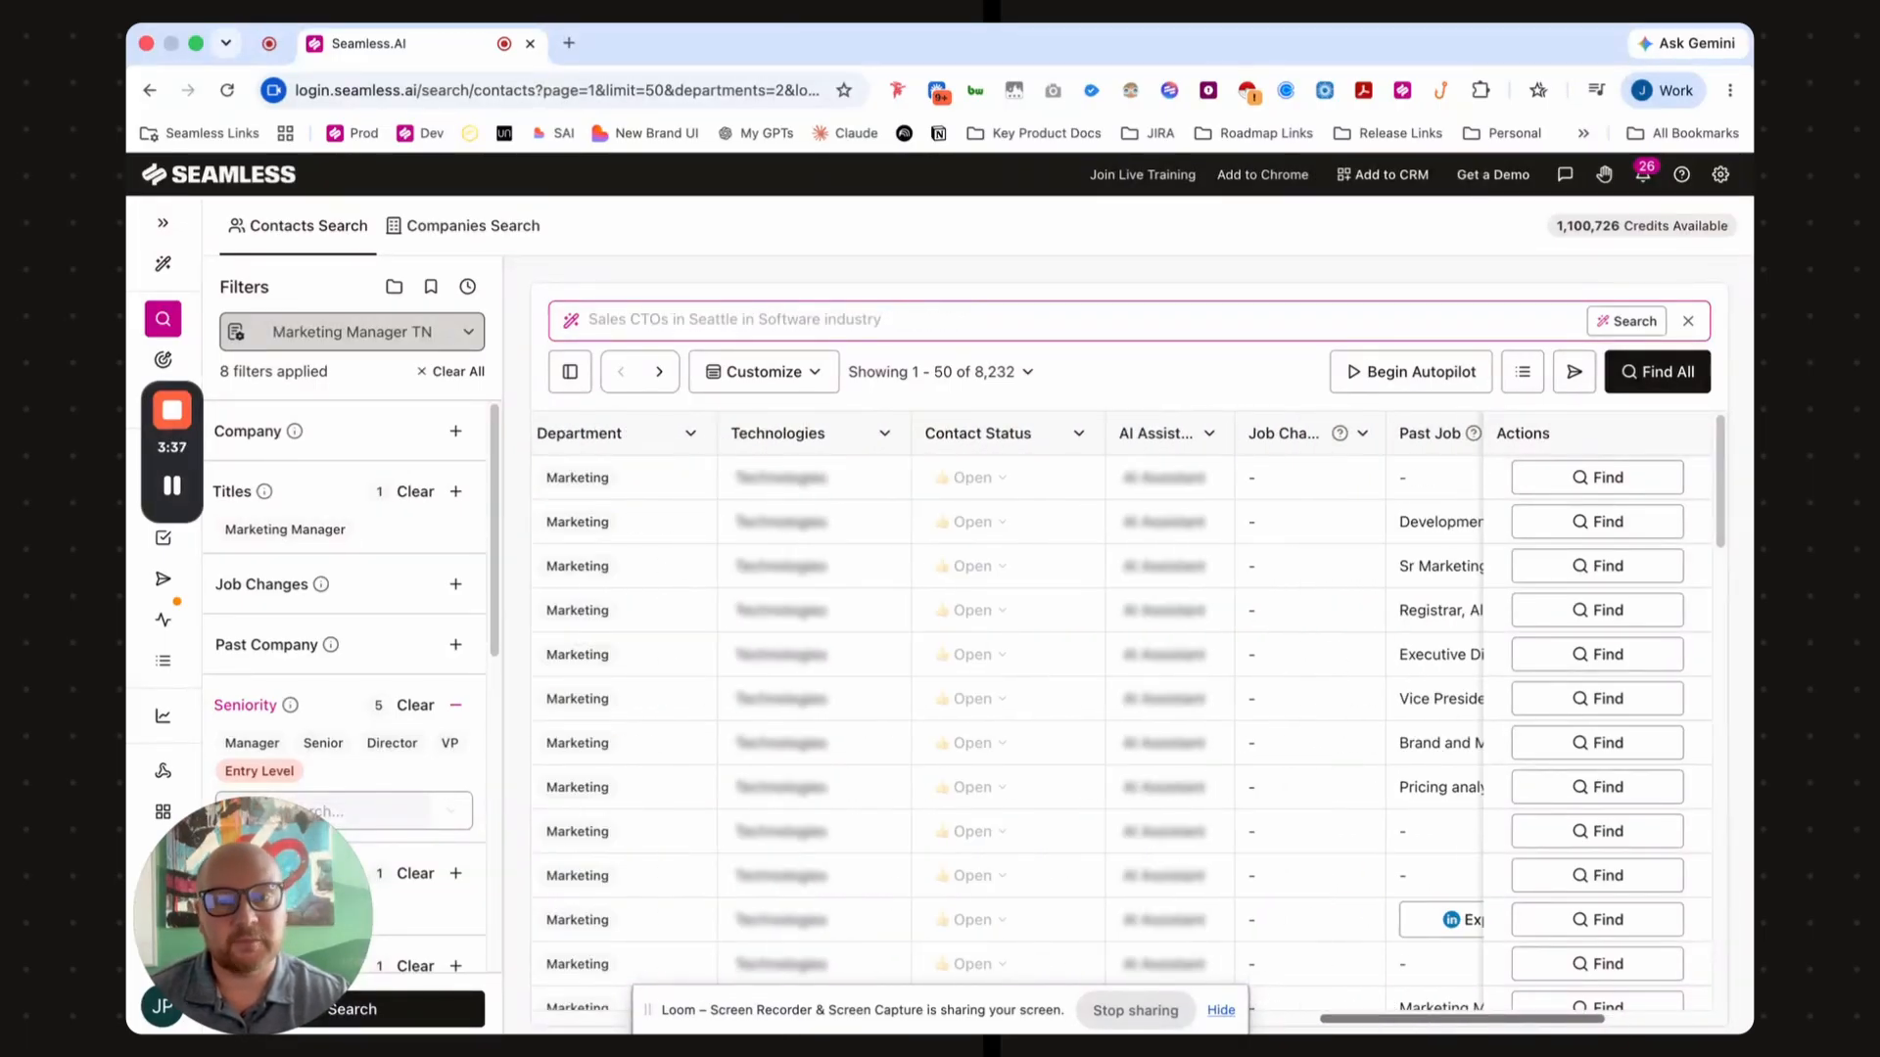
{"action": "scroll", "coordinate": [1008, 721], "scroll_direction": "left", "scroll_amount": 15}
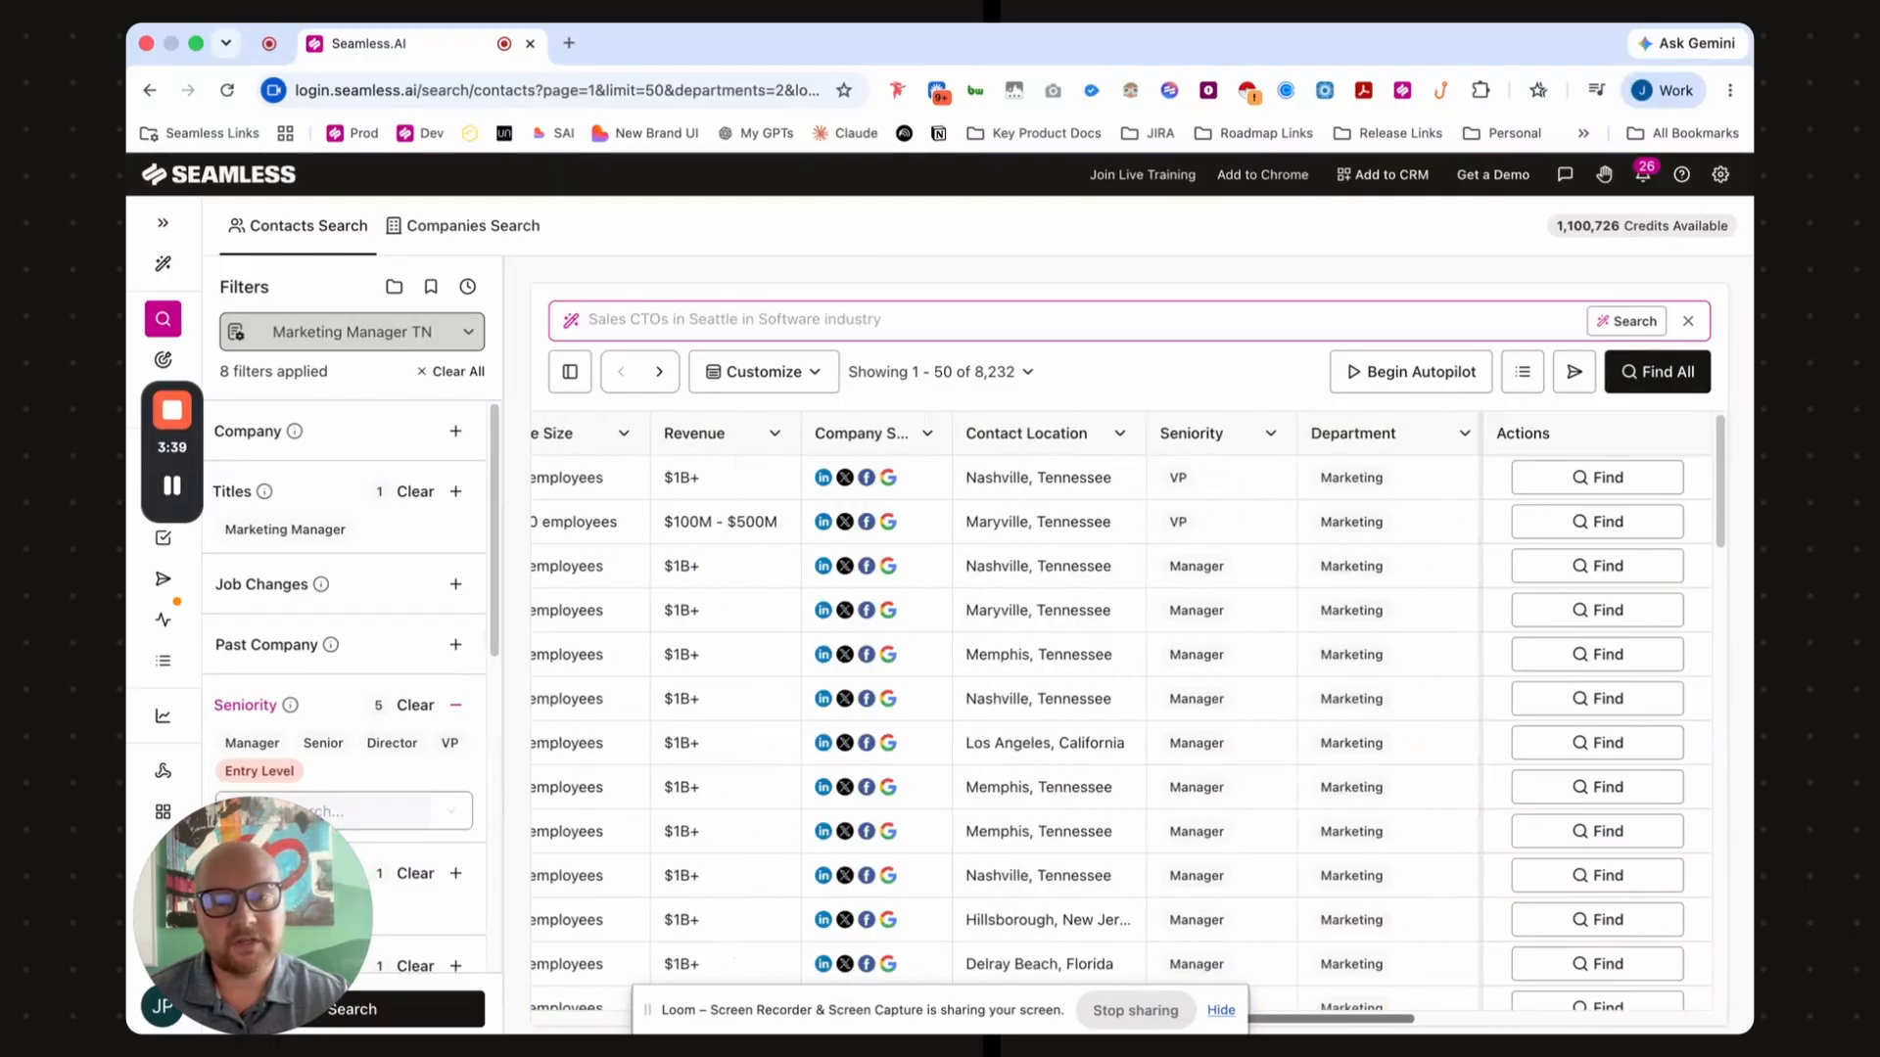
{"action": "scroll", "coordinate": [1143, 688], "scroll_direction": "left", "scroll_amount": 10}
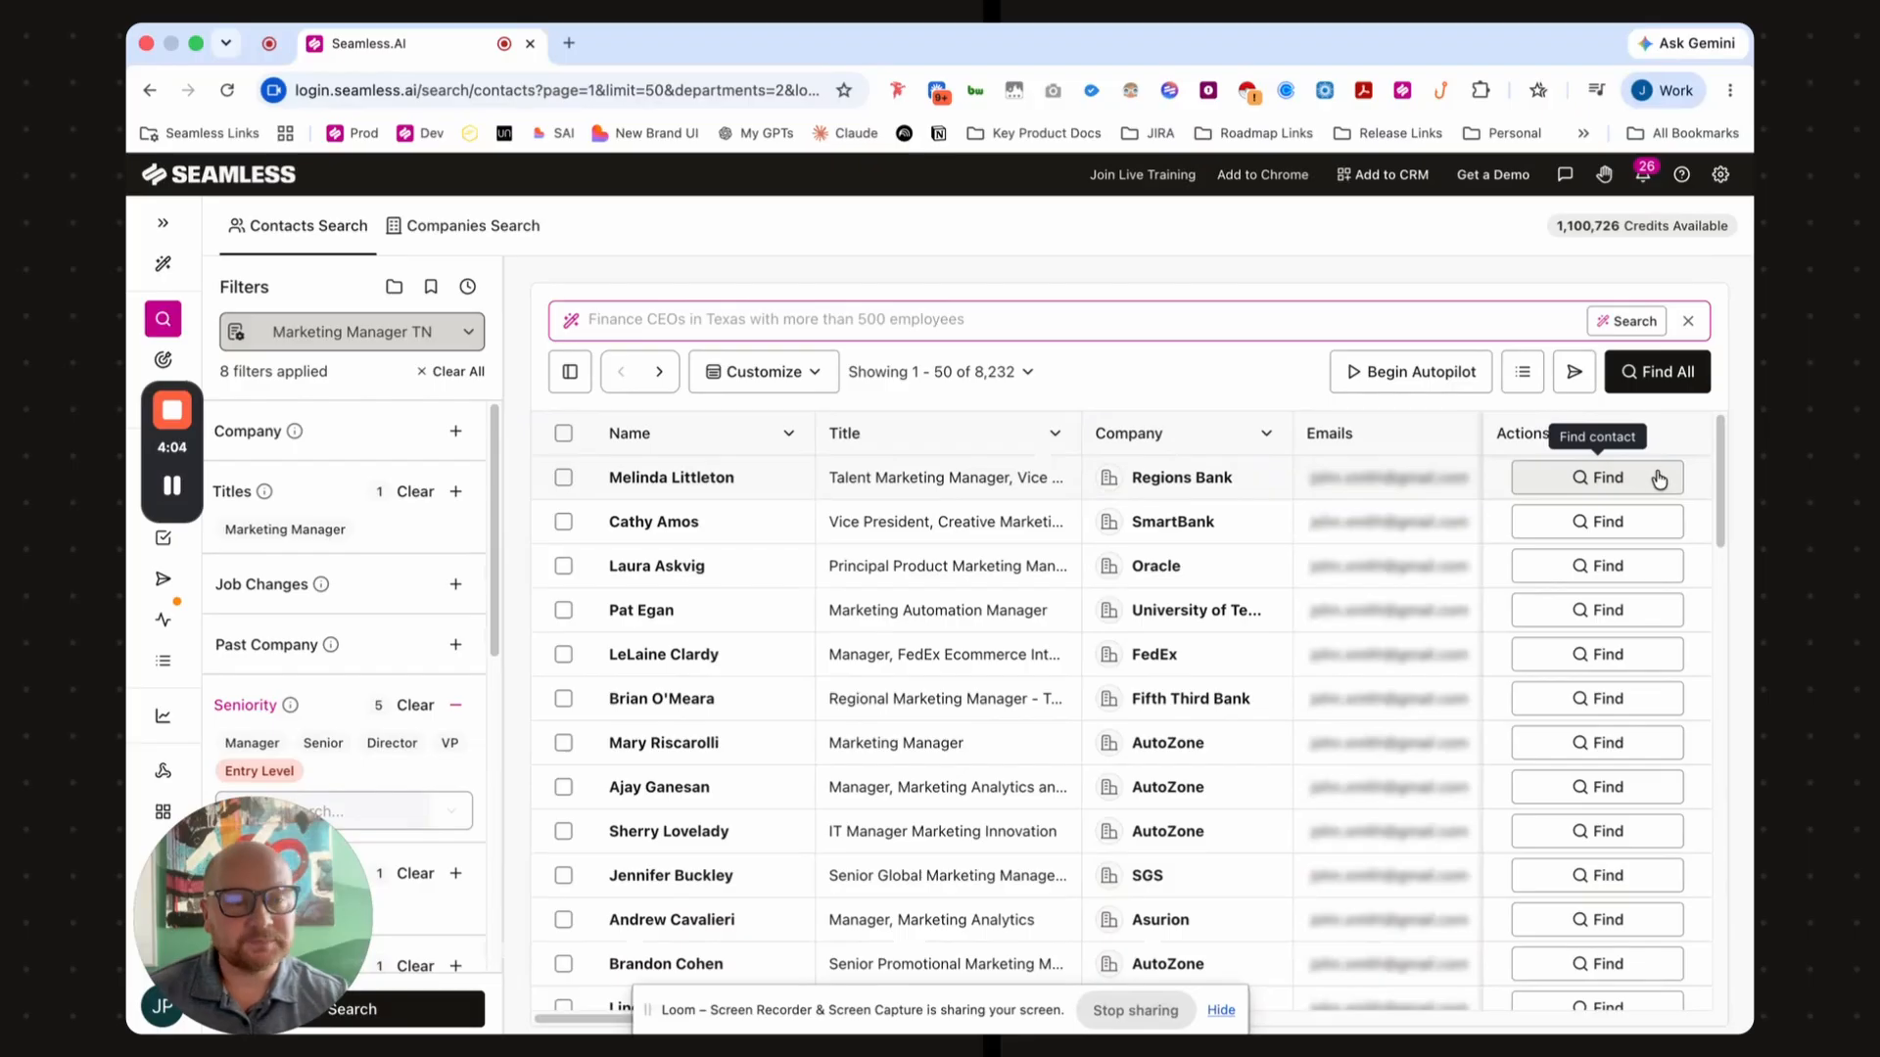
- Find the contact information for the first four people in the search results, one by one
{"action": "left_click", "coordinate": [1651, 484]}
{"action": "left_click", "coordinate": [1658, 519]}
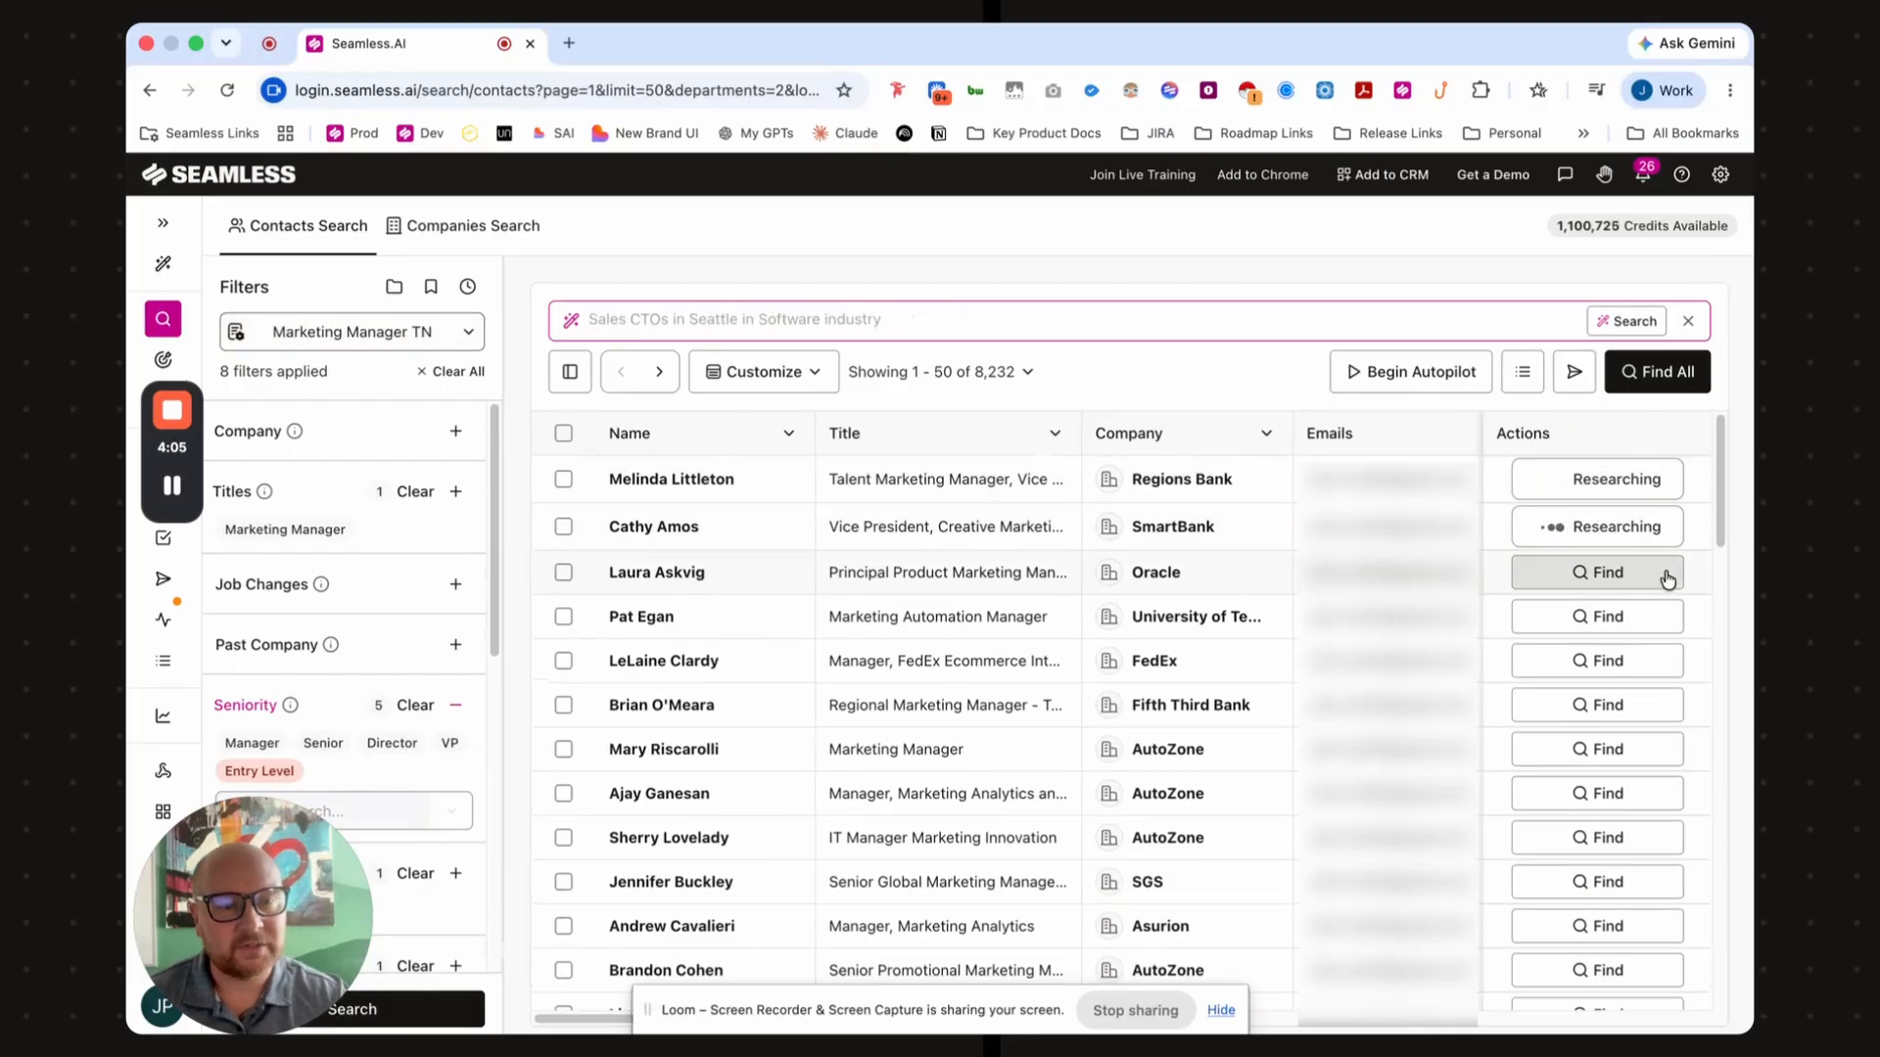
{"action": "left_click", "coordinate": [1661, 574]}
{"action": "left_click", "coordinate": [1659, 619]}
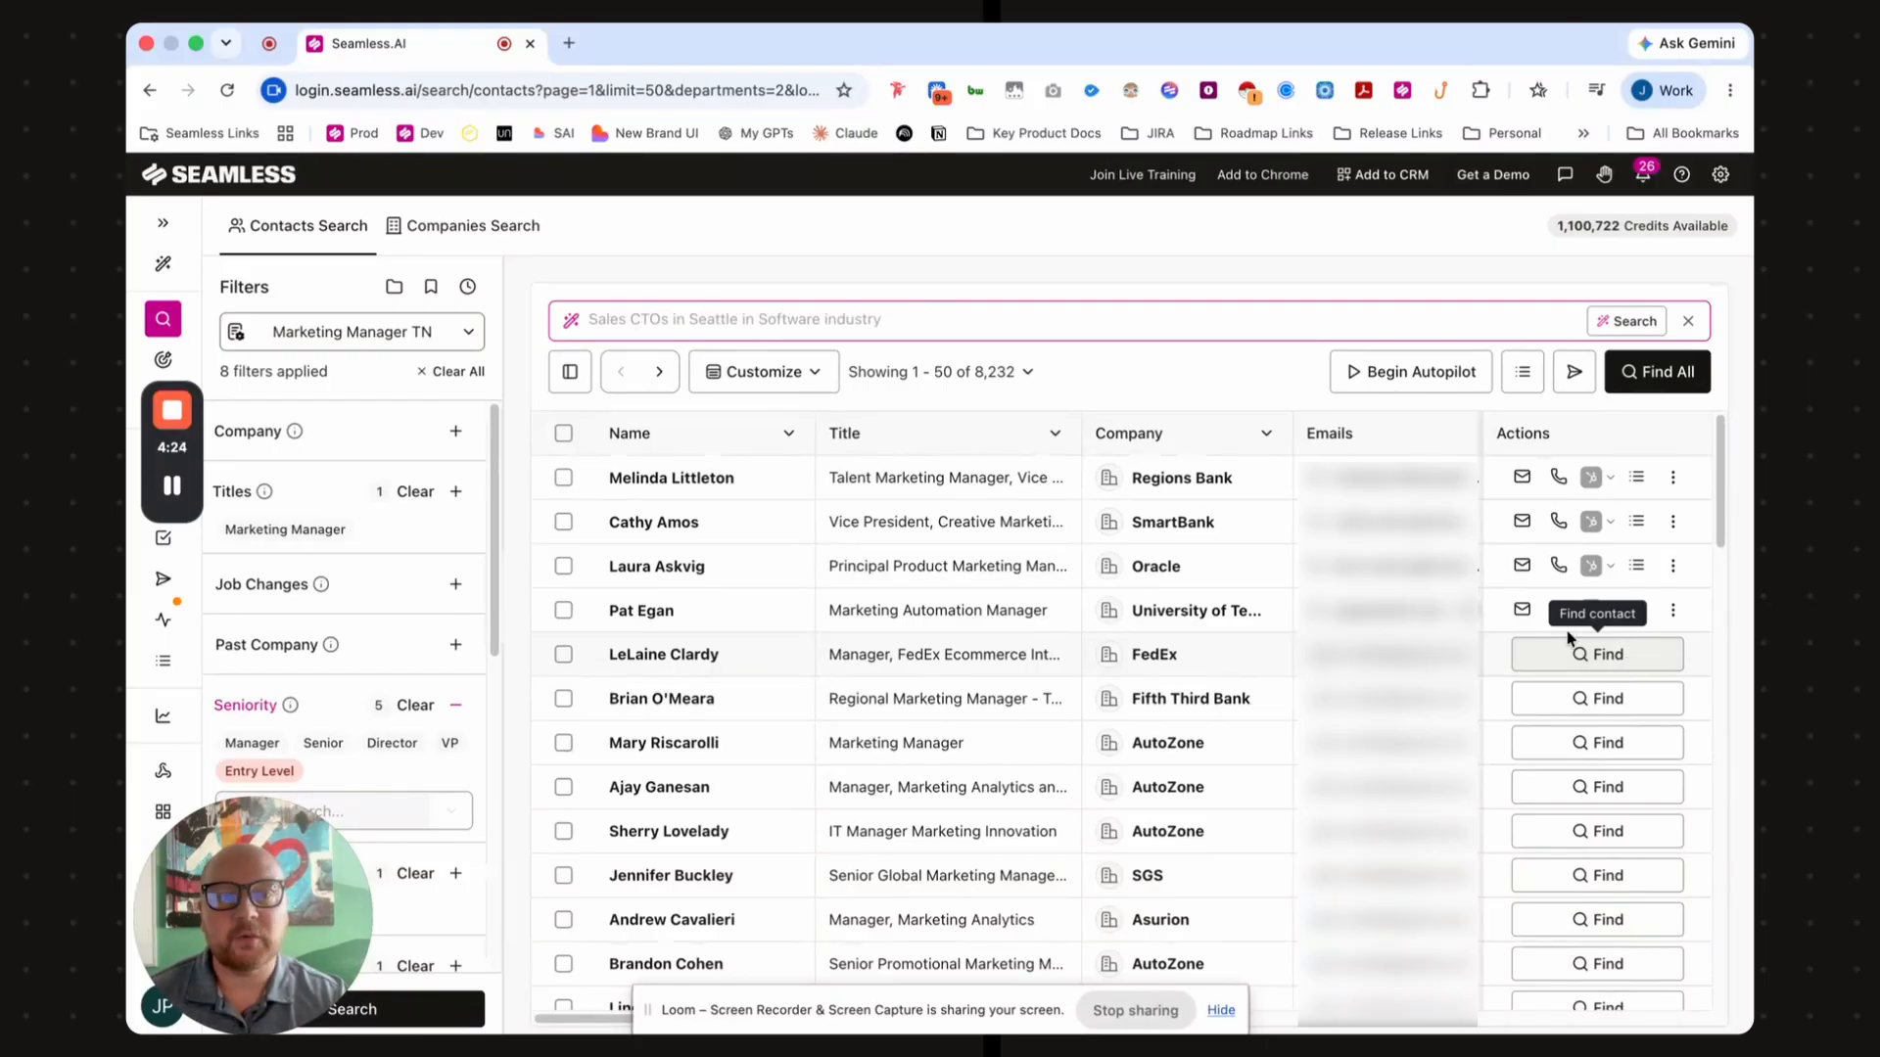
- Find the contact information for all remaining people on the first results page at once
{"action": "left_click", "coordinate": [1674, 371]}
{"action": "scroll", "coordinate": [1631, 744], "scroll_direction": "down", "scroll_amount": 8}
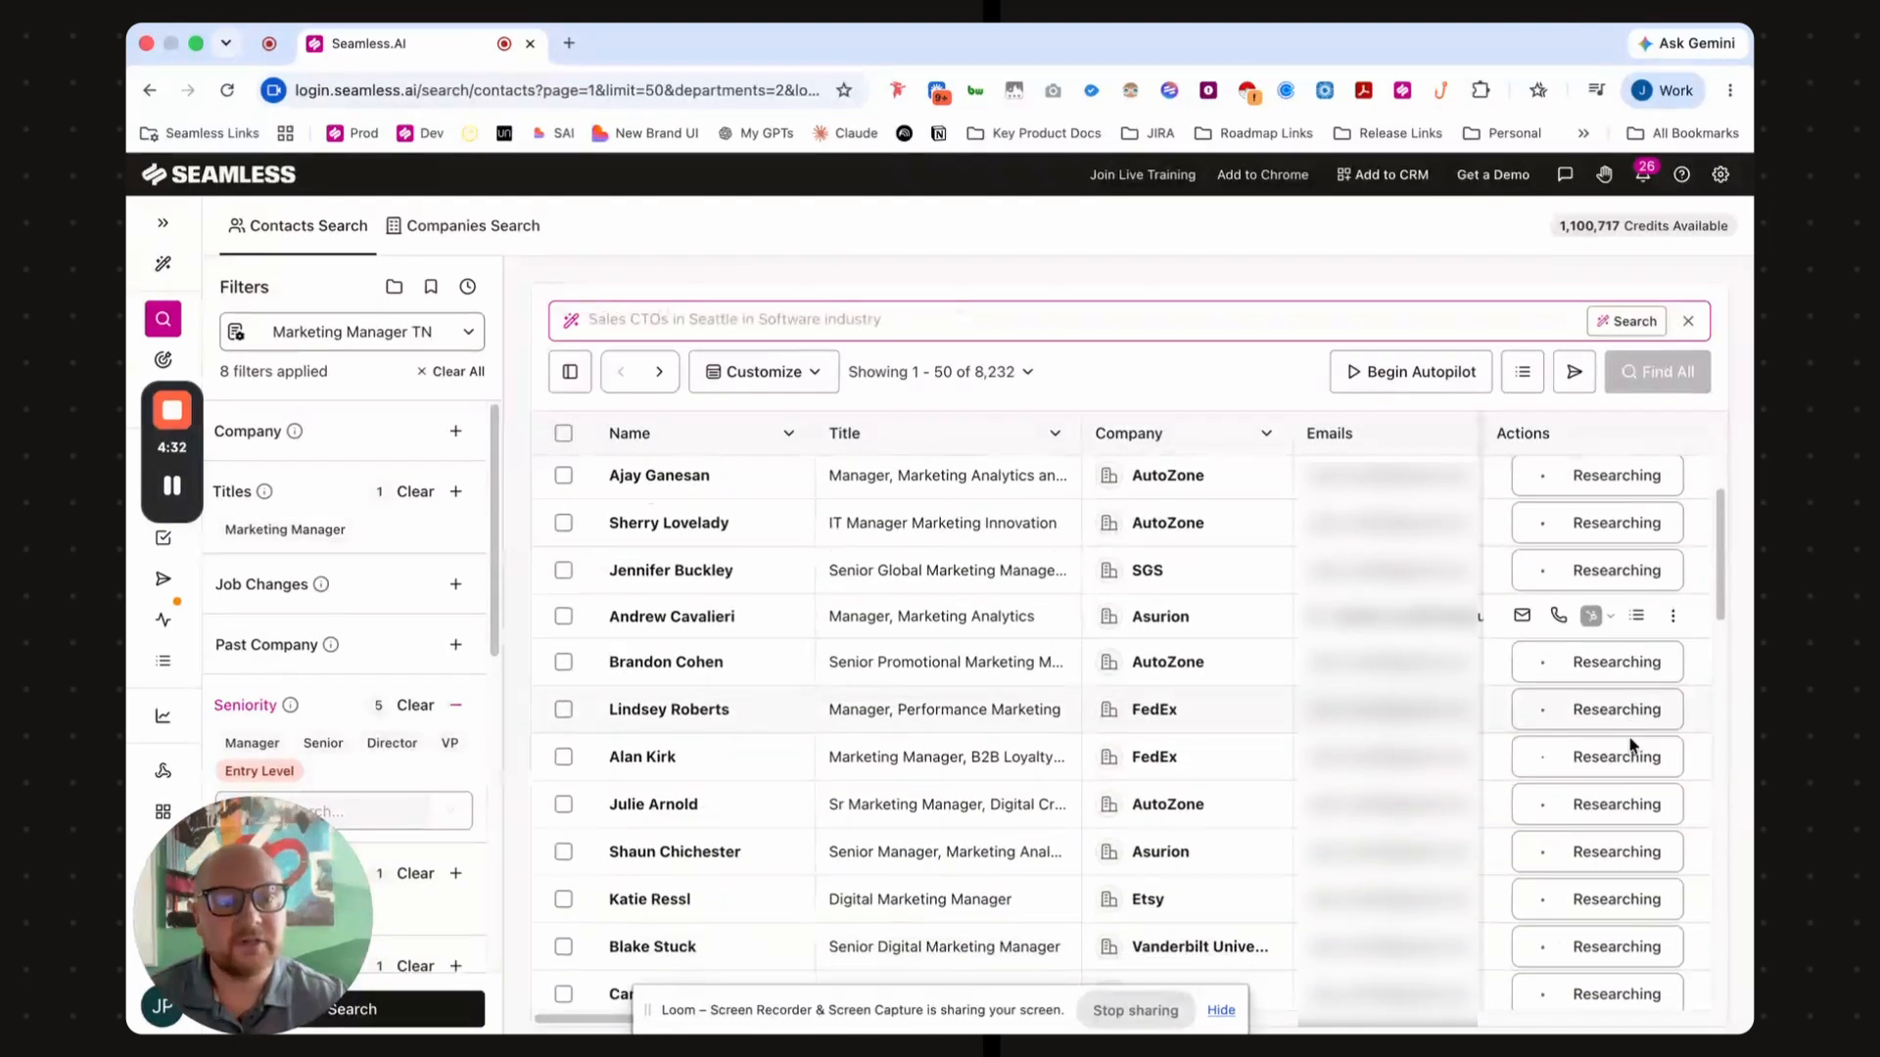
{"action": "scroll", "coordinate": [1631, 742], "scroll_direction": "down", "scroll_amount": 12}
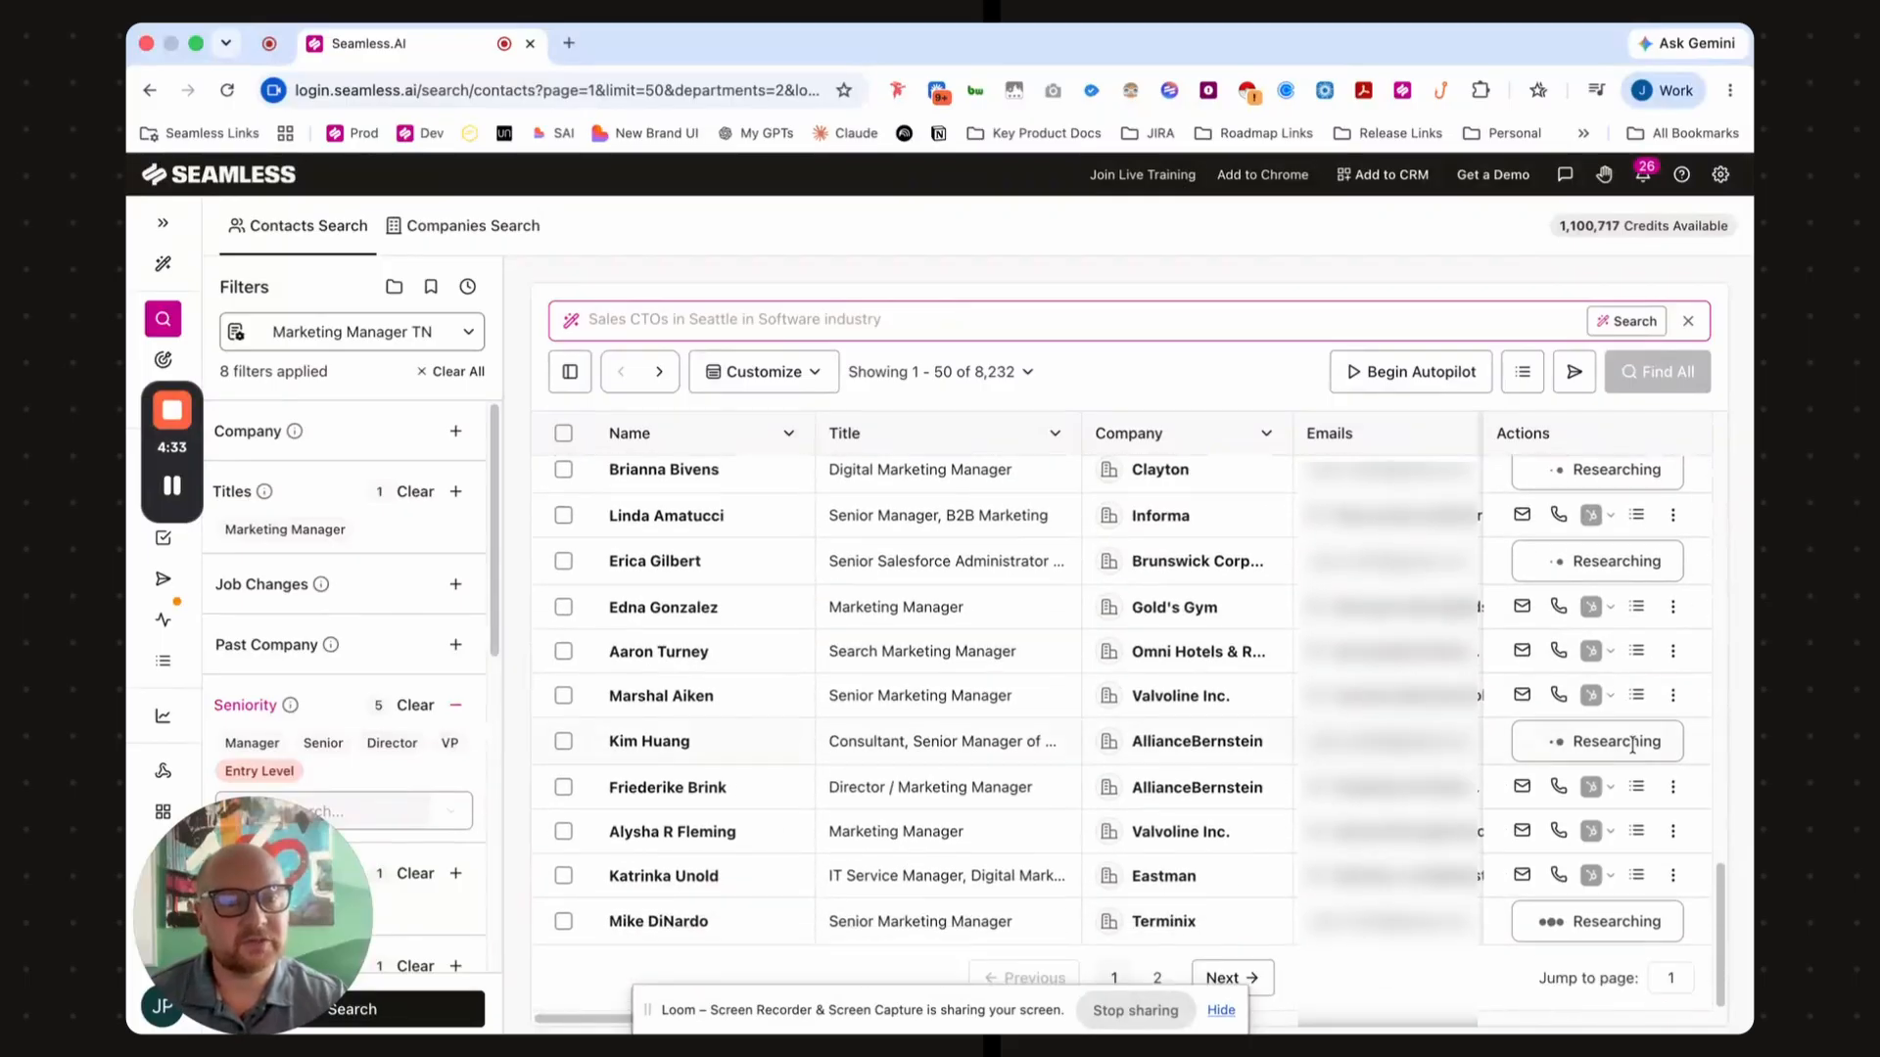
{"action": "scroll", "coordinate": [1632, 746], "scroll_direction": "up", "scroll_amount": 15}
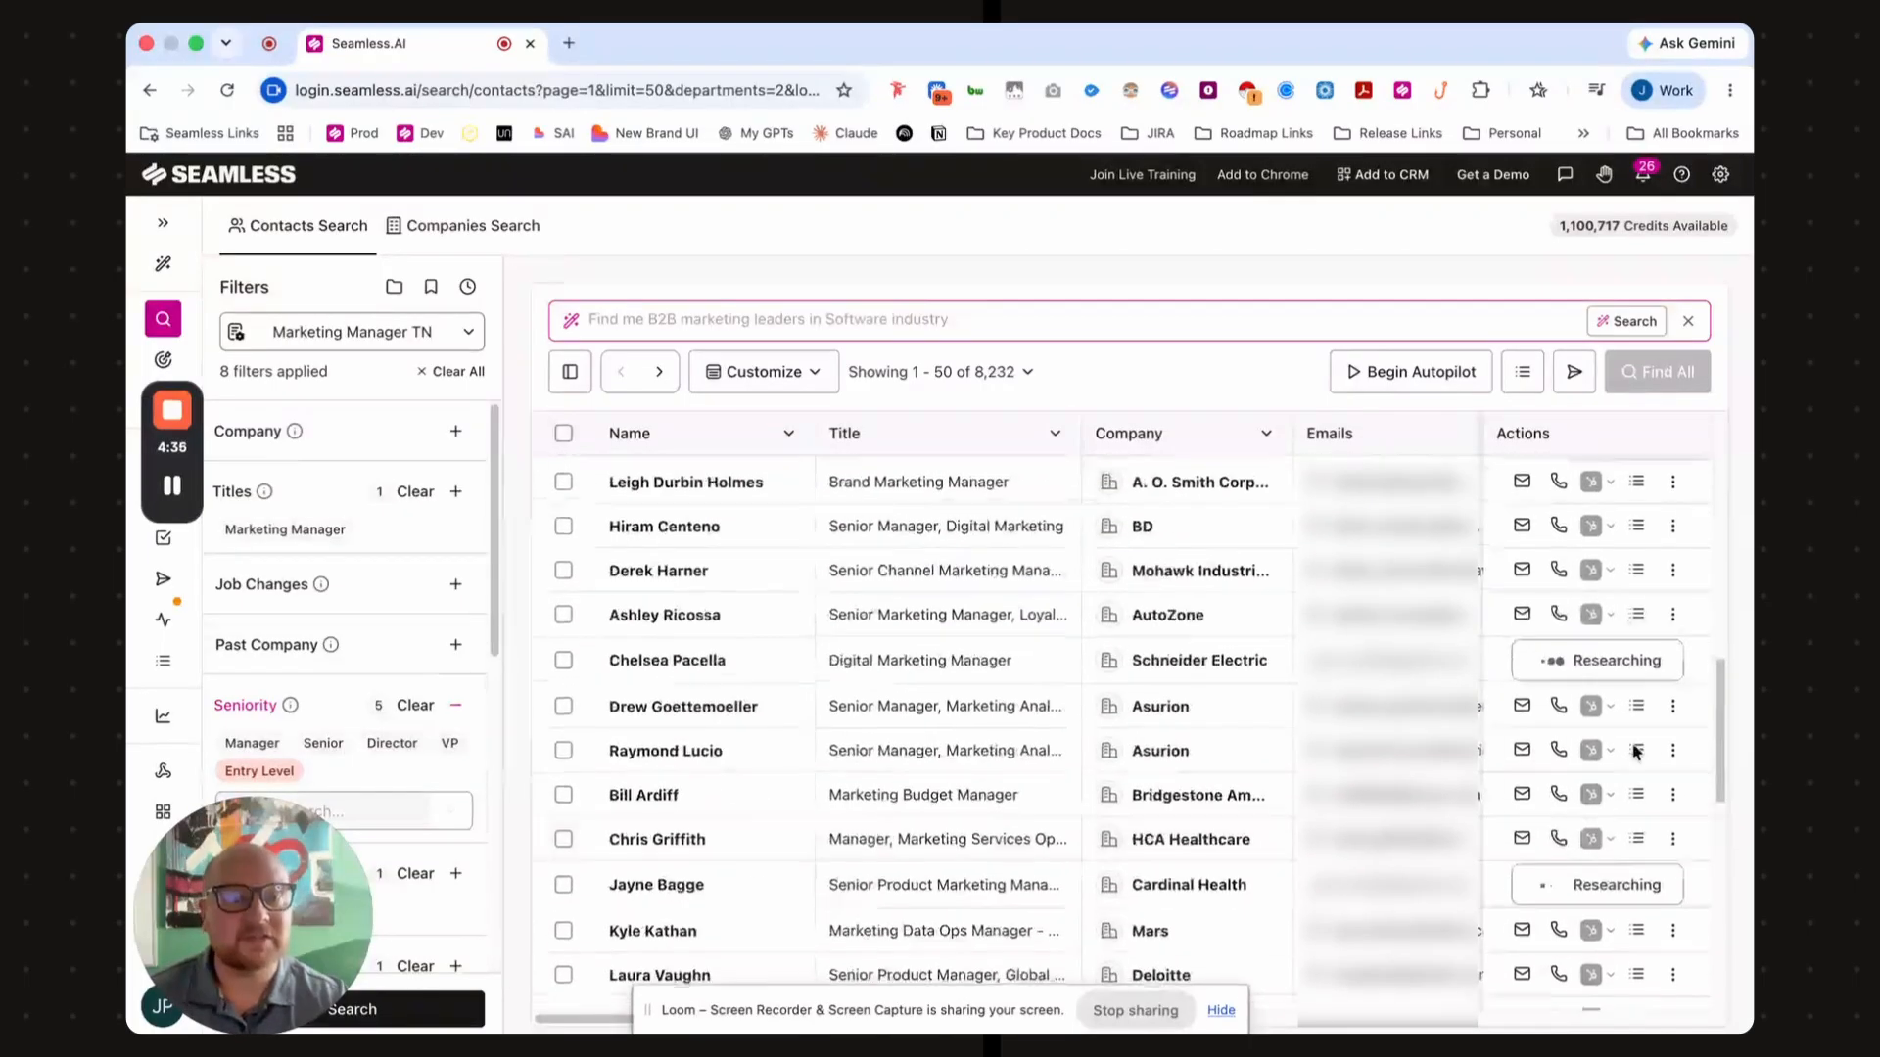
{"action": "scroll", "coordinate": [1635, 752], "scroll_direction": "up", "scroll_amount": 10}
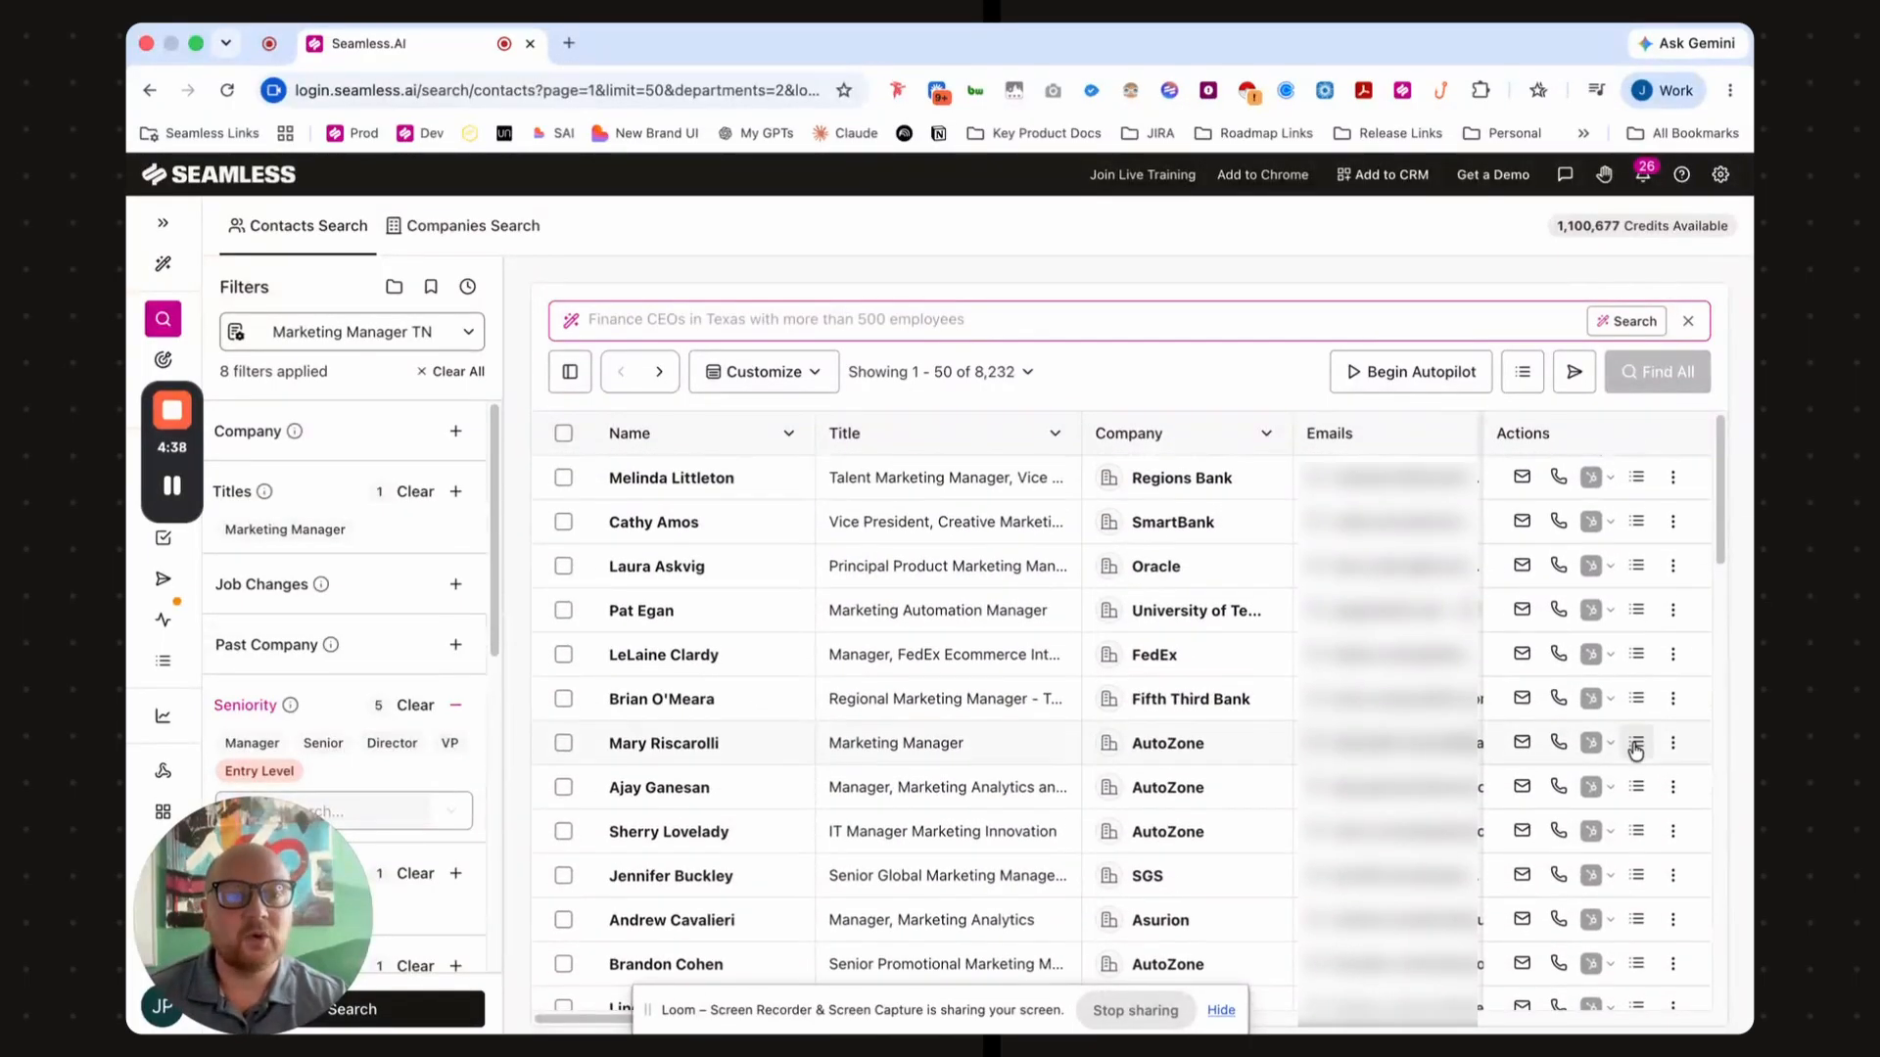
- Look at the Autopilot setup for this search, including its name, contact count and target list, and close it without starting
{"action": "left_click", "coordinate": [1427, 372]}
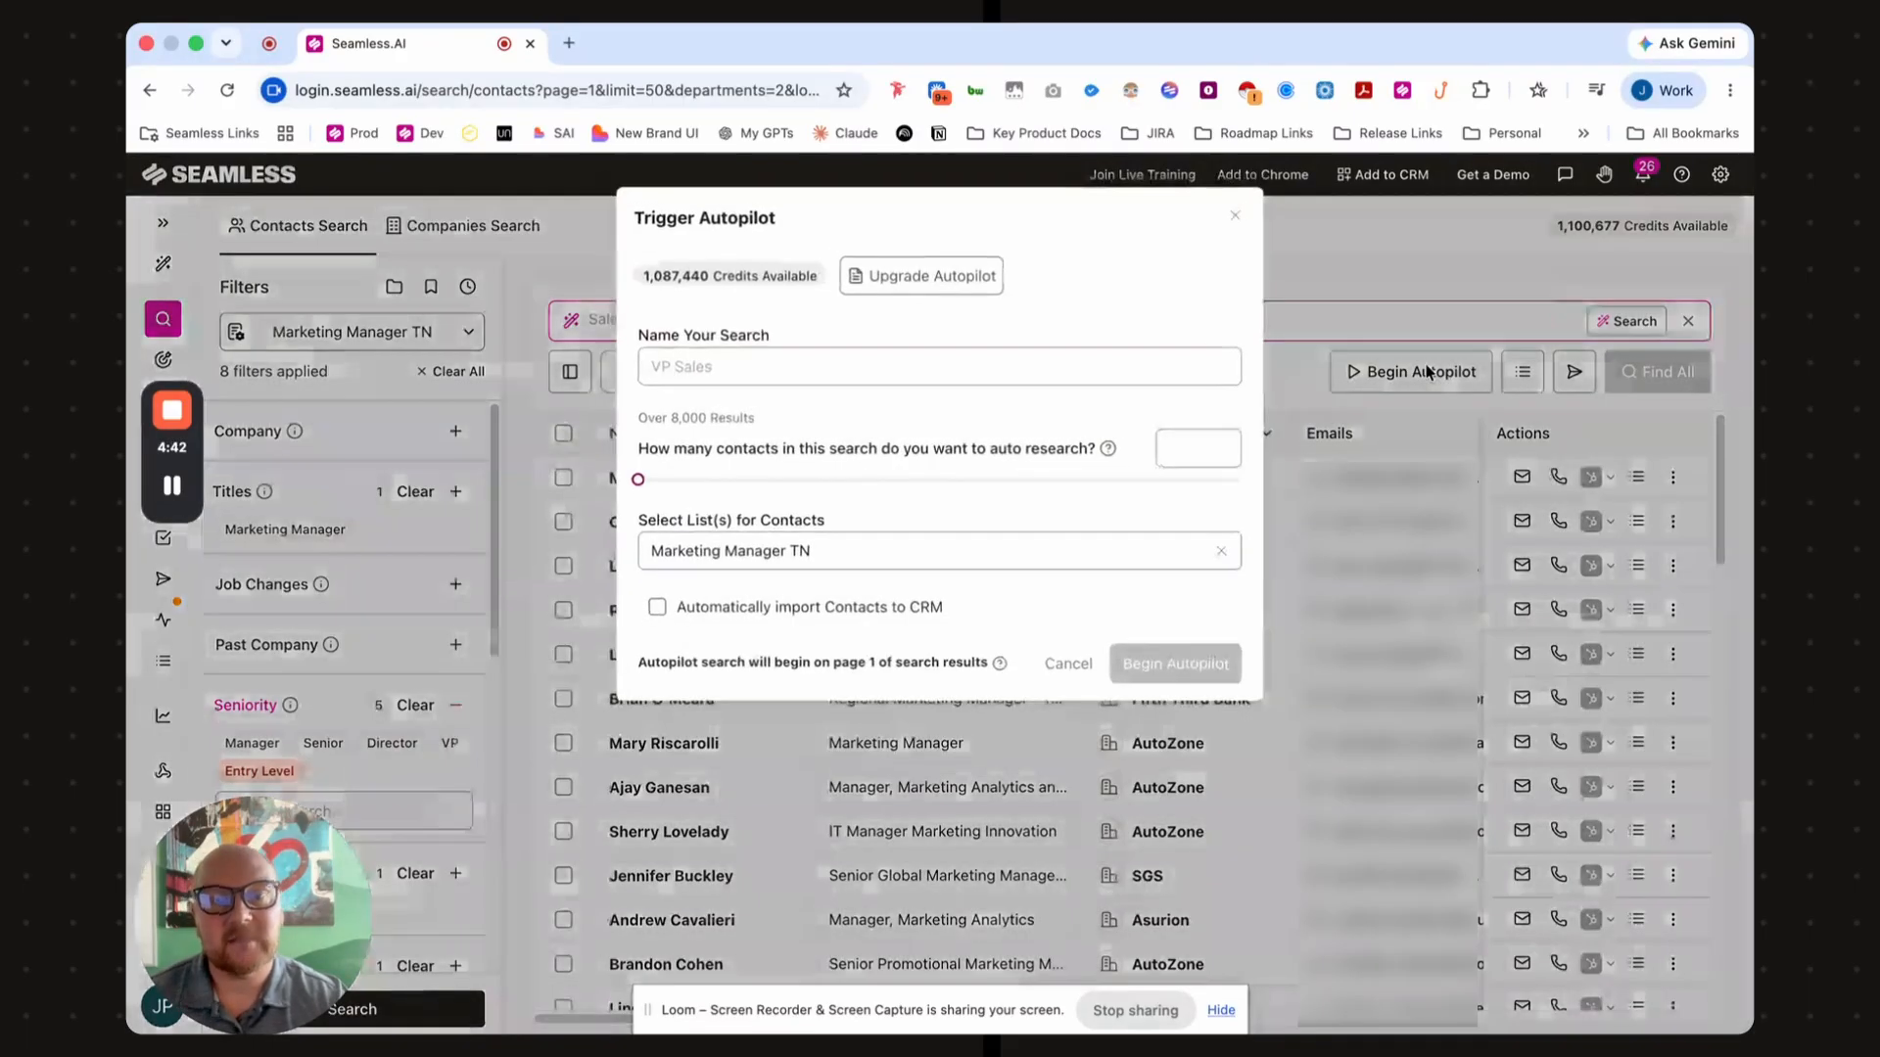
{"action": "left_click", "coordinate": [832, 380]}
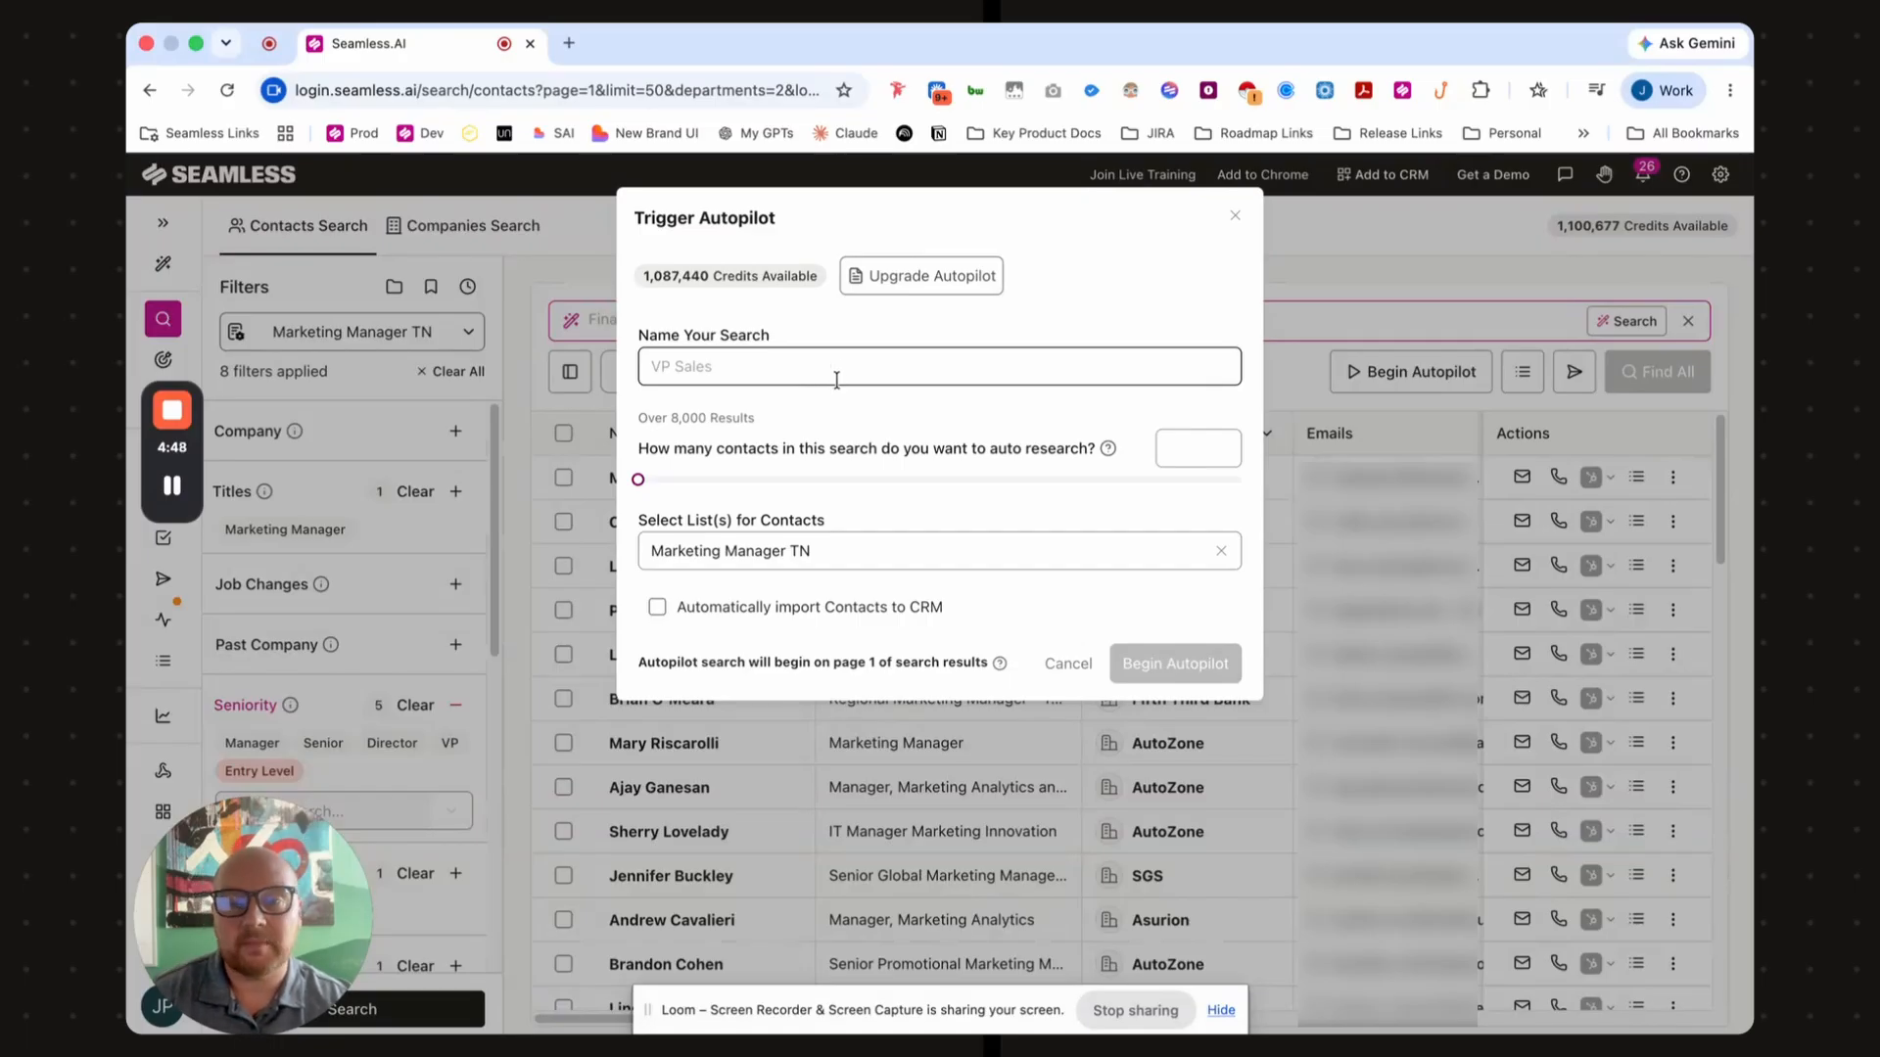
{"action": "mouse_move", "coordinate": [637, 479]}
{"action": "left_mouse_down"}
{"action": "mouse_move", "coordinate": [1303, 495]}
{"action": "mouse_move", "coordinate": [637, 480]}
{"action": "left_mouse_up"}
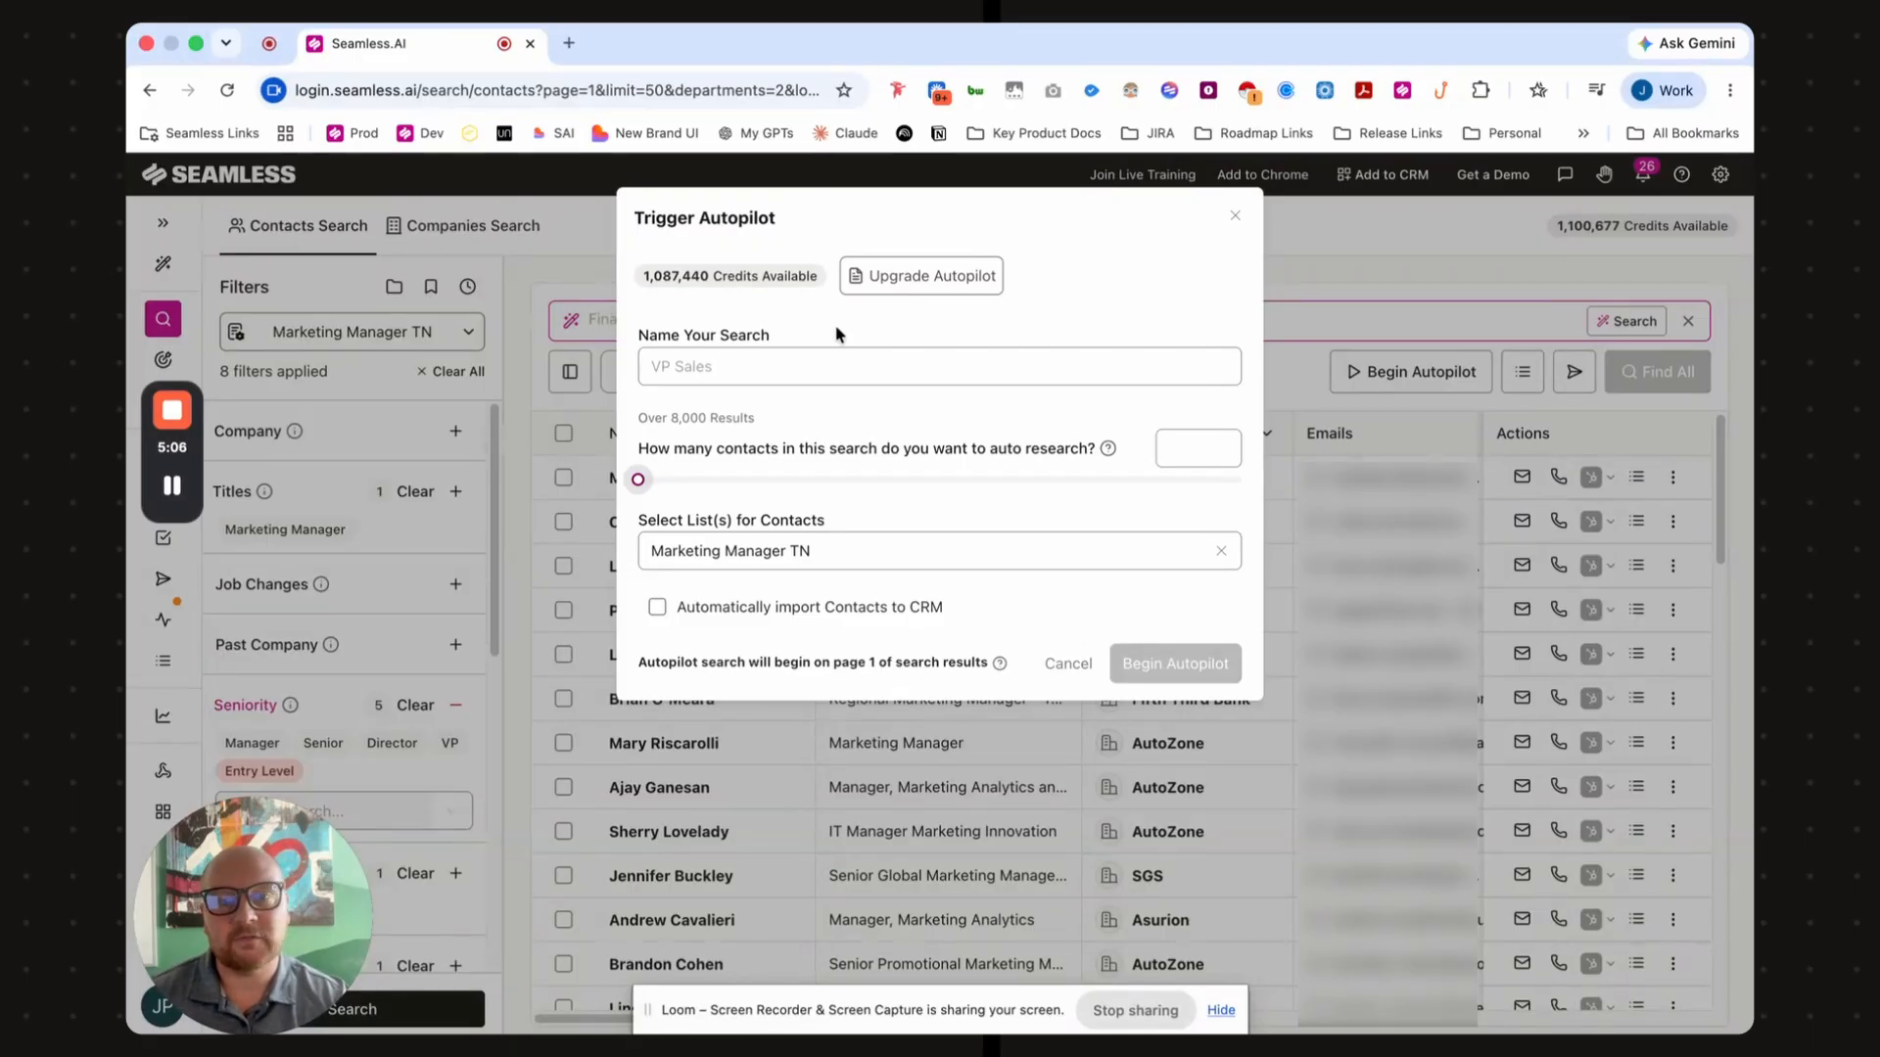
{"action": "left_click", "coordinate": [1239, 219]}
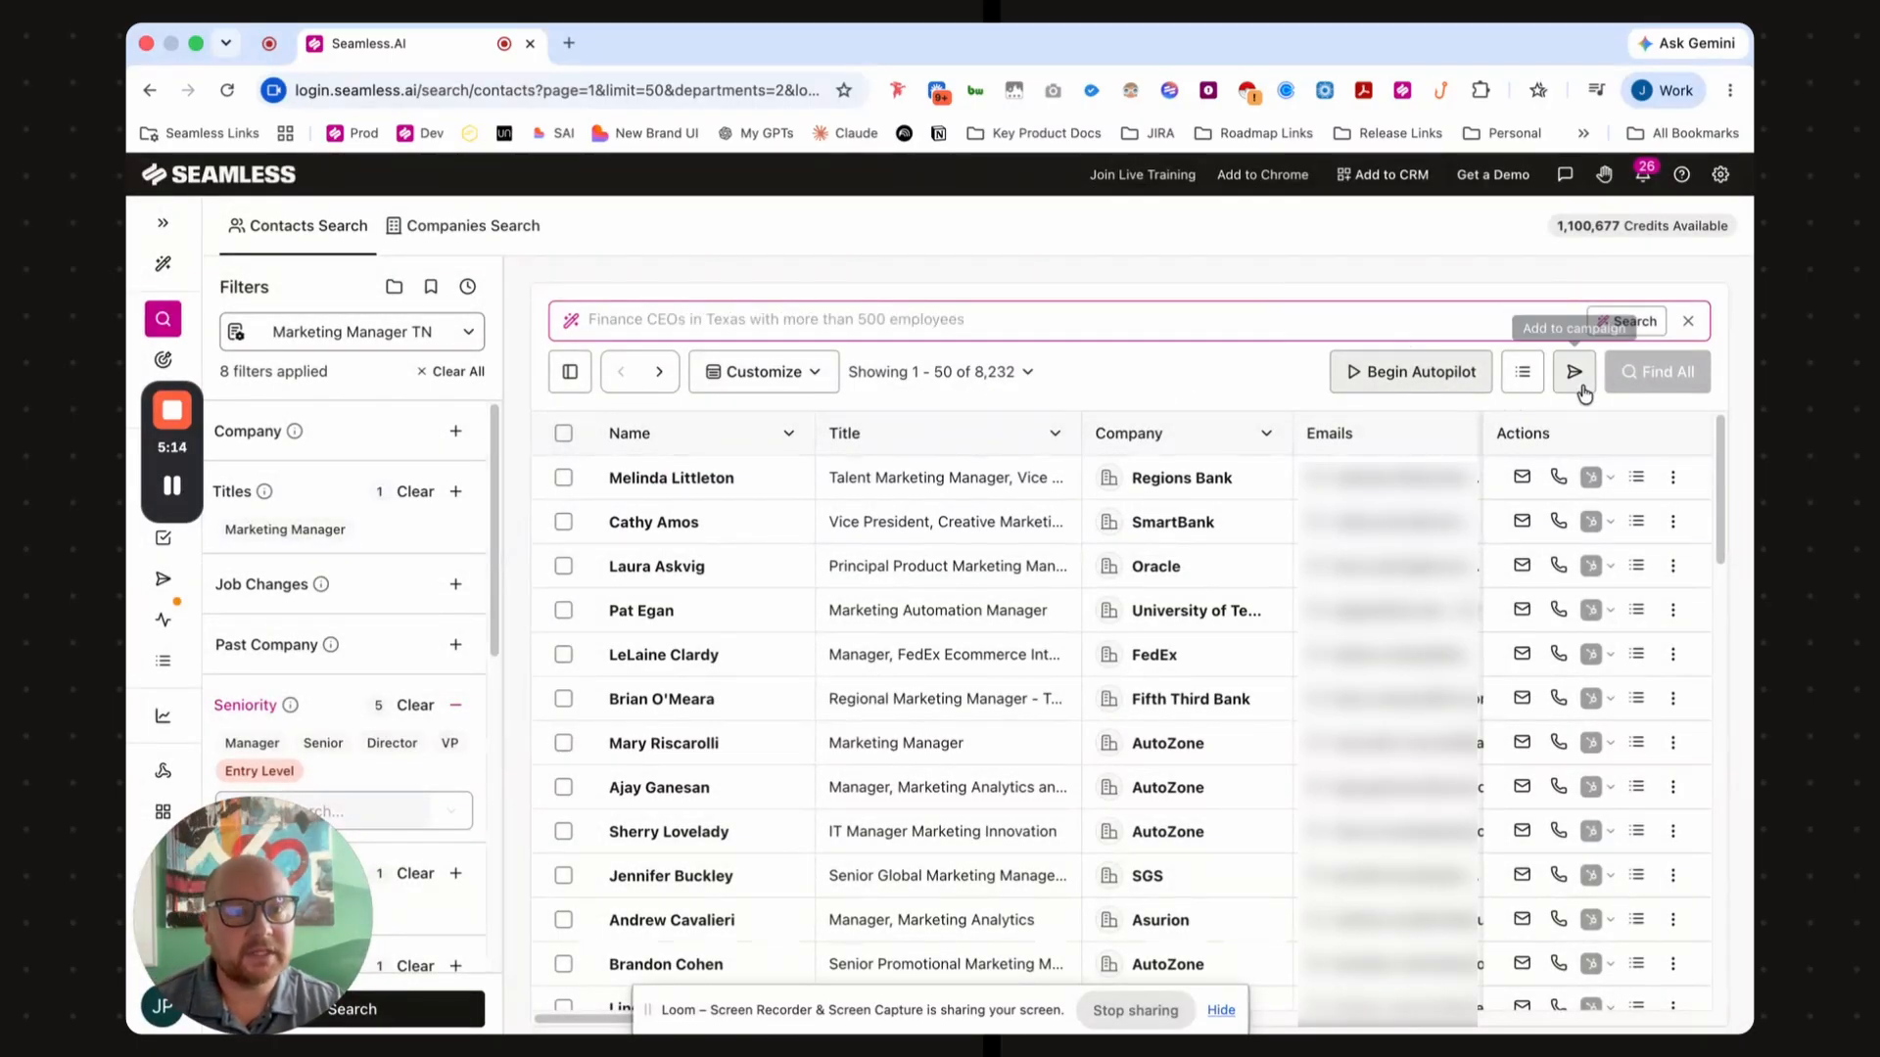
- Go to the second page of results and find the contact information for everyone on it
{"action": "left_click", "coordinate": [659, 371]}
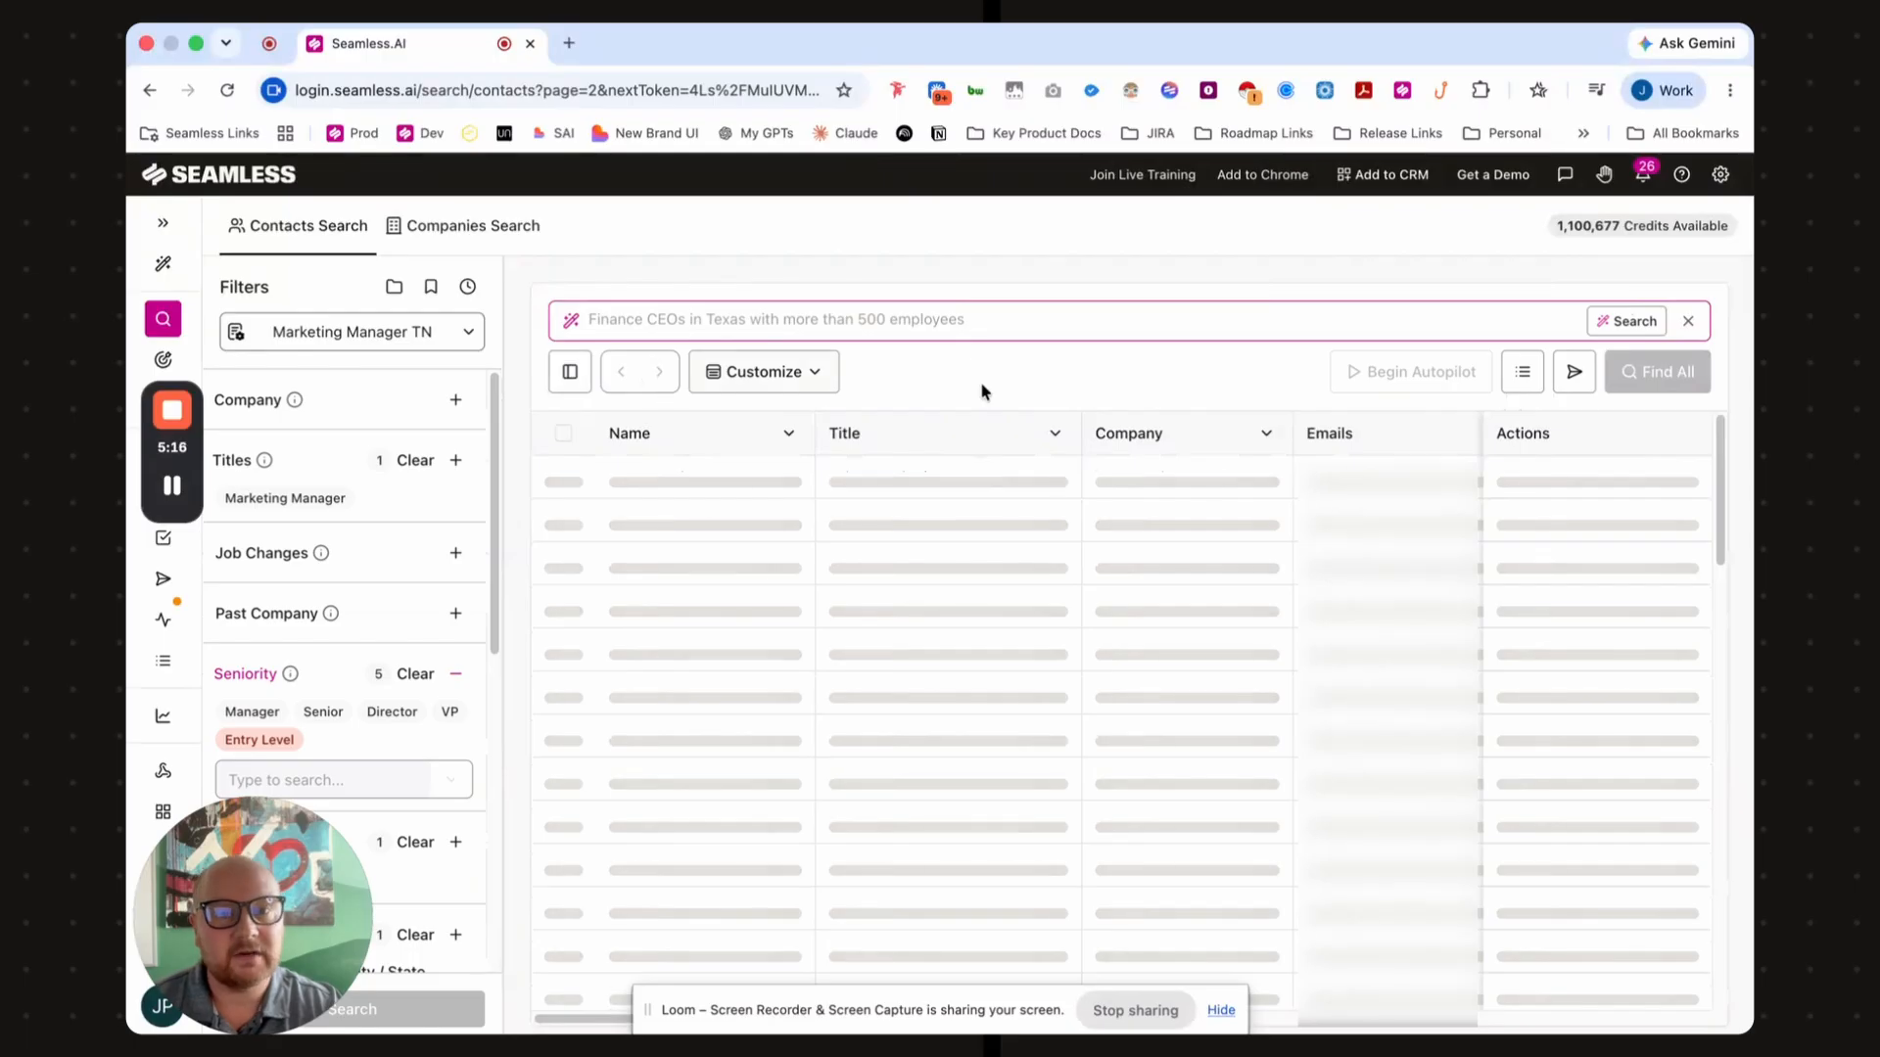
{"action": "left_click", "coordinate": [1656, 372]}
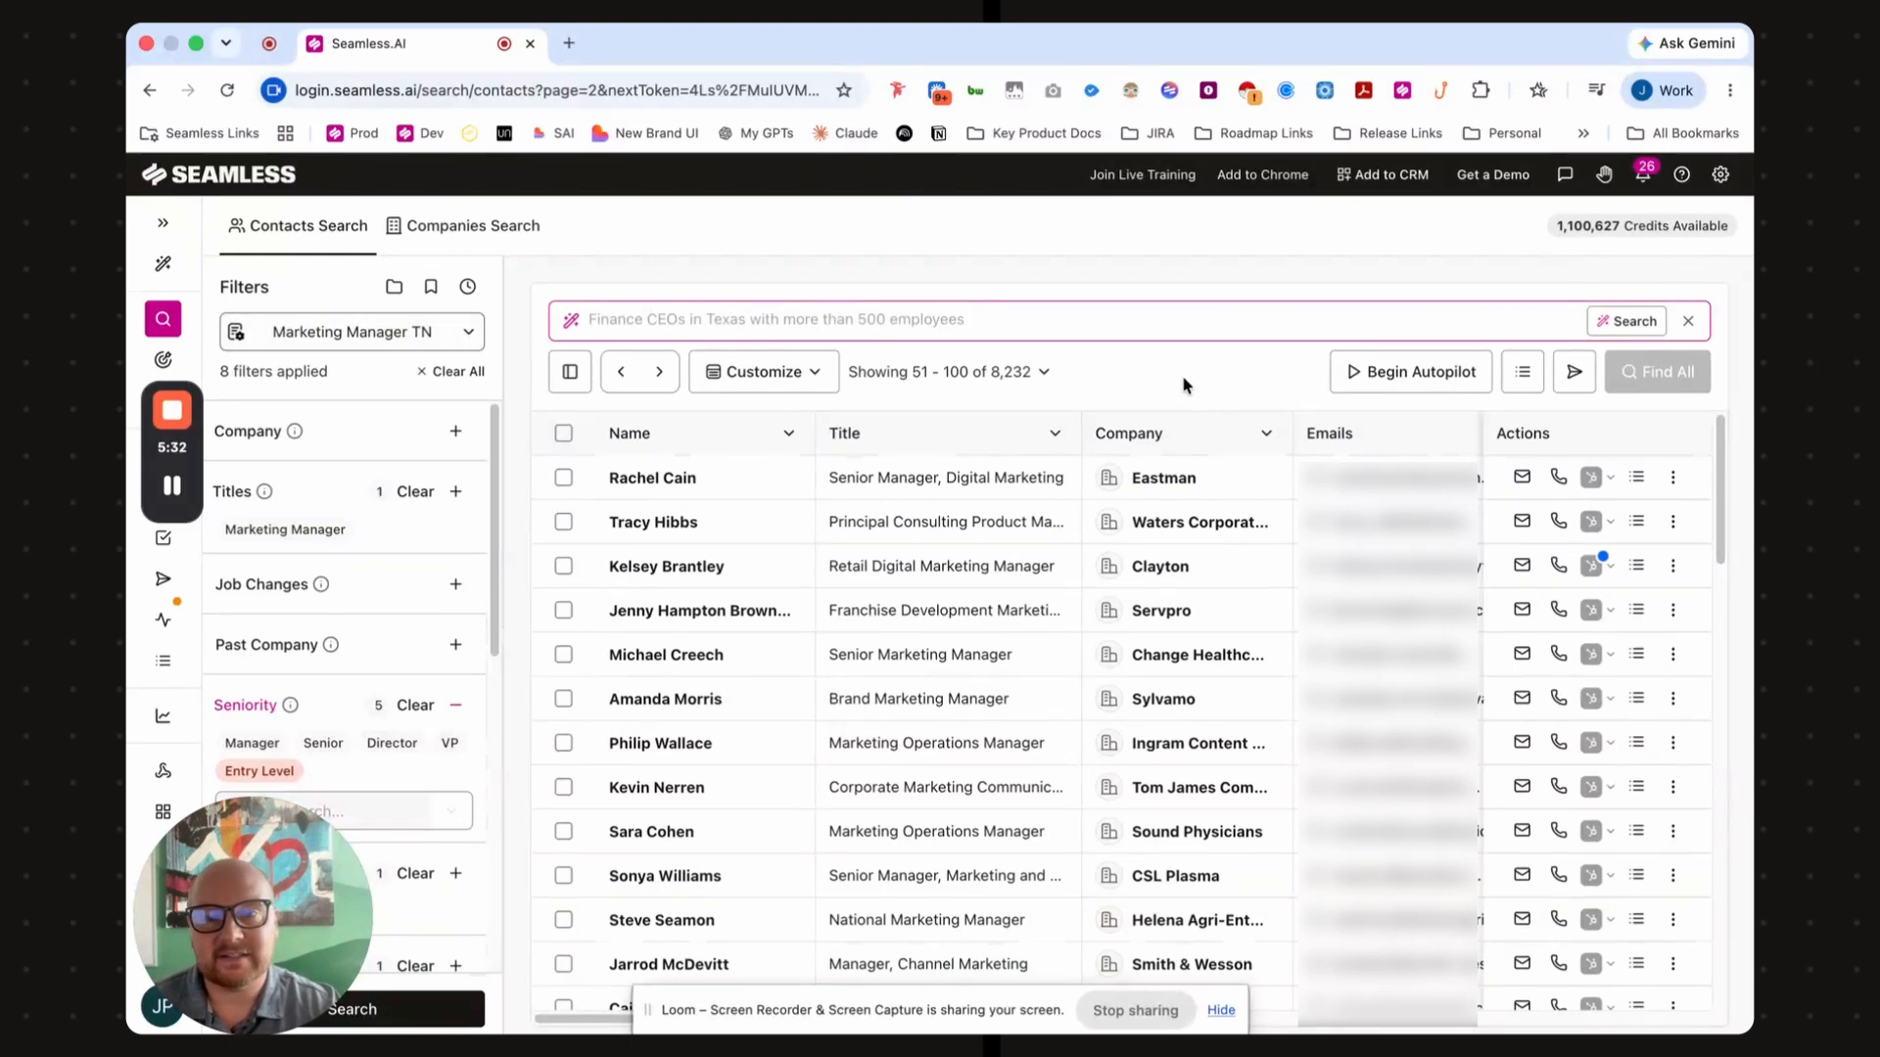
- Open the first contact's record and inspect the email details for that contact in the results table
{"action": "left_click", "coordinate": [672, 479]}
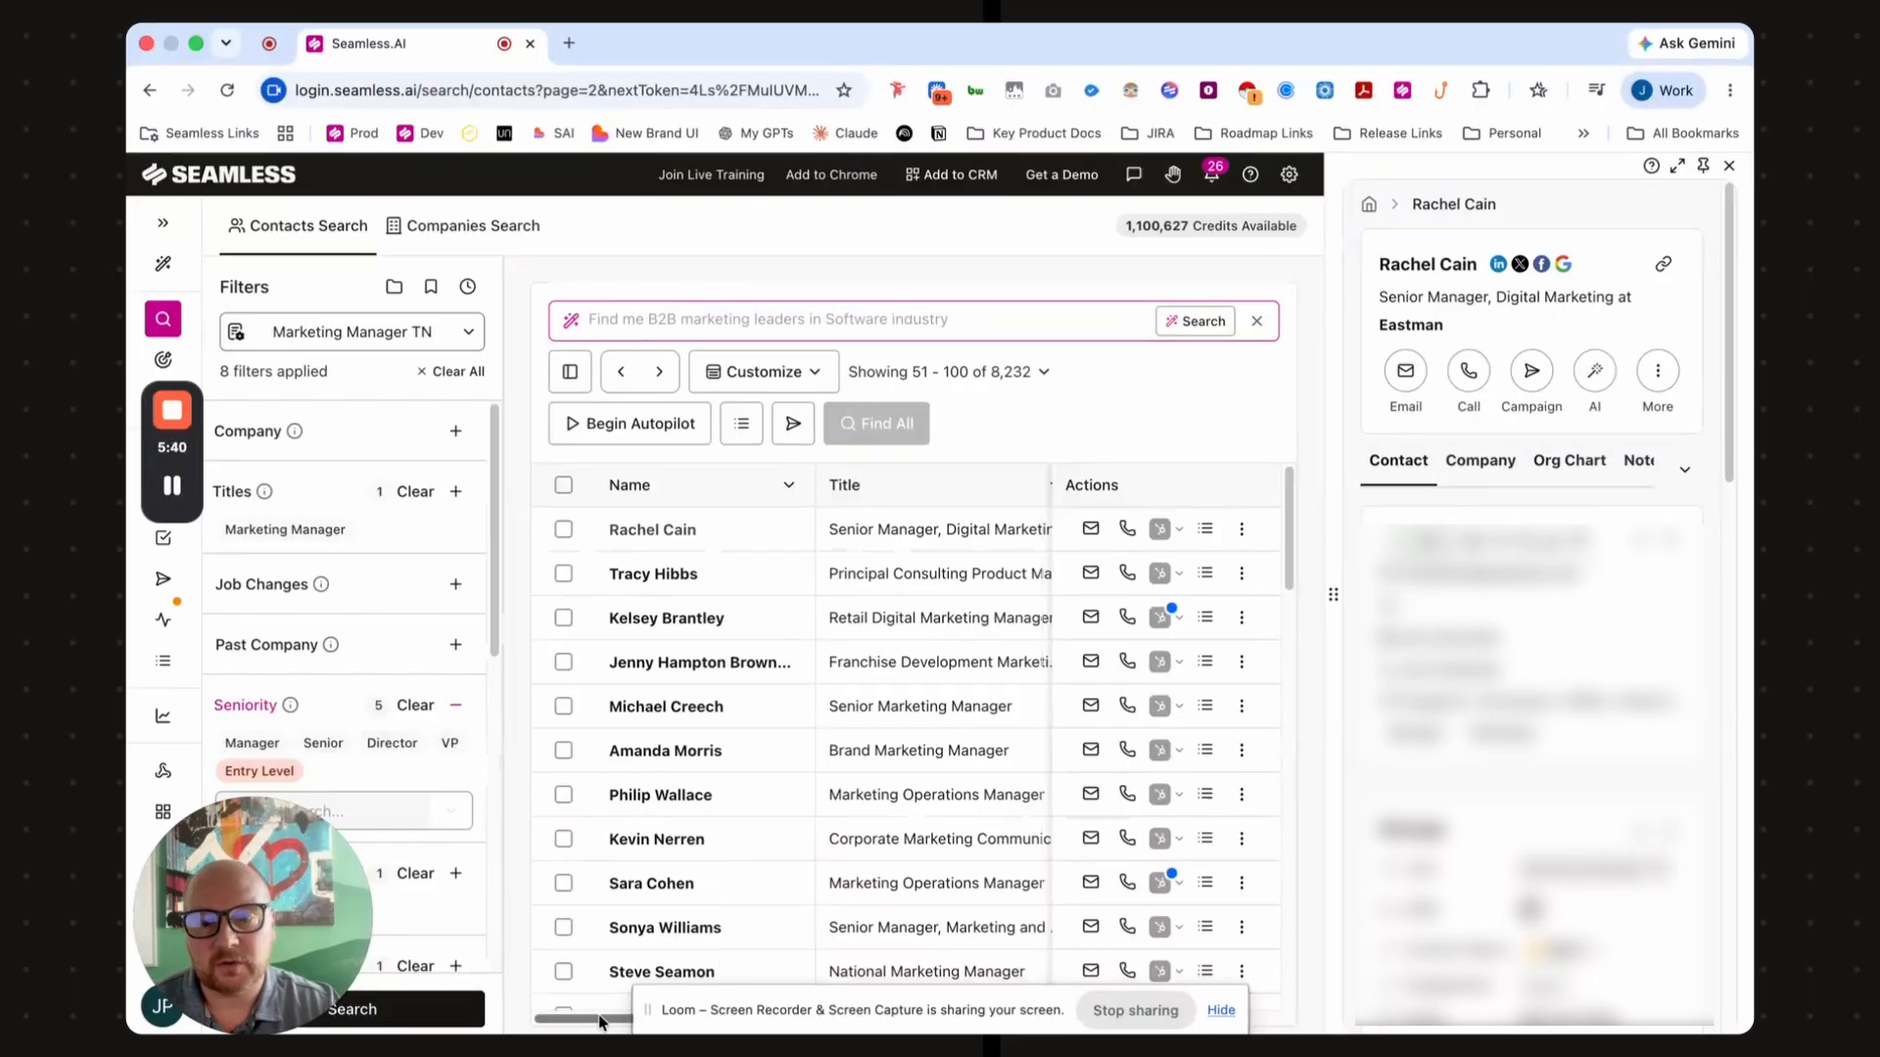
{"action": "scroll", "coordinate": [712, 1018], "scroll_direction": "right", "scroll_amount": 8}
{"action": "scroll", "coordinate": [744, 783], "scroll_direction": "left", "scroll_amount": 3}
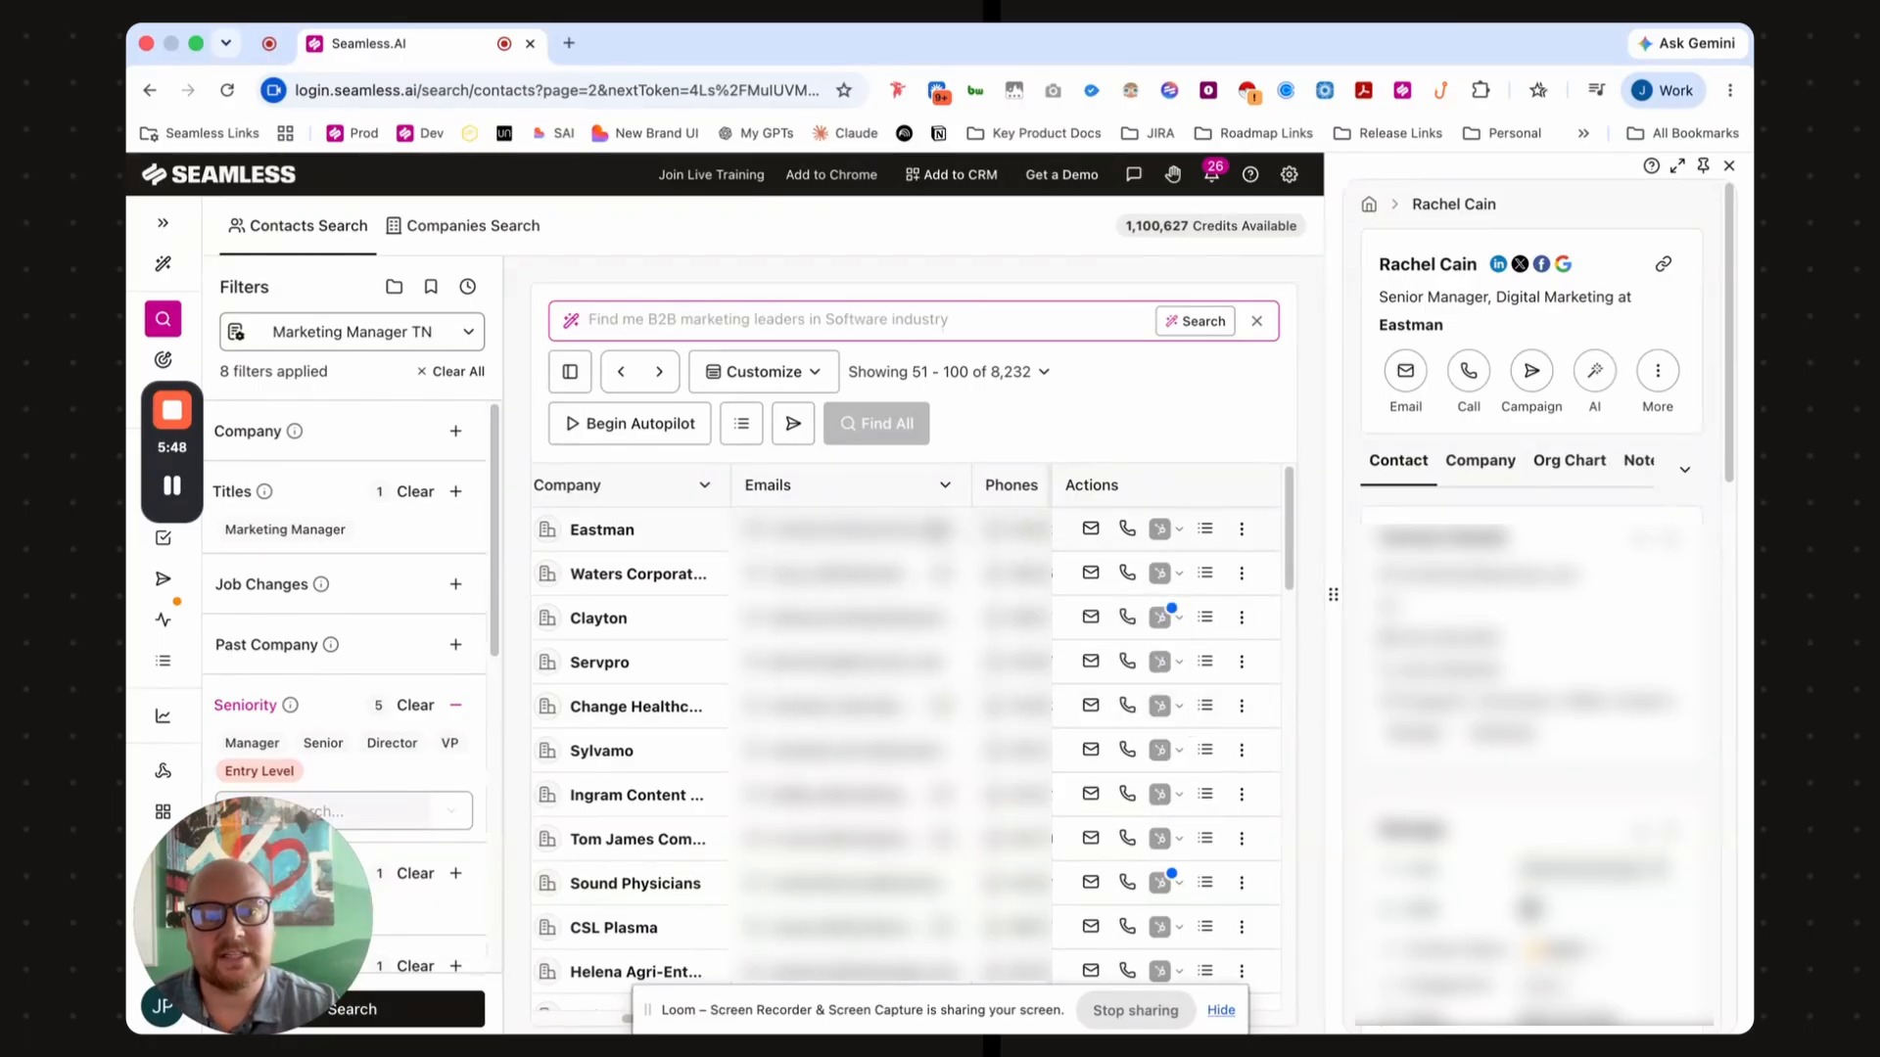
{"action": "mouse_move", "coordinate": [919, 530]}
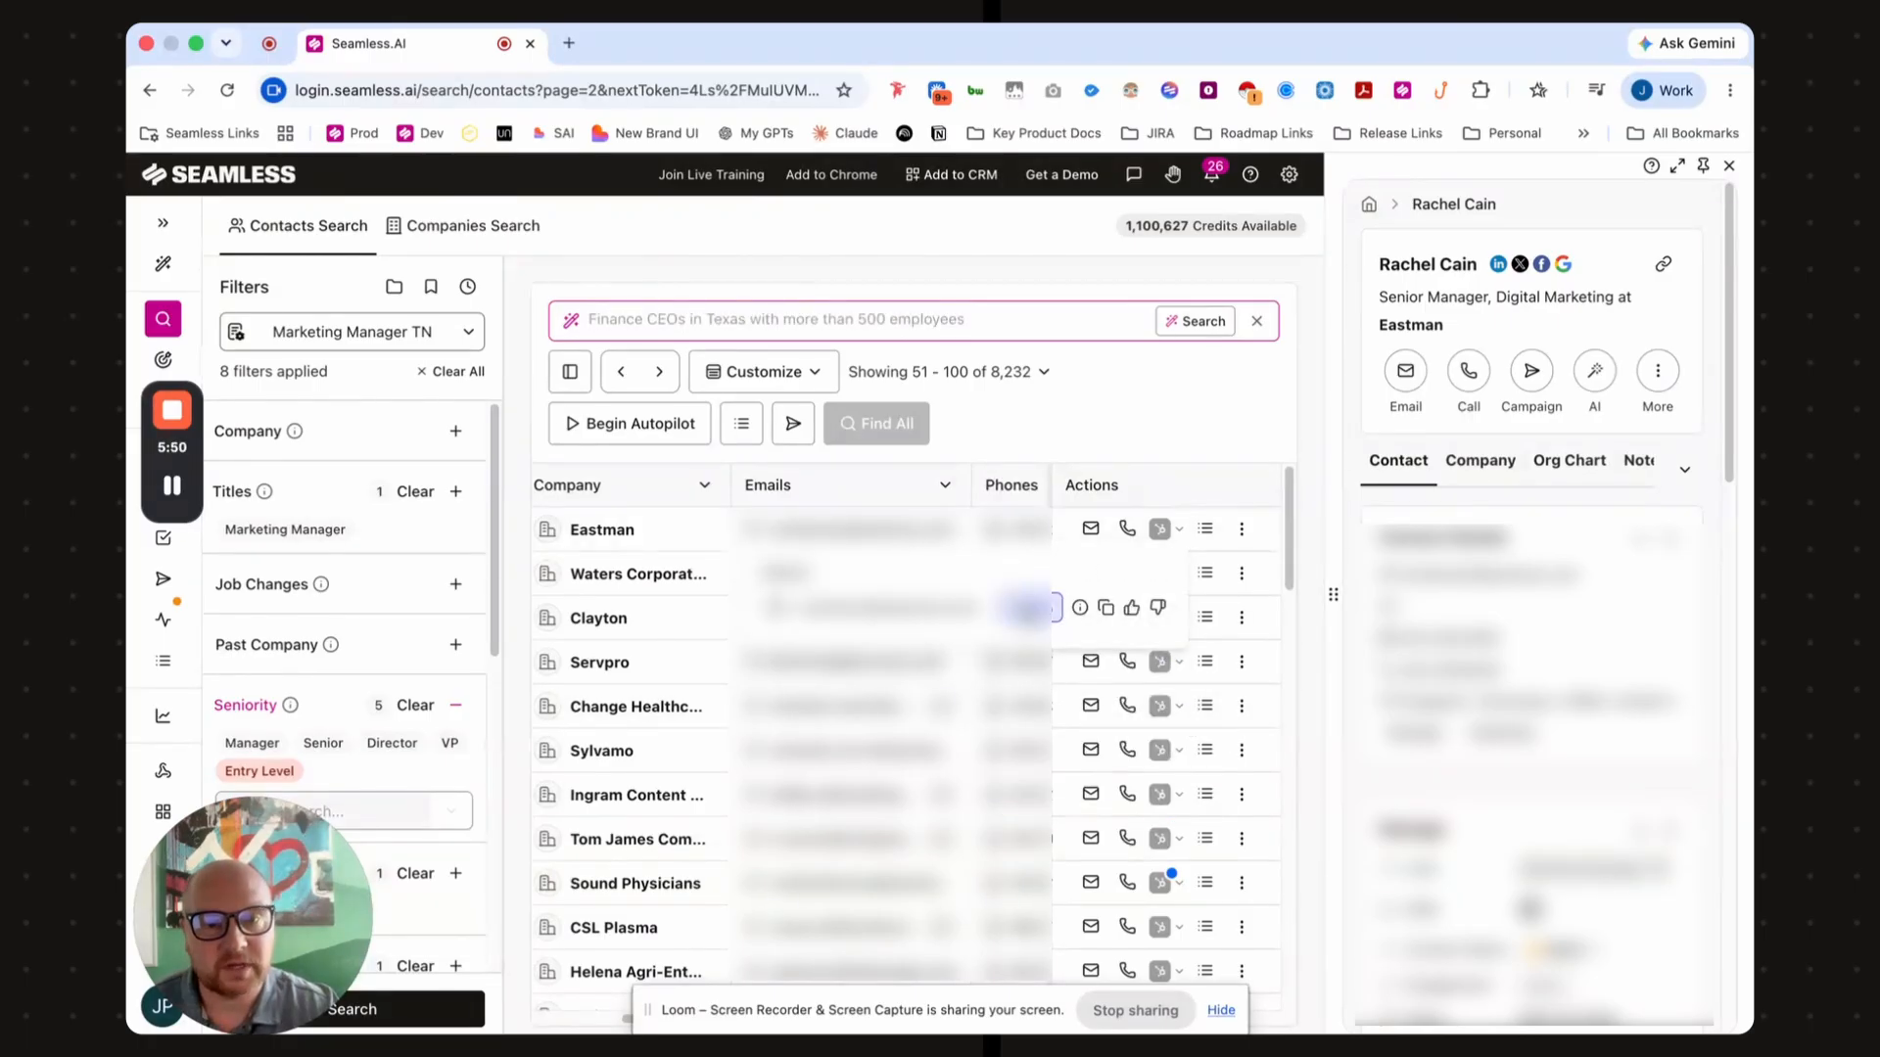
{"action": "mouse_move", "coordinate": [1028, 609]}
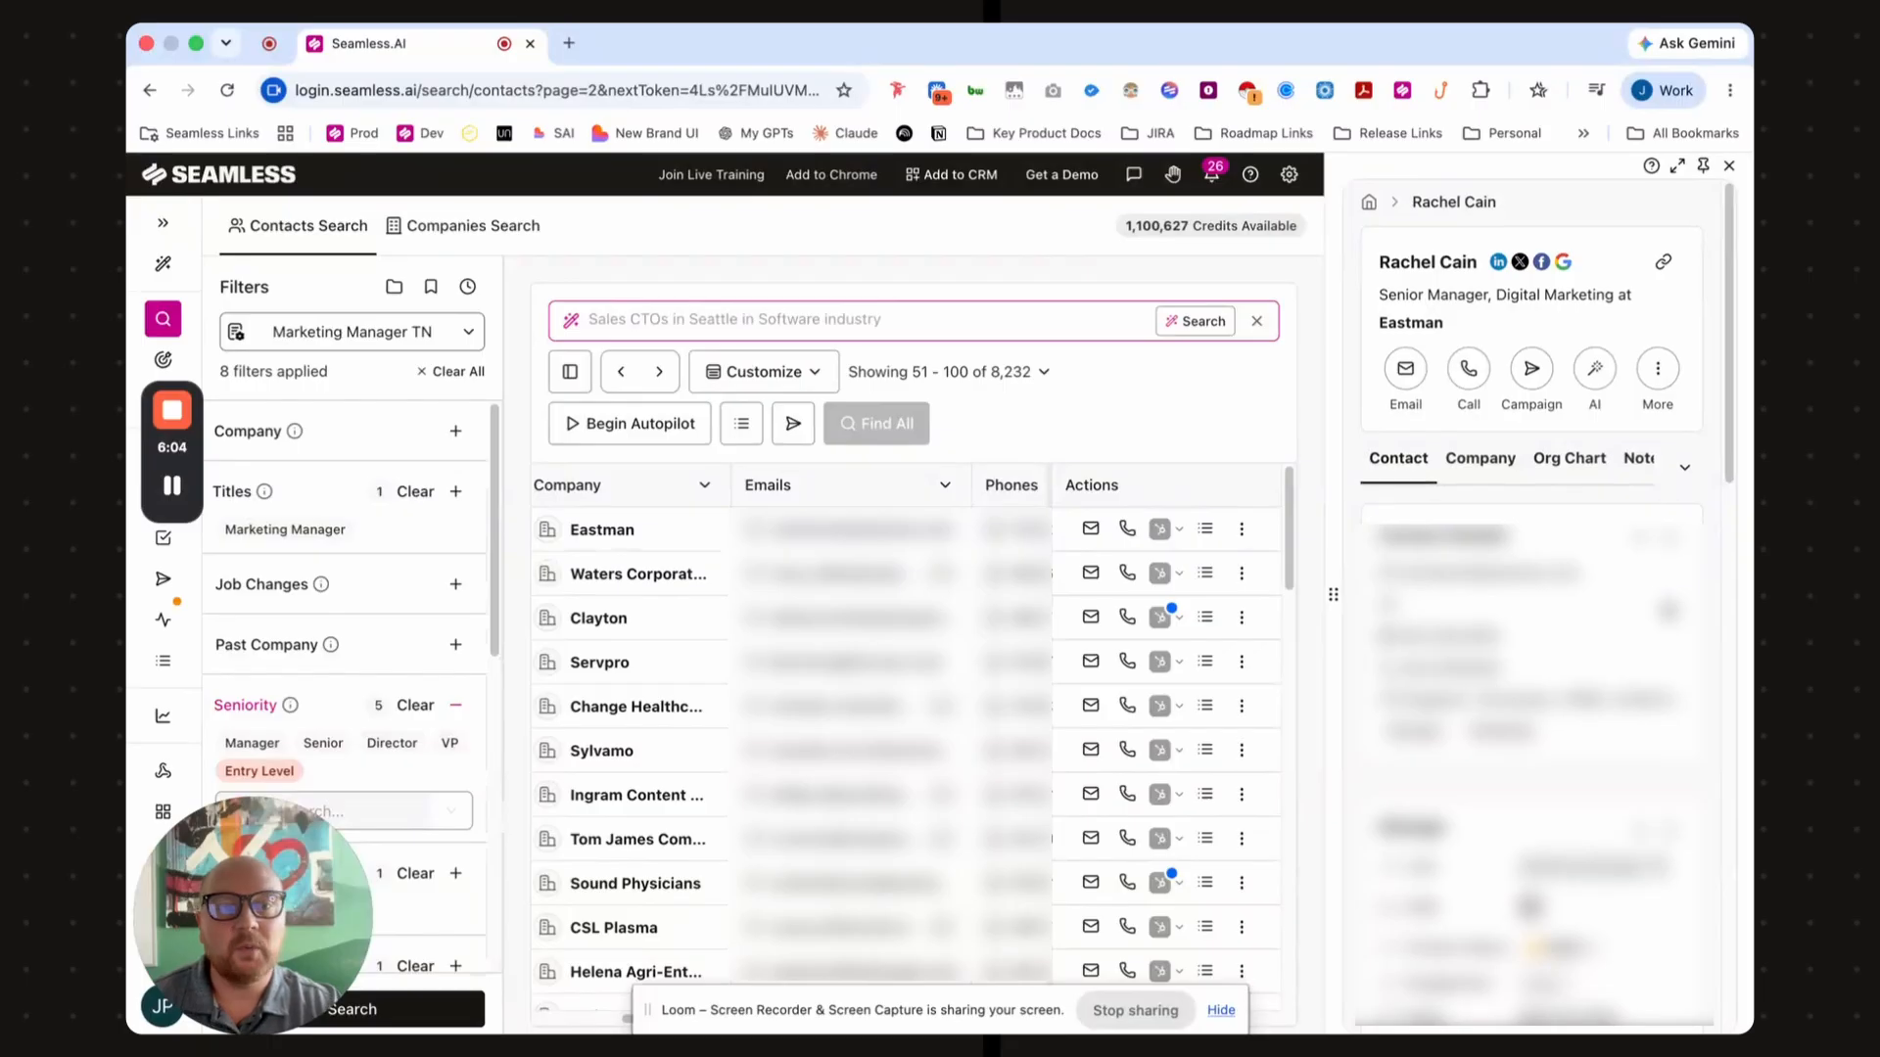
- Look through the contact's details, including list management, experience, education, Pitch Intel, campaigns and job changes
{"action": "scroll", "coordinate": [1665, 607], "scroll_direction": "down", "scroll_amount": 2}
{"action": "scroll", "coordinate": [1545, 604], "scroll_direction": "down", "scroll_amount": 3}
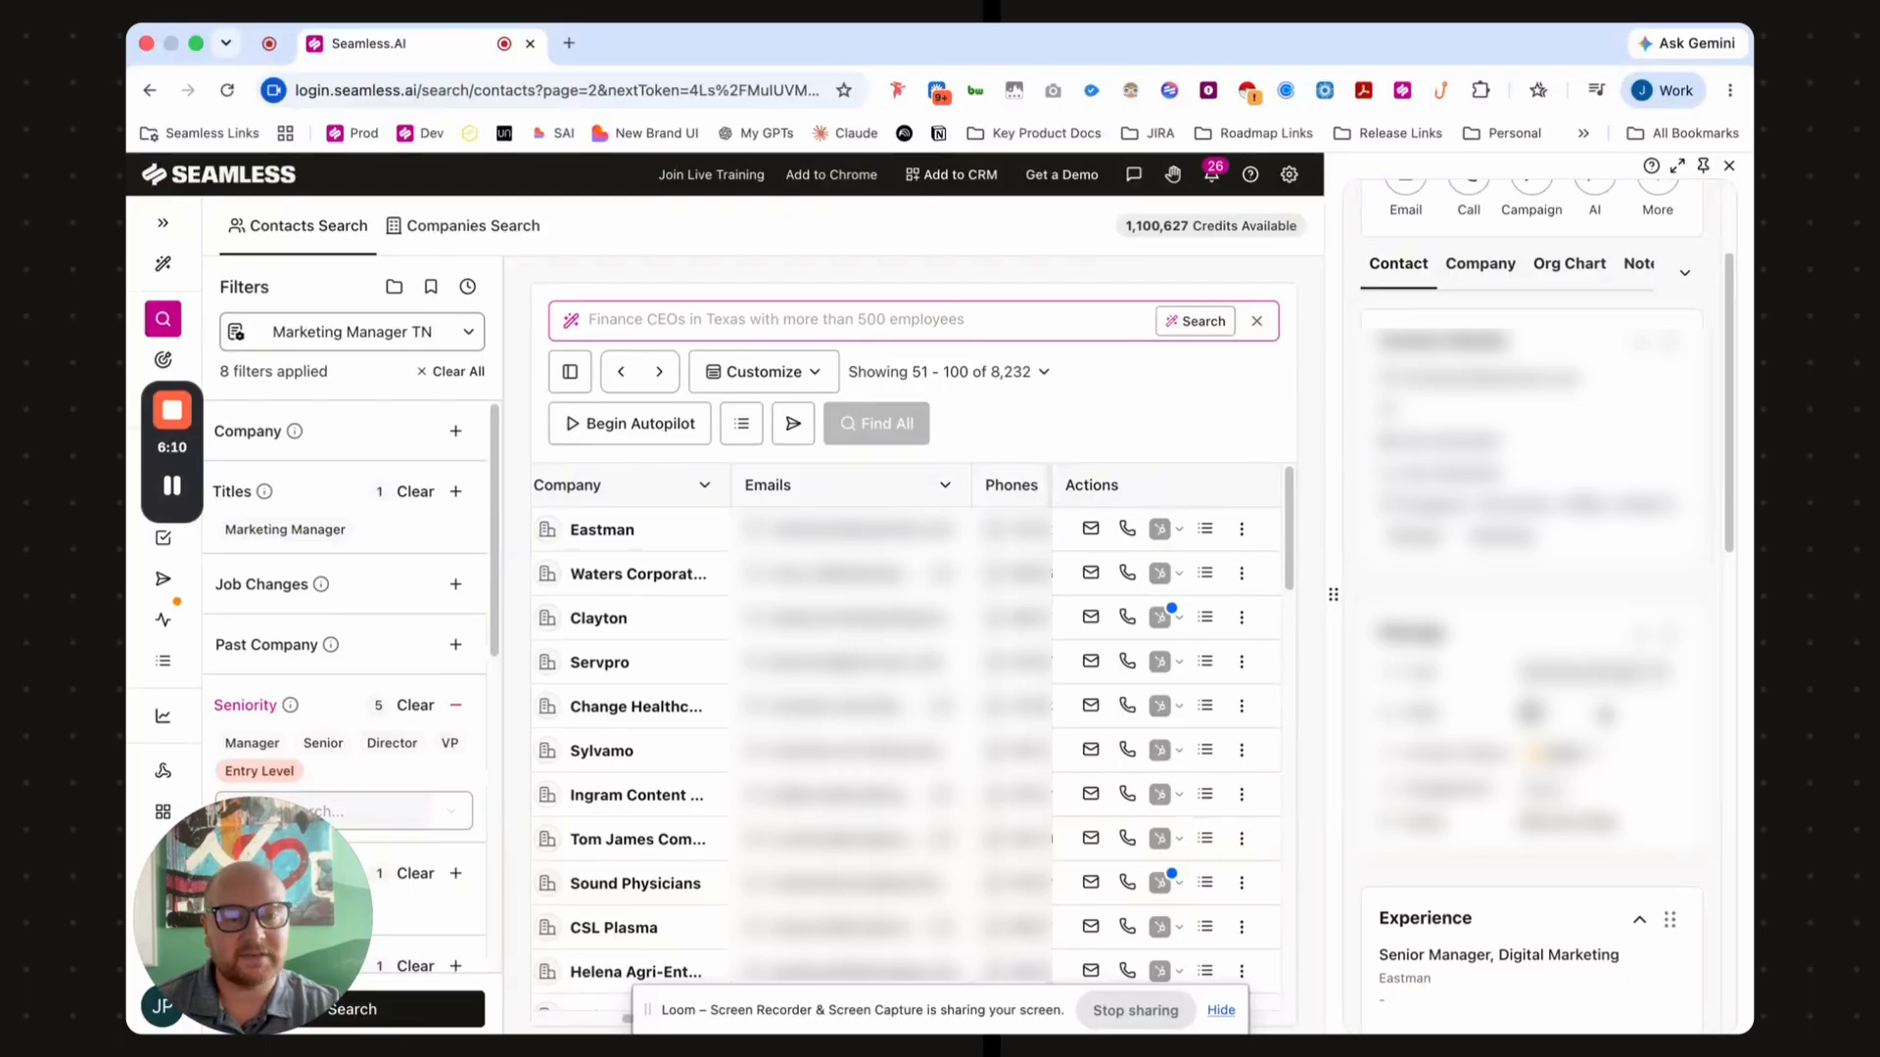
{"action": "scroll", "coordinate": [1642, 707], "scroll_direction": "down", "scroll_amount": 5}
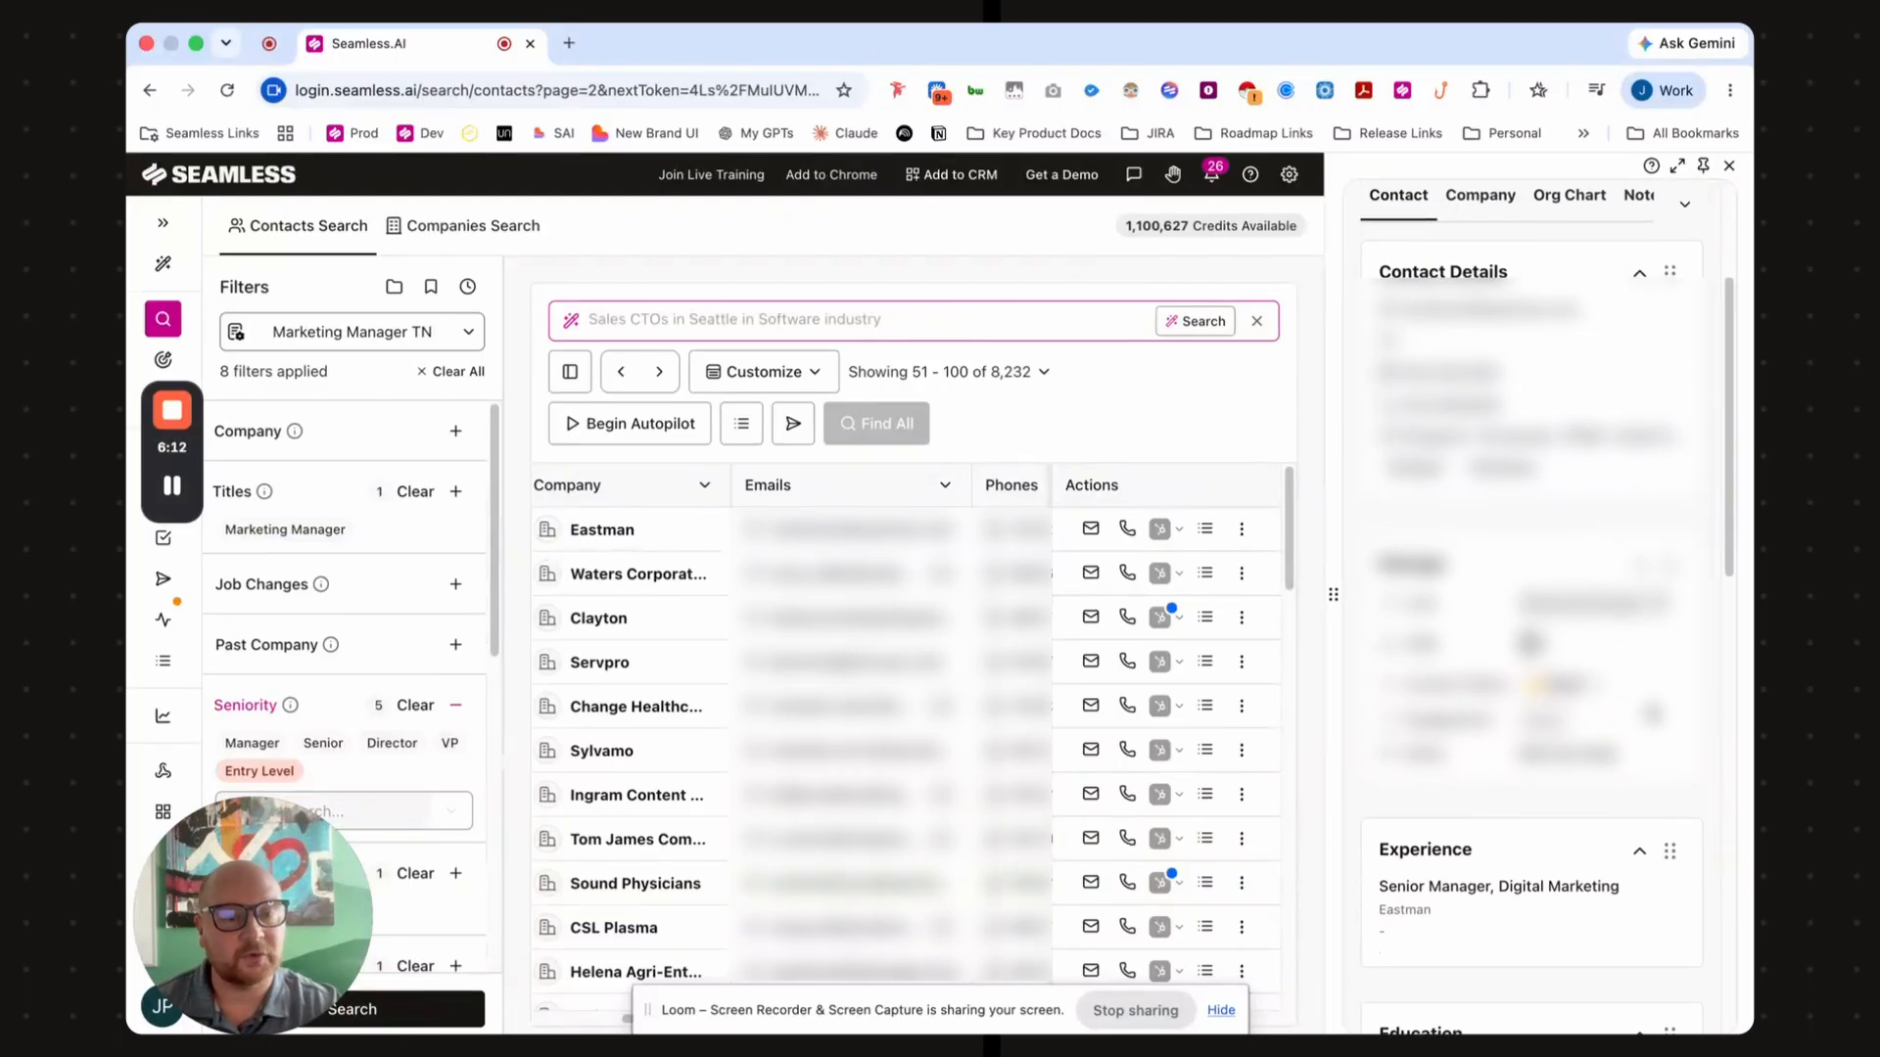
{"action": "scroll", "coordinate": [1642, 707], "scroll_direction": "down", "scroll_amount": 10}
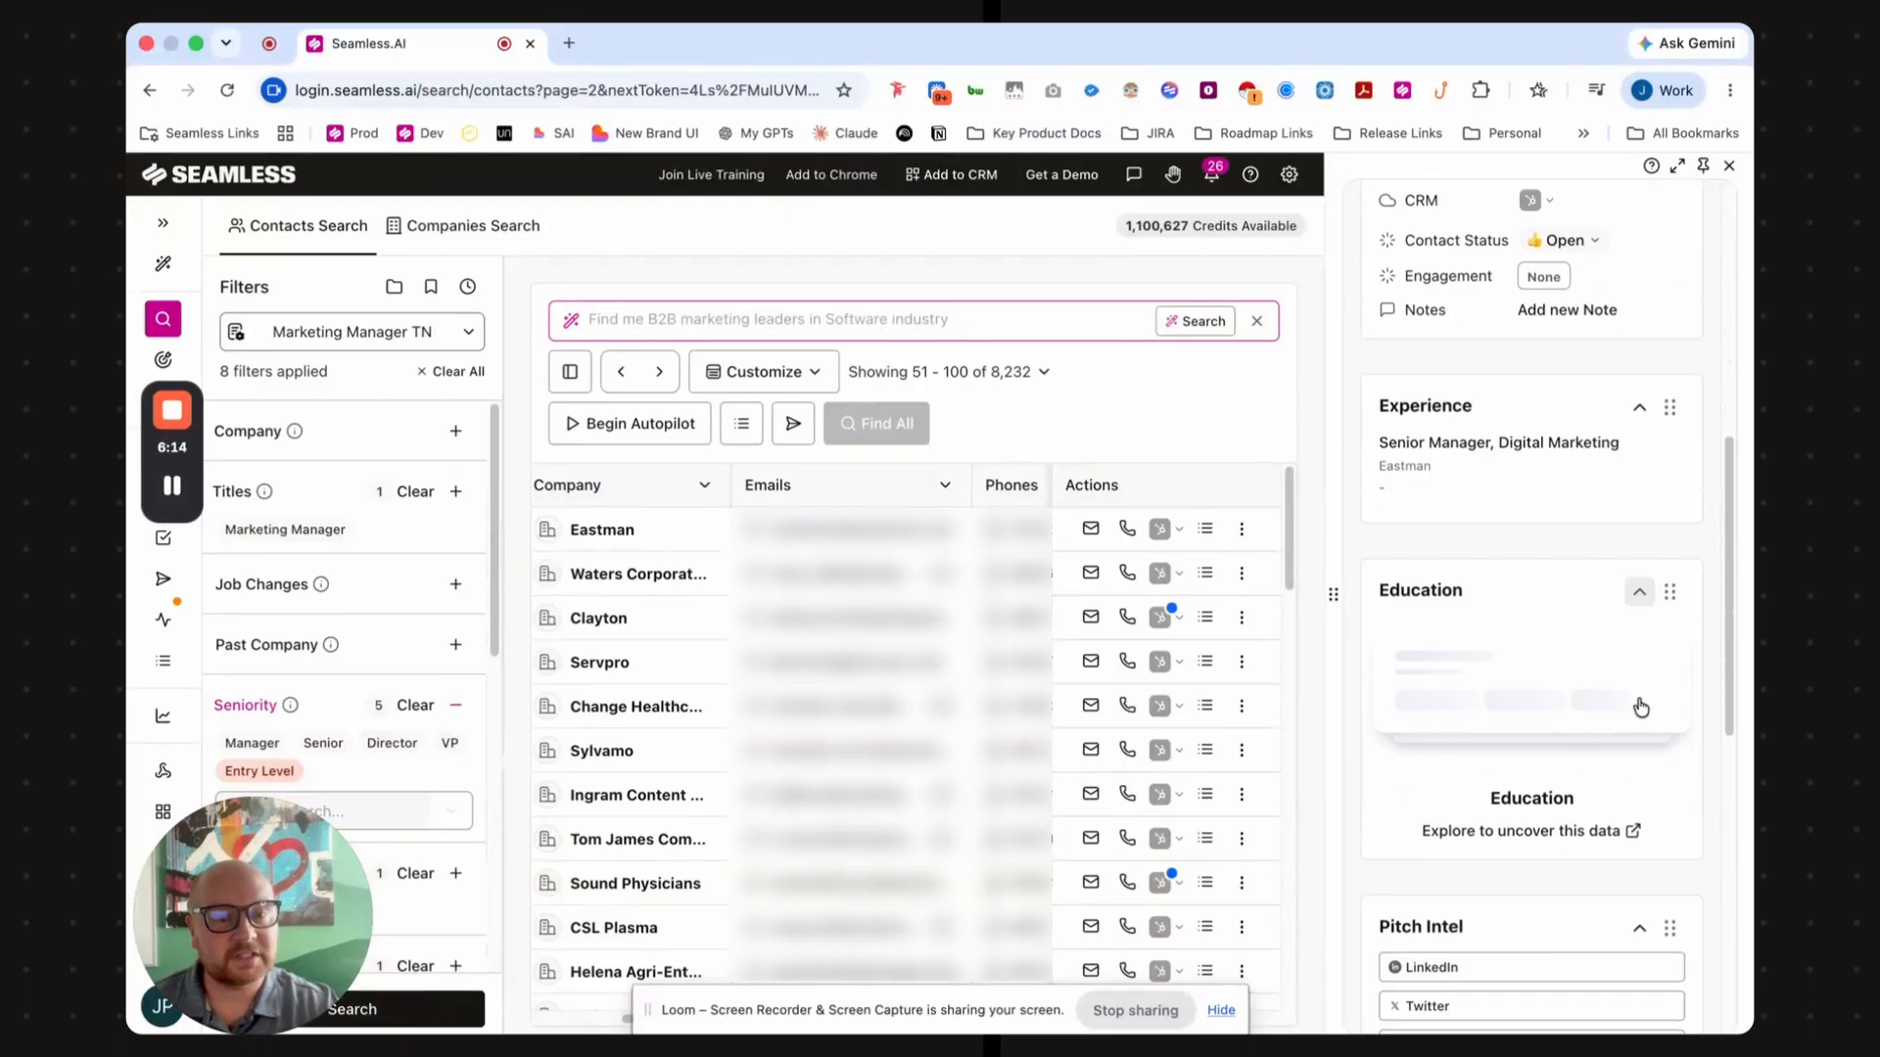
{"action": "scroll", "coordinate": [1638, 701], "scroll_direction": "down", "scroll_amount": 5}
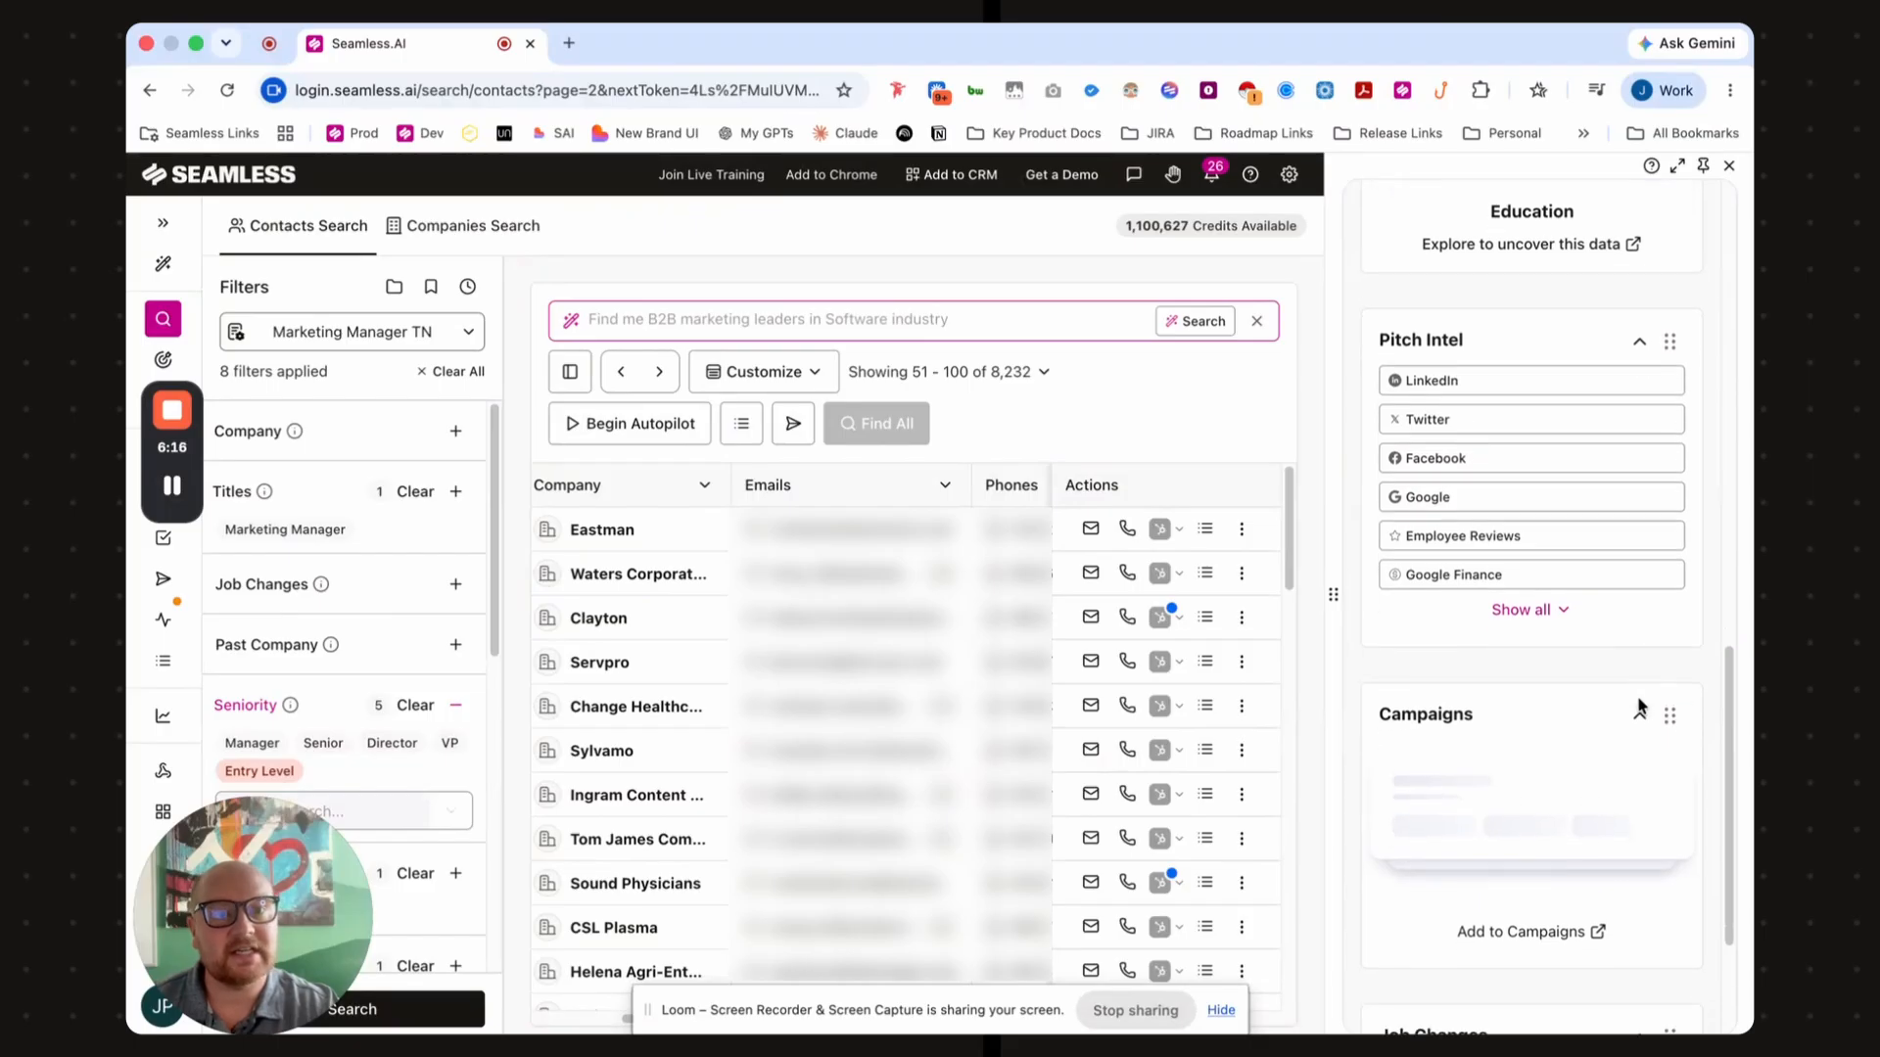
{"action": "scroll", "coordinate": [1640, 701], "scroll_direction": "down", "scroll_amount": 2}
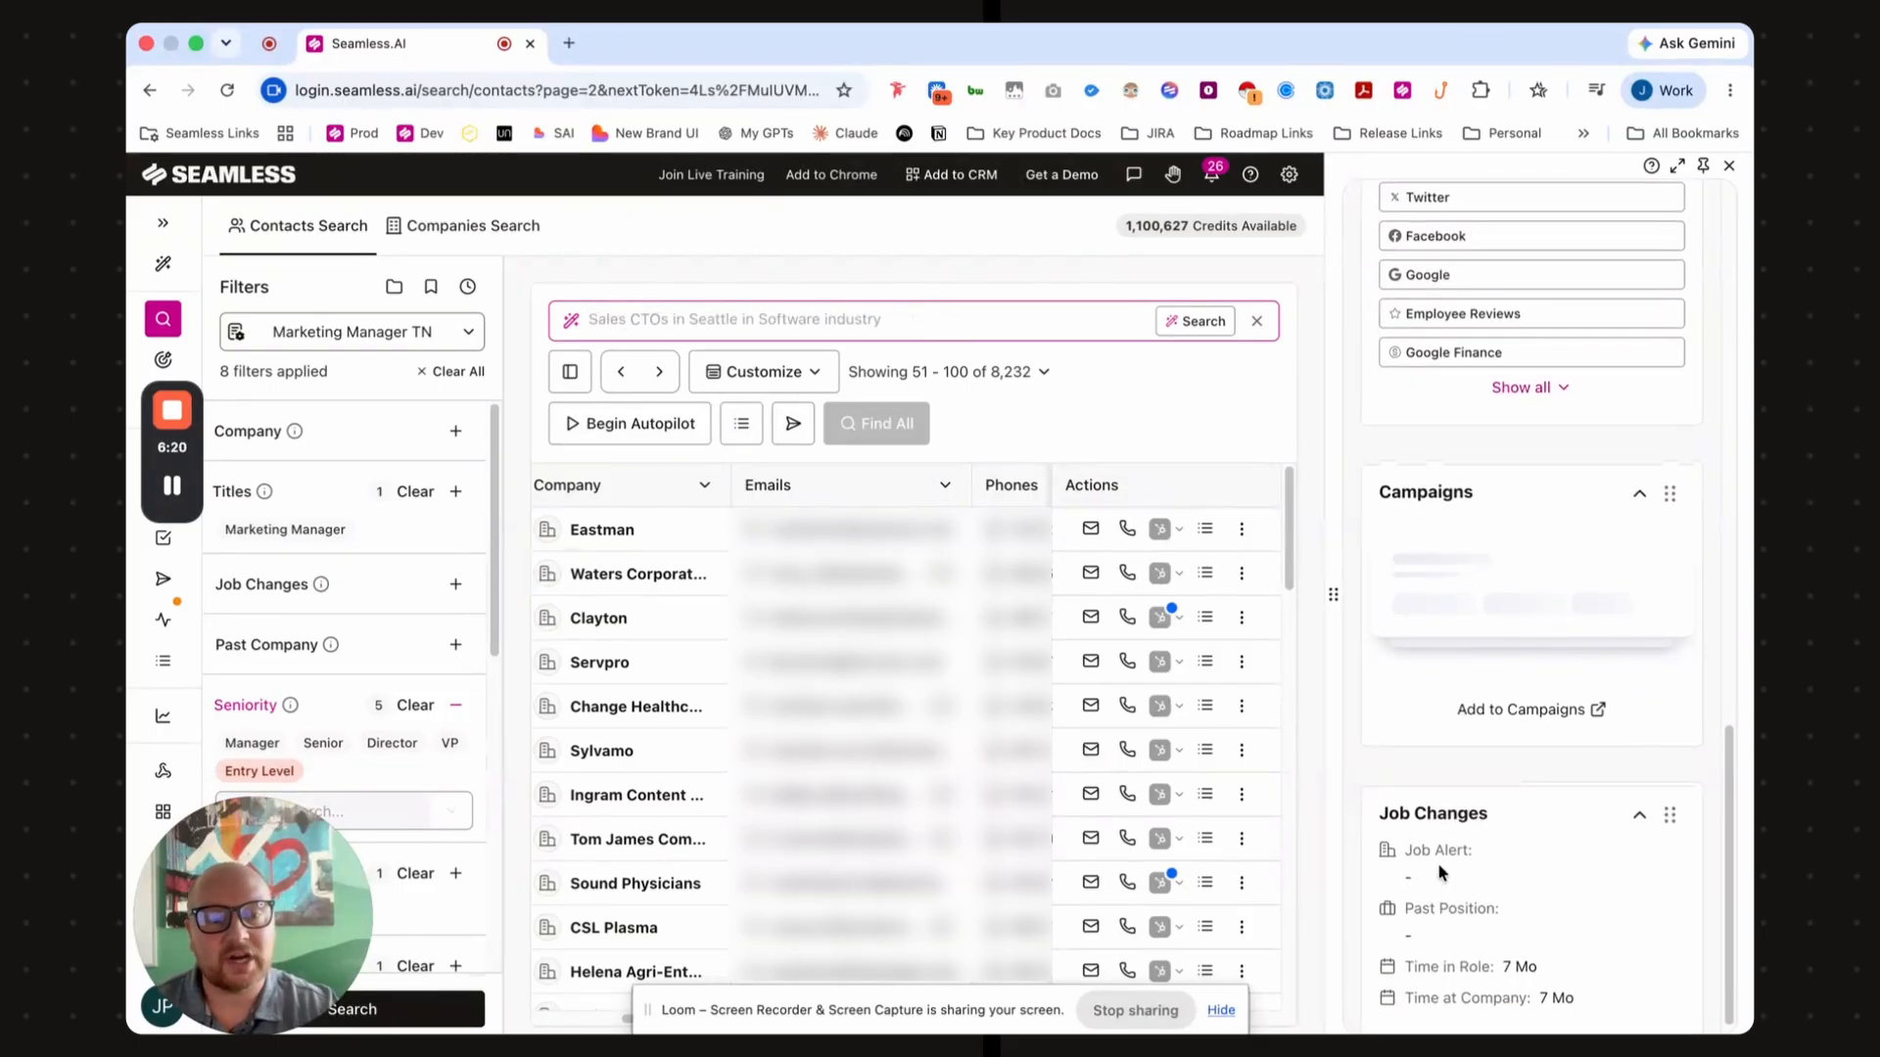
{"action": "scroll", "coordinate": [1445, 848], "scroll_direction": "up", "scroll_amount": 10}
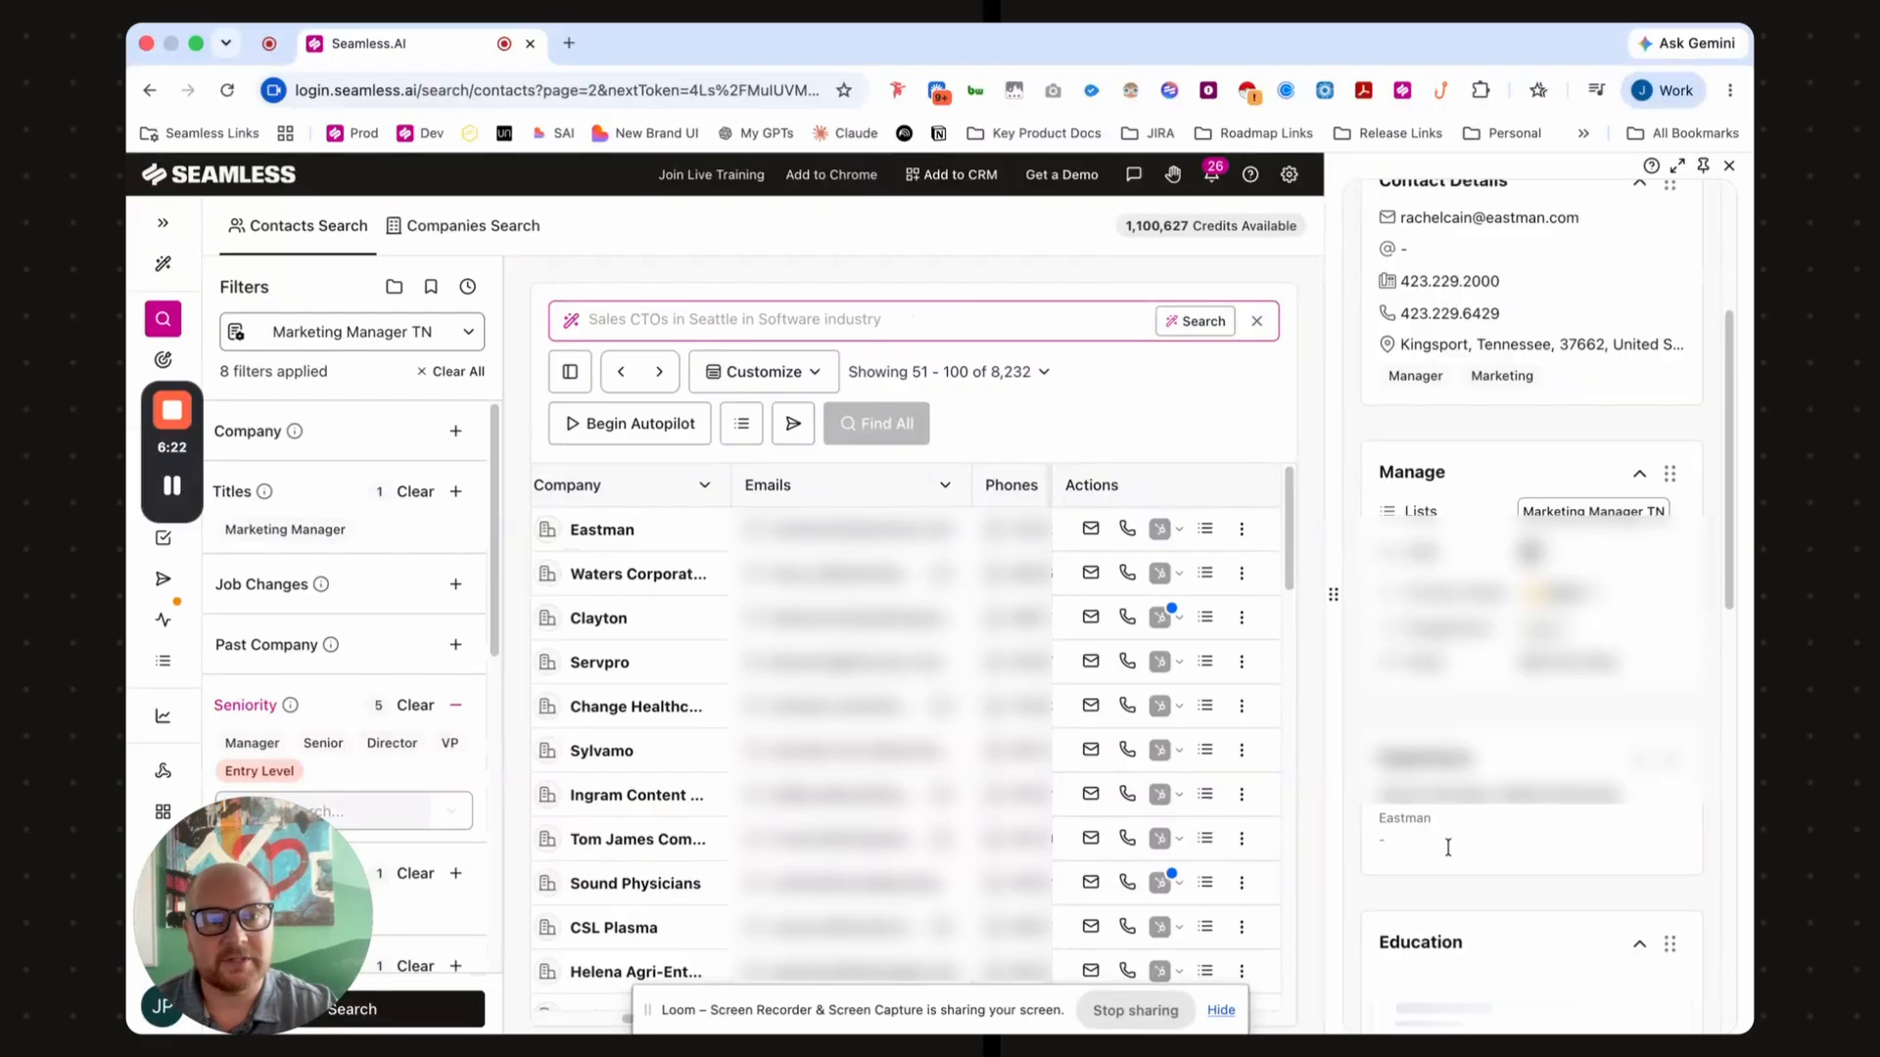
- View the contact's company details and org chart, and find the information of the first C-level person listed
{"action": "left_click", "coordinate": [1504, 460]}
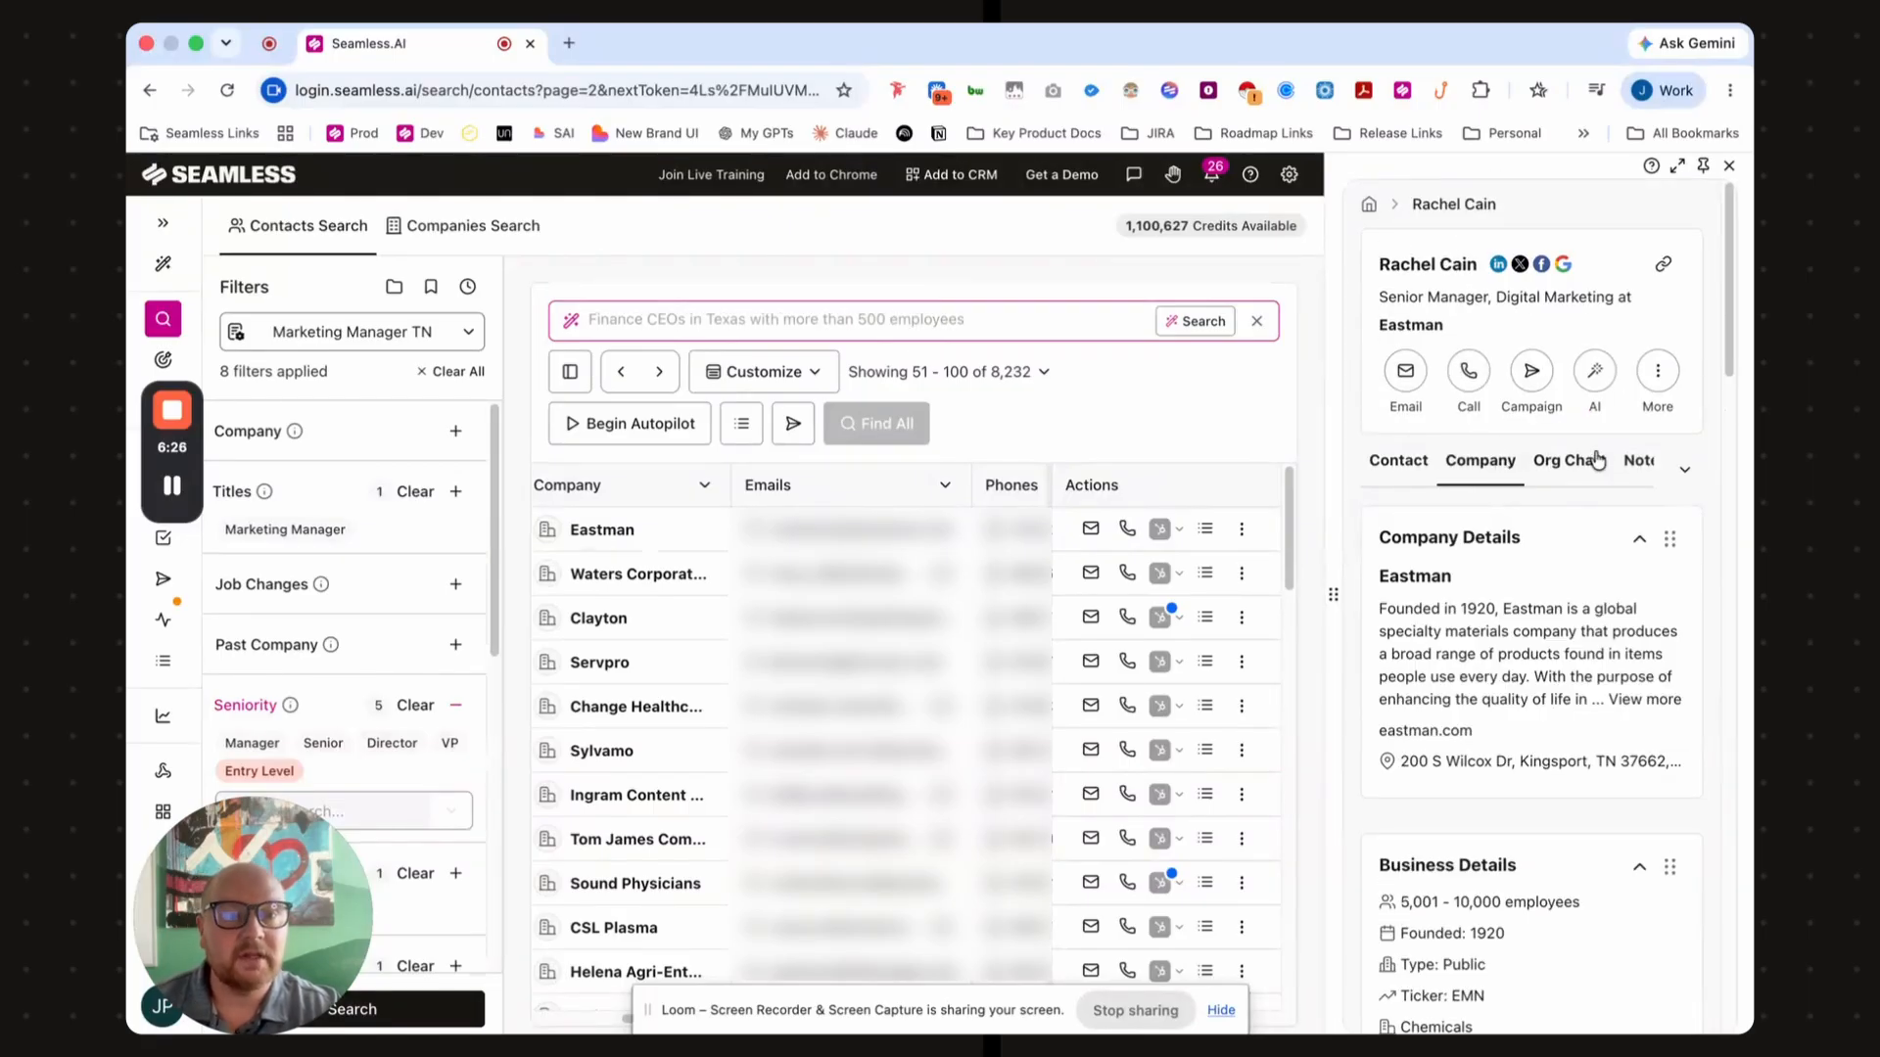
{"action": "left_click", "coordinate": [1567, 460]}
{"action": "scroll", "coordinate": [1588, 525], "scroll_direction": "down", "scroll_amount": 2}
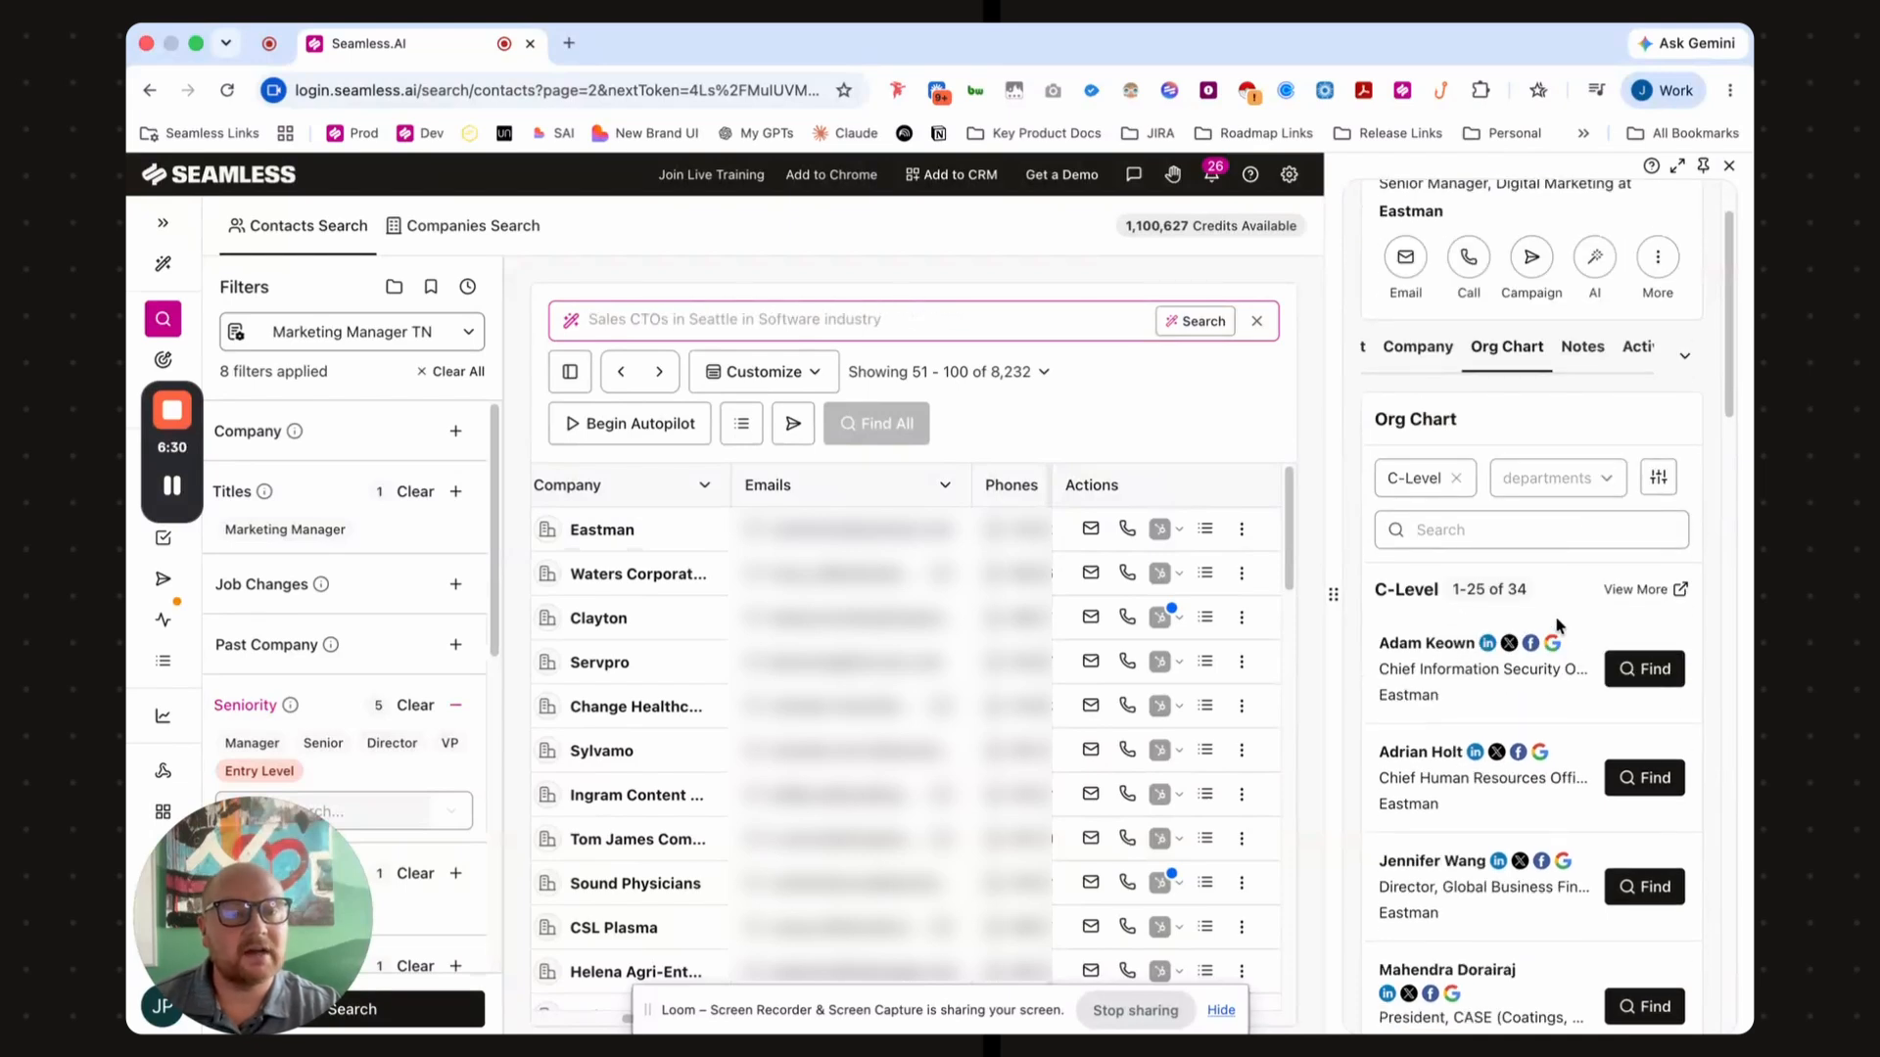
{"action": "left_click", "coordinate": [1649, 672]}
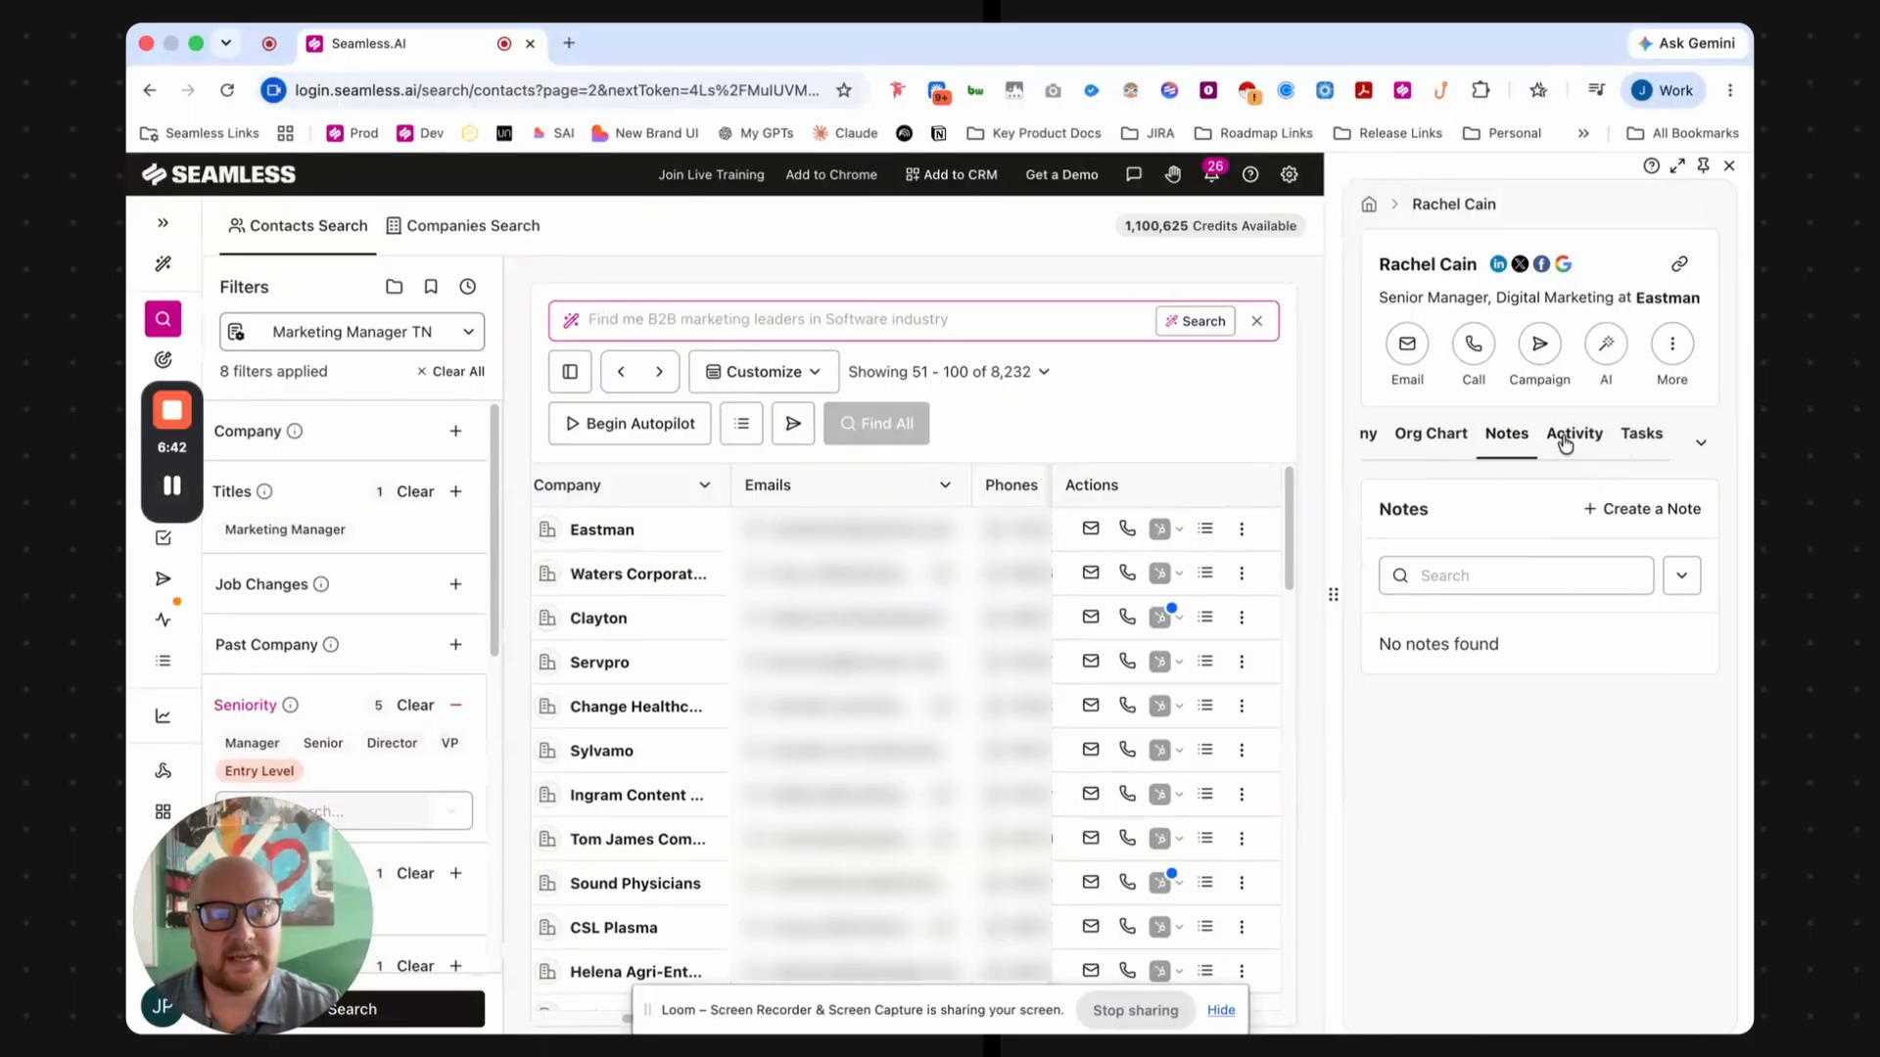
- Look through the contact's activity and tasks sections and the AI Assistant, and return to the contact details
{"action": "left_click", "coordinate": [1564, 443]}
{"action": "left_click", "coordinate": [1585, 441]}
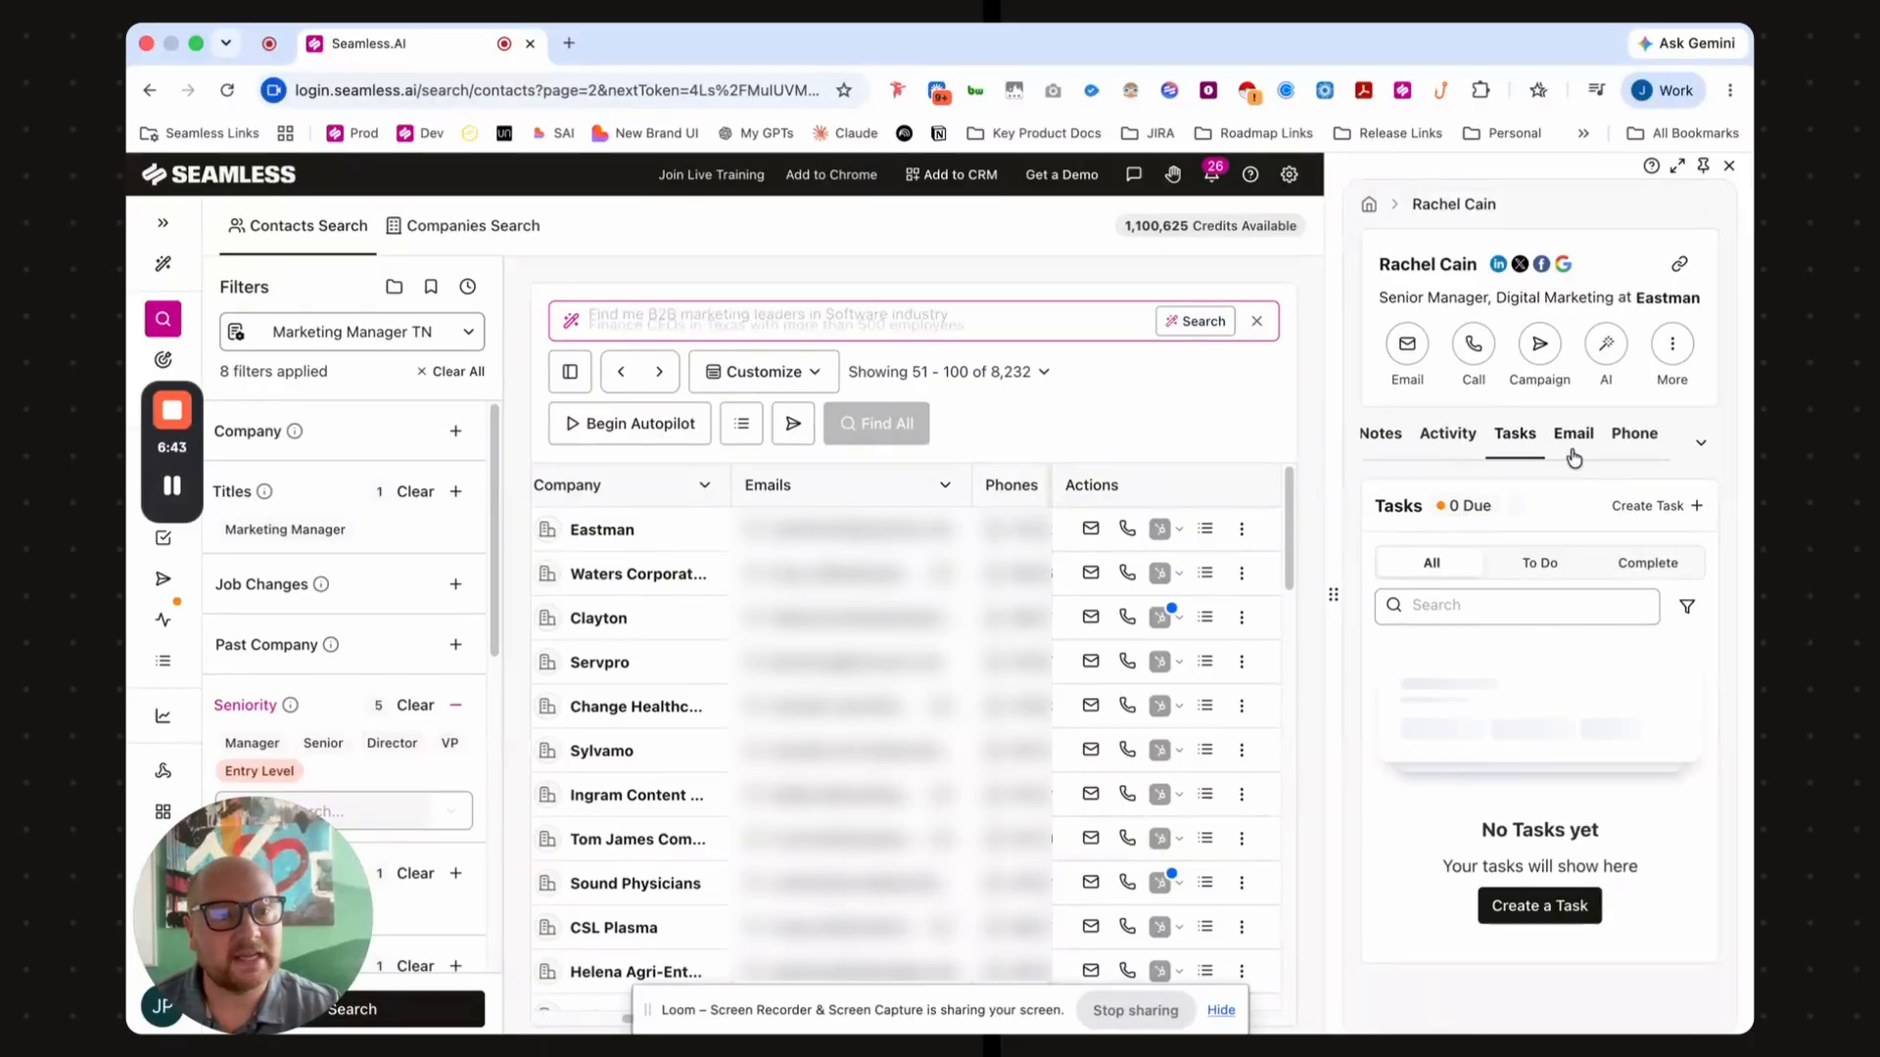
{"action": "left_click", "coordinate": [1704, 447]}
{"action": "left_click", "coordinate": [1660, 485]}
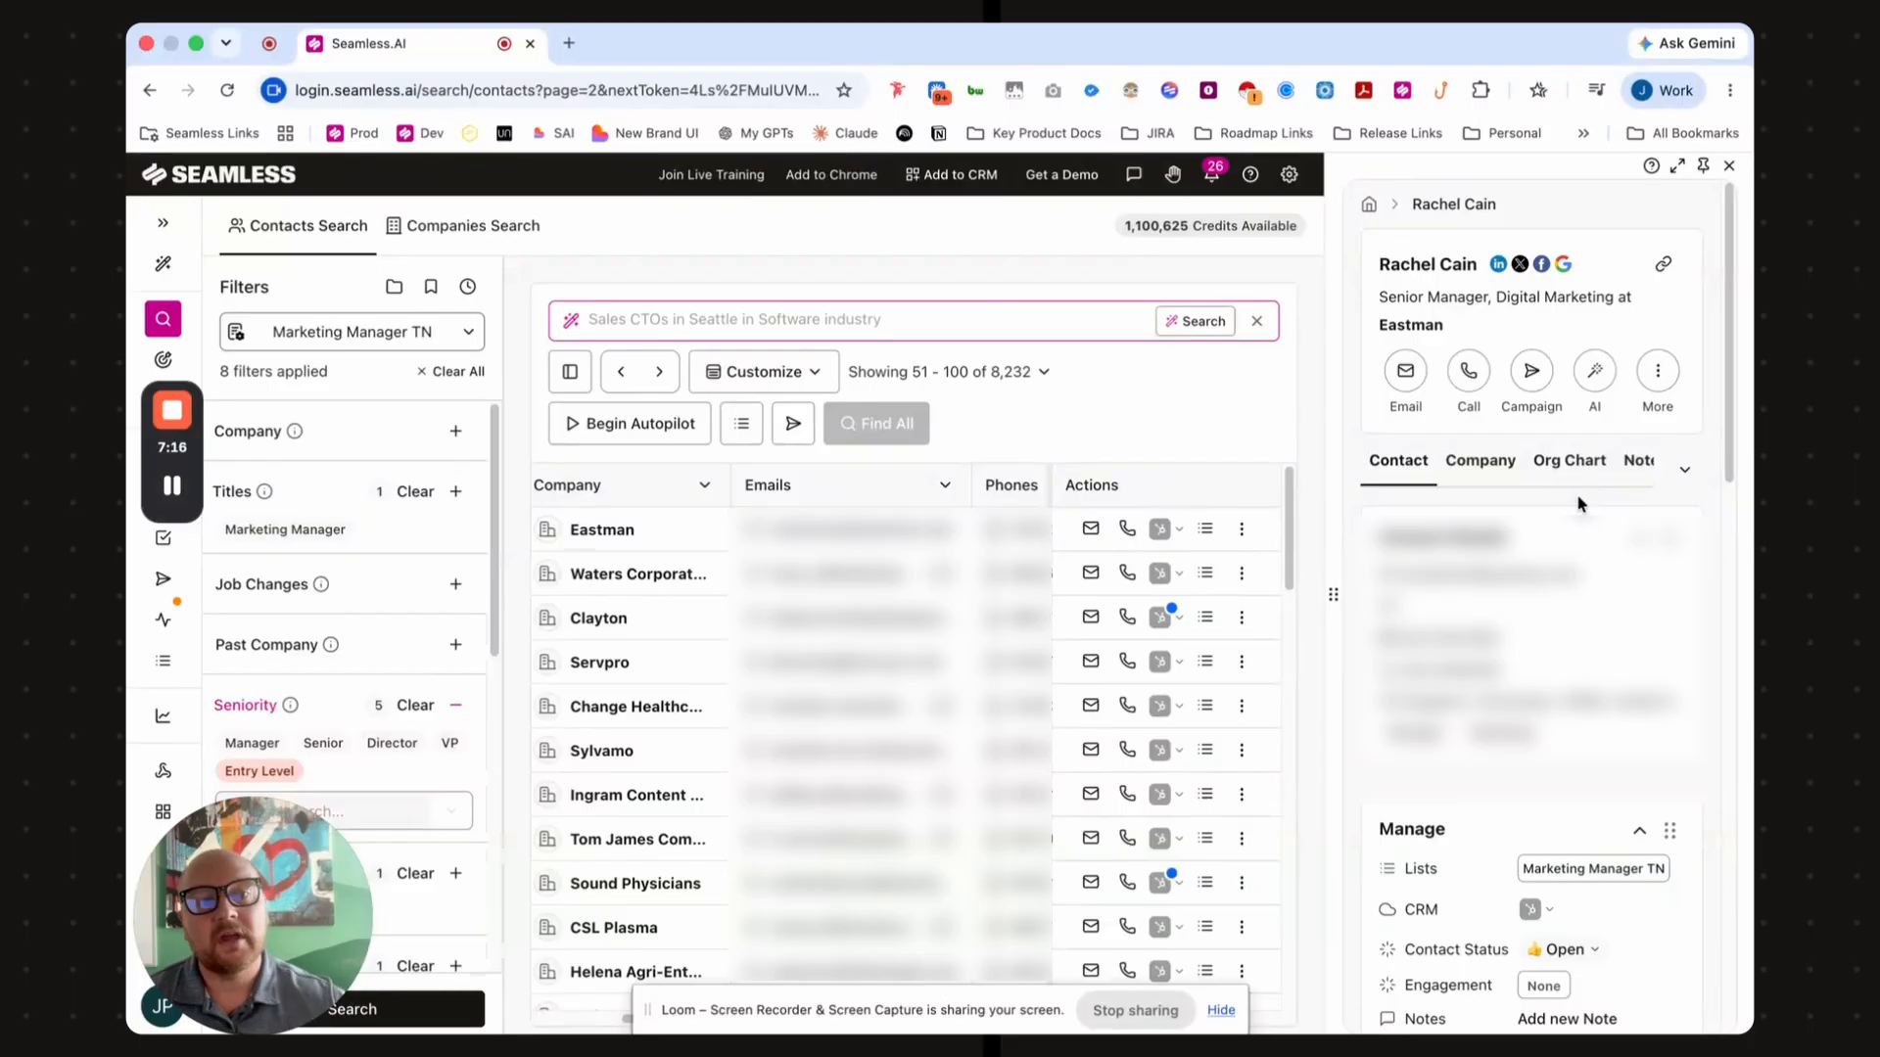
{"action": "left_click", "coordinate": [1595, 372]}
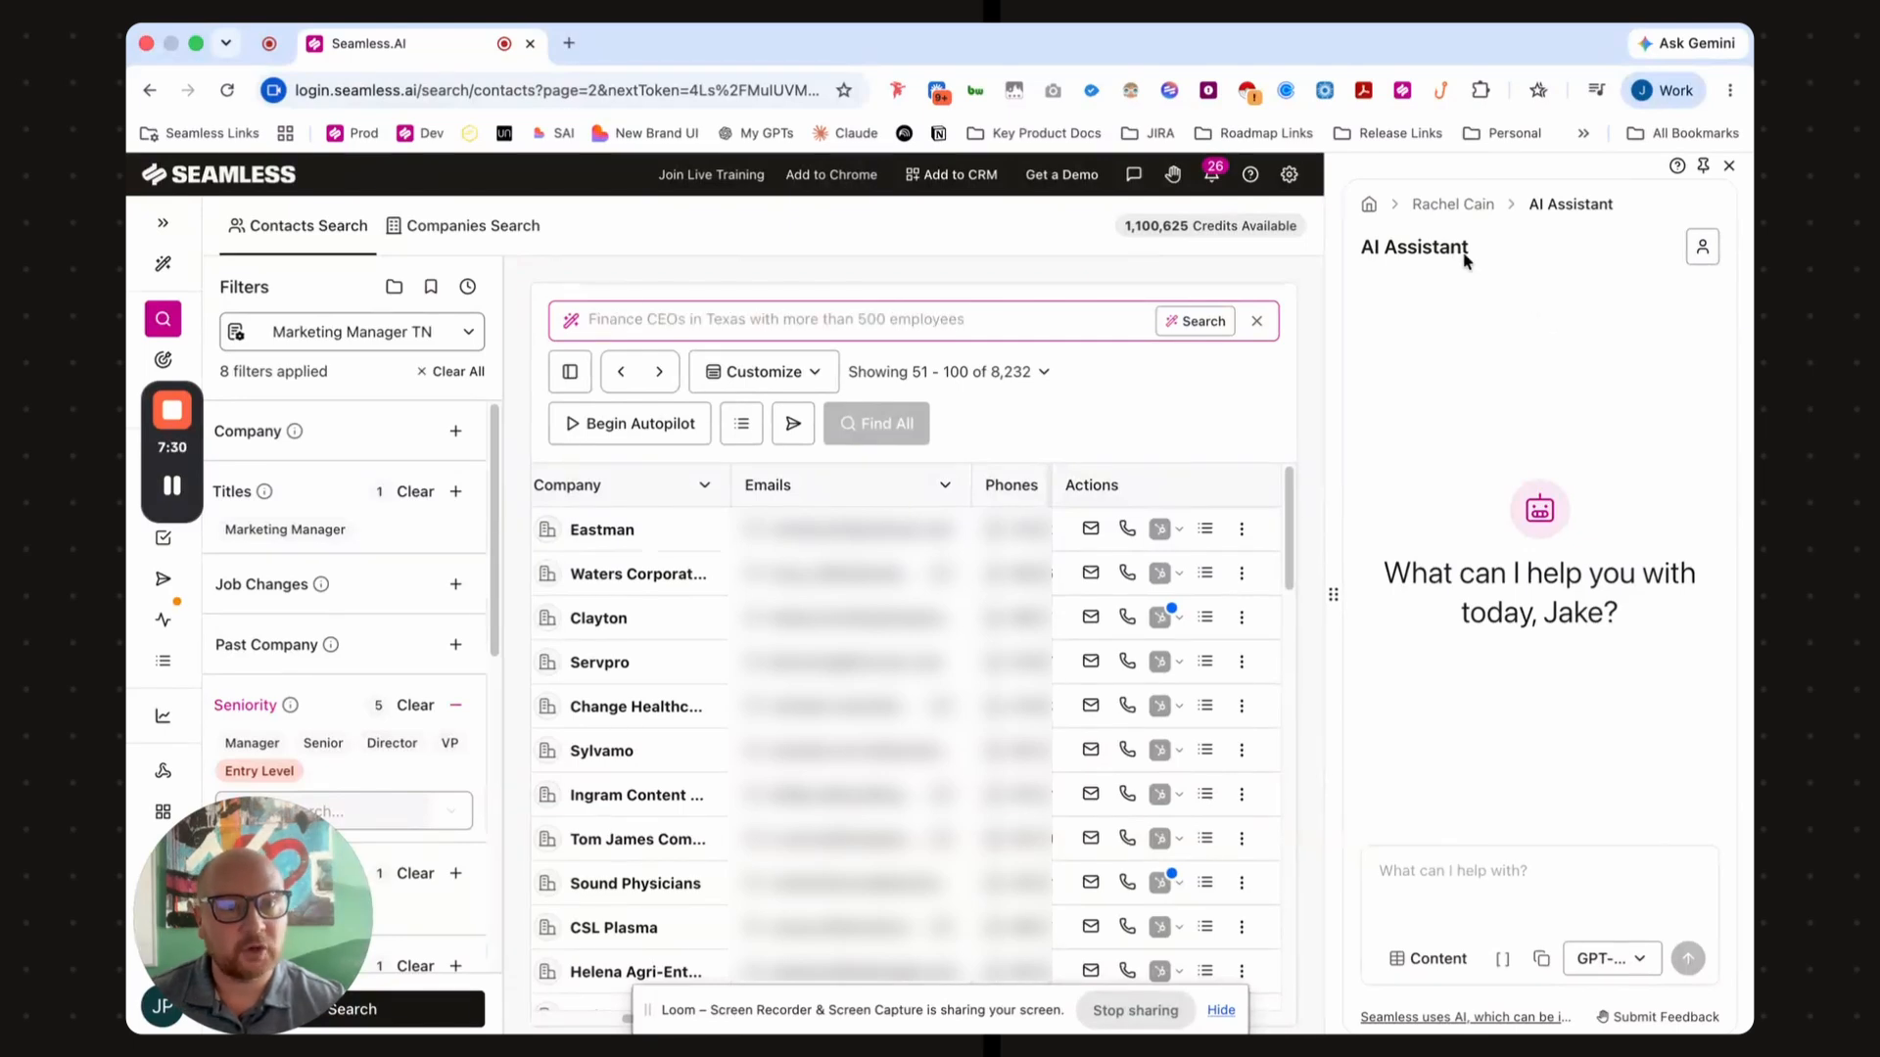
{"action": "left_click", "coordinate": [1453, 205]}
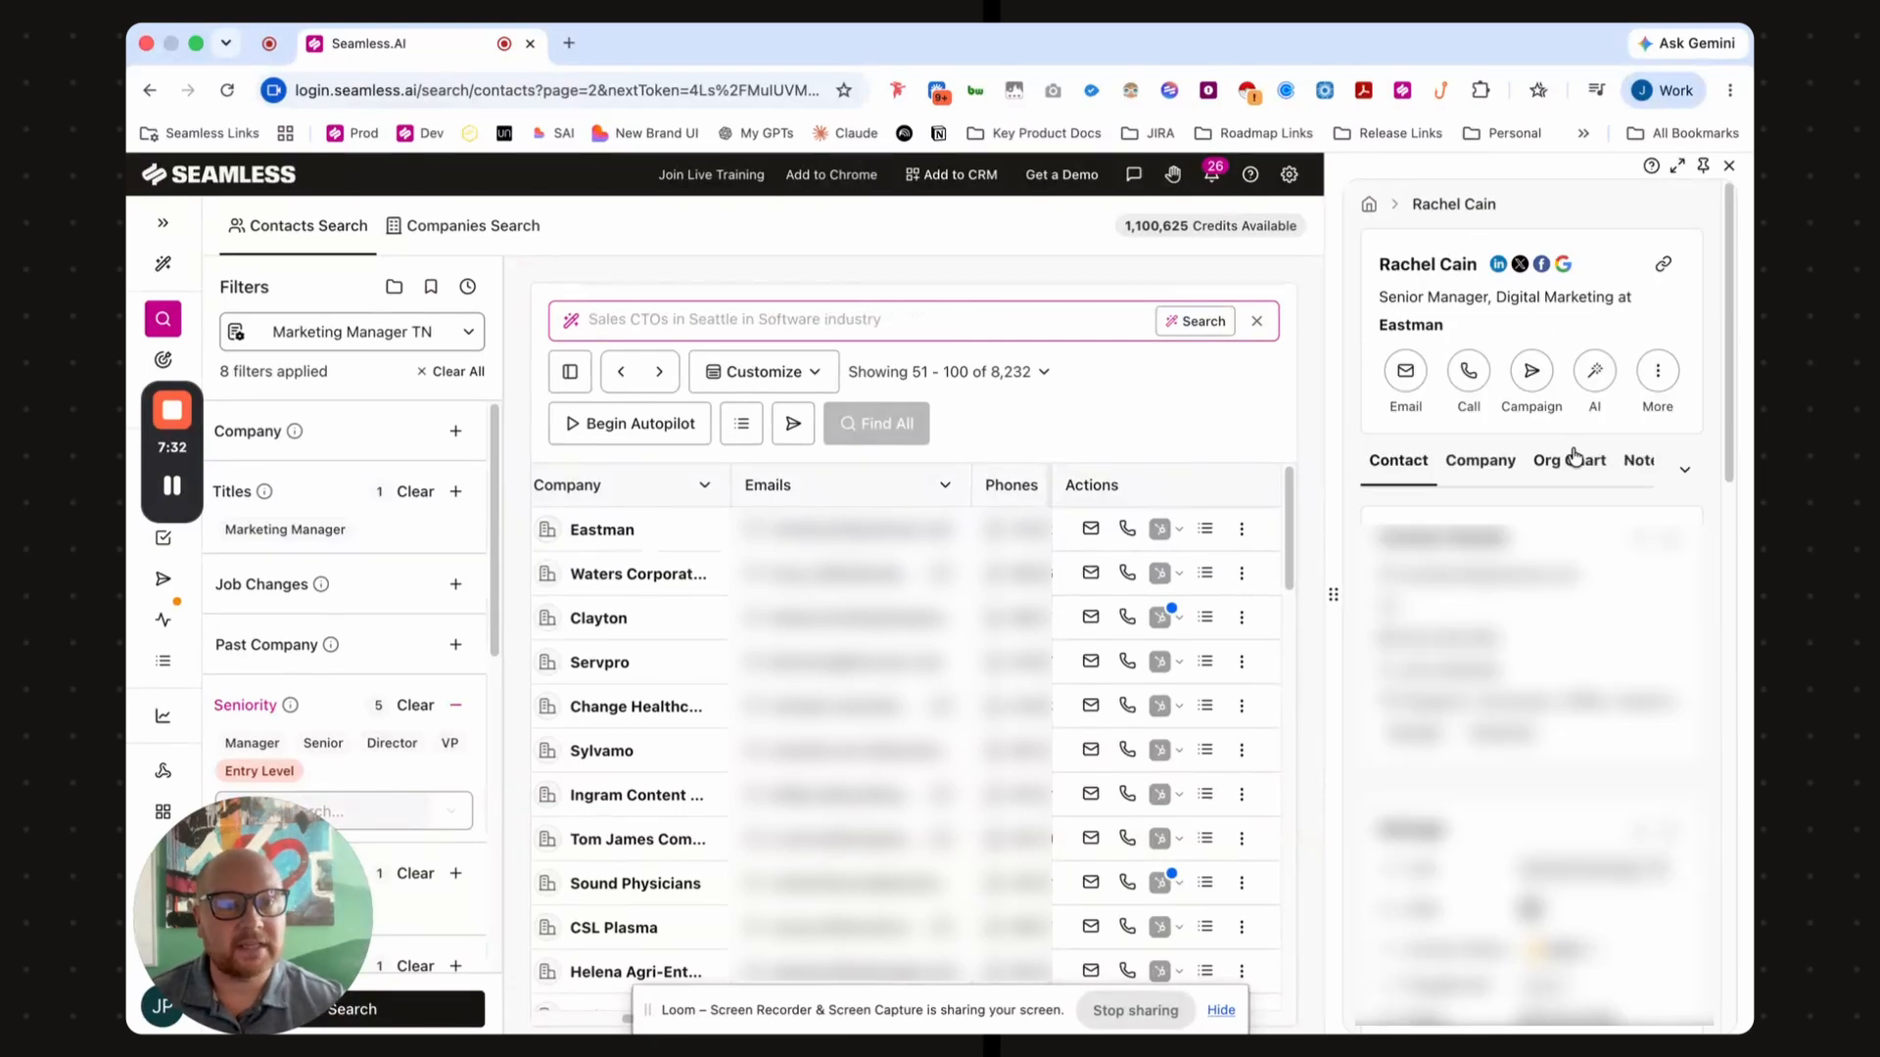
- Start an email to the contact, check the available templates, and generate the message with the Step 1 Cold Outbound AI prompt
{"action": "left_click", "coordinate": [1406, 377]}
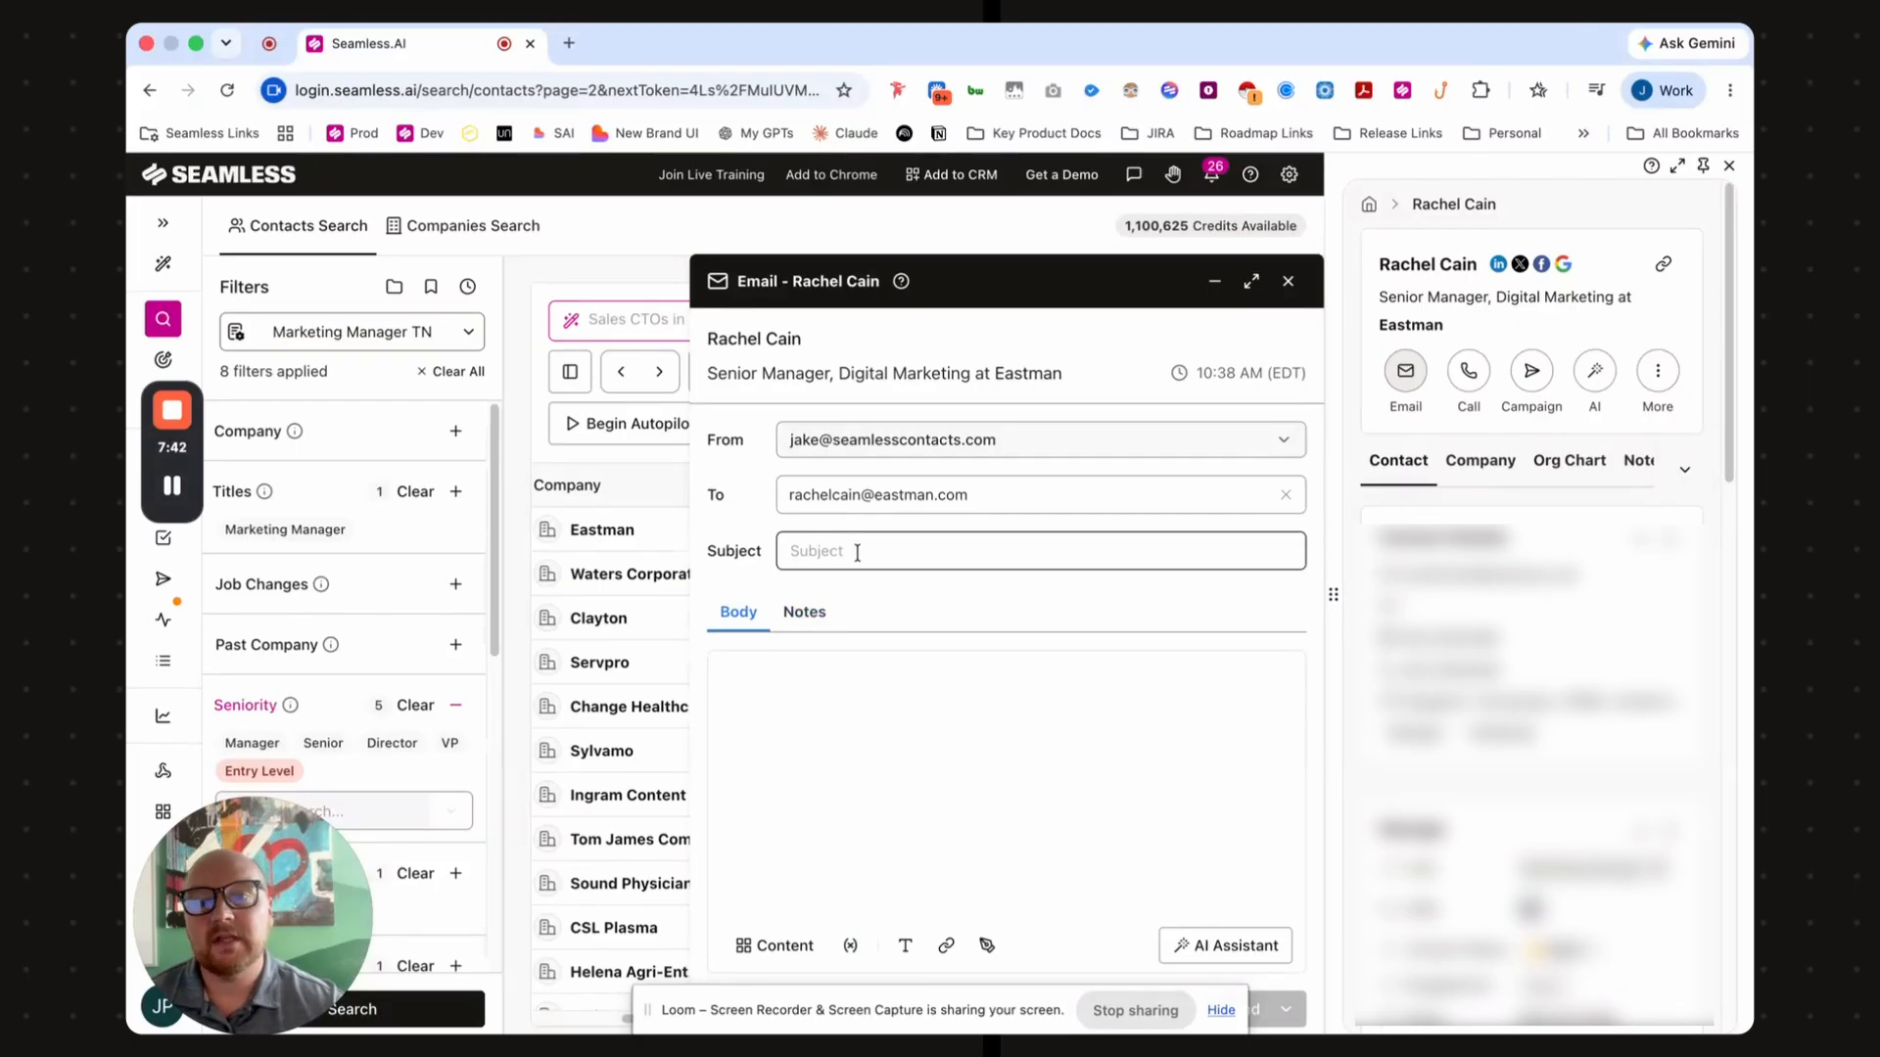
{"action": "left_click", "coordinate": [798, 954]}
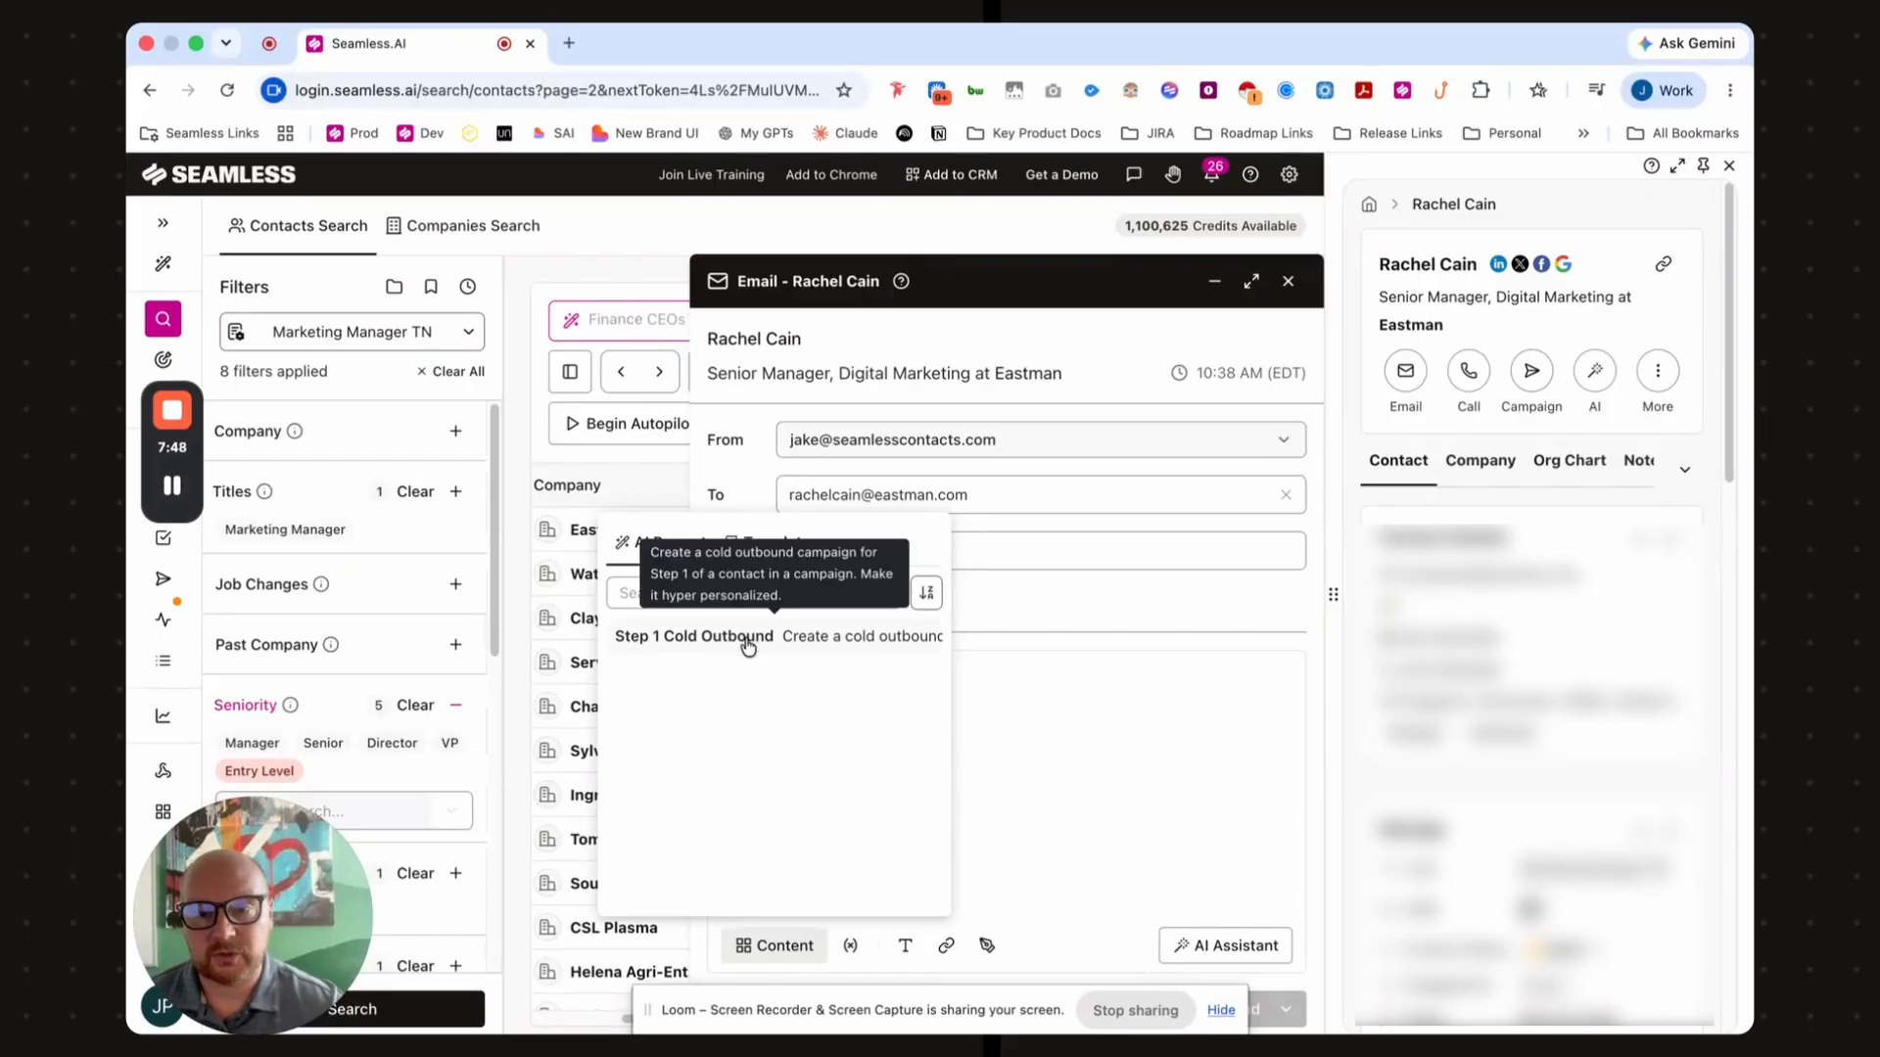
{"action": "left_click", "coordinate": [791, 540]}
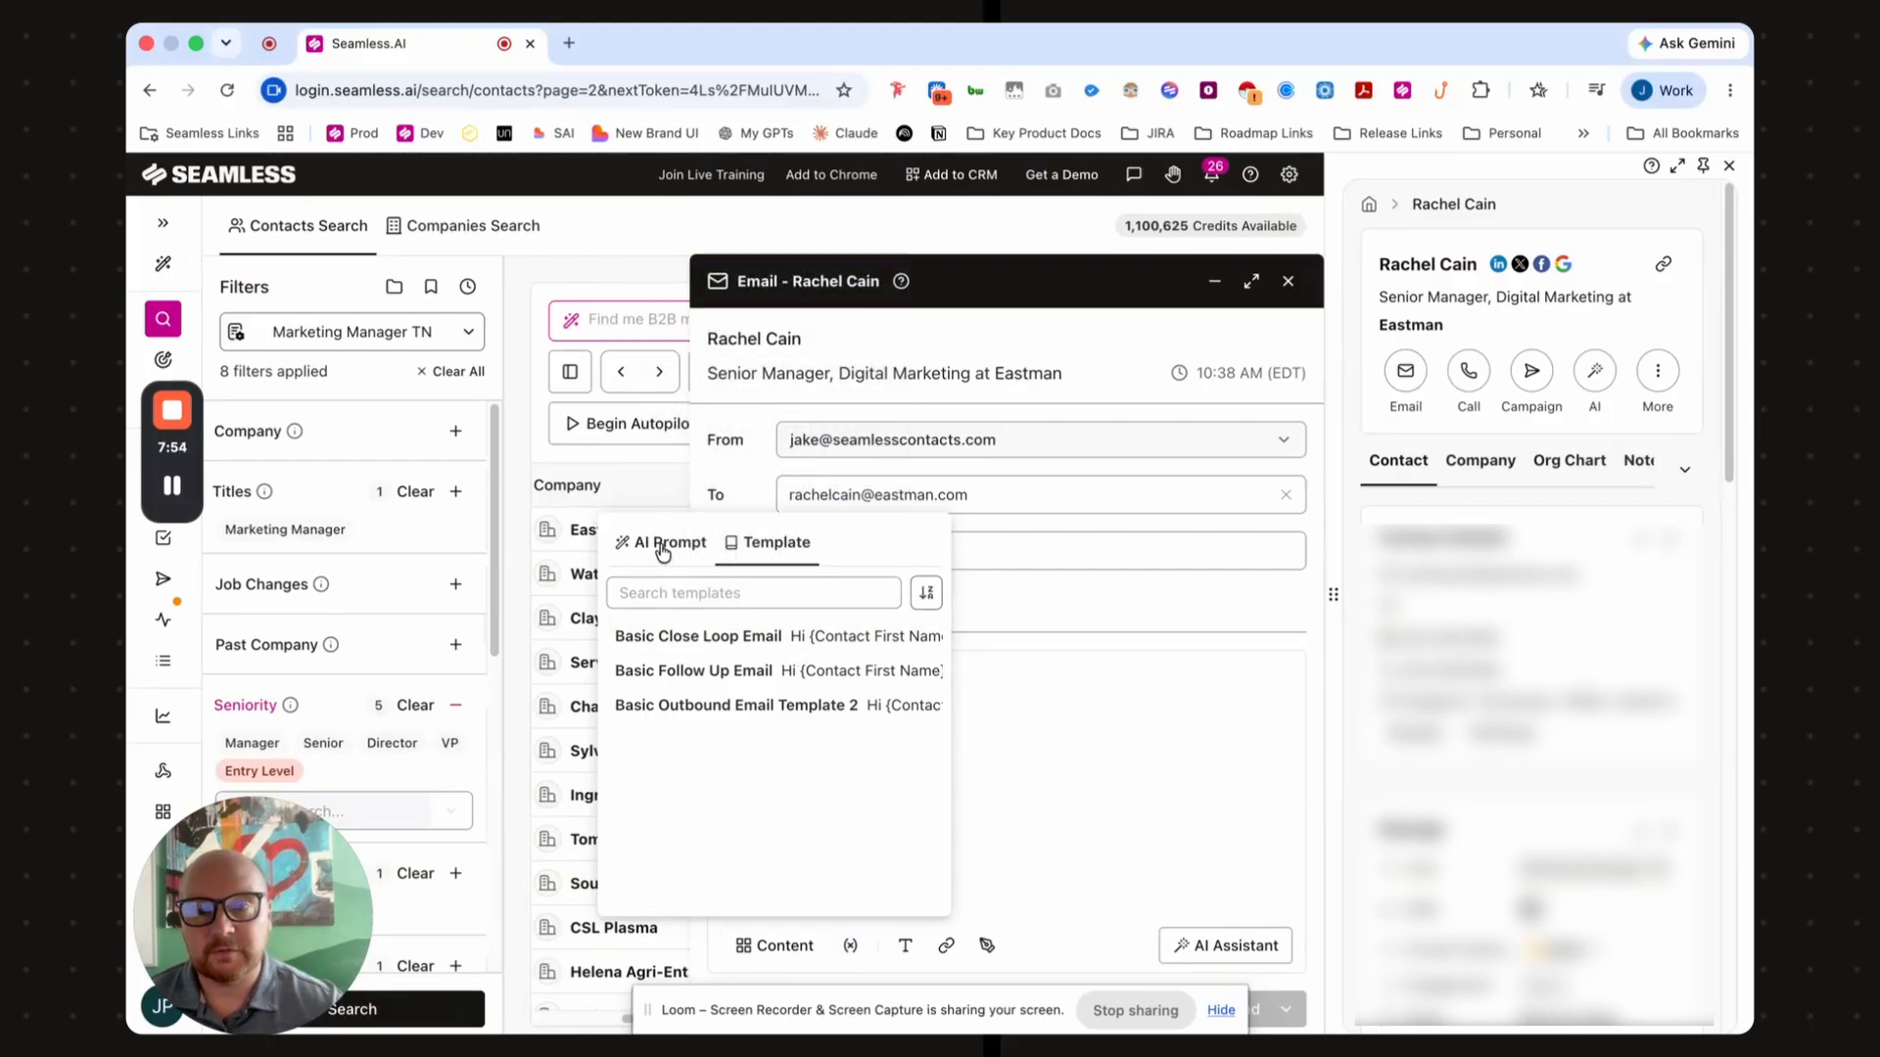
{"action": "left_click", "coordinate": [663, 551]}
{"action": "left_click", "coordinate": [714, 644]}
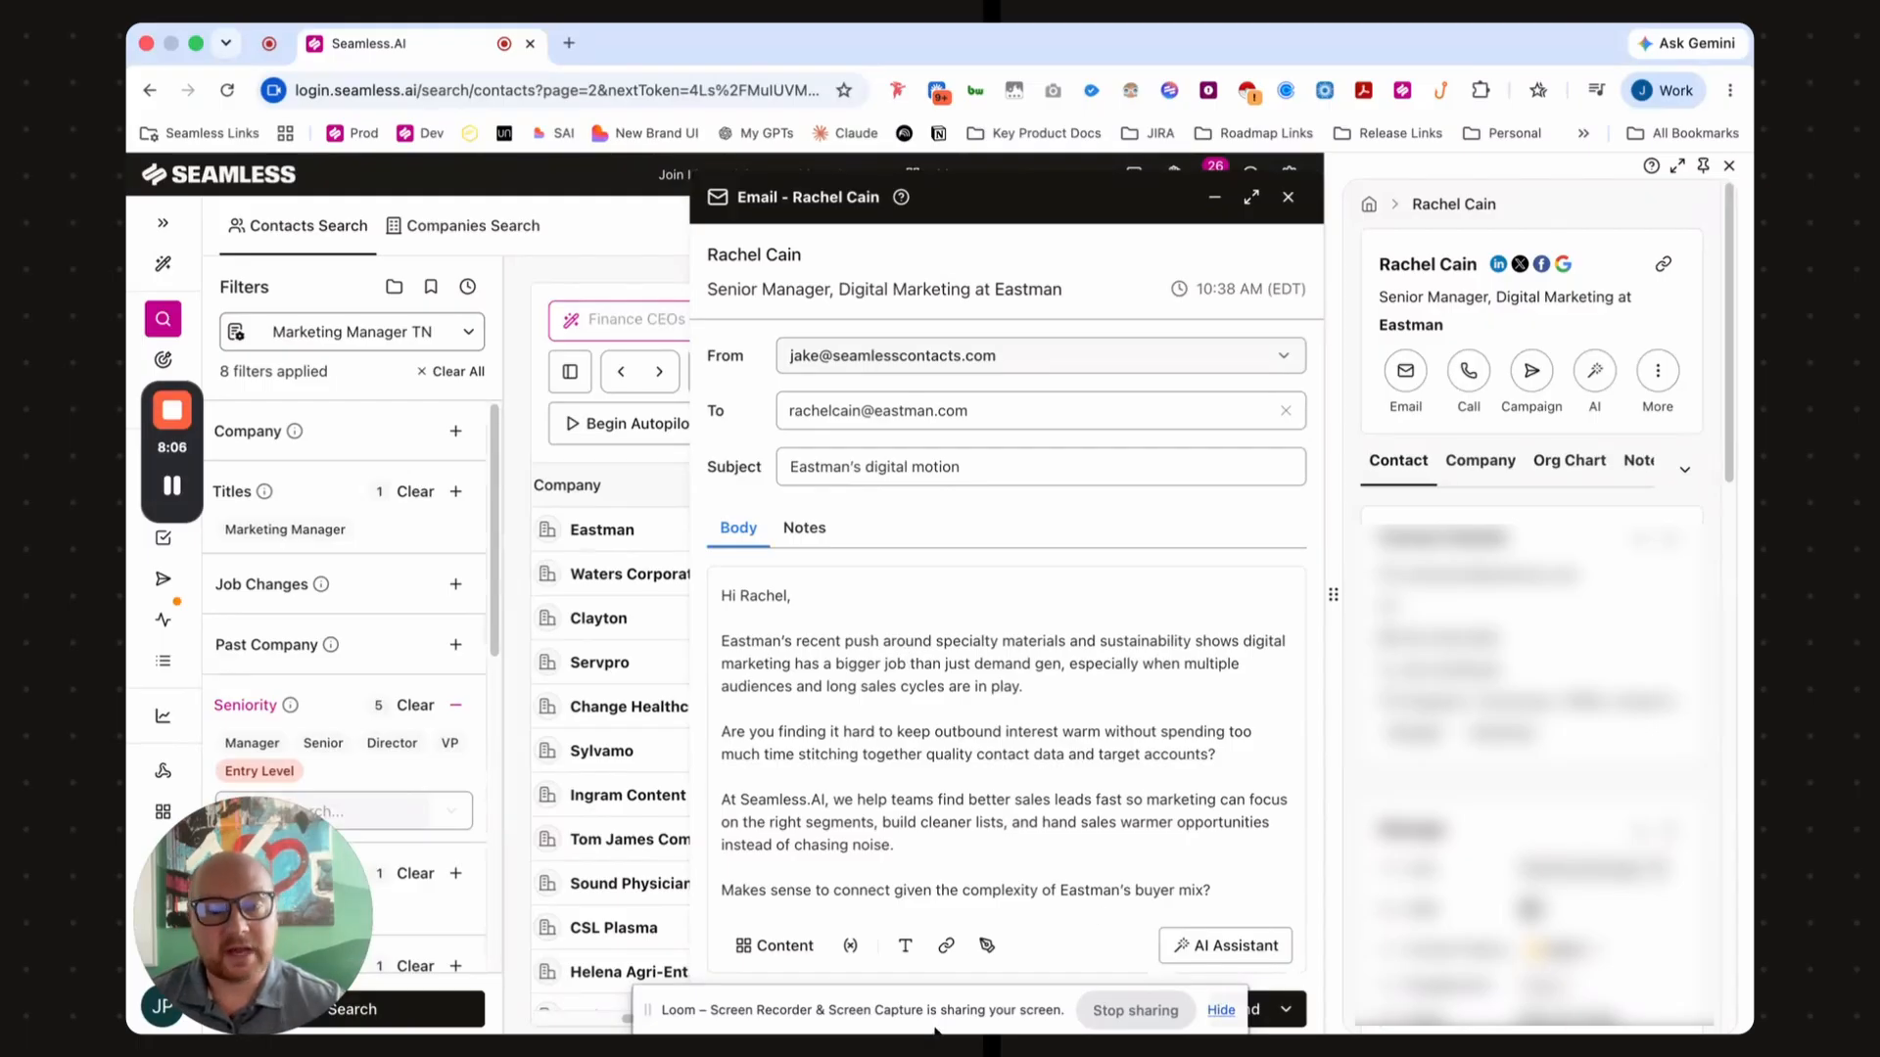
{"action": "left_click_drag", "start_coordinate": [935, 1029], "coordinate": [1263, 1053]}
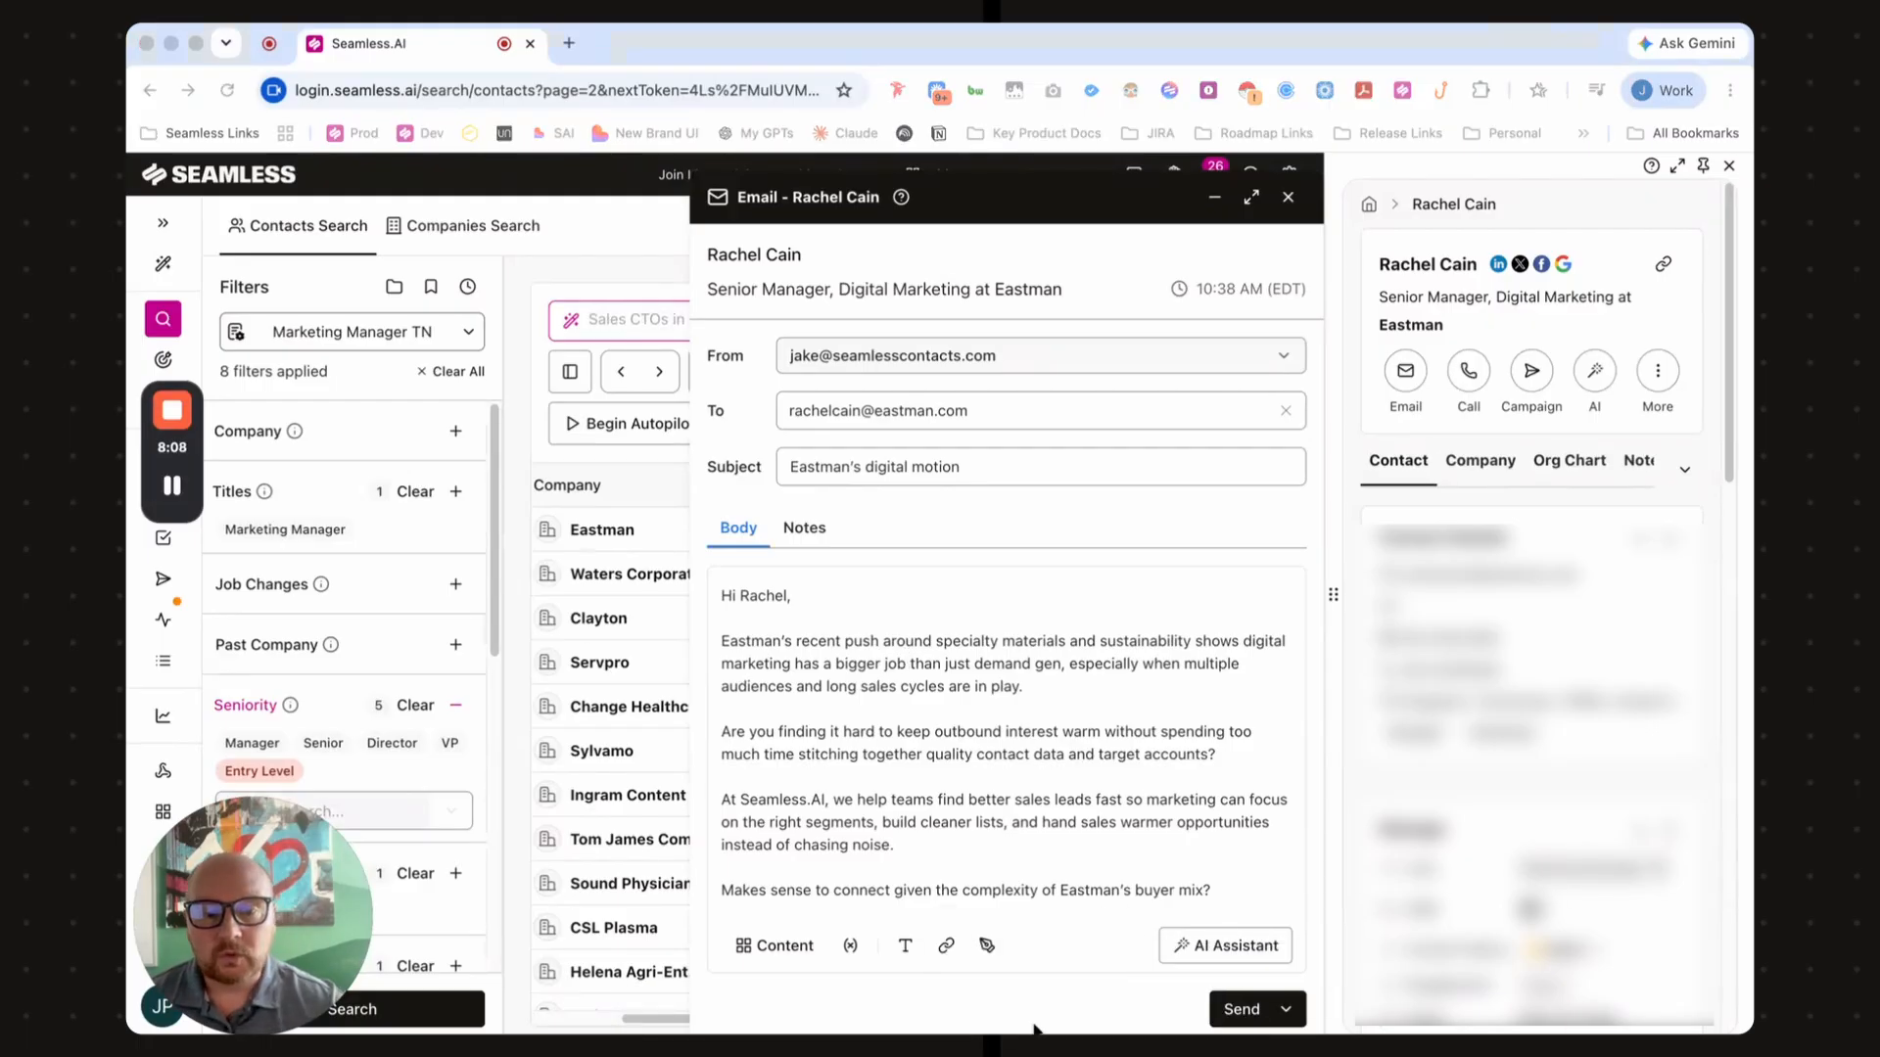
{"action": "left_click", "coordinate": [1210, 1011]}
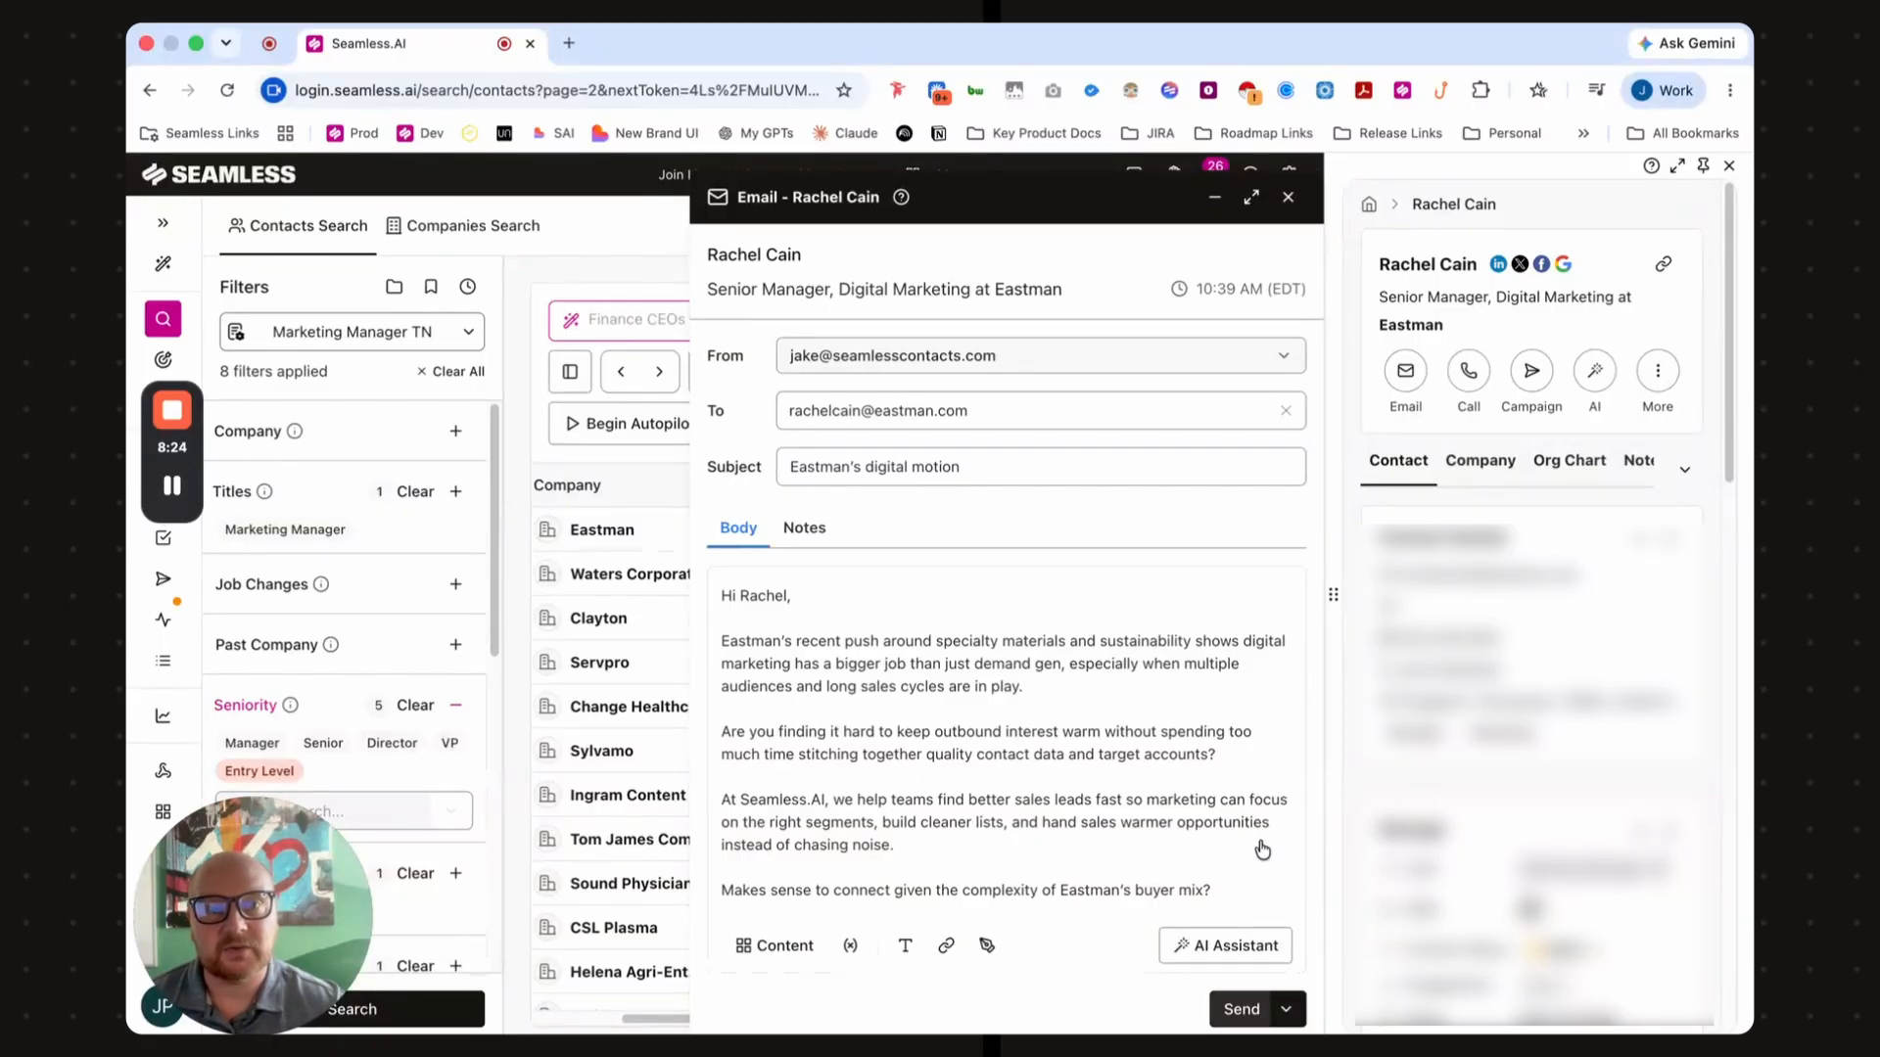
- View the calling options for the contact, and close the call window and the contact's details
{"action": "left_click", "coordinate": [1468, 370]}
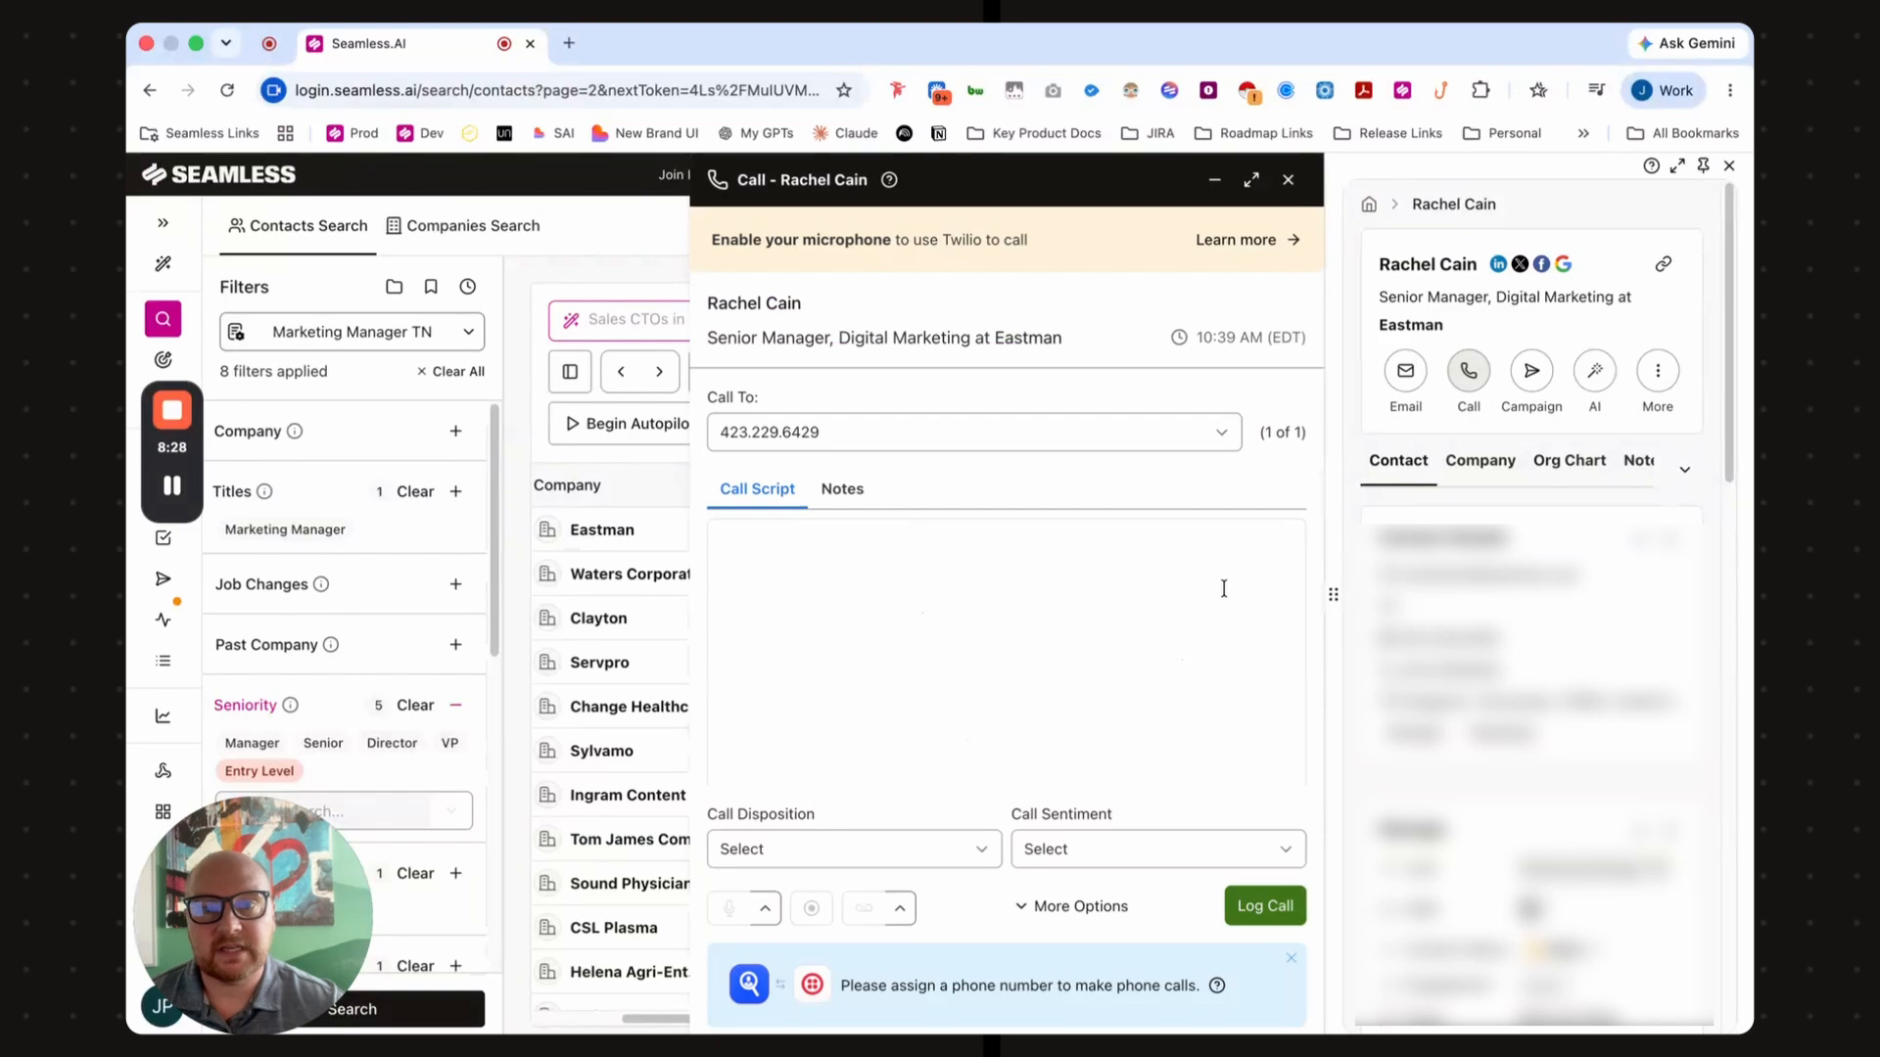
{"action": "left_click", "coordinate": [1287, 182]}
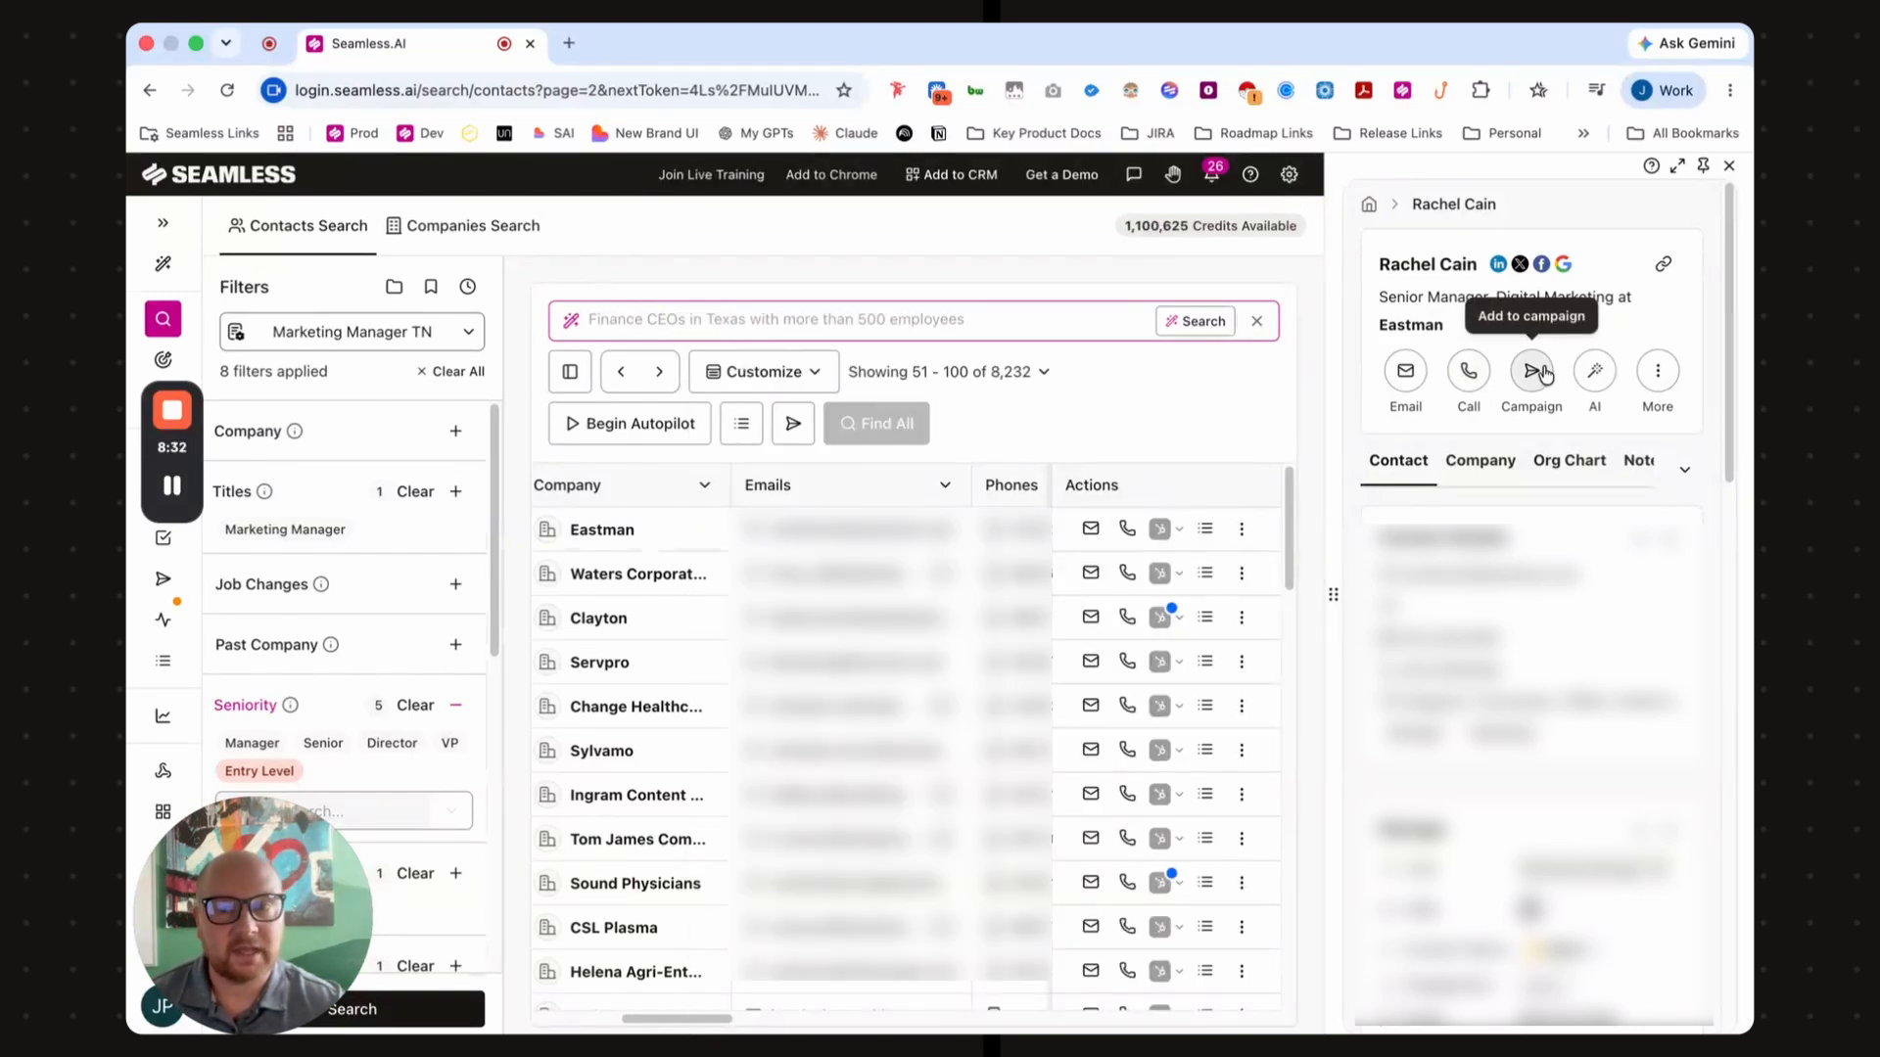
{"action": "left_click", "coordinate": [1728, 167]}
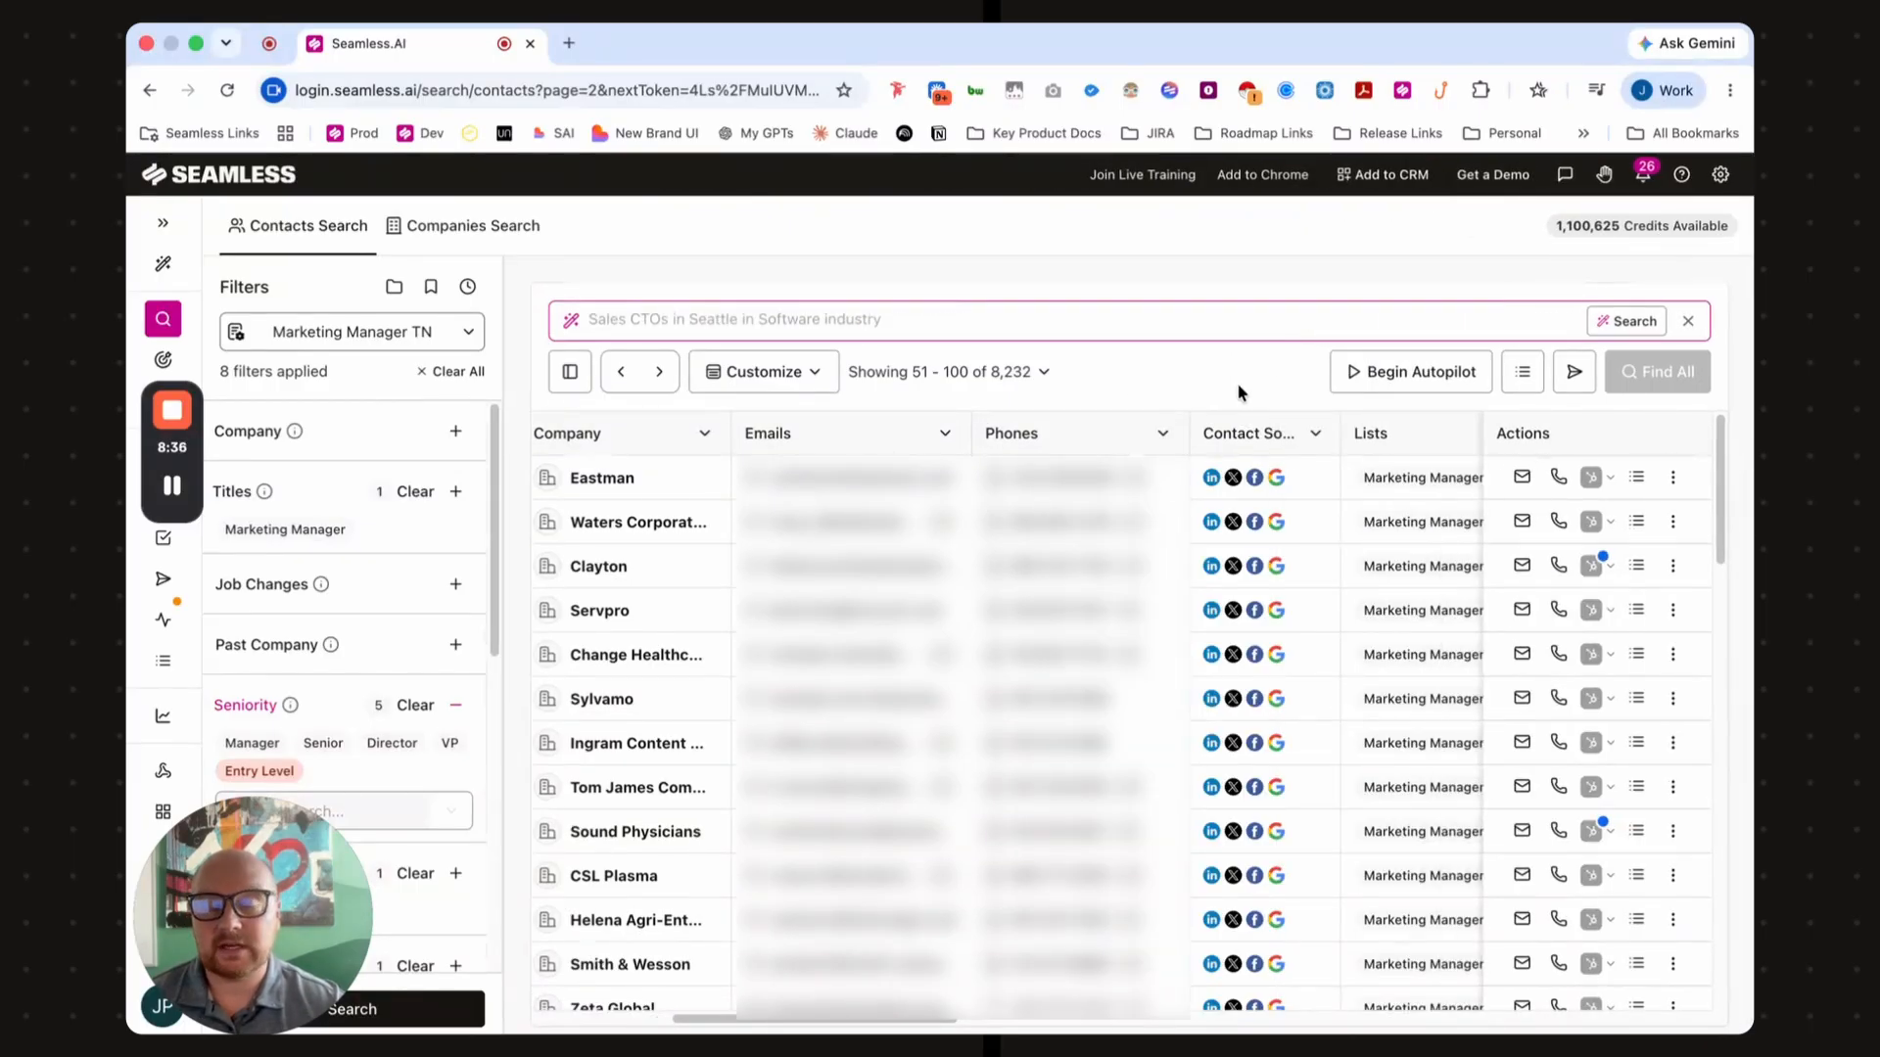
- Go to My Contacts and check the sorting and filtering options for the Name column
{"action": "left_click_drag", "start_coordinate": [193, 460], "coordinate": [304, 494]}
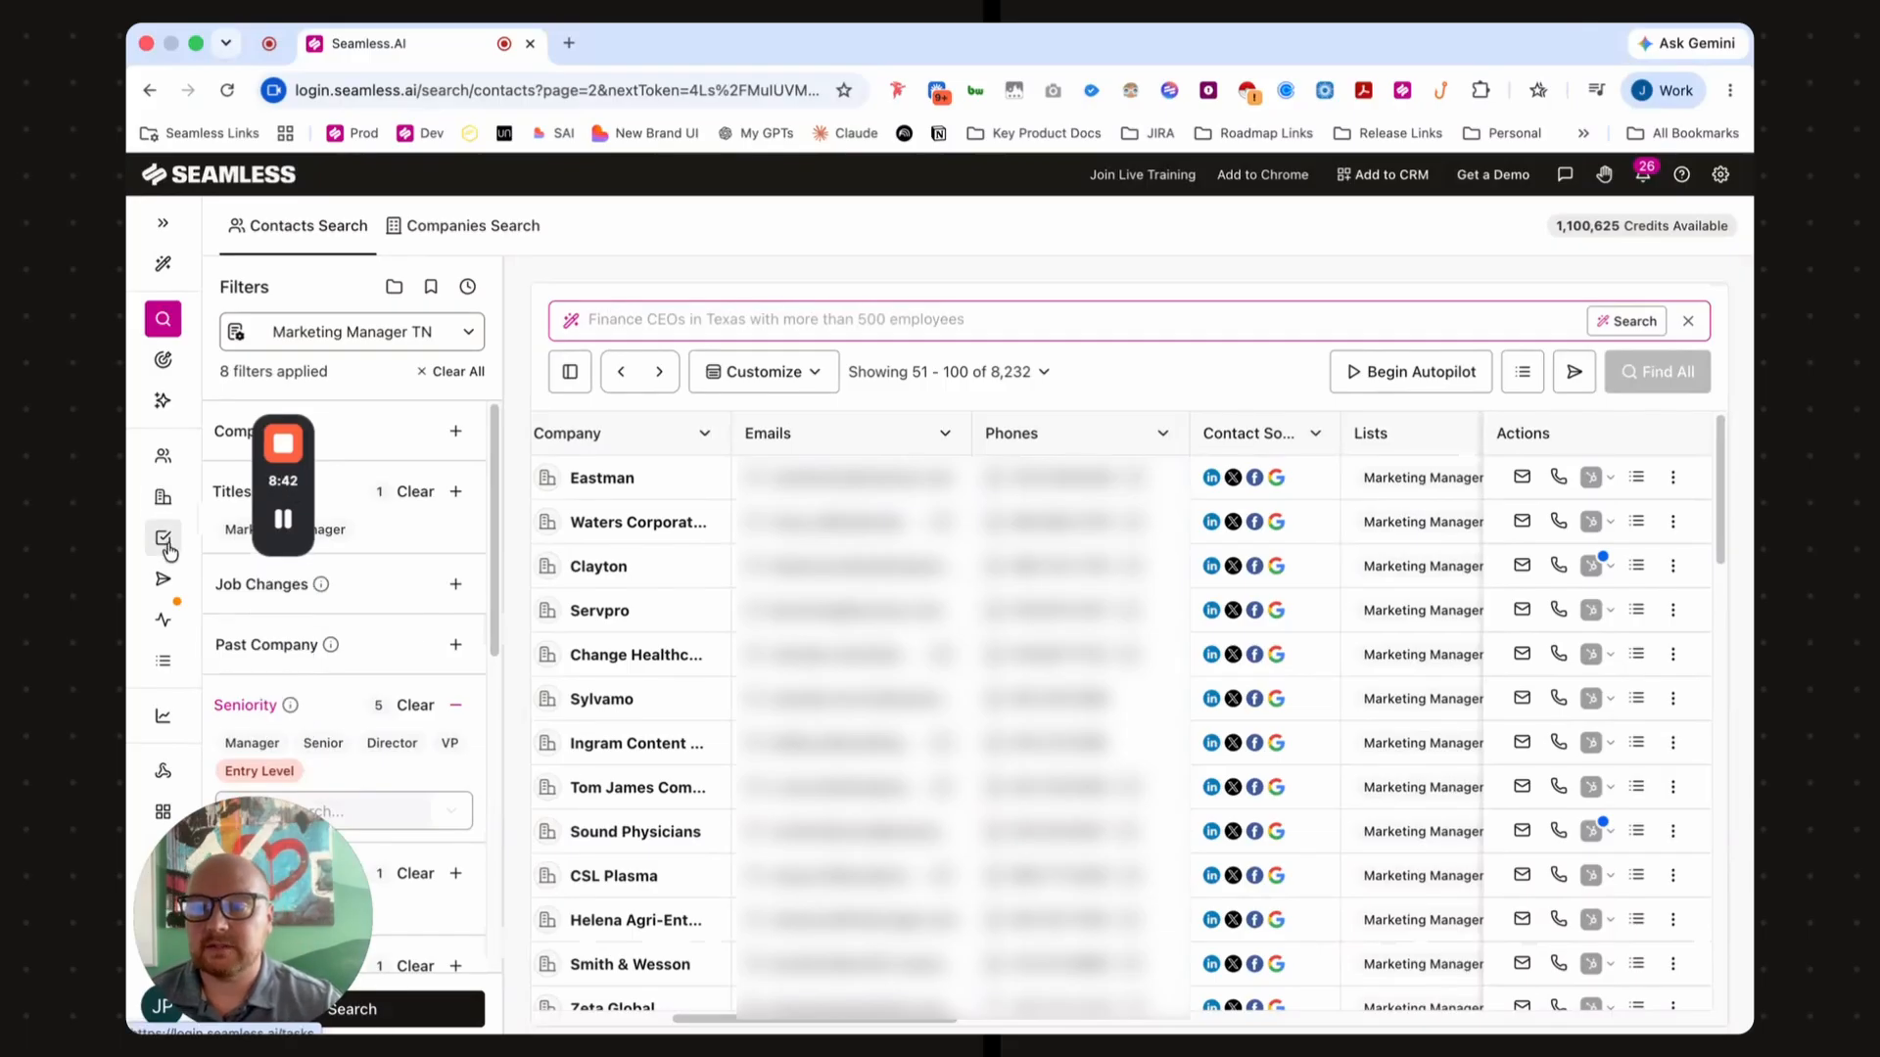
{"action": "left_click", "coordinate": [162, 456]}
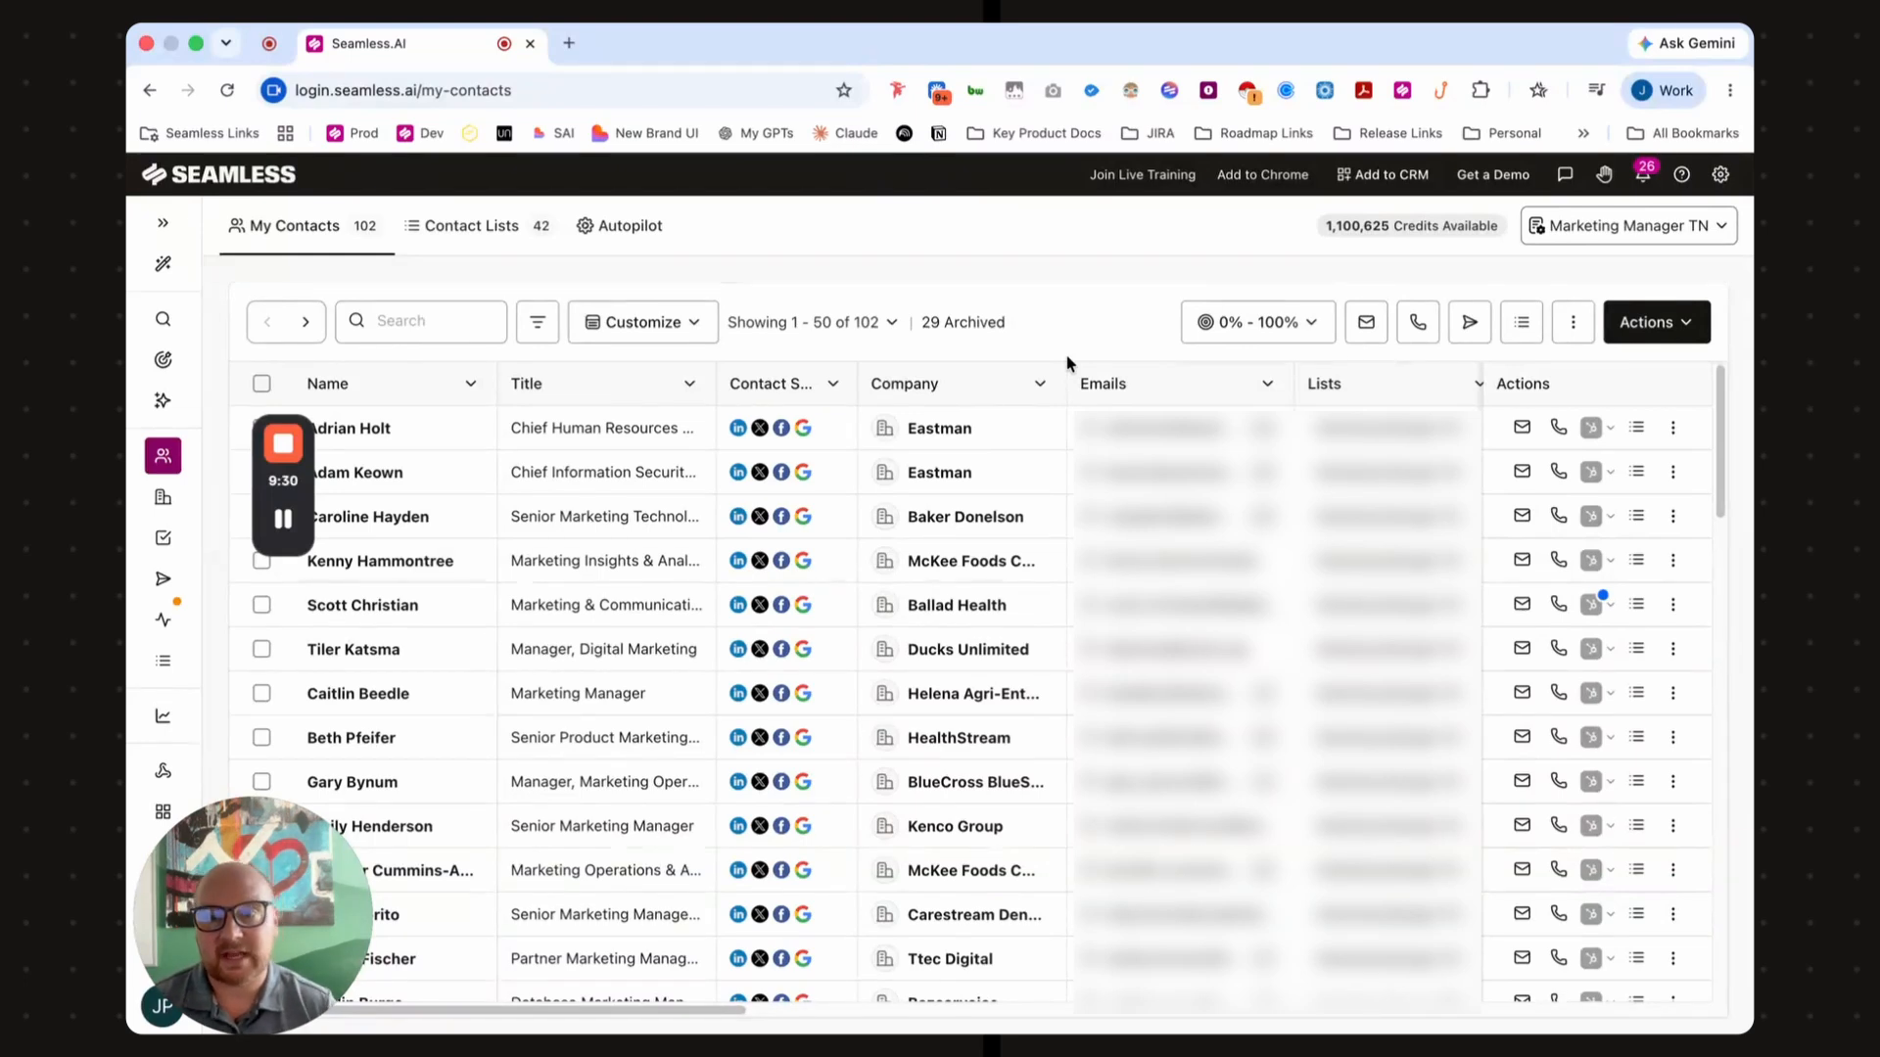
{"action": "left_click", "coordinate": [471, 384]}
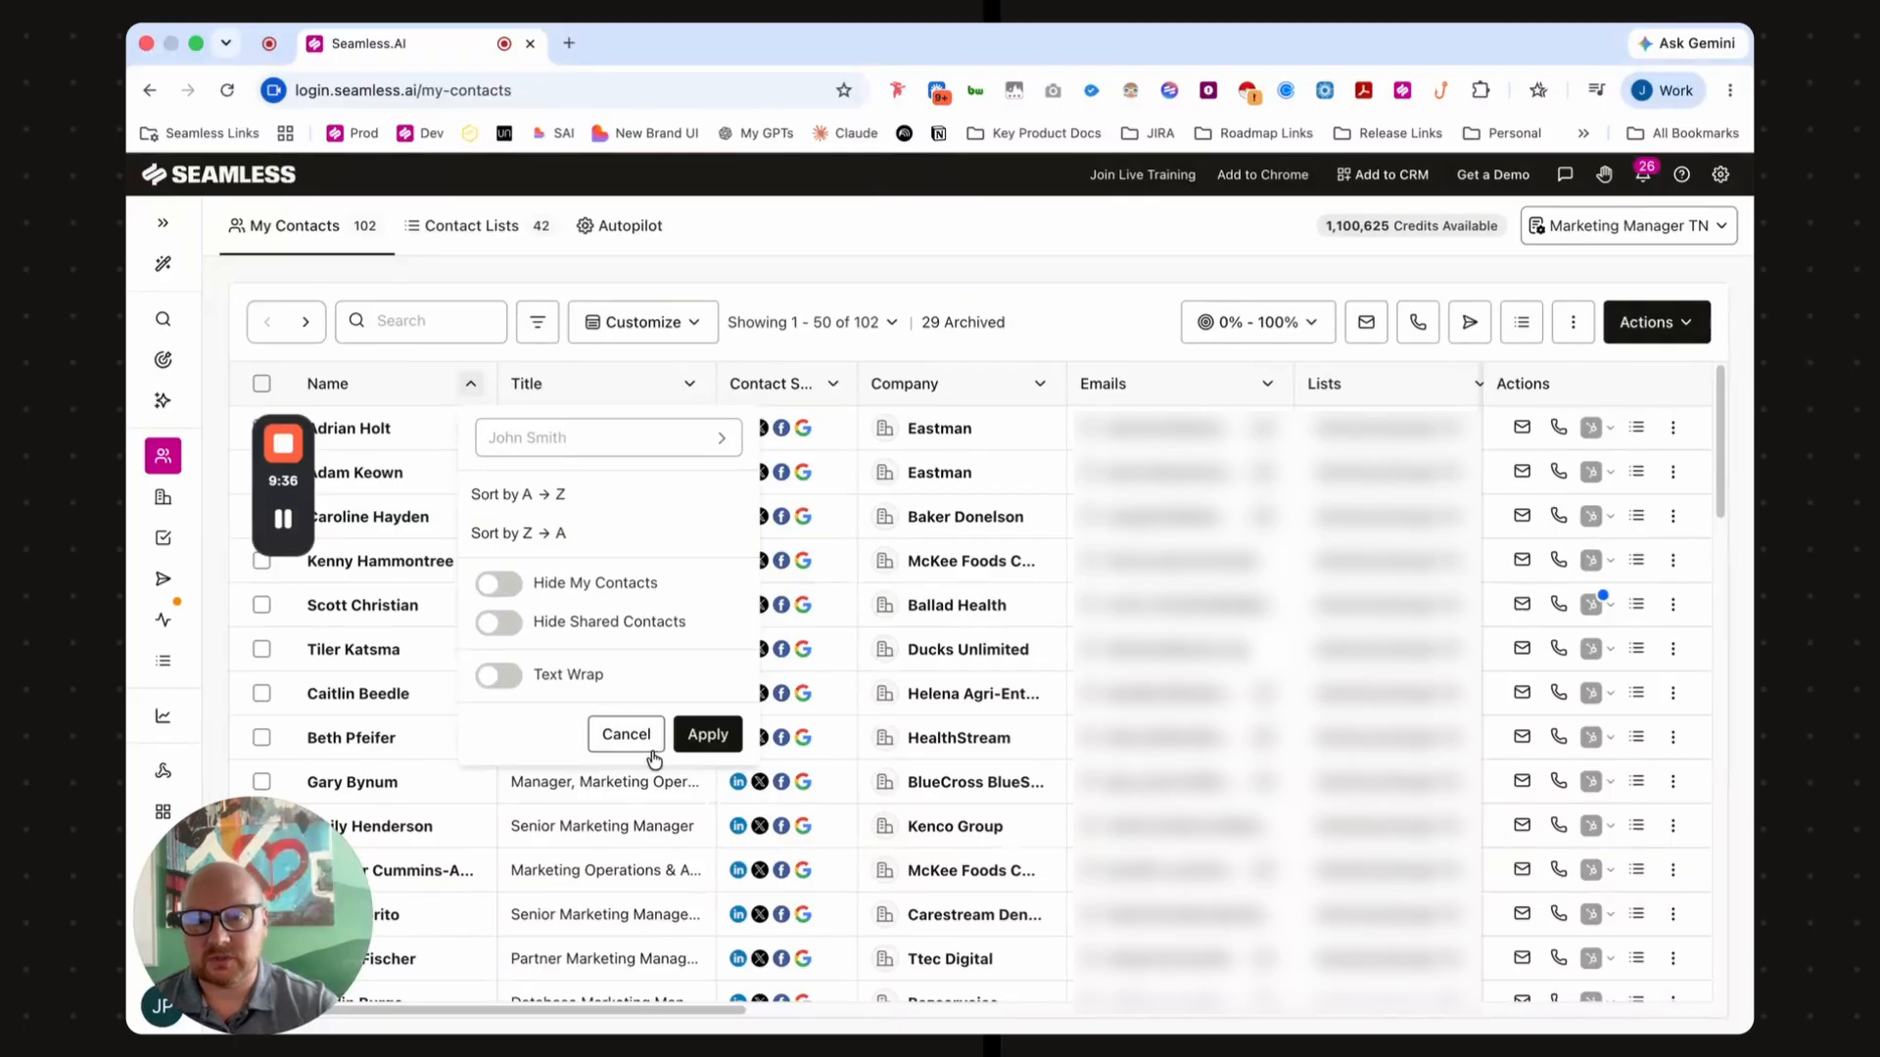
{"action": "left_click", "coordinate": [1028, 257]}
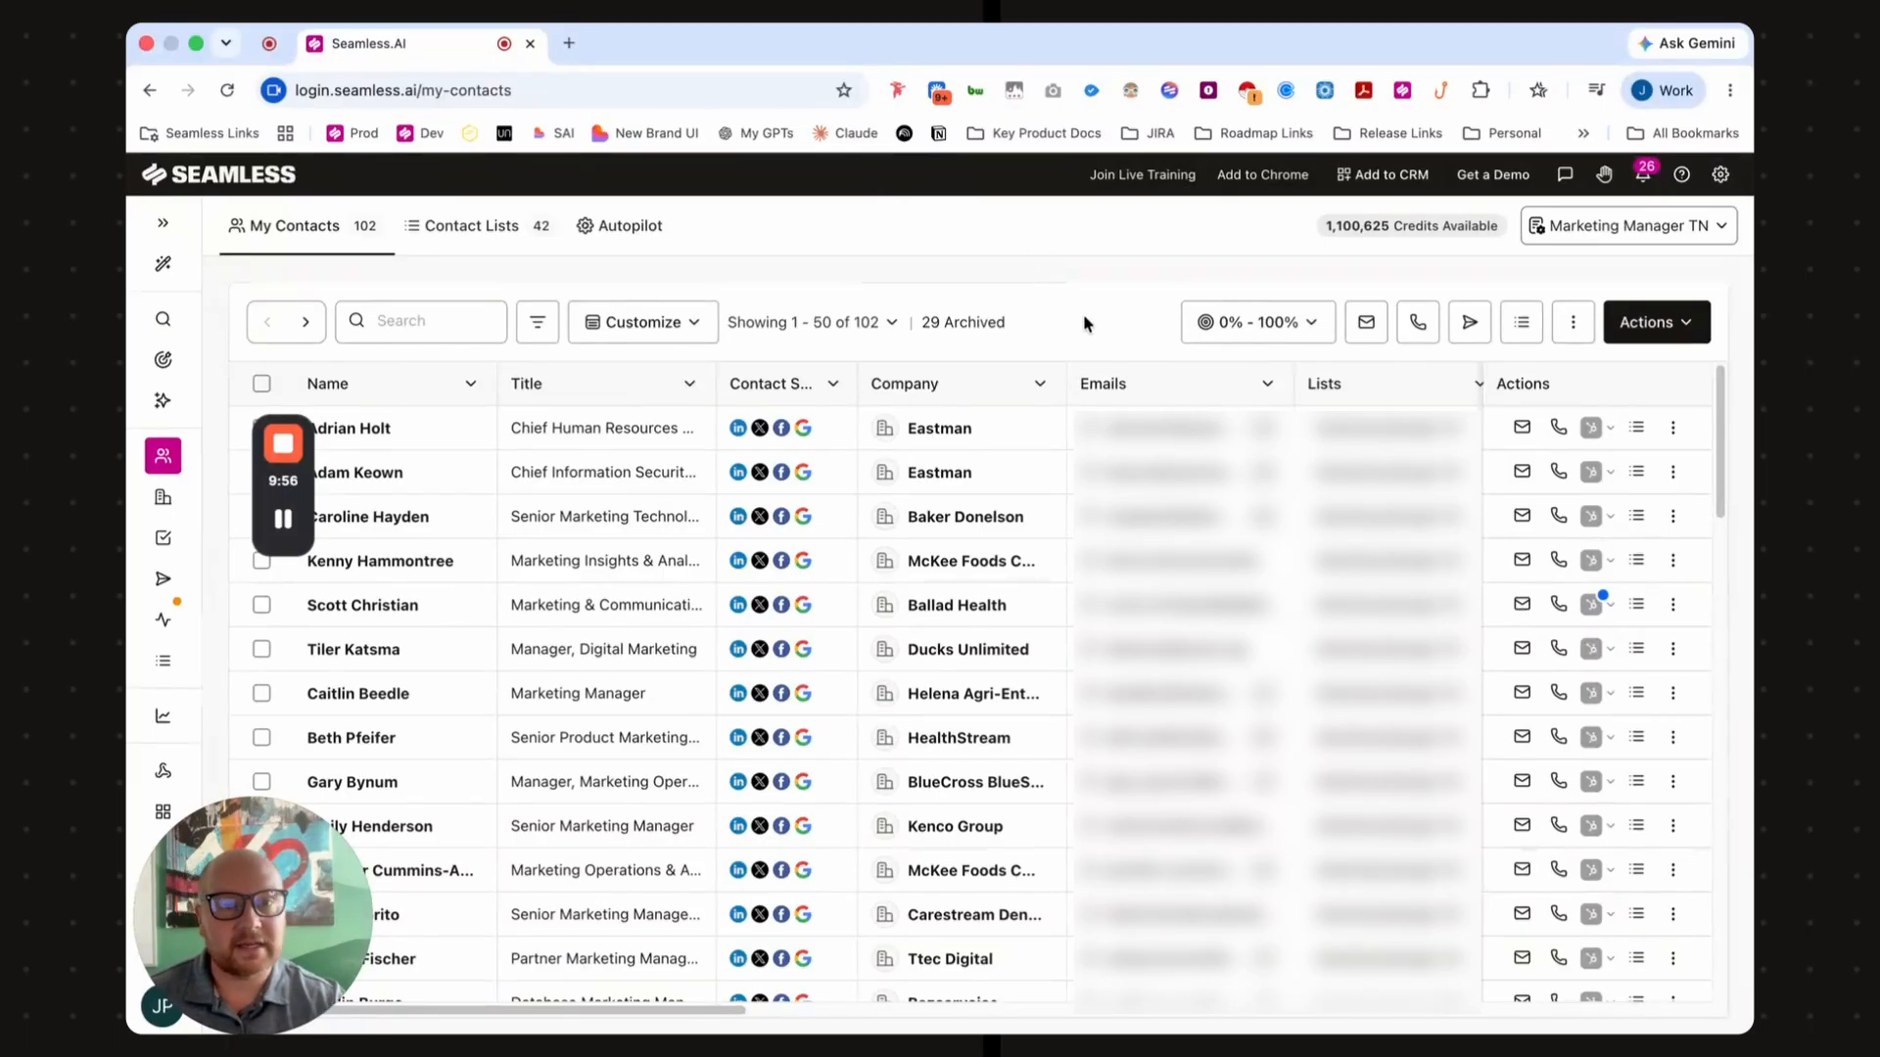
- Filter the contacts to High Email AI confidence, keeping Company Email Only as the confidence type, and save the threshold
{"action": "left_click", "coordinate": [1308, 325]}
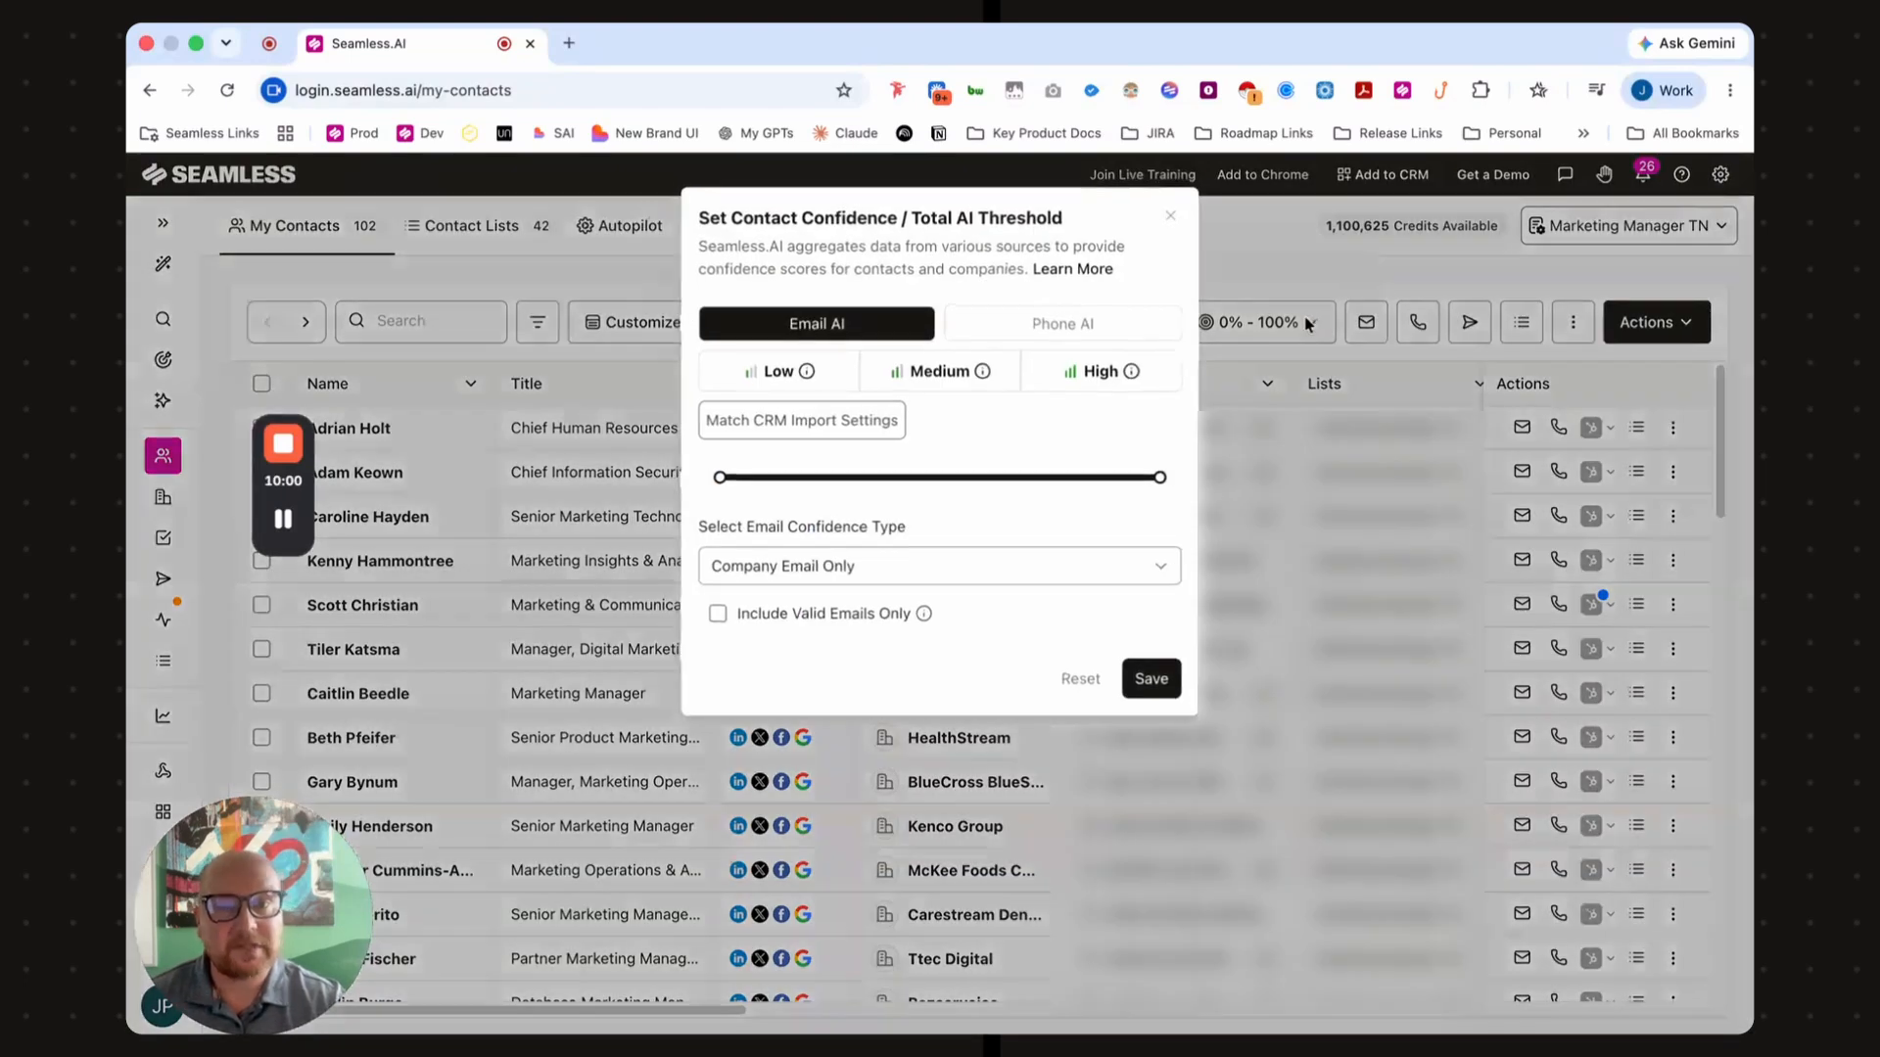
{"action": "left_click", "coordinate": [1117, 389]}
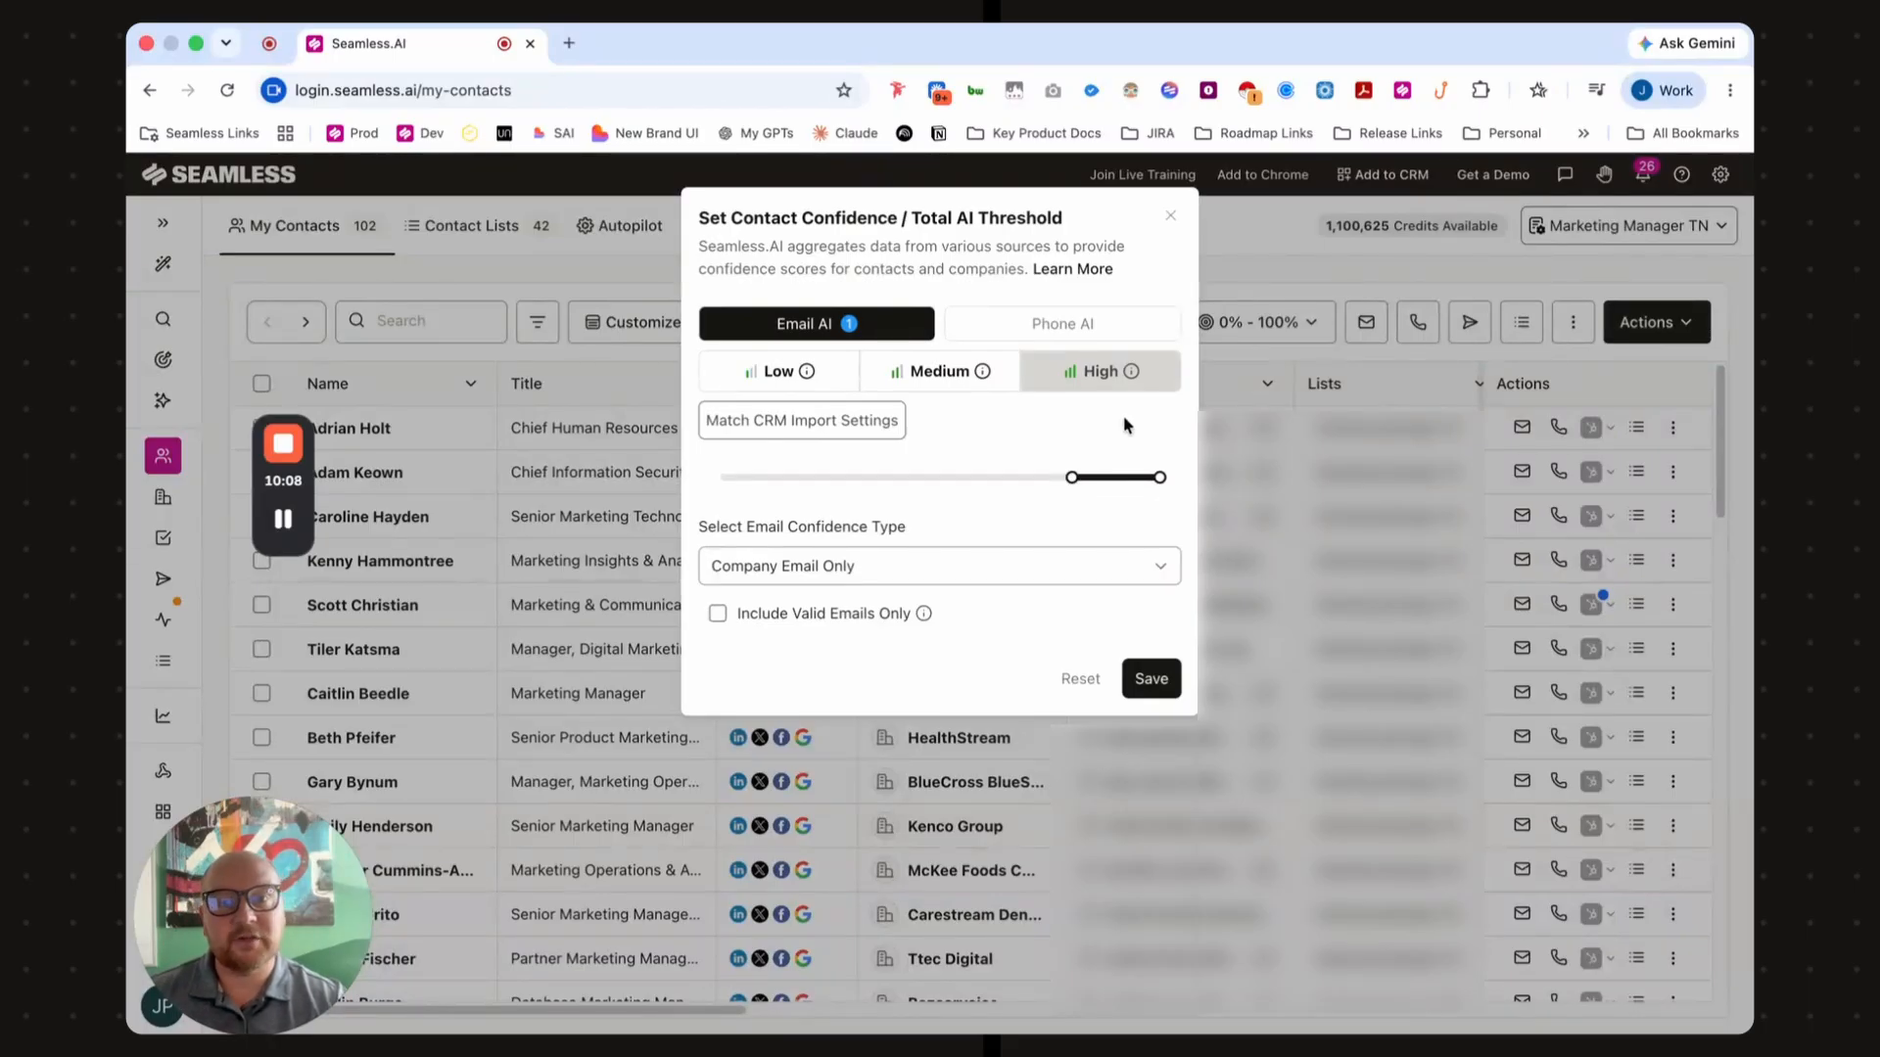
{"action": "left_click", "coordinate": [1147, 677]}
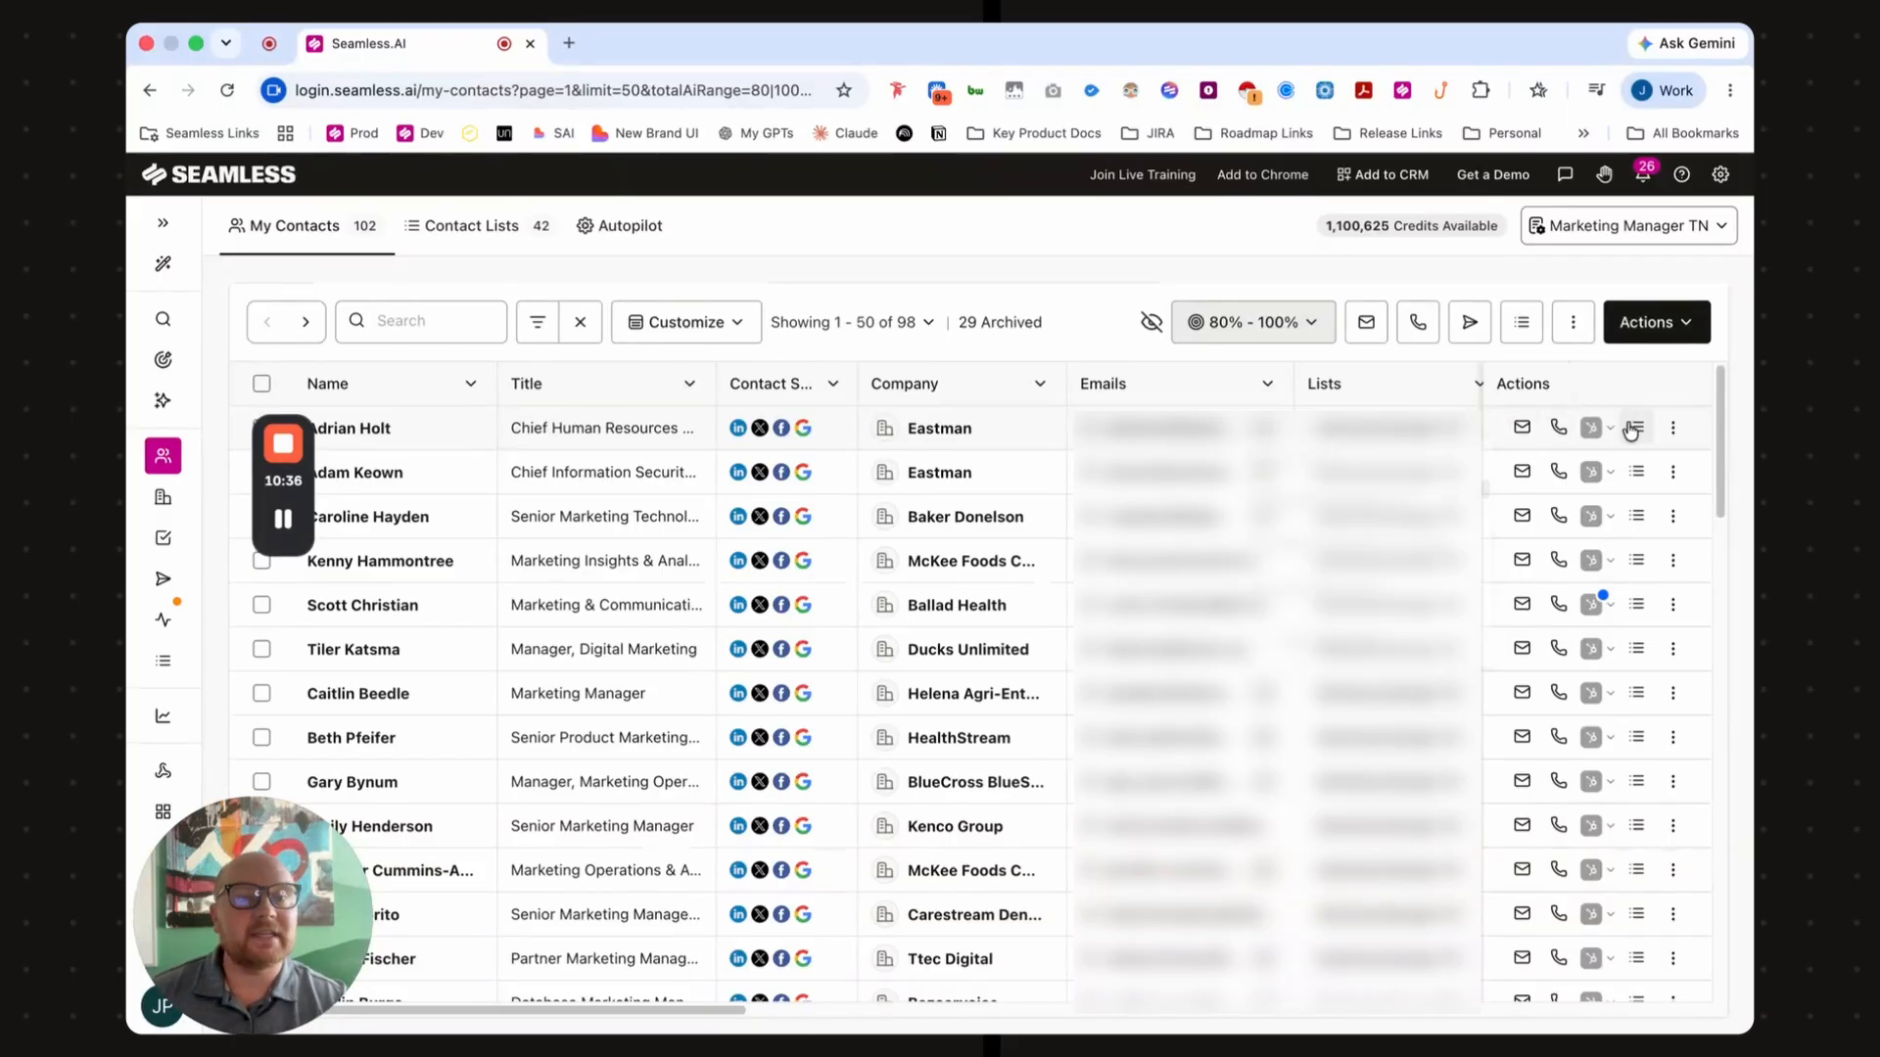
- Look through the additional bulk operations for the filtered contacts and the option to add a contact
{"action": "left_click", "coordinate": [1572, 322]}
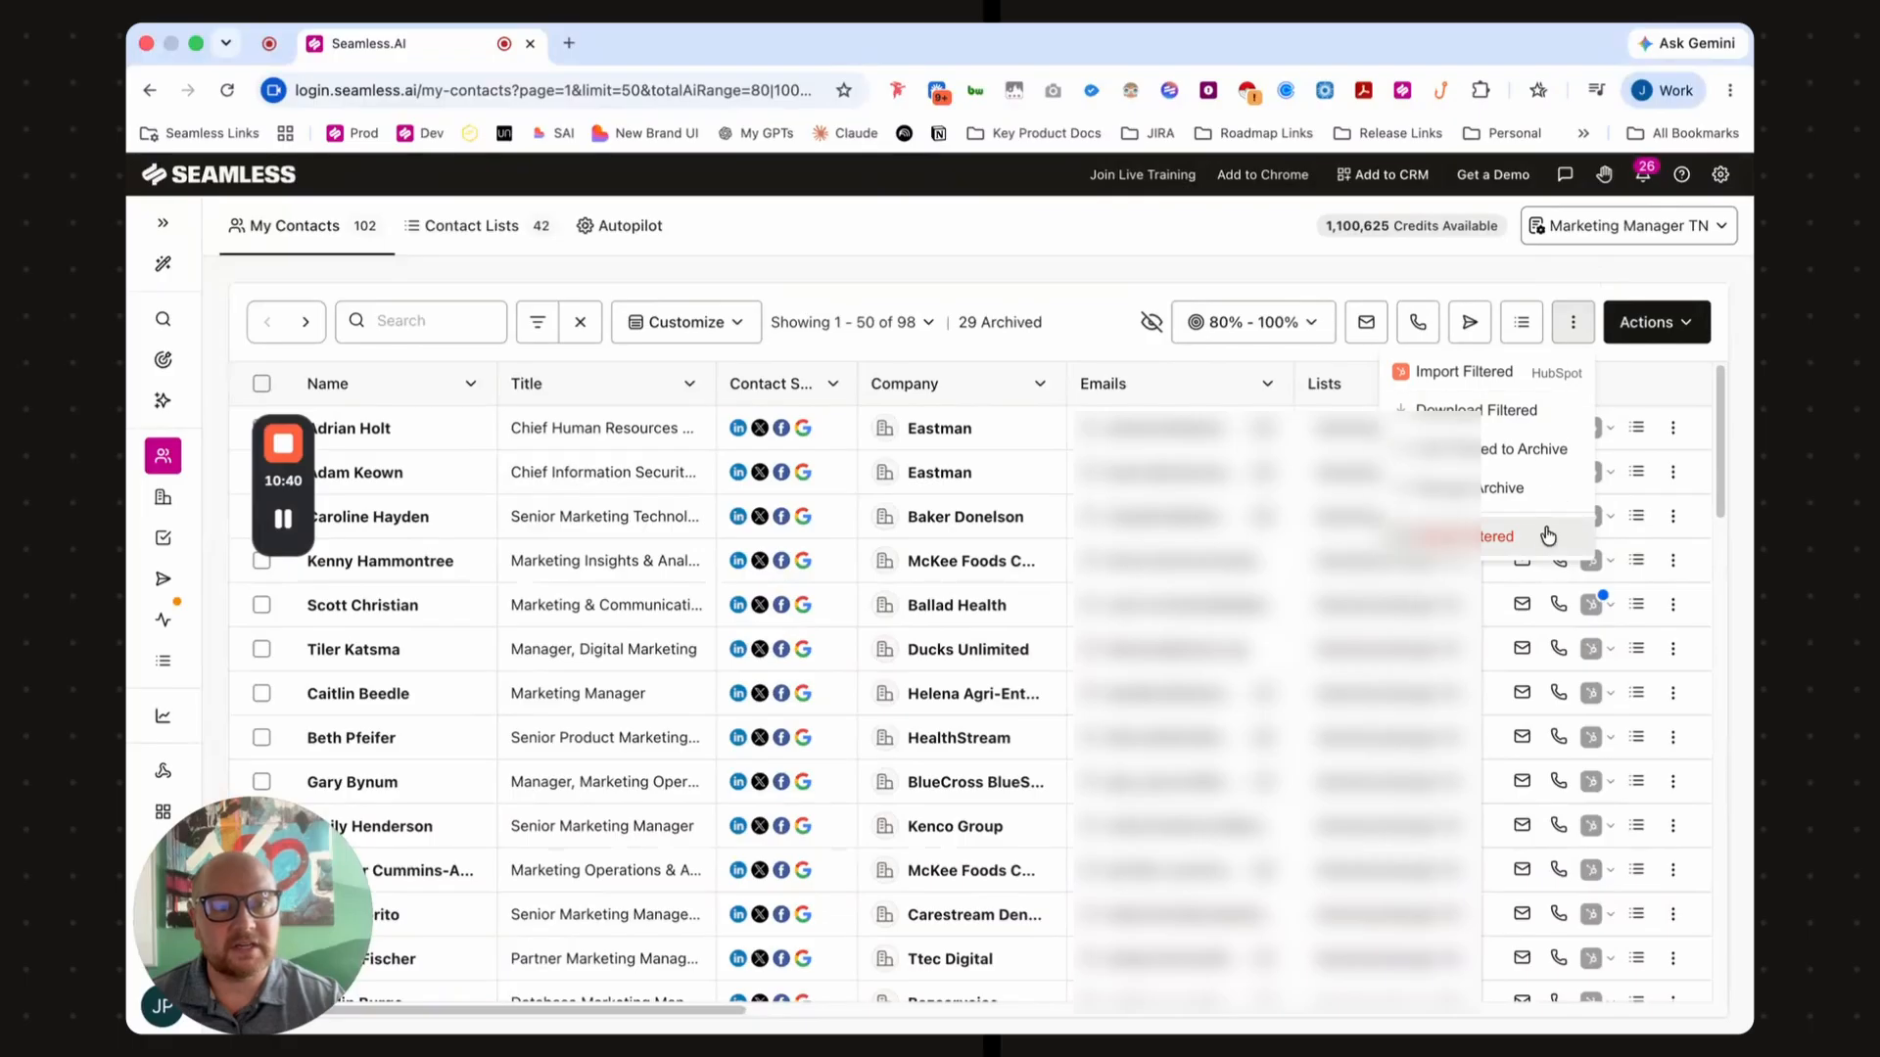
{"action": "left_click", "coordinate": [1682, 325]}
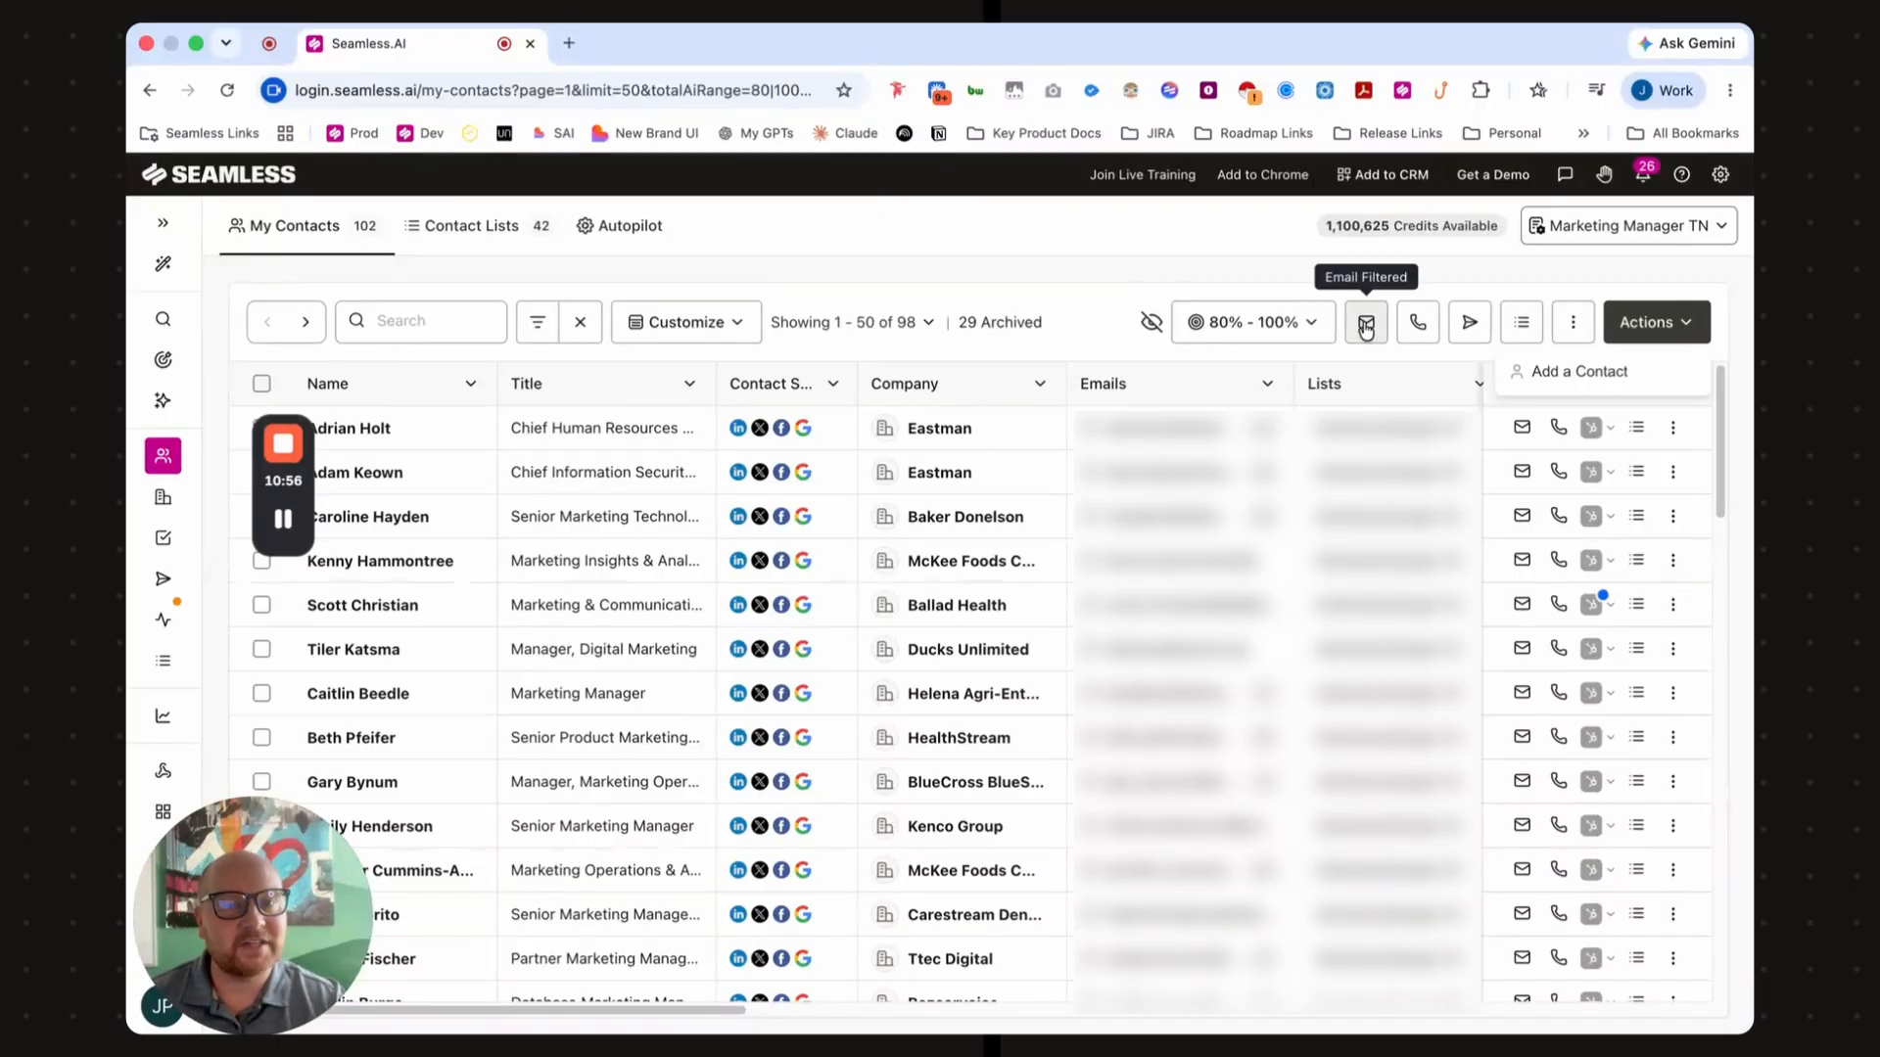
{"action": "left_click", "coordinate": [1572, 278]}
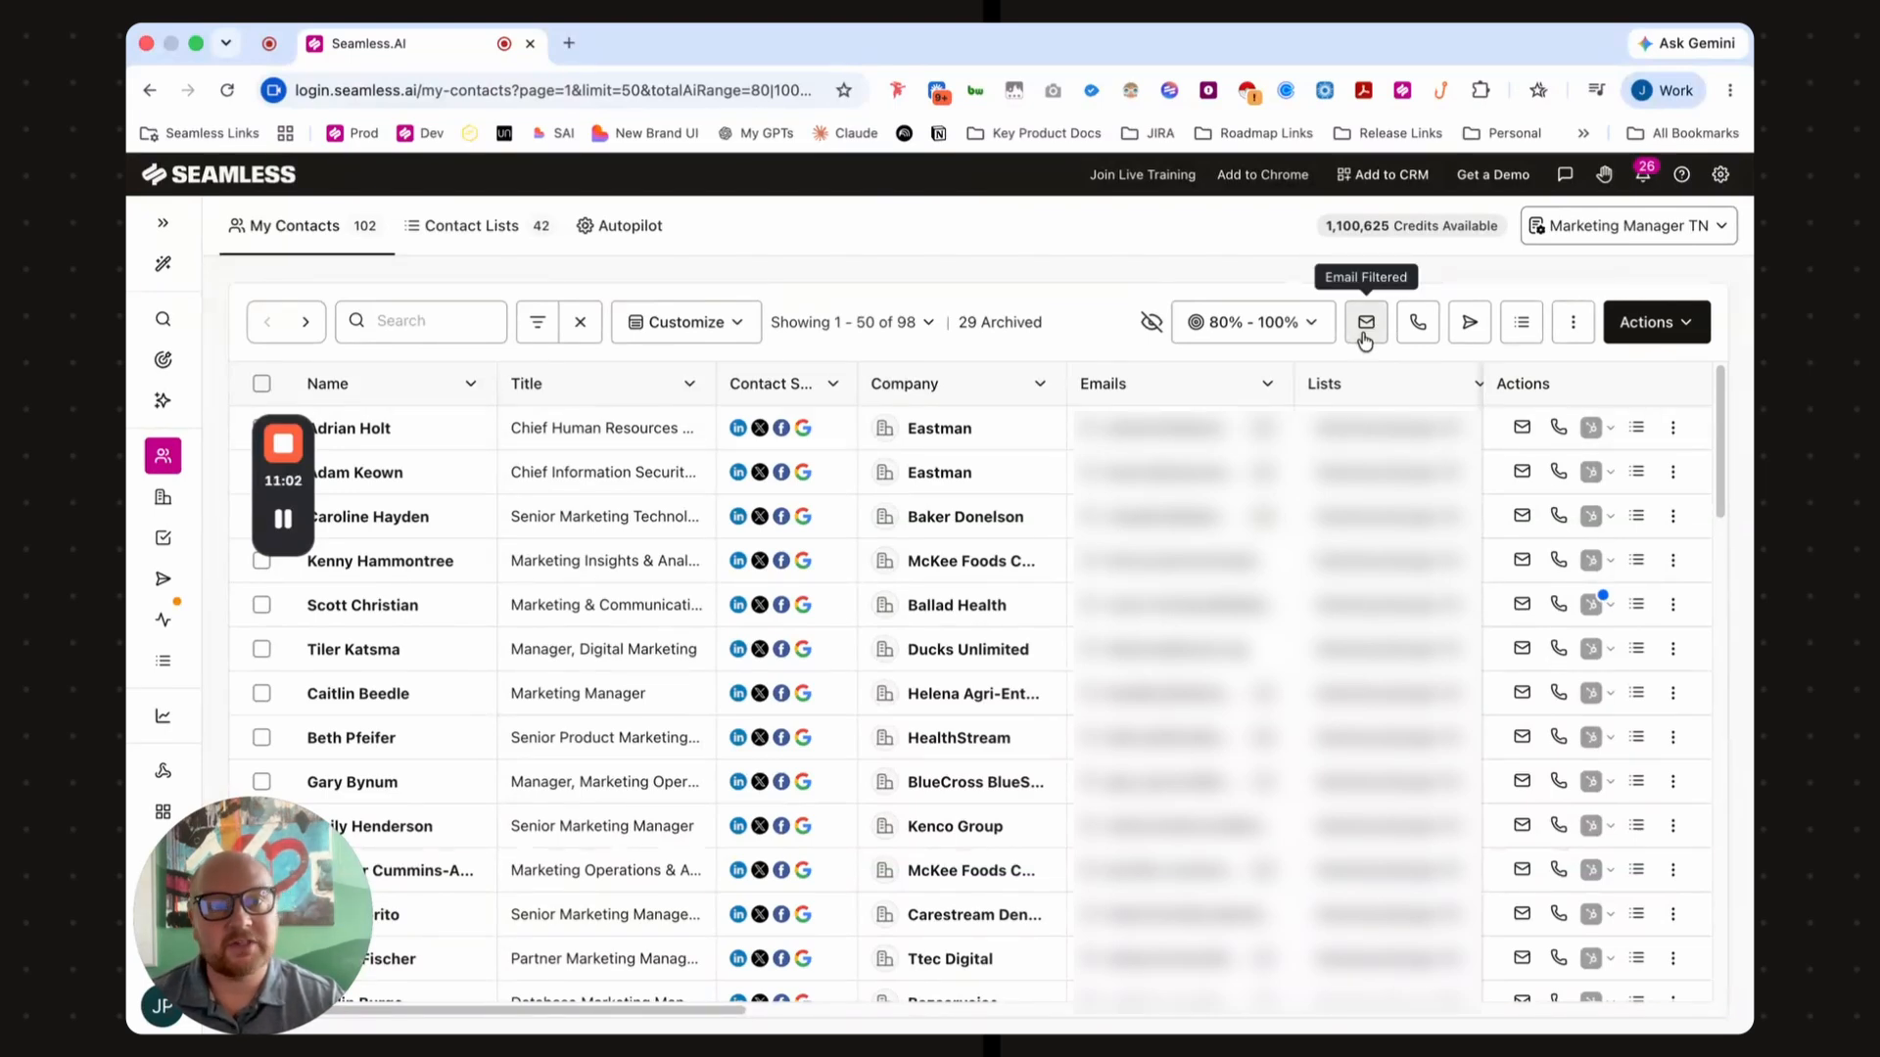
- Start an email to all filtered contacts, loading only the valid ones, and check the available email templates
{"action": "left_click", "coordinate": [1364, 325]}
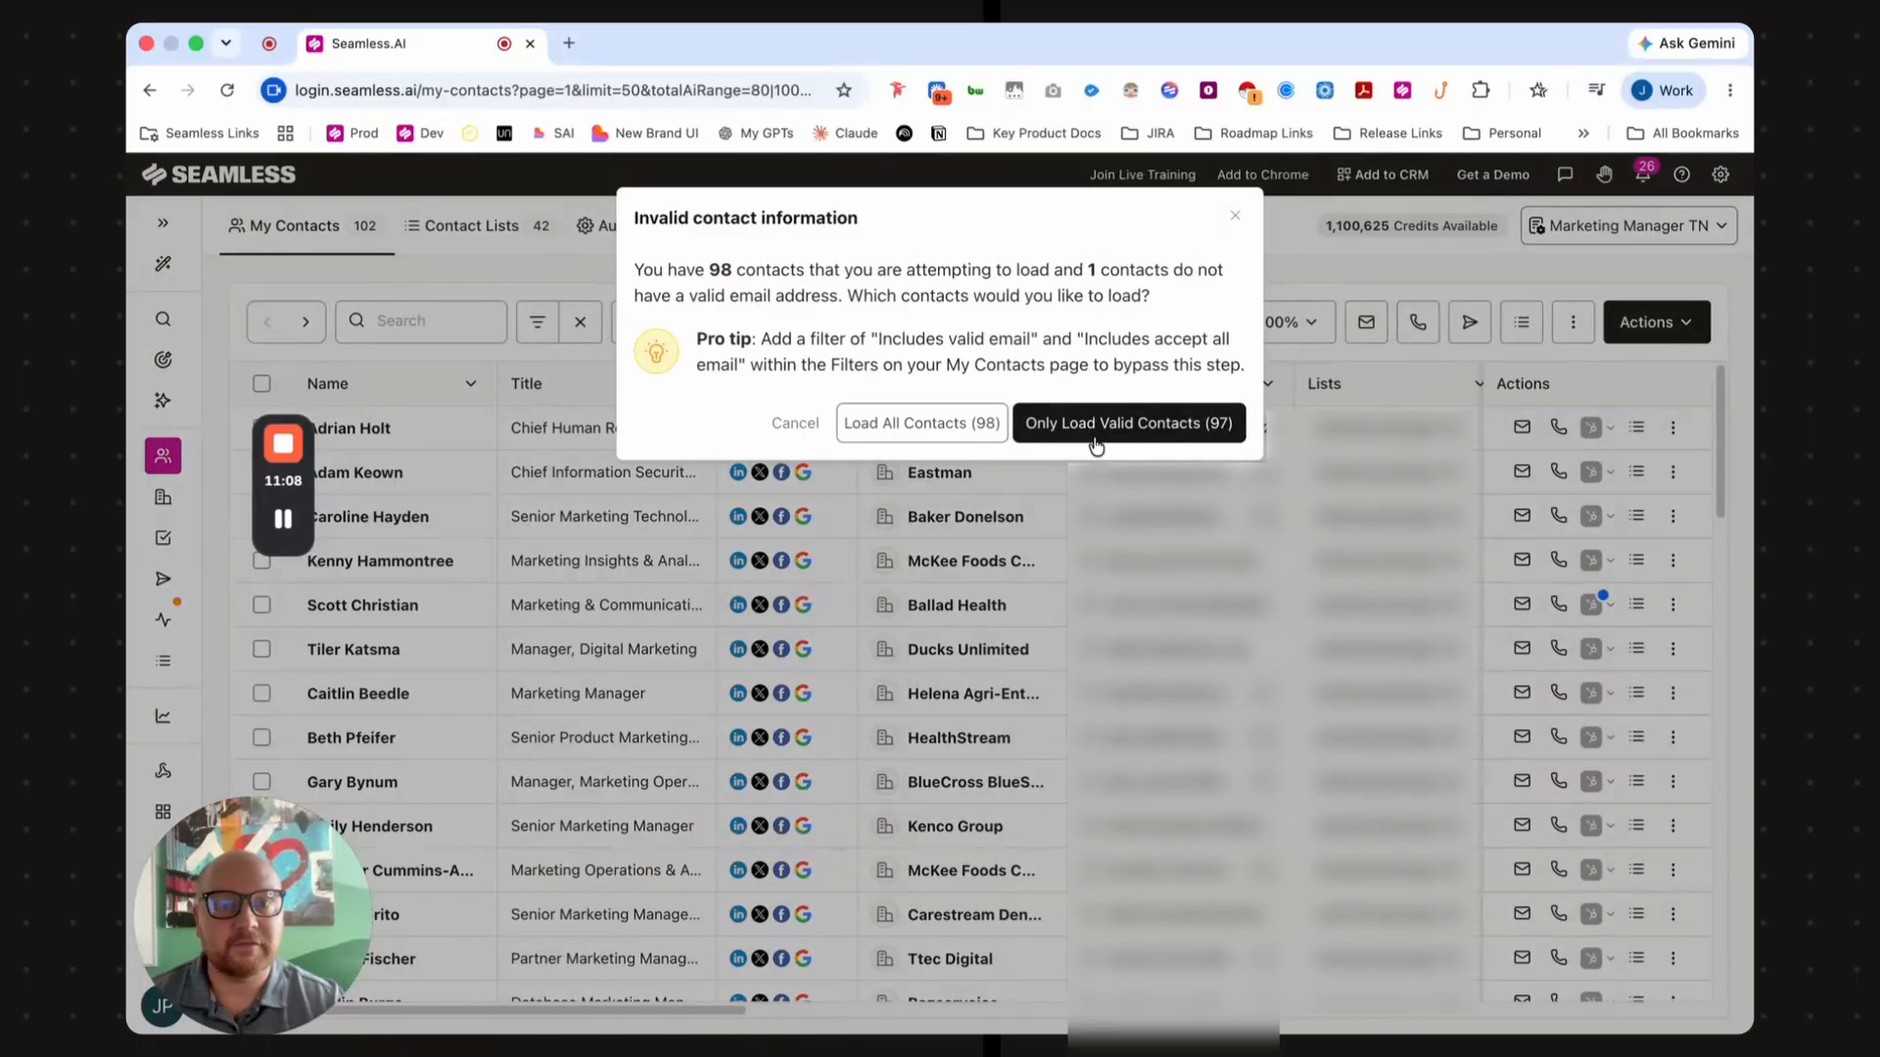
{"action": "left_click", "coordinate": [1121, 425]}
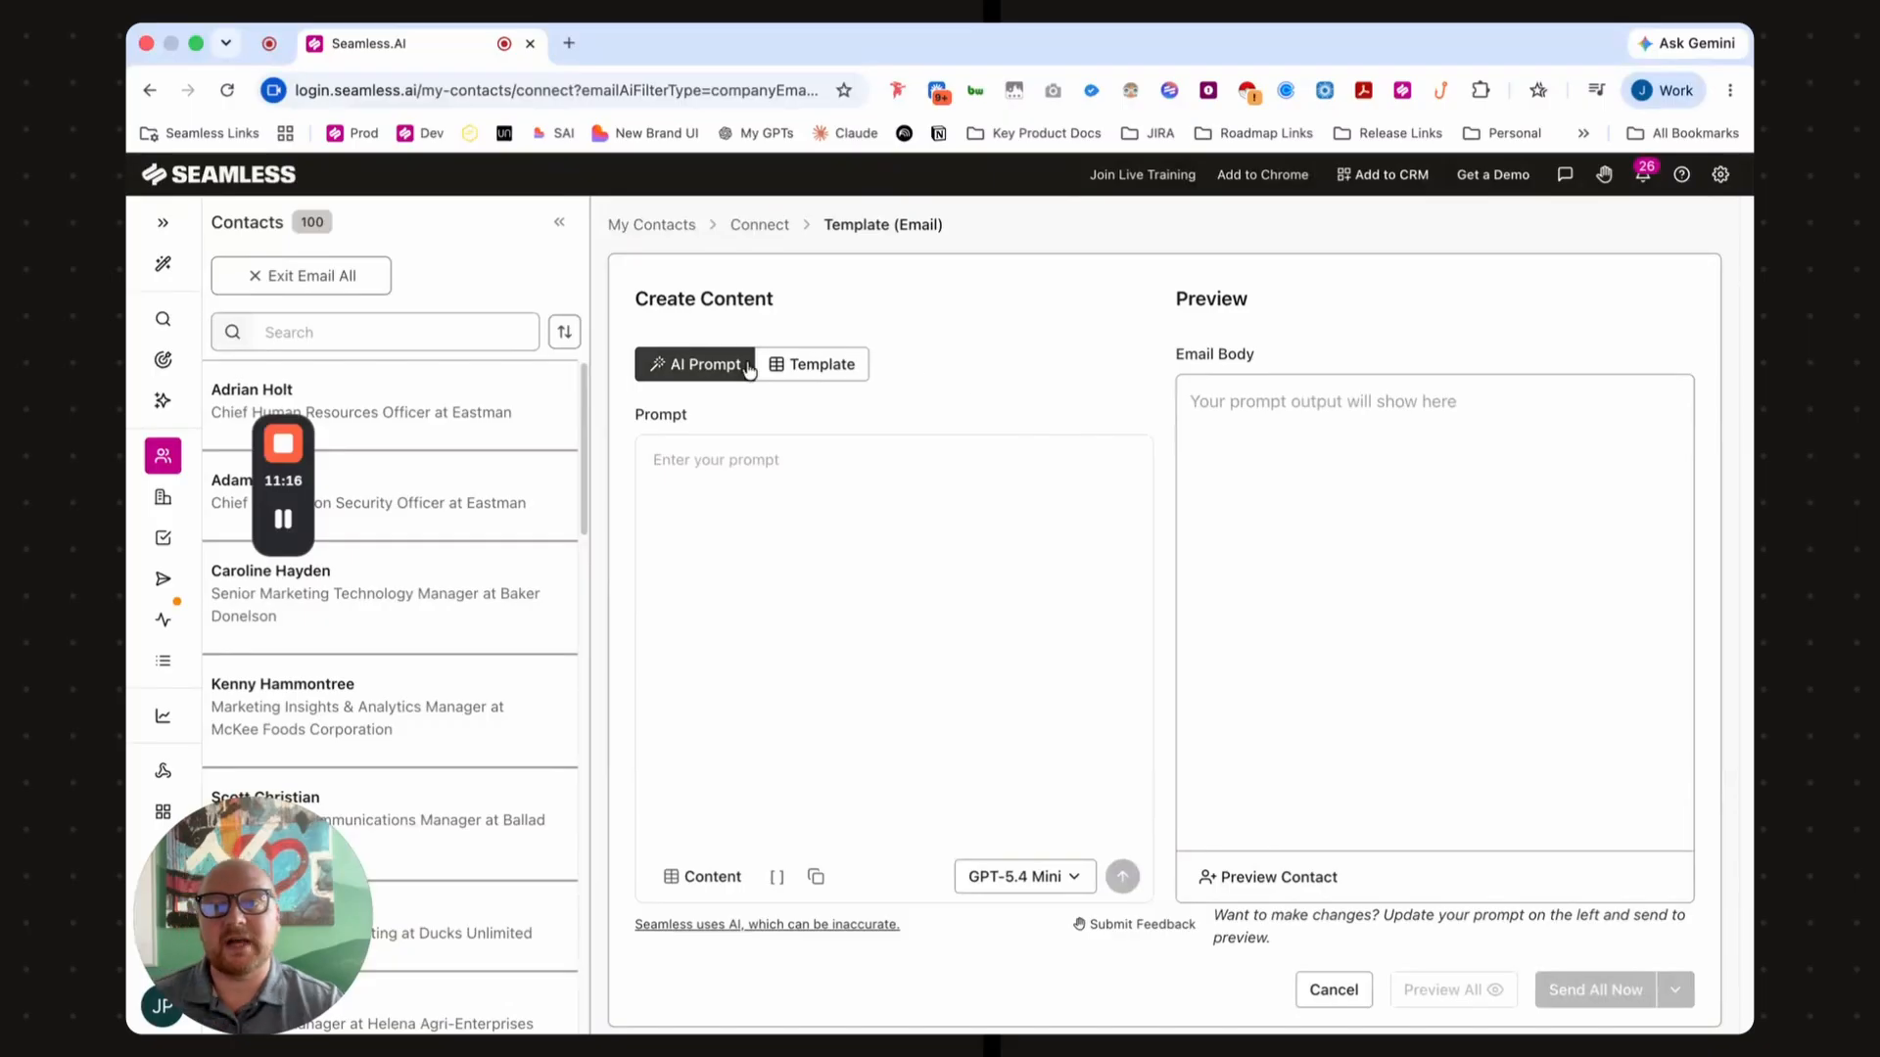
{"action": "left_click", "coordinate": [832, 369]}
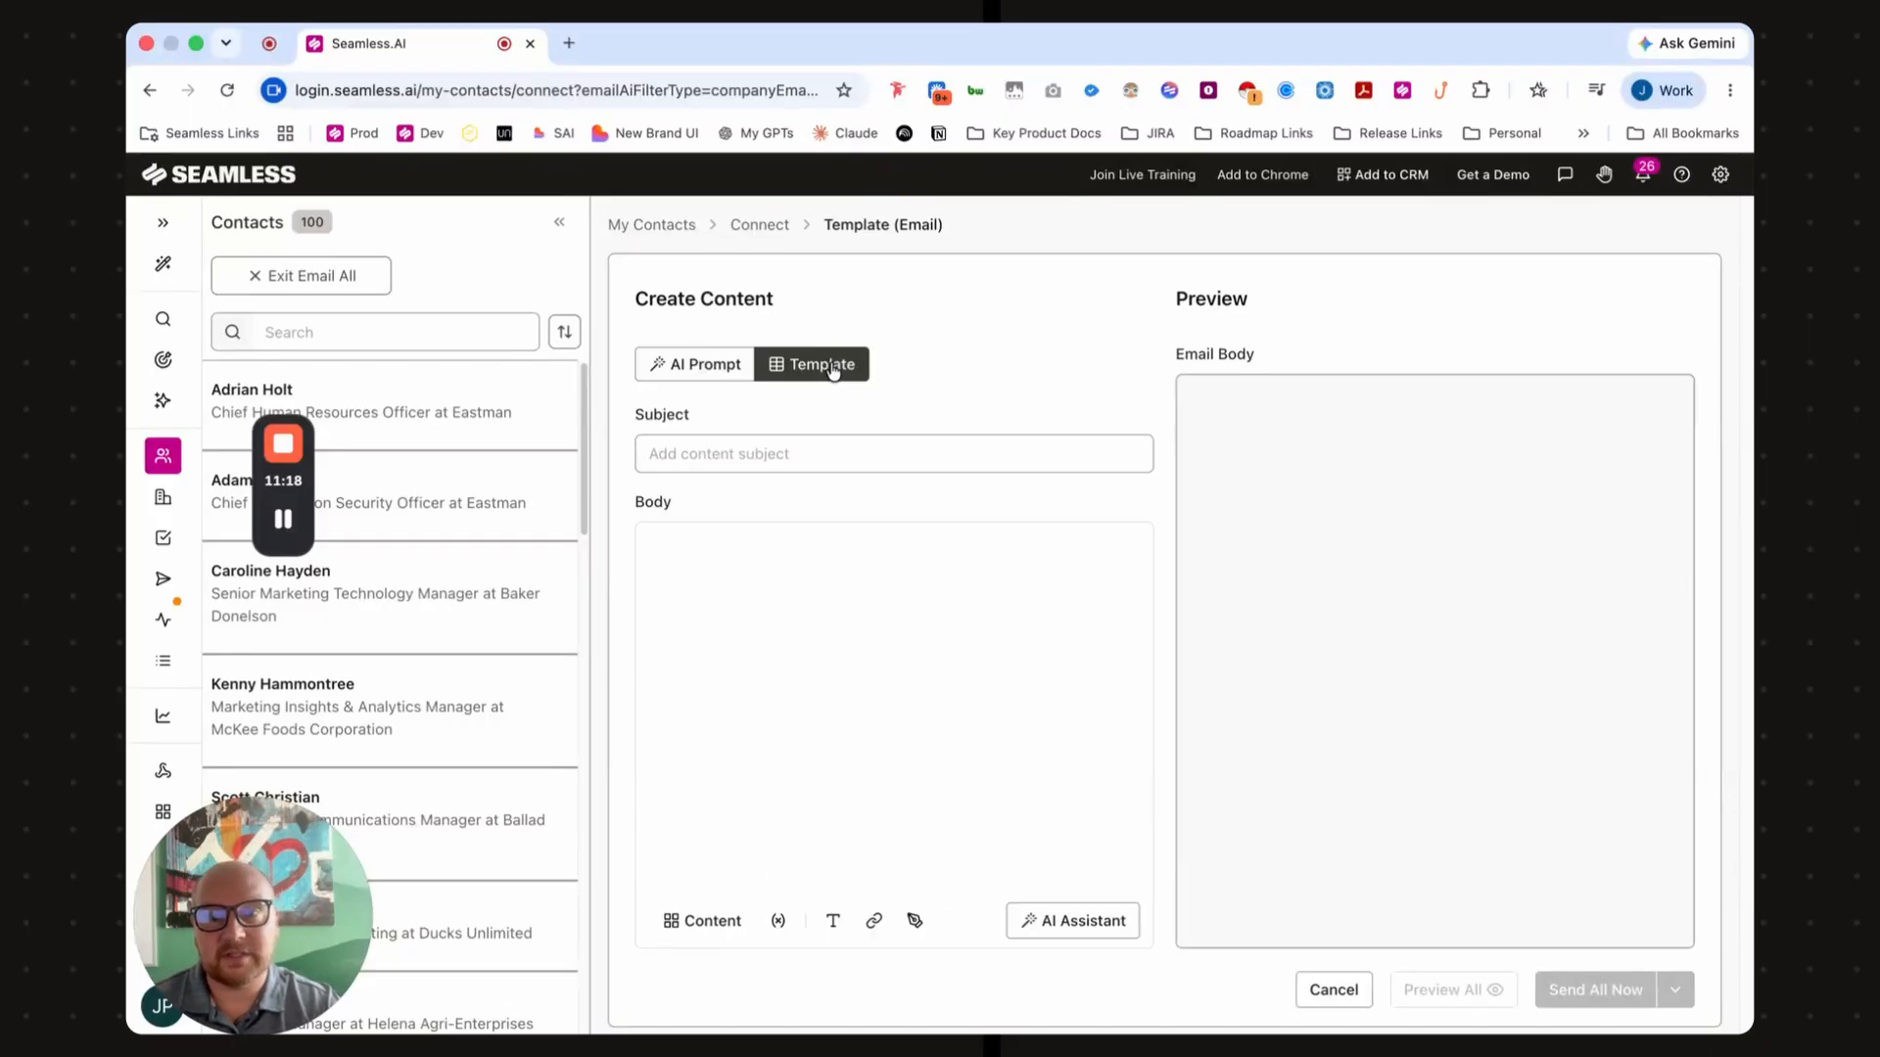
{"action": "left_click", "coordinate": [714, 925]}
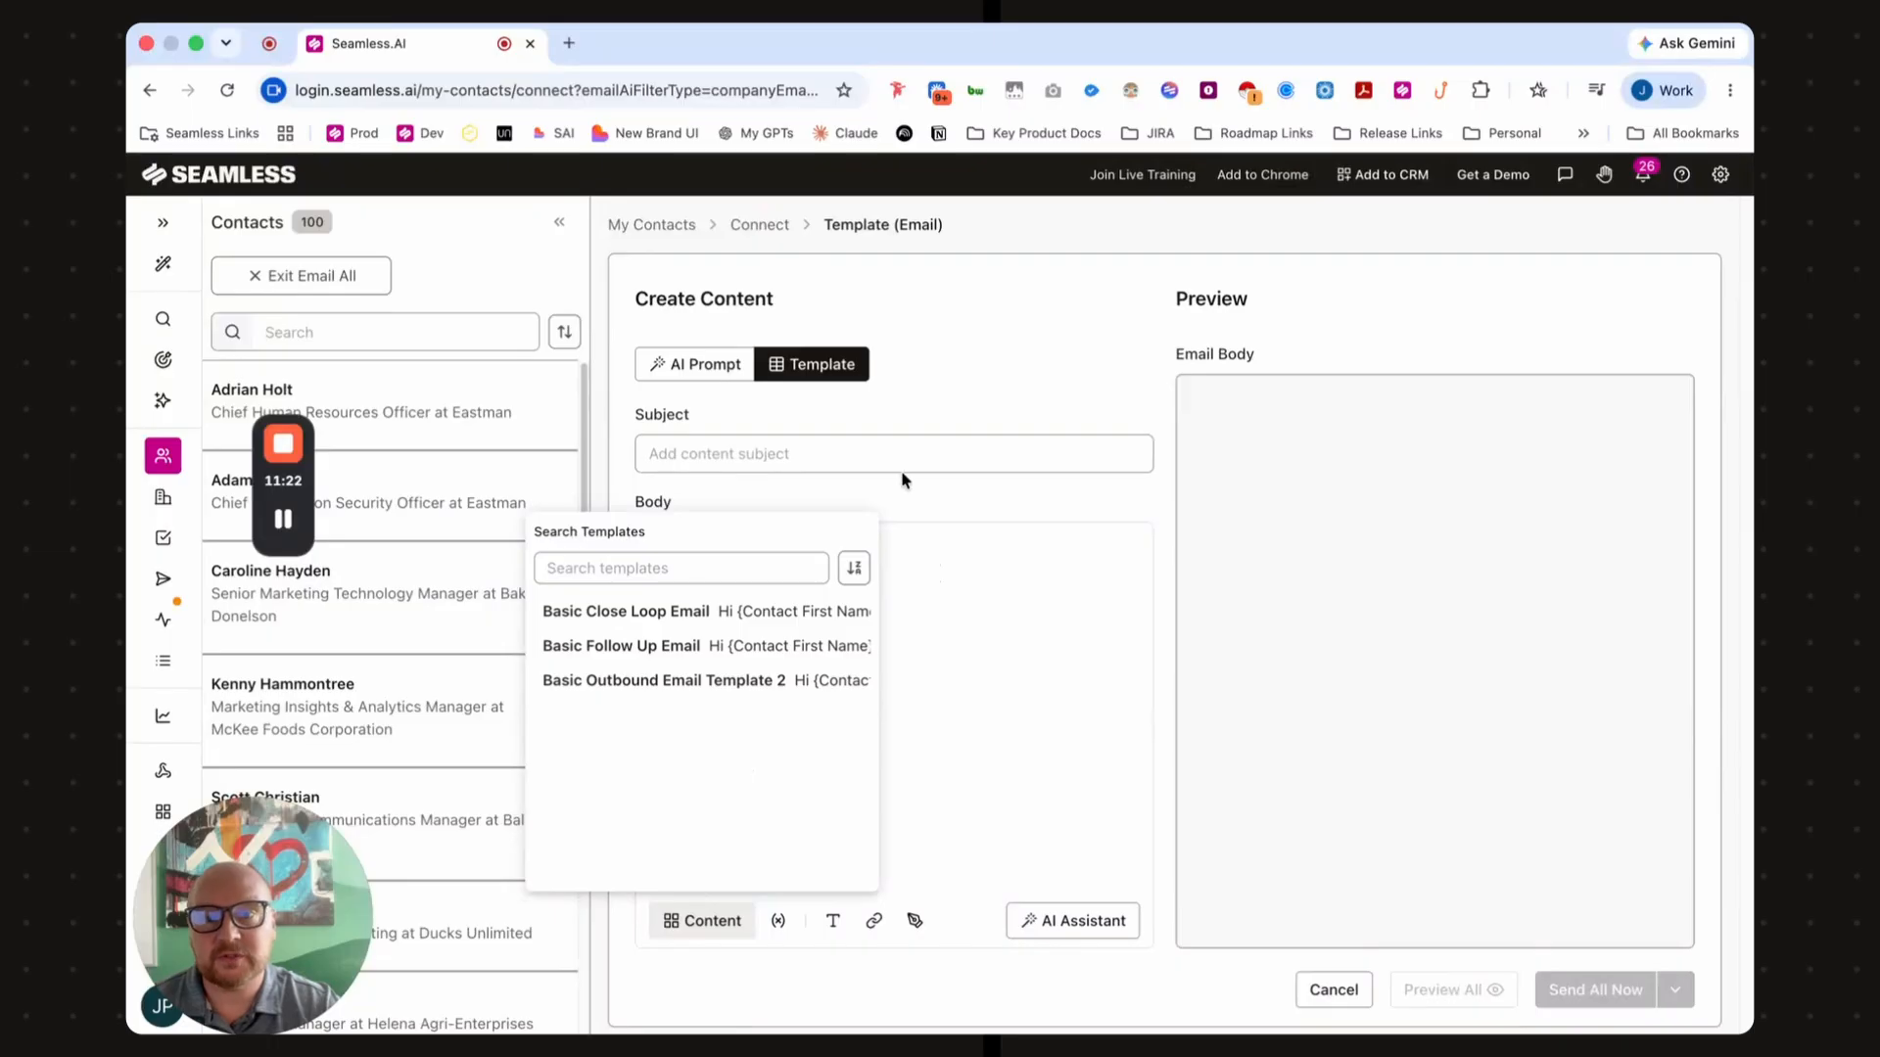
- Write the AI prompt "Create me a cold outbound email that is hyper personalized and showcases the value of my products to them"
{"action": "left_click", "coordinate": [692, 363]}
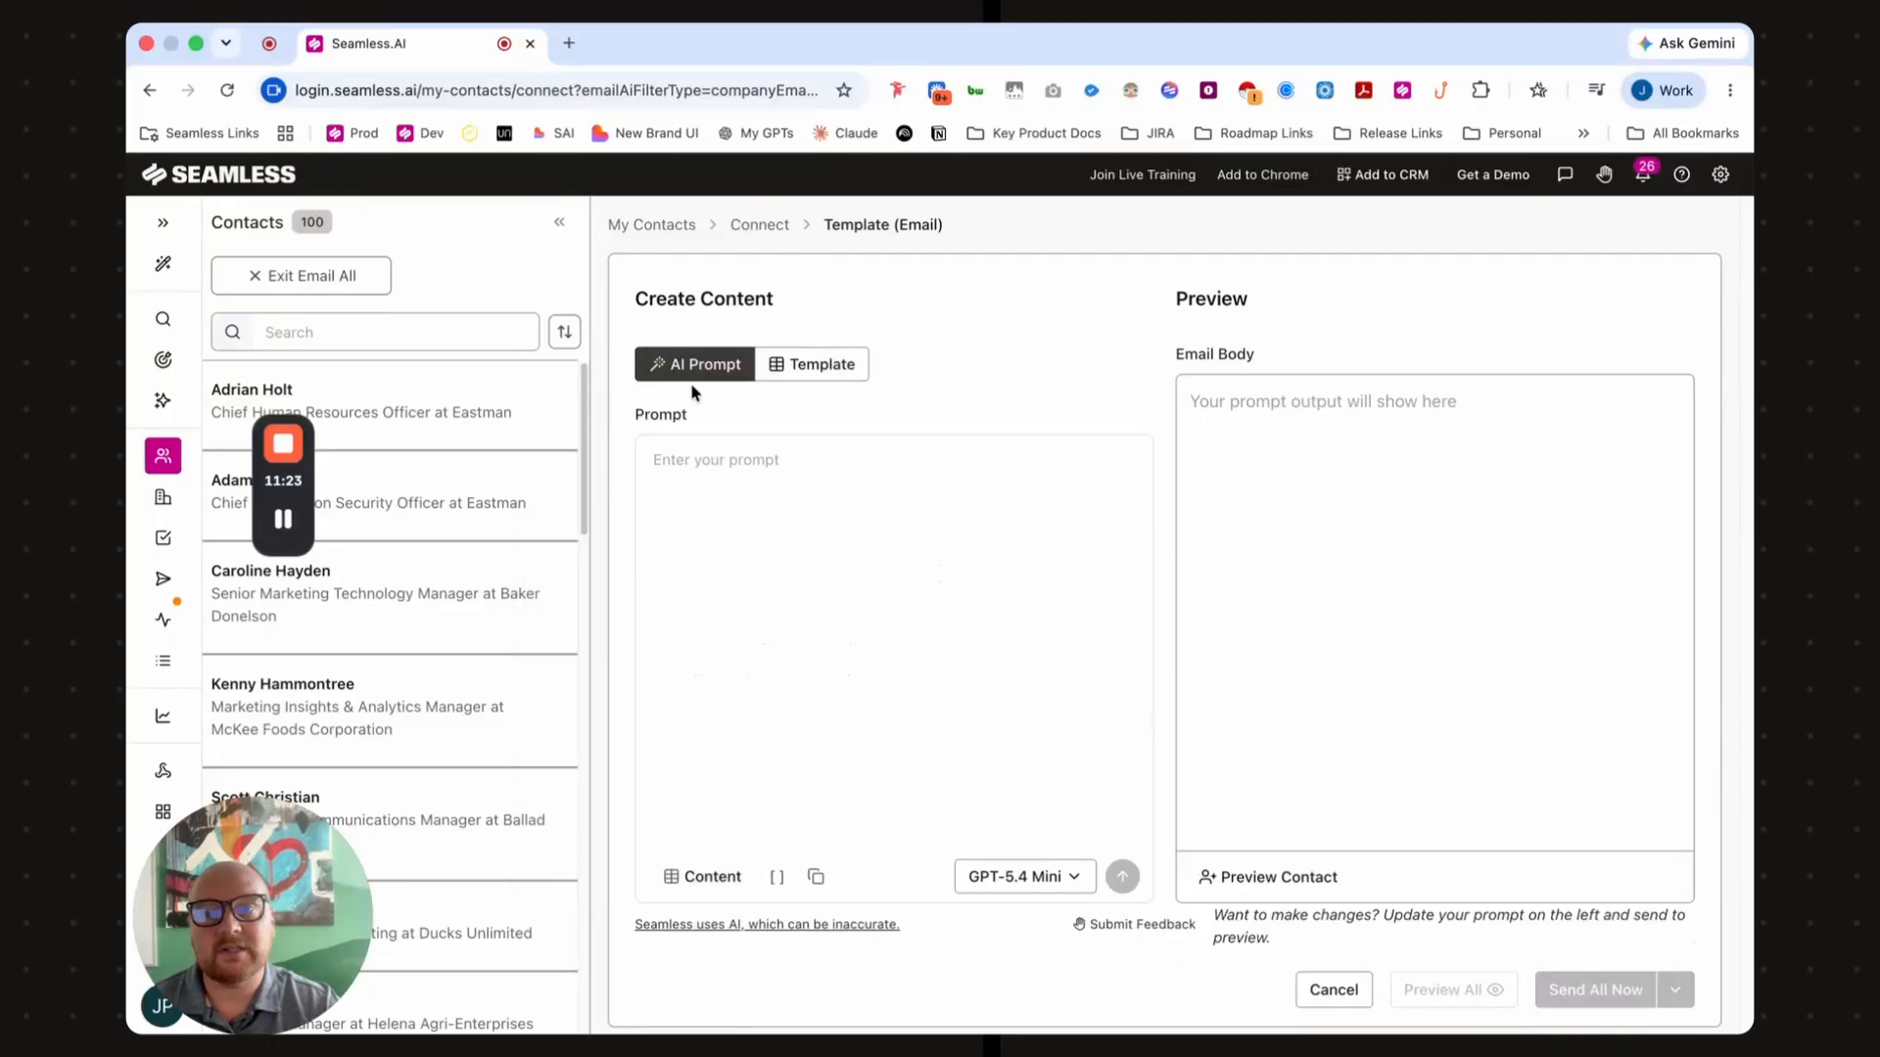
{"action": "left_click", "coordinate": [812, 463]}
{"action": "type", "text": "Create me "}
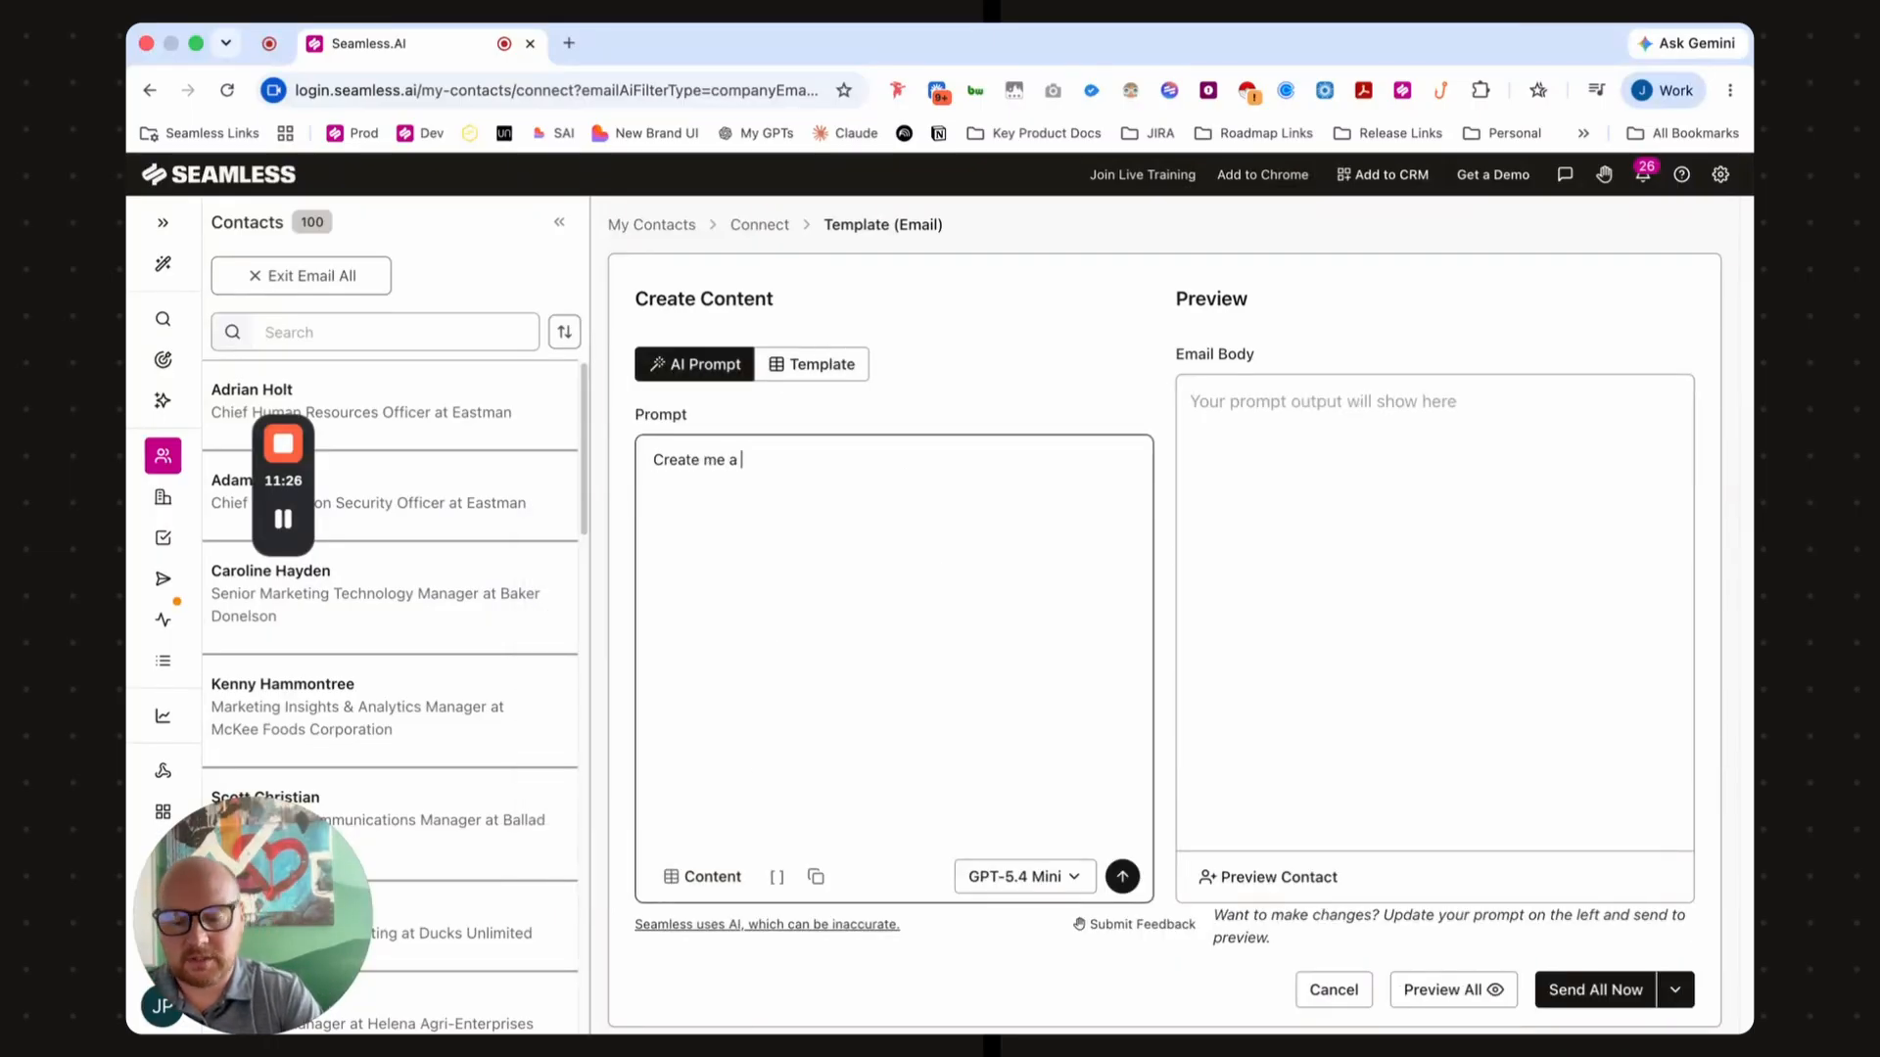
{"action": "type", "text": "a cold out"}
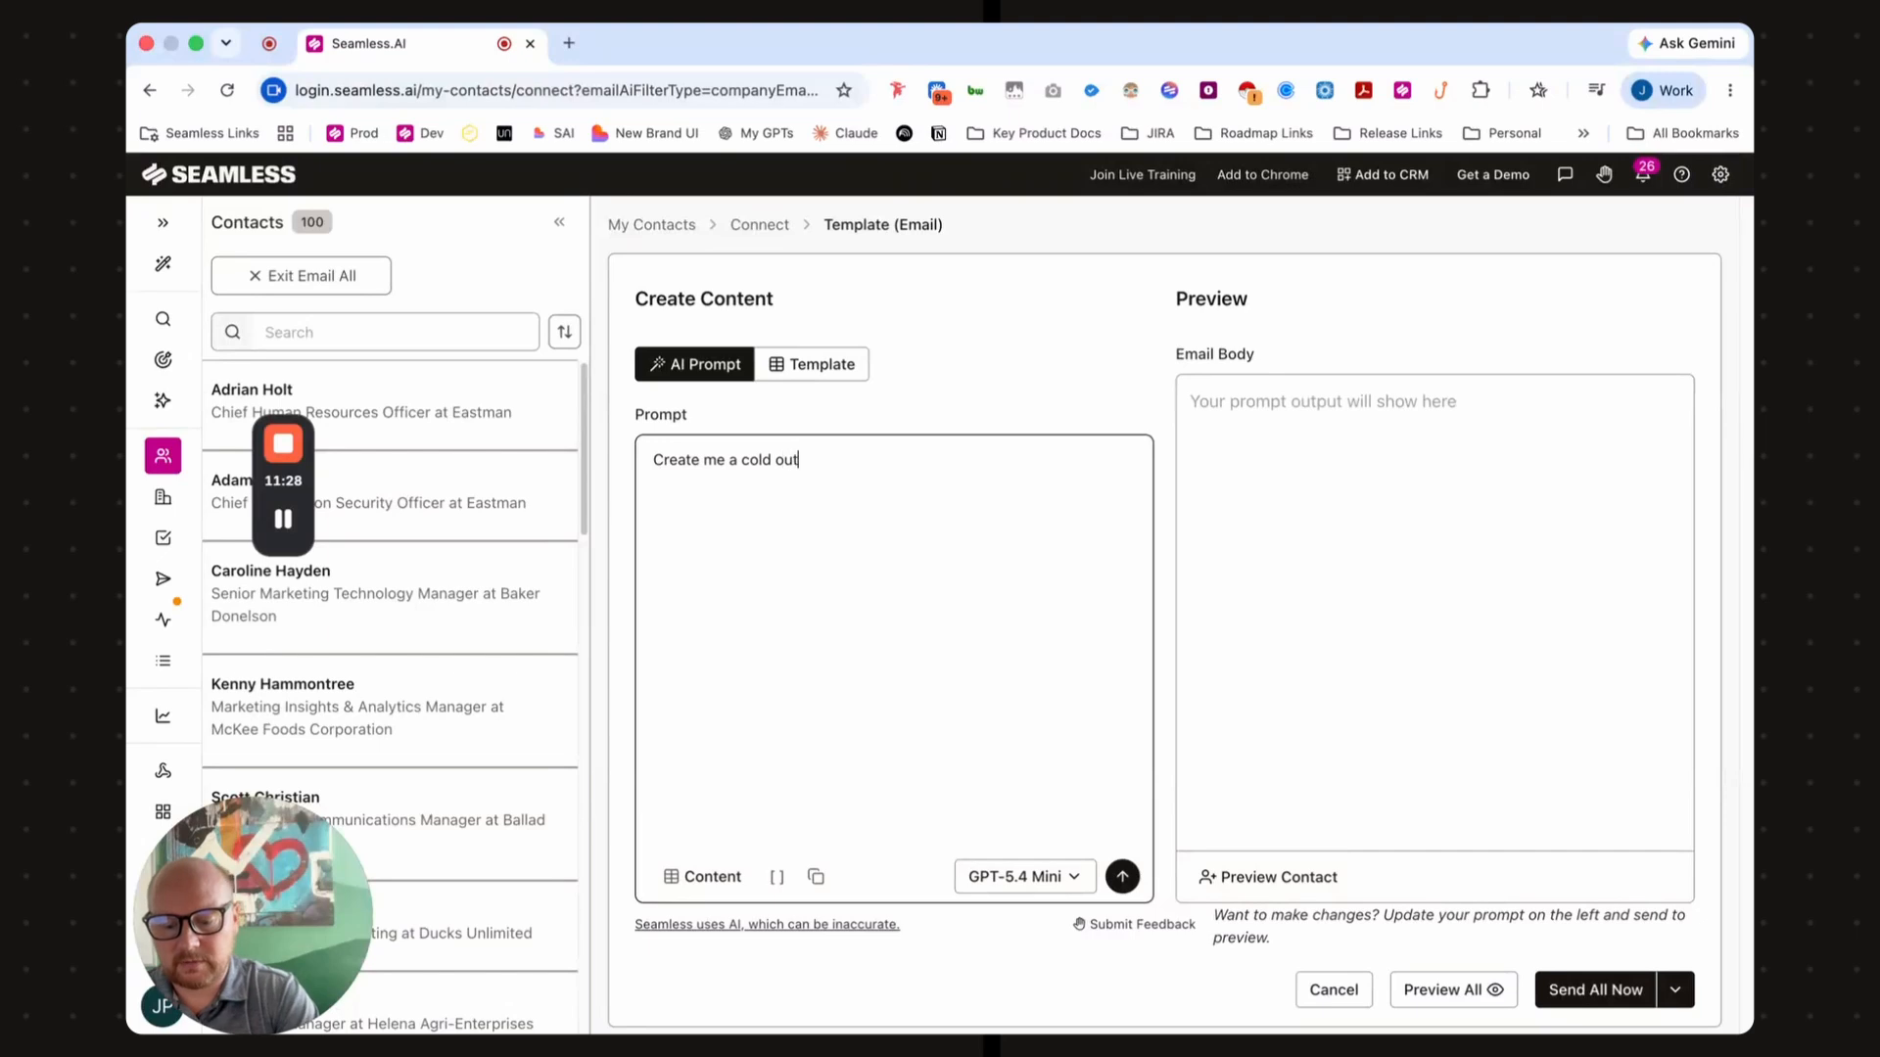
{"action": "type", "text": "bound email that "}
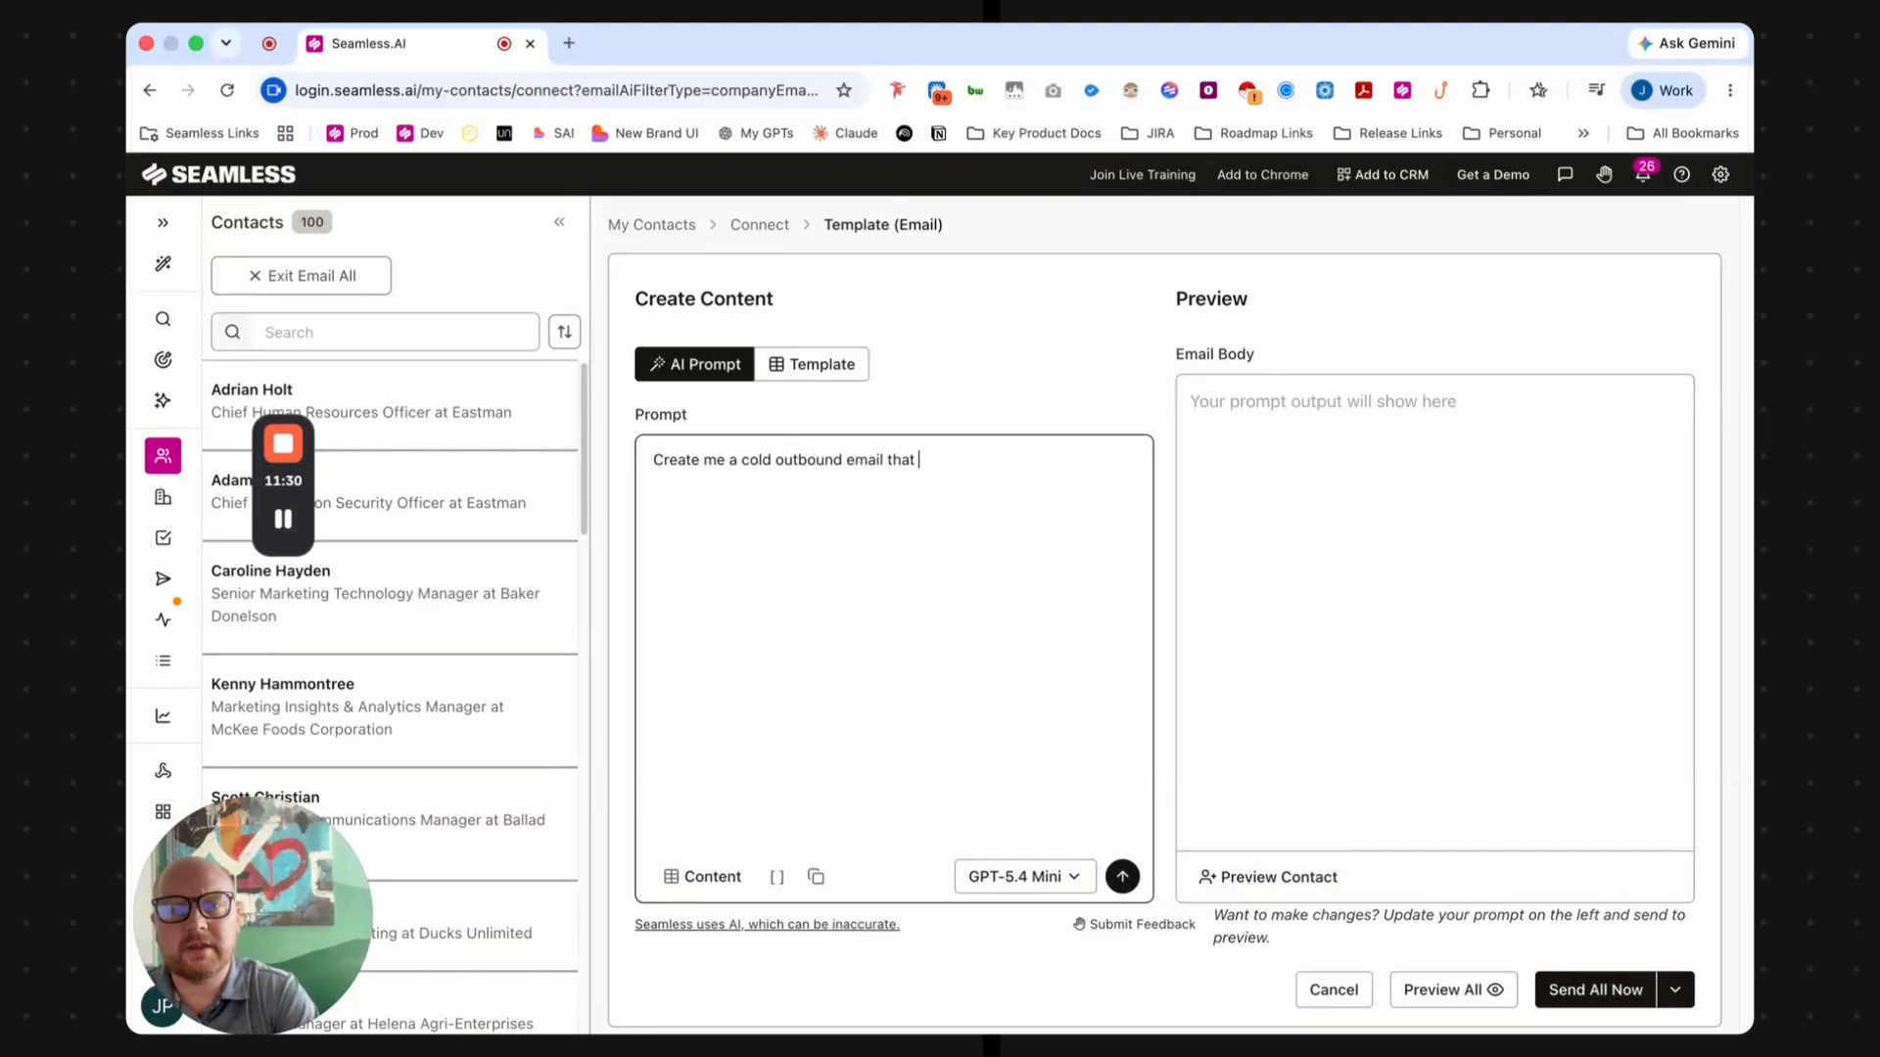
{"action": "type", "text": "is "}
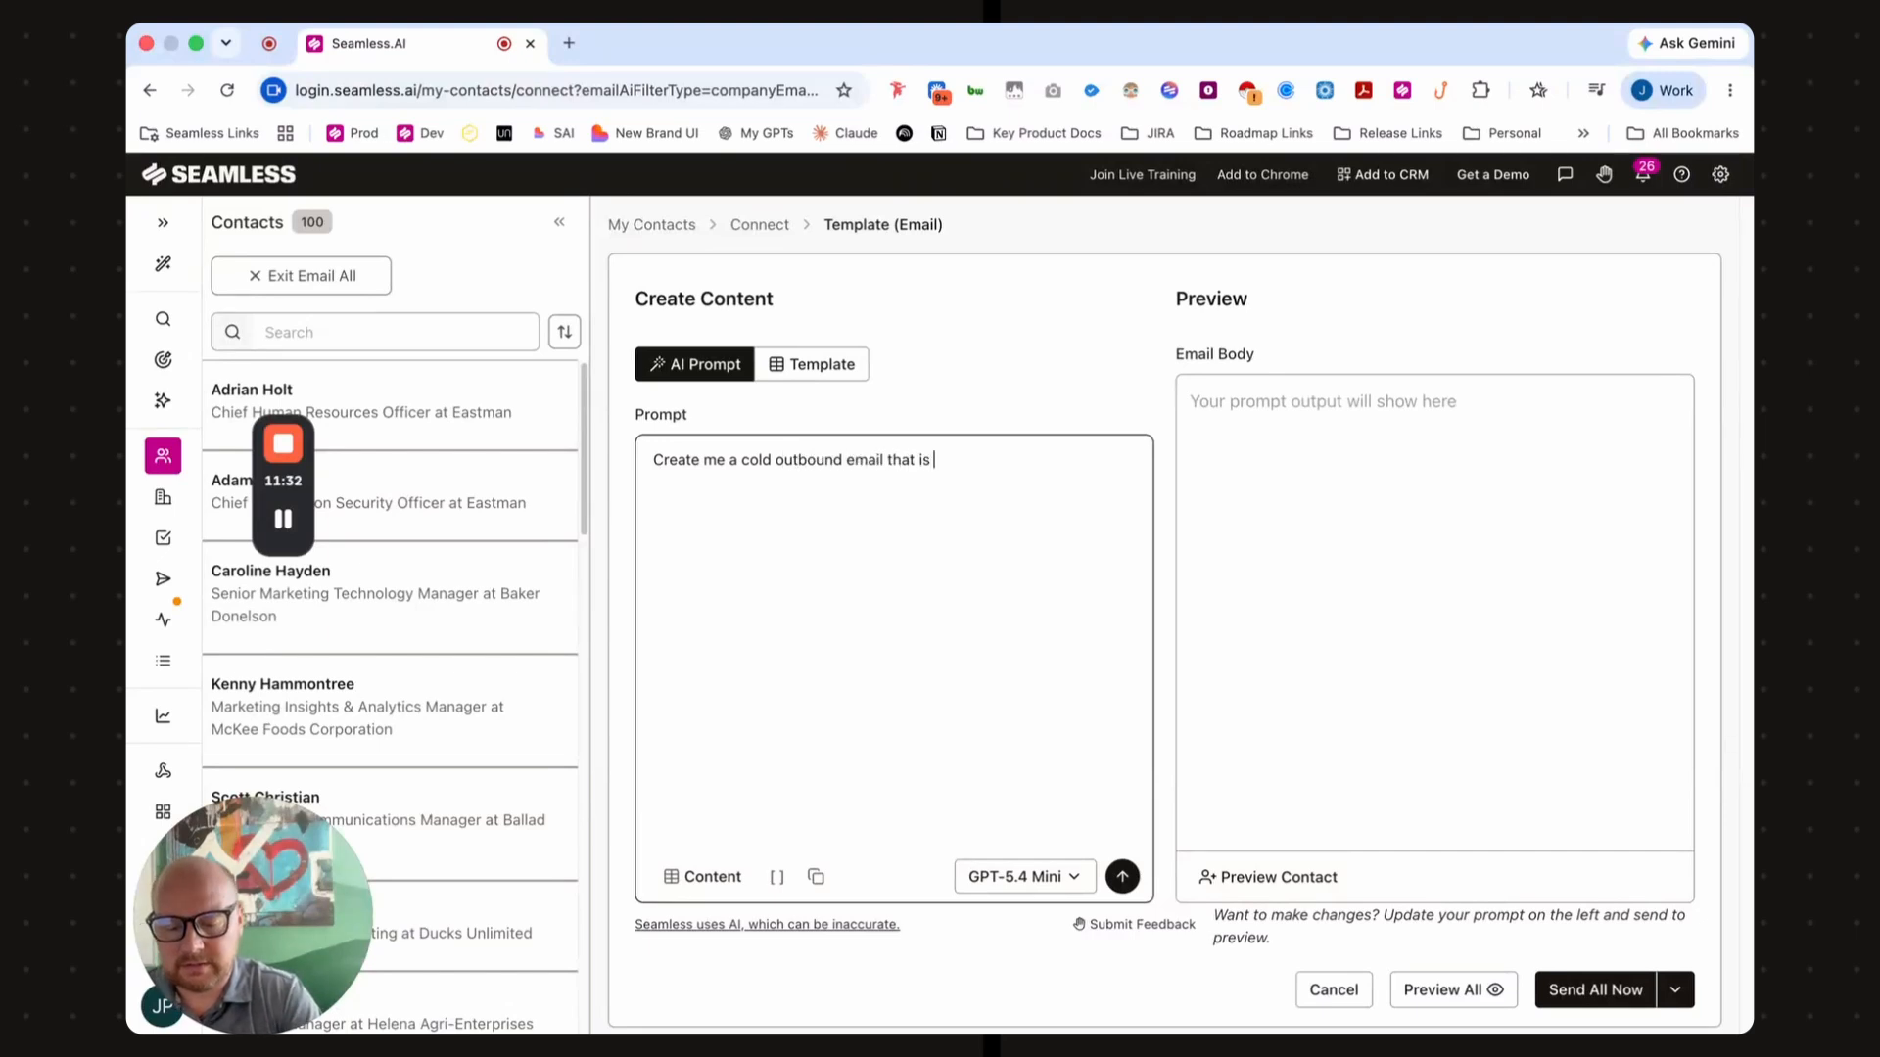
{"action": "type", "text": "hyper psrso"}
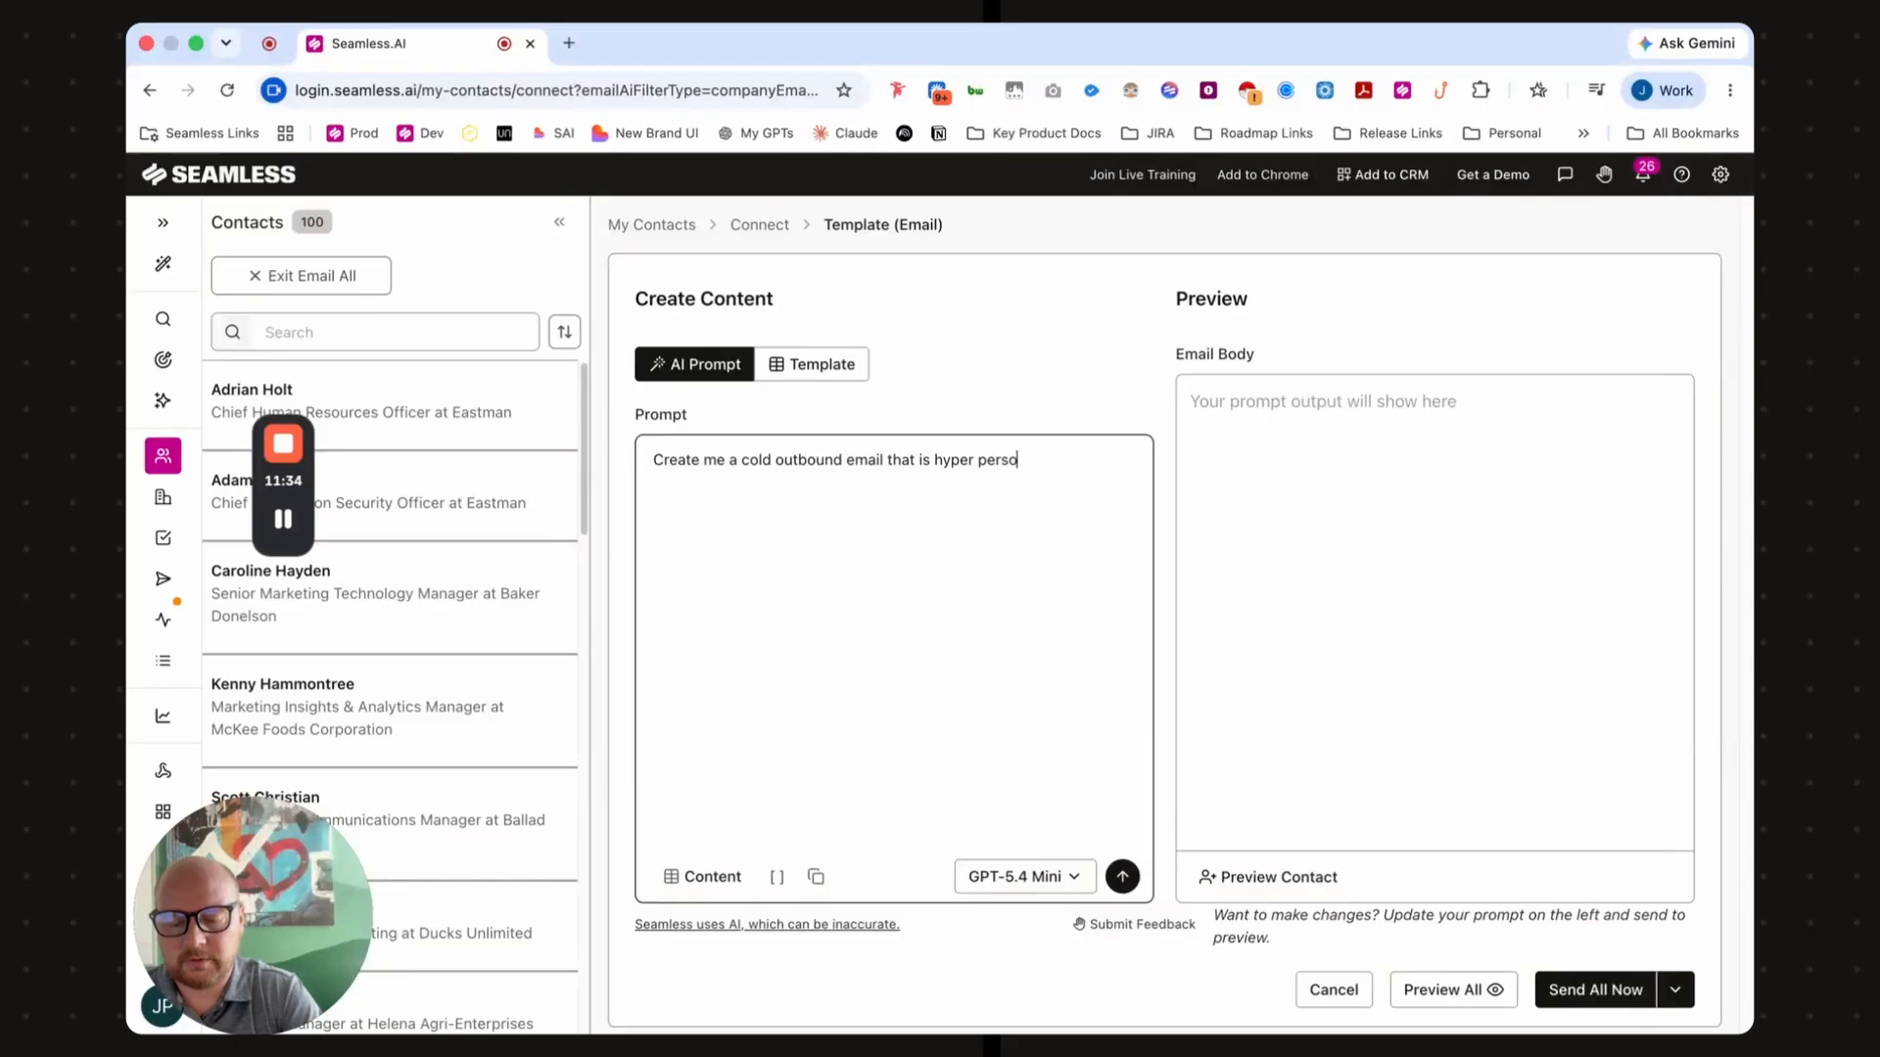
{"action": "type", "text": "nalized and"}
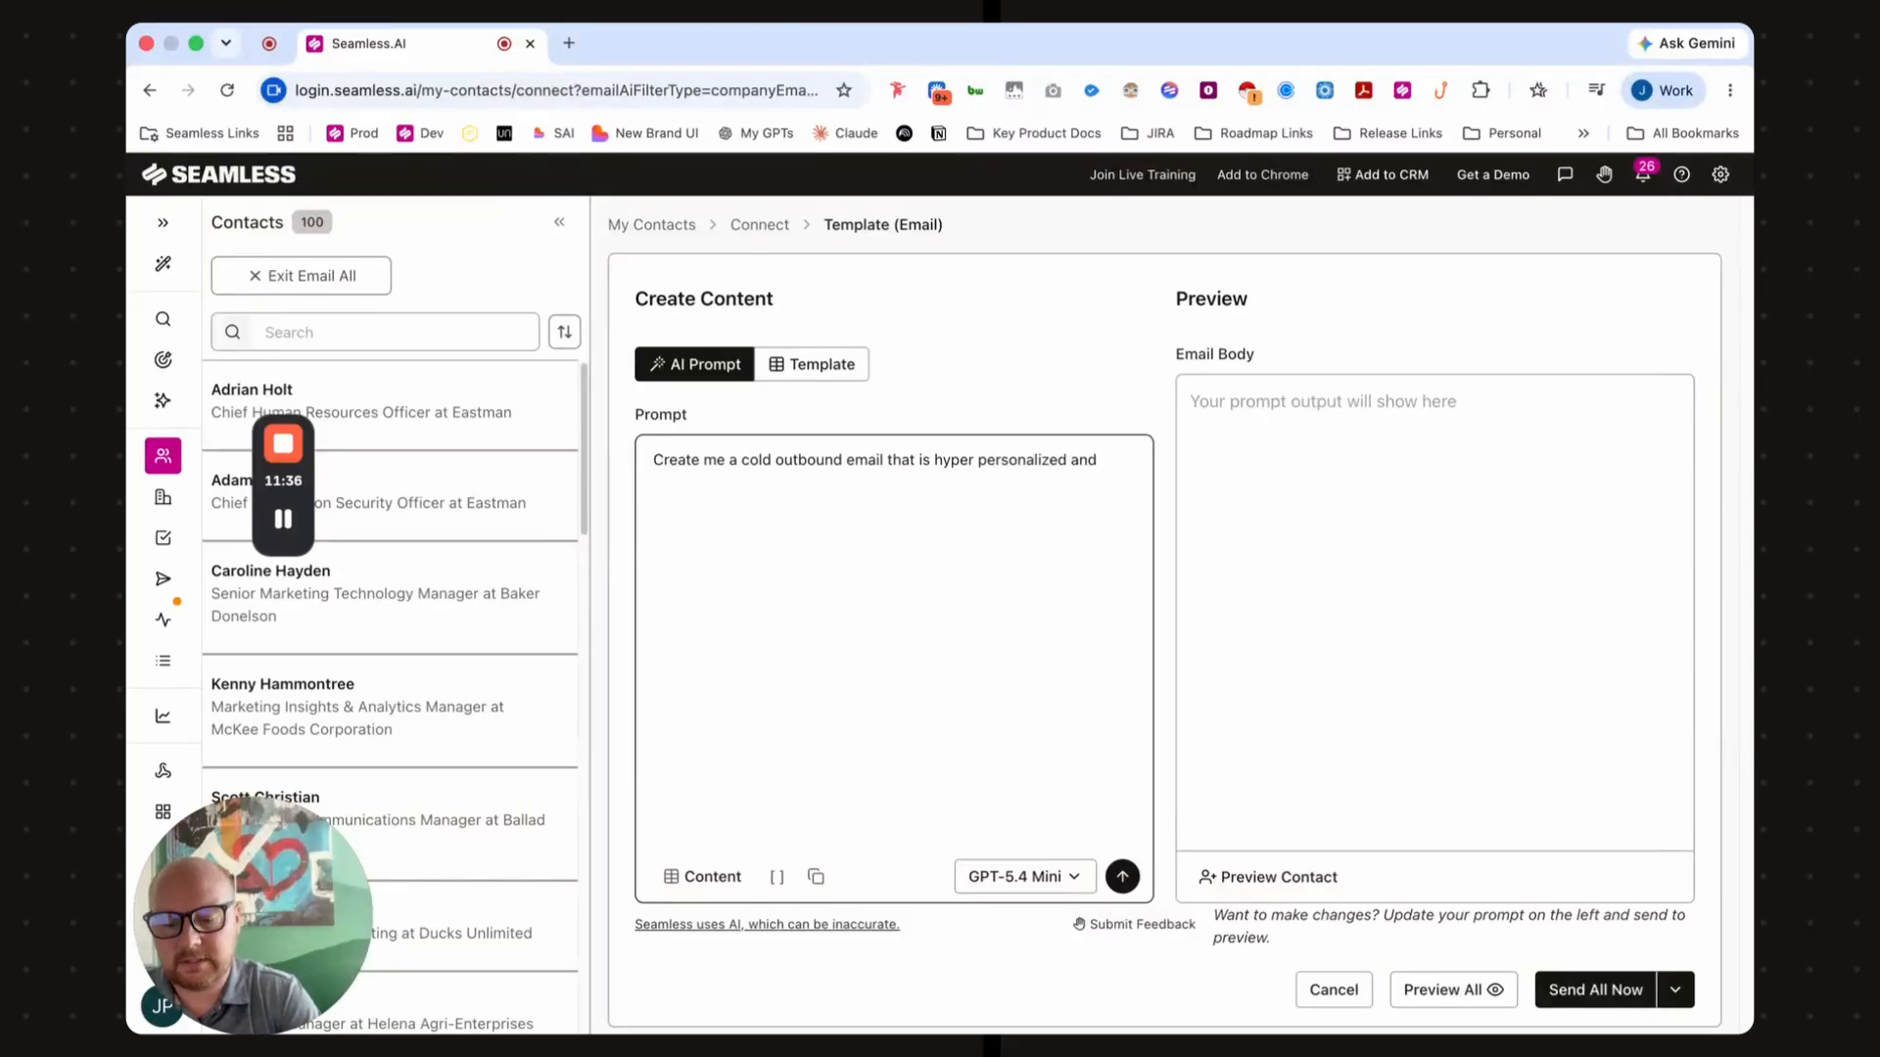
{"action": "type", "text": " showcases "}
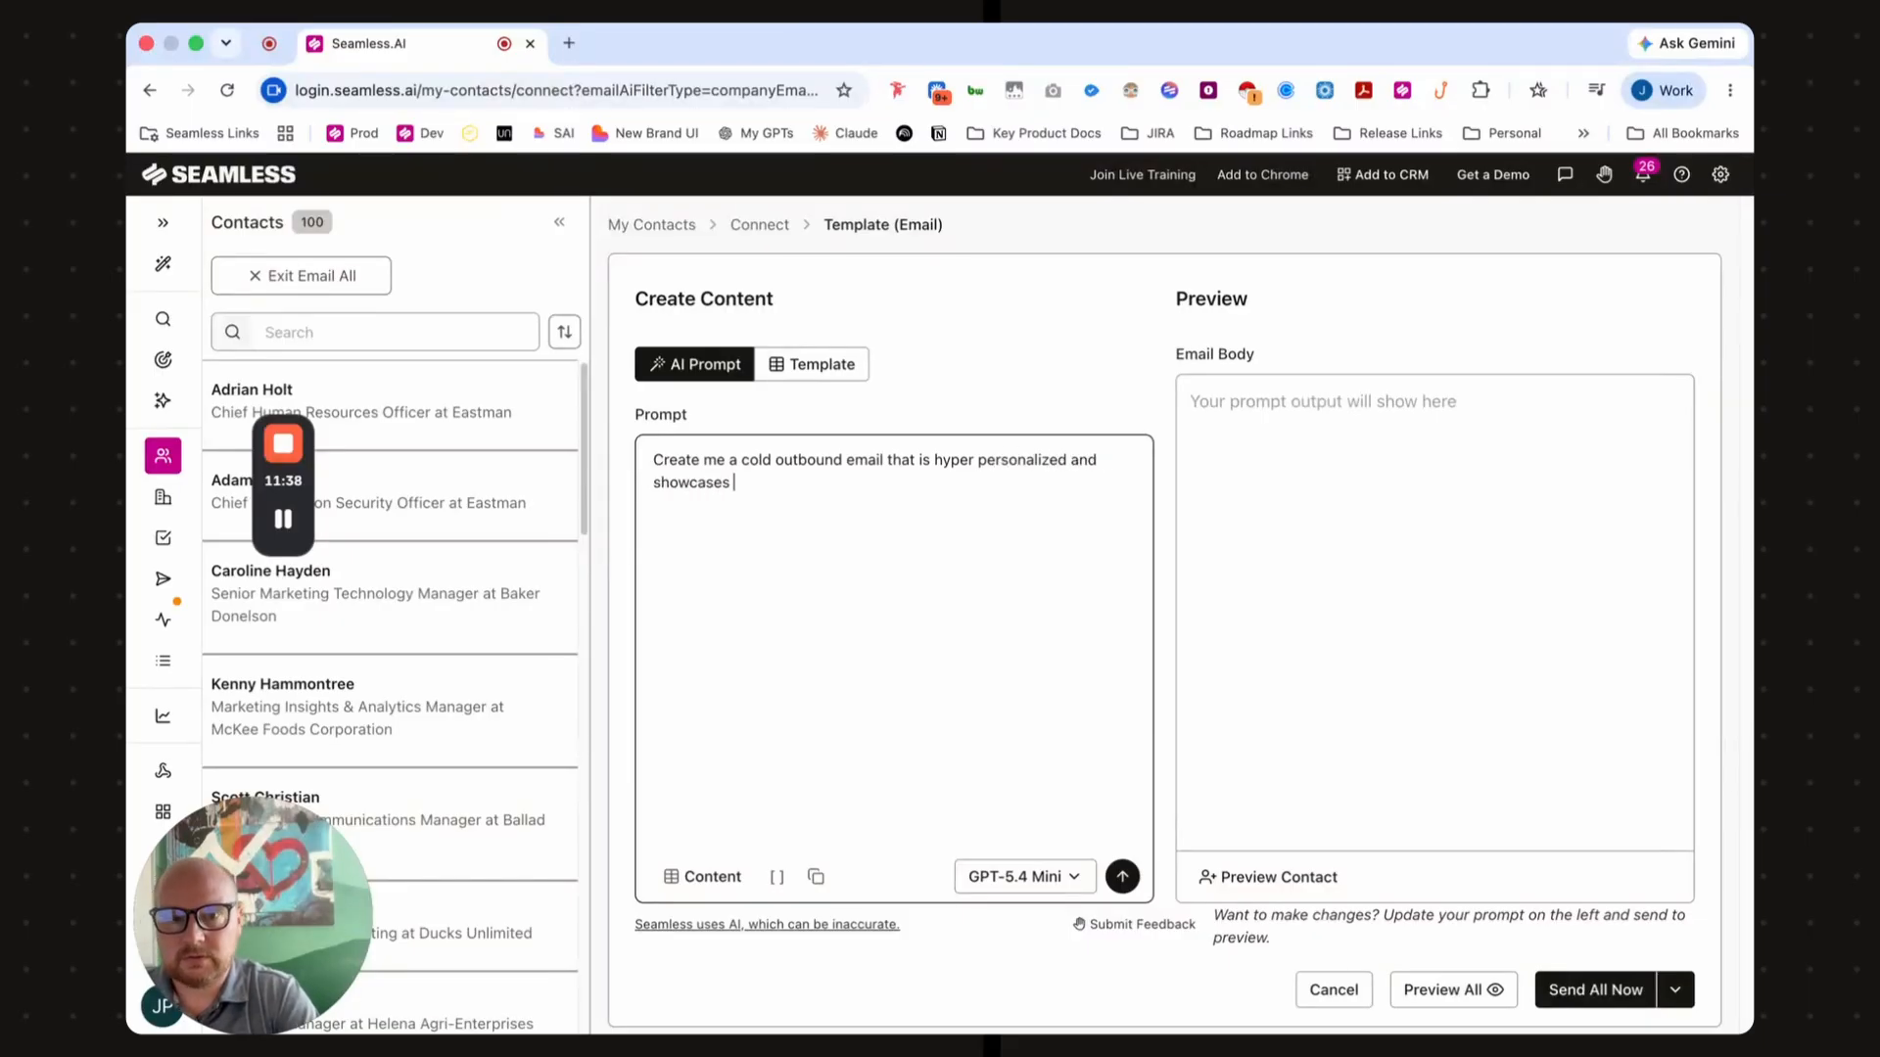
{"action": "type", "text": "the value of "}
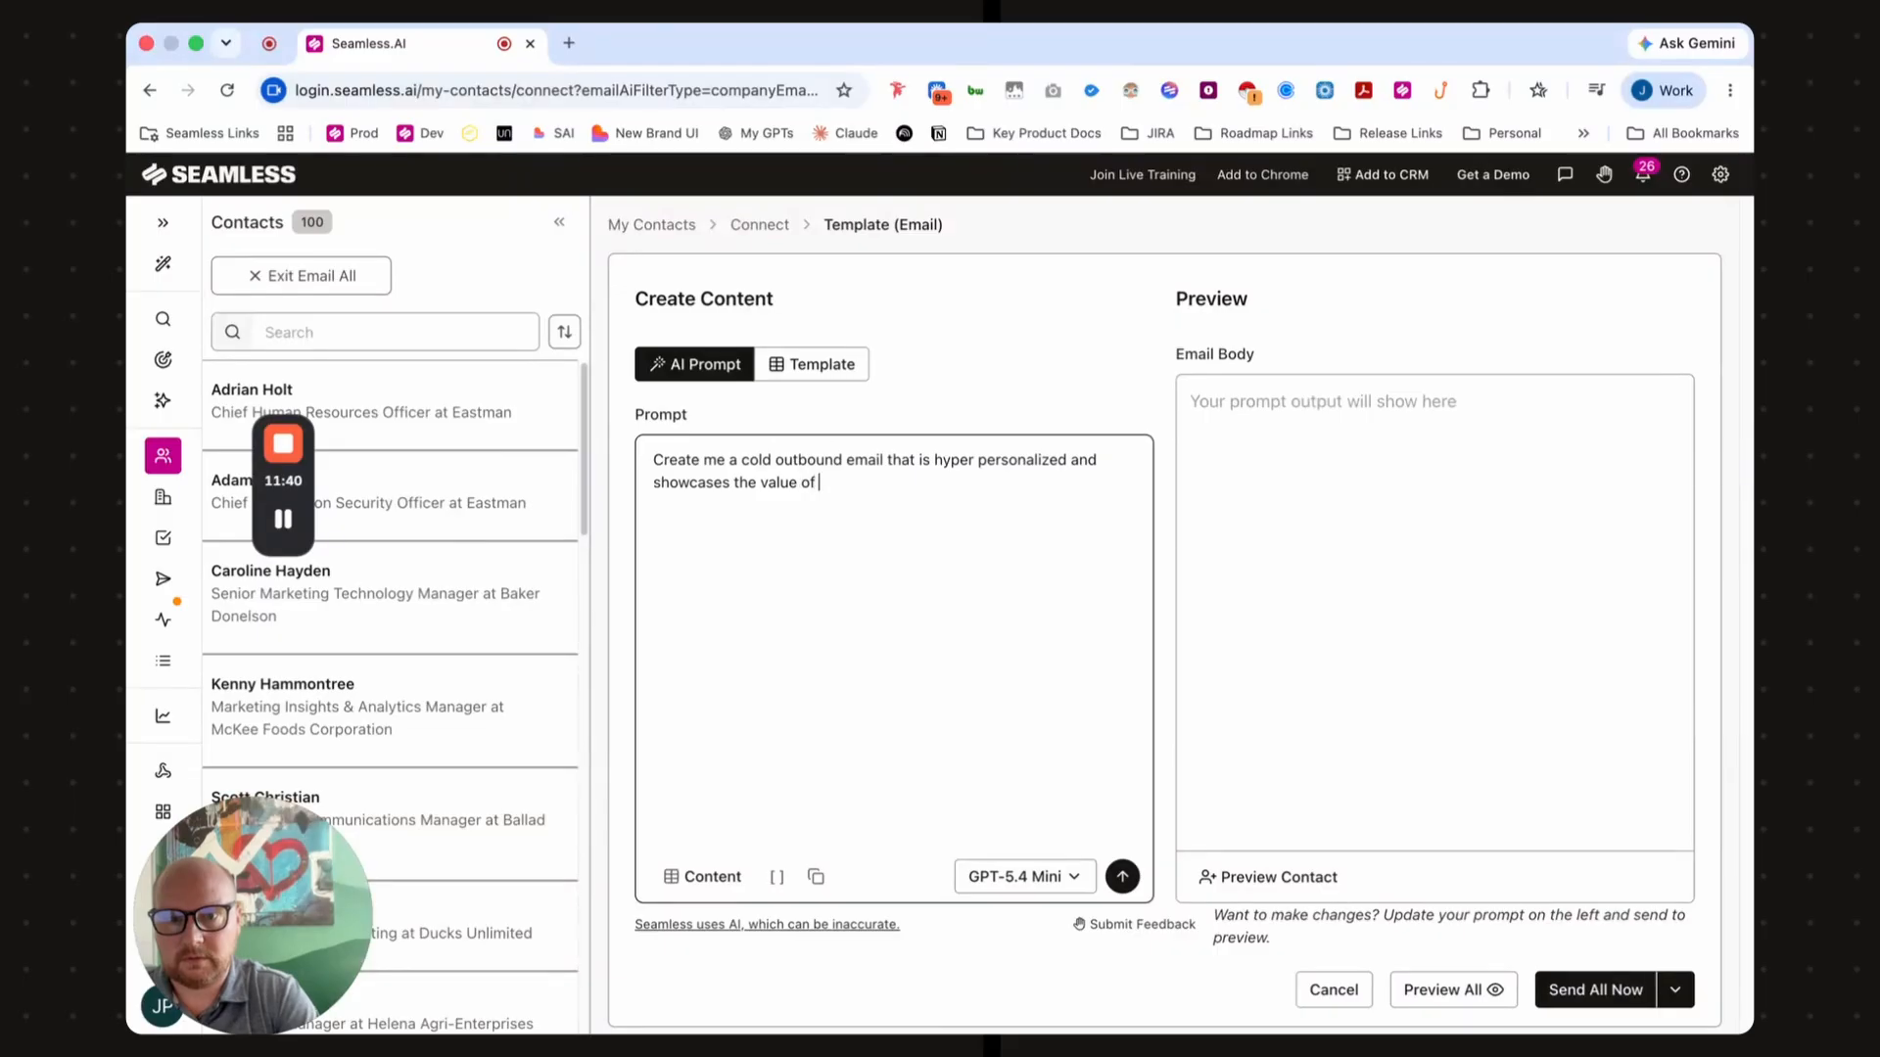
{"action": "type", "text": "my products to them"}
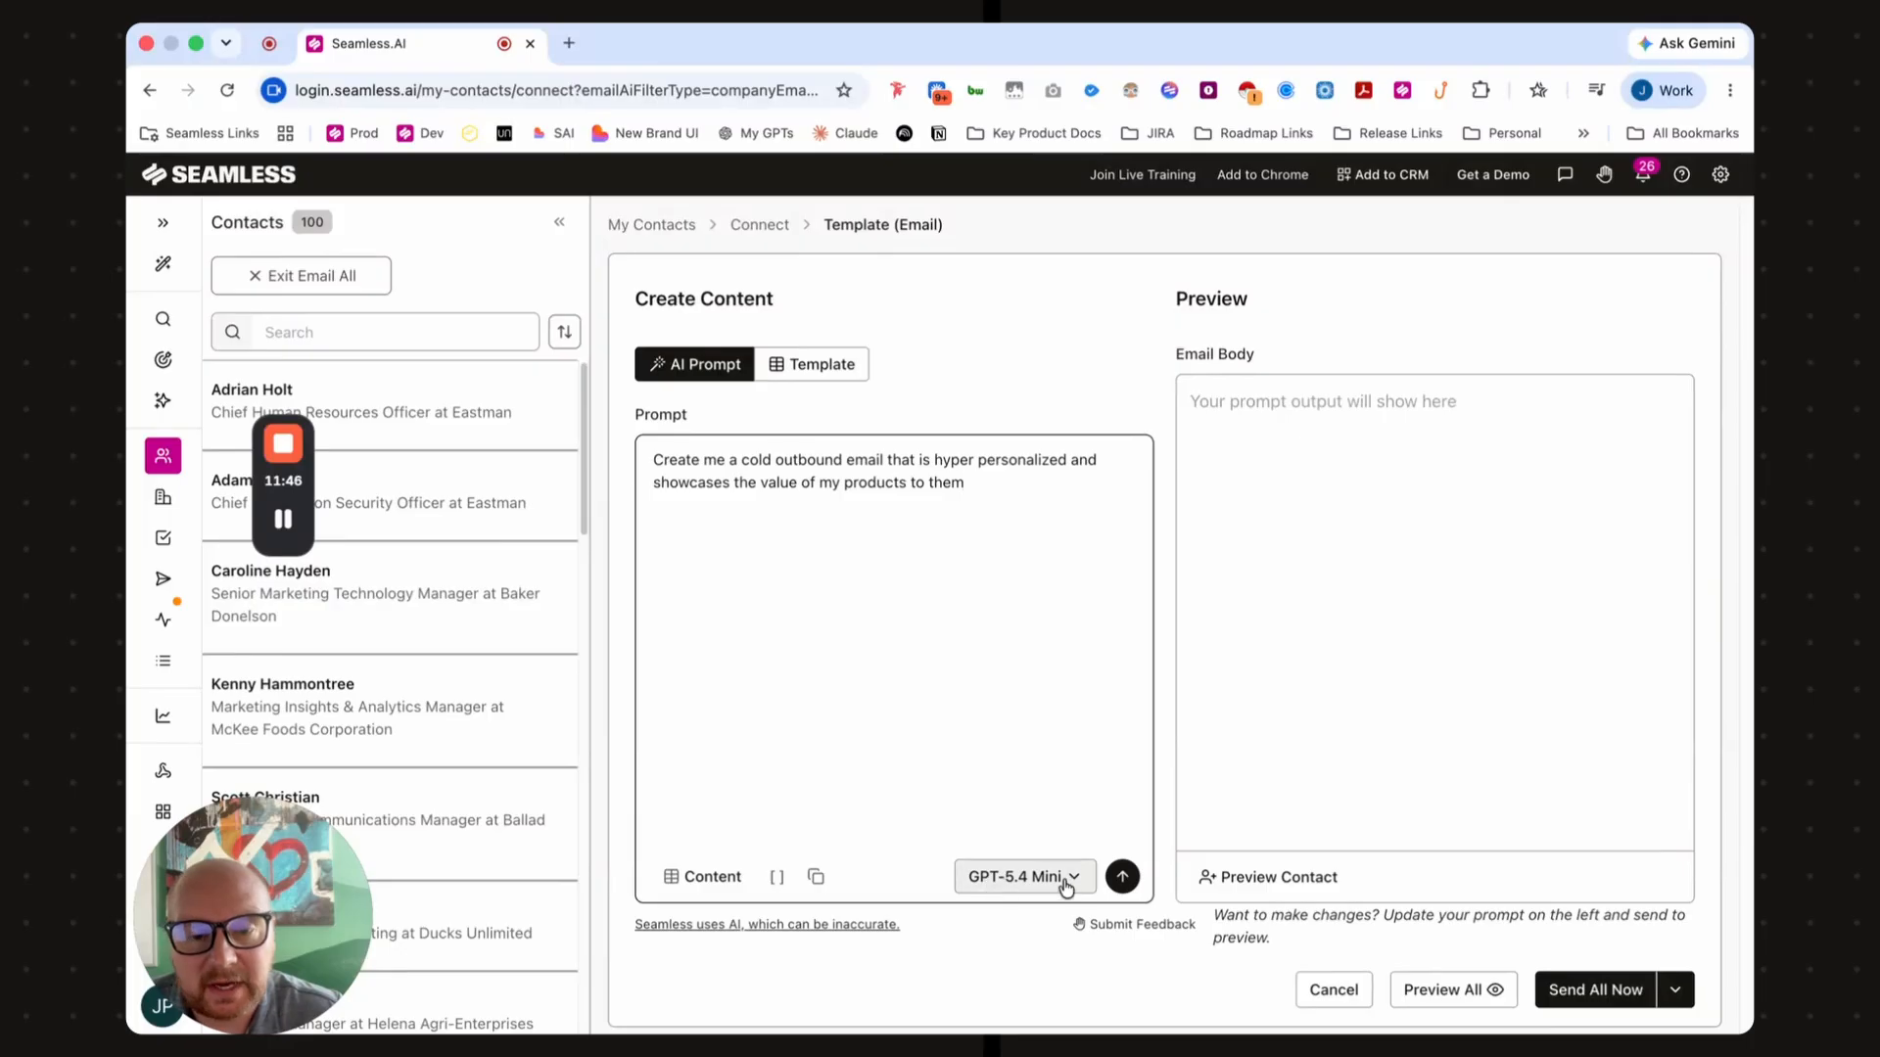
- Check the available AI models, generate the email preview with GPT-5.4 Mini, and read through the message and its signature
{"action": "left_click", "coordinate": [1028, 878]}
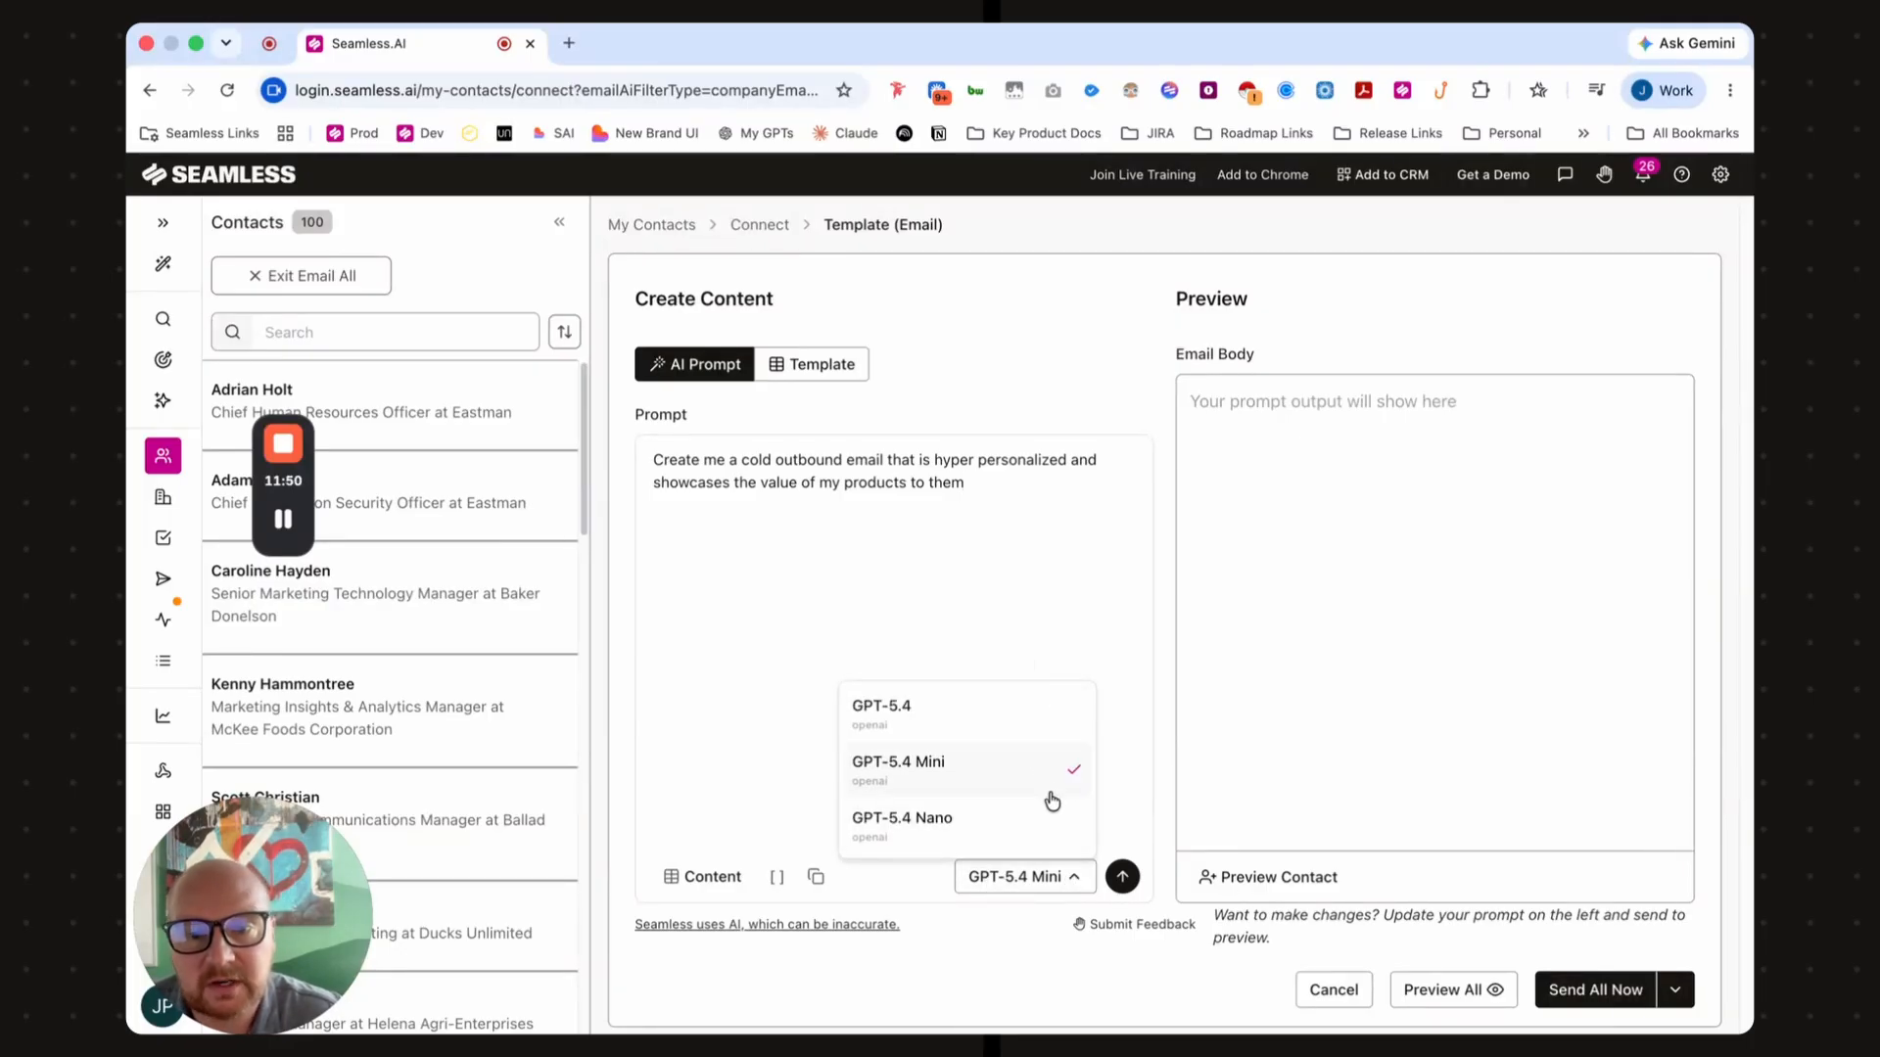
{"action": "left_click", "coordinate": [1123, 660]}
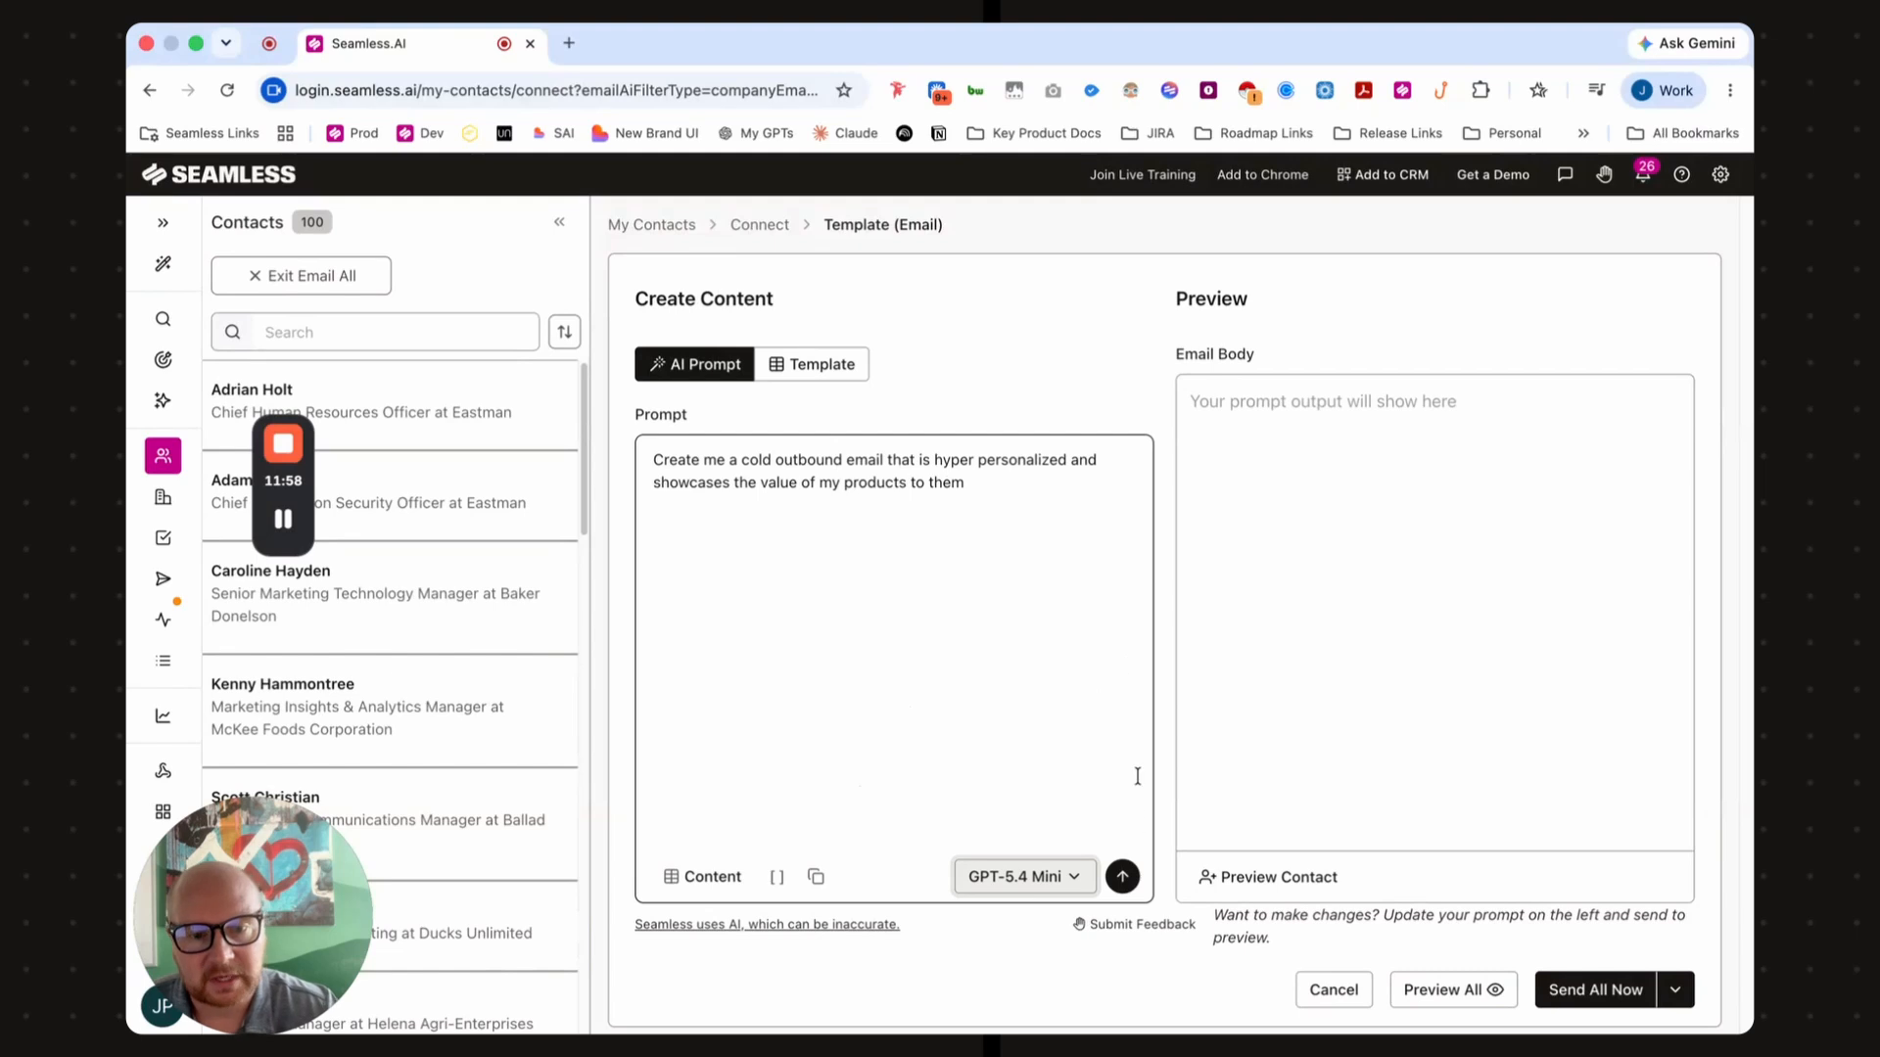
{"action": "left_click", "coordinate": [1123, 877]}
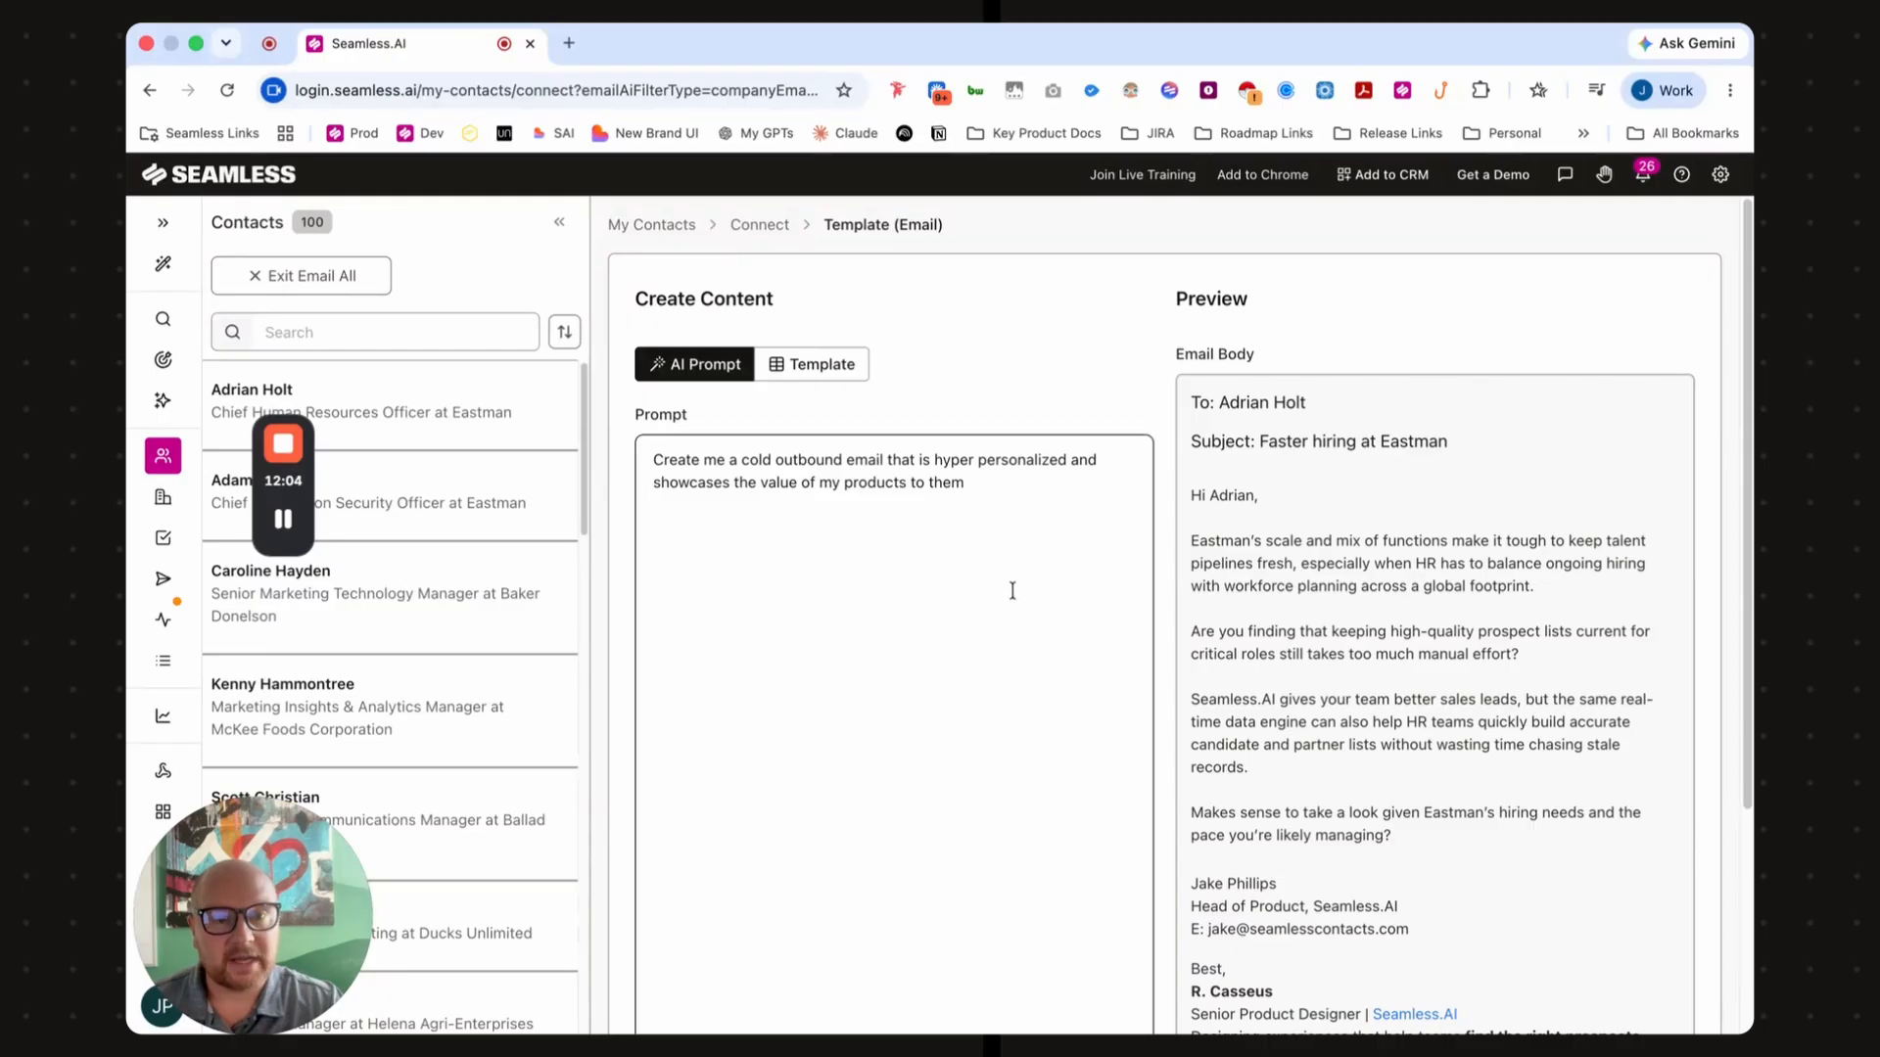
{"action": "scroll", "coordinate": [1472, 571], "scroll_direction": "down", "scroll_amount": 1}
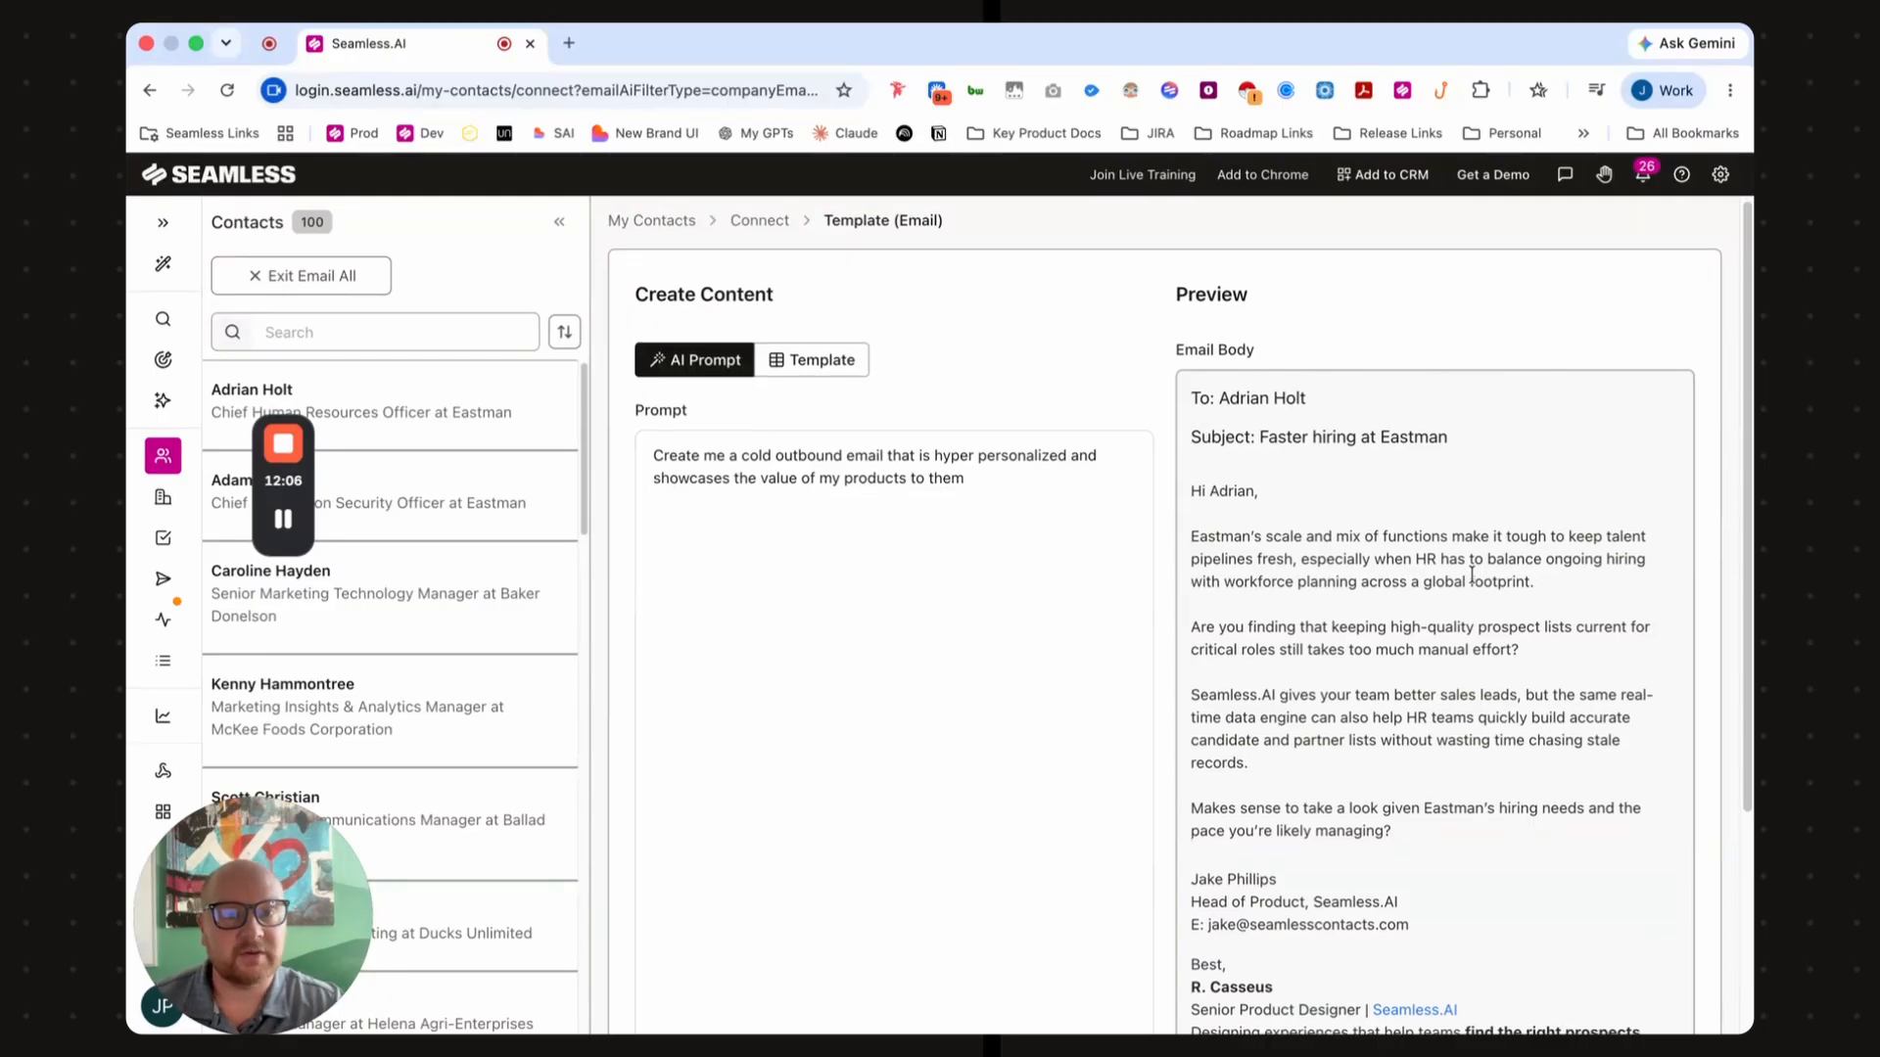
{"action": "scroll", "coordinate": [1471, 575], "scroll_direction": "down", "scroll_amount": 5}
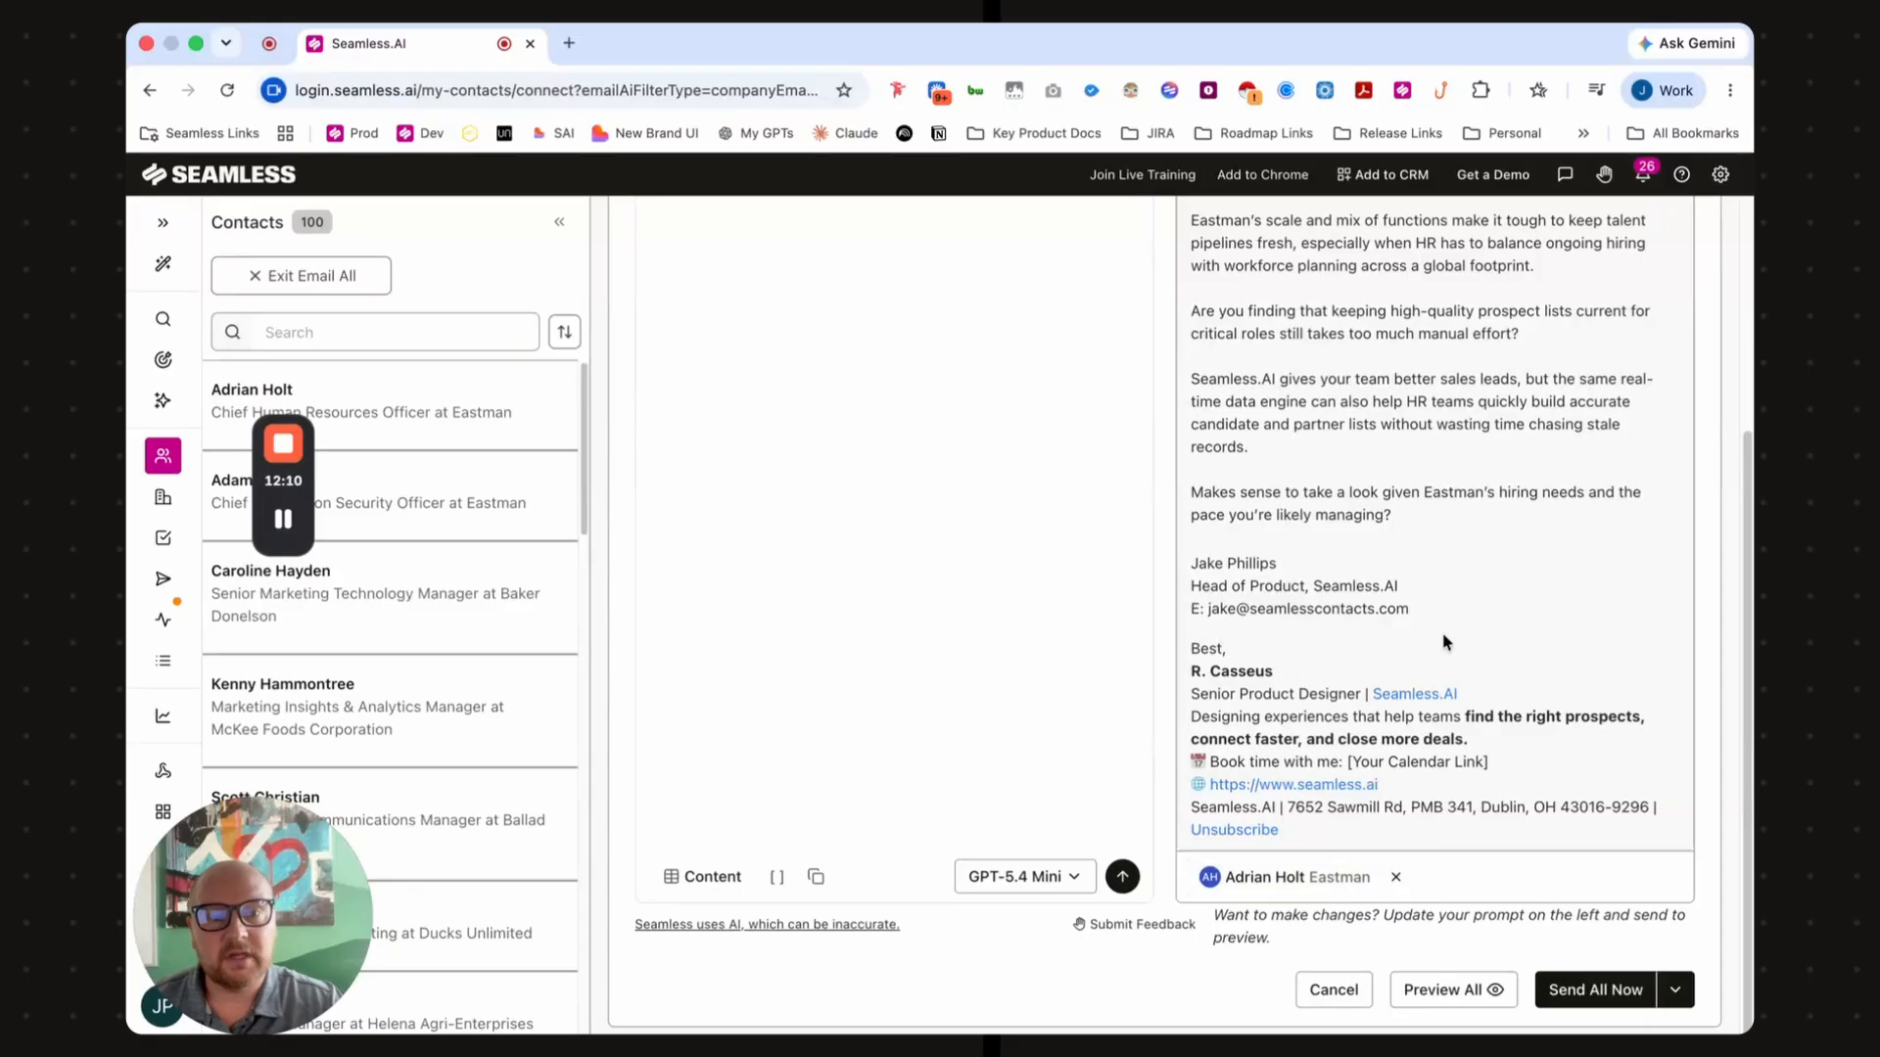
{"action": "scroll", "coordinate": [1446, 638], "scroll_direction": "up", "scroll_amount": 6}
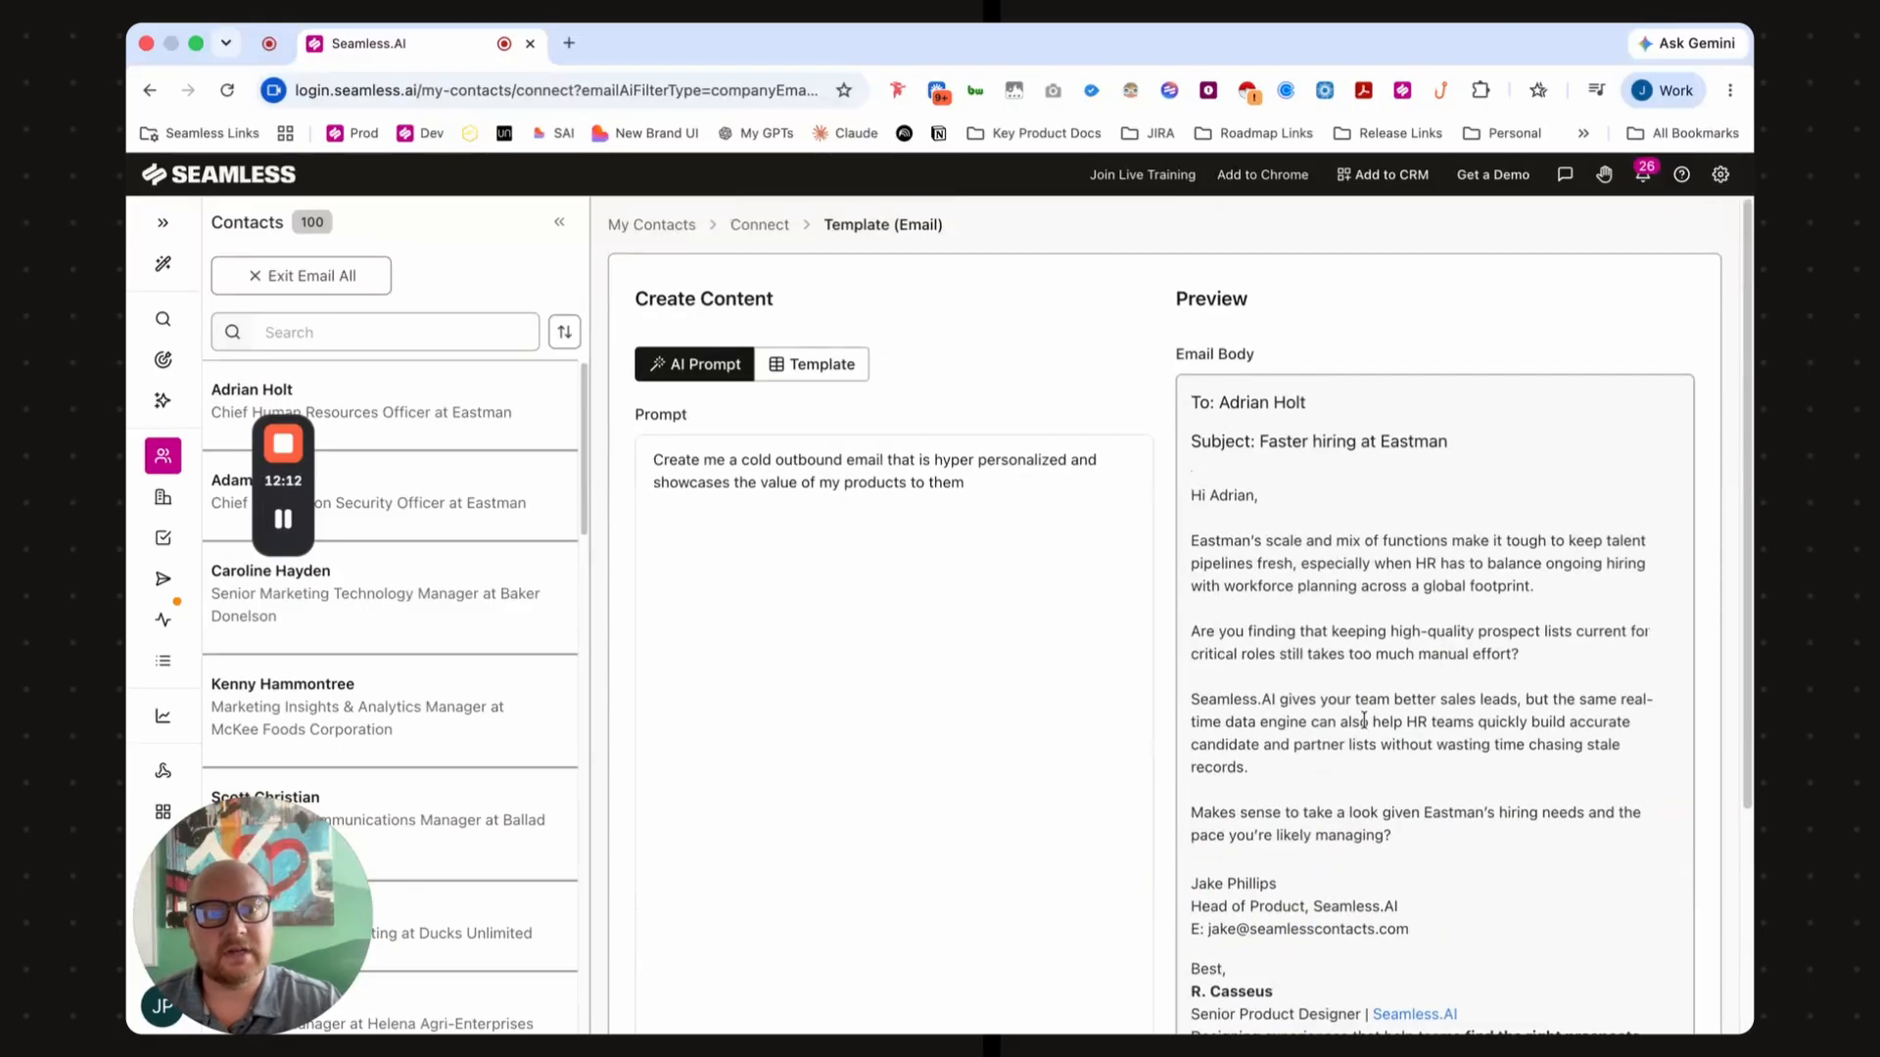
{"action": "scroll", "coordinate": [1371, 715], "scroll_direction": "down", "scroll_amount": 5}
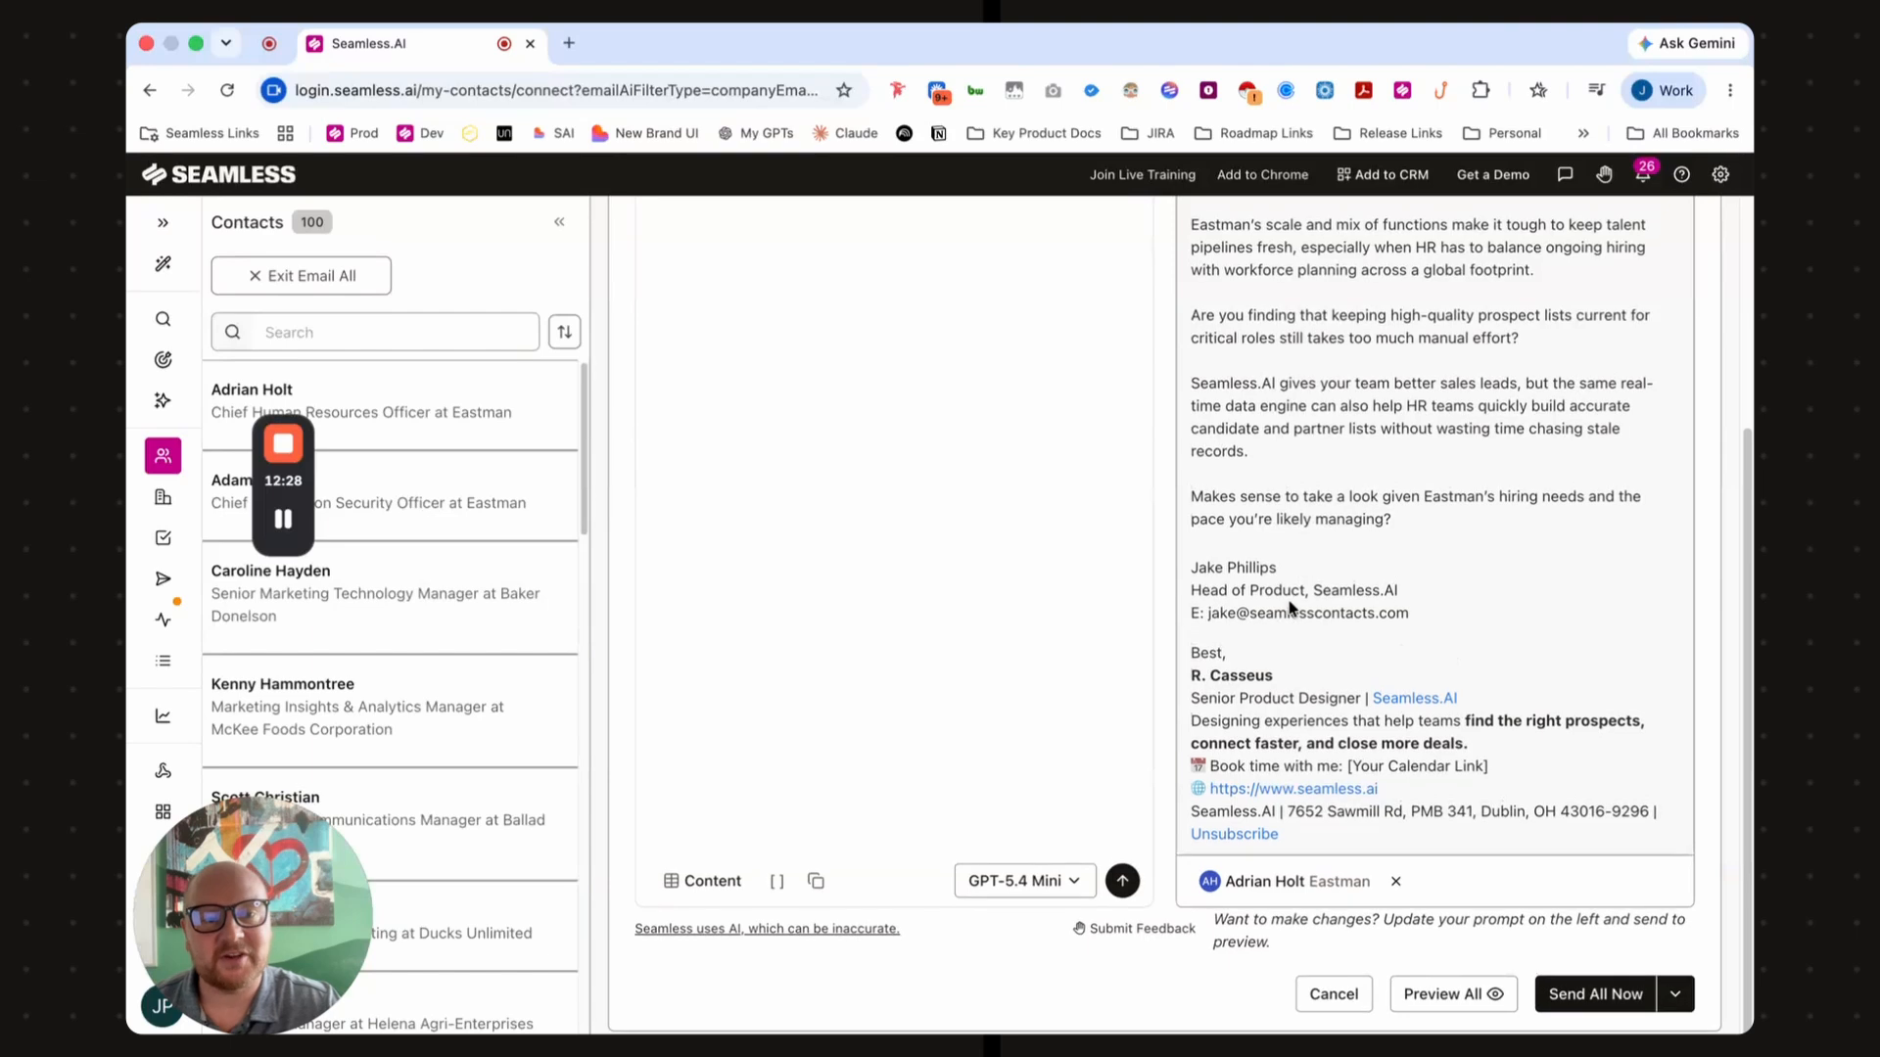
{"action": "scroll", "coordinate": [1293, 614], "scroll_direction": "up", "scroll_amount": 1}
{"action": "scroll", "coordinate": [1459, 666], "scroll_direction": "down", "scroll_amount": 1}
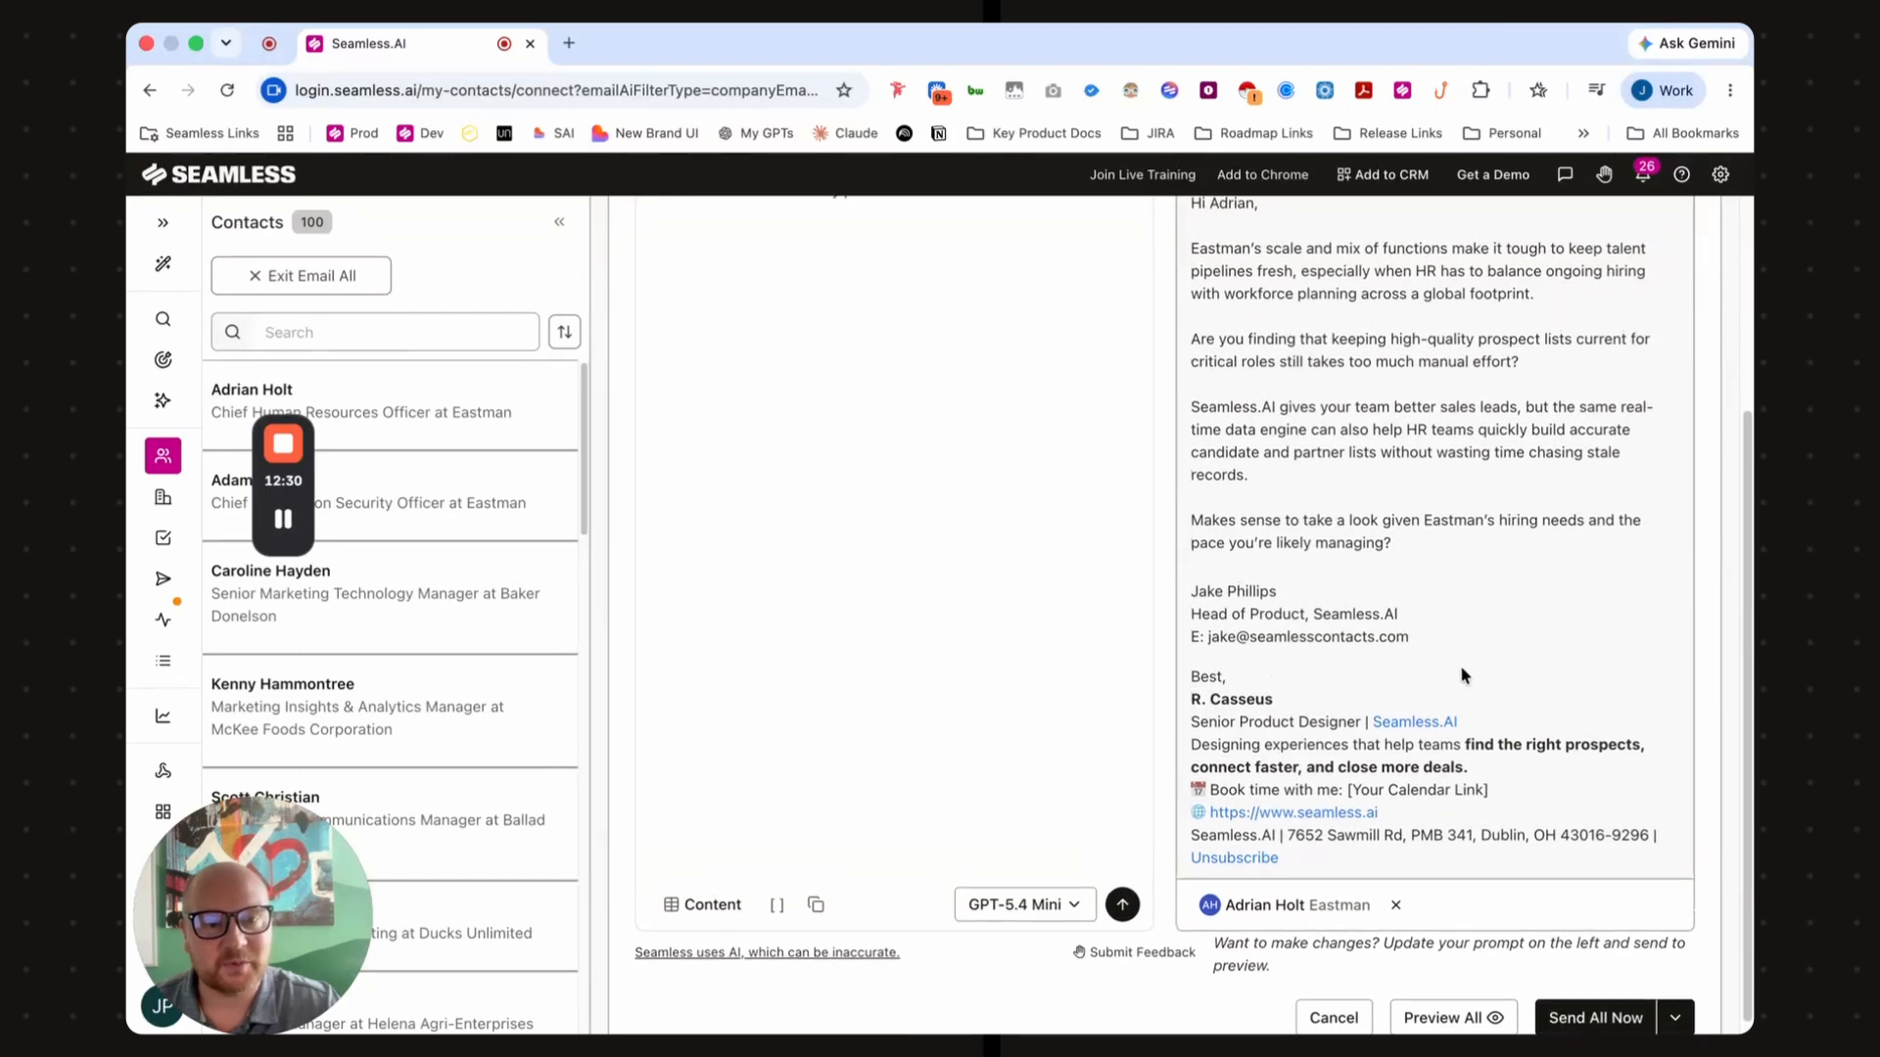
- Reread the generated message, open the previews for all contacts, and review the email to the Chief Human Resources Officer at Eastman
{"action": "scroll", "coordinate": [1436, 638], "scroll_direction": "up", "scroll_amount": 5}
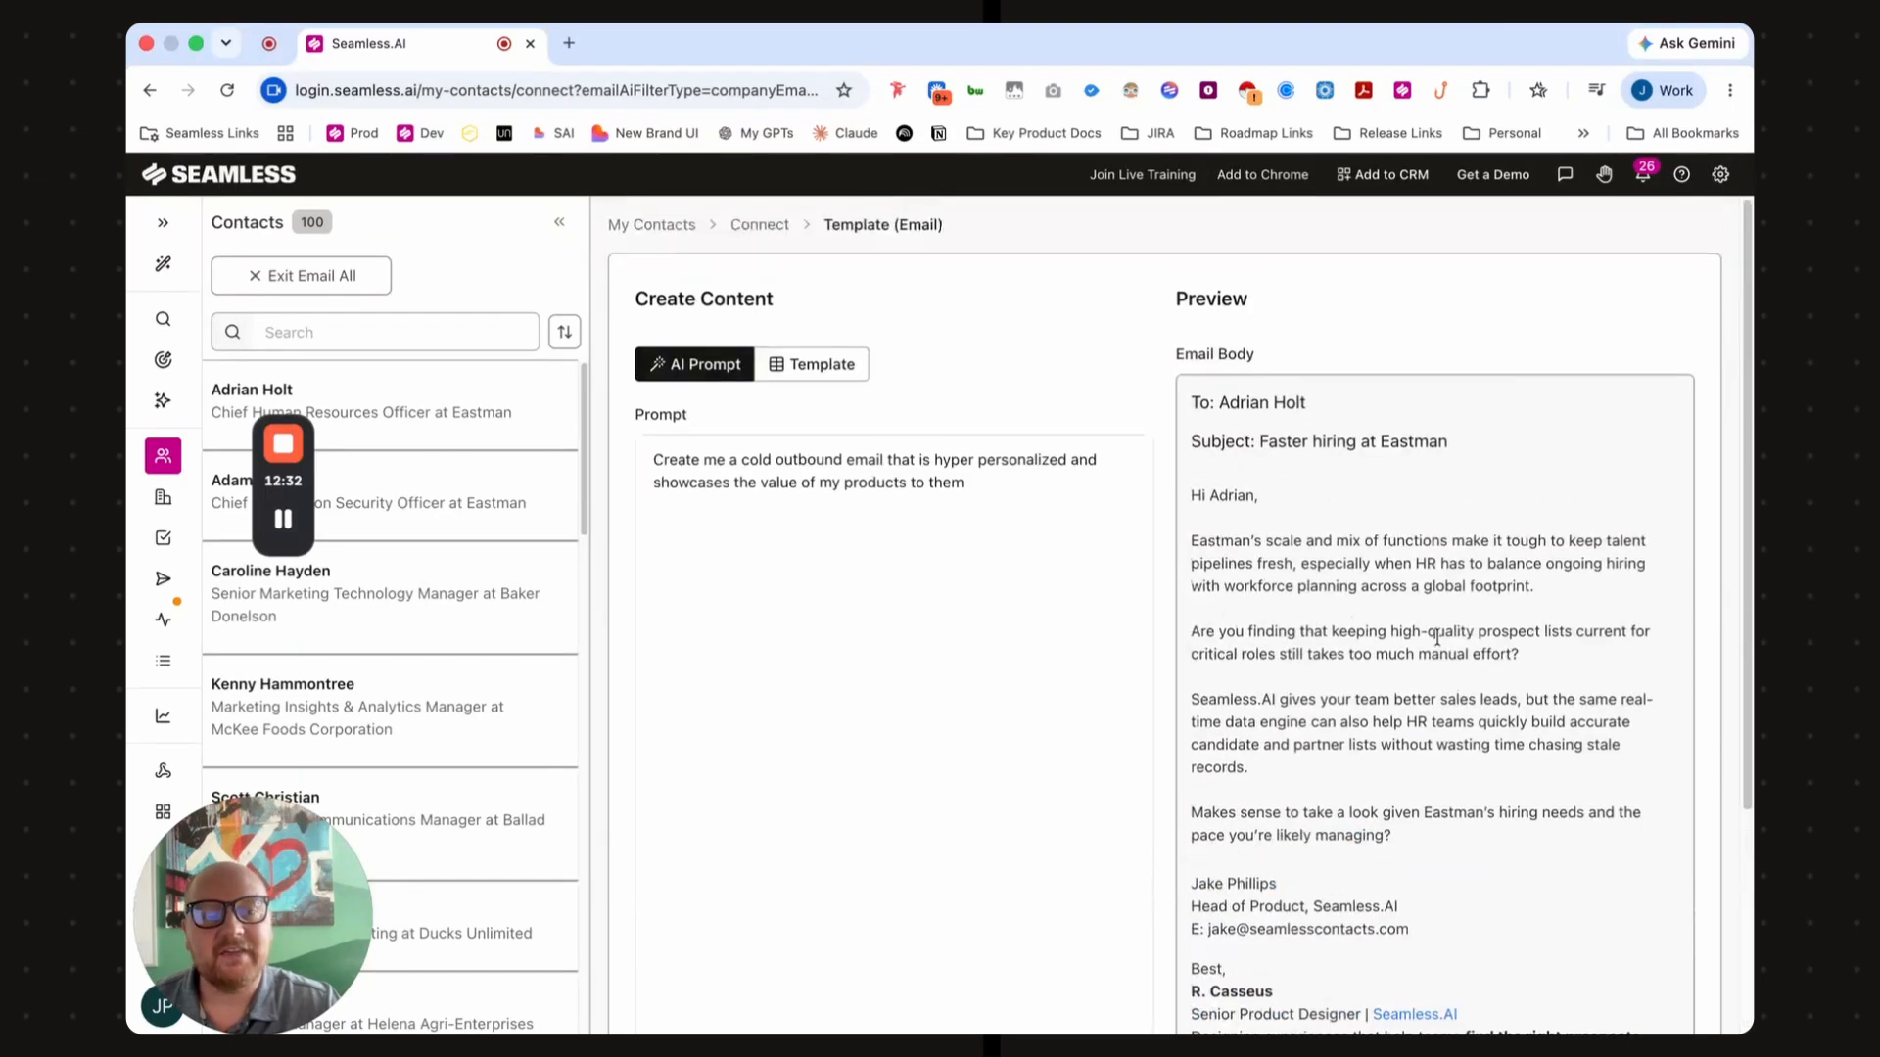
{"action": "scroll", "coordinate": [1566, 832], "scroll_direction": "down", "scroll_amount": 5}
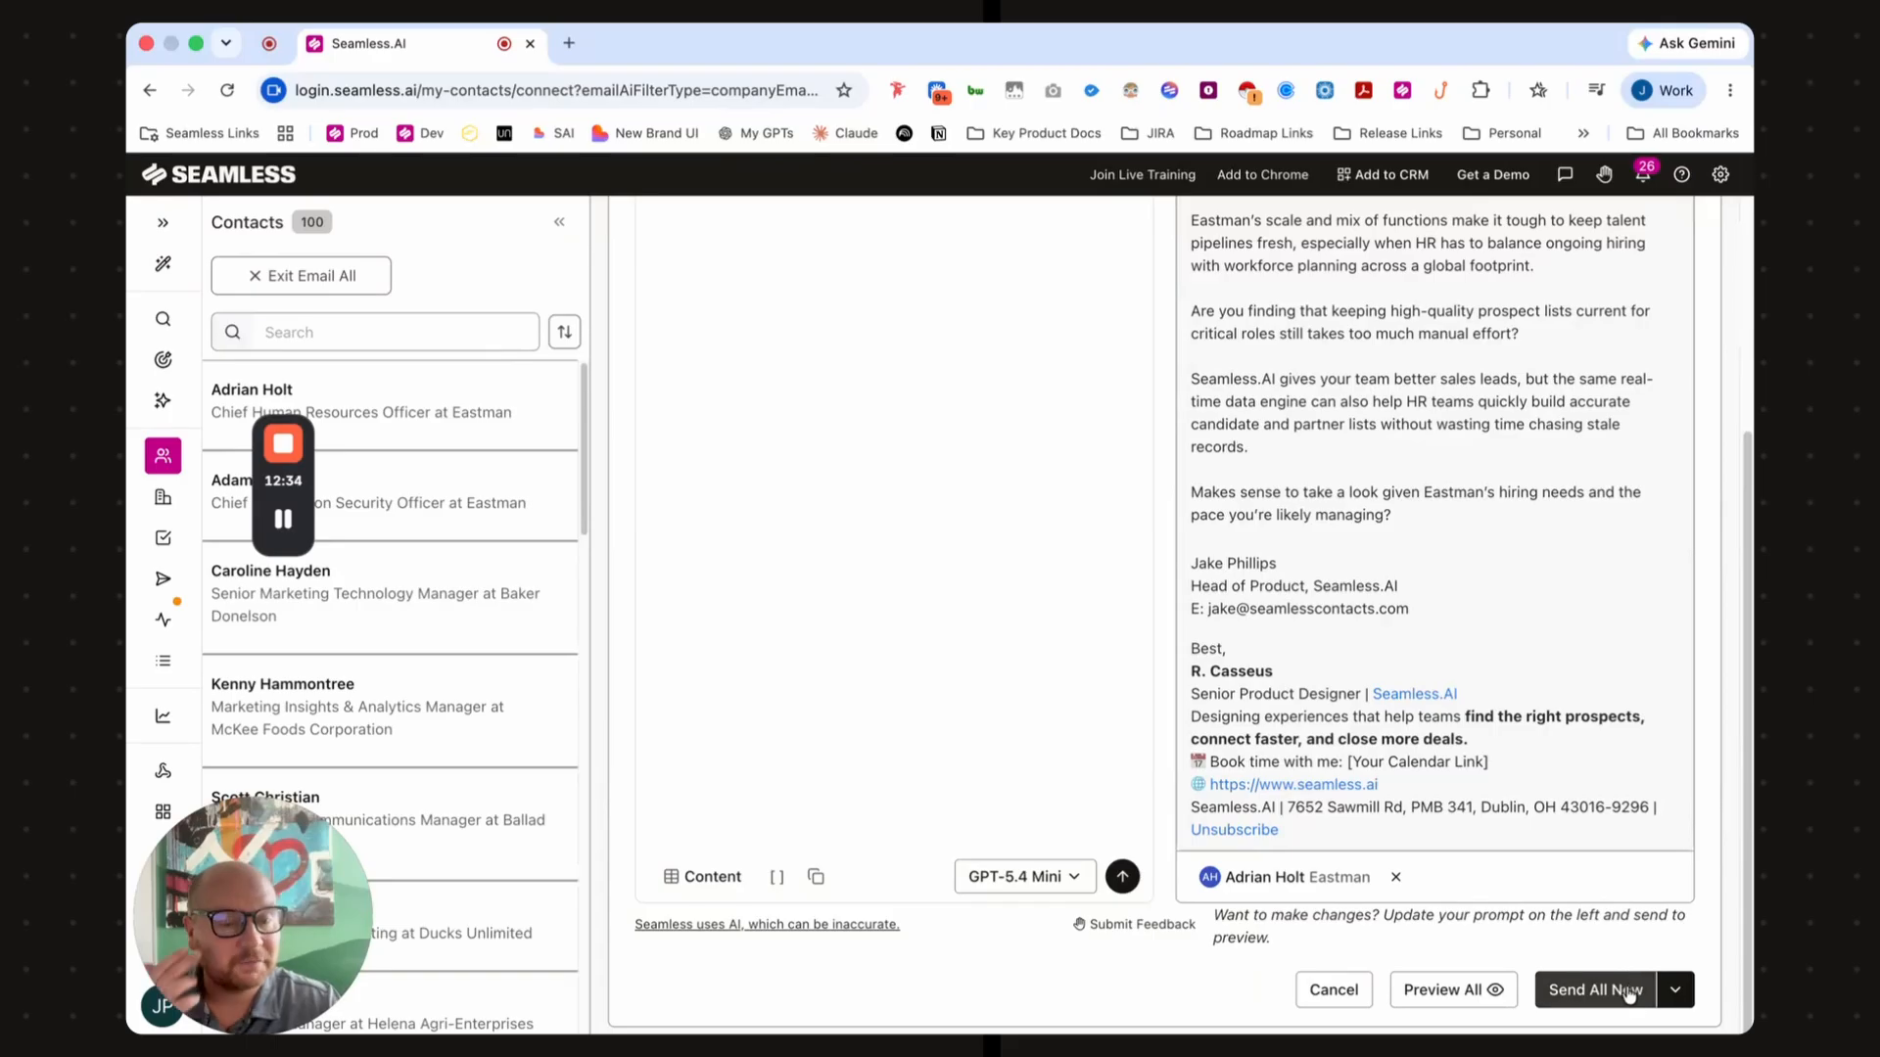
{"action": "left_click", "coordinate": [1449, 990]}
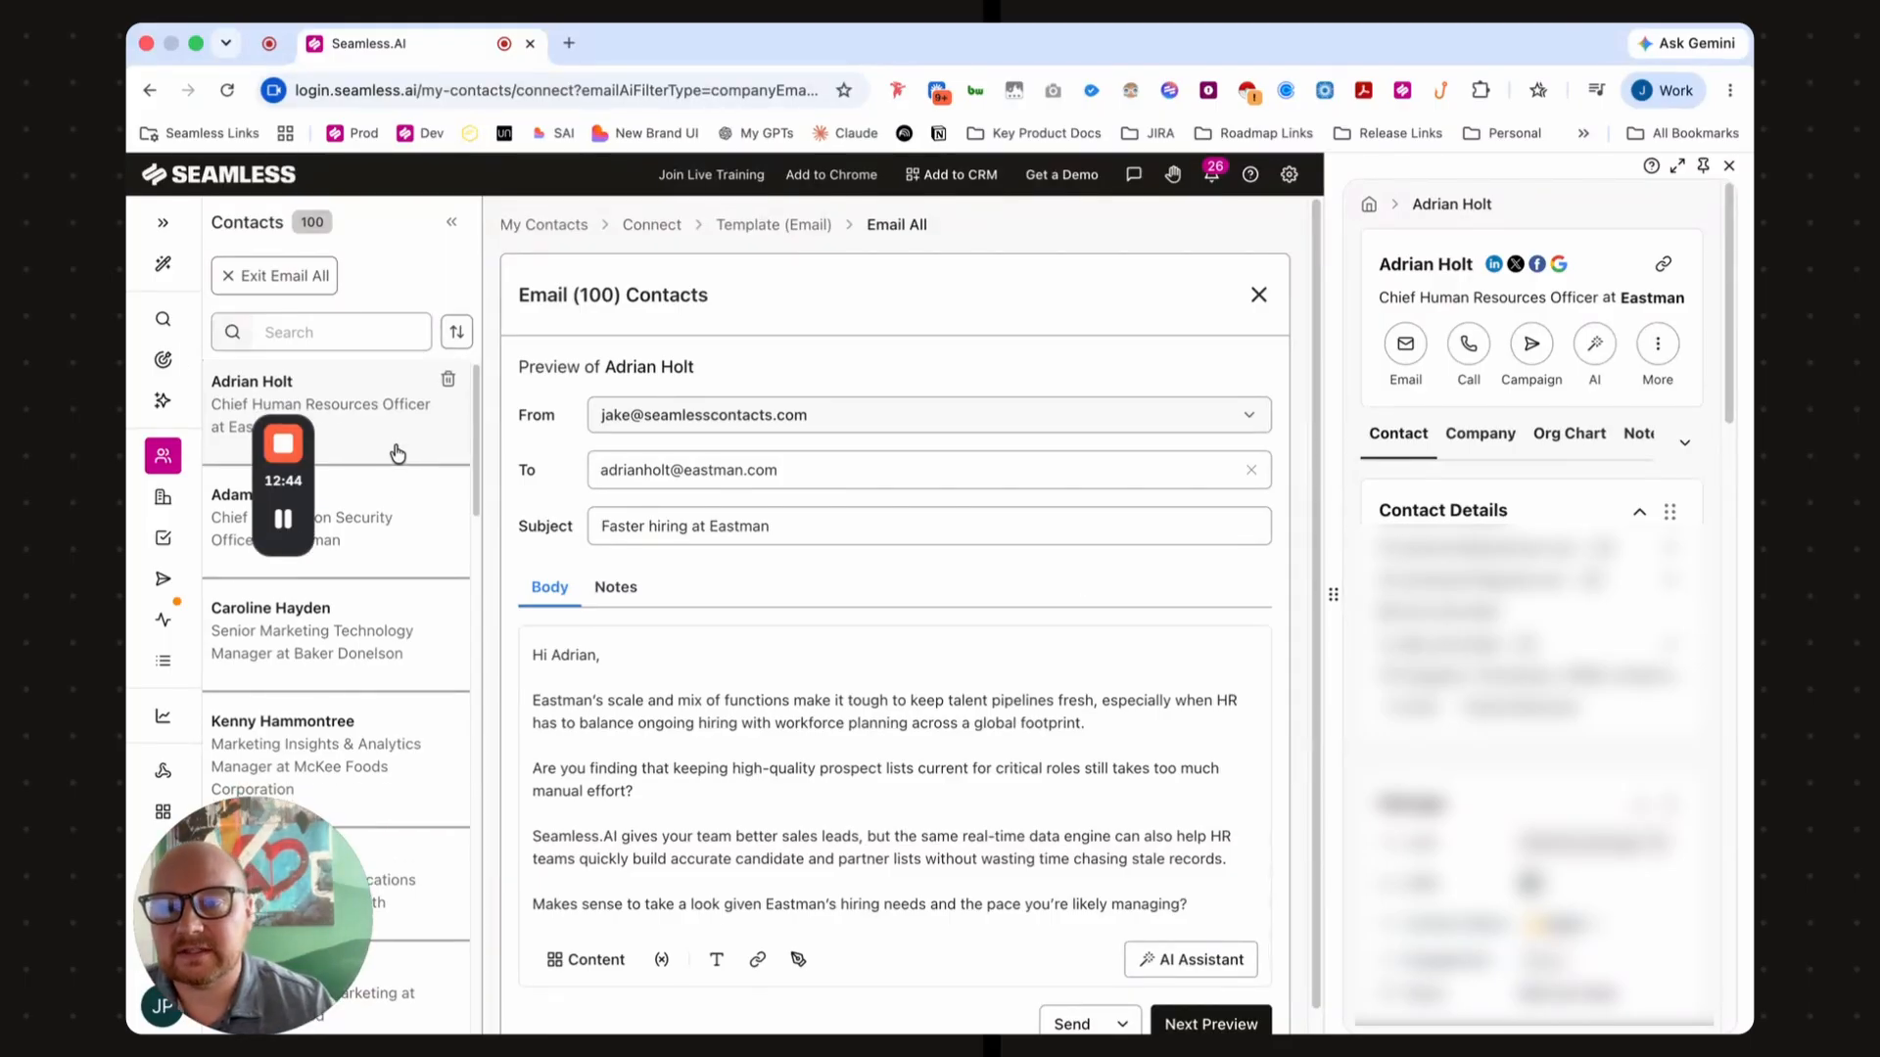
{"action": "scroll", "coordinate": [401, 466], "scroll_direction": "down", "scroll_amount": 1}
{"action": "scroll", "coordinate": [402, 466], "scroll_direction": "up", "scroll_amount": 1}
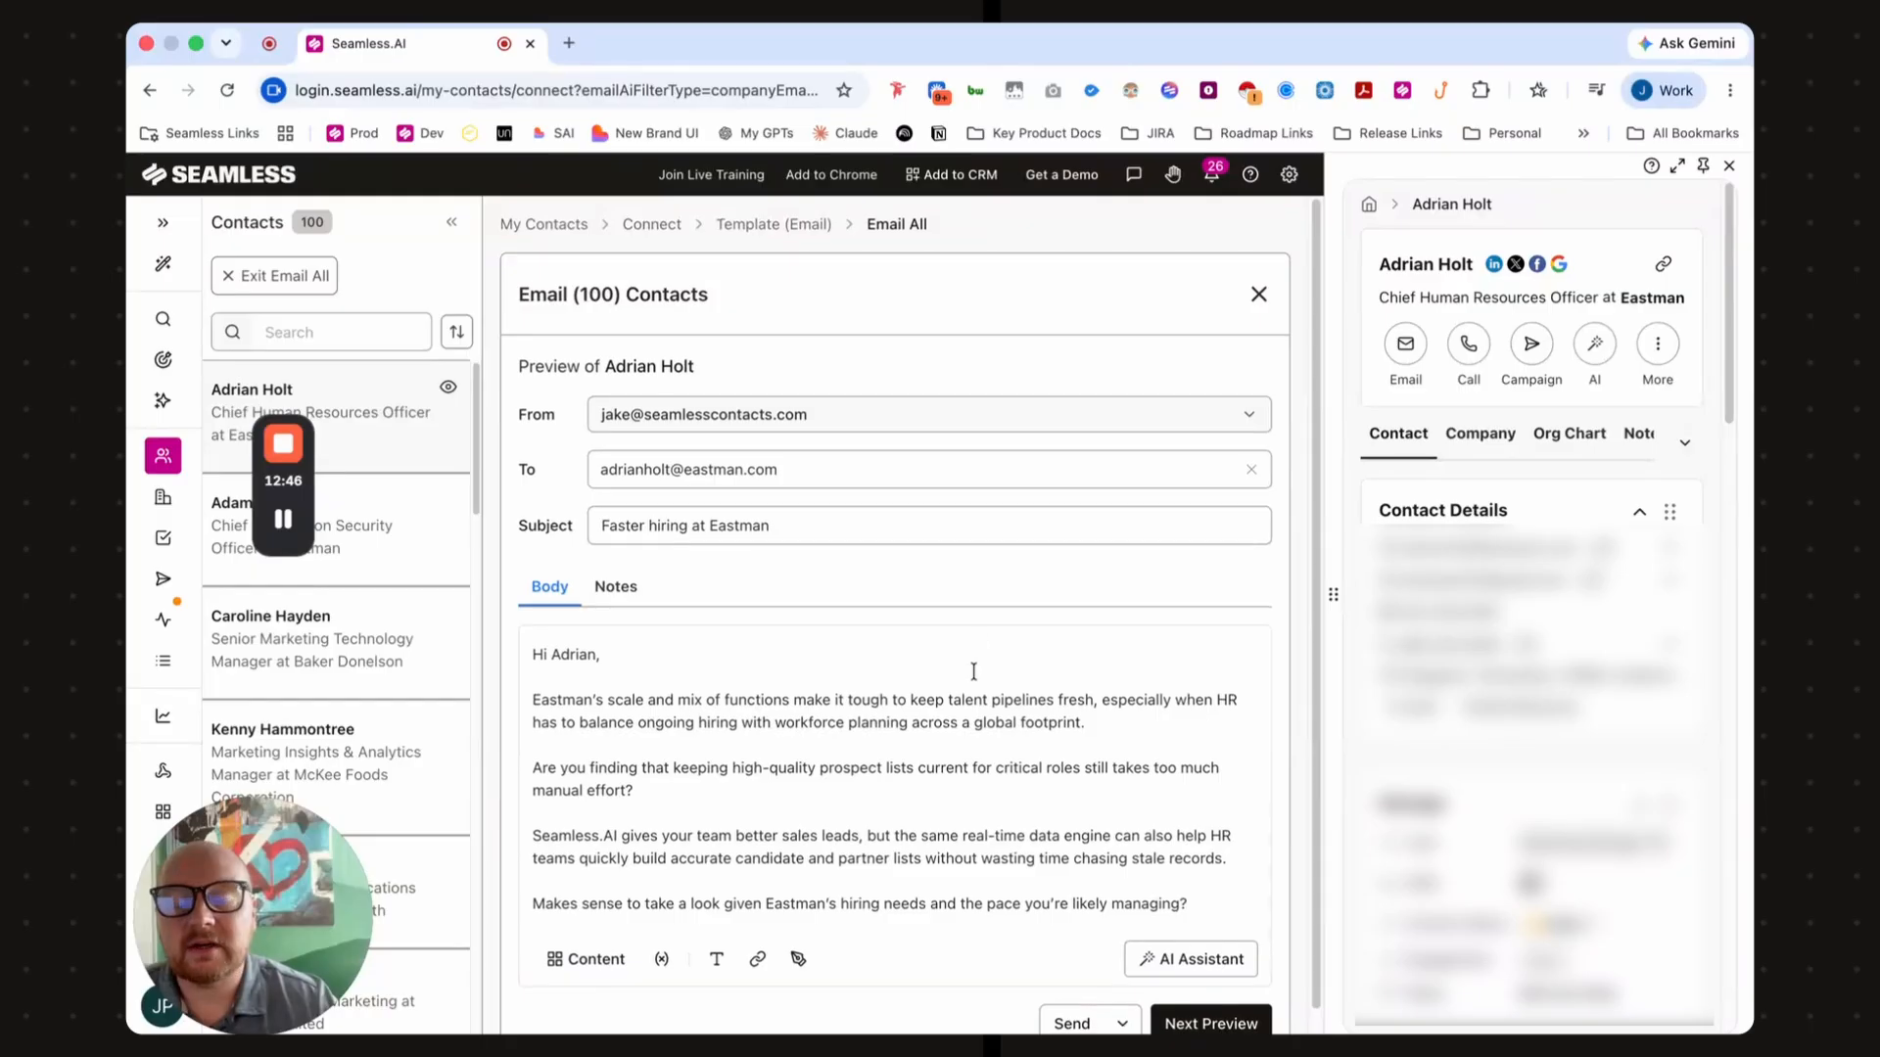
{"action": "scroll", "coordinate": [970, 670], "scroll_direction": "down", "scroll_amount": 1}
{"action": "scroll", "coordinate": [932, 705], "scroll_direction": "up", "scroll_amount": 1}
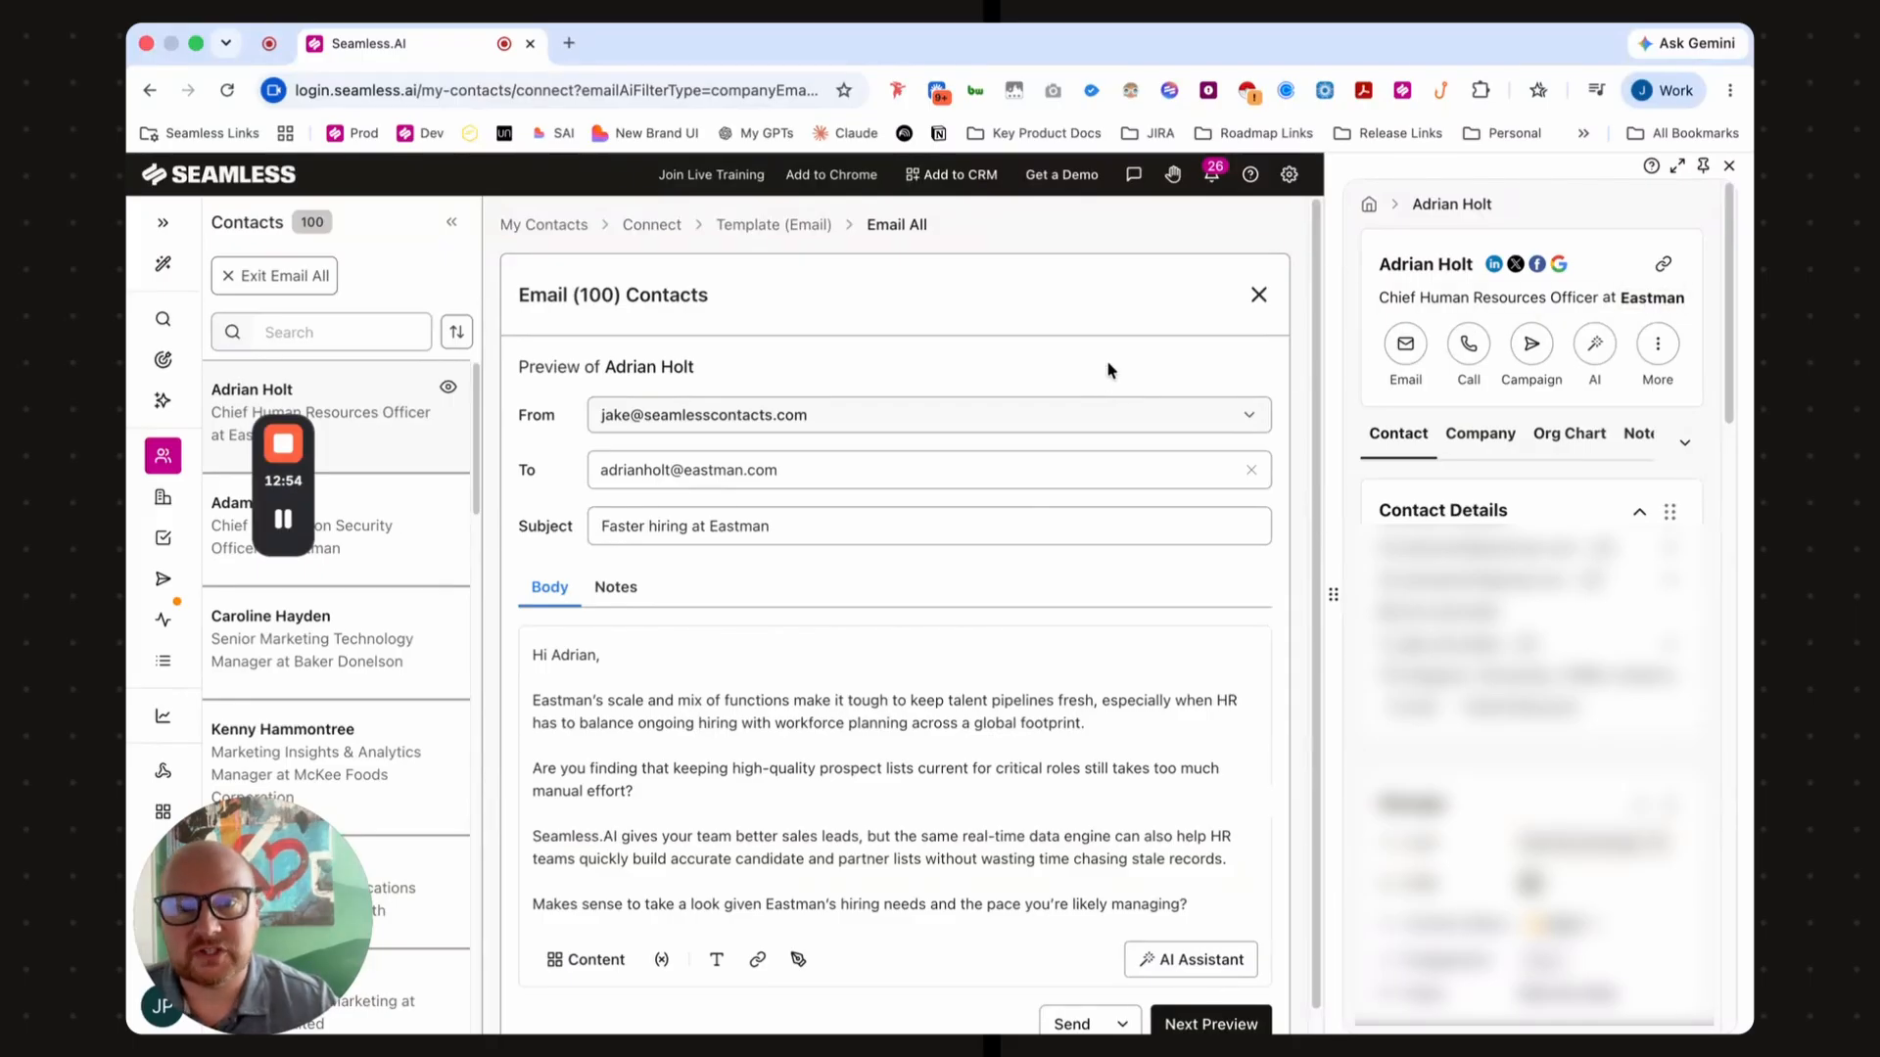
- Preview the personalized emails for Eastman's Chief Information Security Officer and Baker Donelson's Senior Marketing Technology Manager
{"action": "left_click", "coordinate": [444, 502]}
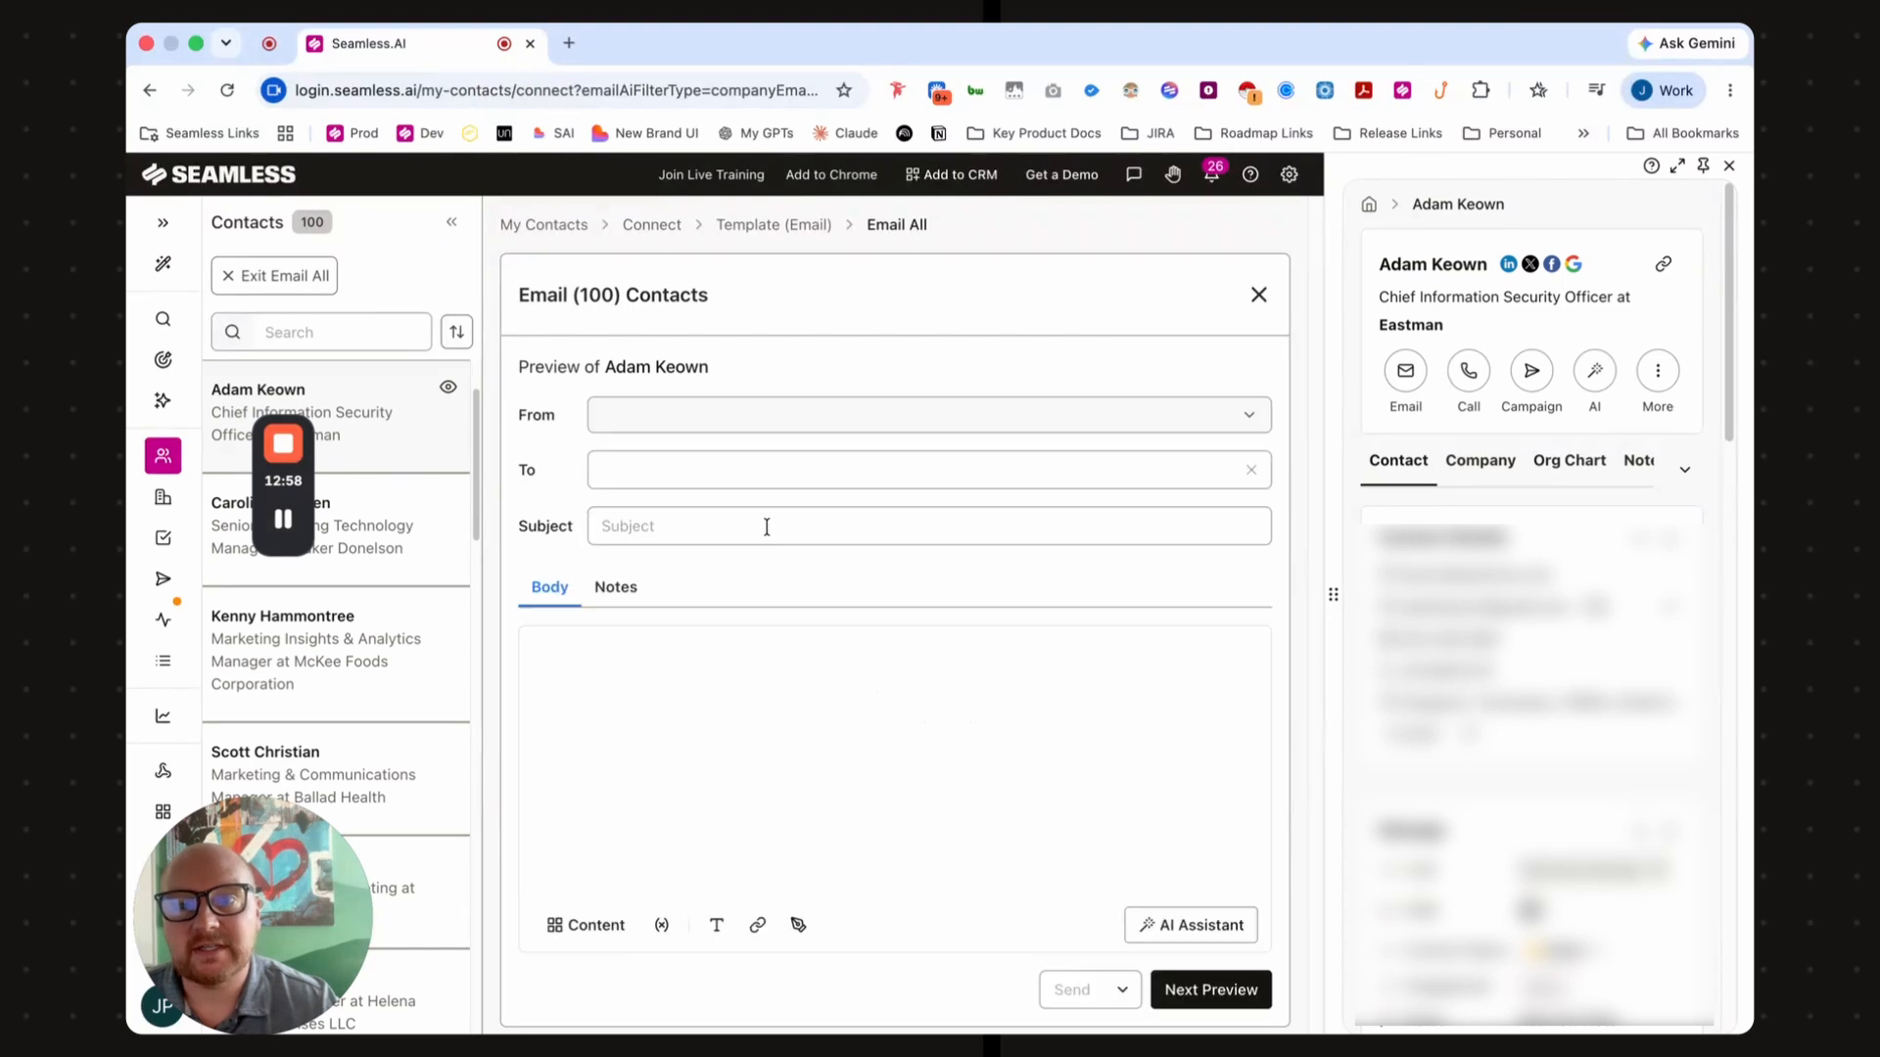
{"action": "scroll", "coordinate": [783, 548], "scroll_direction": "down", "scroll_amount": 1}
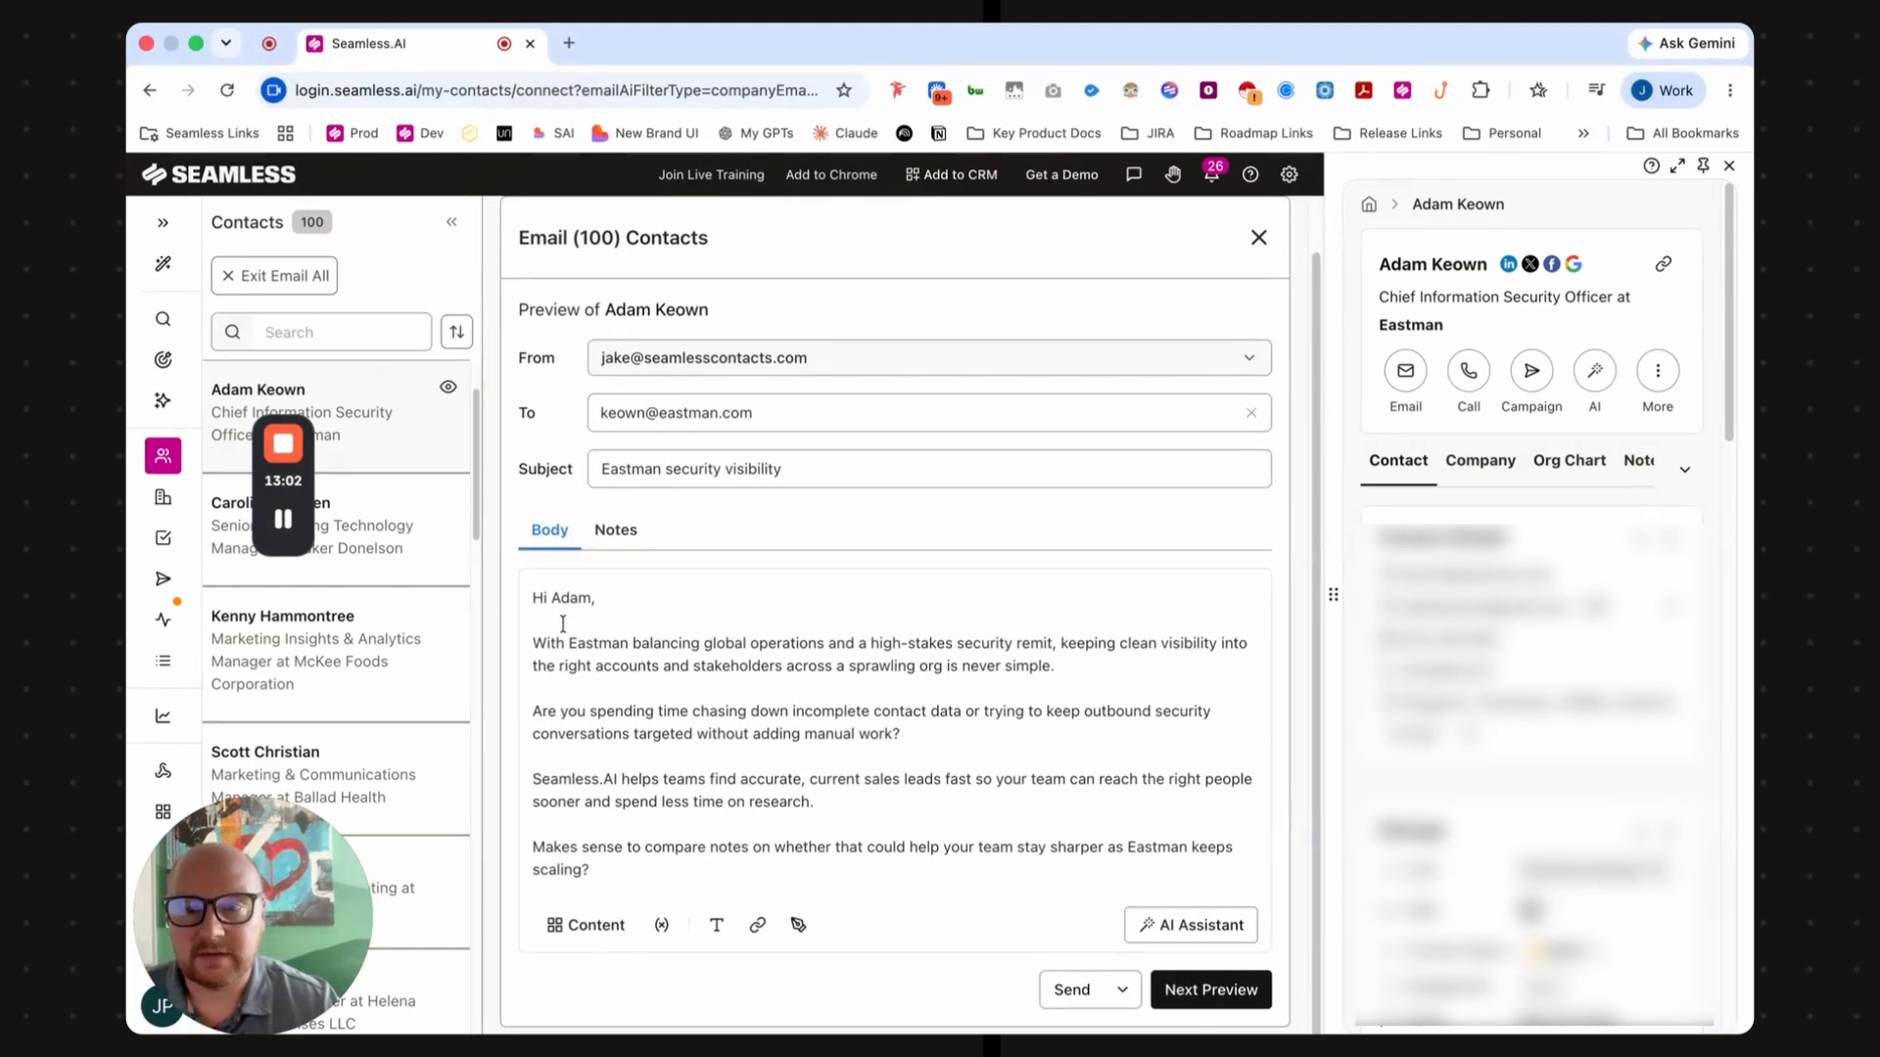
{"action": "left_click", "coordinate": [431, 555]}
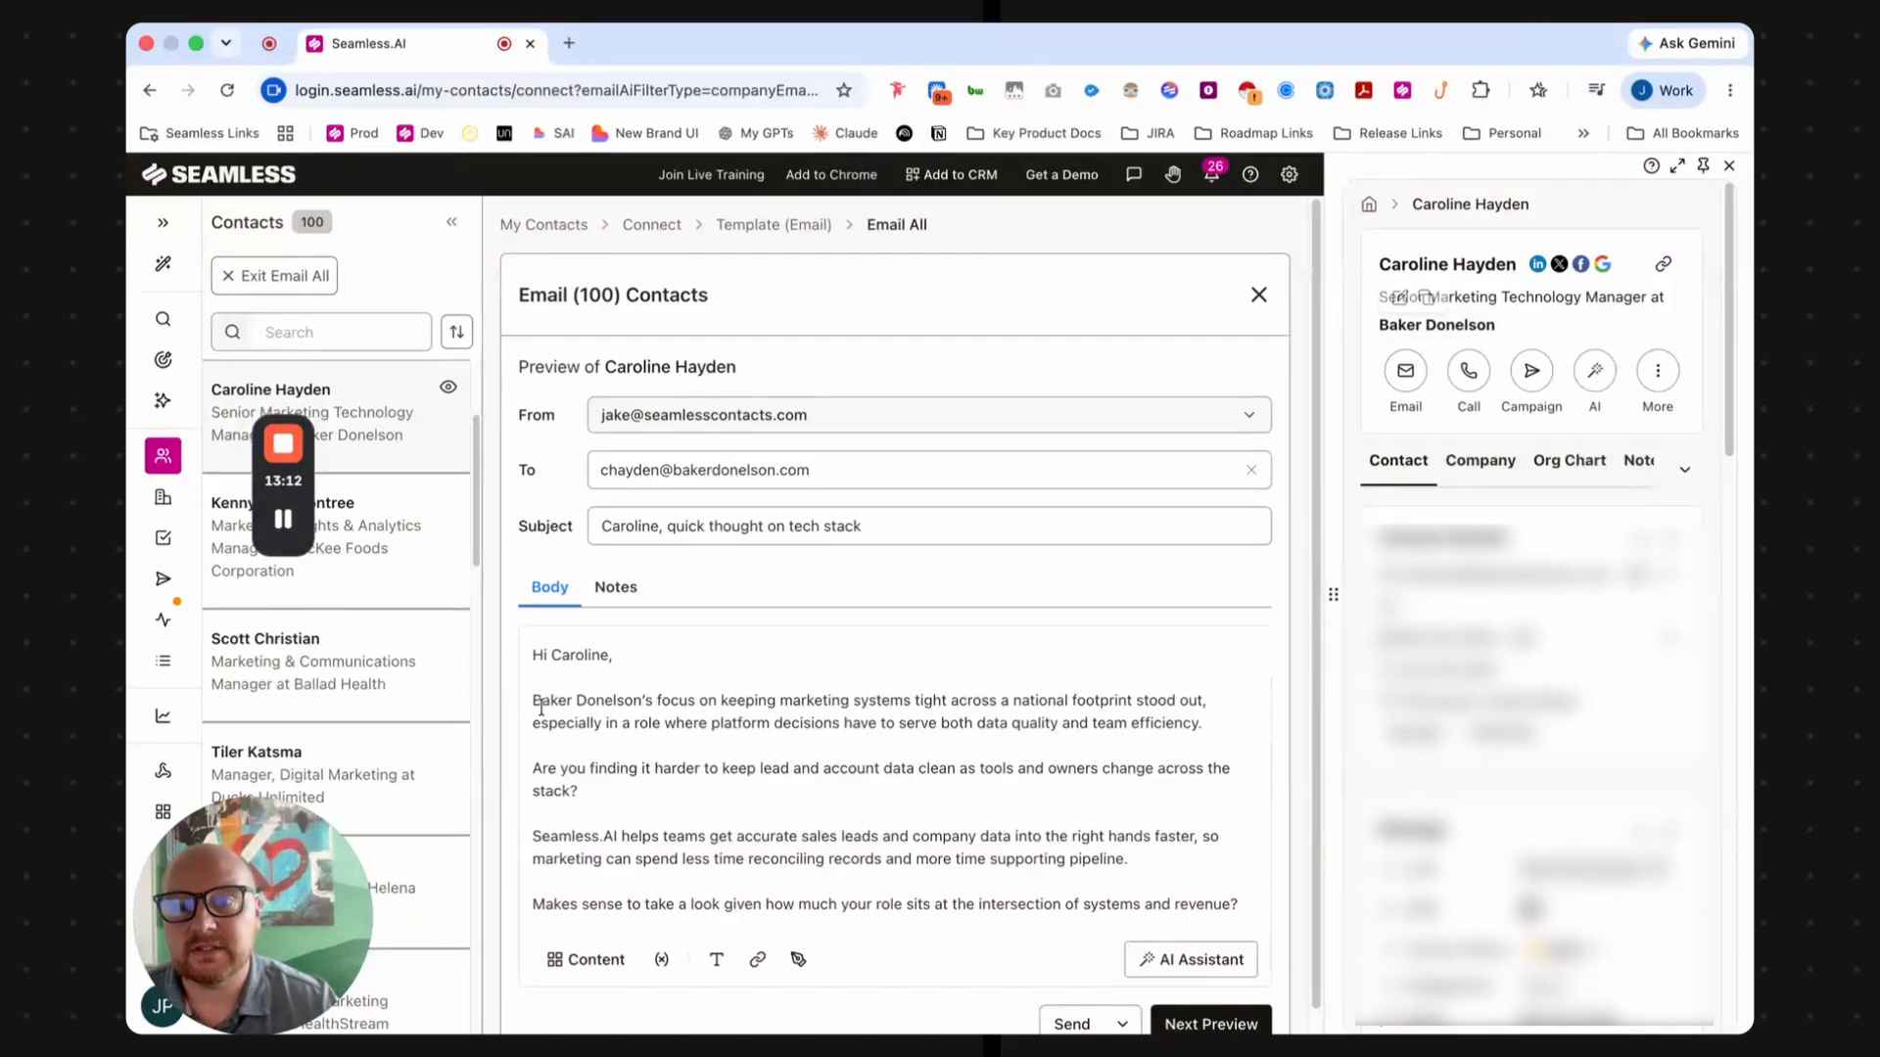
{"action": "scroll", "coordinate": [1036, 694], "scroll_direction": "down", "scroll_amount": 1}
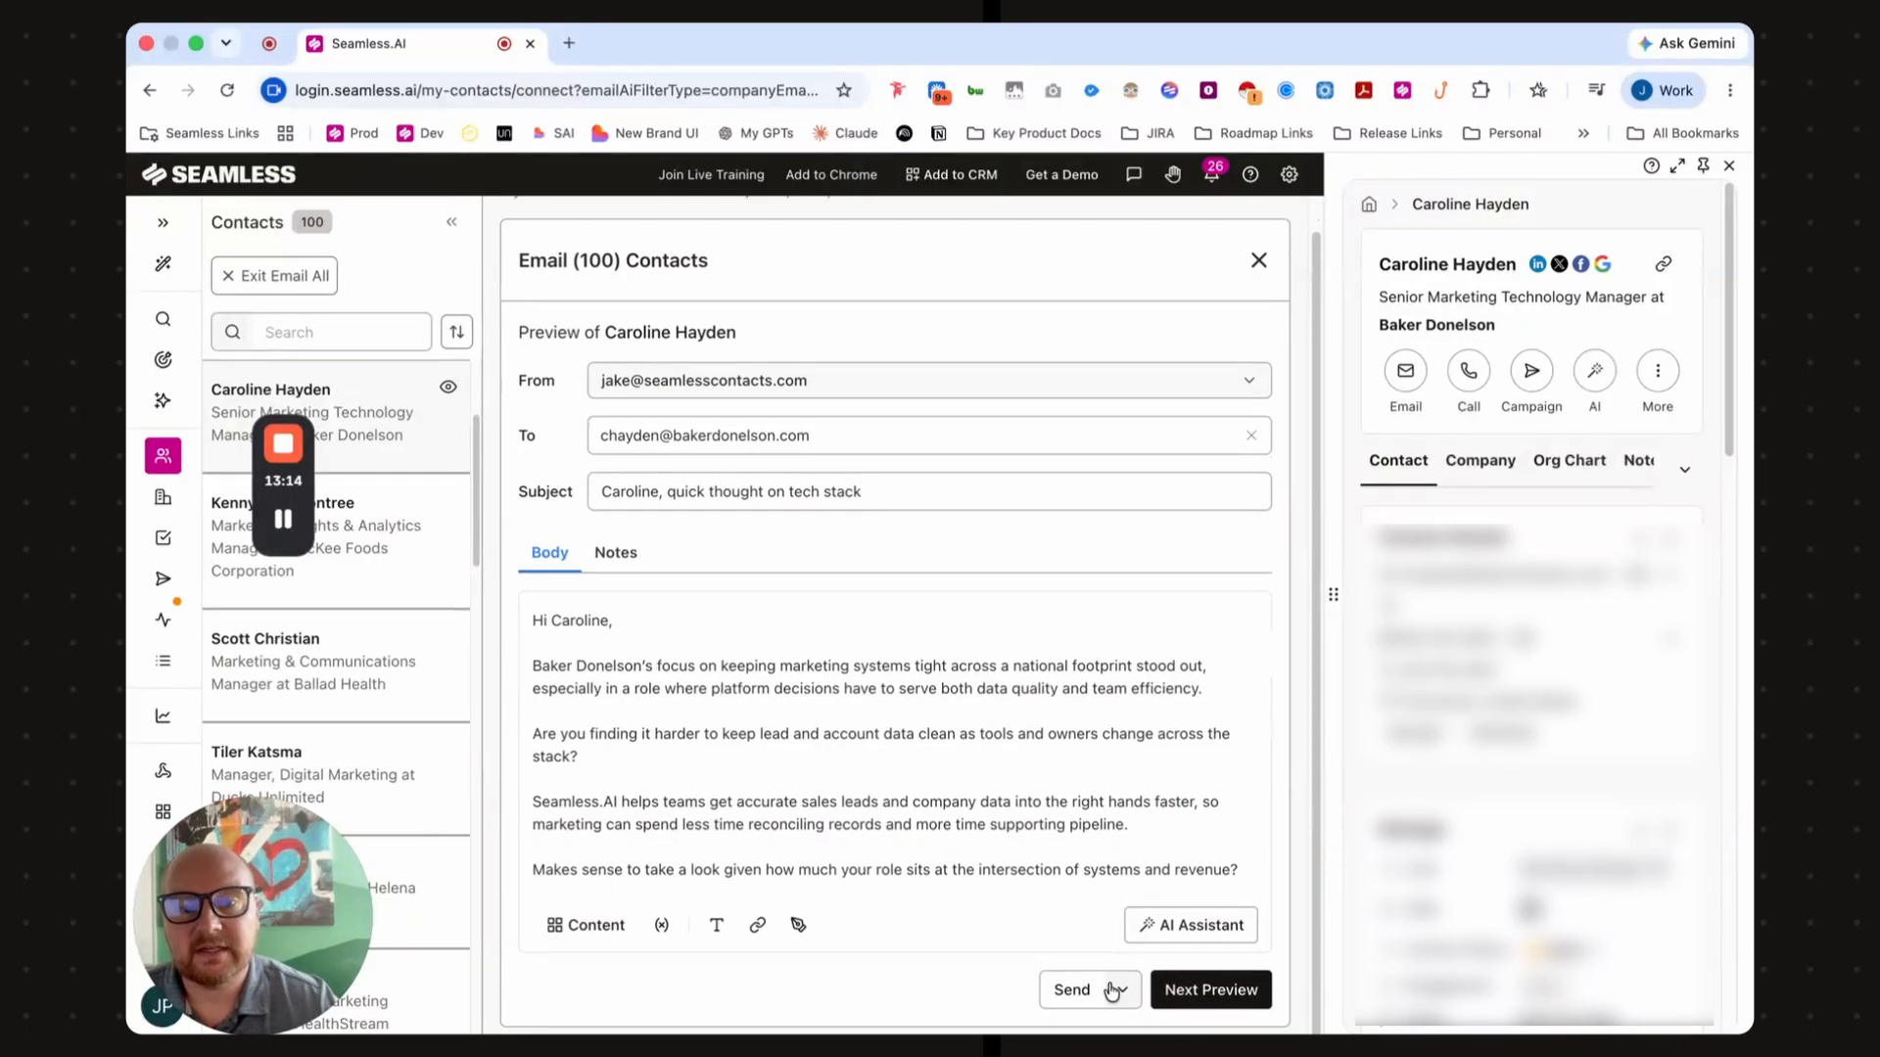
{"action": "scroll", "coordinate": [389, 674], "scroll_direction": "up", "scroll_amount": 2}
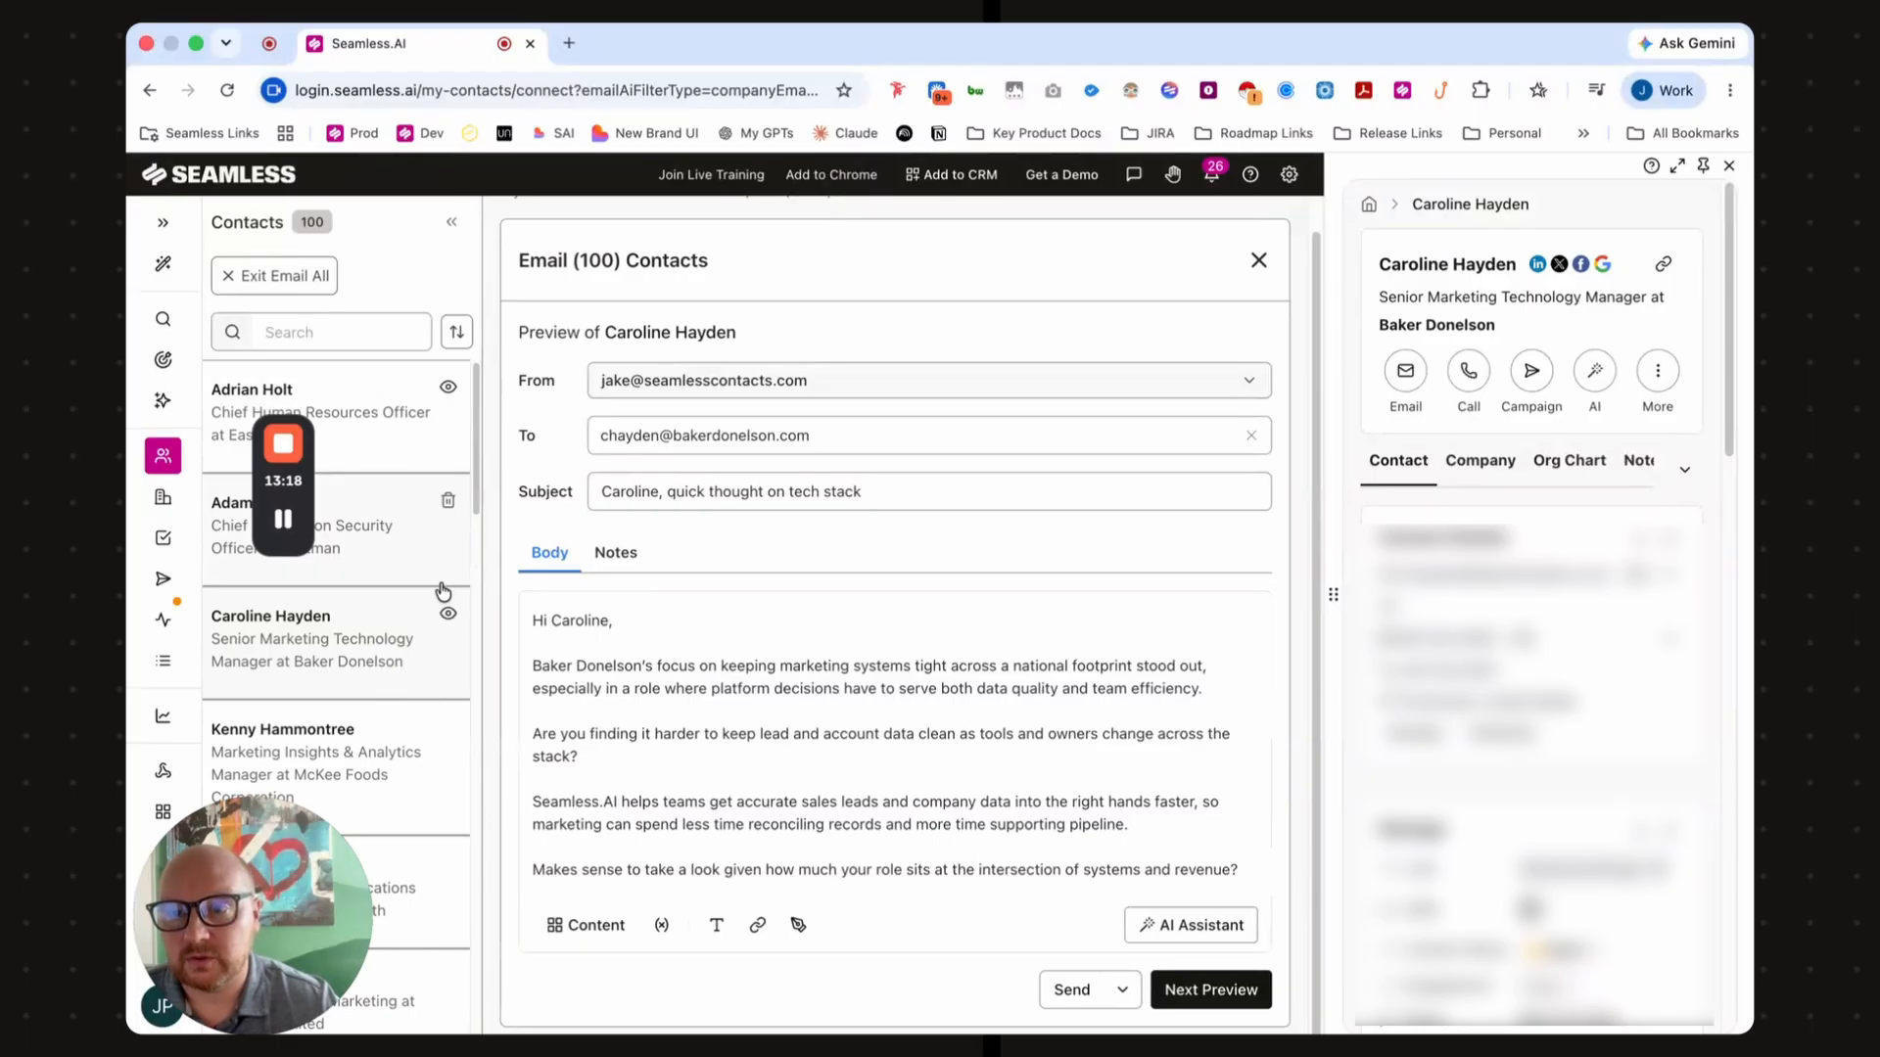
- Send the "Faster hiring at Eastman" email to Eastman's Chief Human Resources Officer and dismiss the notifications
{"action": "left_click", "coordinate": [390, 455]}
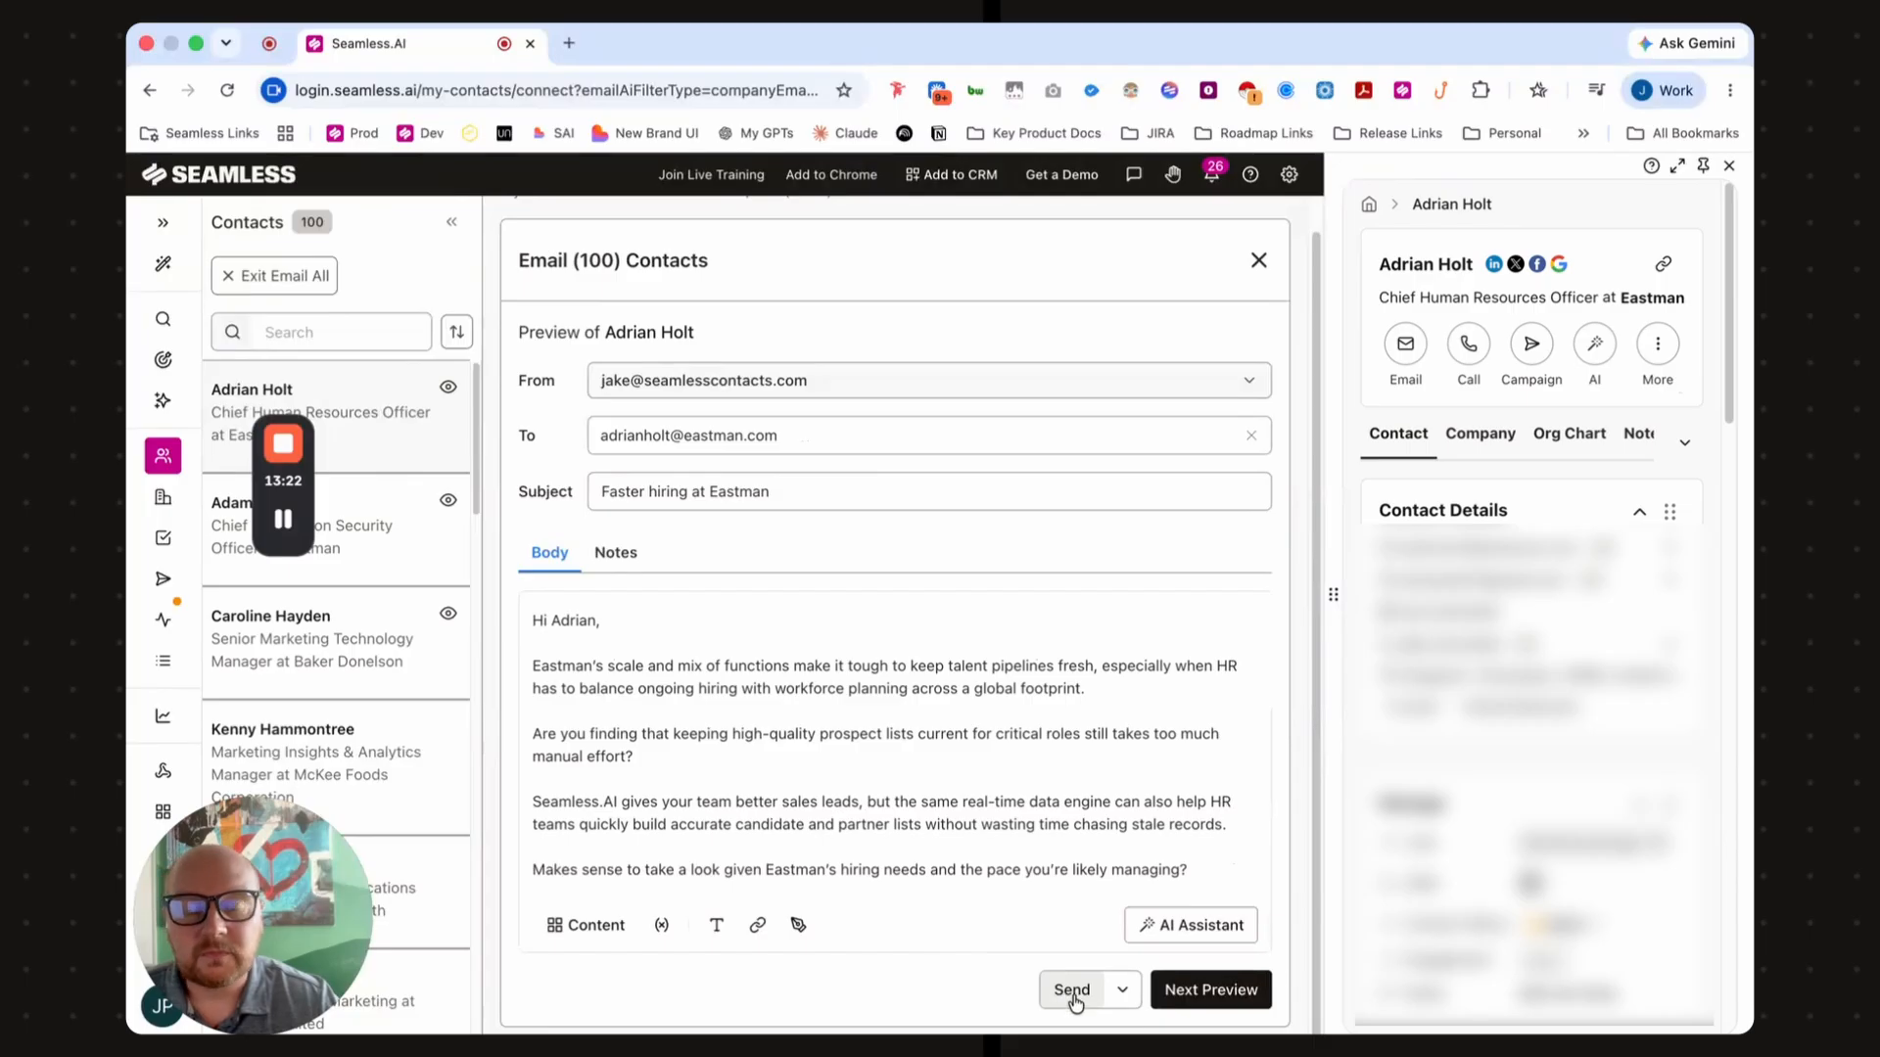
{"action": "left_click", "coordinate": [1072, 991]}
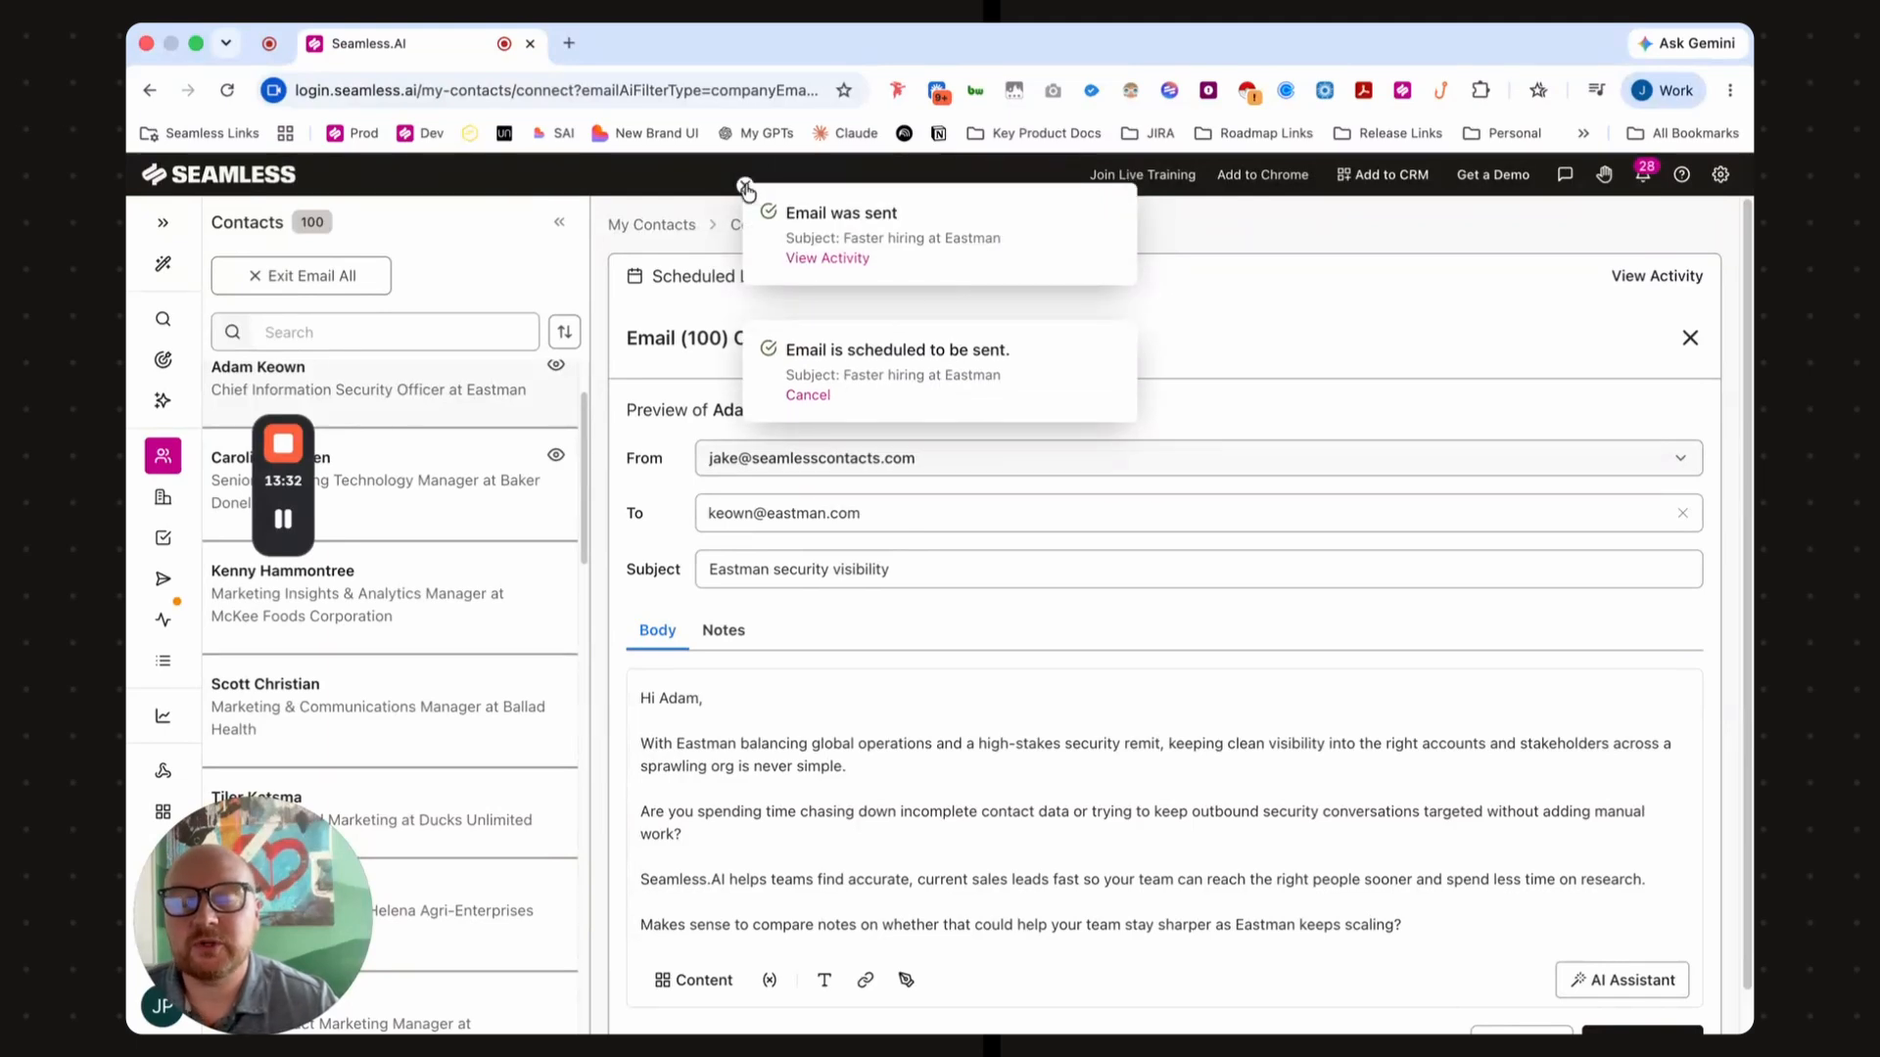
{"action": "left_click", "coordinate": [746, 186]}
{"action": "left_click", "coordinate": [746, 185]}
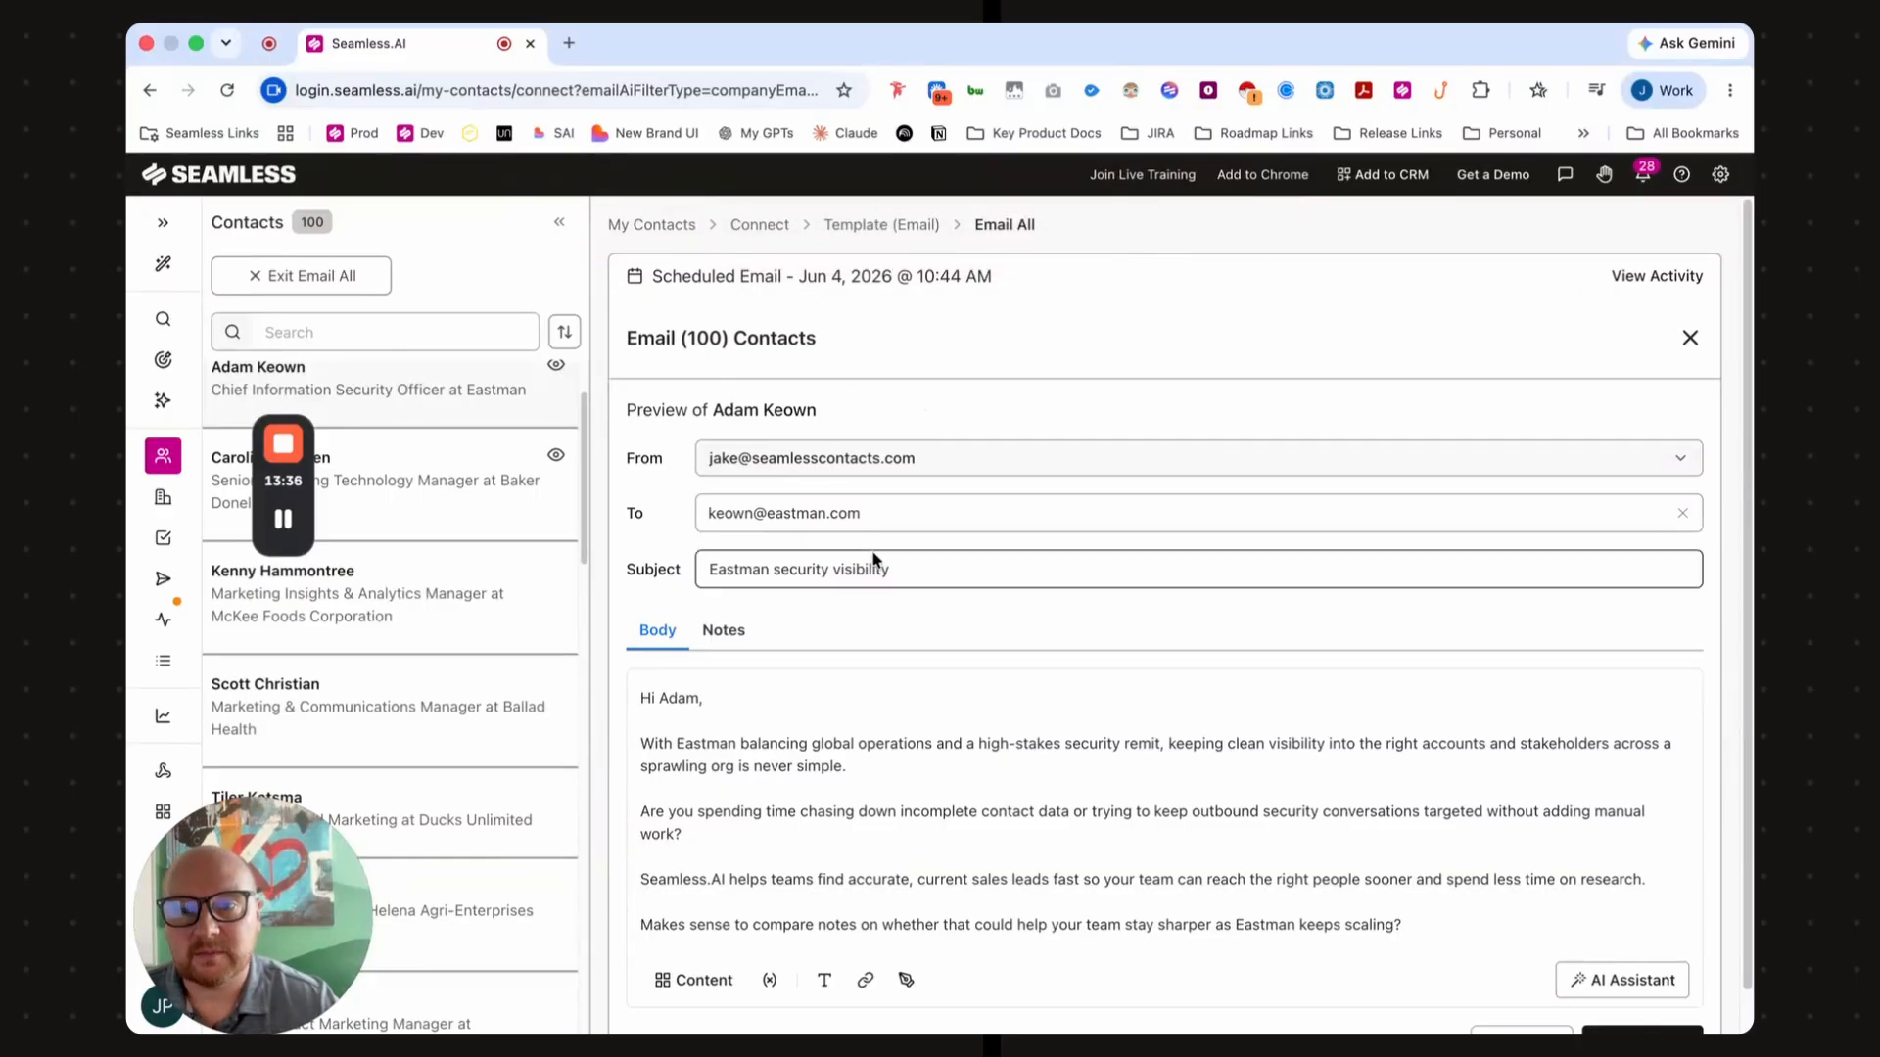
- Reopen the email to Eastman's Chief Human Resources Officer and check its sending status
{"action": "mouse_move", "coordinate": [493, 453]}
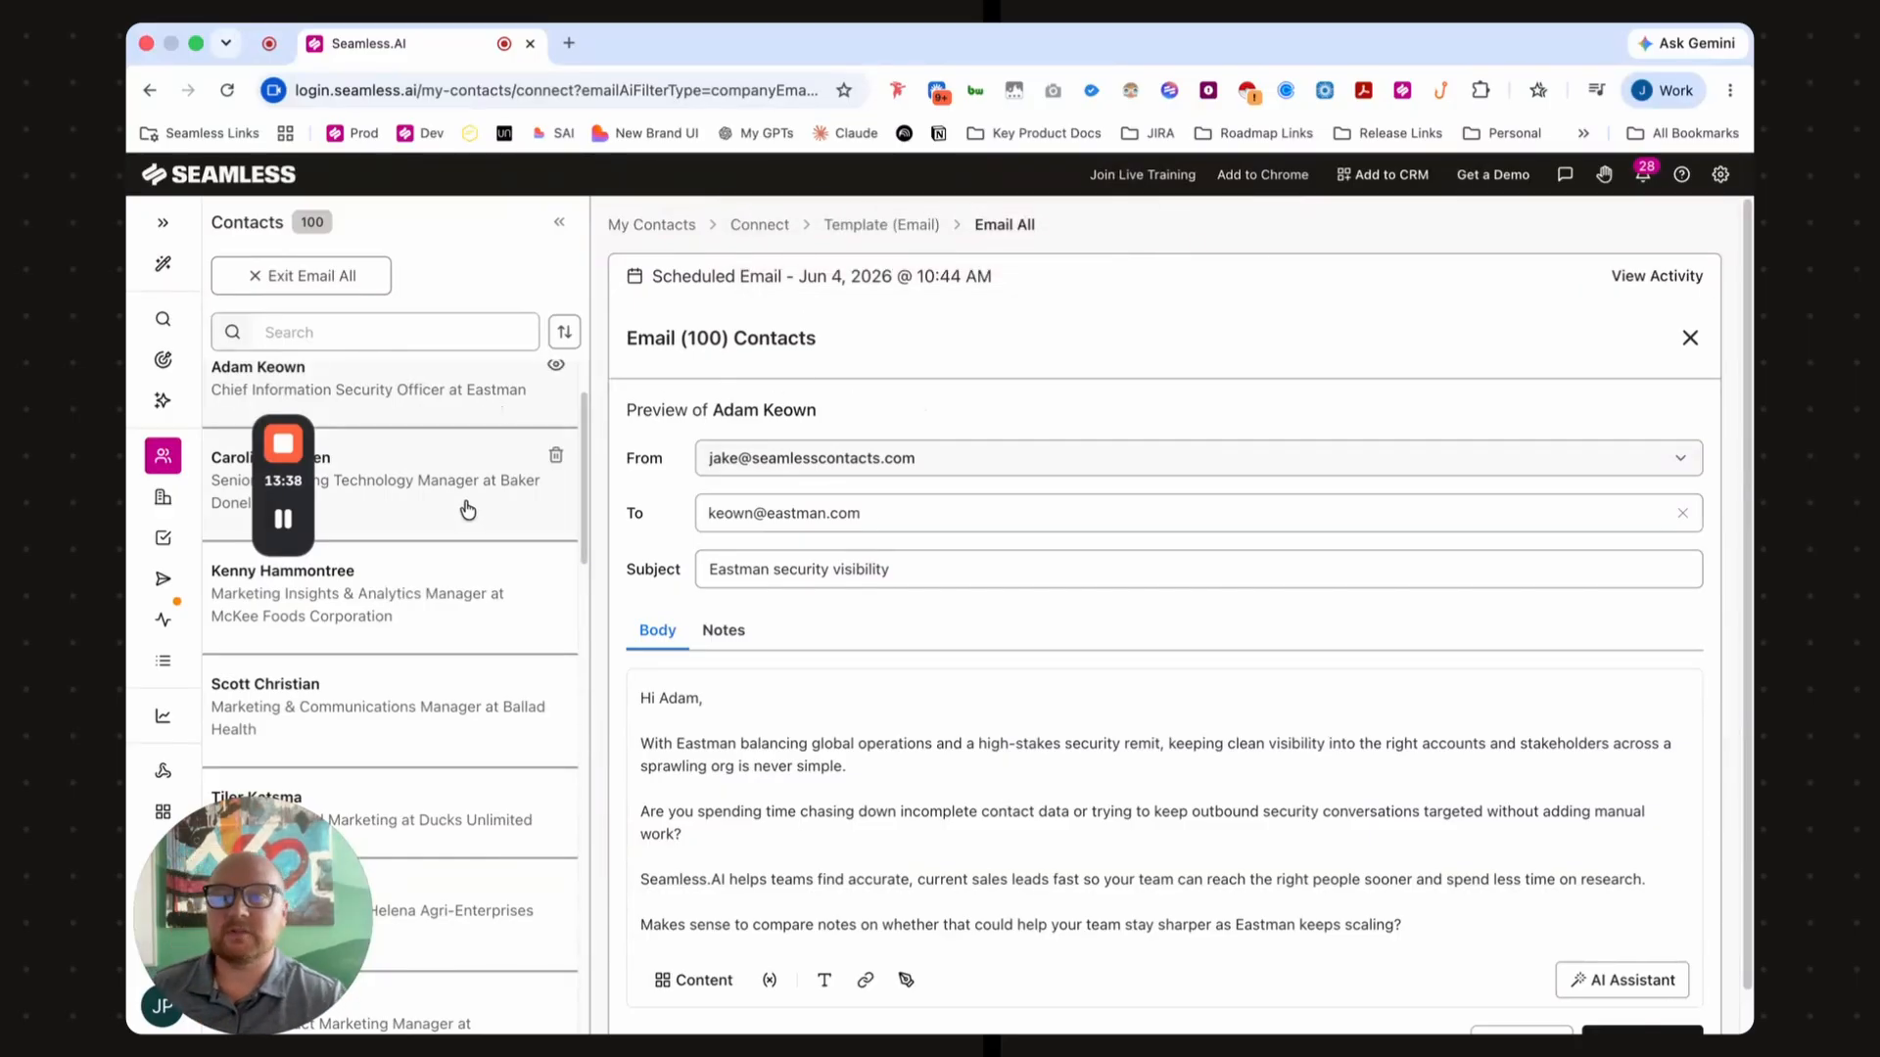
{"action": "scroll", "coordinate": [466, 513], "scroll_direction": "up", "scroll_amount": 2}
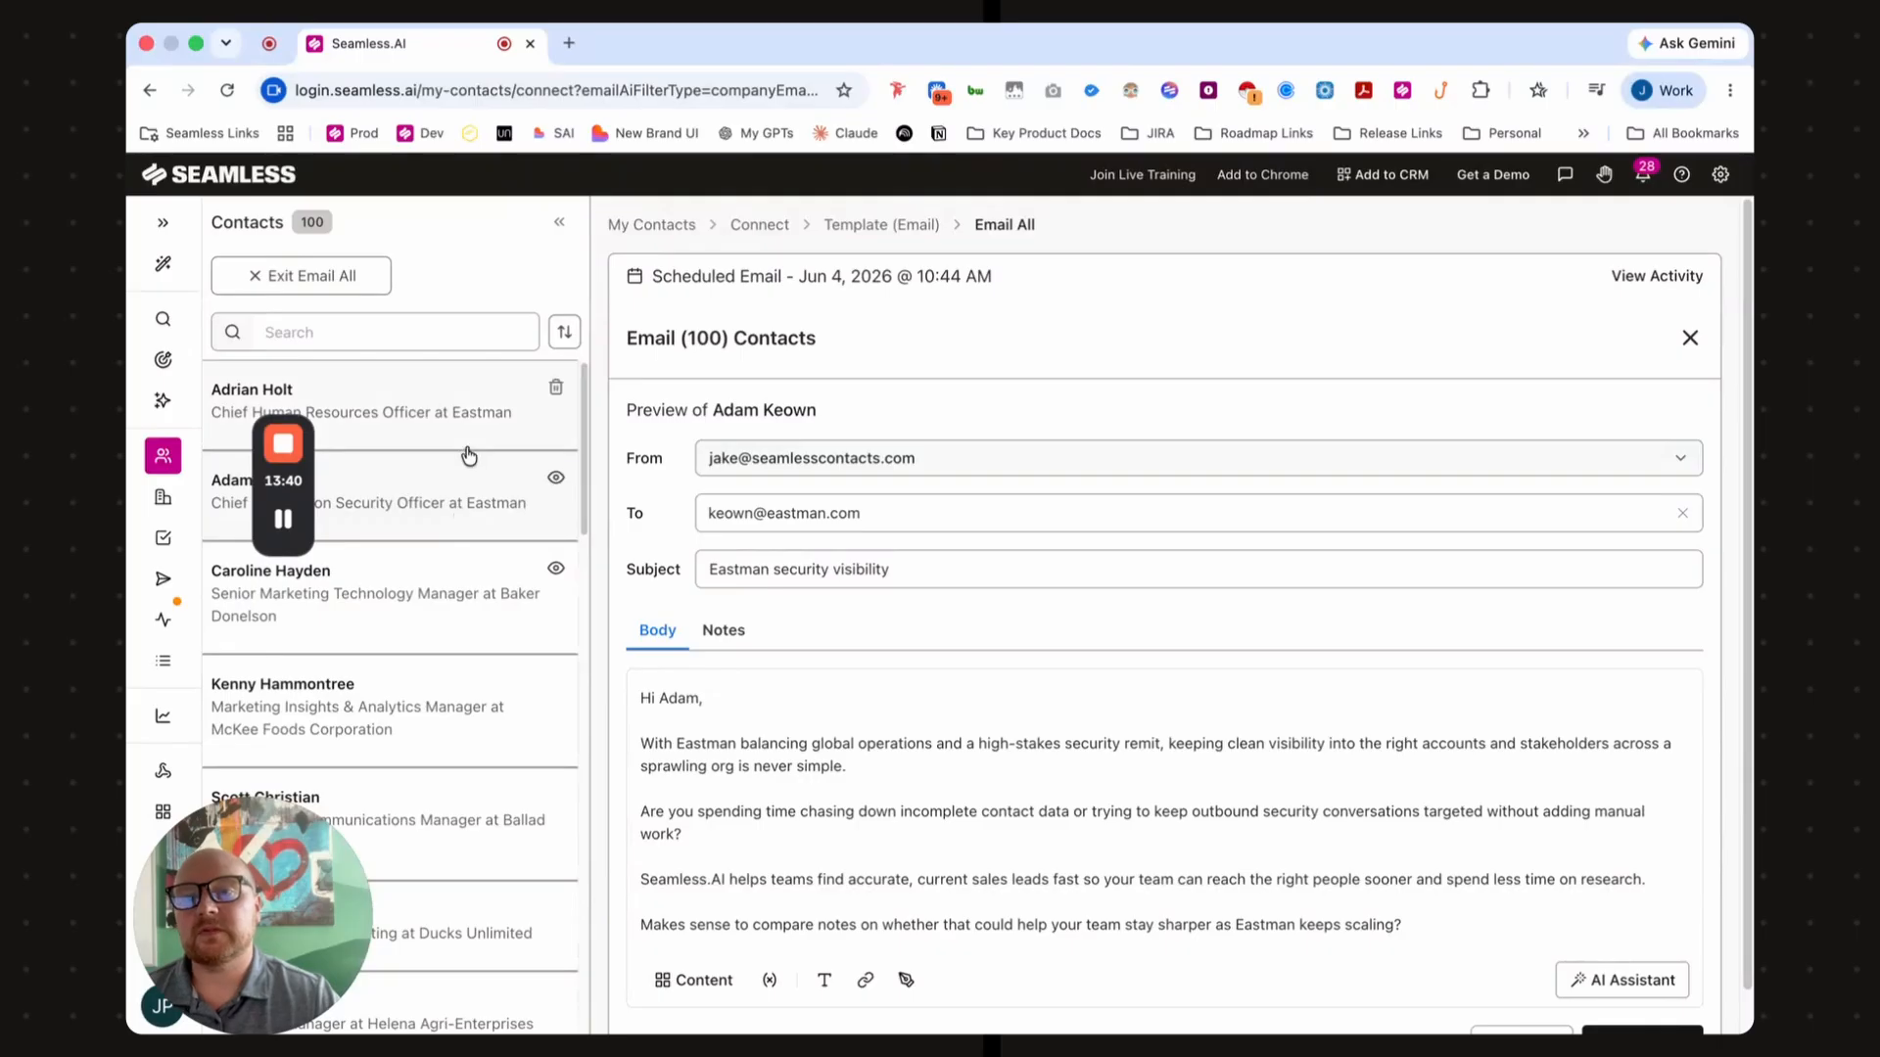
{"action": "left_click", "coordinate": [462, 390]}
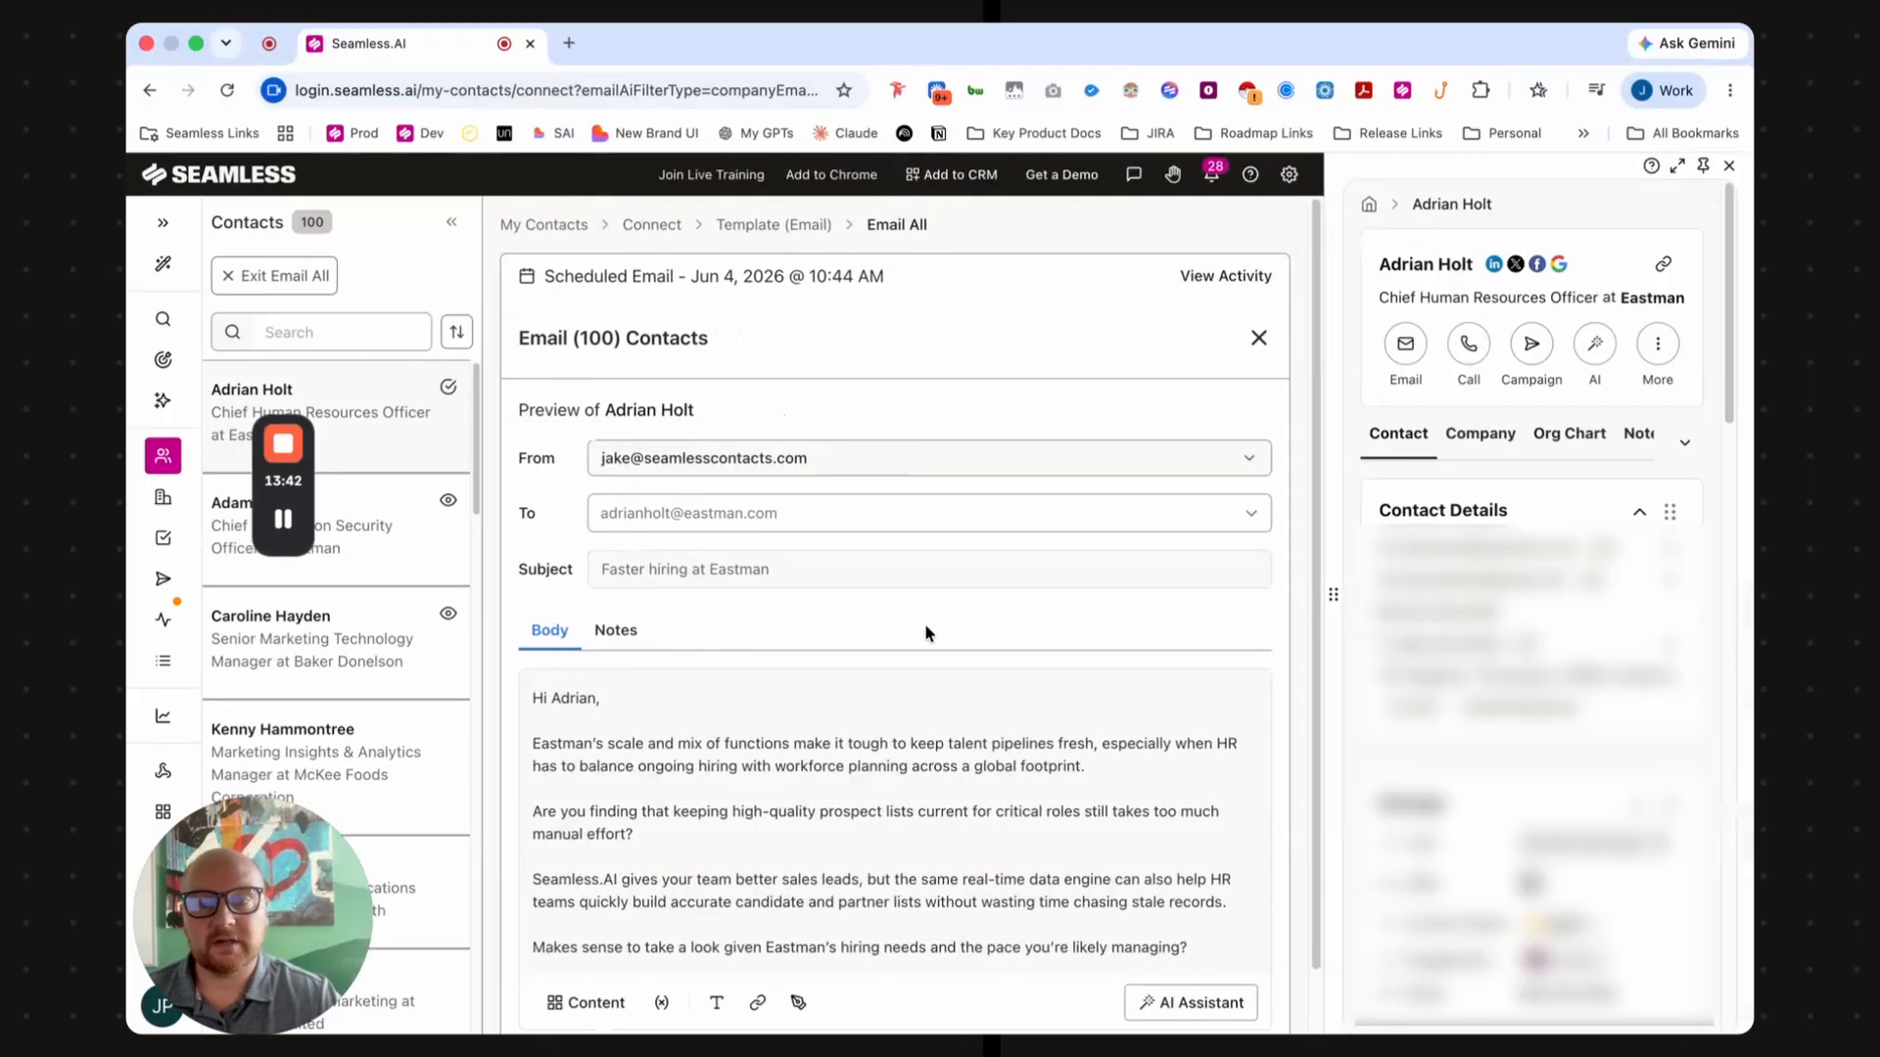
{"action": "scroll", "coordinate": [924, 622], "scroll_direction": "down", "scroll_amount": 1}
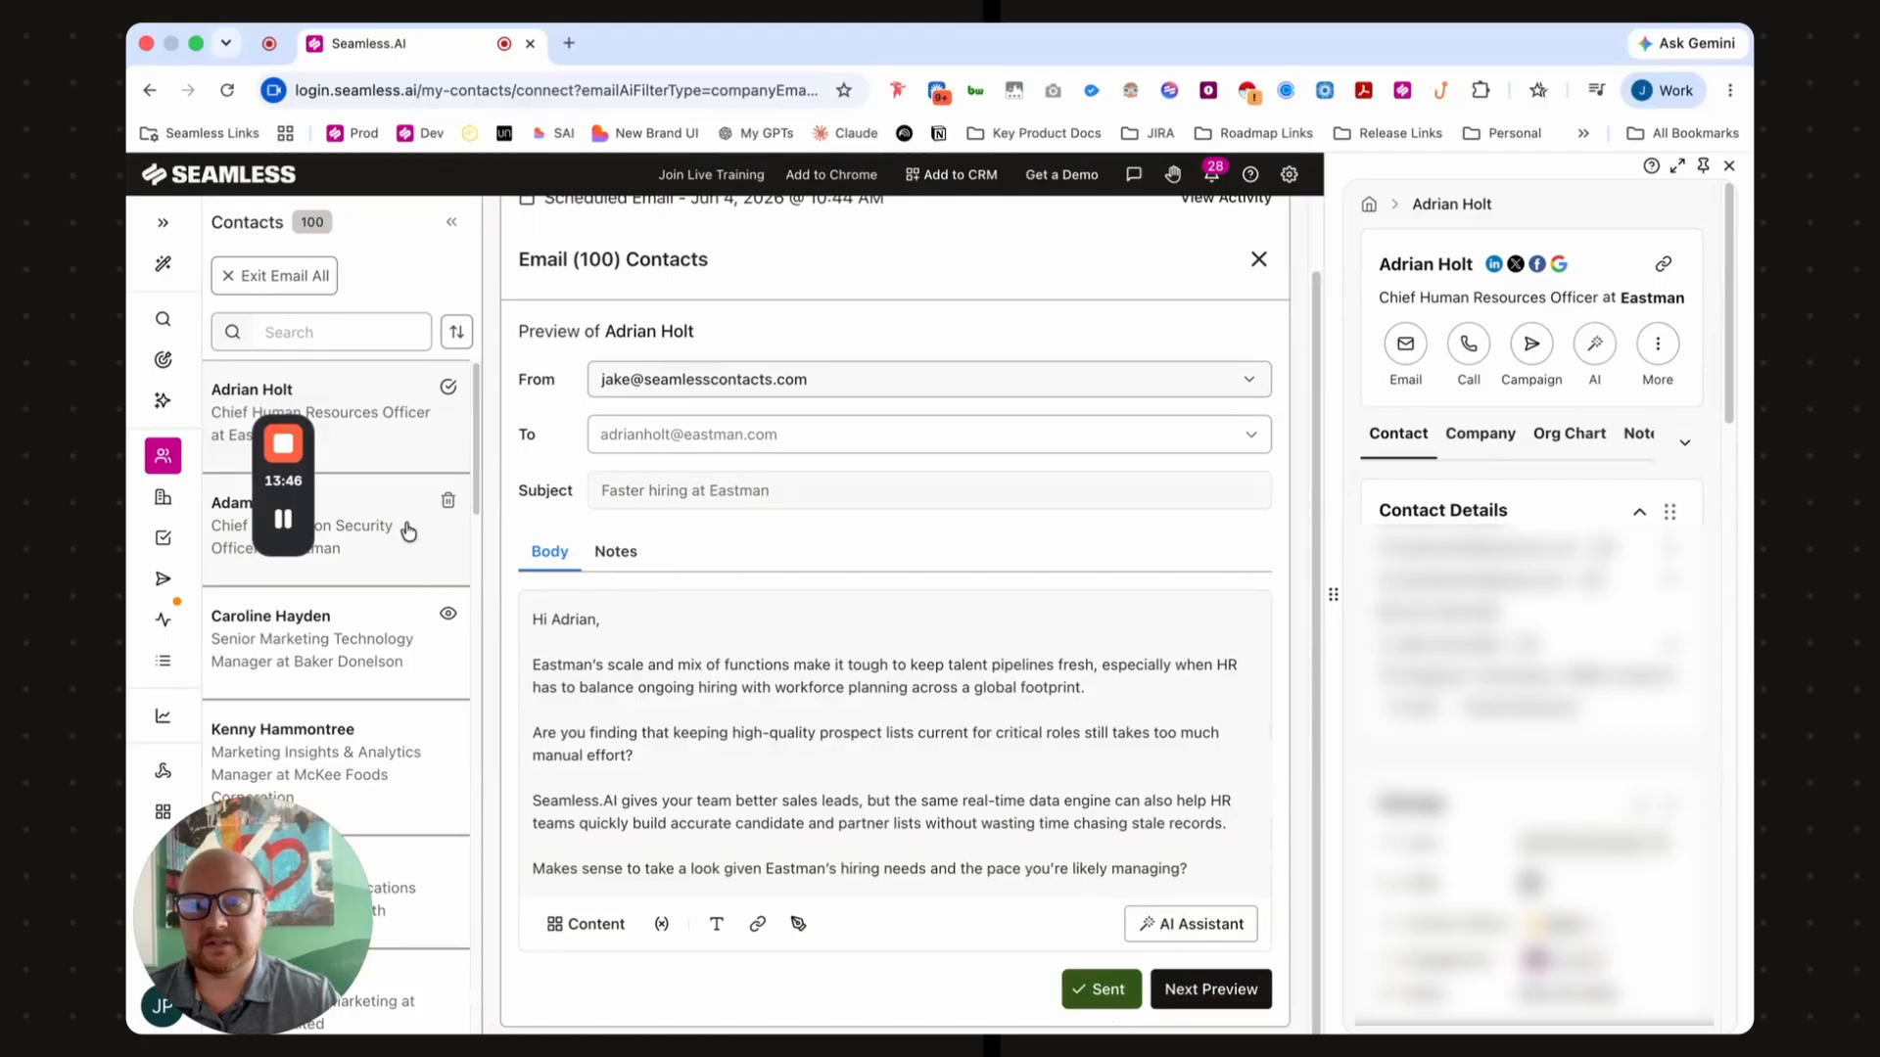
- Send the "Eastman security visibility" email to Eastman's Chief Information Security Officer and dismiss the sent notification
{"action": "left_click", "coordinate": [361, 501]}
{"action": "scroll", "coordinate": [994, 732], "scroll_direction": "down", "scroll_amount": 1}
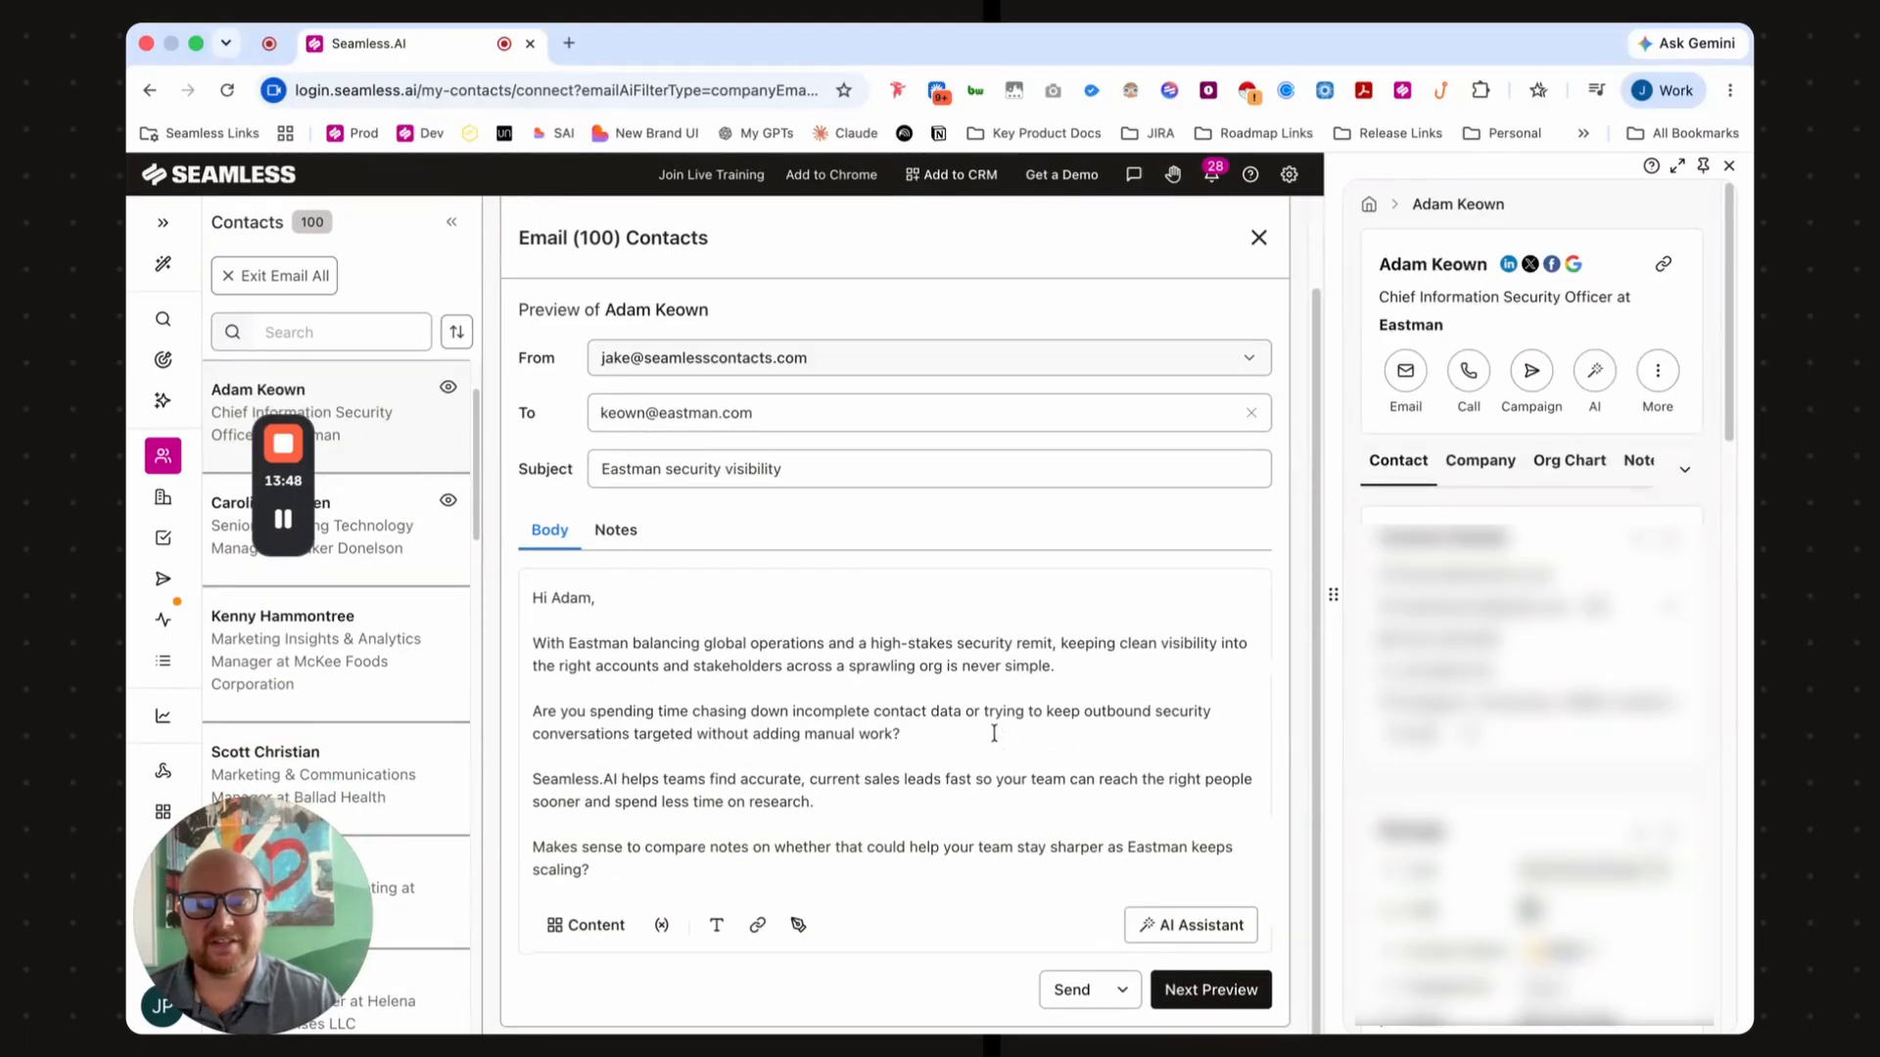
{"action": "left_click", "coordinate": [1067, 986]}
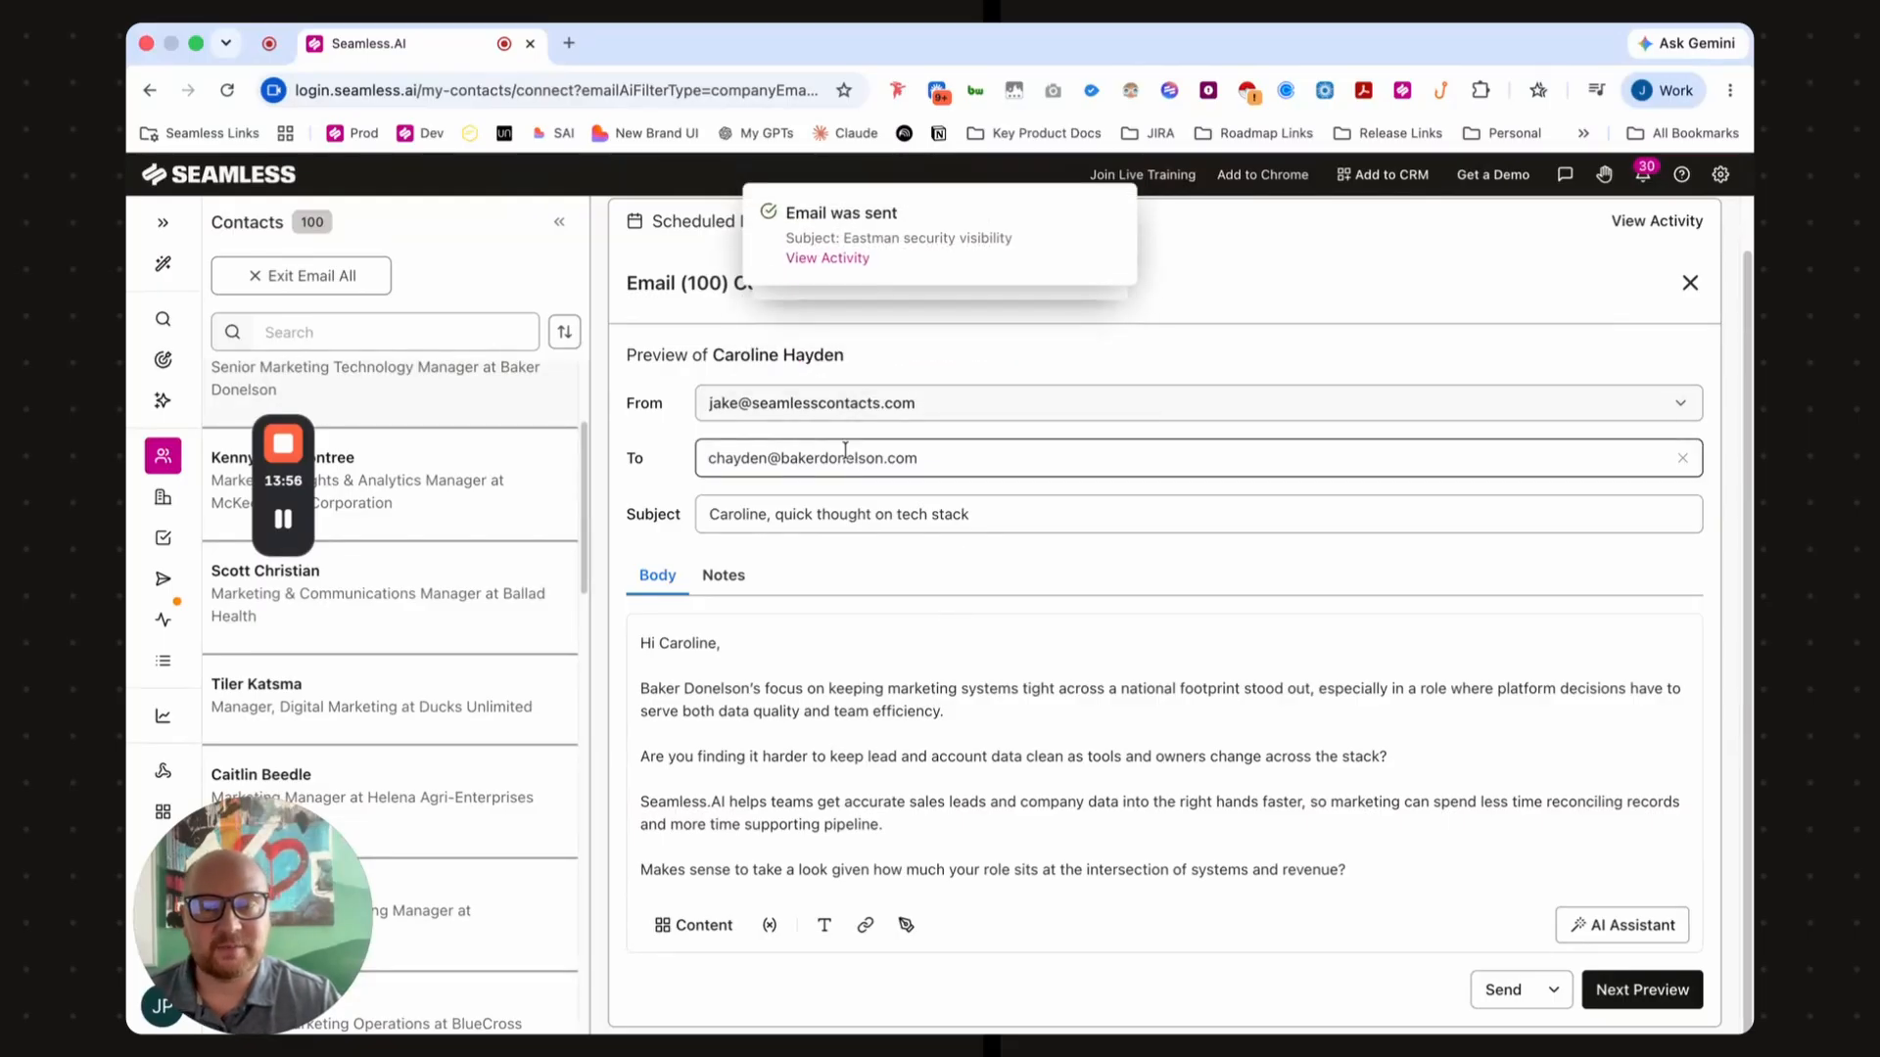
{"action": "mouse_move", "coordinate": [793, 221]}
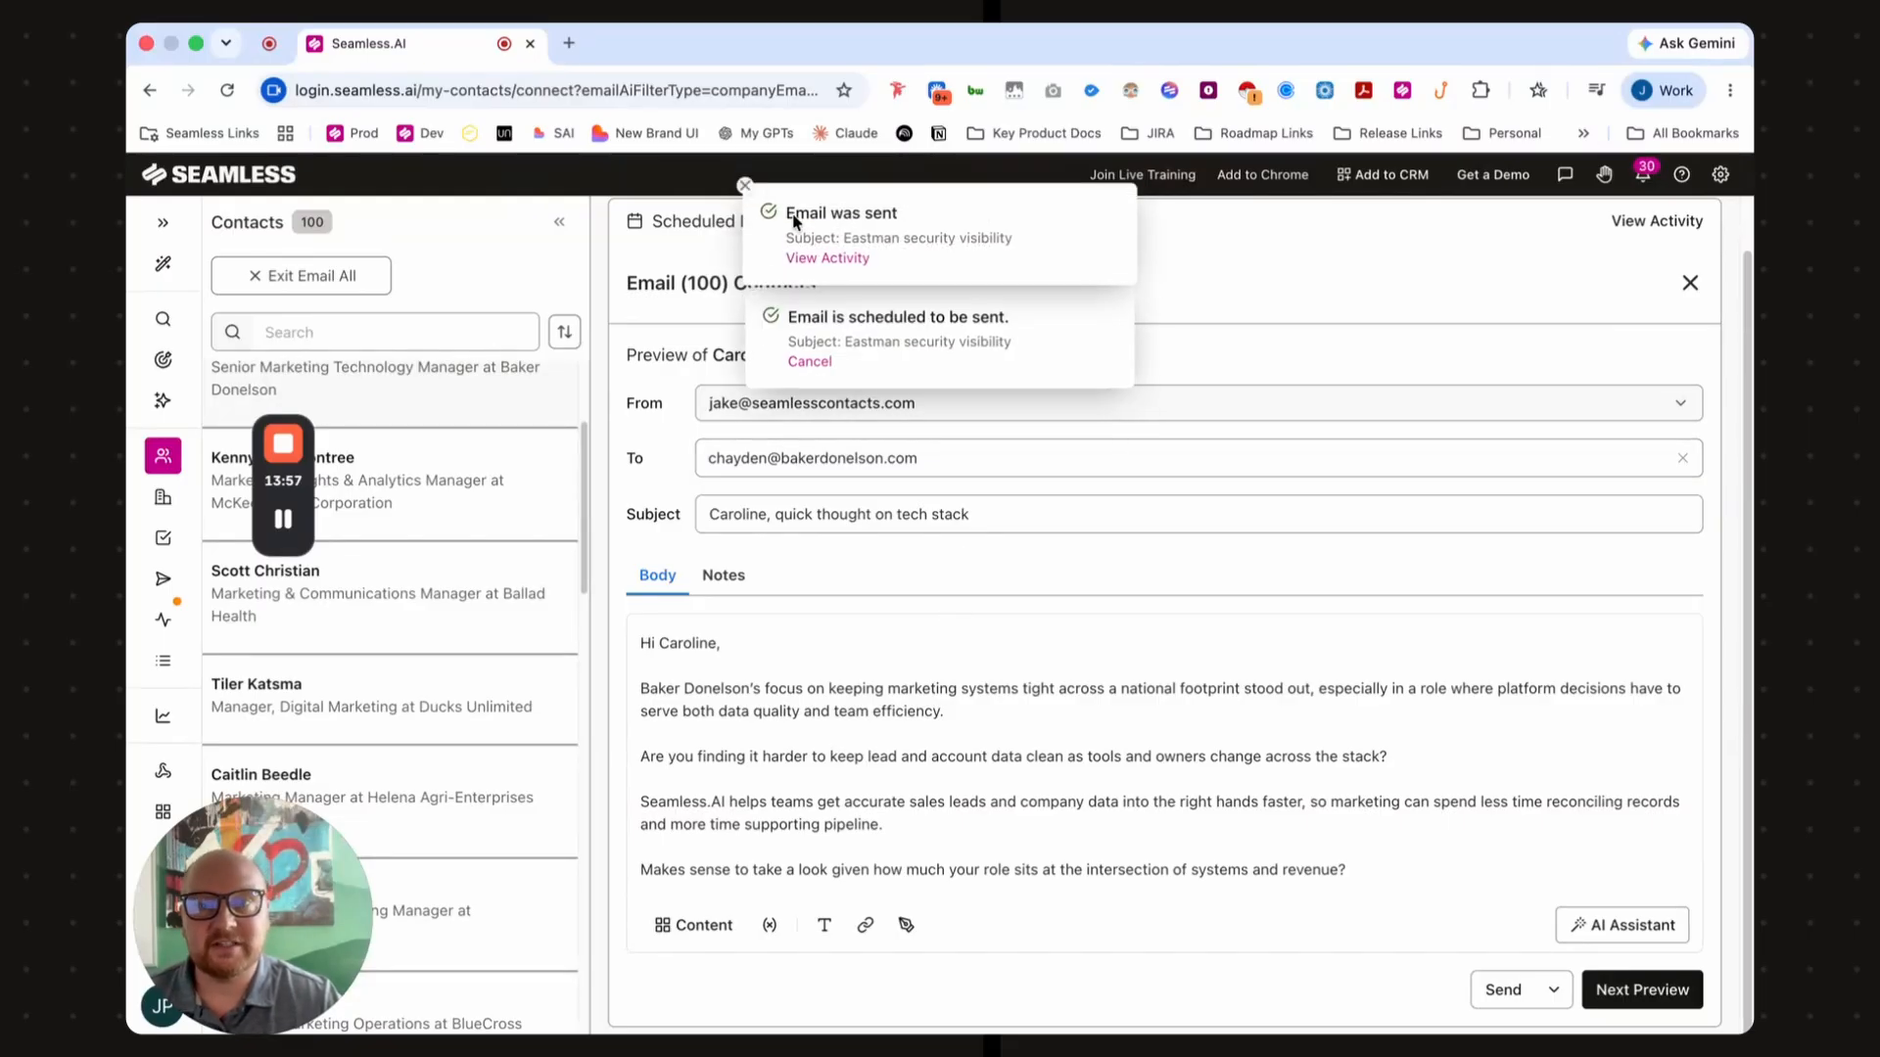
{"action": "left_click", "coordinate": [745, 187]}
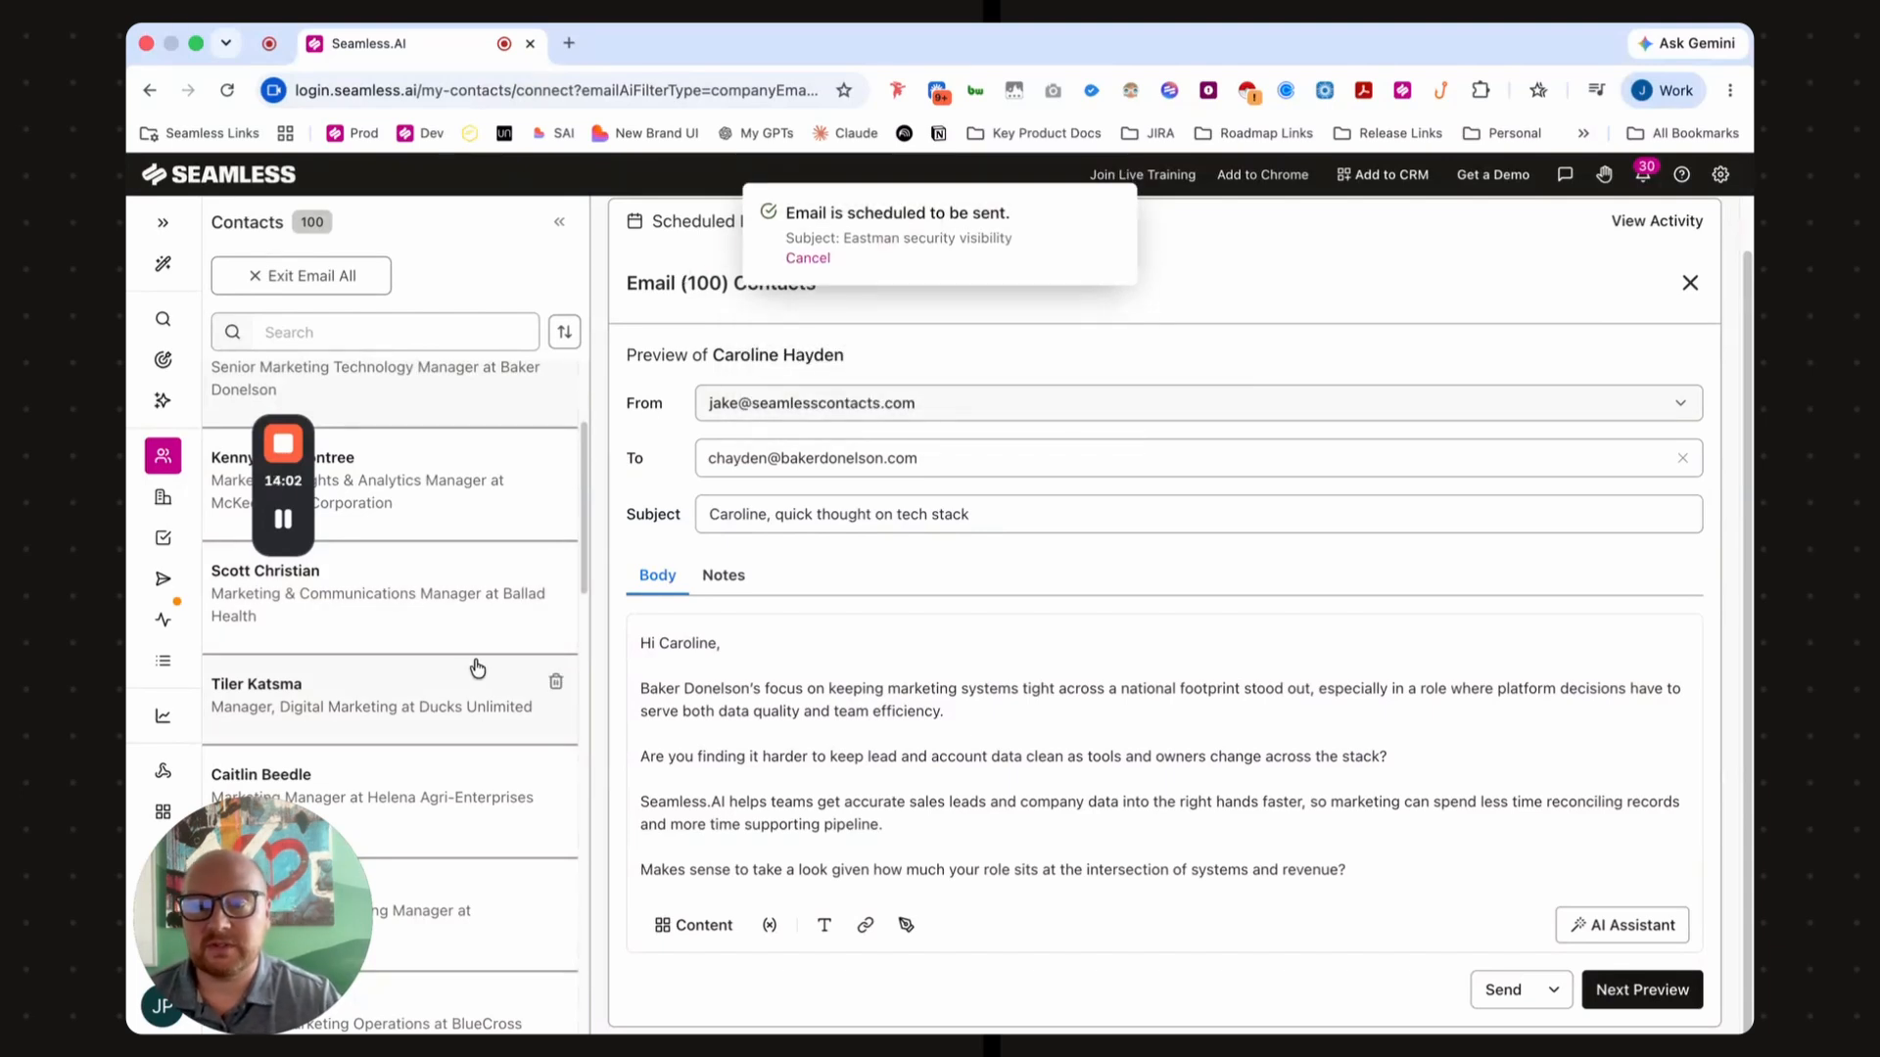
- Check the sending status marks in the contact list and leave the bulk email engagement
{"action": "scroll", "coordinate": [485, 543], "scroll_direction": "up", "scroll_amount": 2}
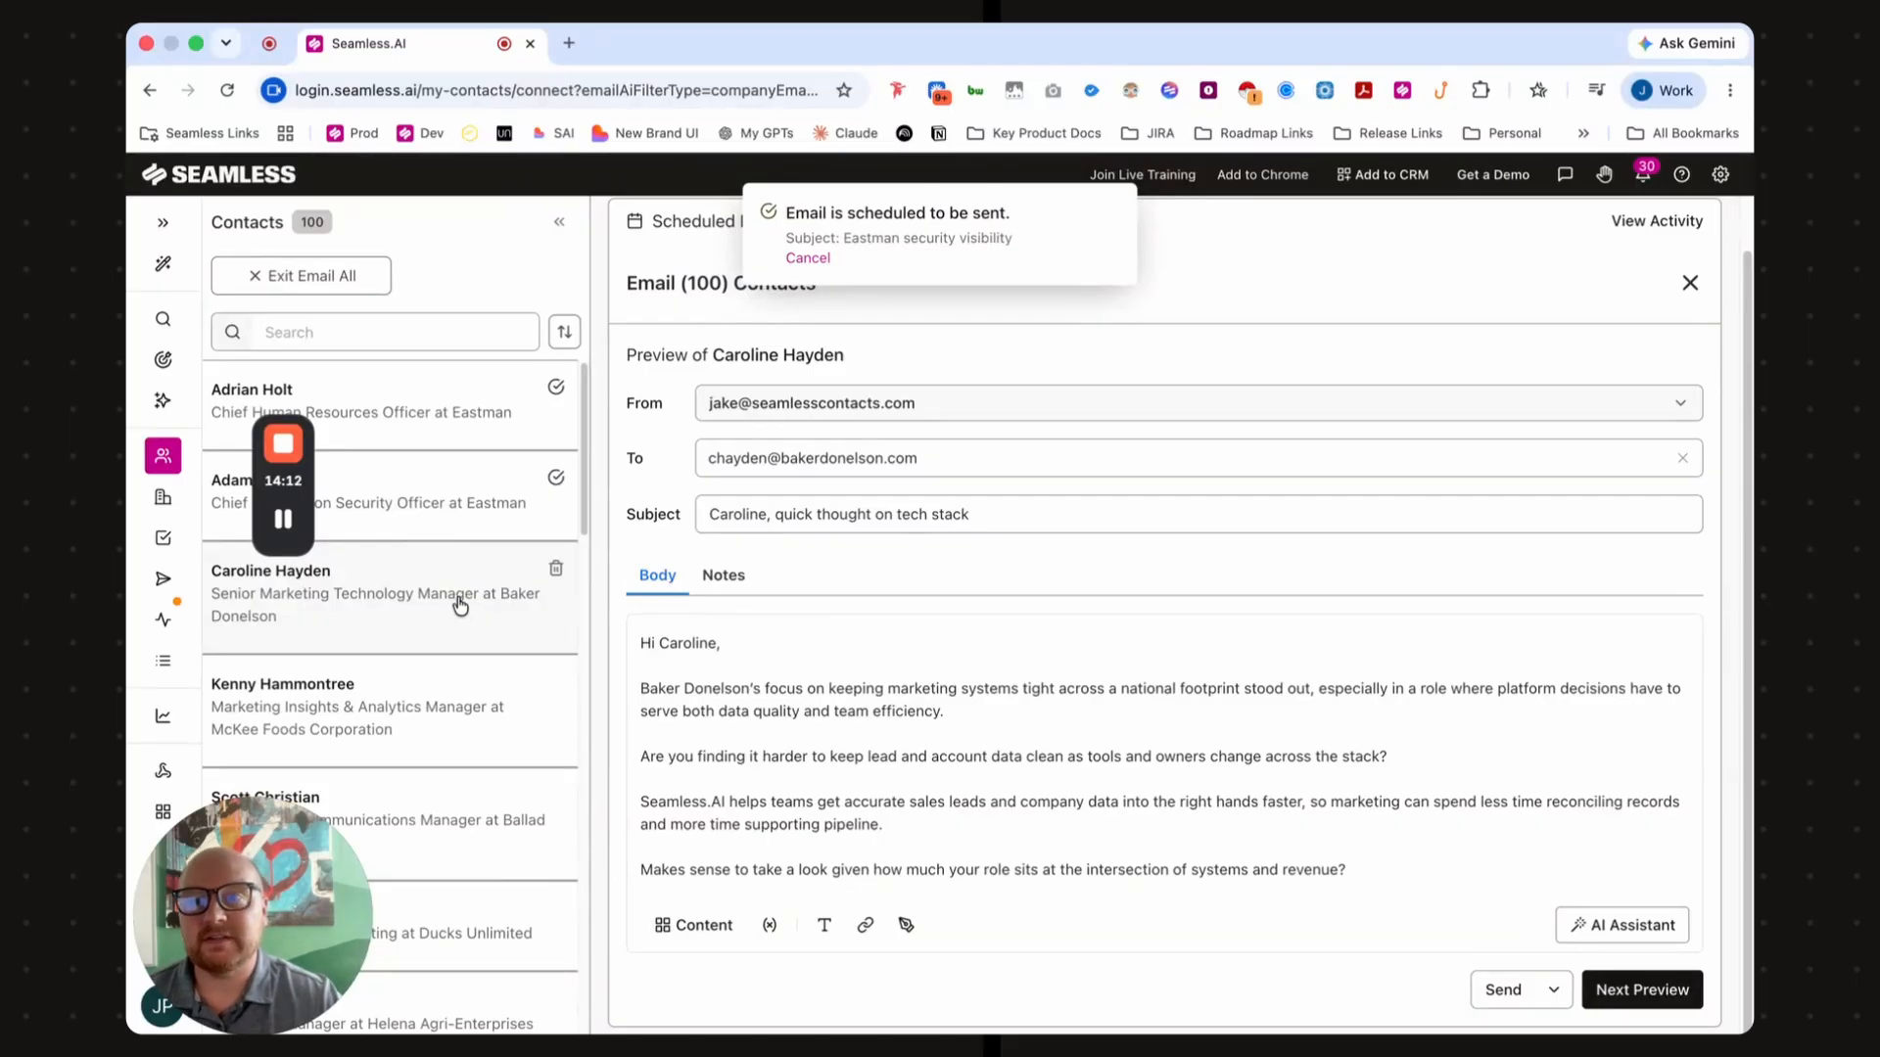
{"action": "left_click", "coordinate": [361, 283]}
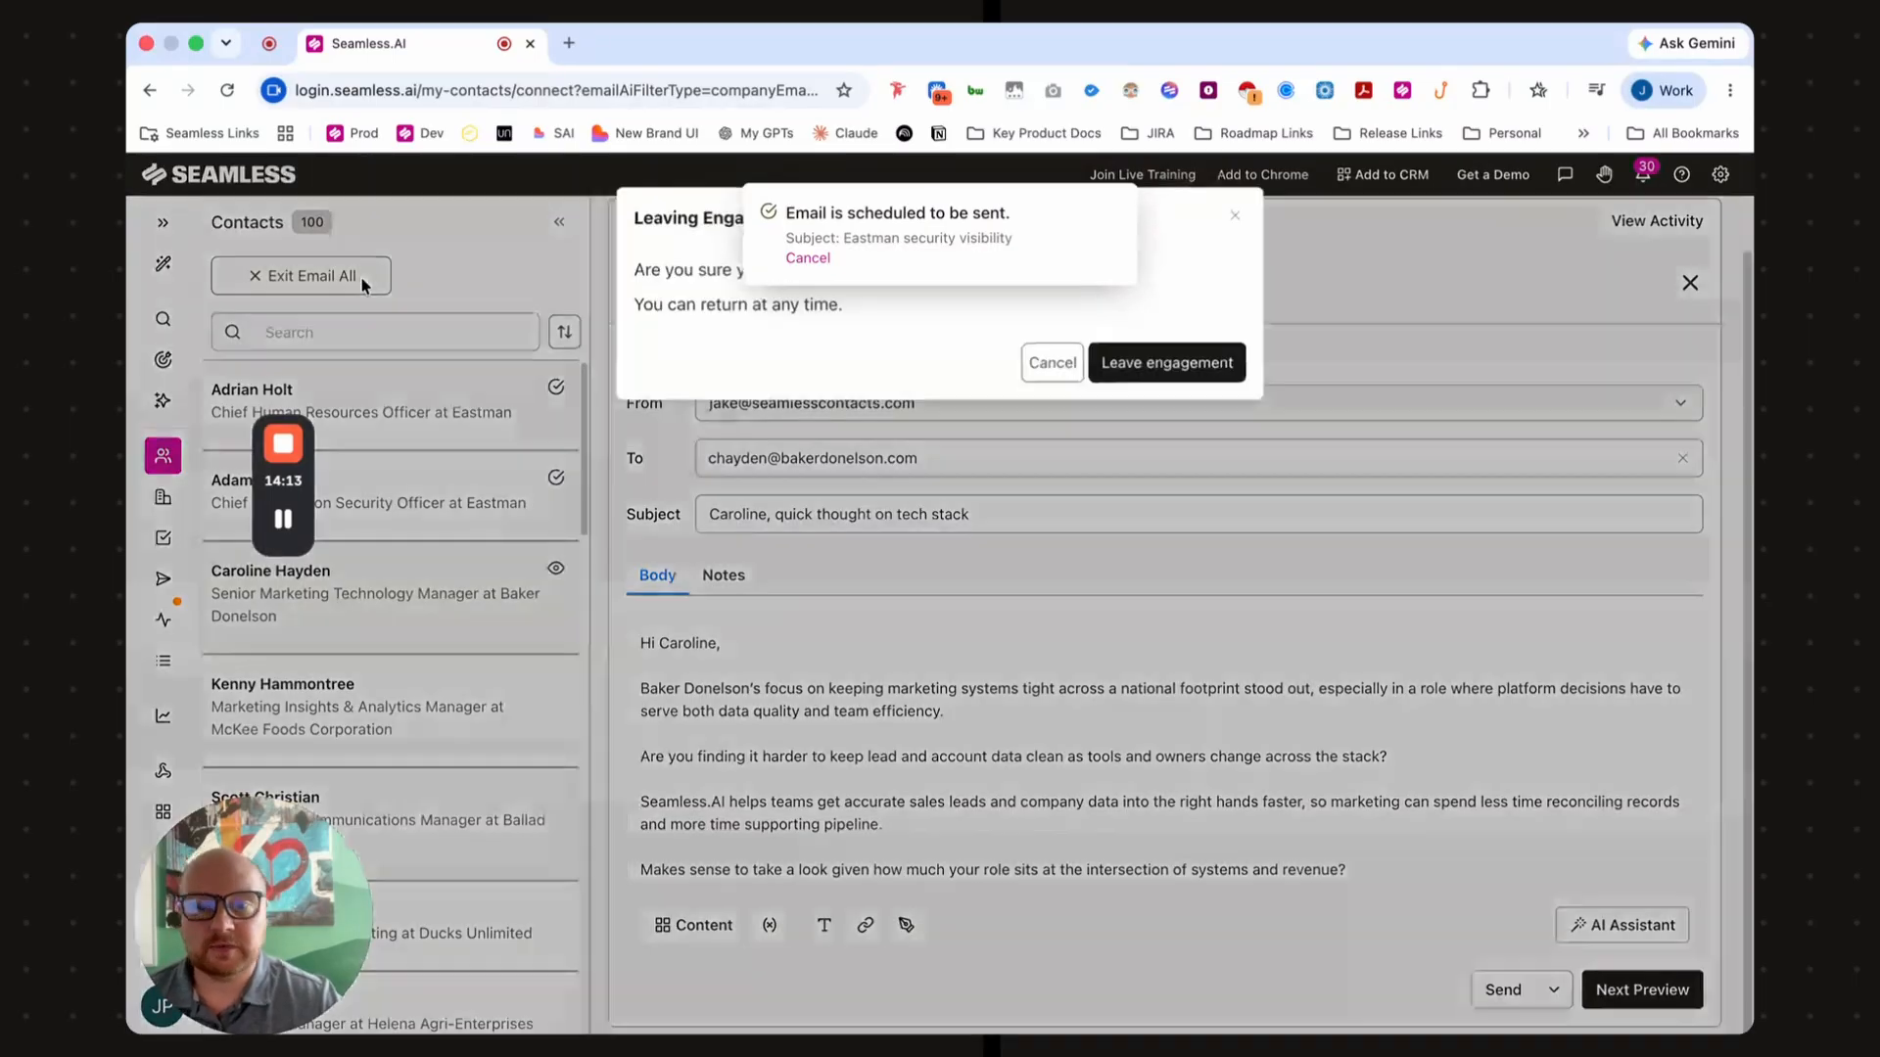
{"action": "left_click", "coordinate": [1170, 366]}
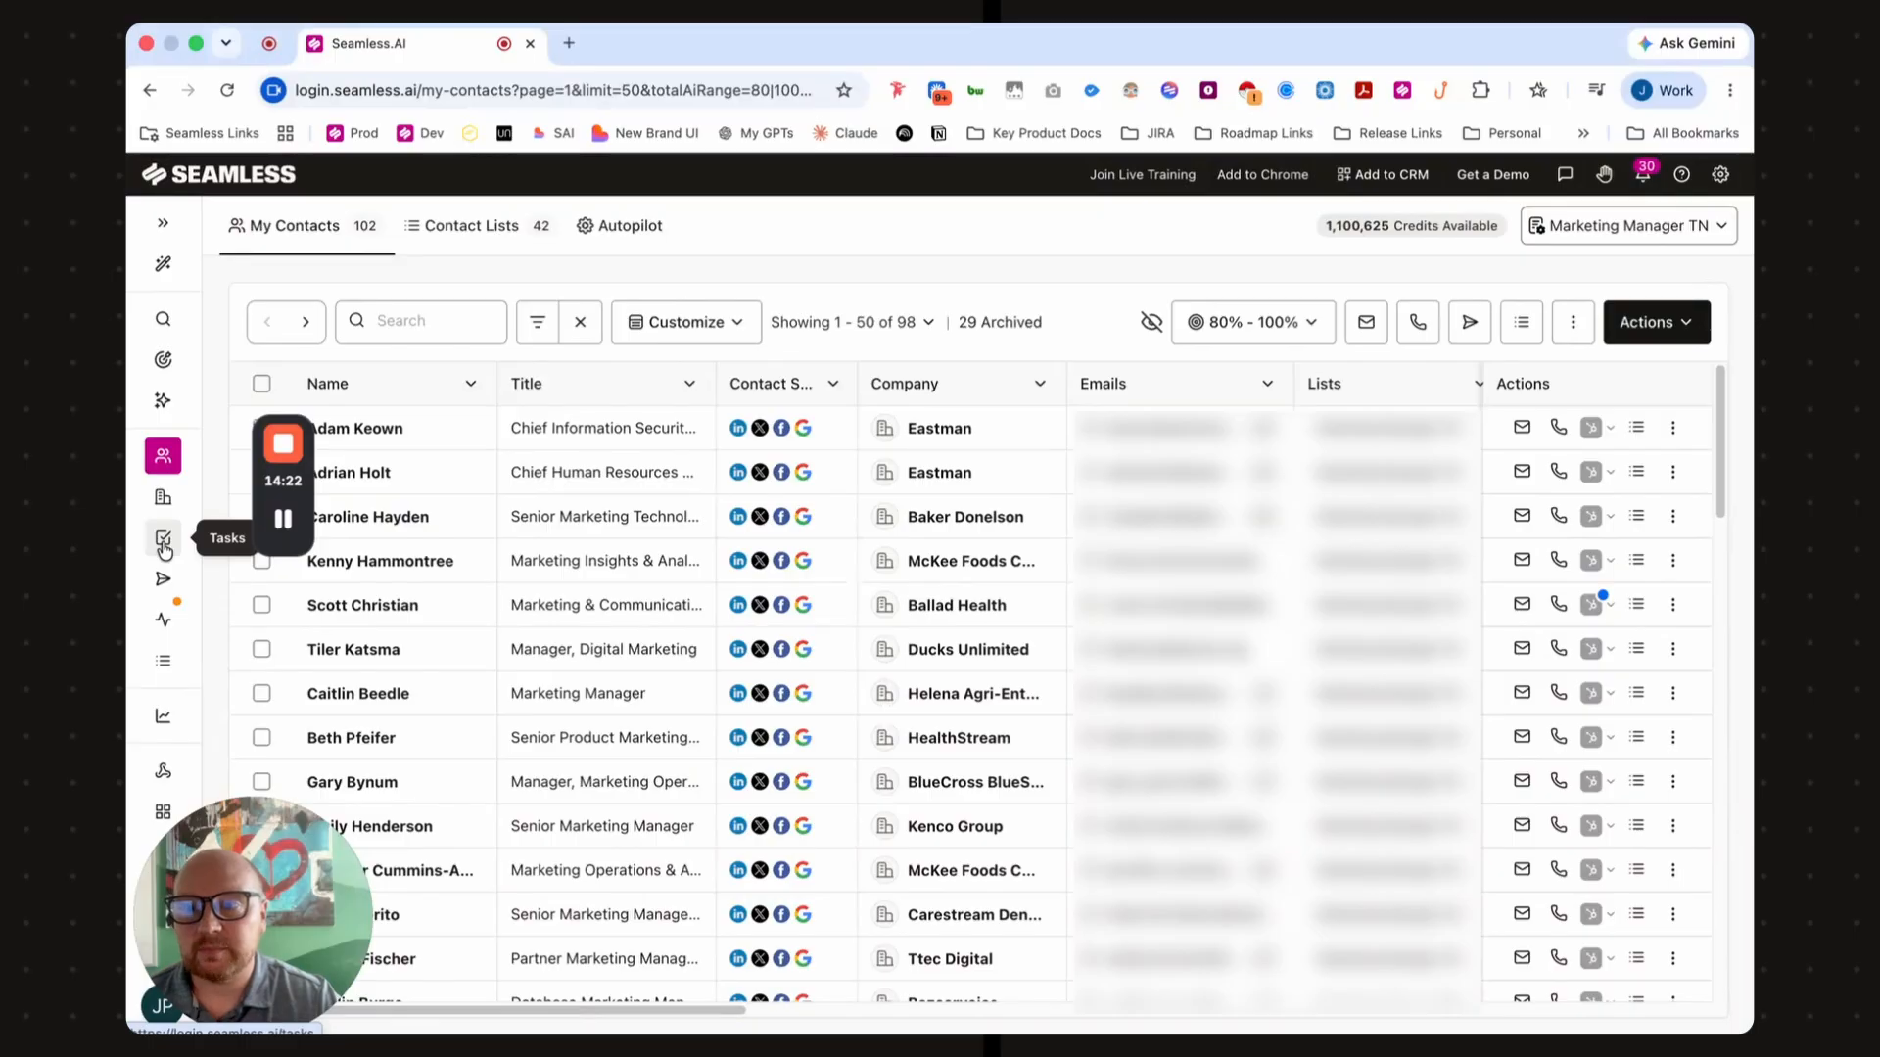
- Start a new campaign and name it "TN Marketing Manager Outreach"
{"action": "left_click", "coordinate": [163, 579]}
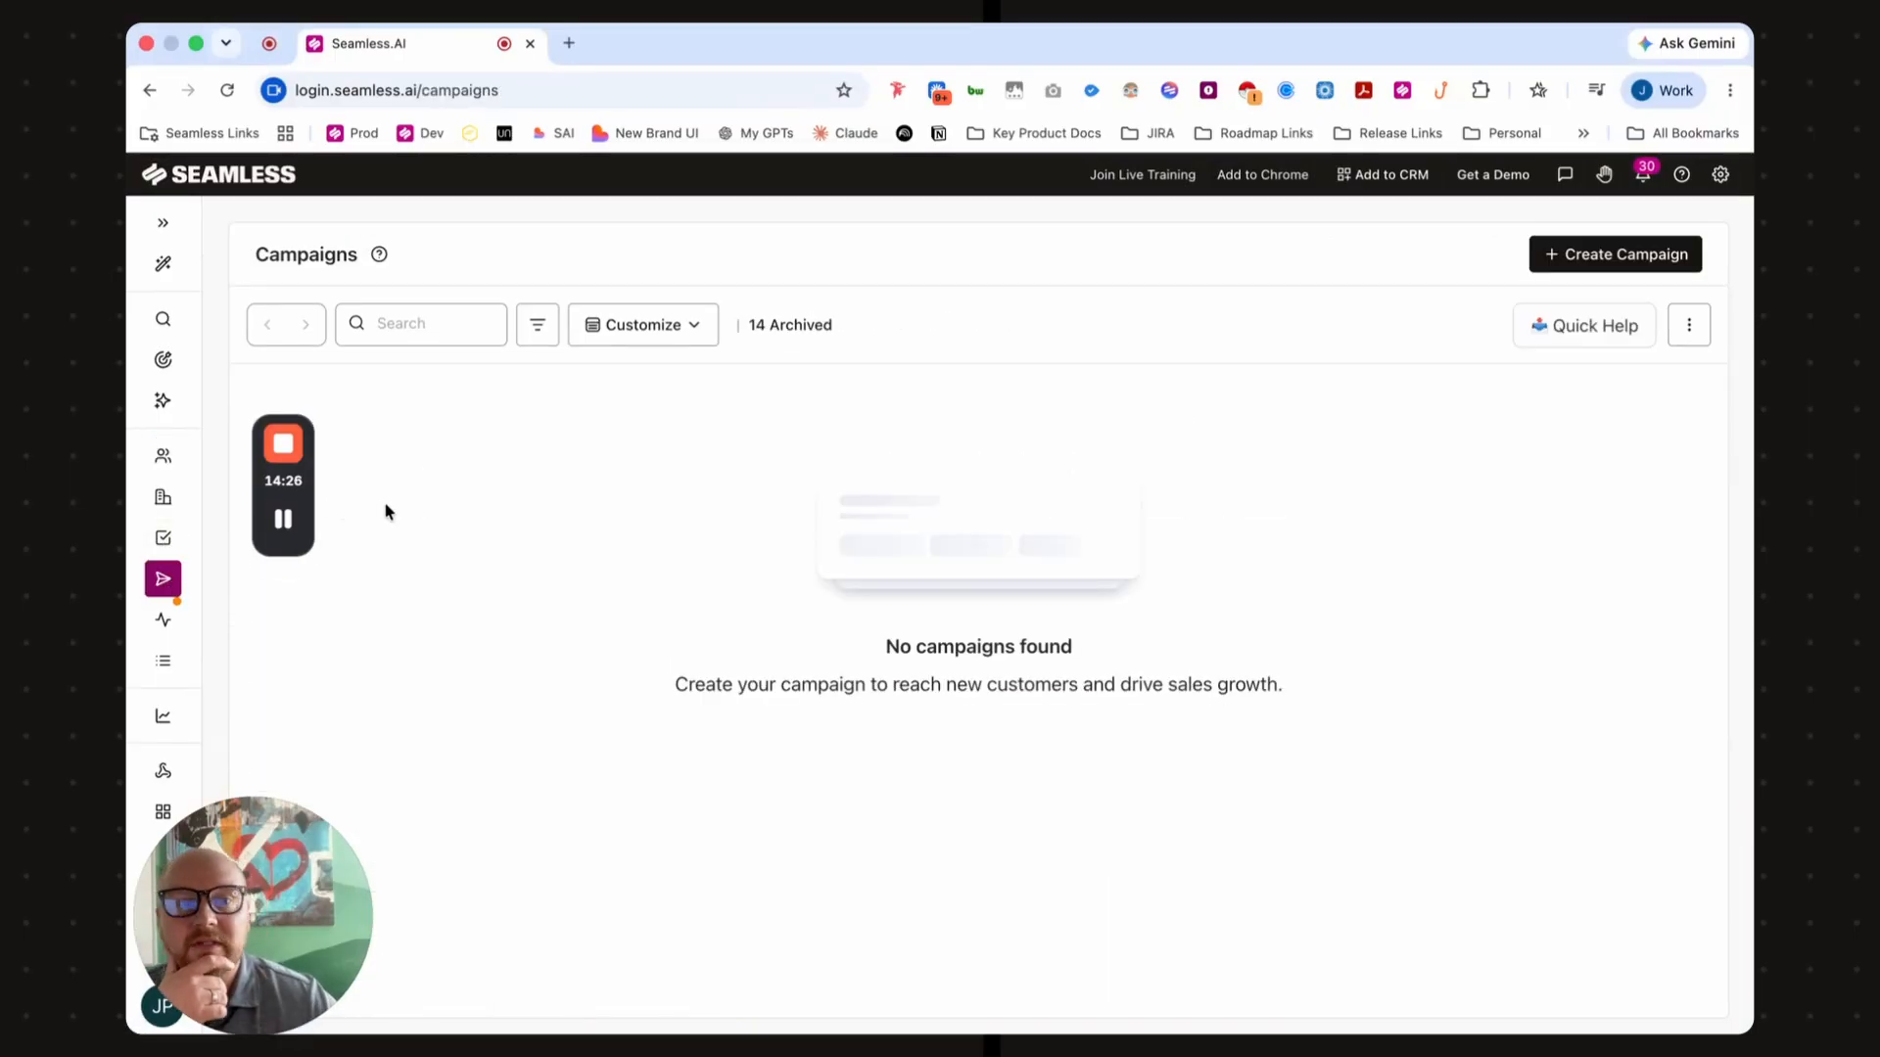
{"action": "left_click", "coordinate": [1596, 263]}
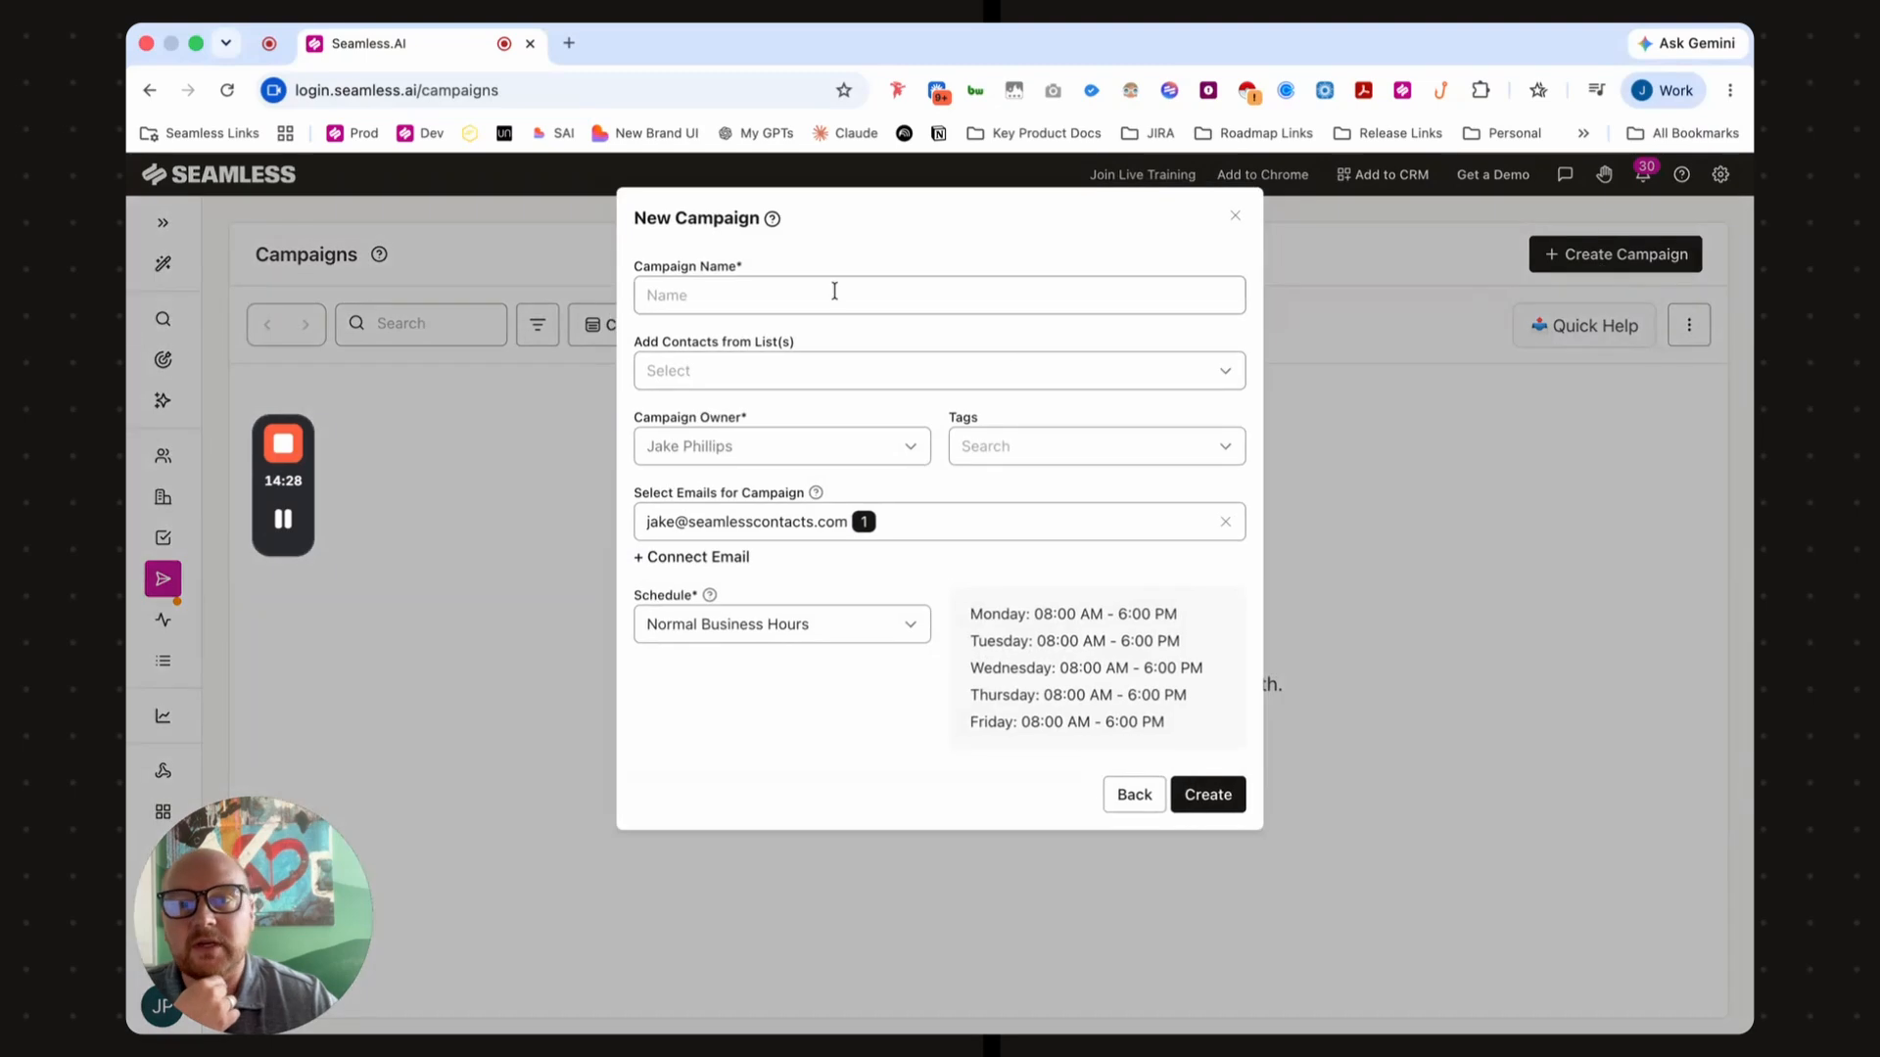
{"action": "left_click", "coordinate": [810, 292]}
{"action": "type", "text": "Tenn"}
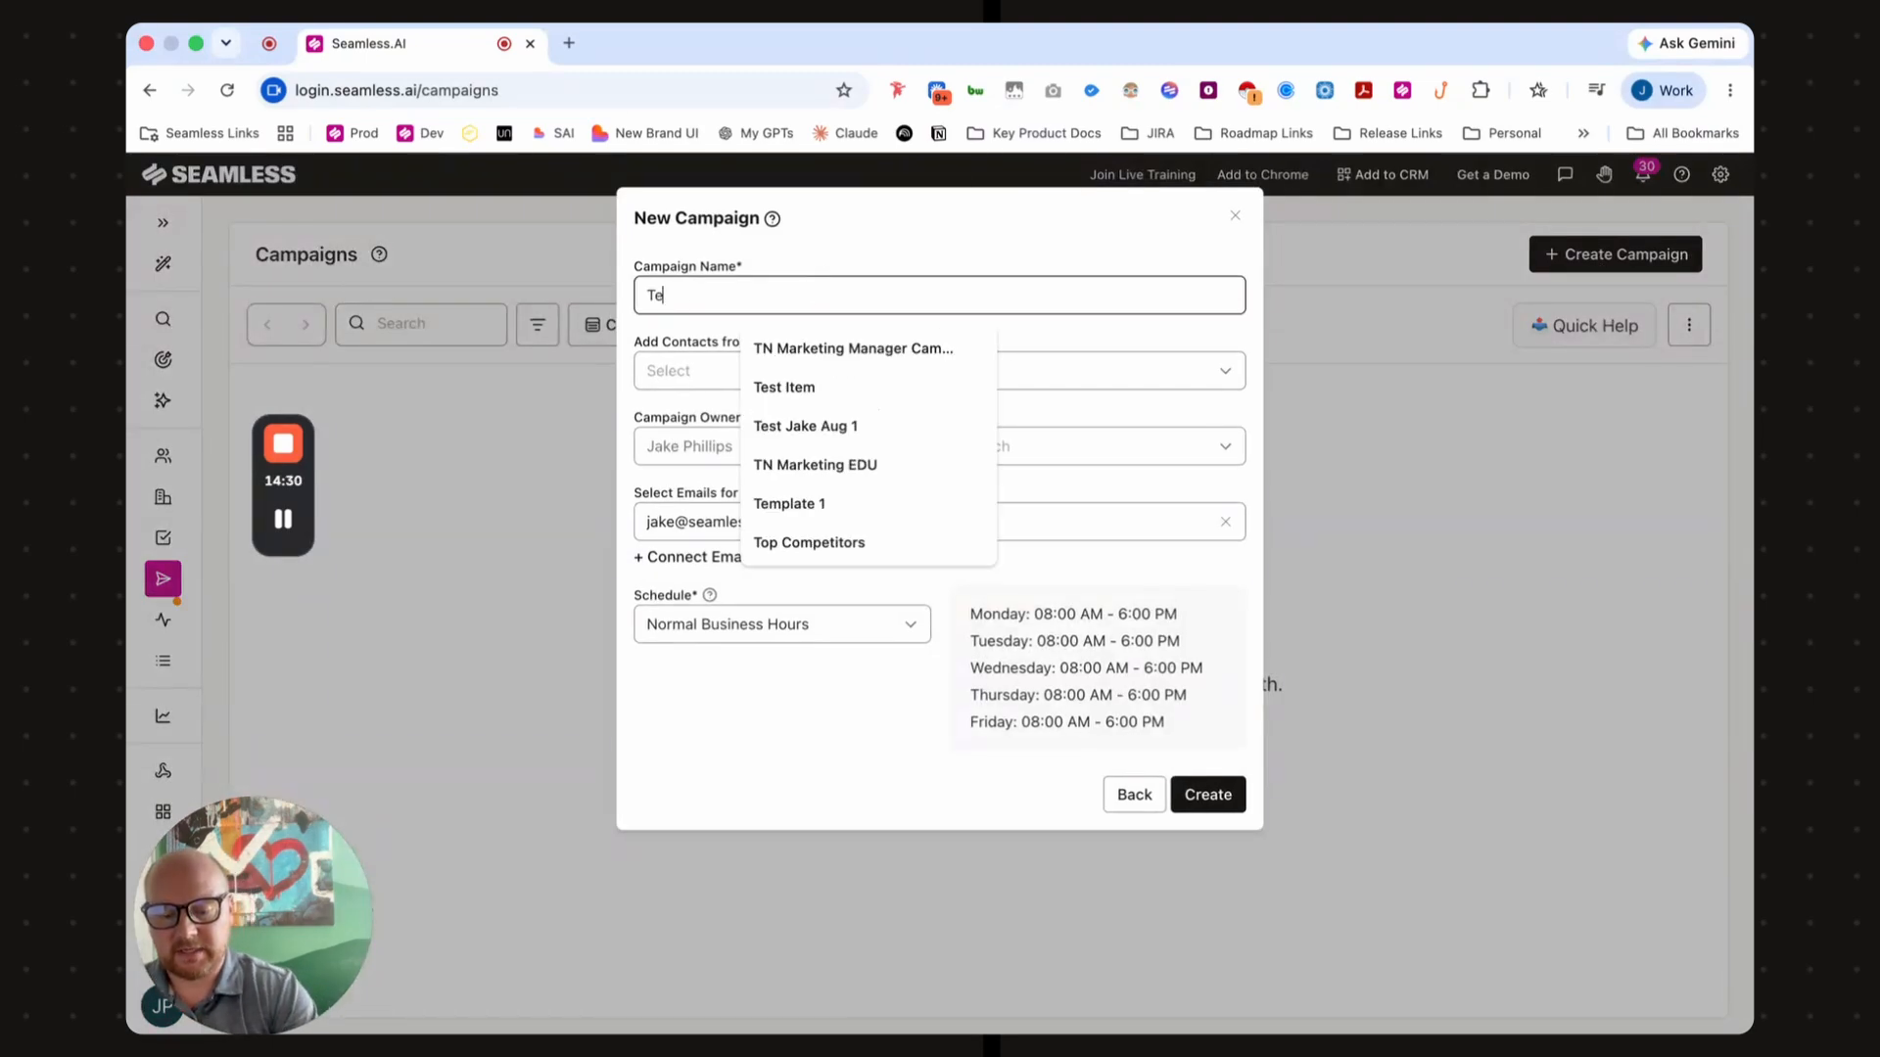
{"action": "key", "text": "BackSpace"}
{"action": "key", "text": "BackSpace"}
{"action": "key", "text": "BackSpace"}
{"action": "type", "text": "N Ma"}
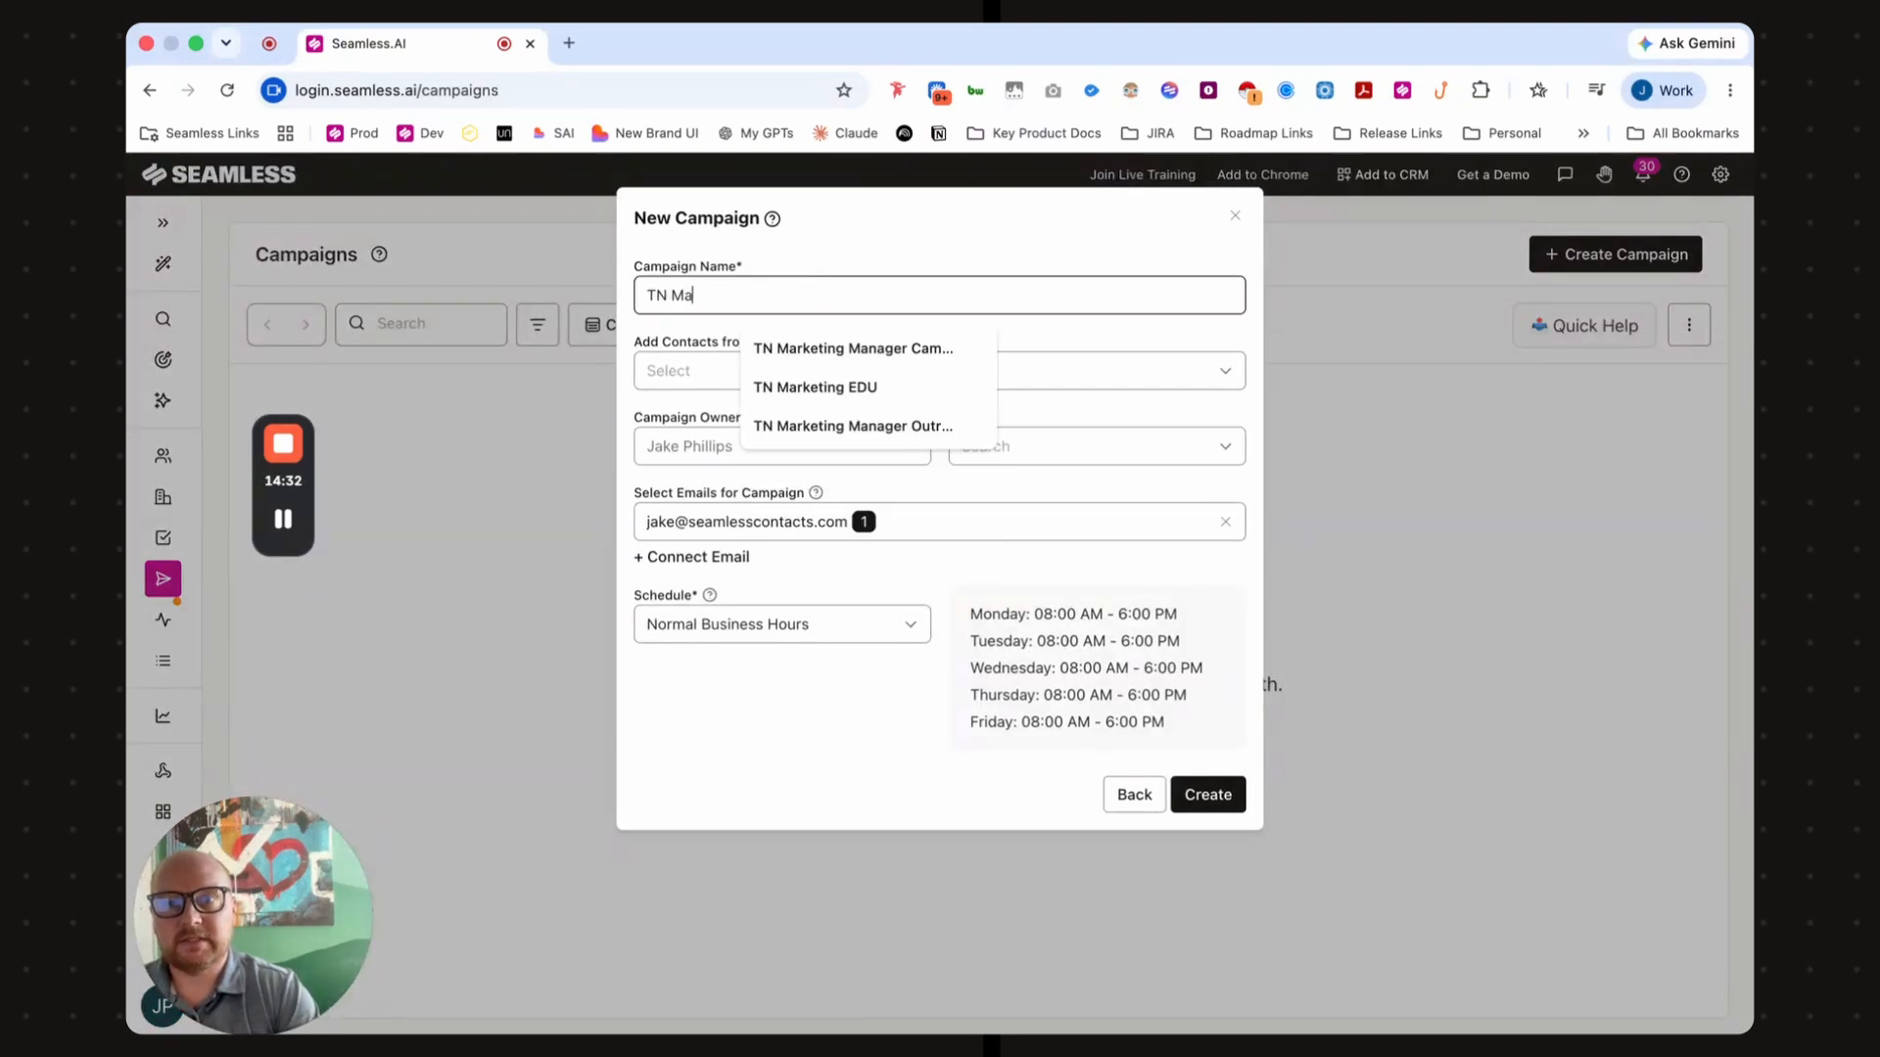
{"action": "type", "text": "rketing Manager "}
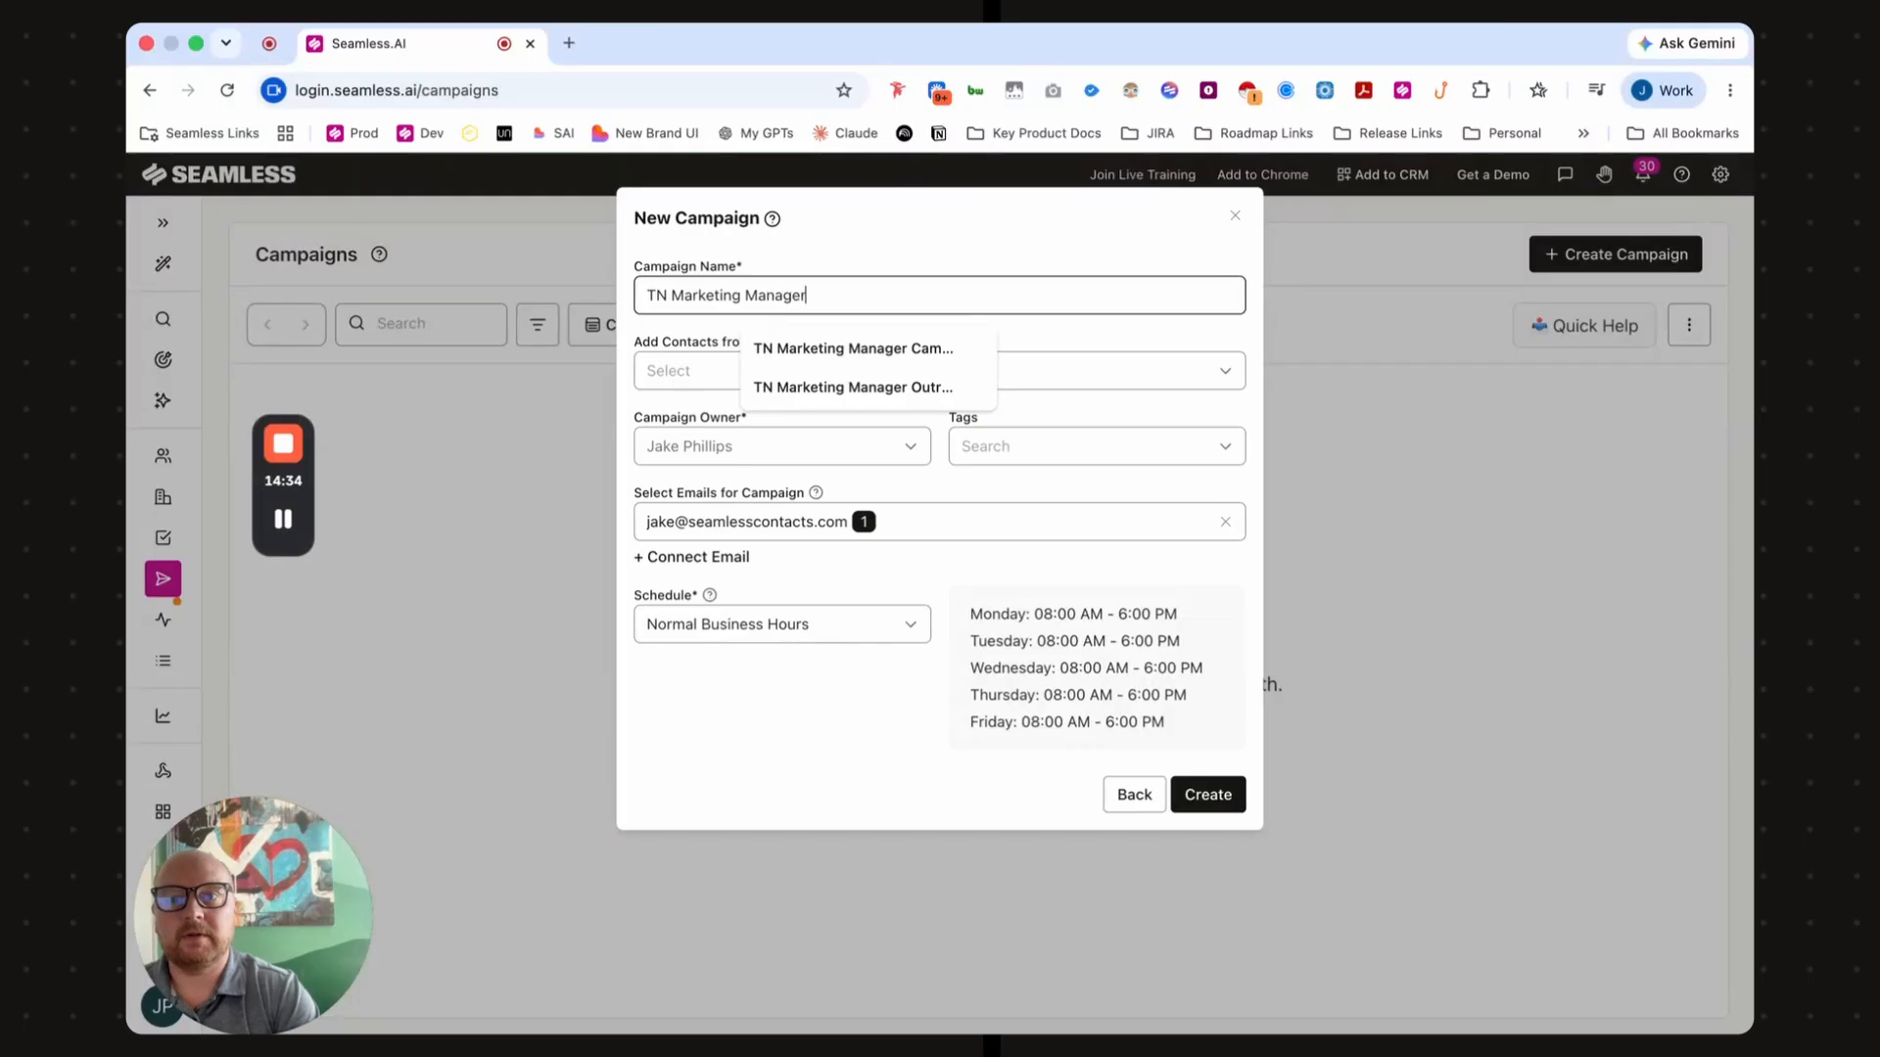
{"action": "type", "text": "Outreach"}
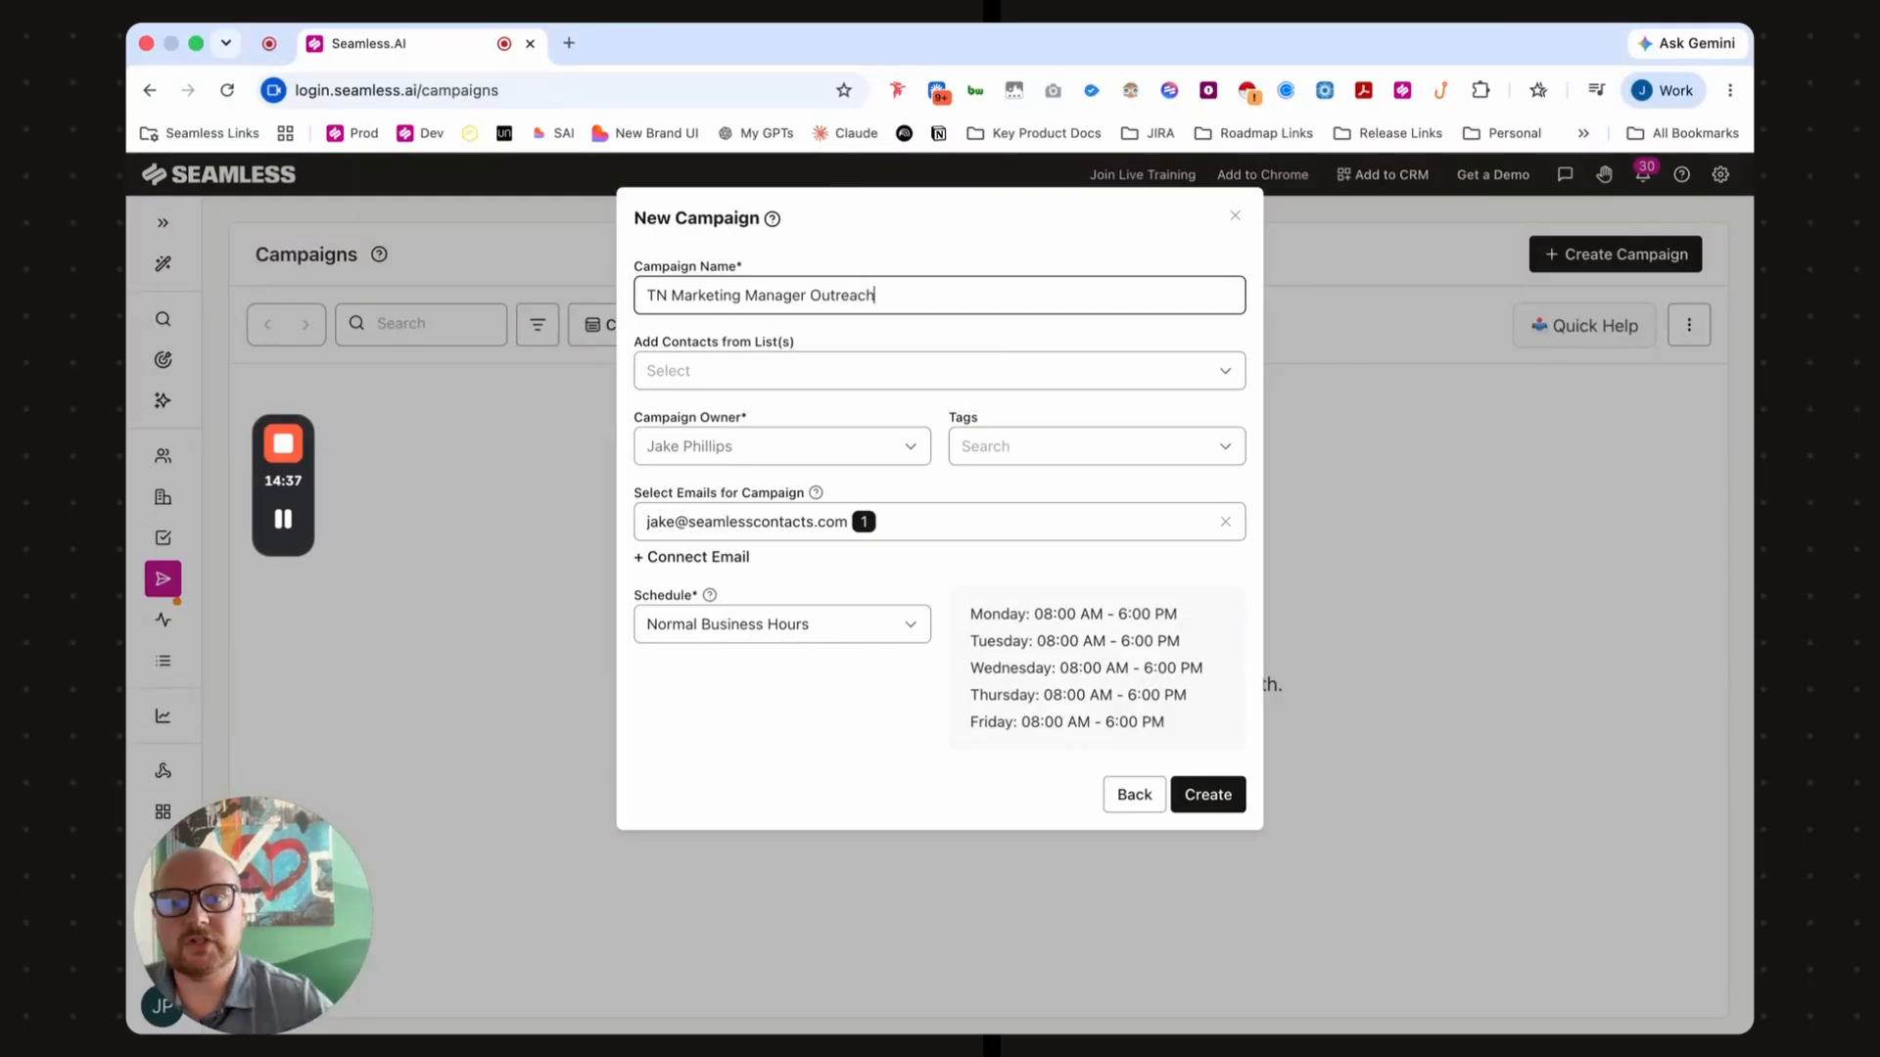
- Create the campaign with the contacts from the Marketing Manager TN list and open its contacts
{"action": "left_click", "coordinate": [839, 369]}
{"action": "left_click", "coordinate": [785, 381]}
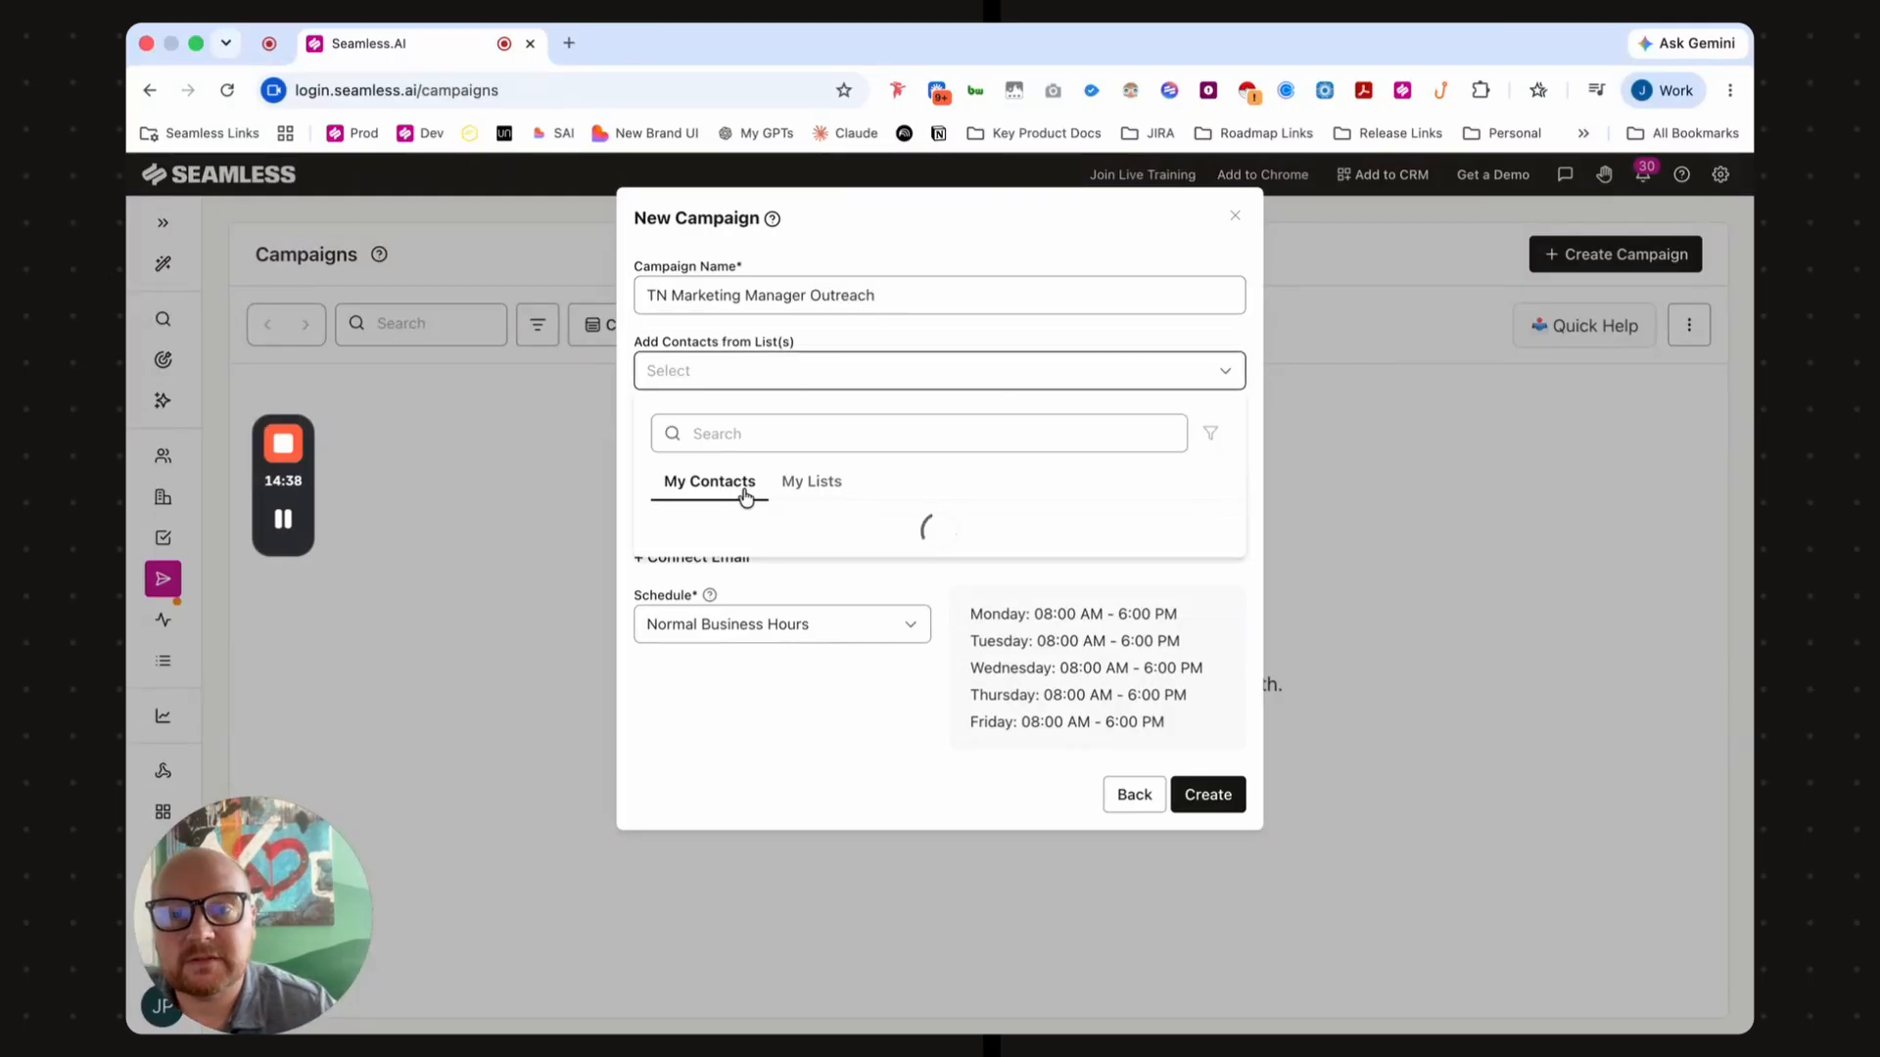
{"action": "left_click", "coordinate": [825, 484]}
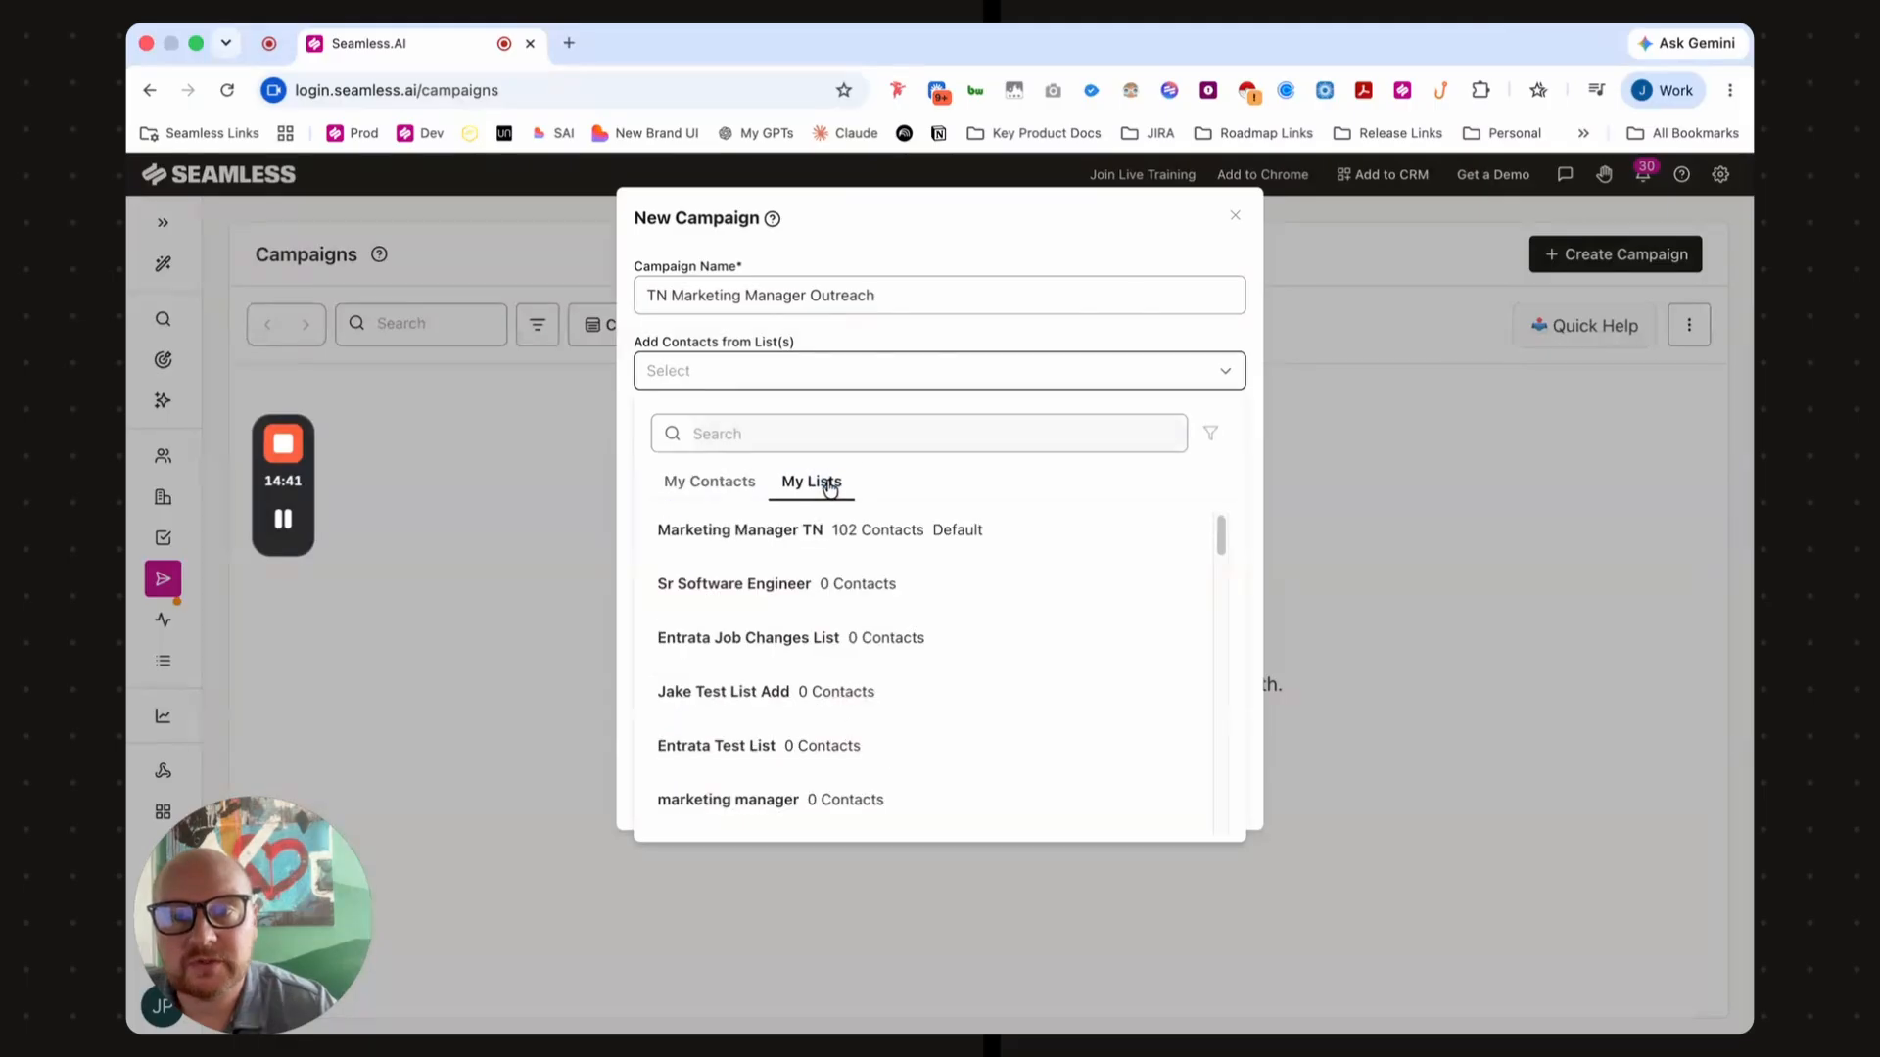
{"action": "left_click", "coordinate": [737, 539]}
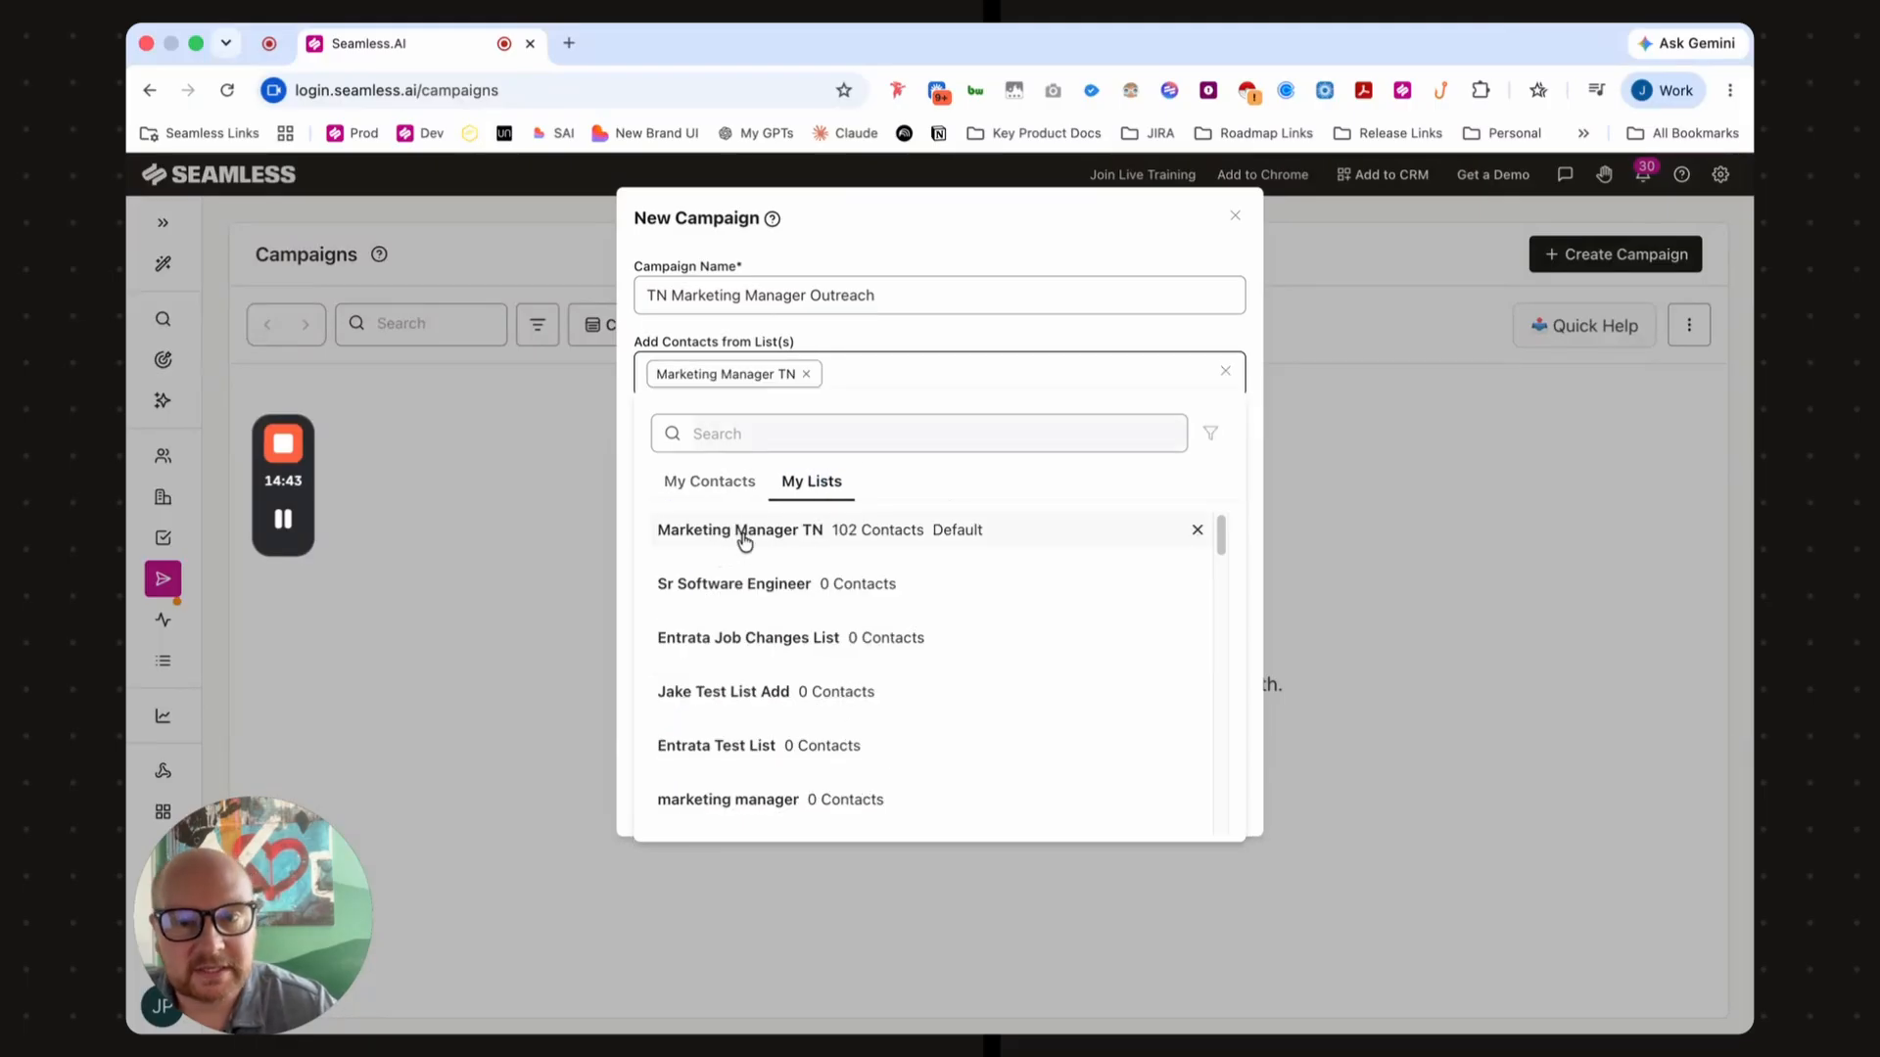
{"action": "left_click", "coordinate": [1045, 340]}
{"action": "left_click", "coordinate": [1206, 800]}
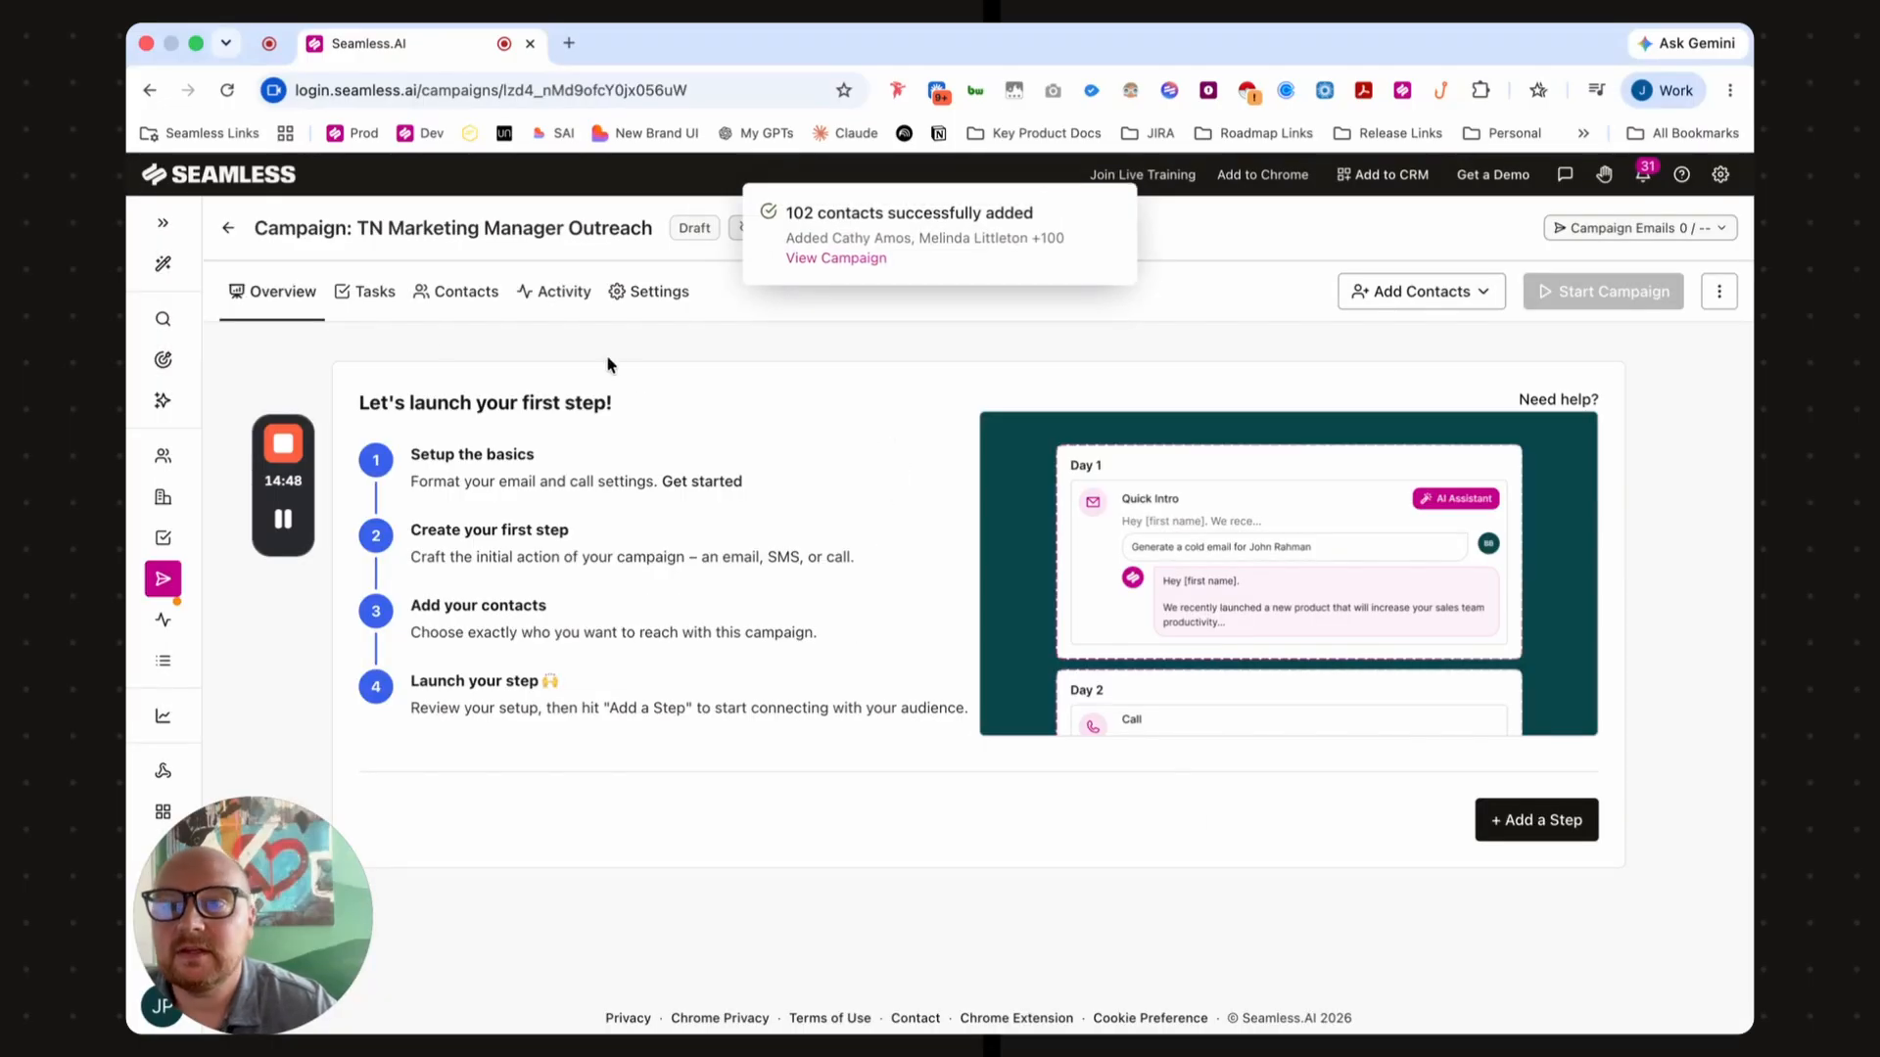
{"action": "left_click", "coordinate": [470, 298]}
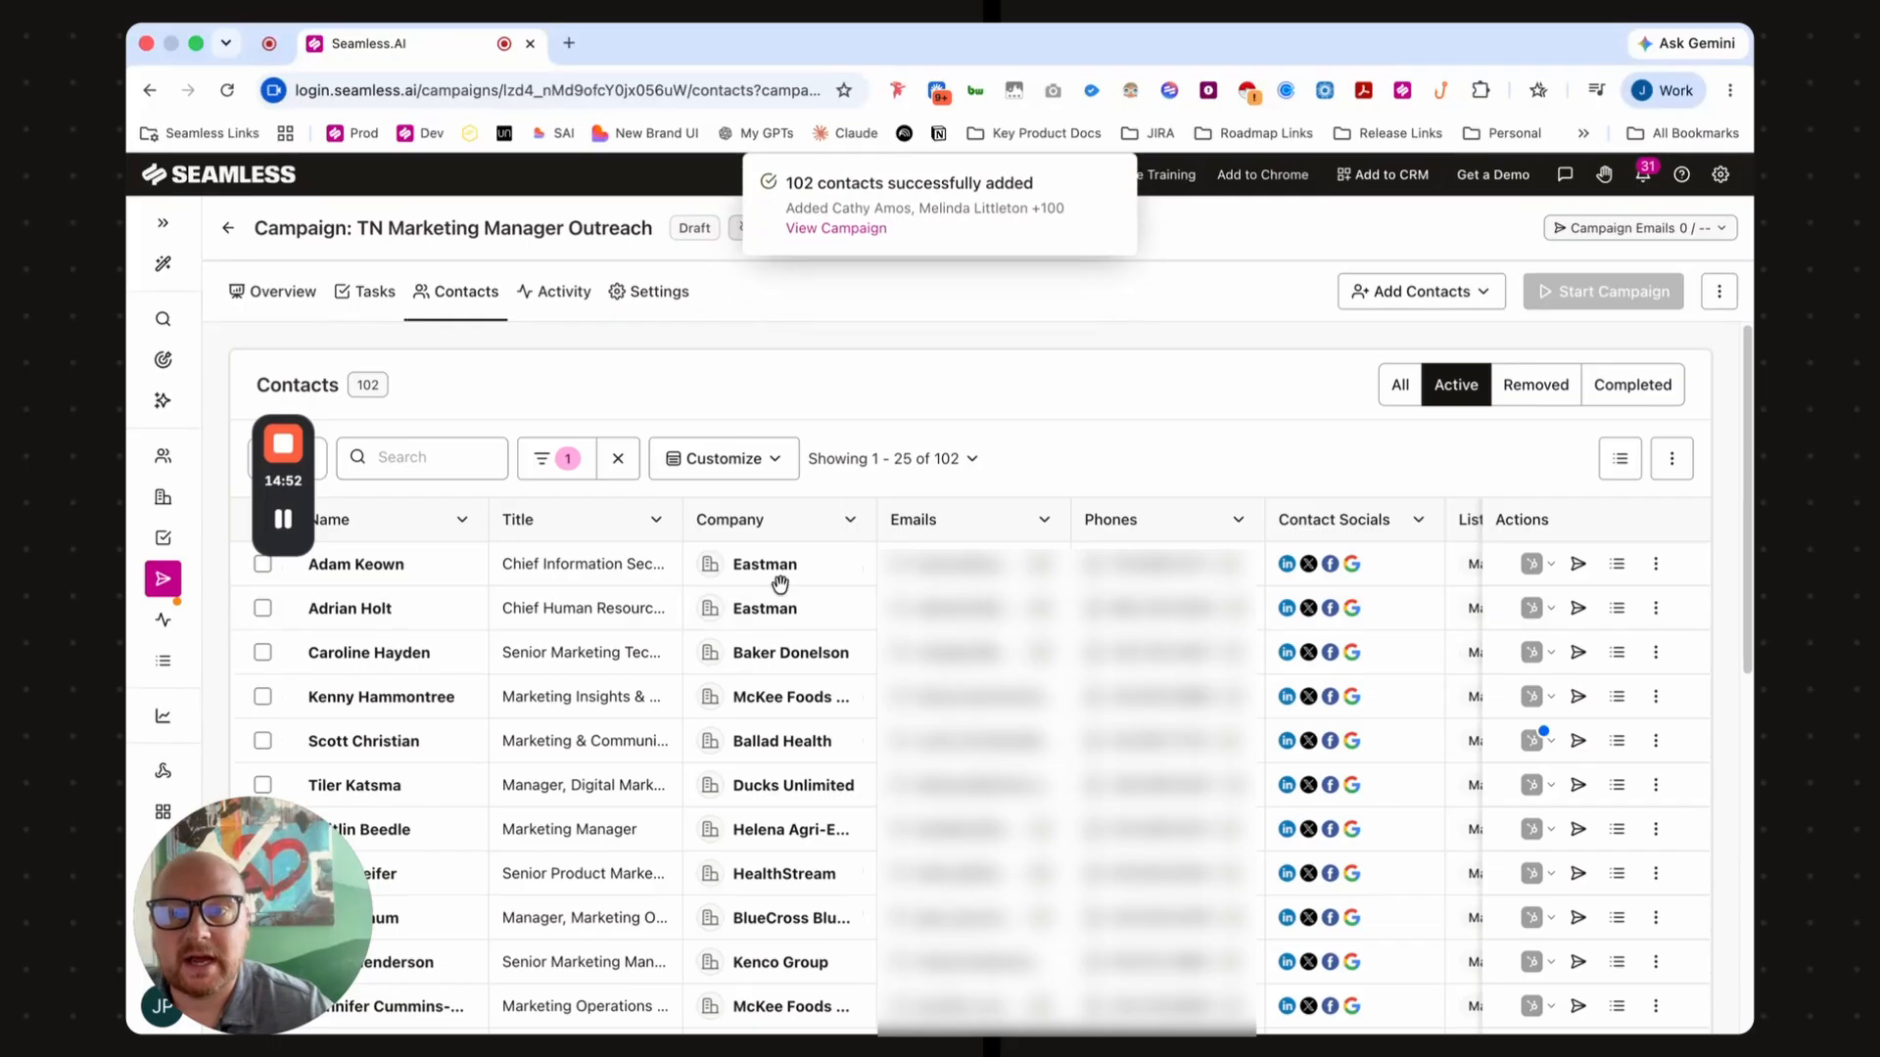
- Start a Manual Email step due on day 1 in the campaign and fill it with the Cold Outbound prompt
{"action": "left_click", "coordinate": [282, 293]}
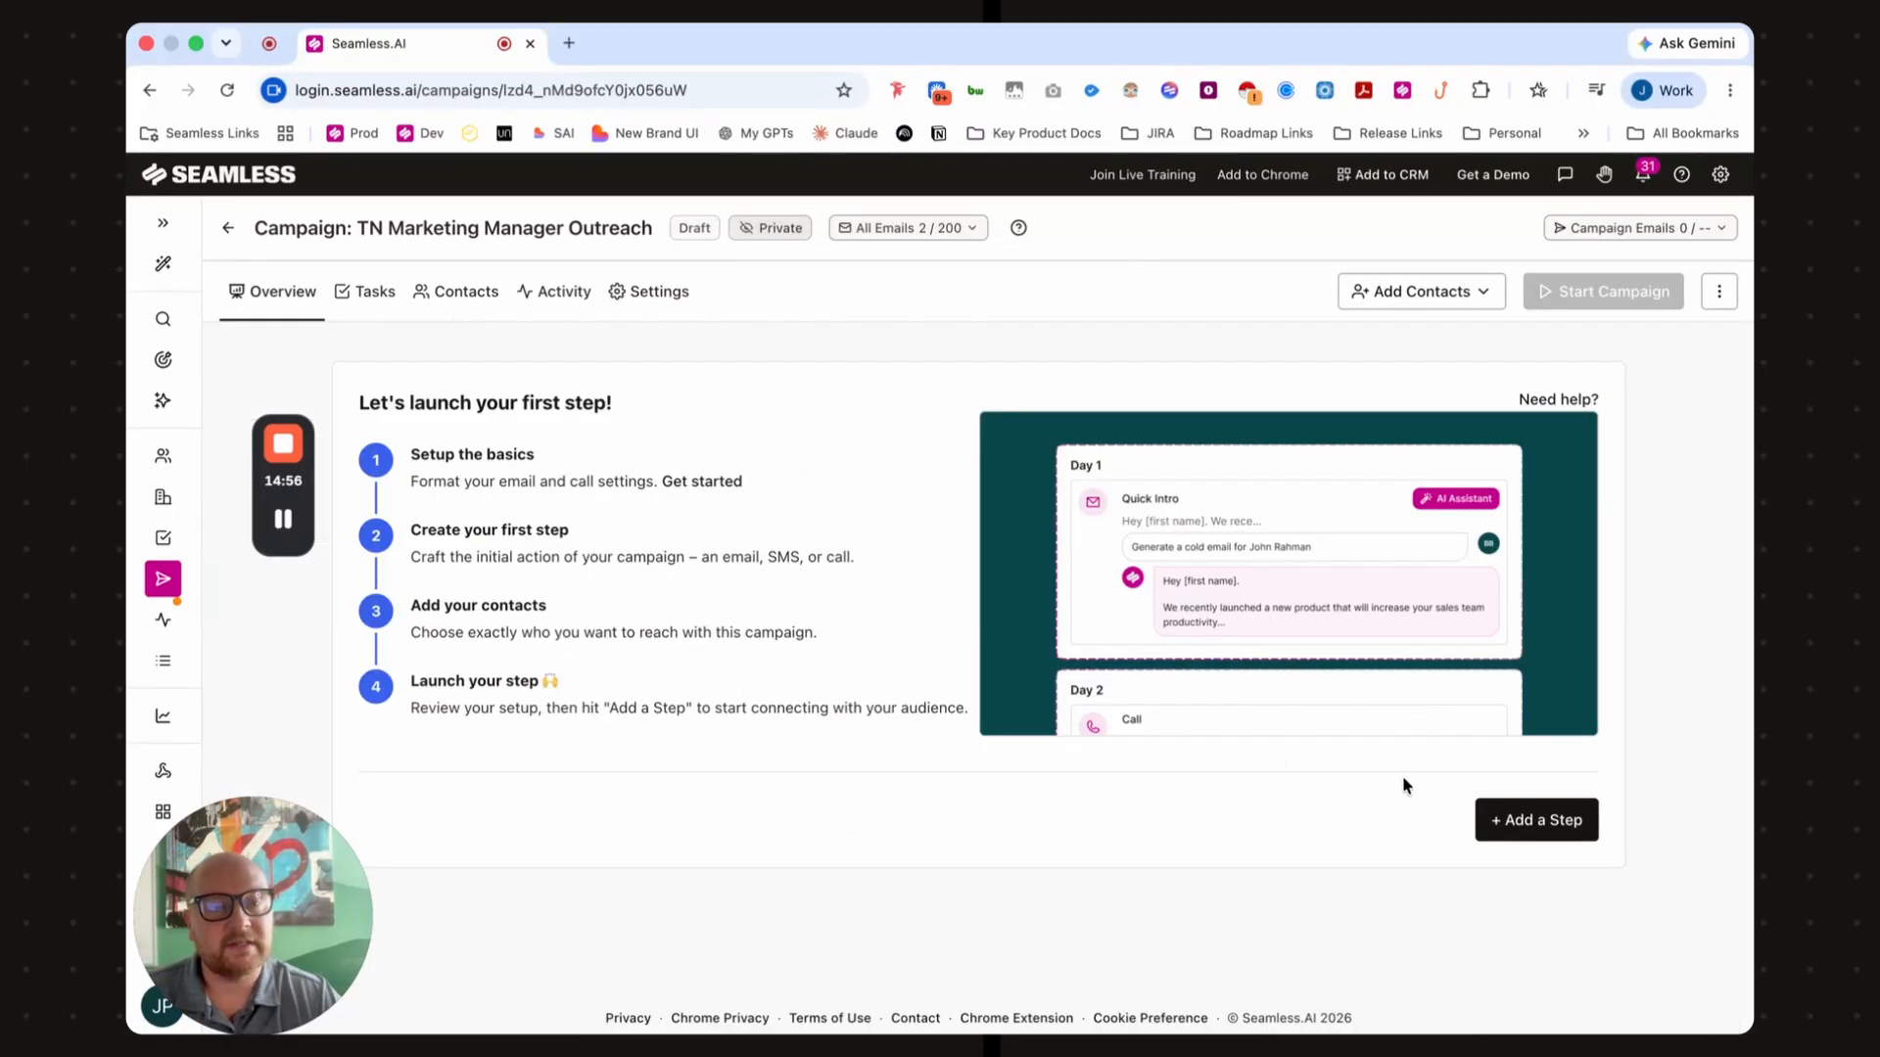
{"action": "left_click", "coordinate": [1562, 820]}
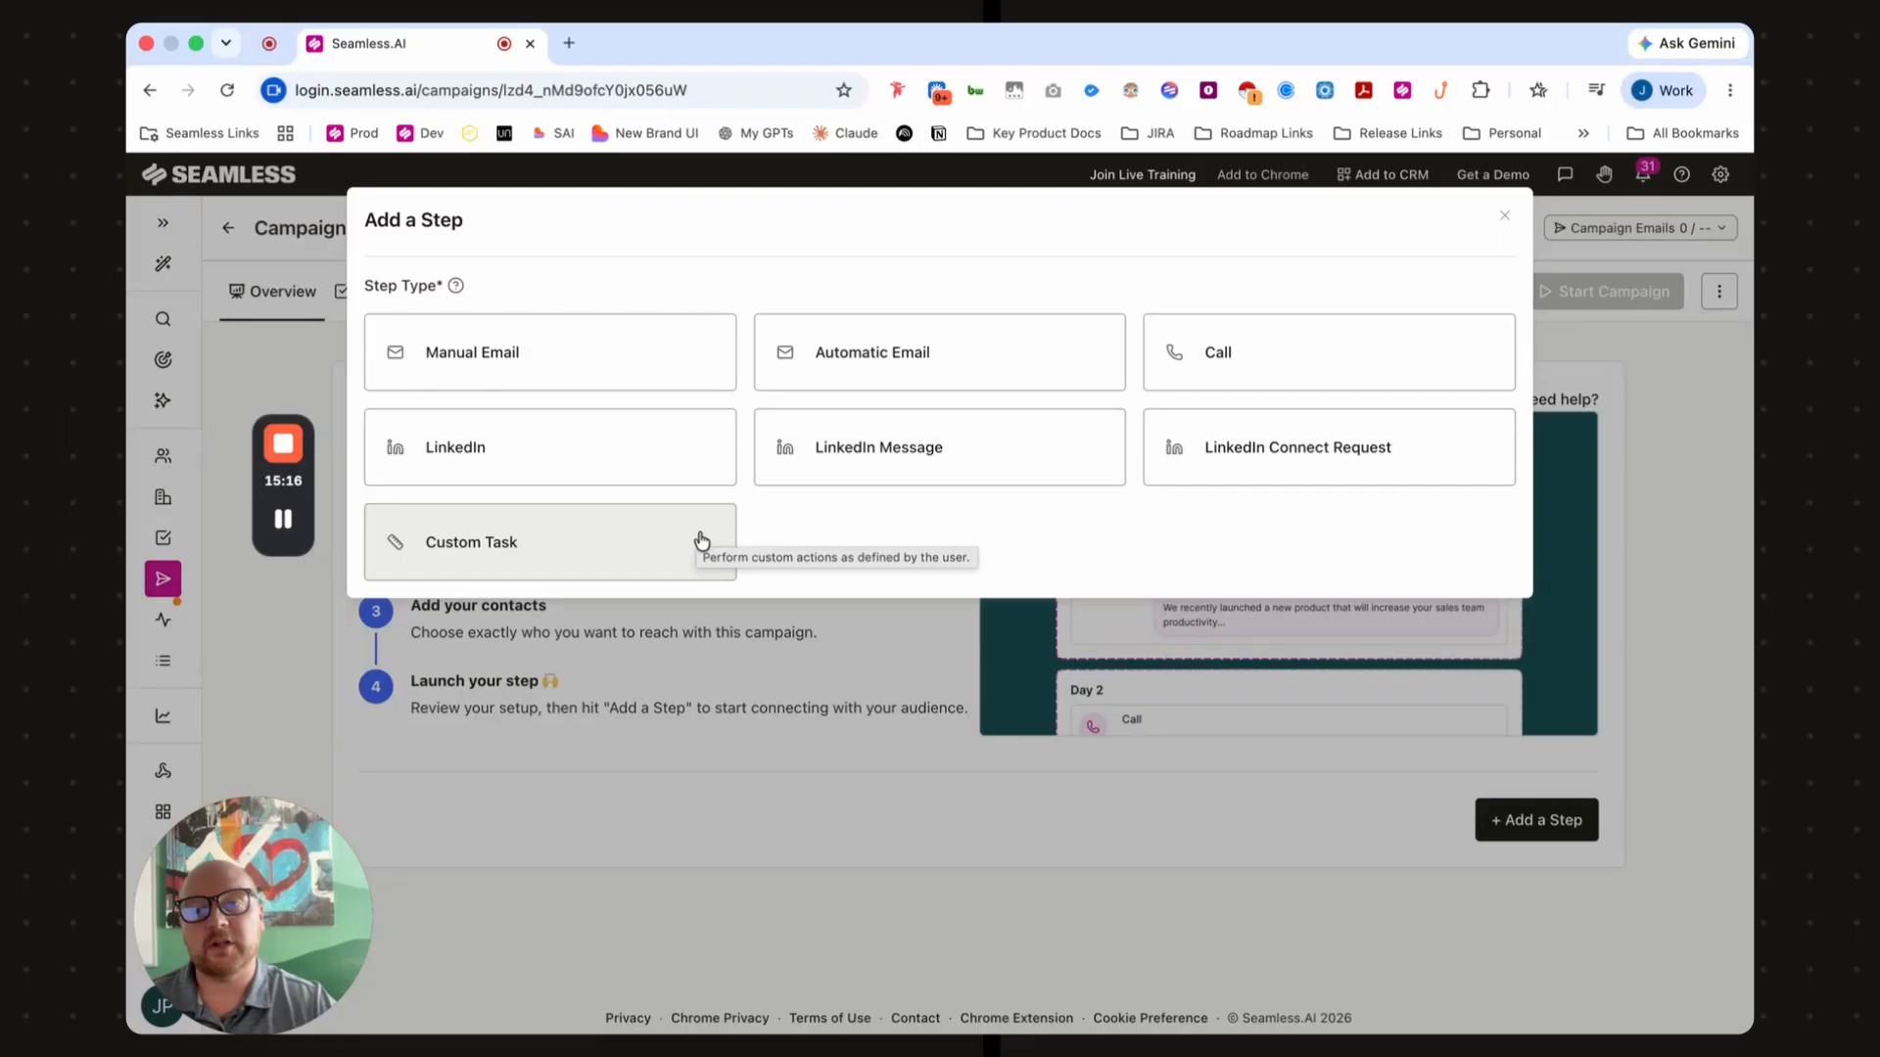
{"action": "left_click", "coordinate": [649, 367]}
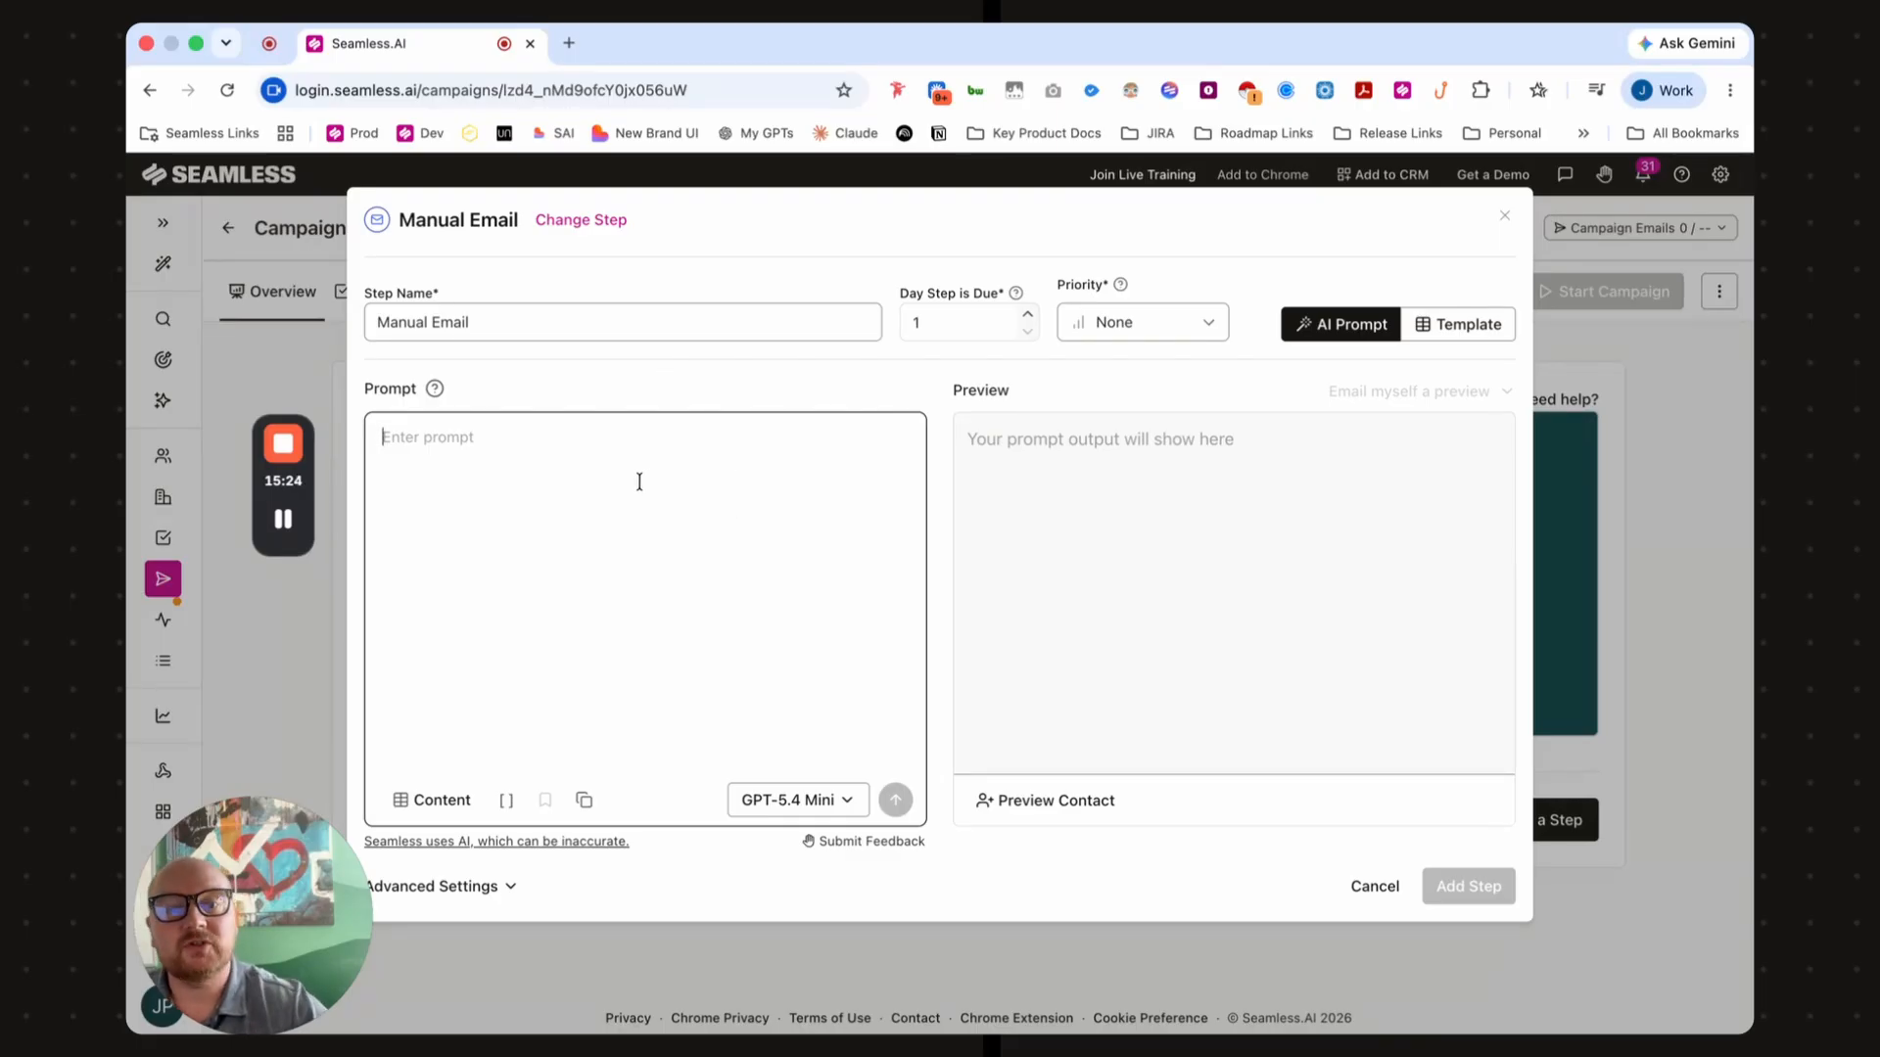
{"action": "left_click", "coordinate": [435, 802]}
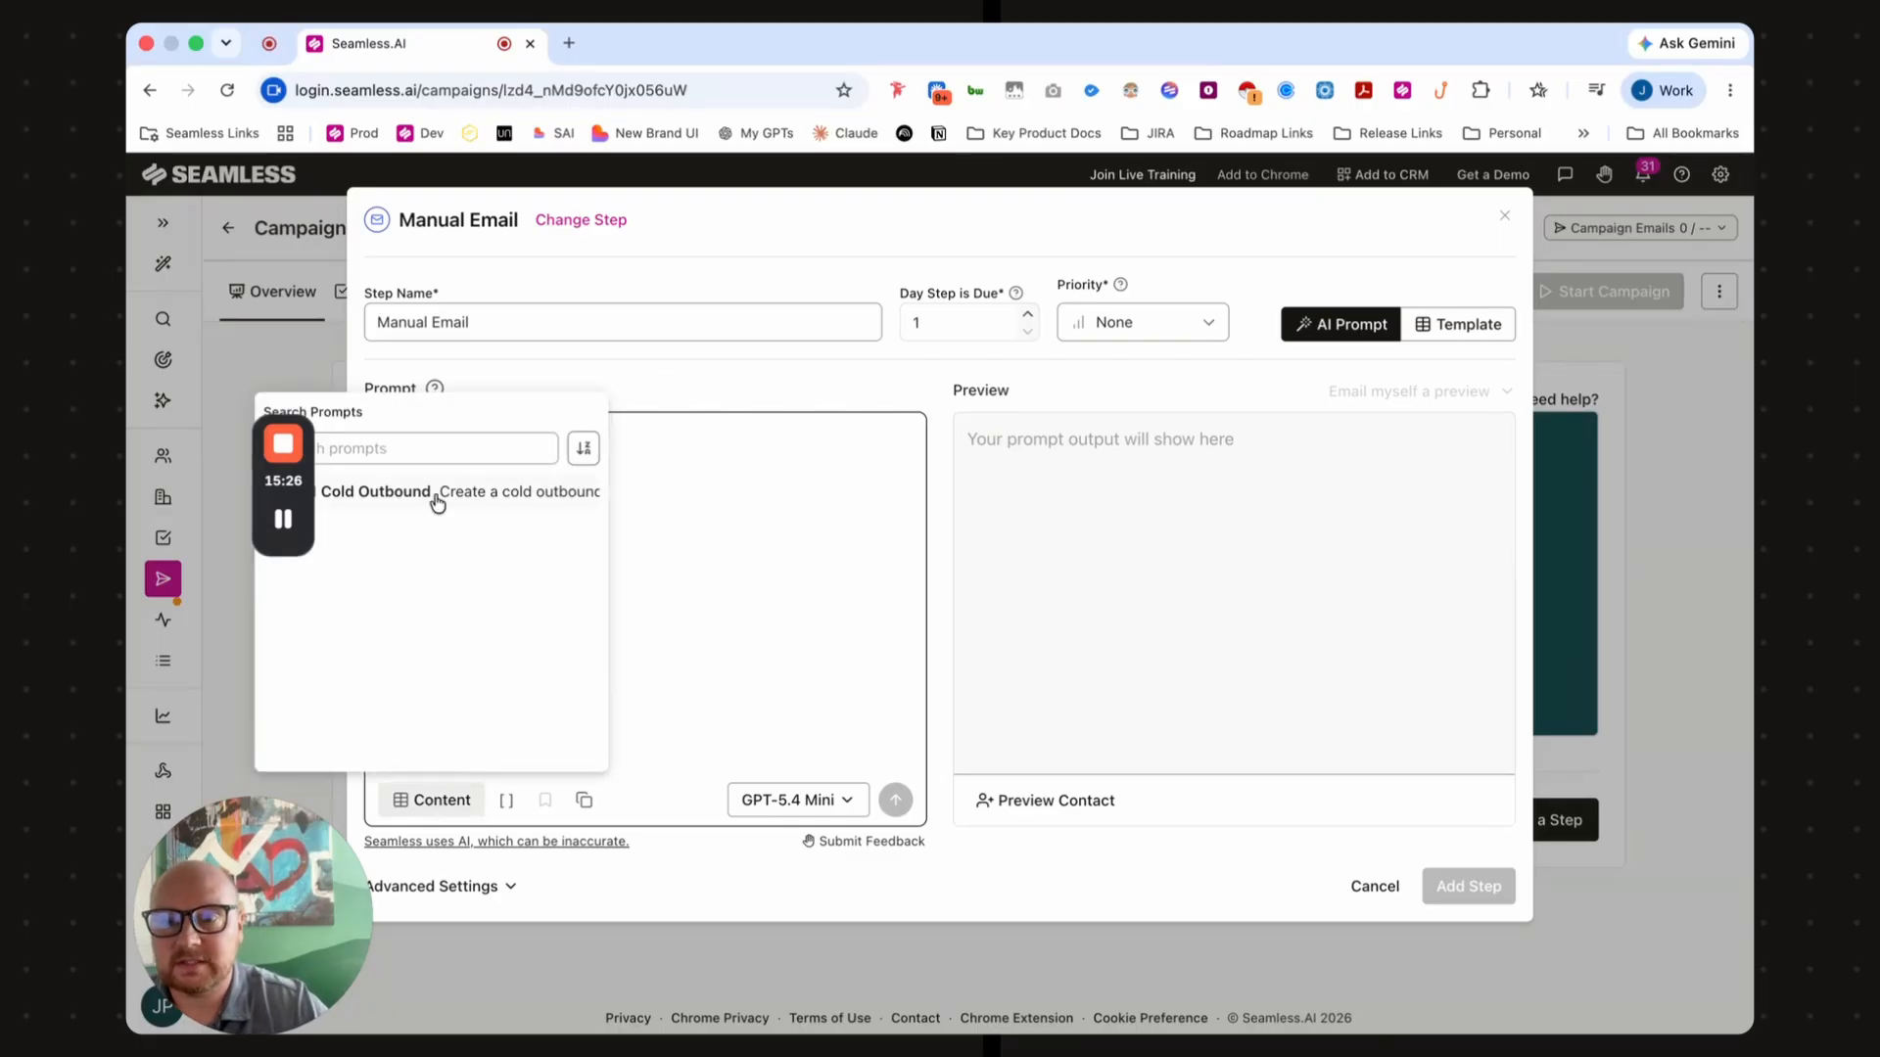
{"action": "left_click", "coordinate": [435, 493]}
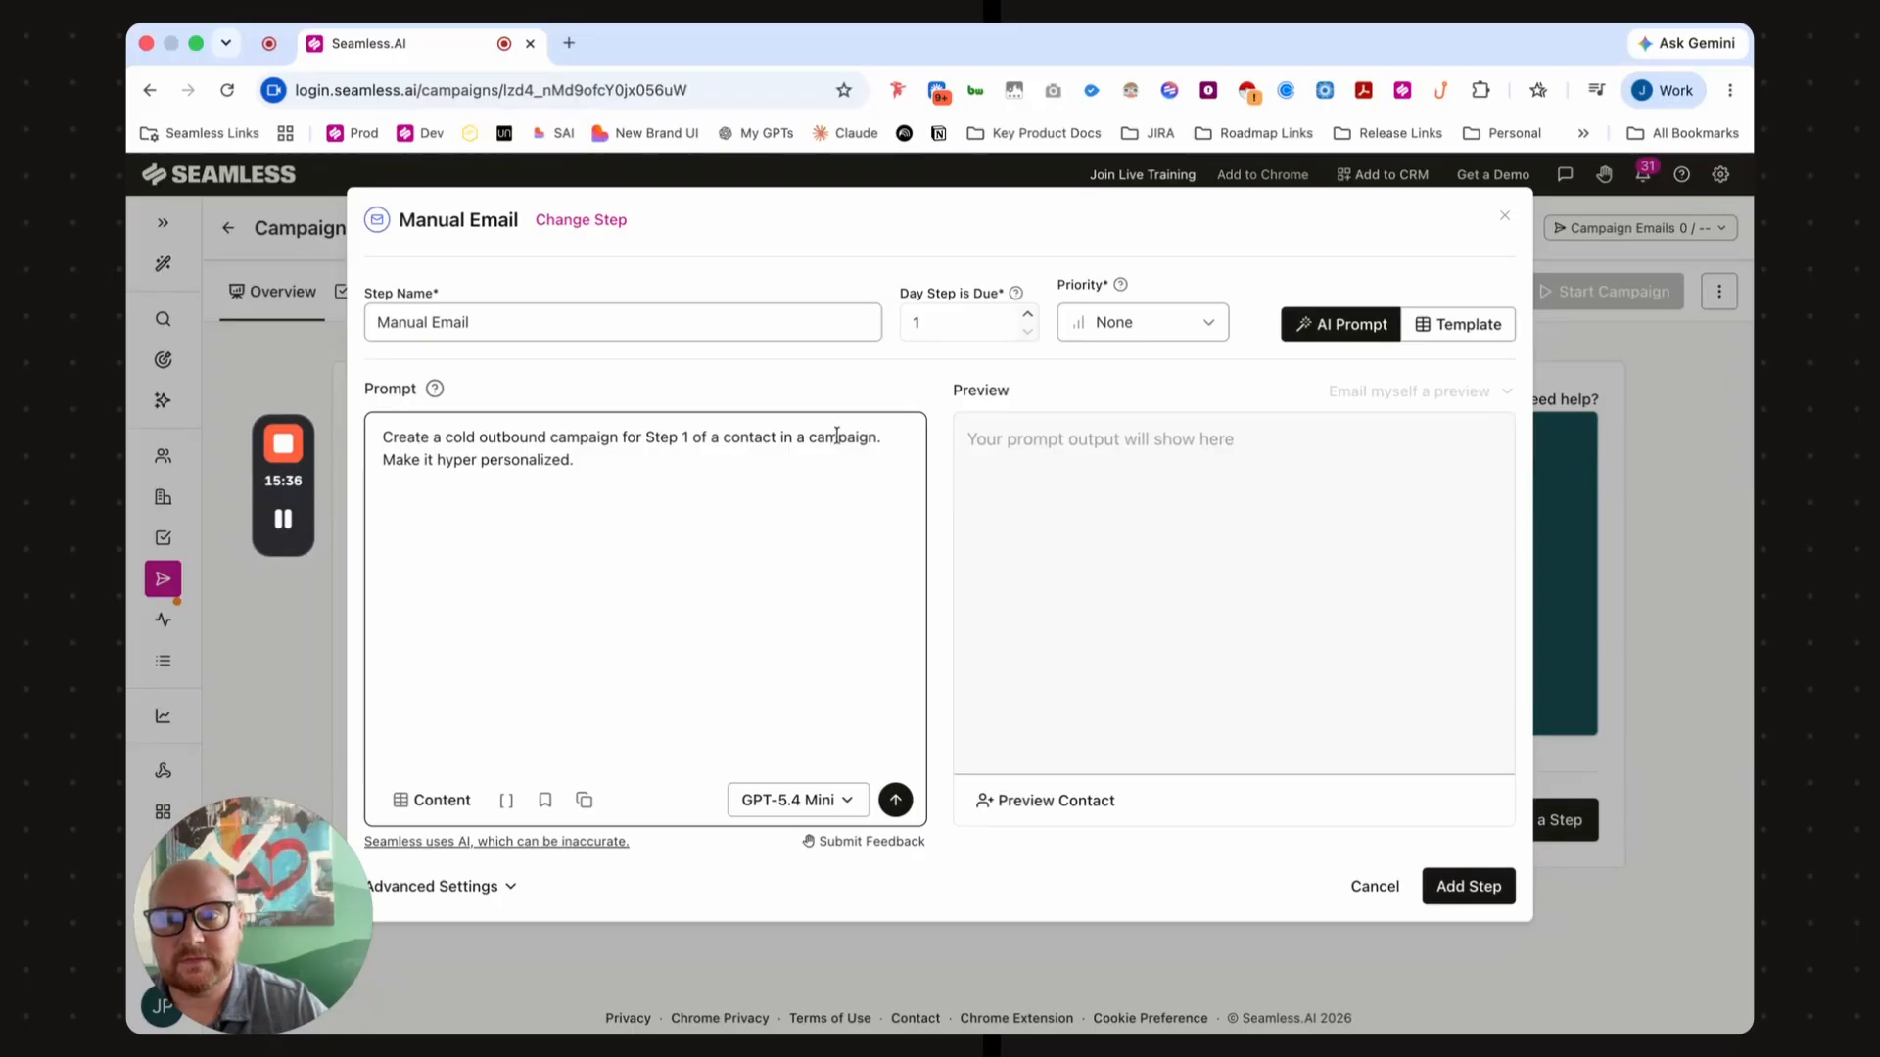
- Preview the AI email generated from the prompt, add the Manual Email step to the campaign and permanently dismiss the setup guide
{"action": "left_click", "coordinate": [895, 800]}
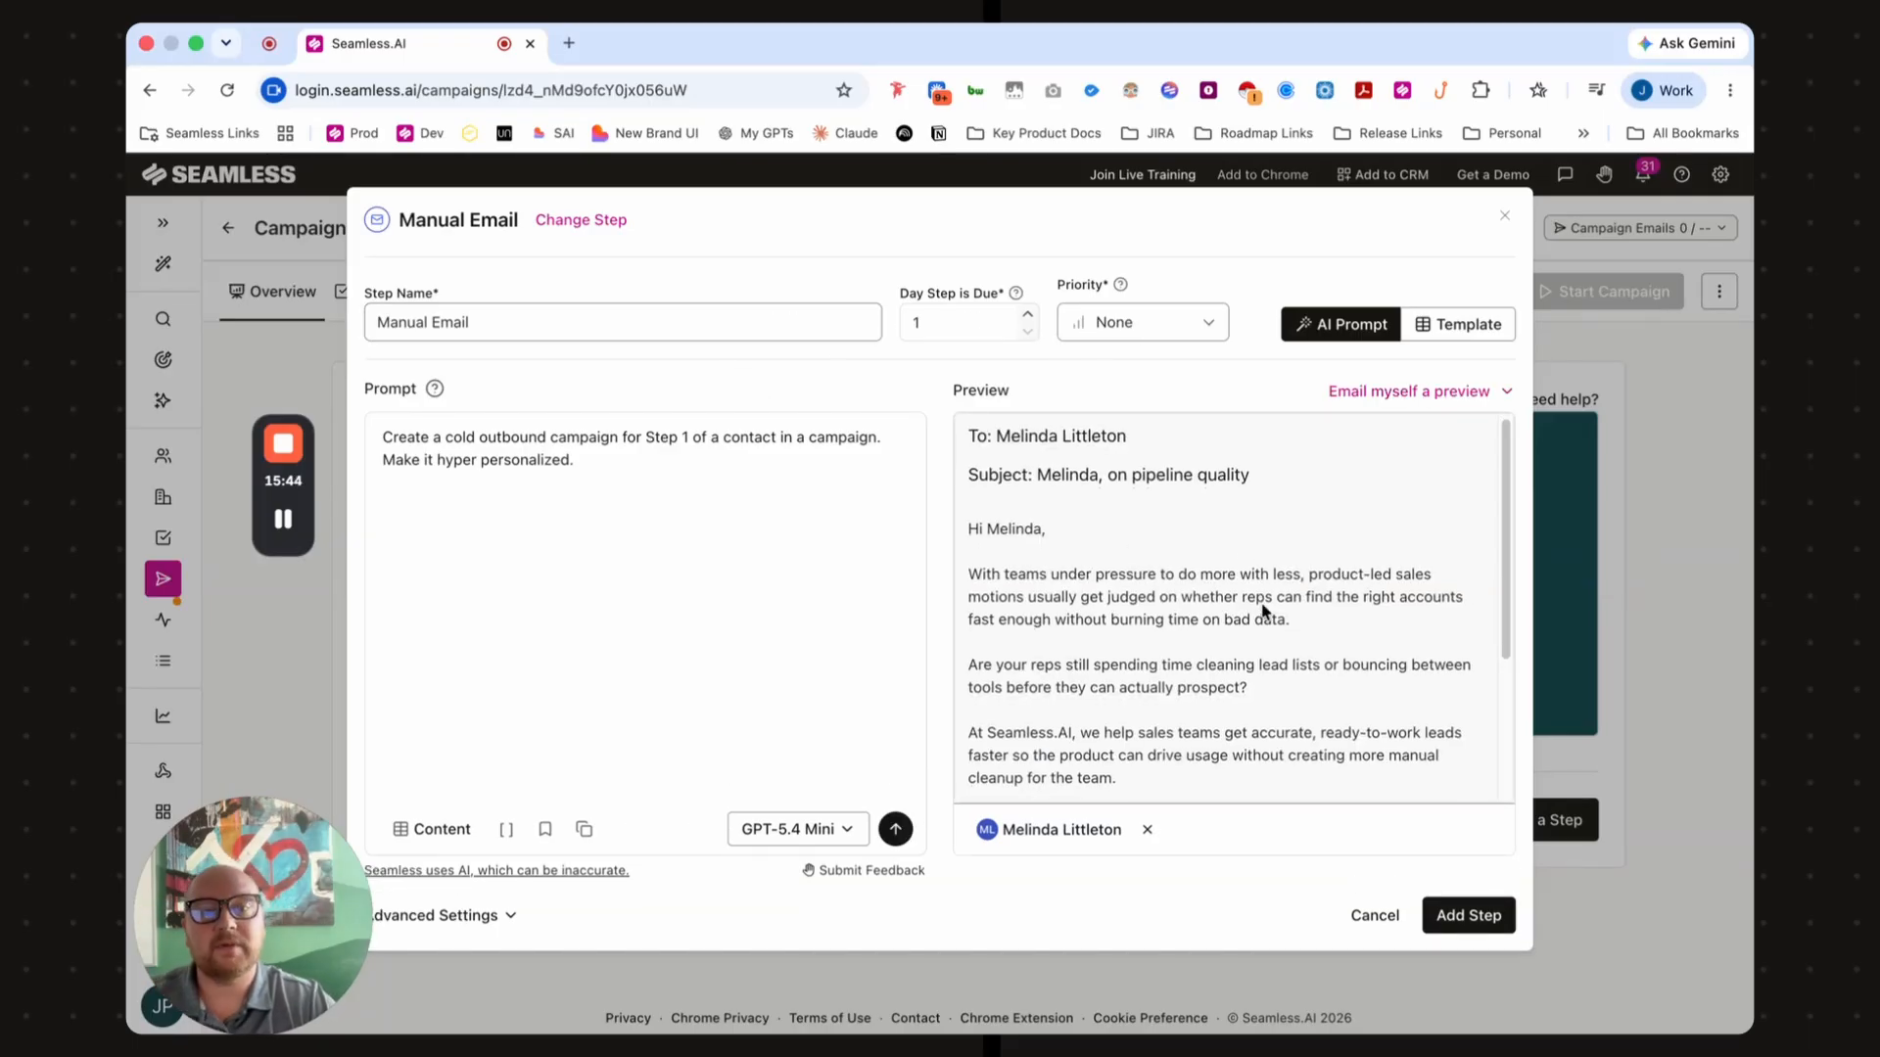
{"action": "scroll", "coordinate": [1263, 617], "scroll_direction": "down", "scroll_amount": 3}
{"action": "scroll", "coordinate": [1272, 597], "scroll_direction": "up", "scroll_amount": 3}
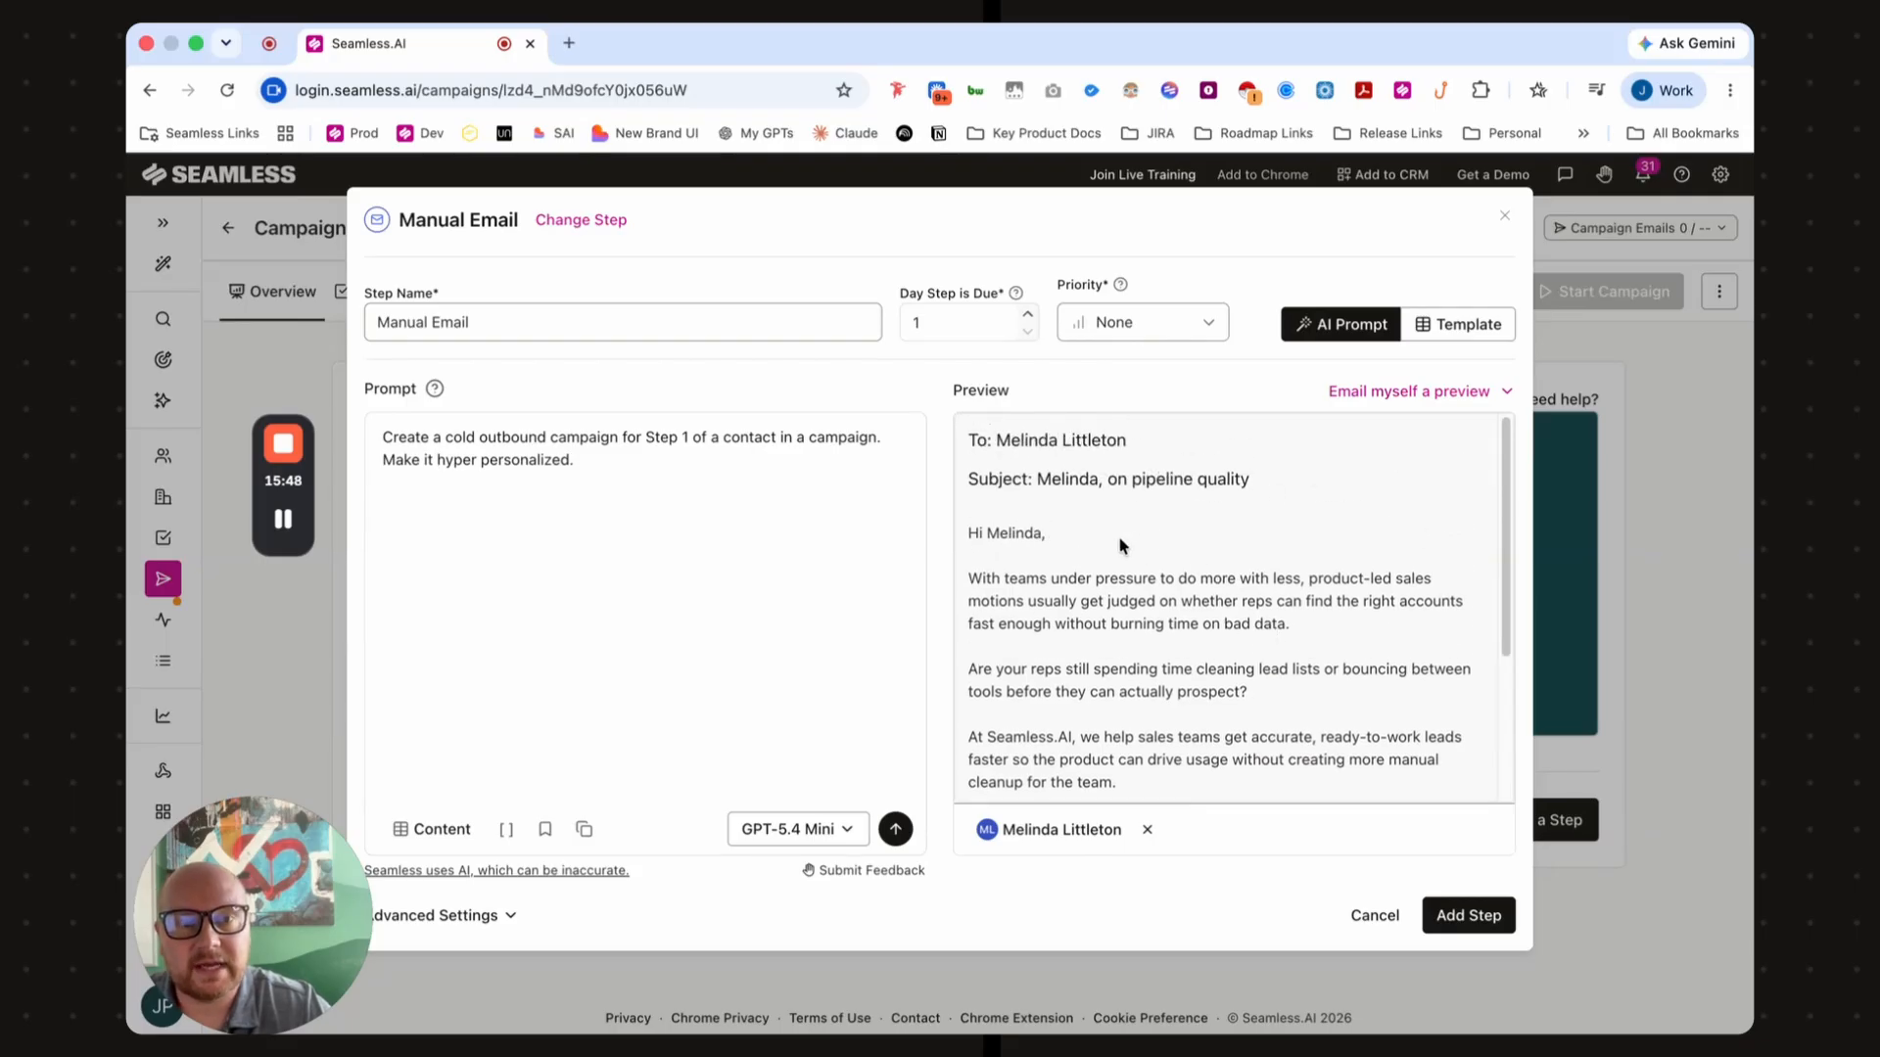
{"action": "scroll", "coordinate": [1214, 566], "scroll_direction": "down", "scroll_amount": 3}
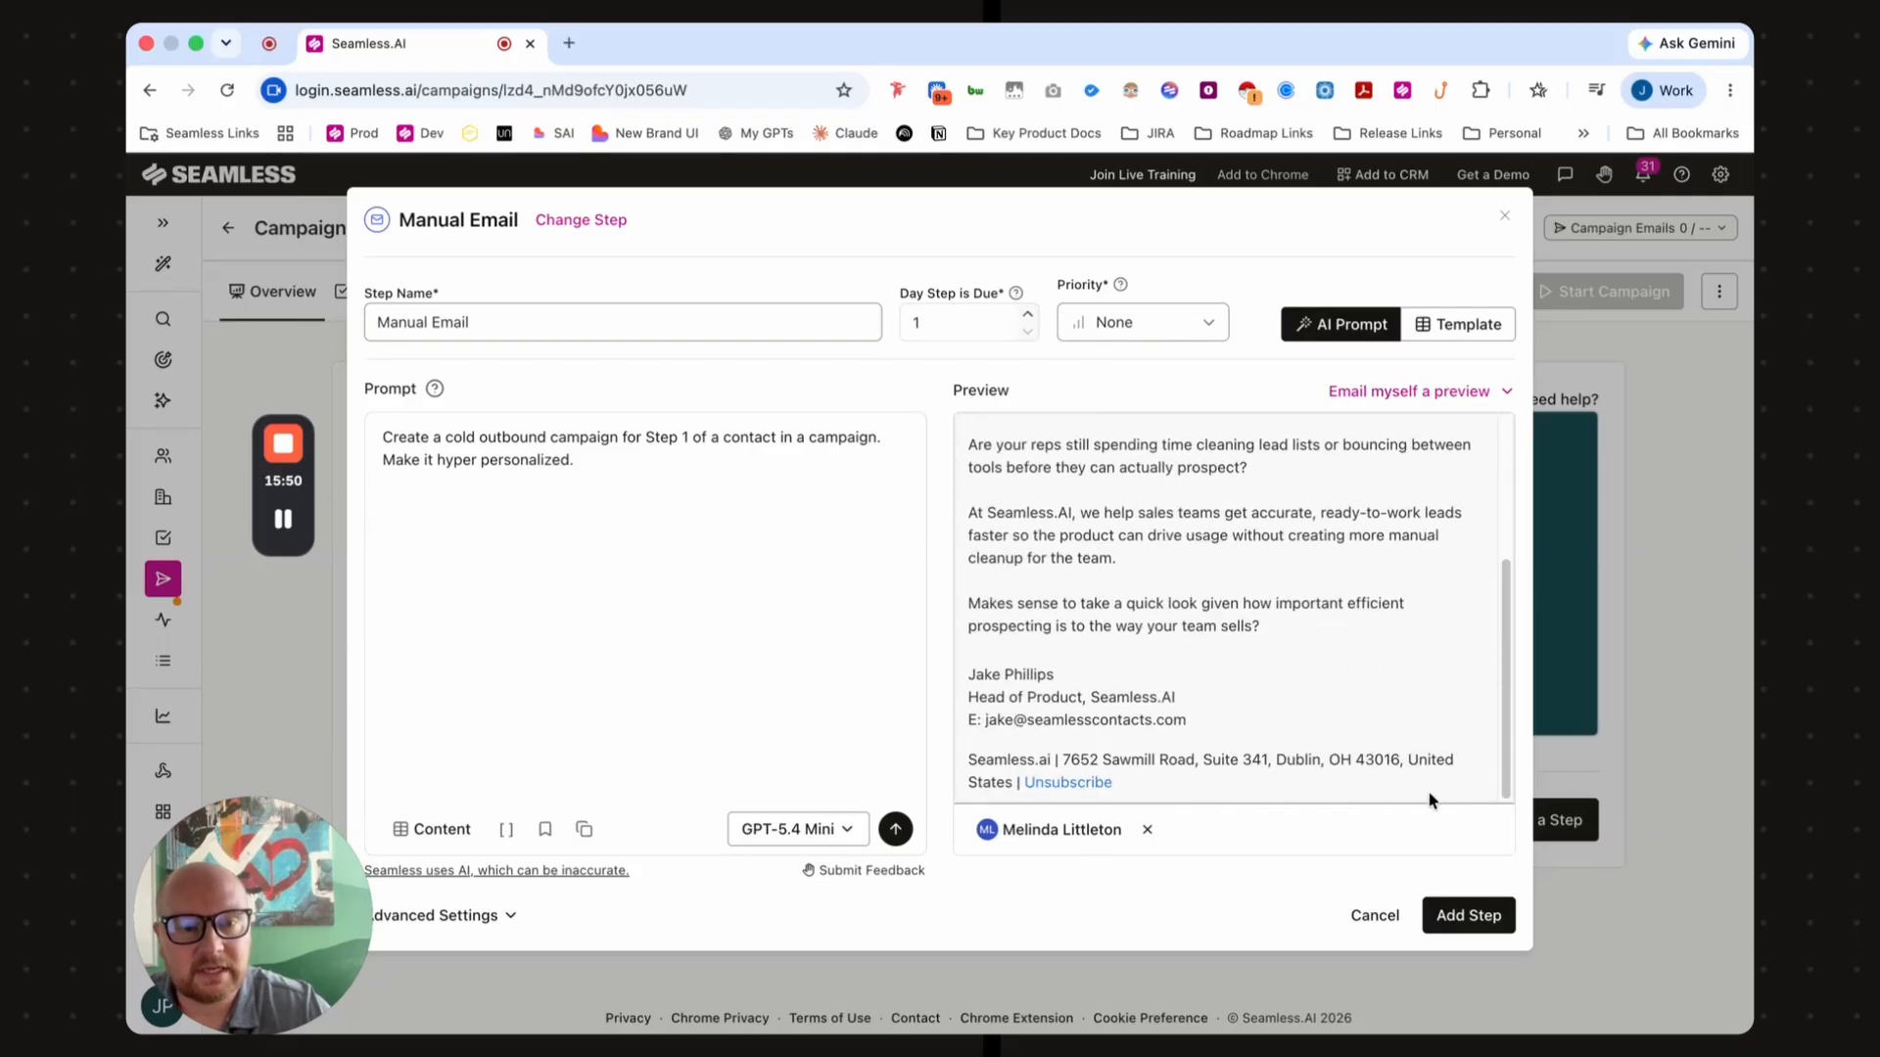
{"action": "left_click", "coordinate": [1468, 916]}
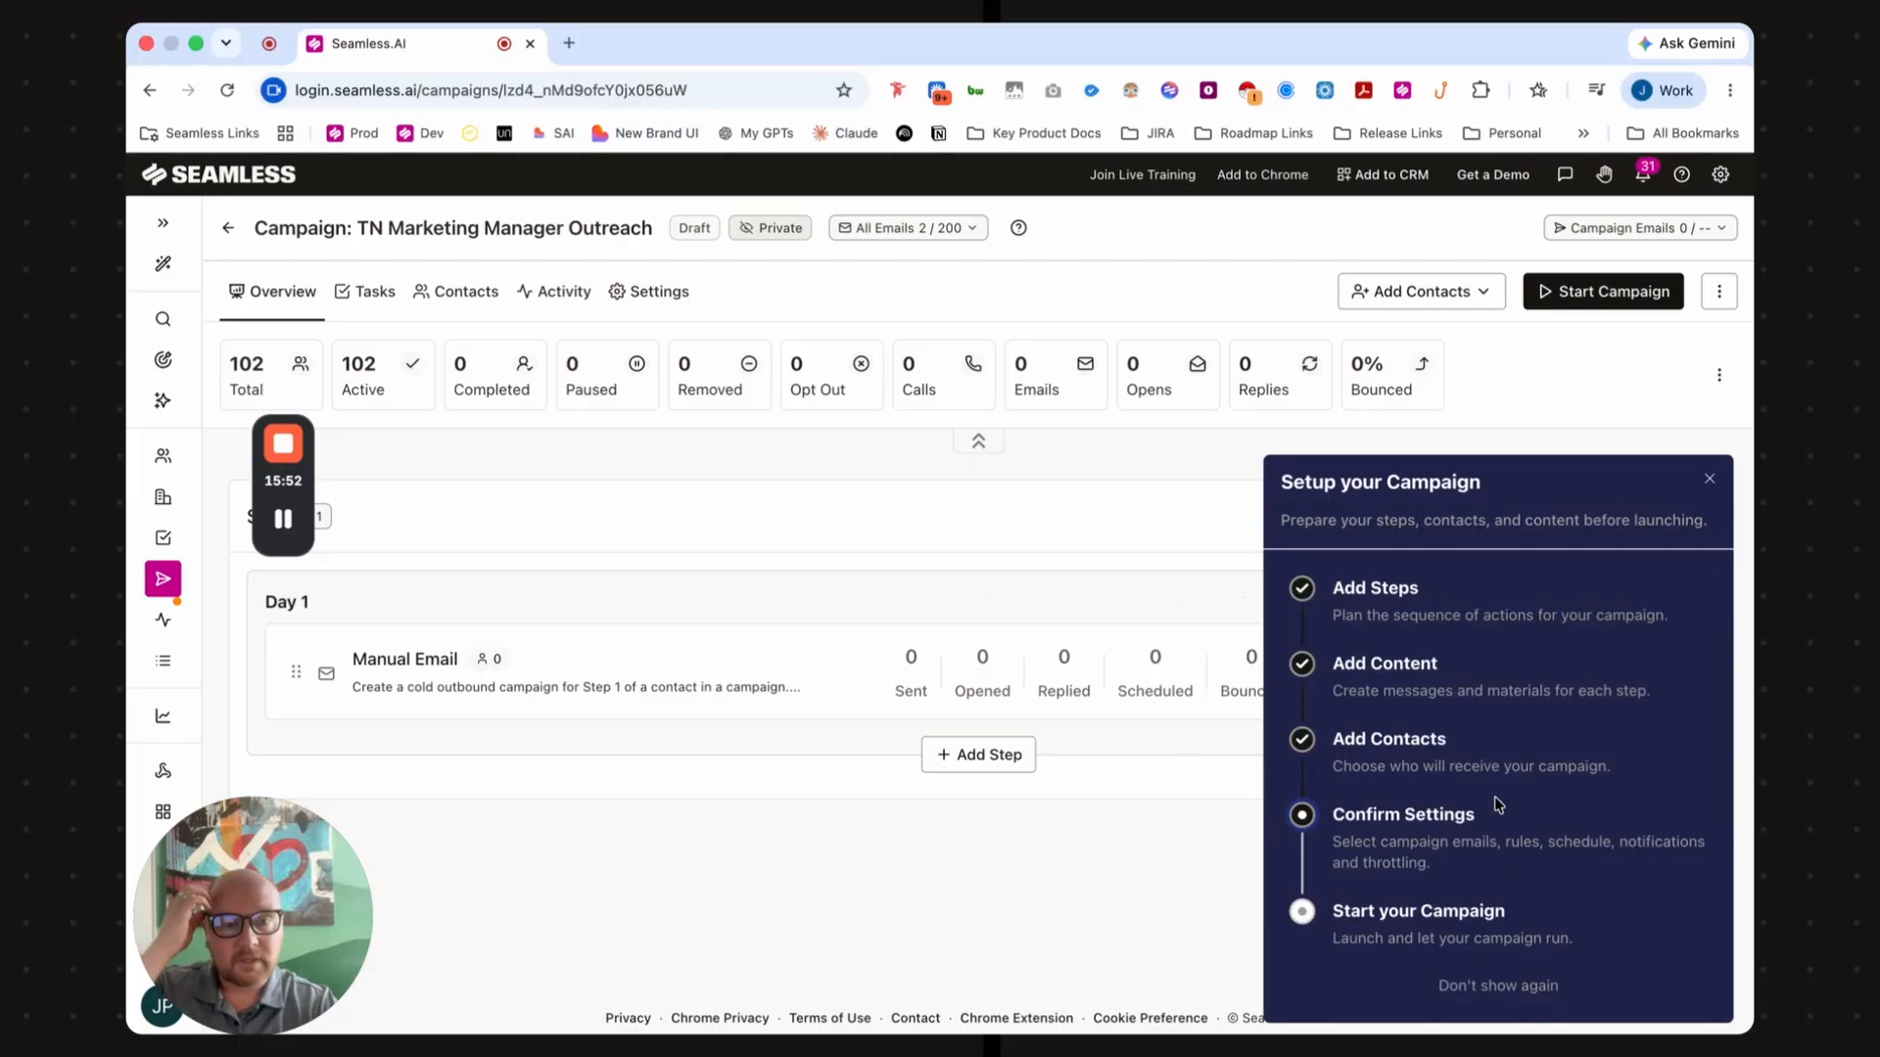
{"action": "left_click", "coordinate": [1514, 996]}
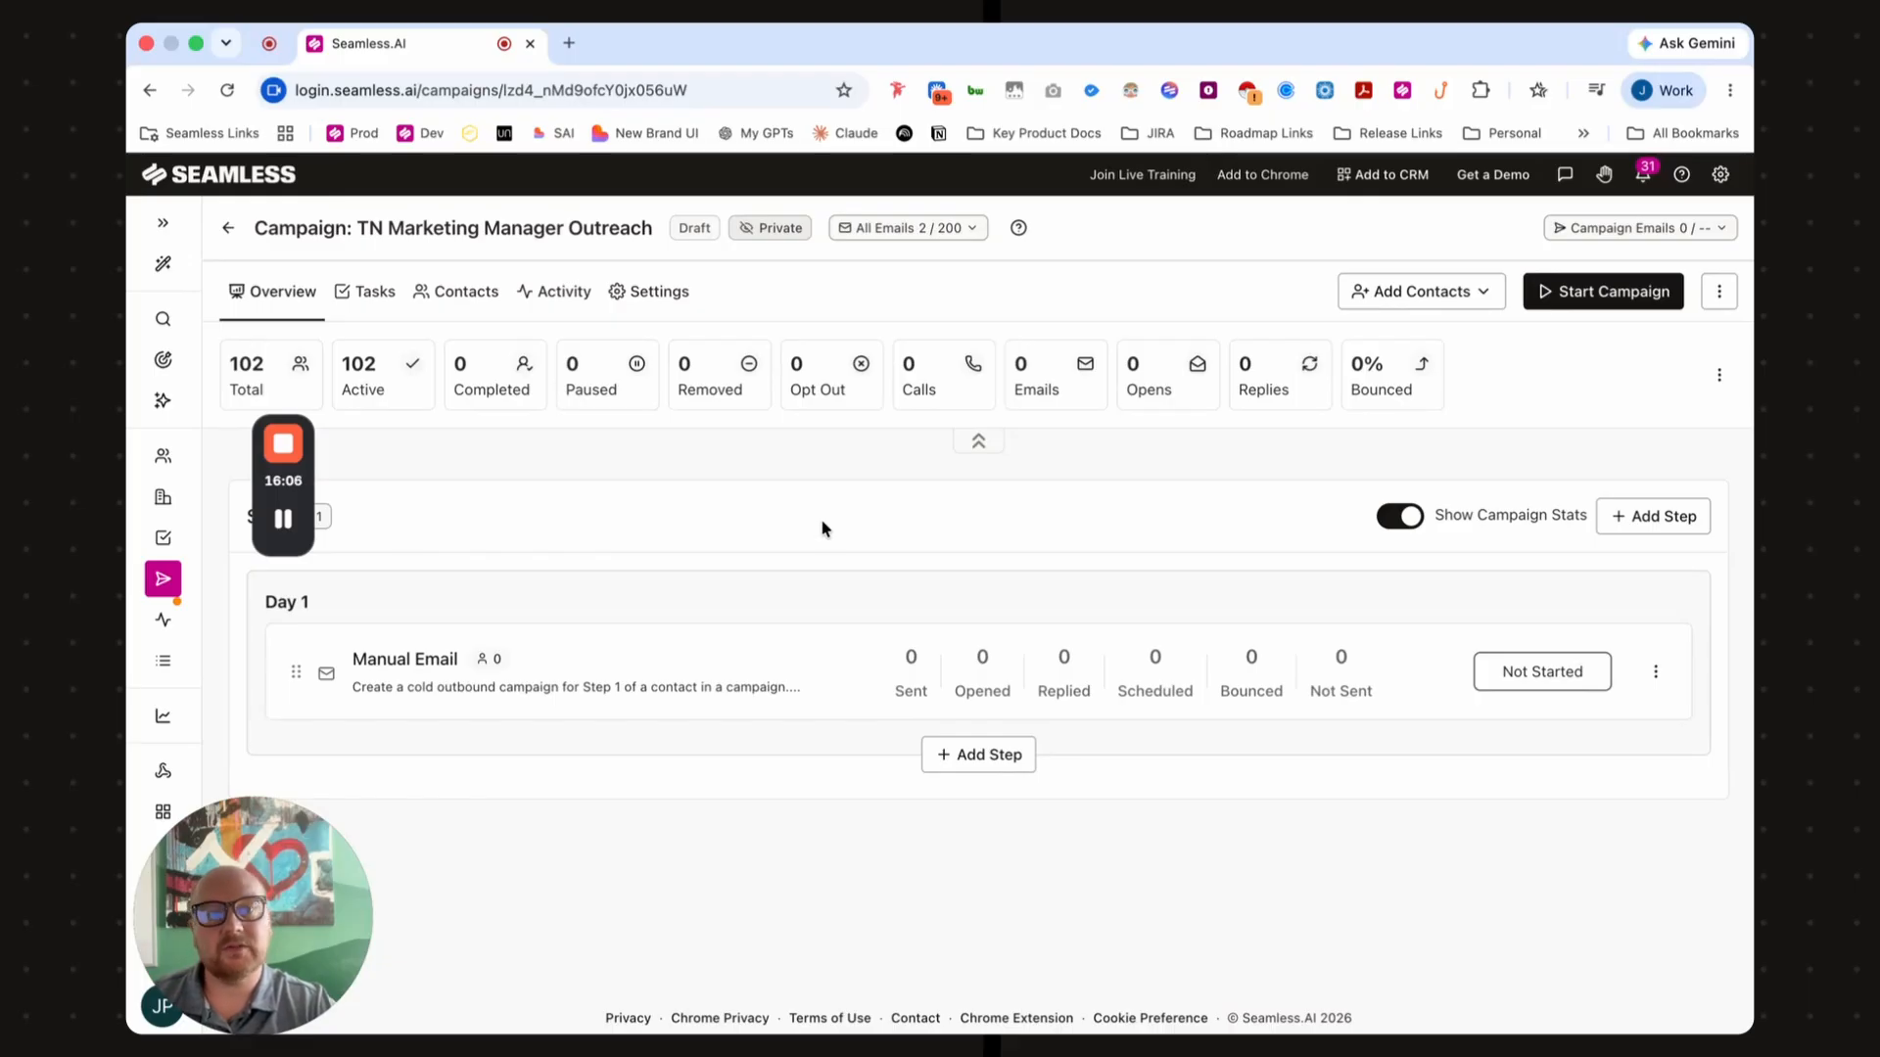
- Add a Call step due on day 3 to the campaign using the Call Template script
{"action": "left_click", "coordinate": [1667, 525]}
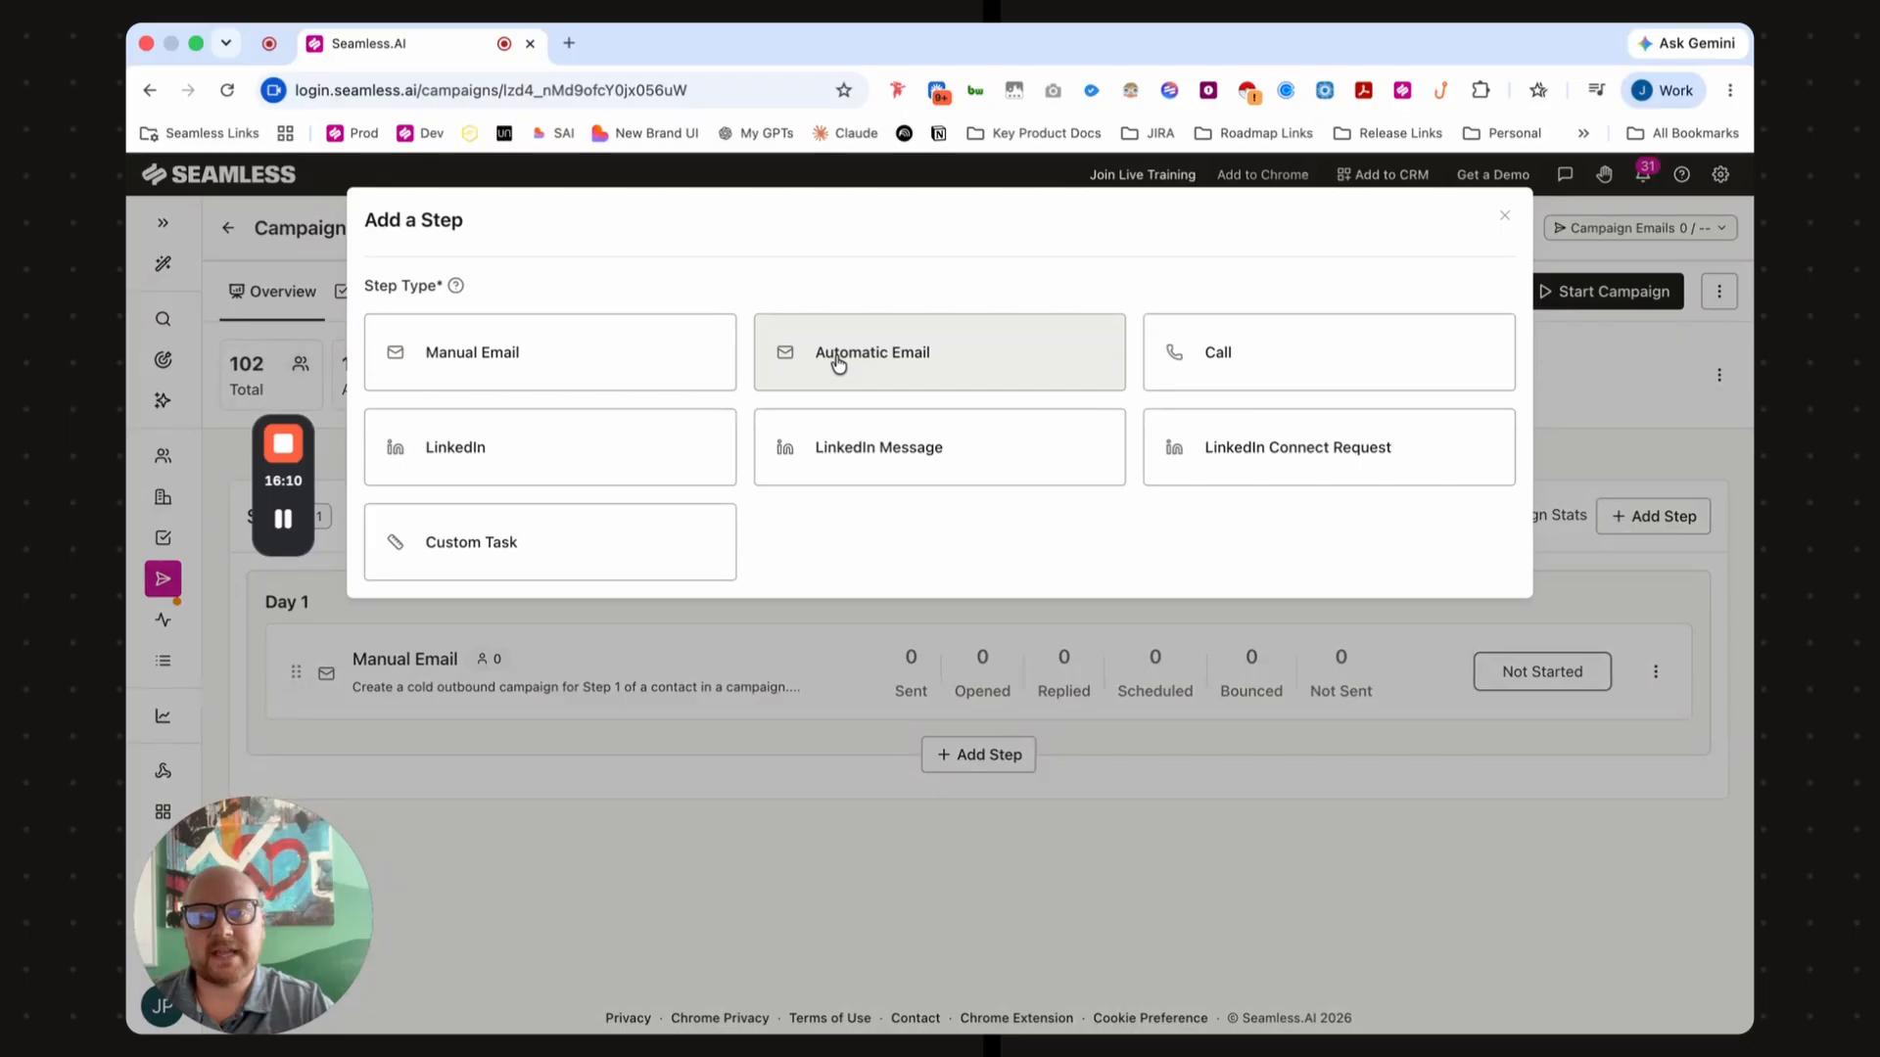
{"action": "left_click", "coordinate": [1263, 348]}
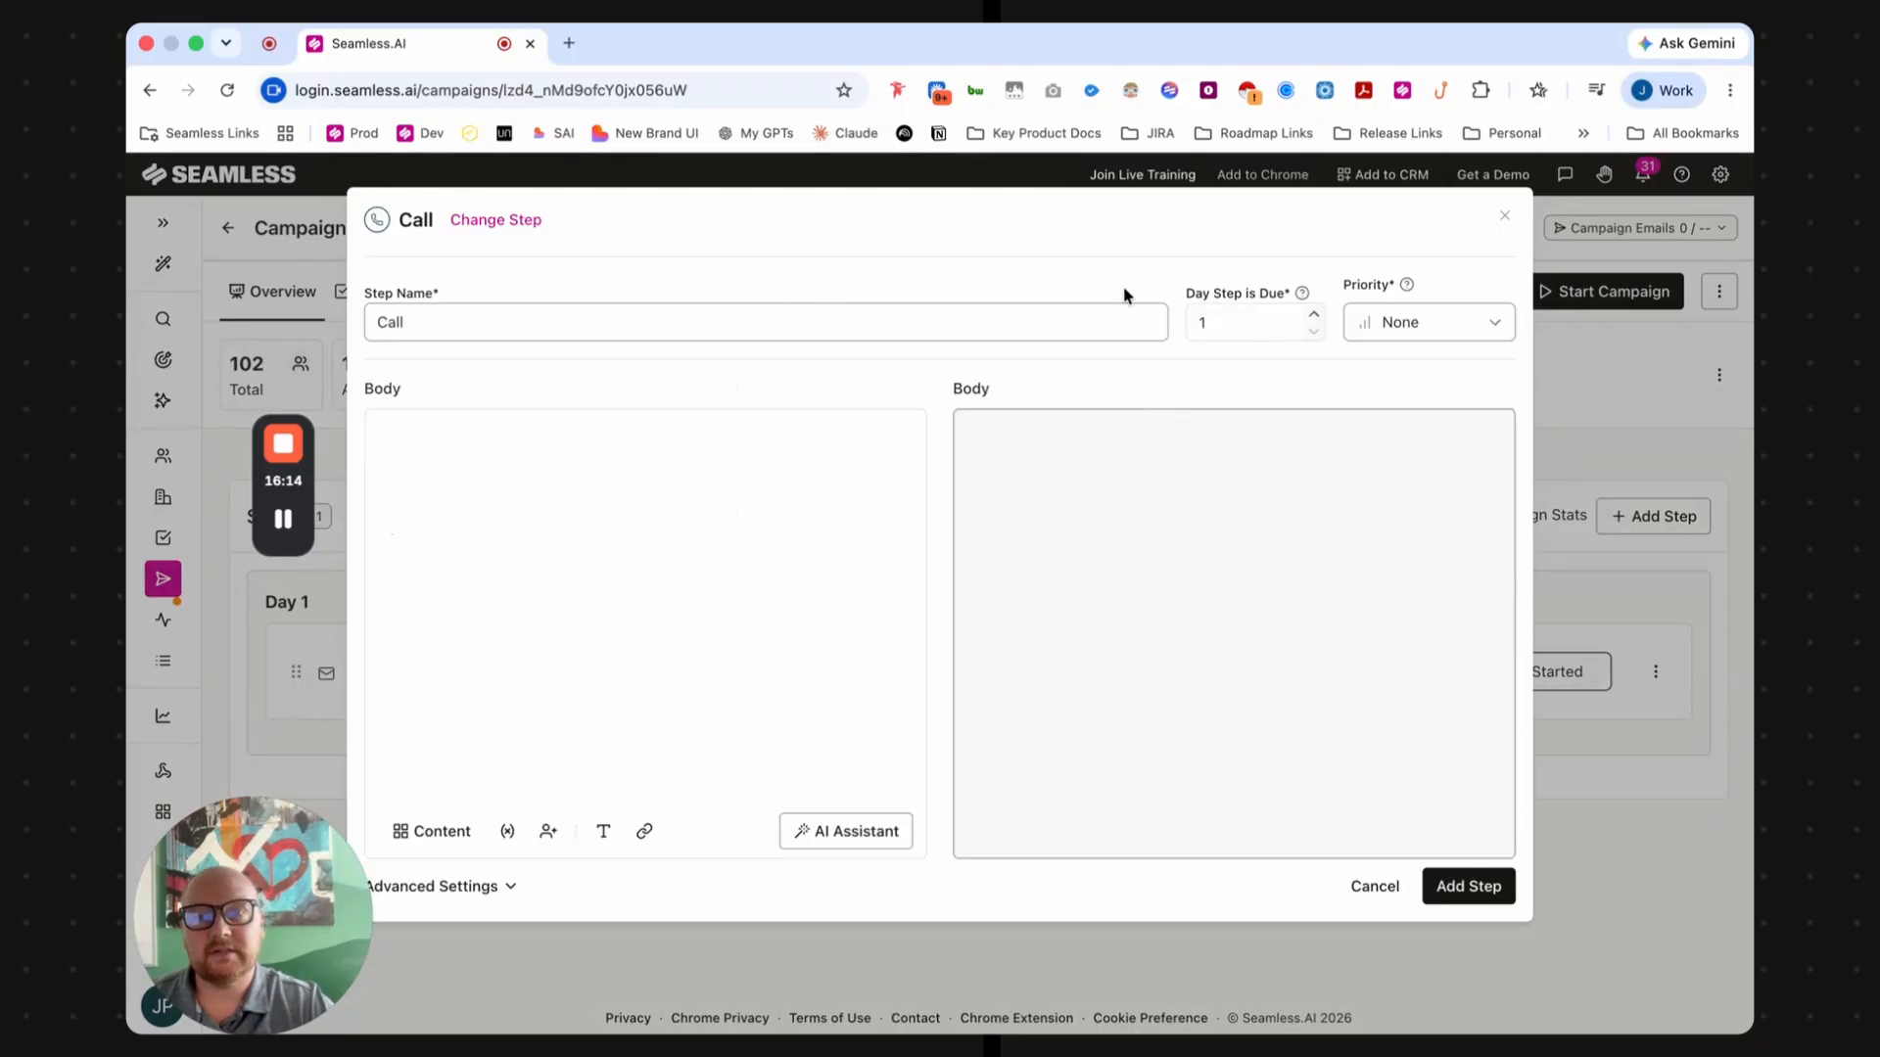
{"action": "left_click", "coordinate": [1312, 315]}
{"action": "left_click", "coordinate": [1312, 316]}
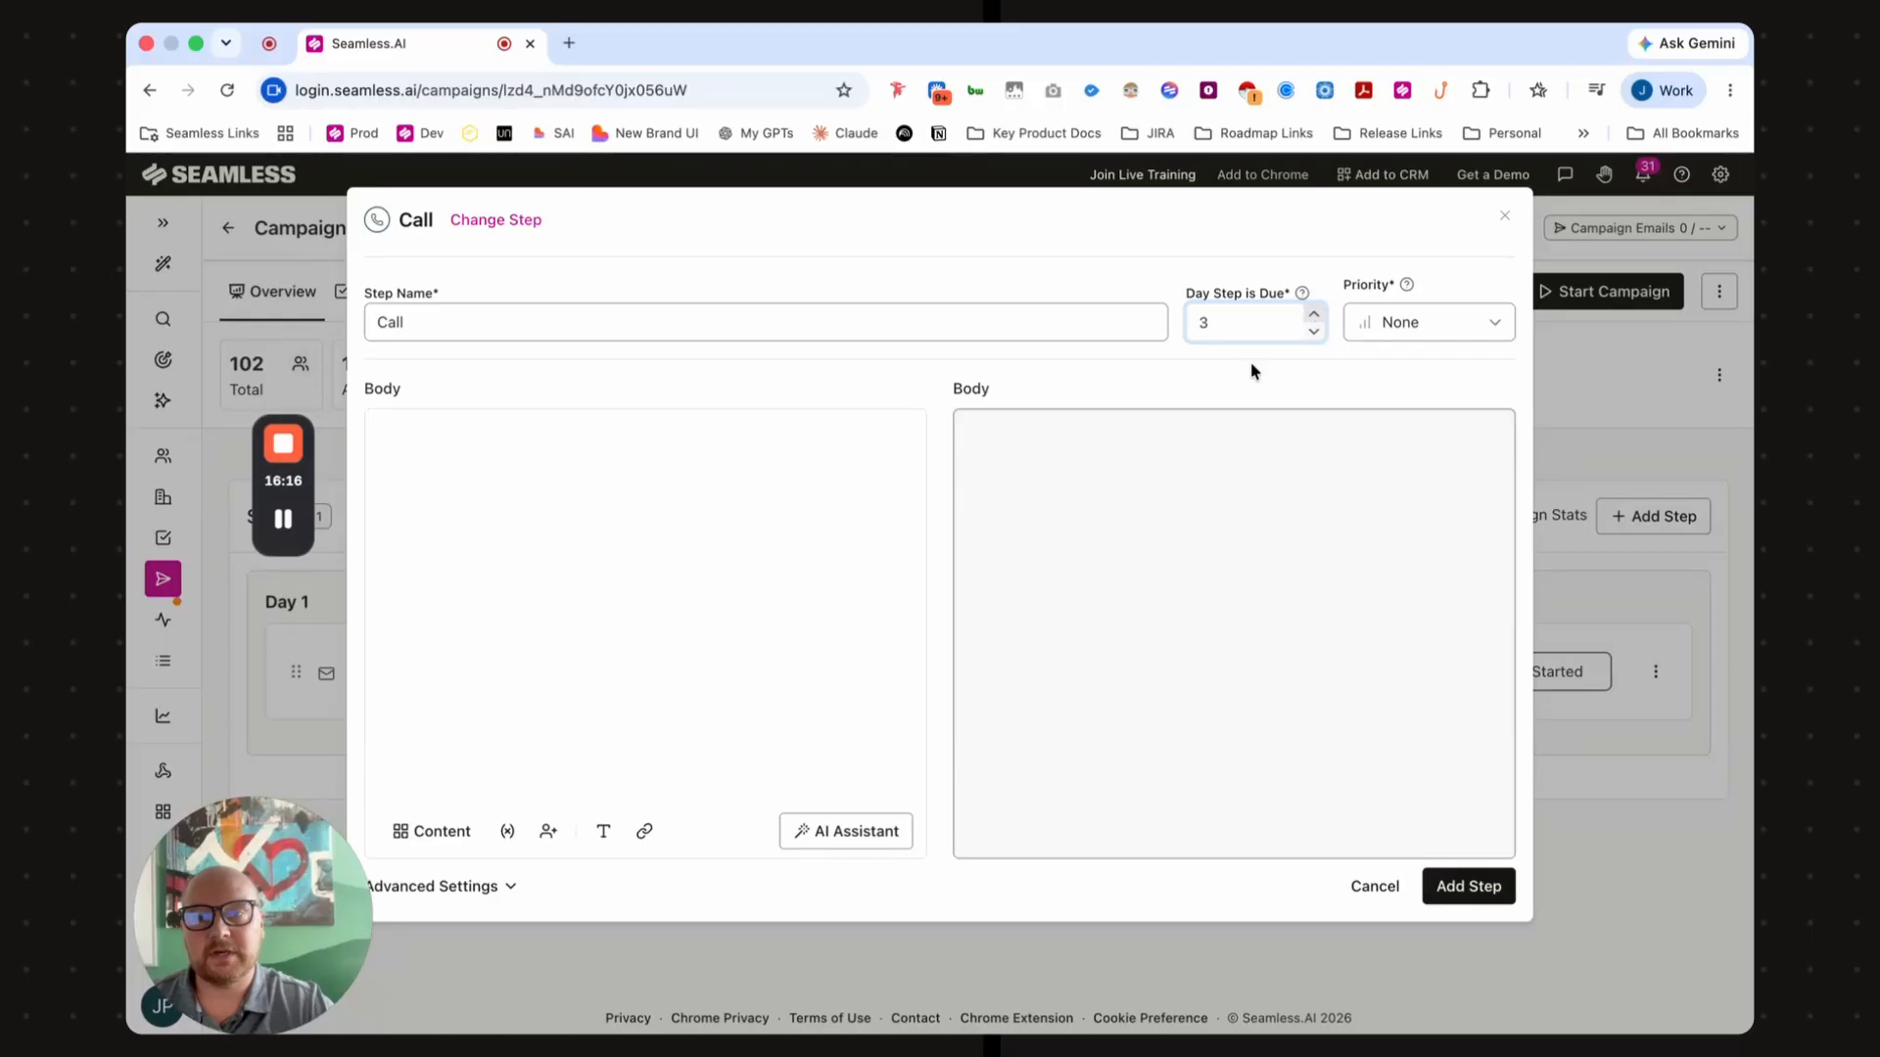
{"action": "left_click", "coordinate": [431, 831]}
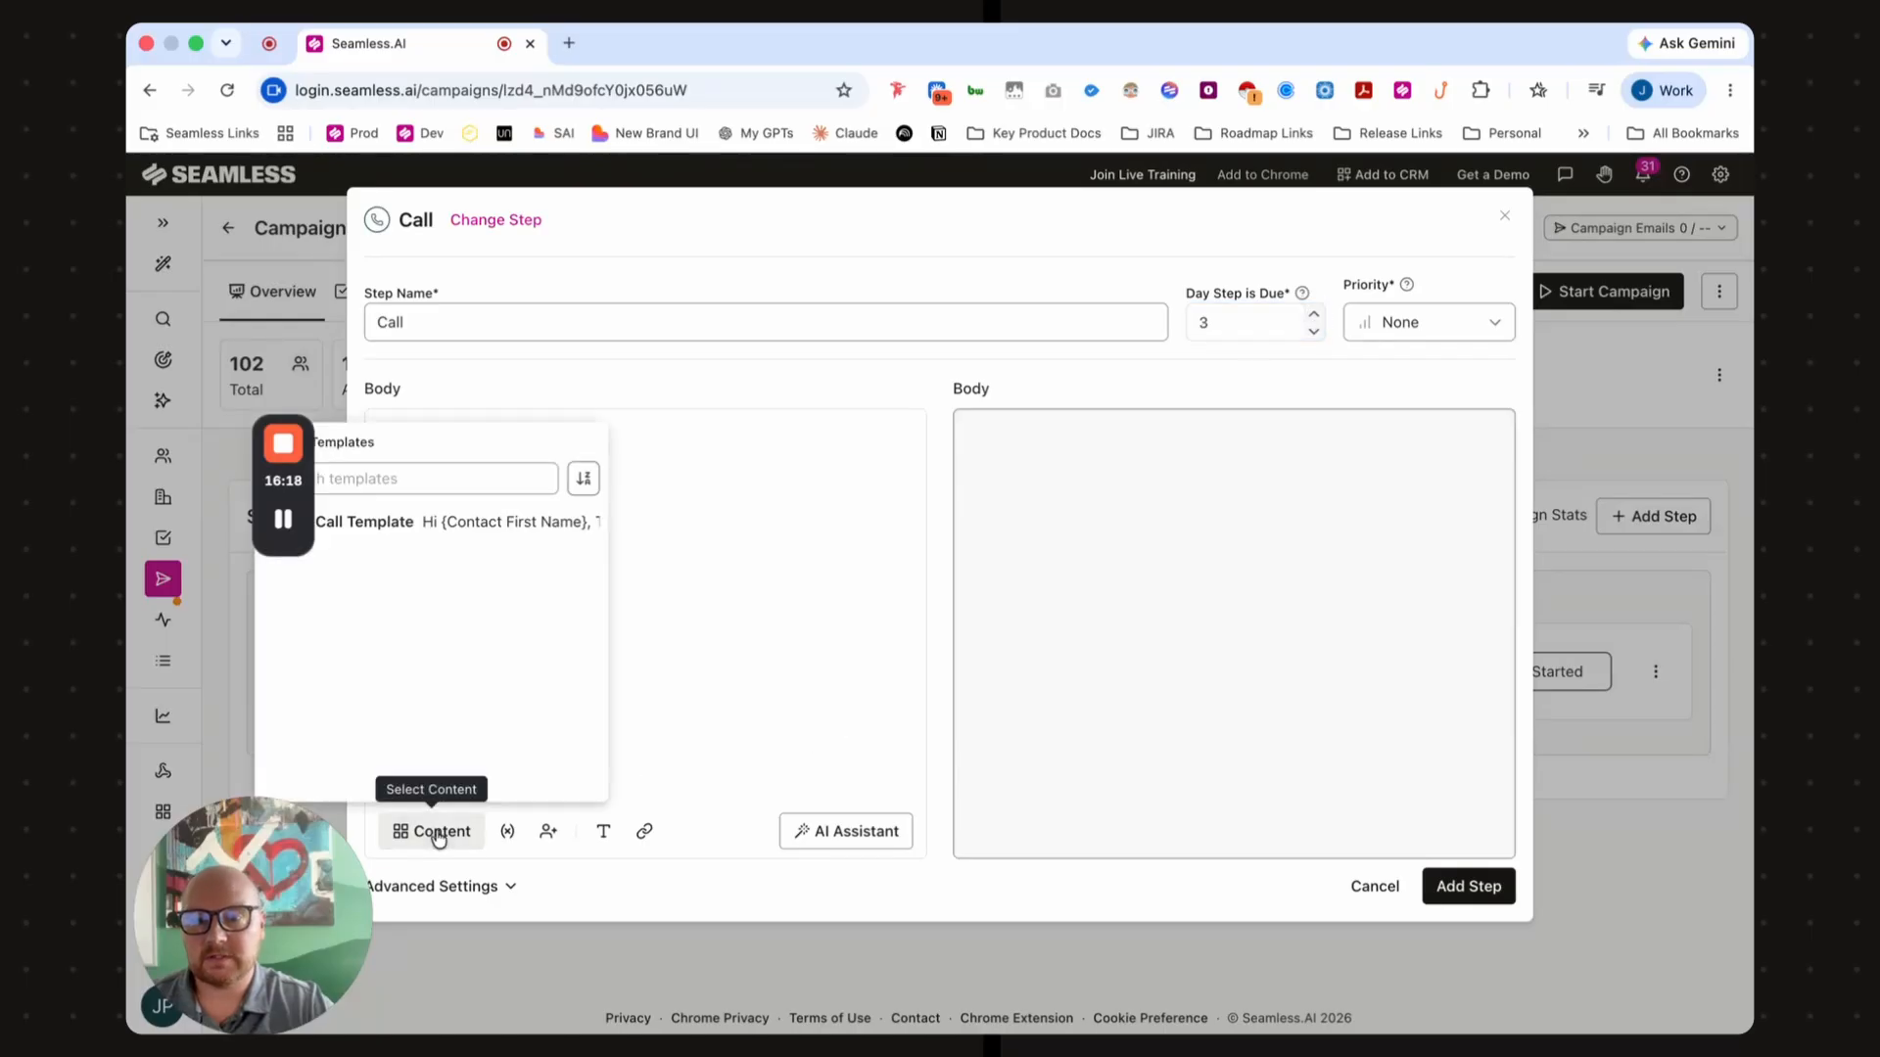
{"action": "left_click", "coordinate": [441, 525]}
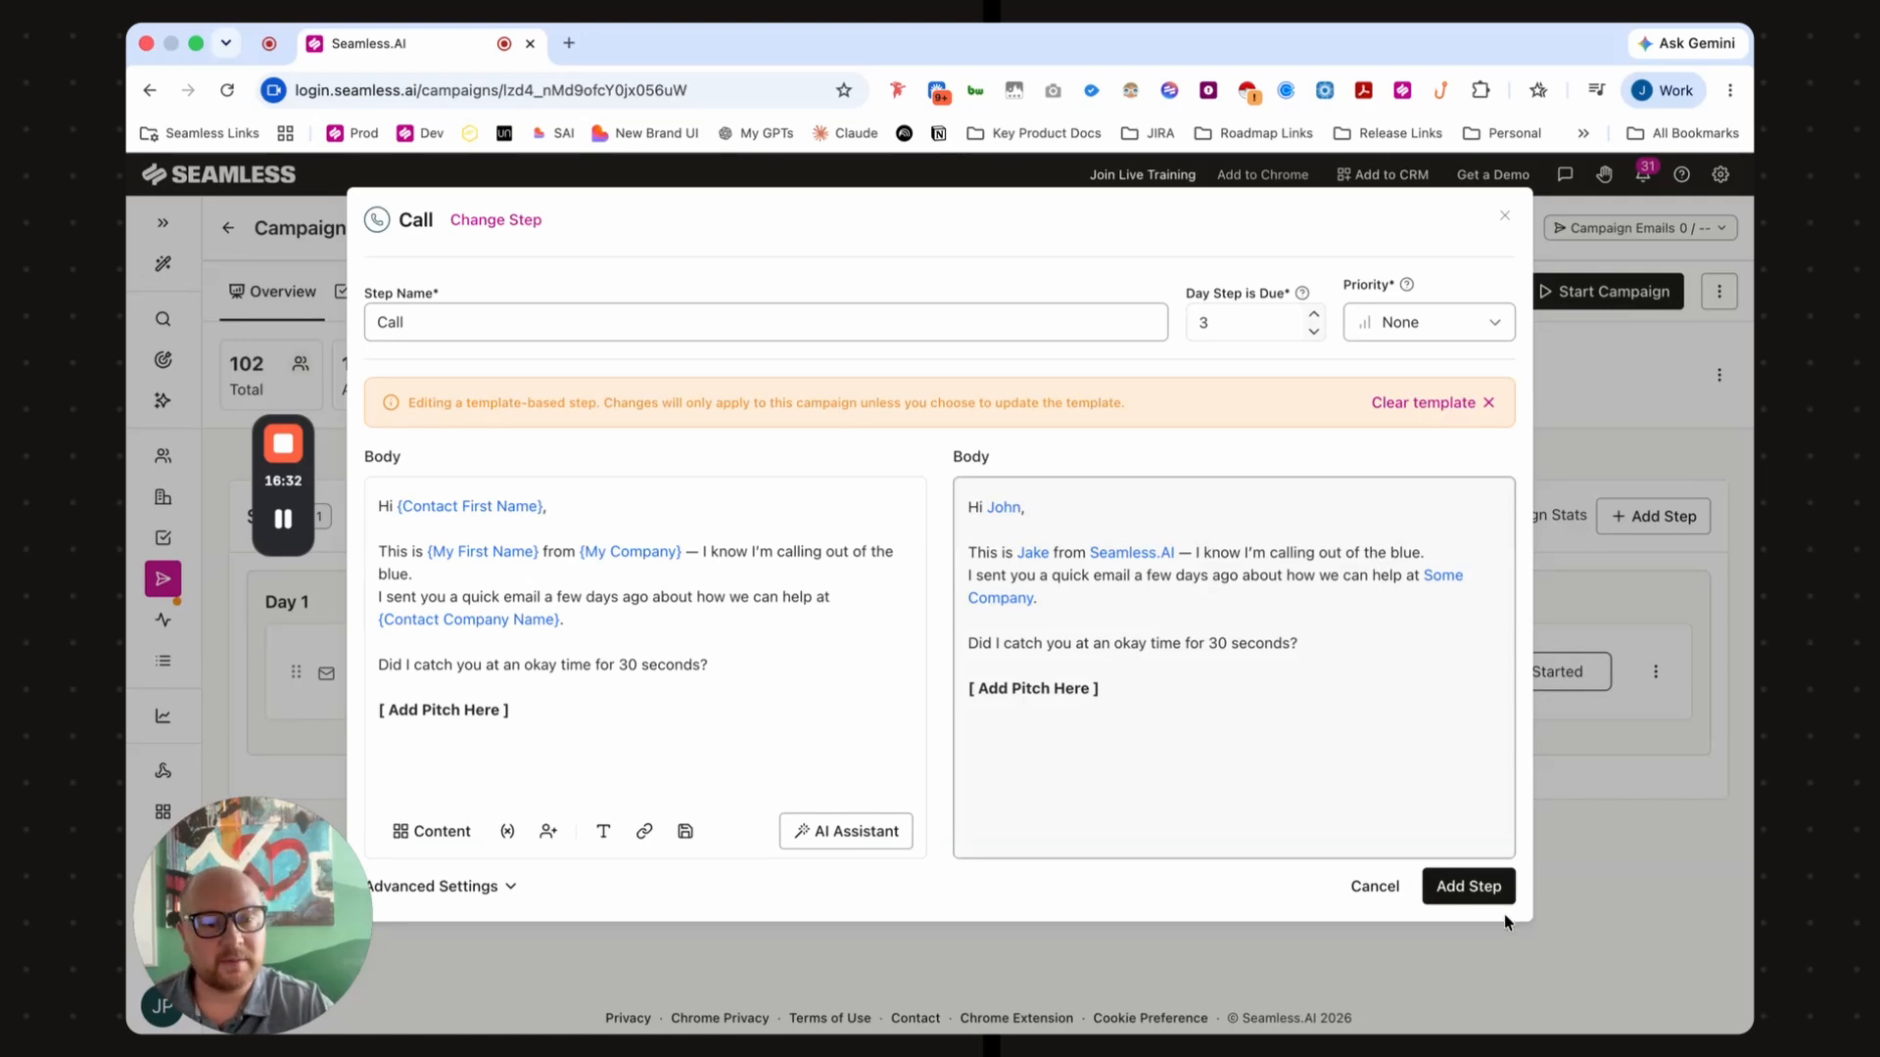
{"action": "left_click", "coordinate": [1476, 886]}
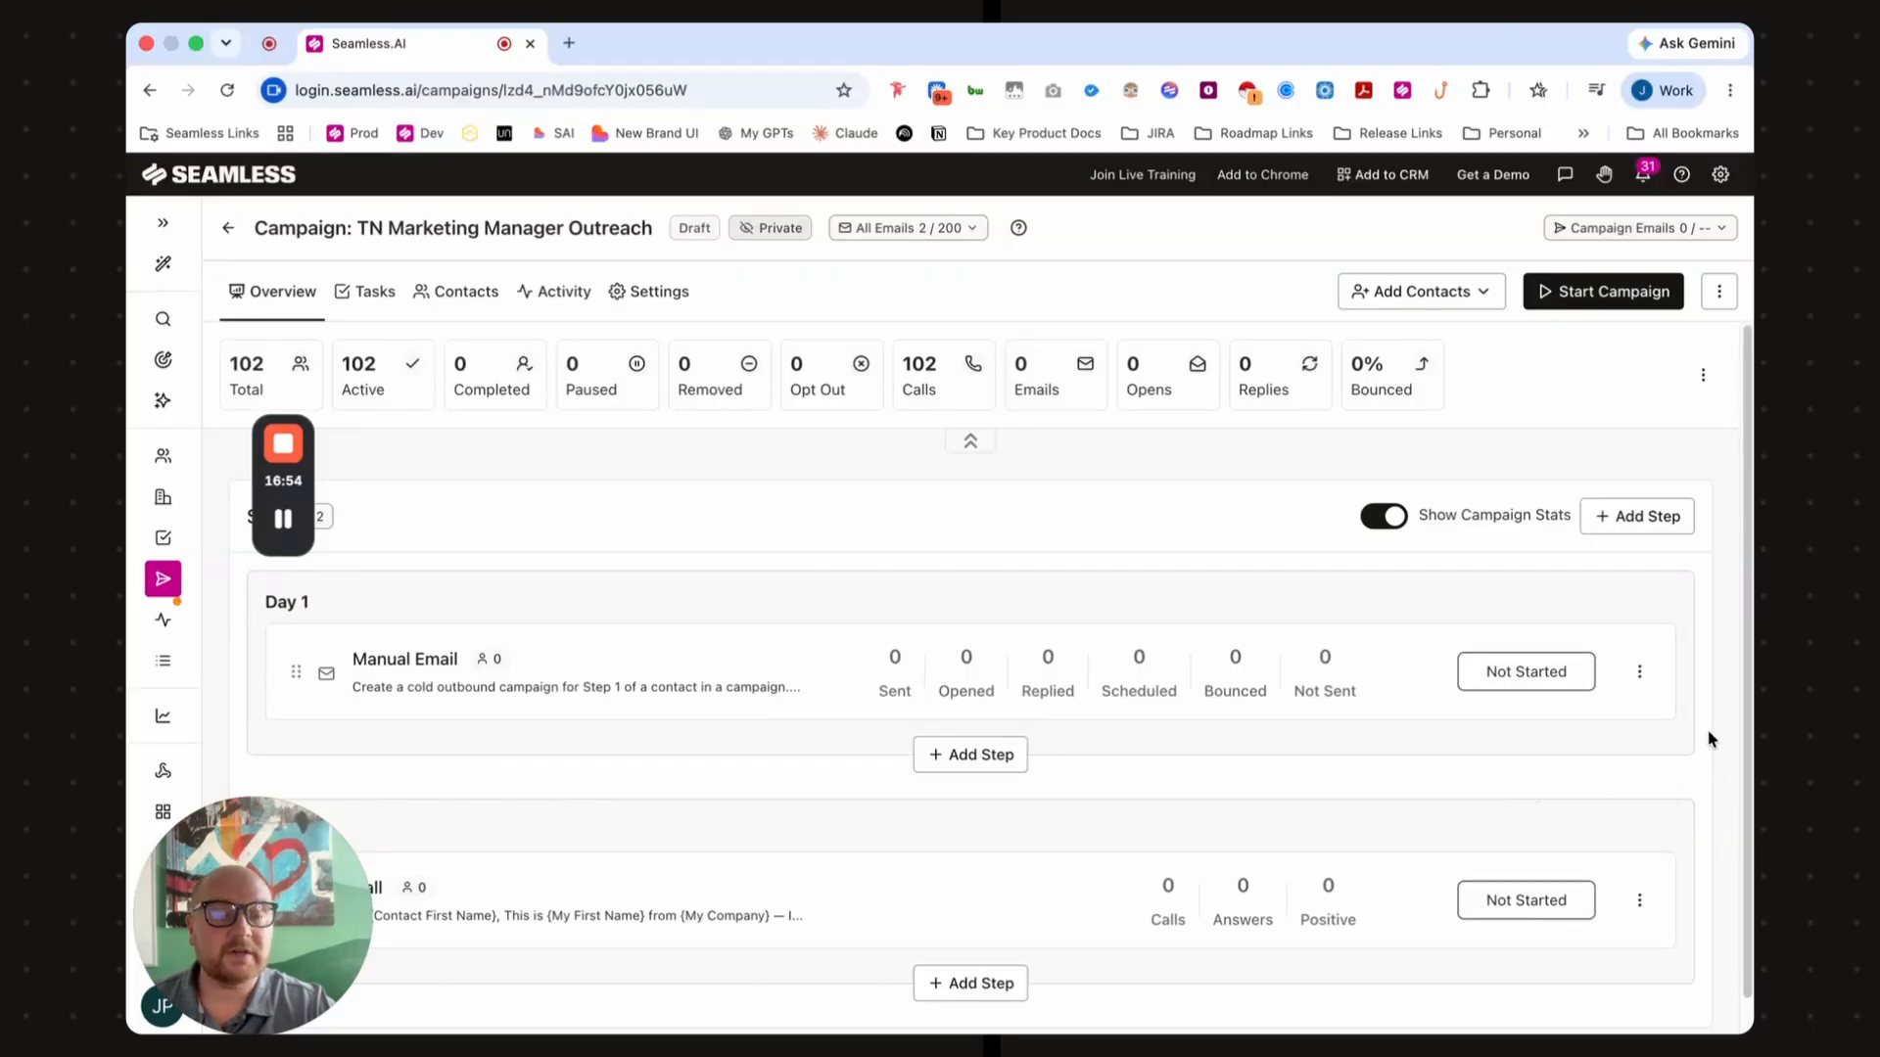
- Start the TN Marketing Manager Outreach campaign
{"action": "left_click", "coordinate": [1600, 291]}
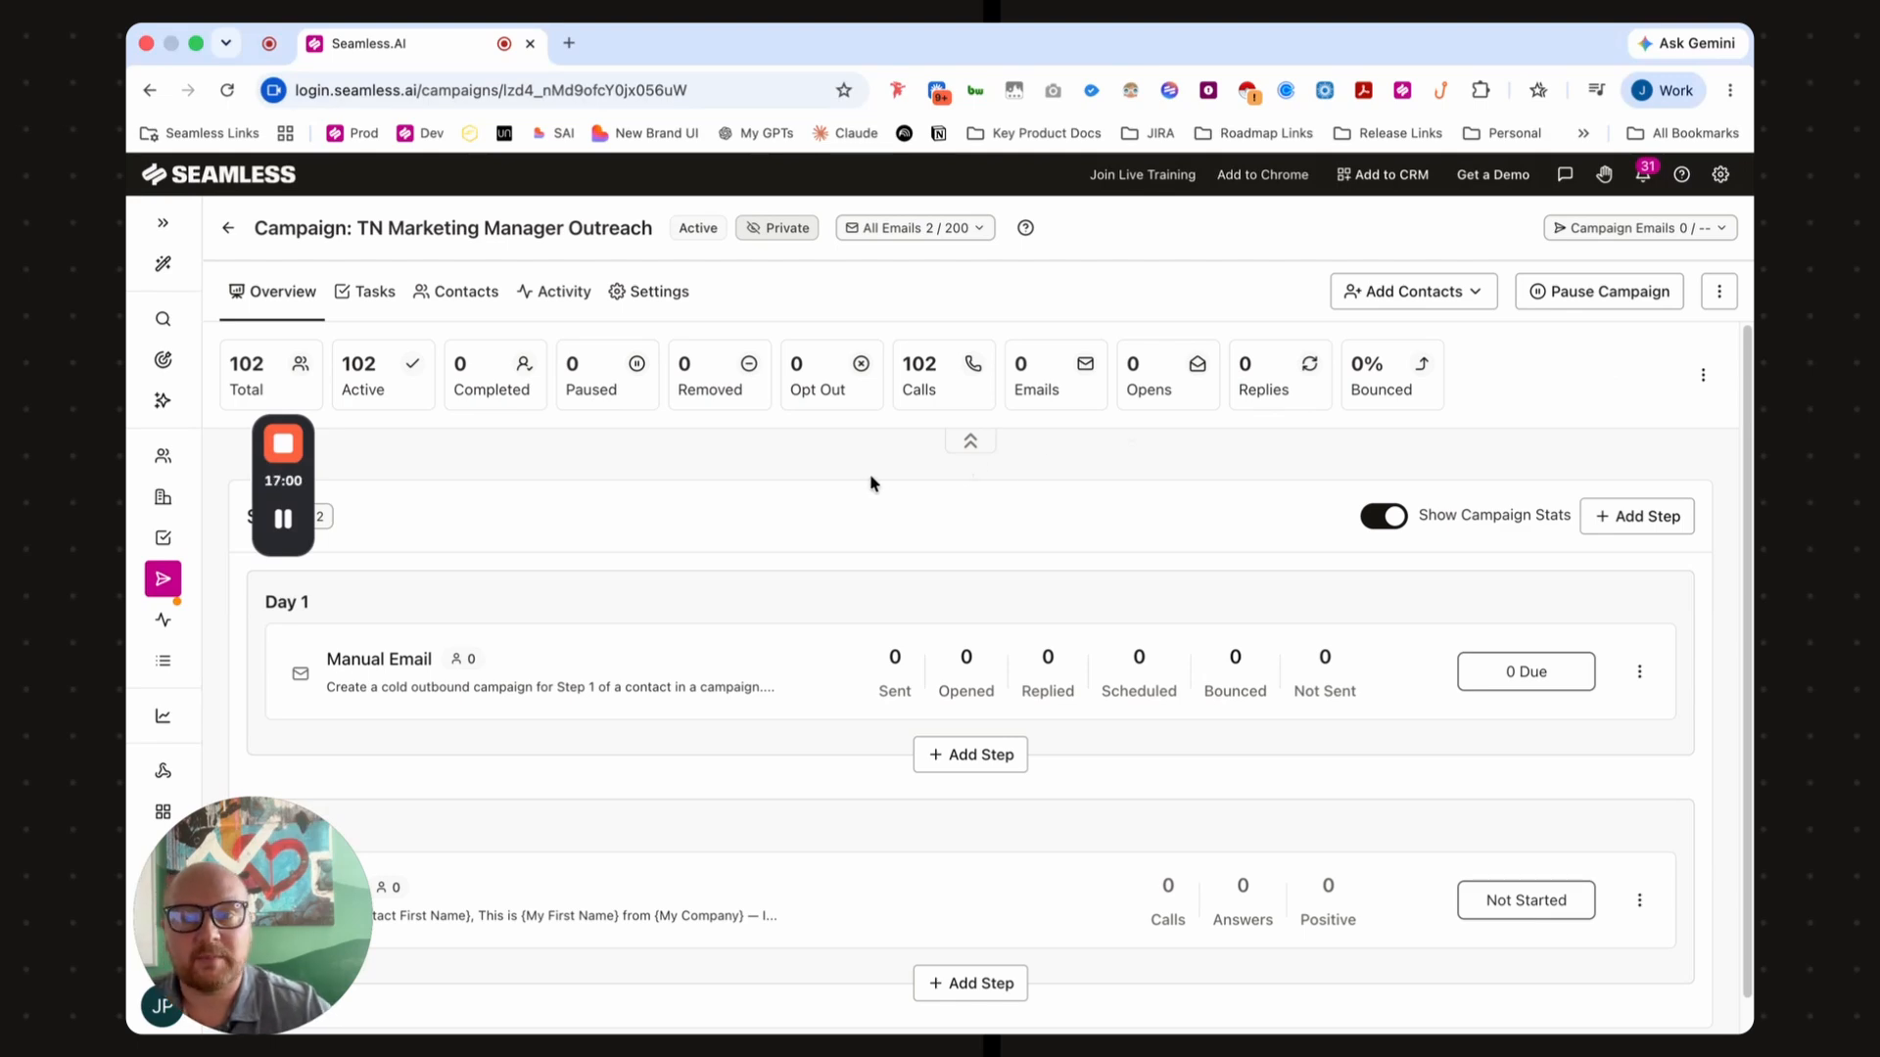
{"action": "mouse_move", "coordinate": [298, 479]}
{"action": "left_click_drag", "start_coordinate": [297, 479], "coordinate": [200, 491]}
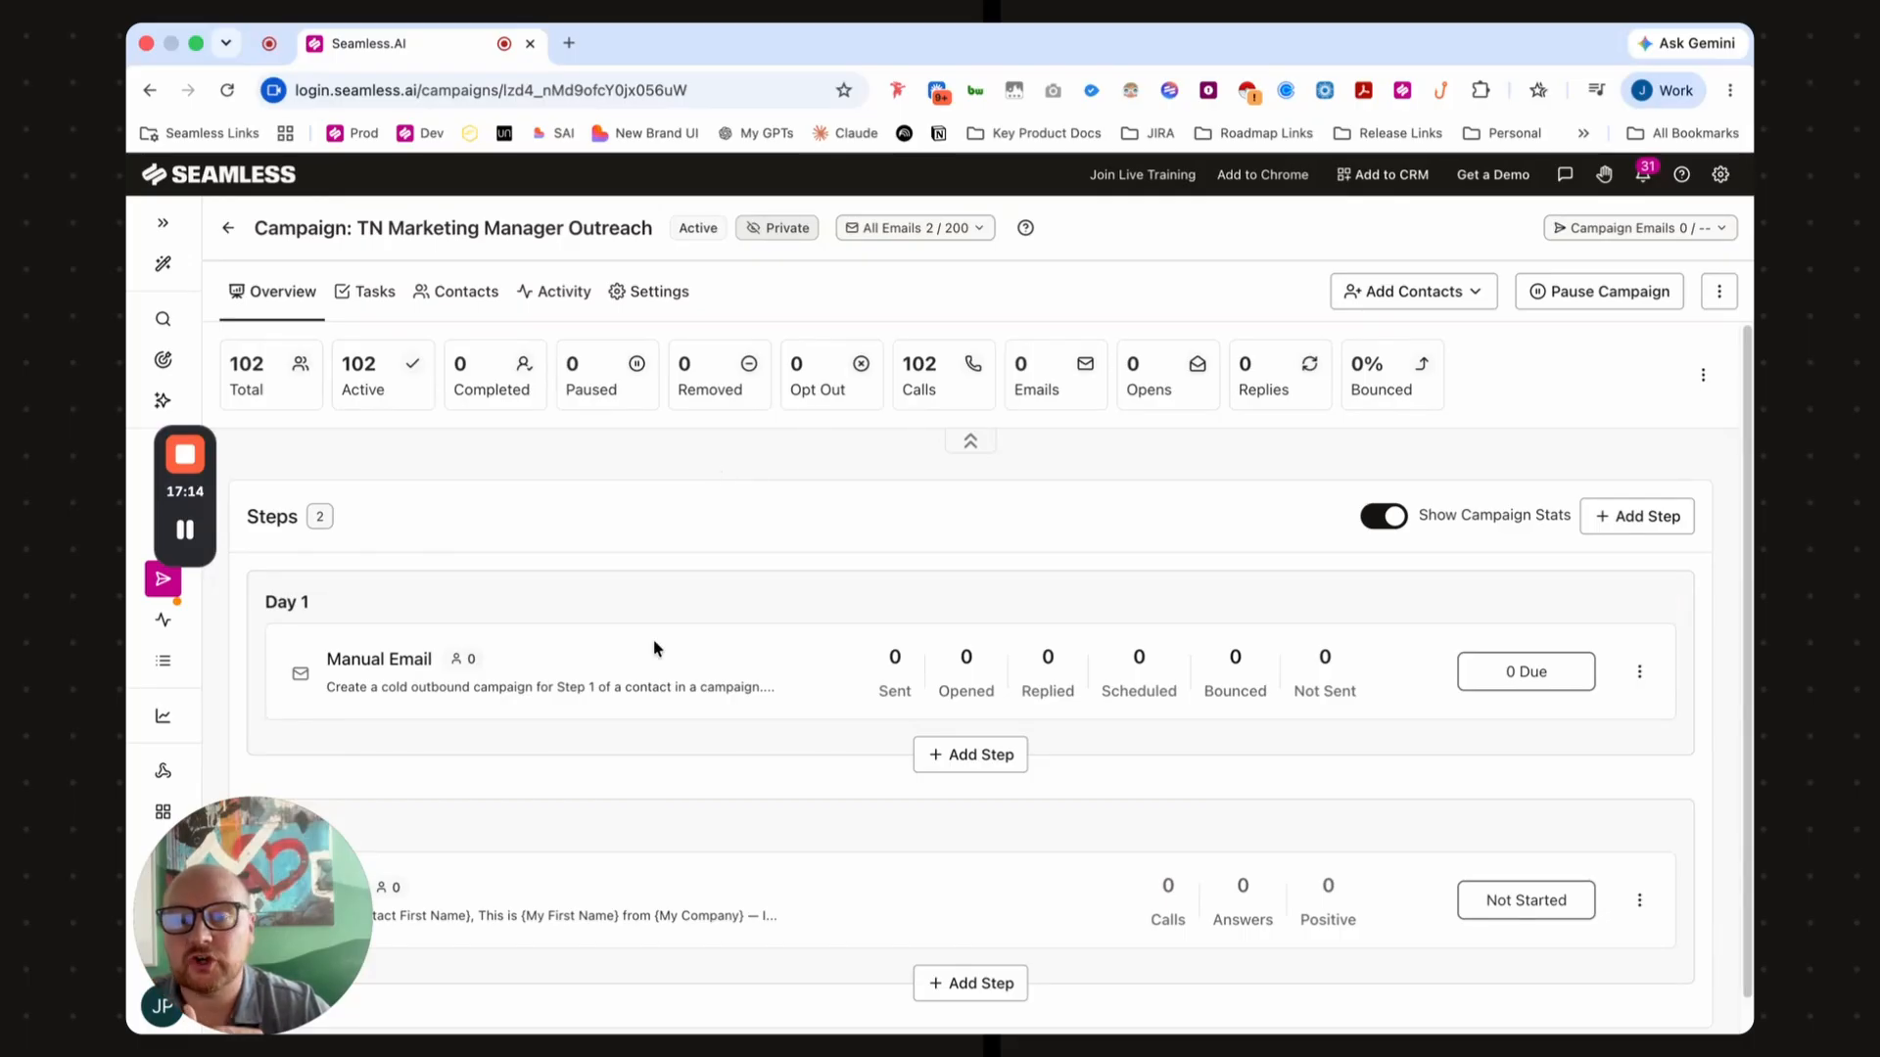
- Reload the campaign and check its contacts and generated tasks, finishing on the overview
{"action": "left_click", "coordinate": [227, 90]}
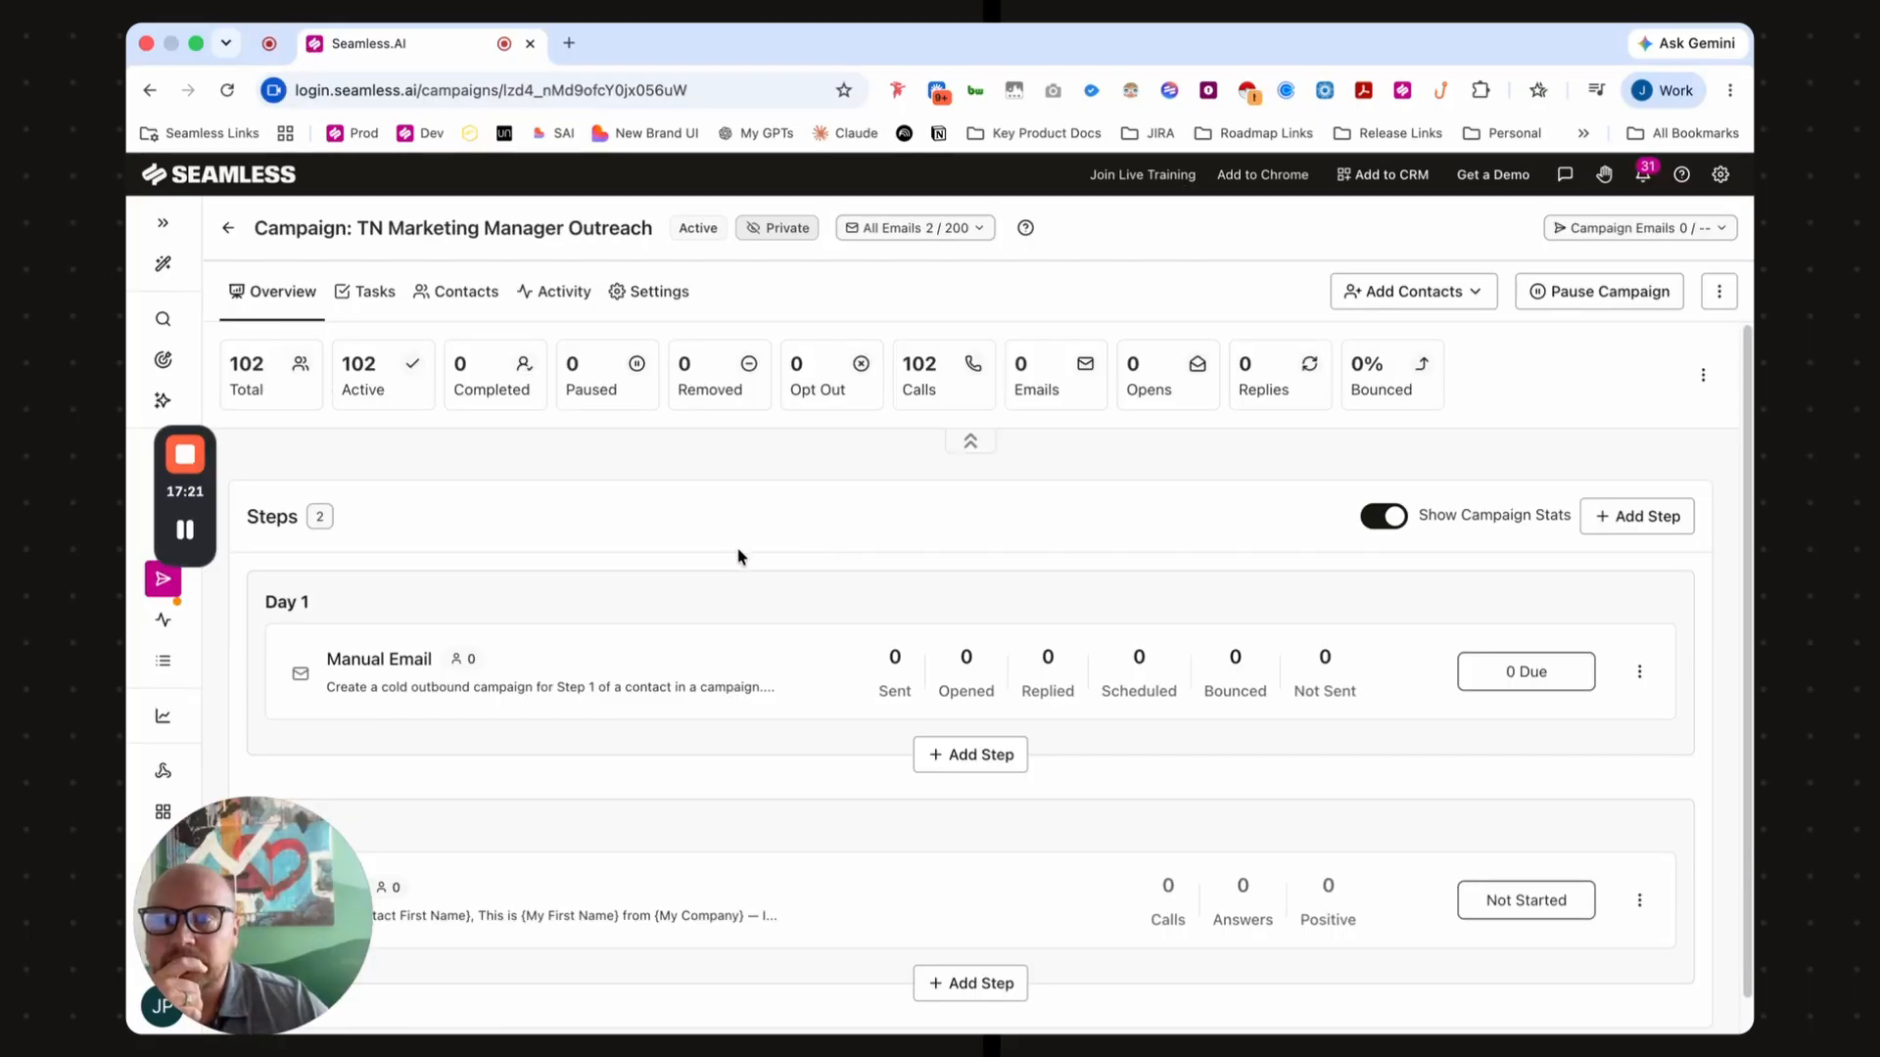
{"action": "left_click", "coordinate": [477, 291]}
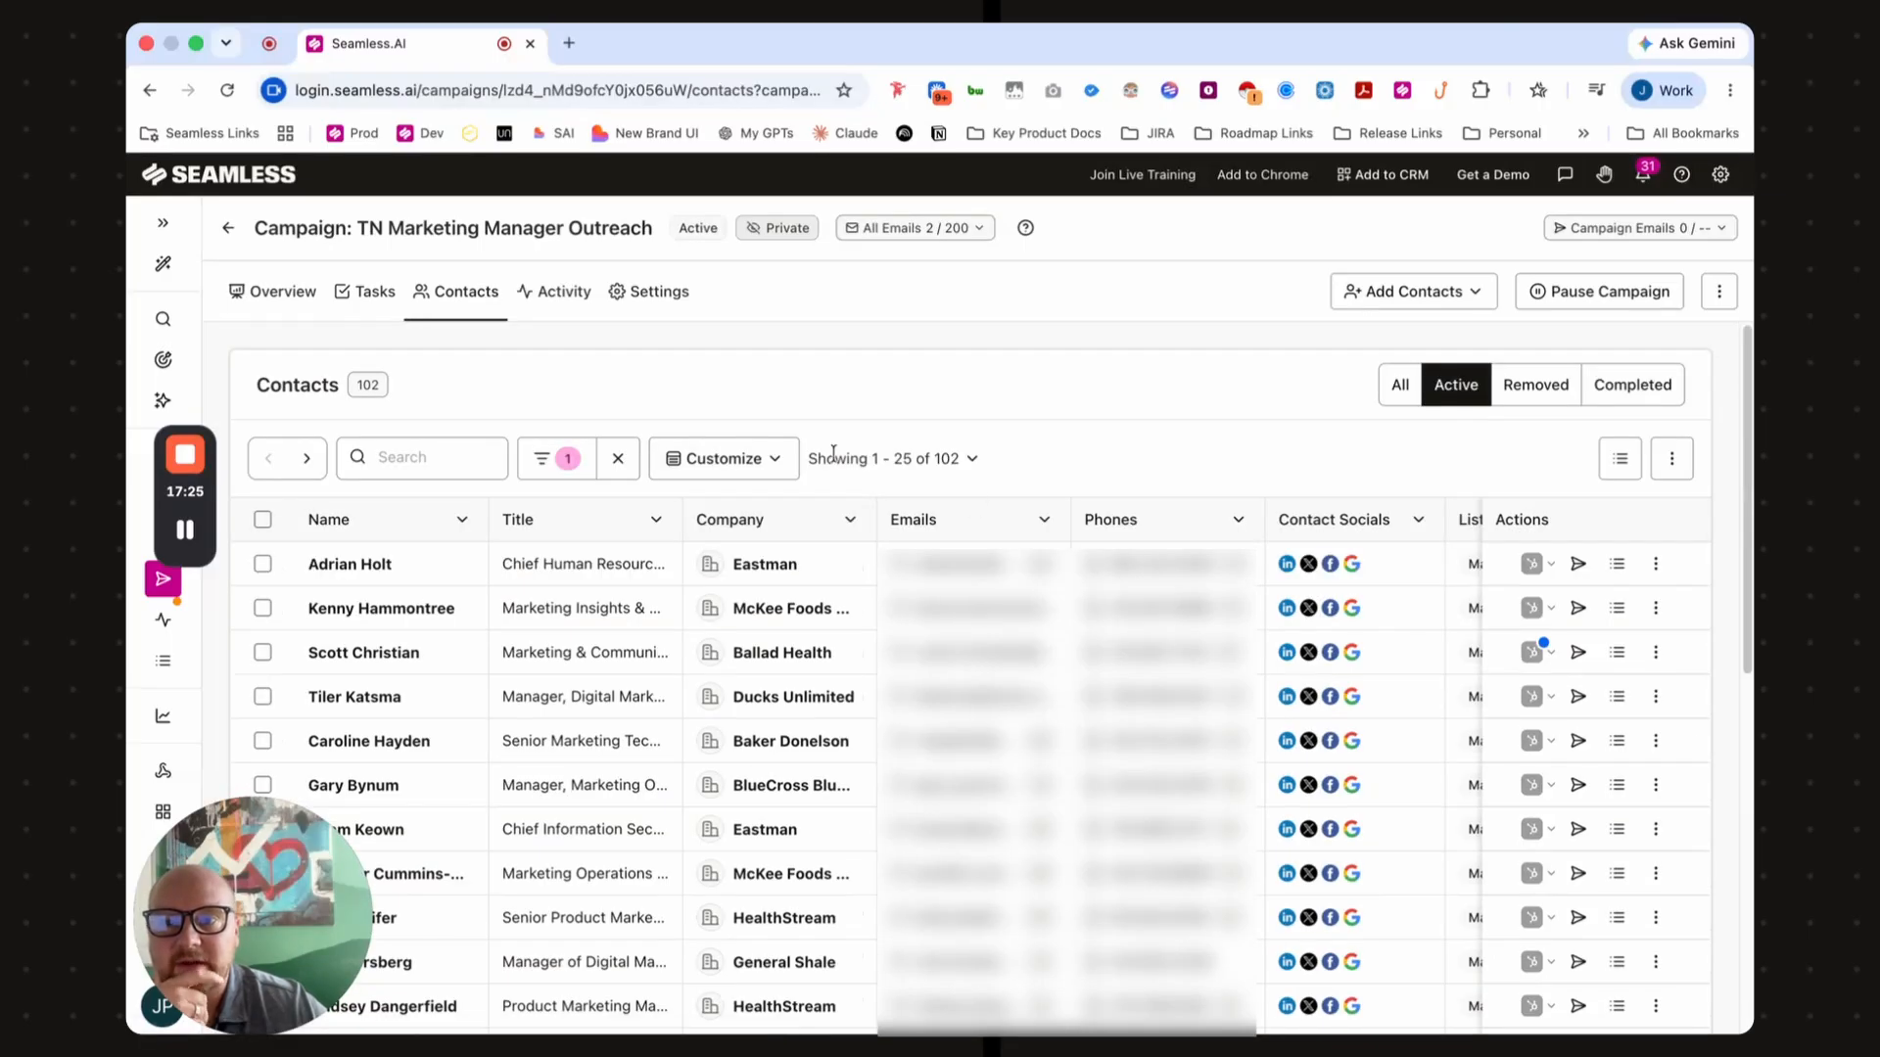
{"action": "left_click", "coordinate": [374, 294]}
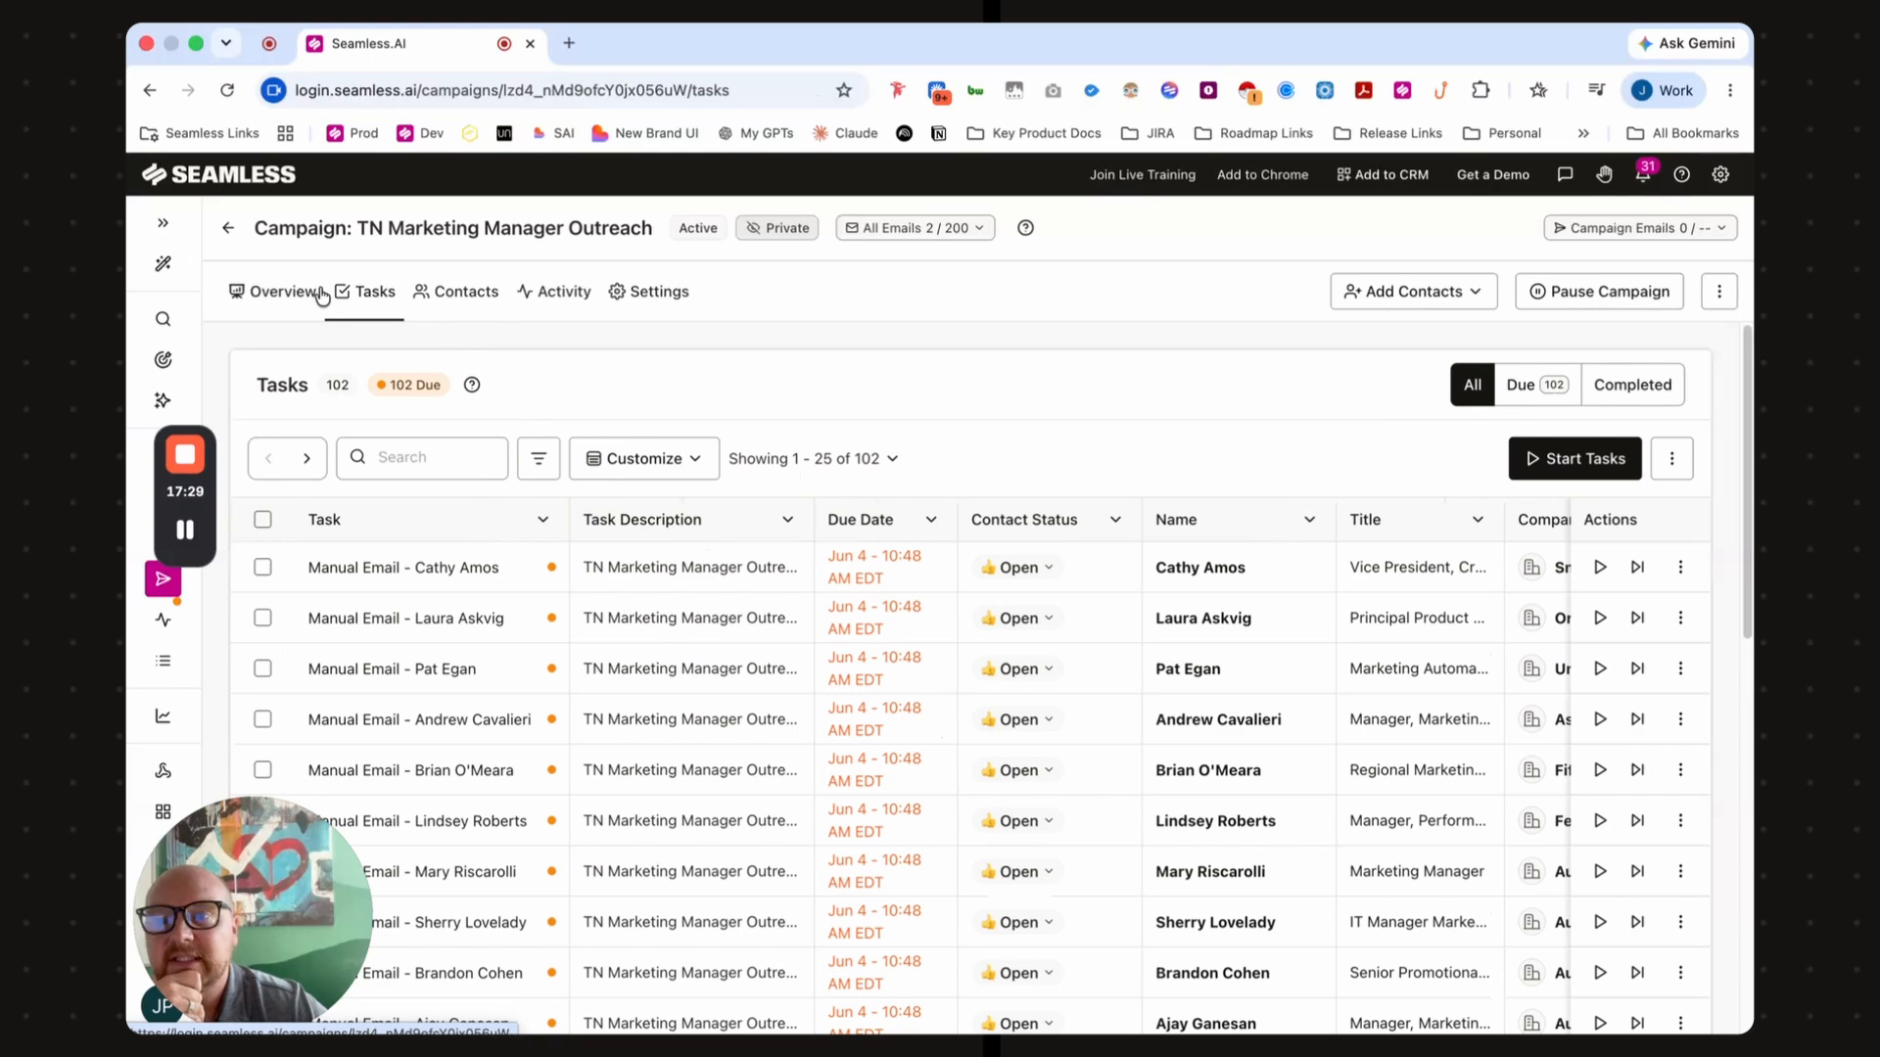
{"action": "left_click", "coordinate": [283, 303]}
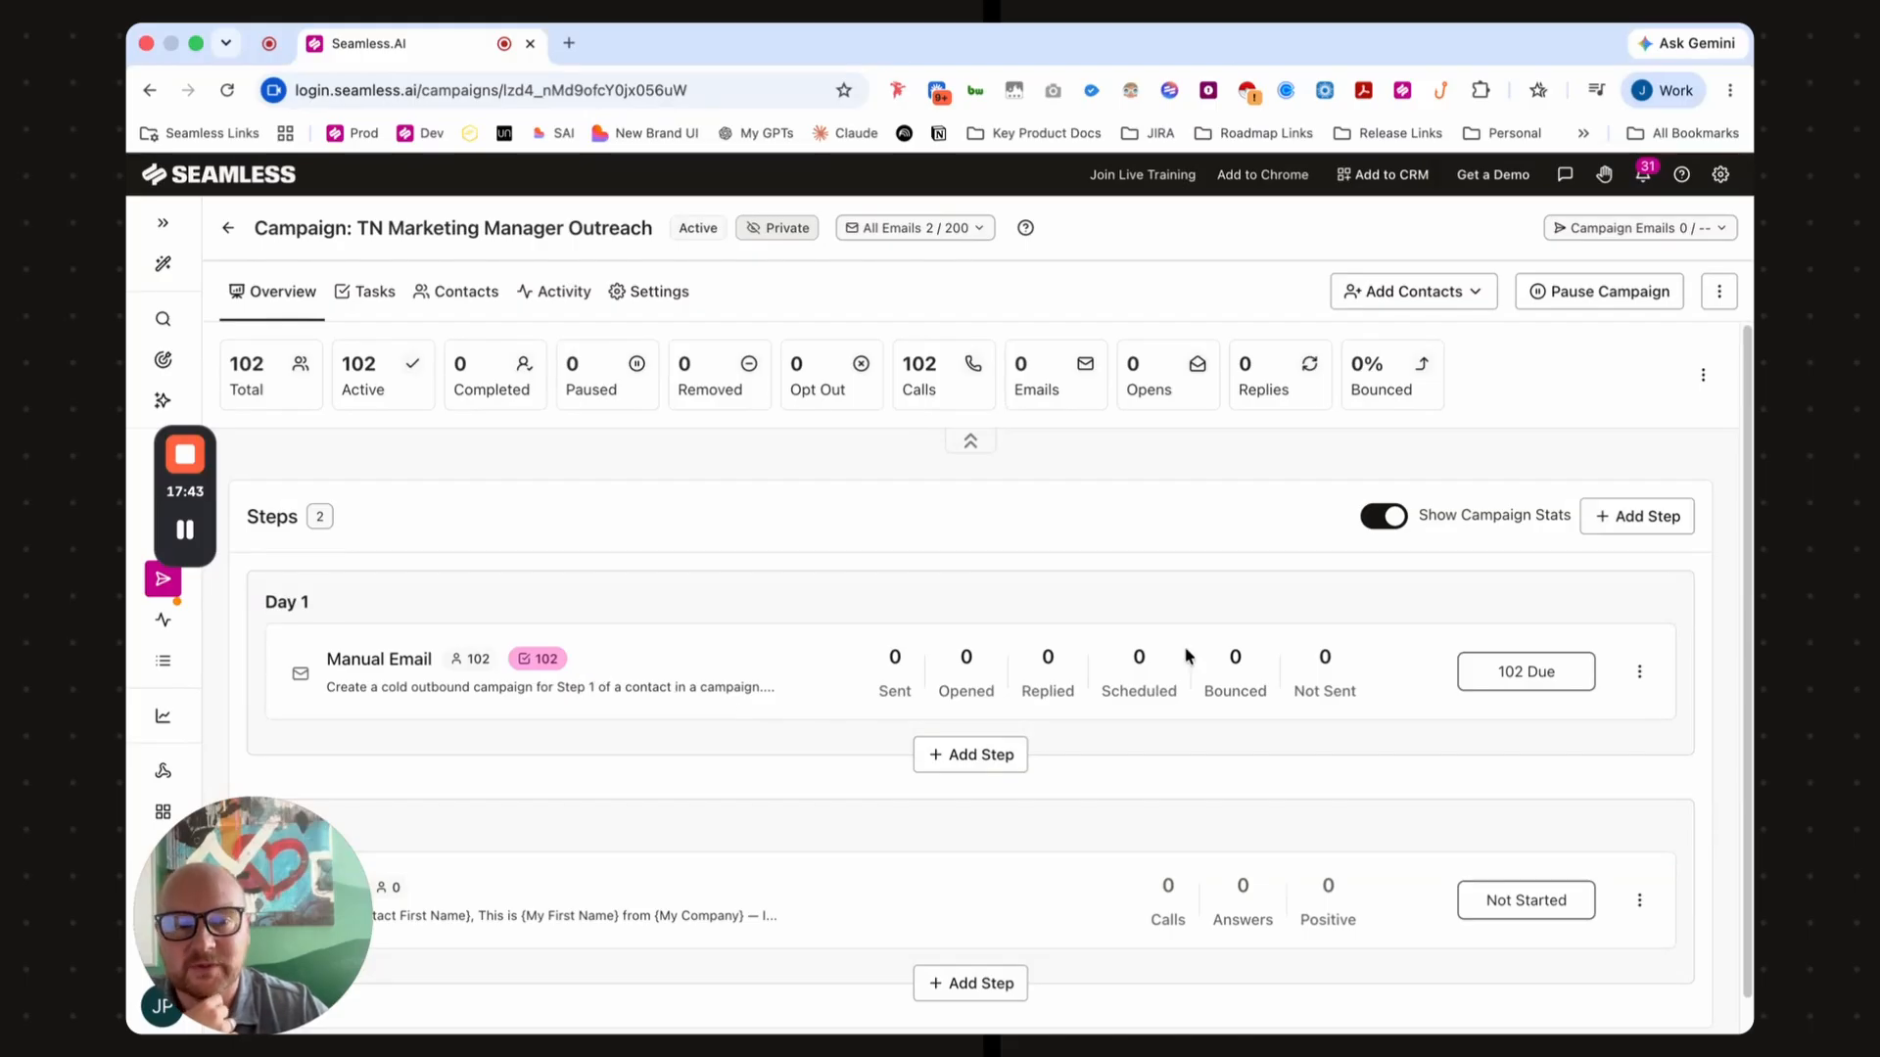
- Open the due Day 1 email tasks, review the drafted "quick thought on pipeline" email to SmartBank's Vice President and send it
{"action": "left_click", "coordinate": [1531, 674]}
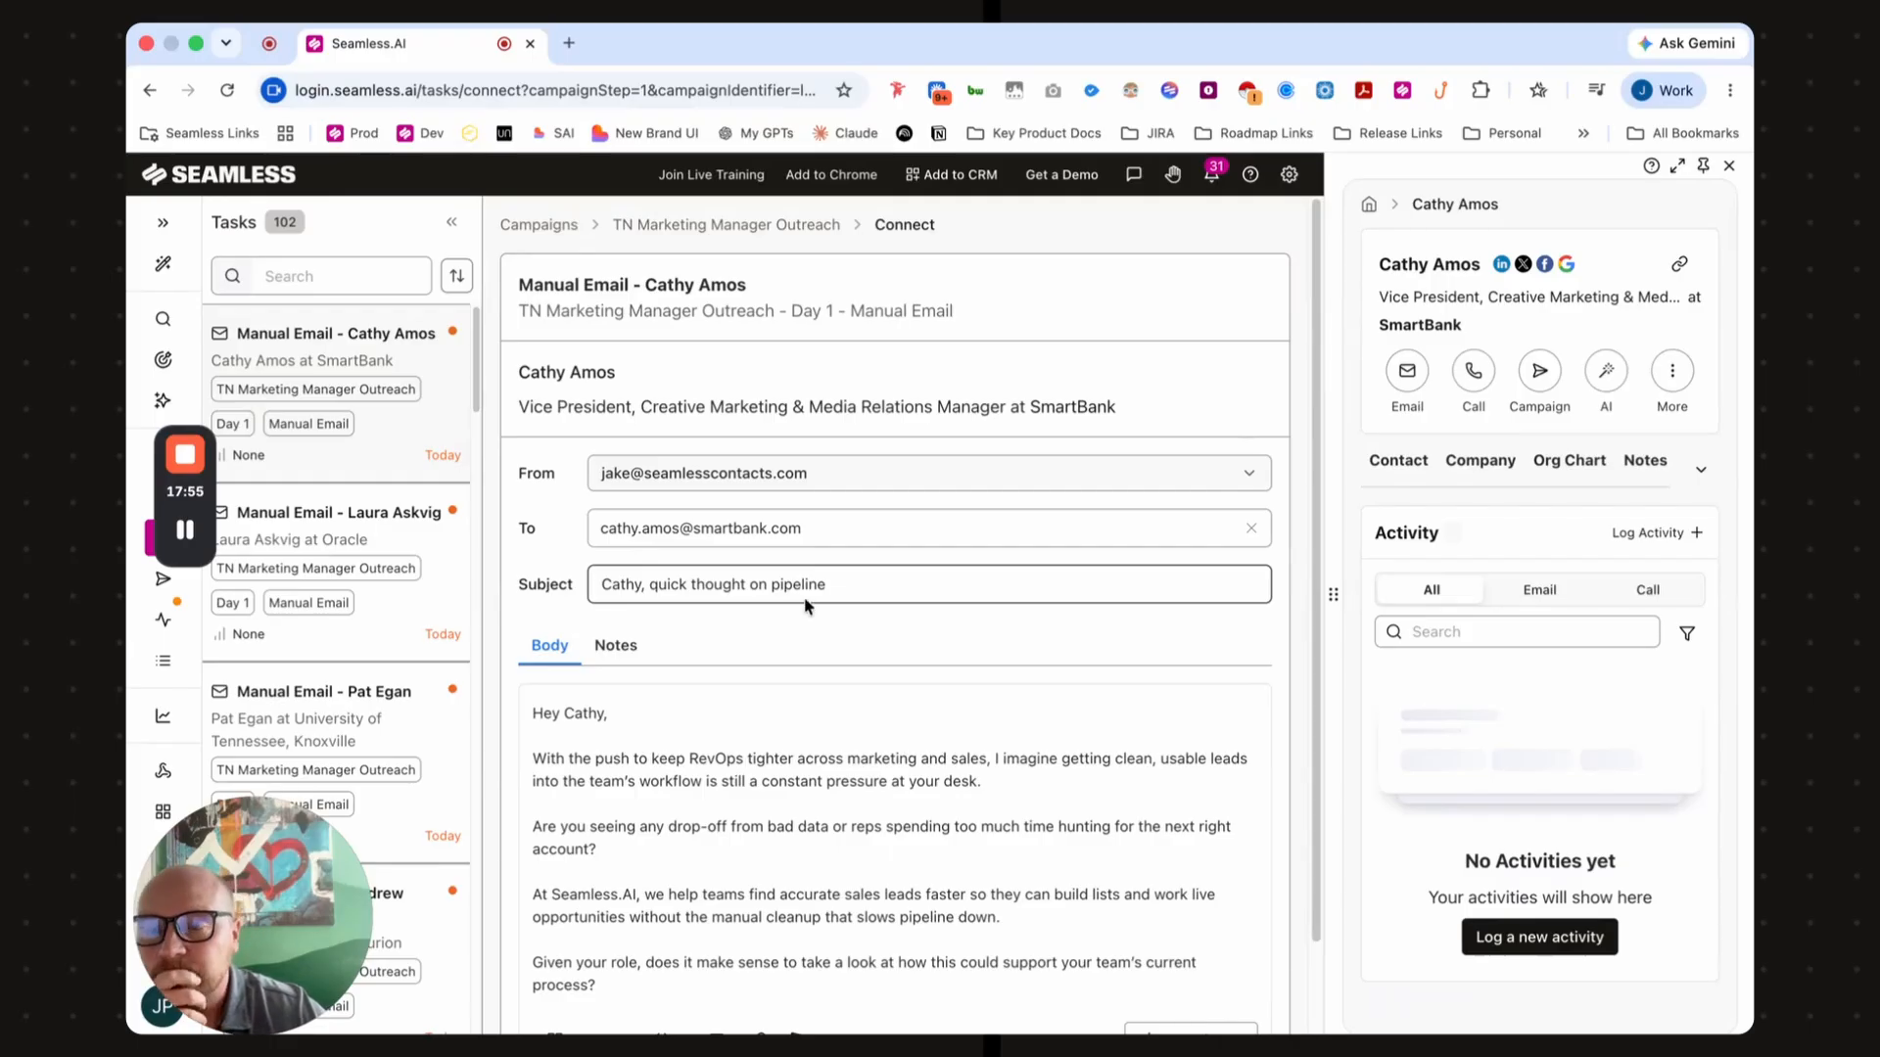
{"action": "scroll", "coordinate": [402, 505], "scroll_direction": "down", "scroll_amount": 1}
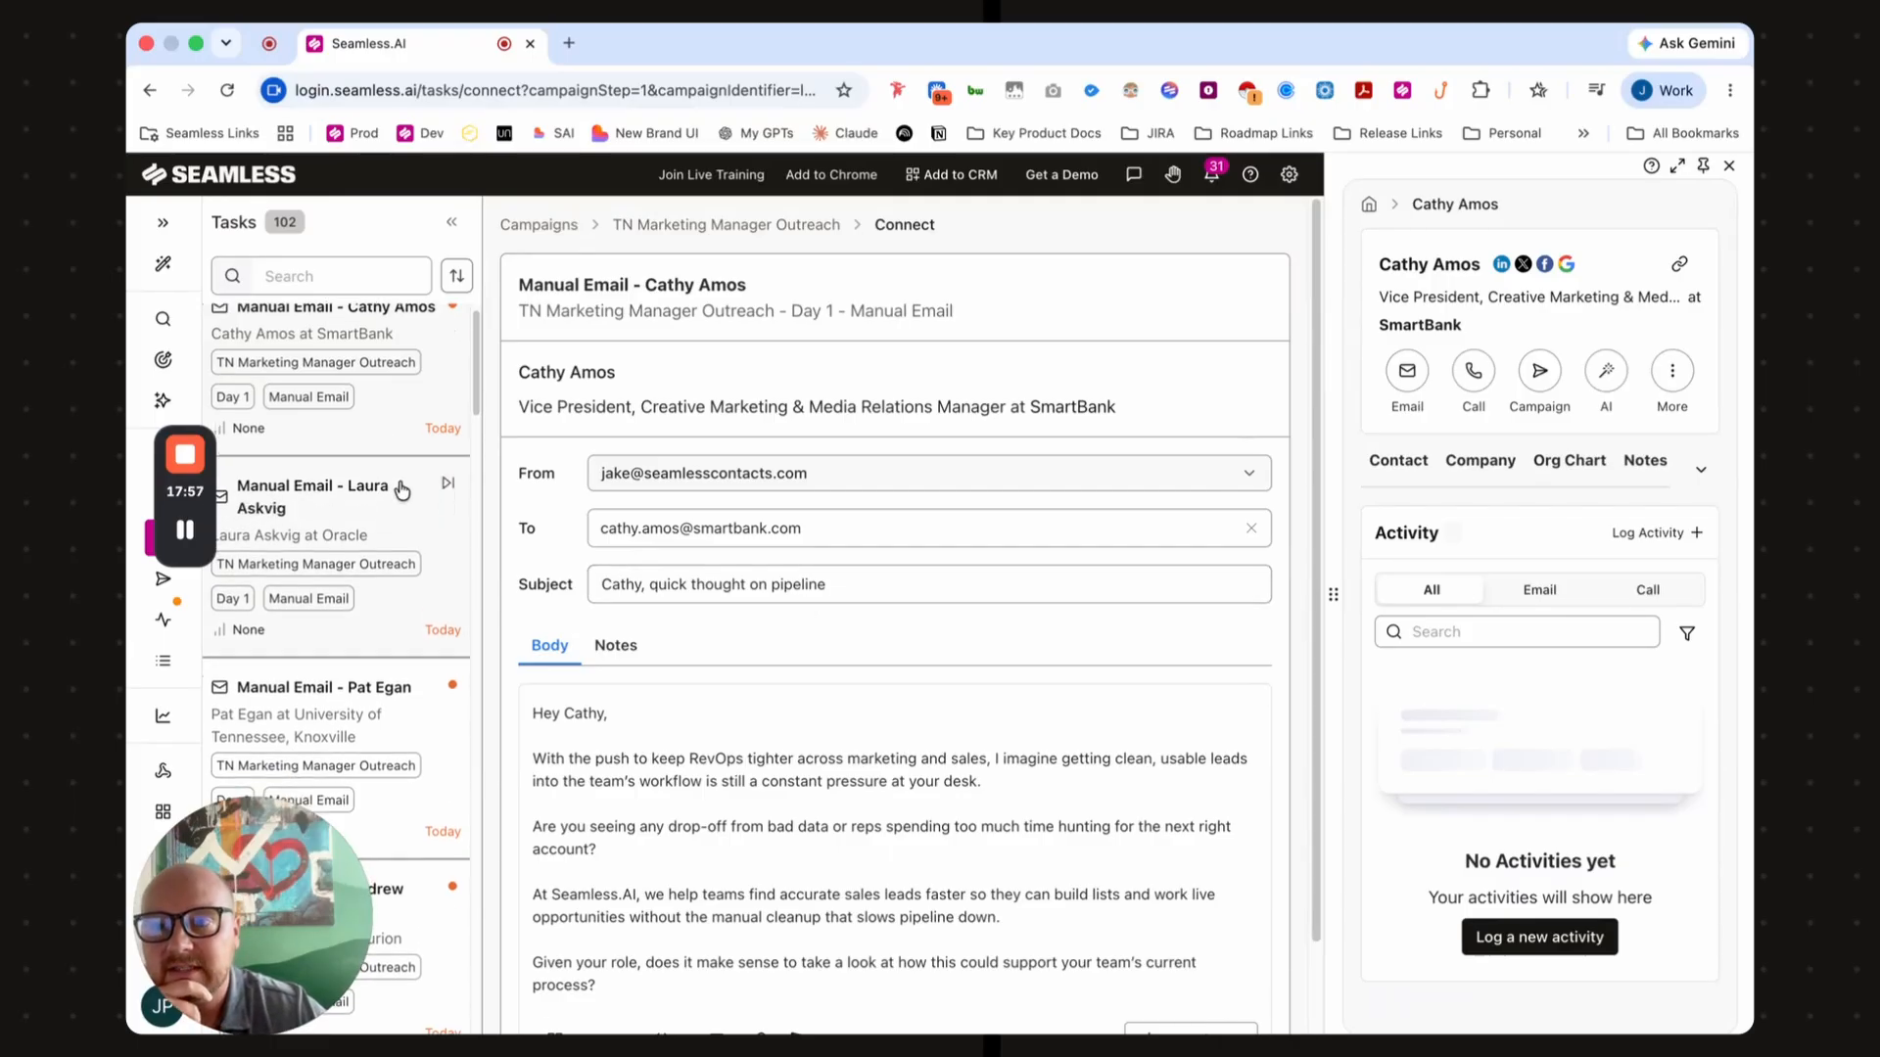
{"action": "scroll", "coordinate": [403, 495], "scroll_direction": "up", "scroll_amount": 1}
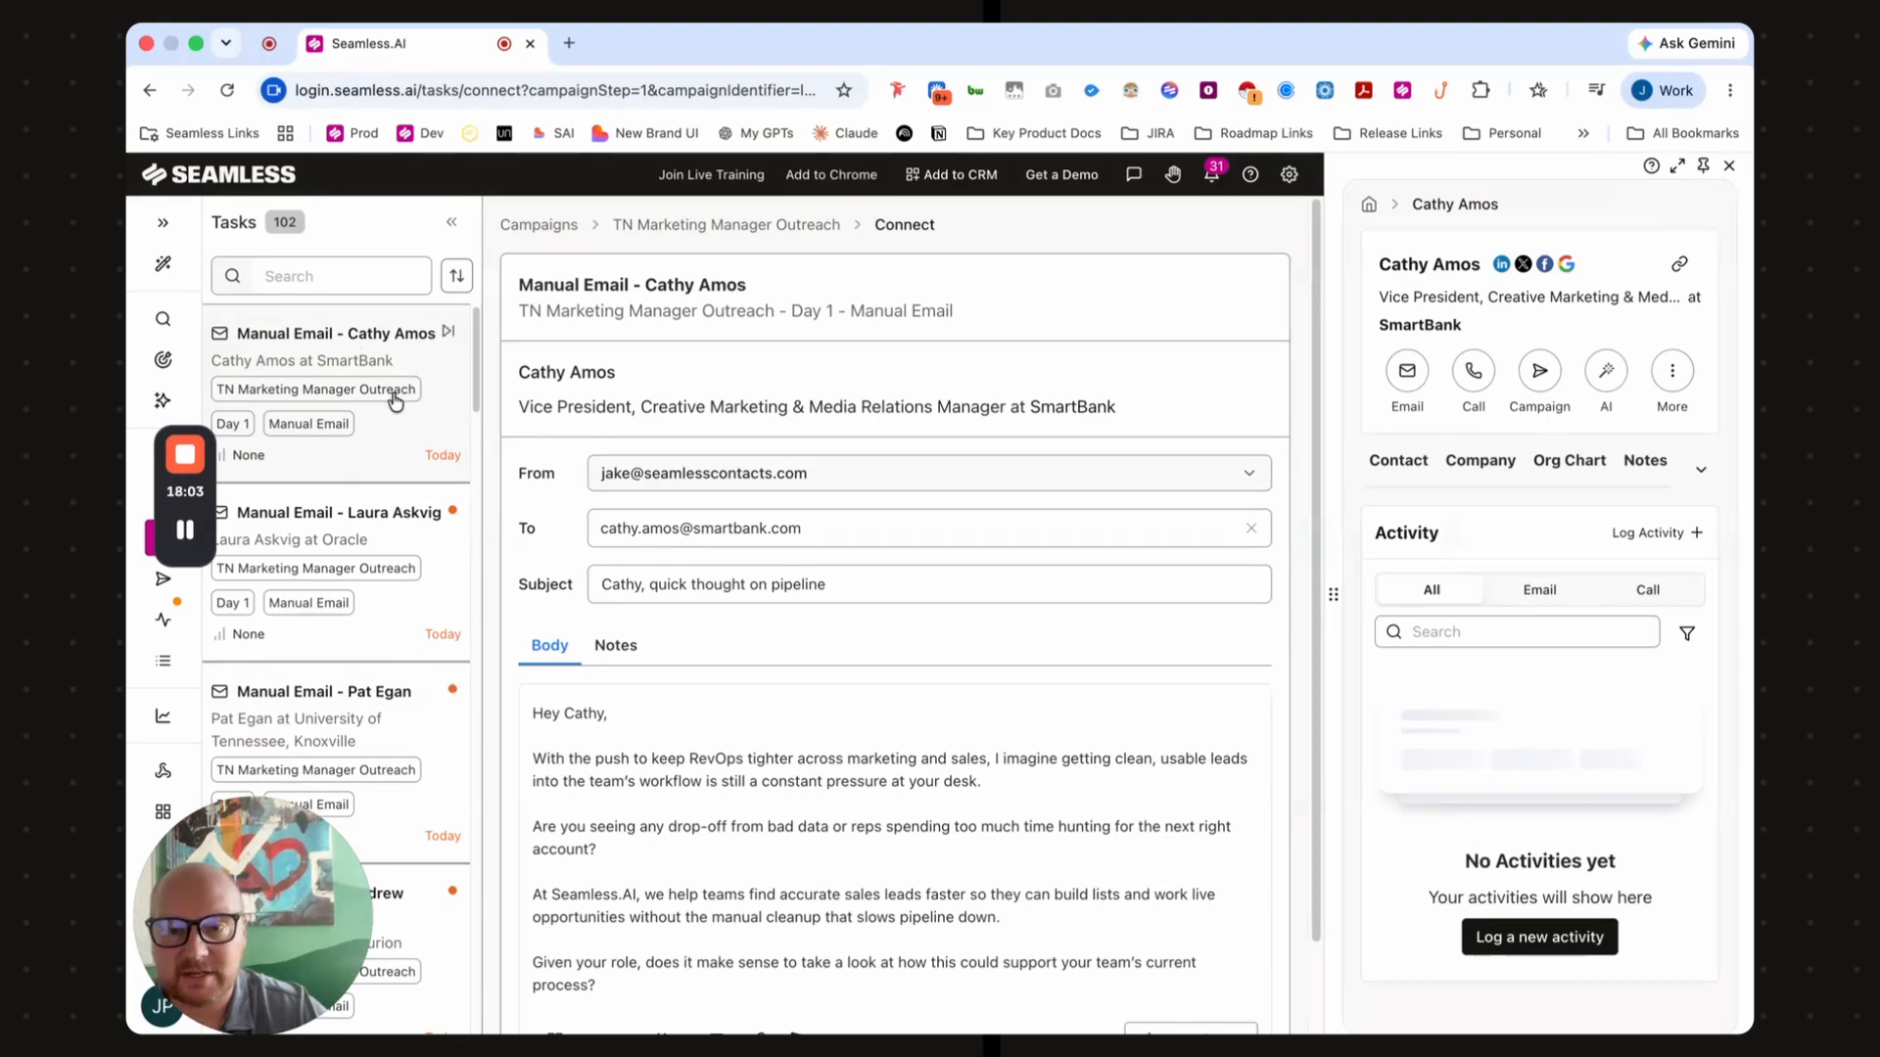
{"action": "scroll", "coordinate": [949, 591], "scroll_direction": "down", "scroll_amount": 2}
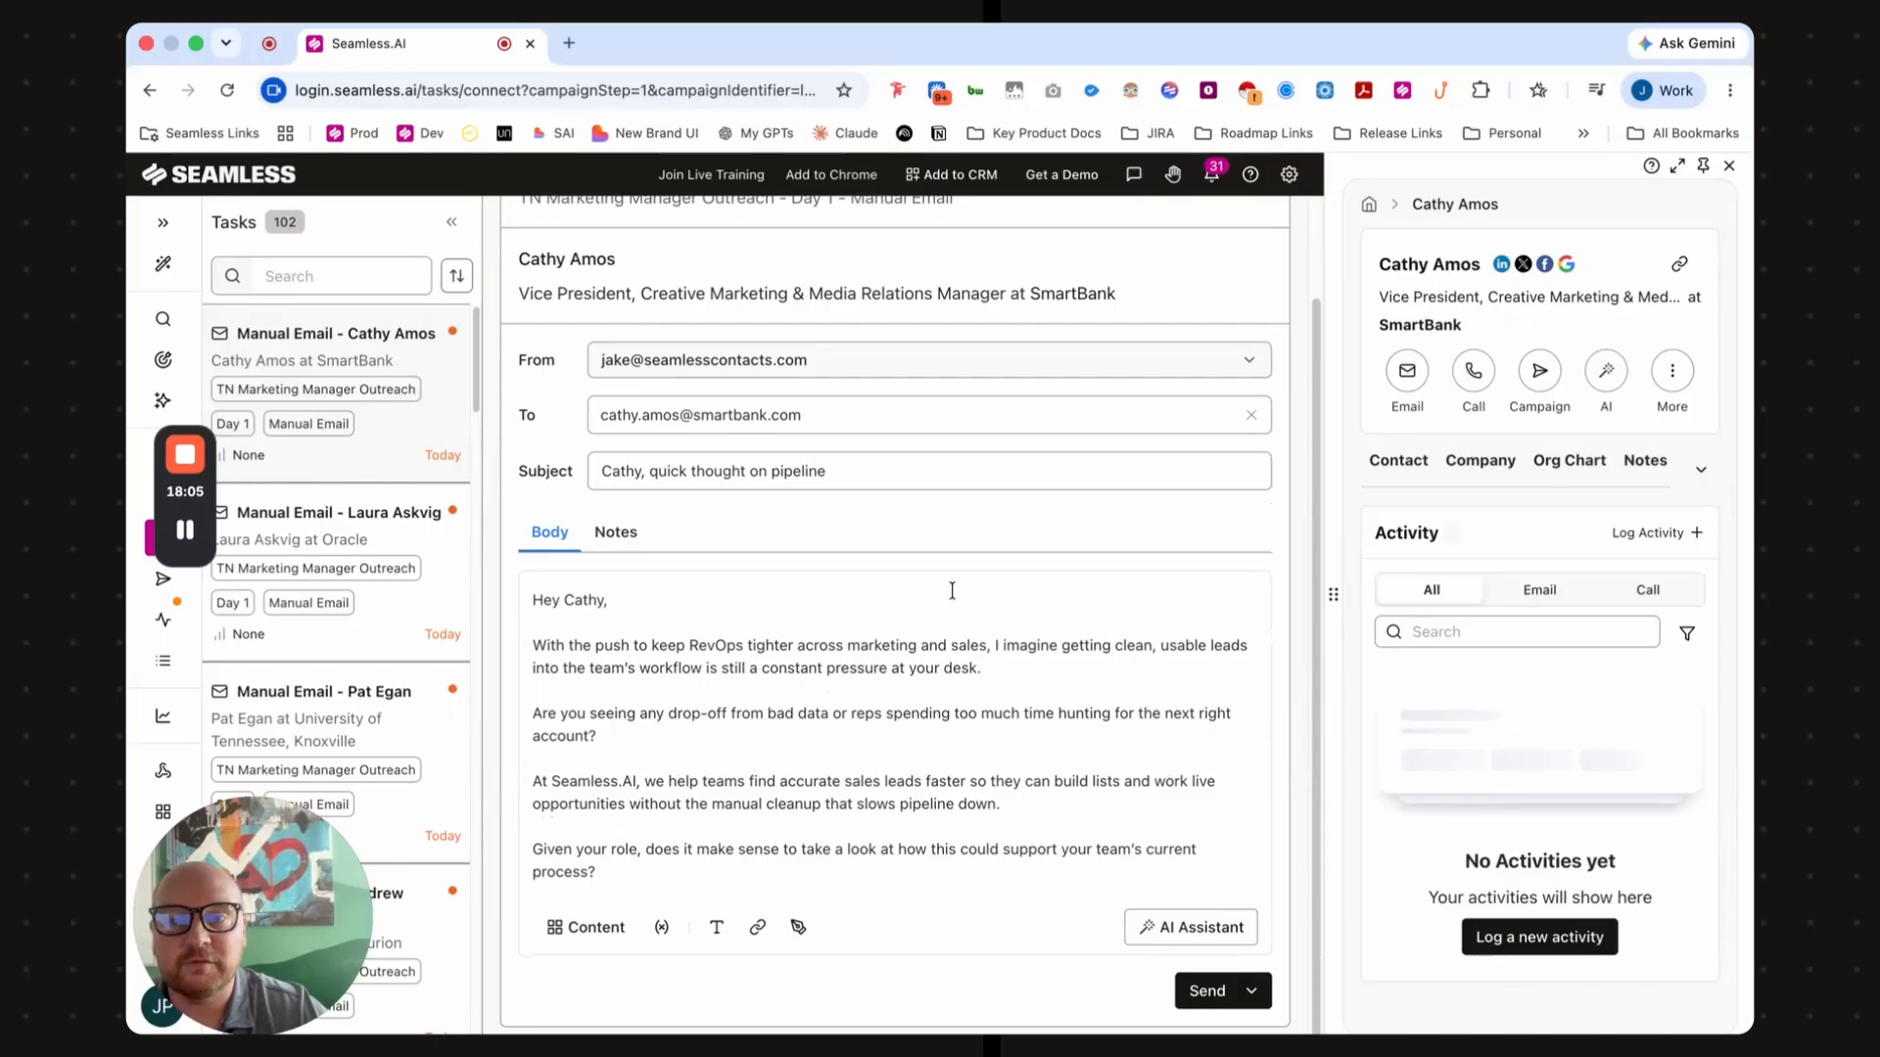
{"action": "scroll", "coordinate": [951, 591], "scroll_direction": "up", "scroll_amount": 2}
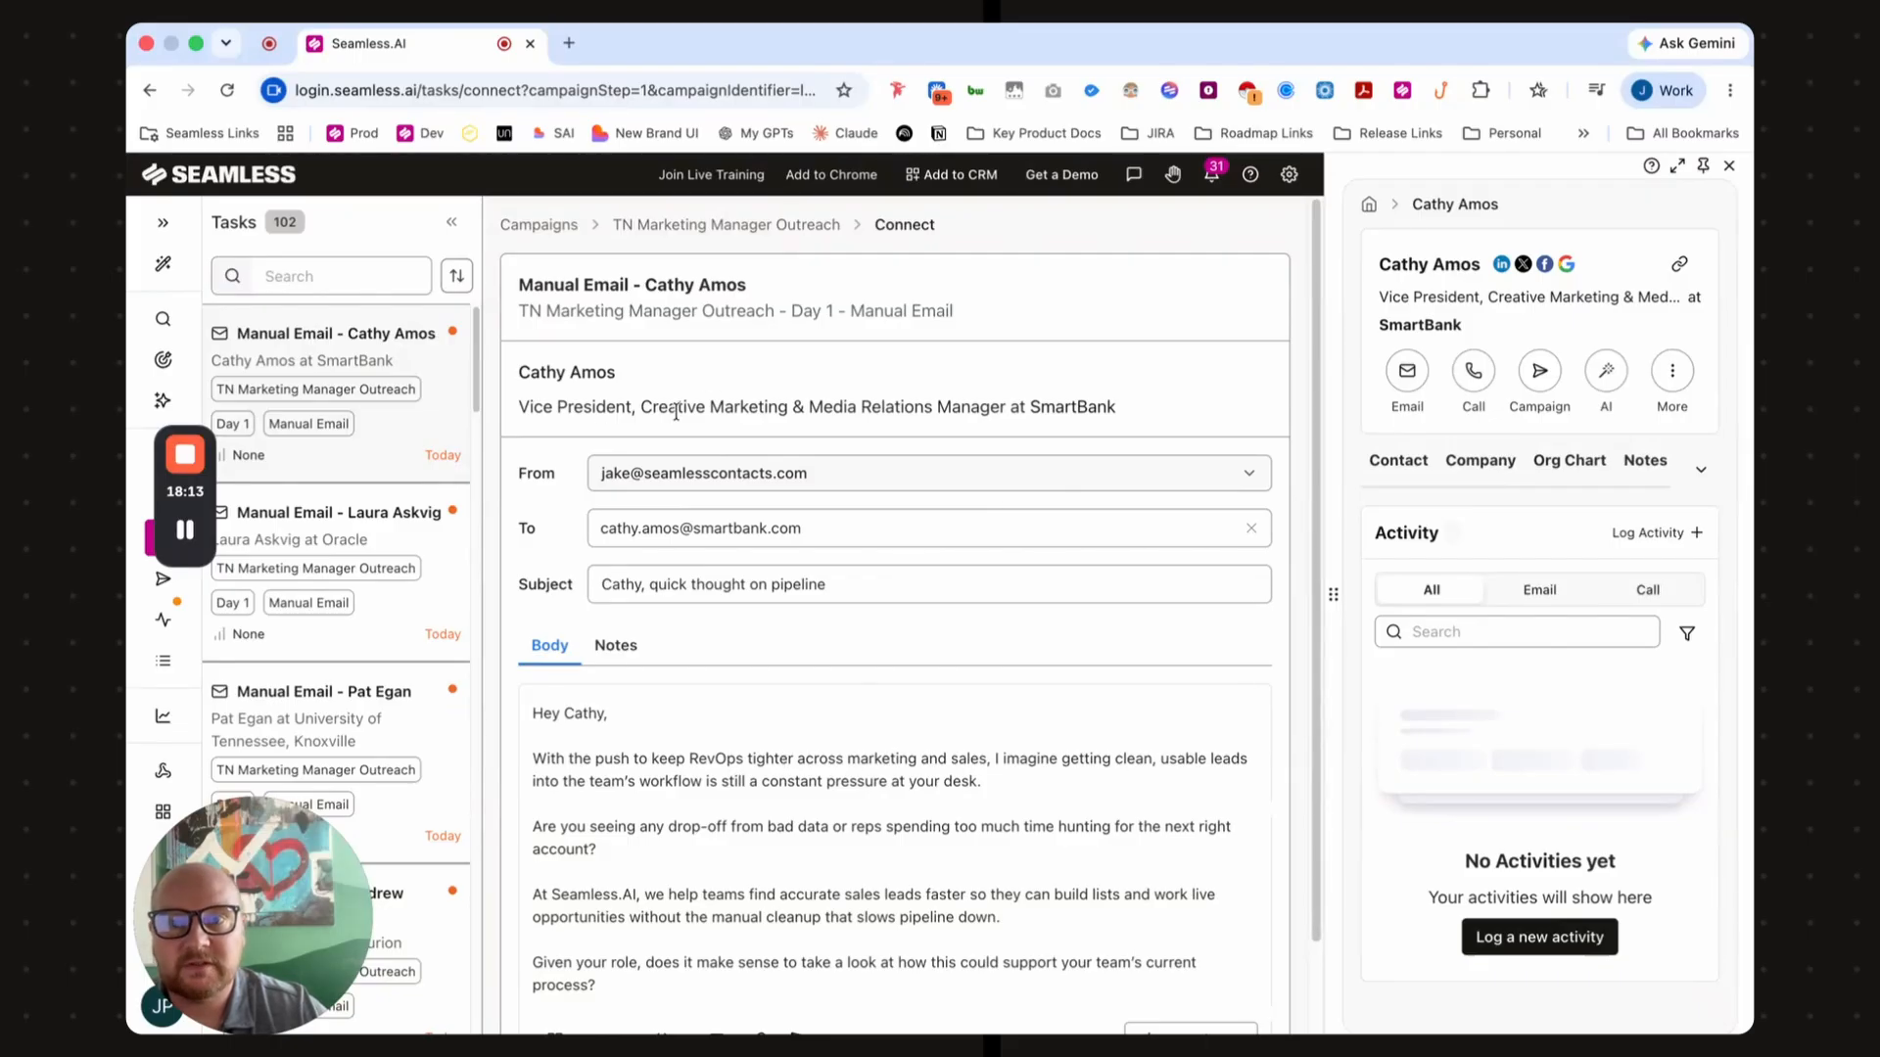
{"action": "scroll", "coordinate": [903, 693], "scroll_direction": "down", "scroll_amount": 2}
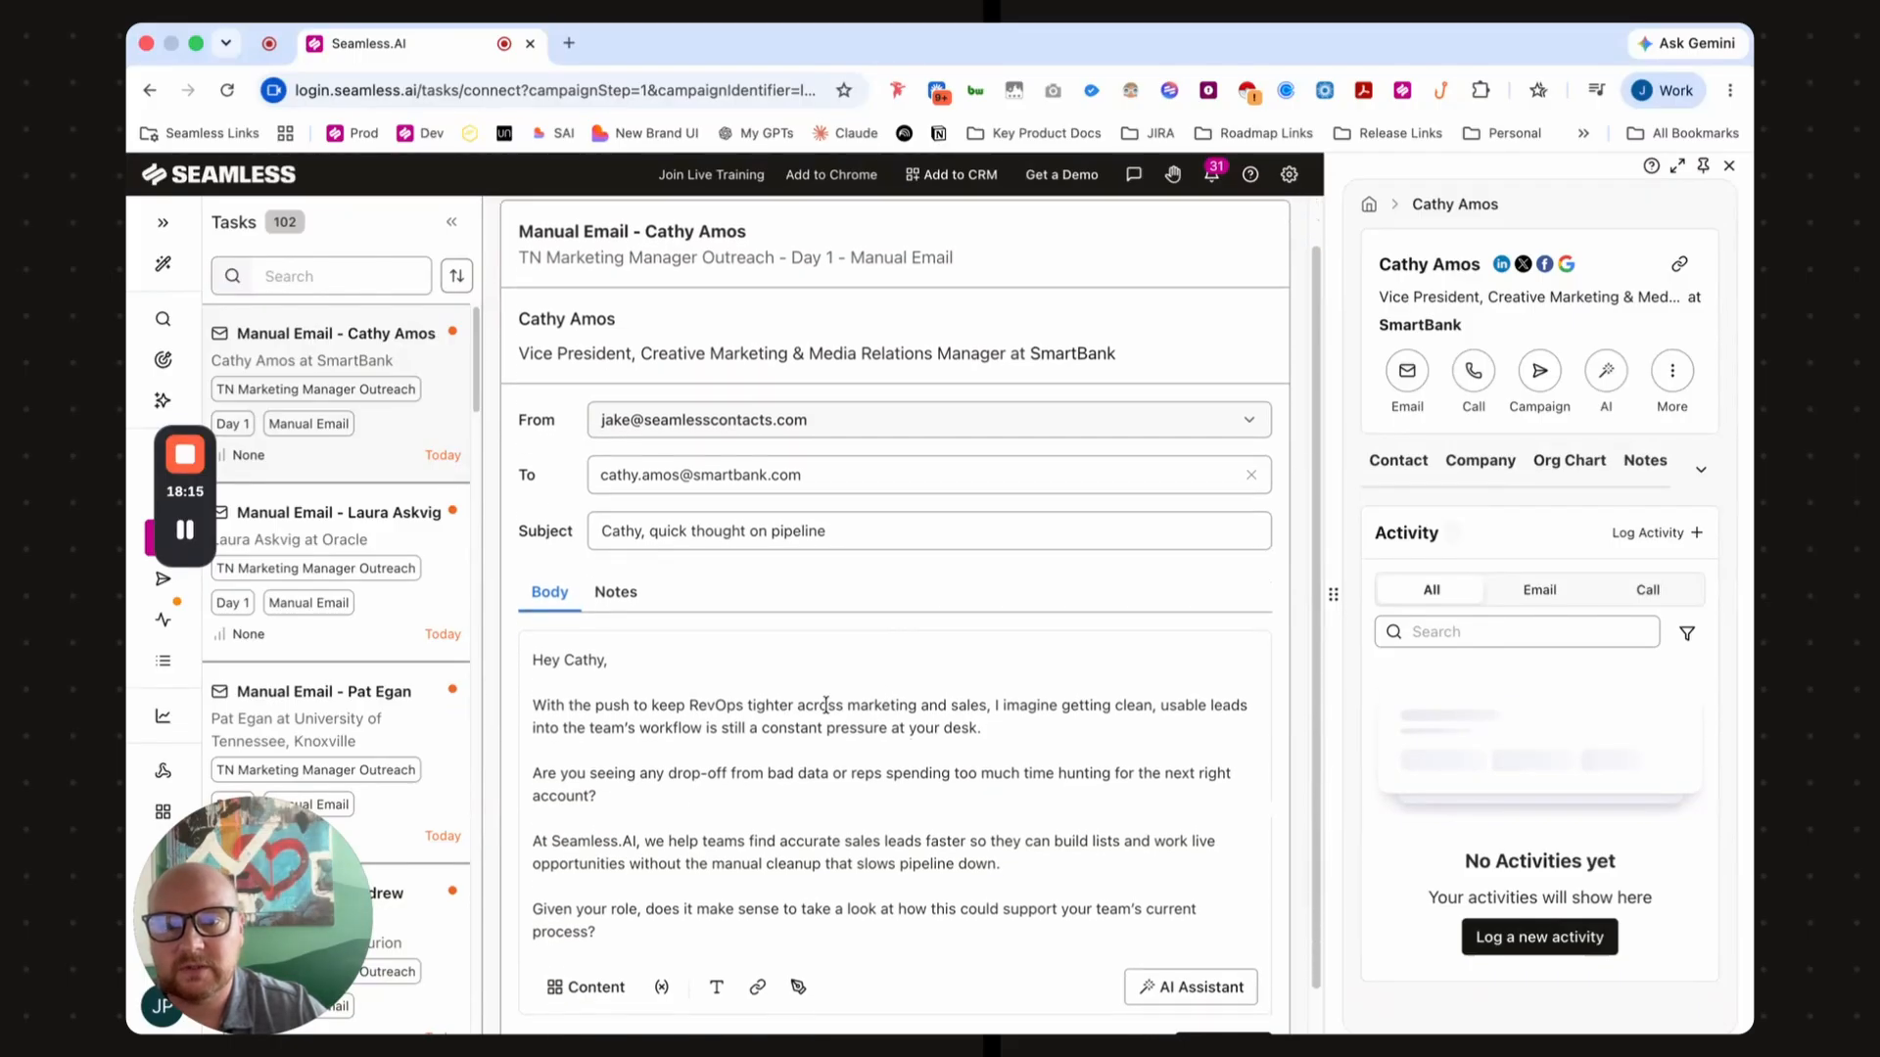
{"action": "scroll", "coordinate": [717, 747], "scroll_direction": "down", "scroll_amount": 1}
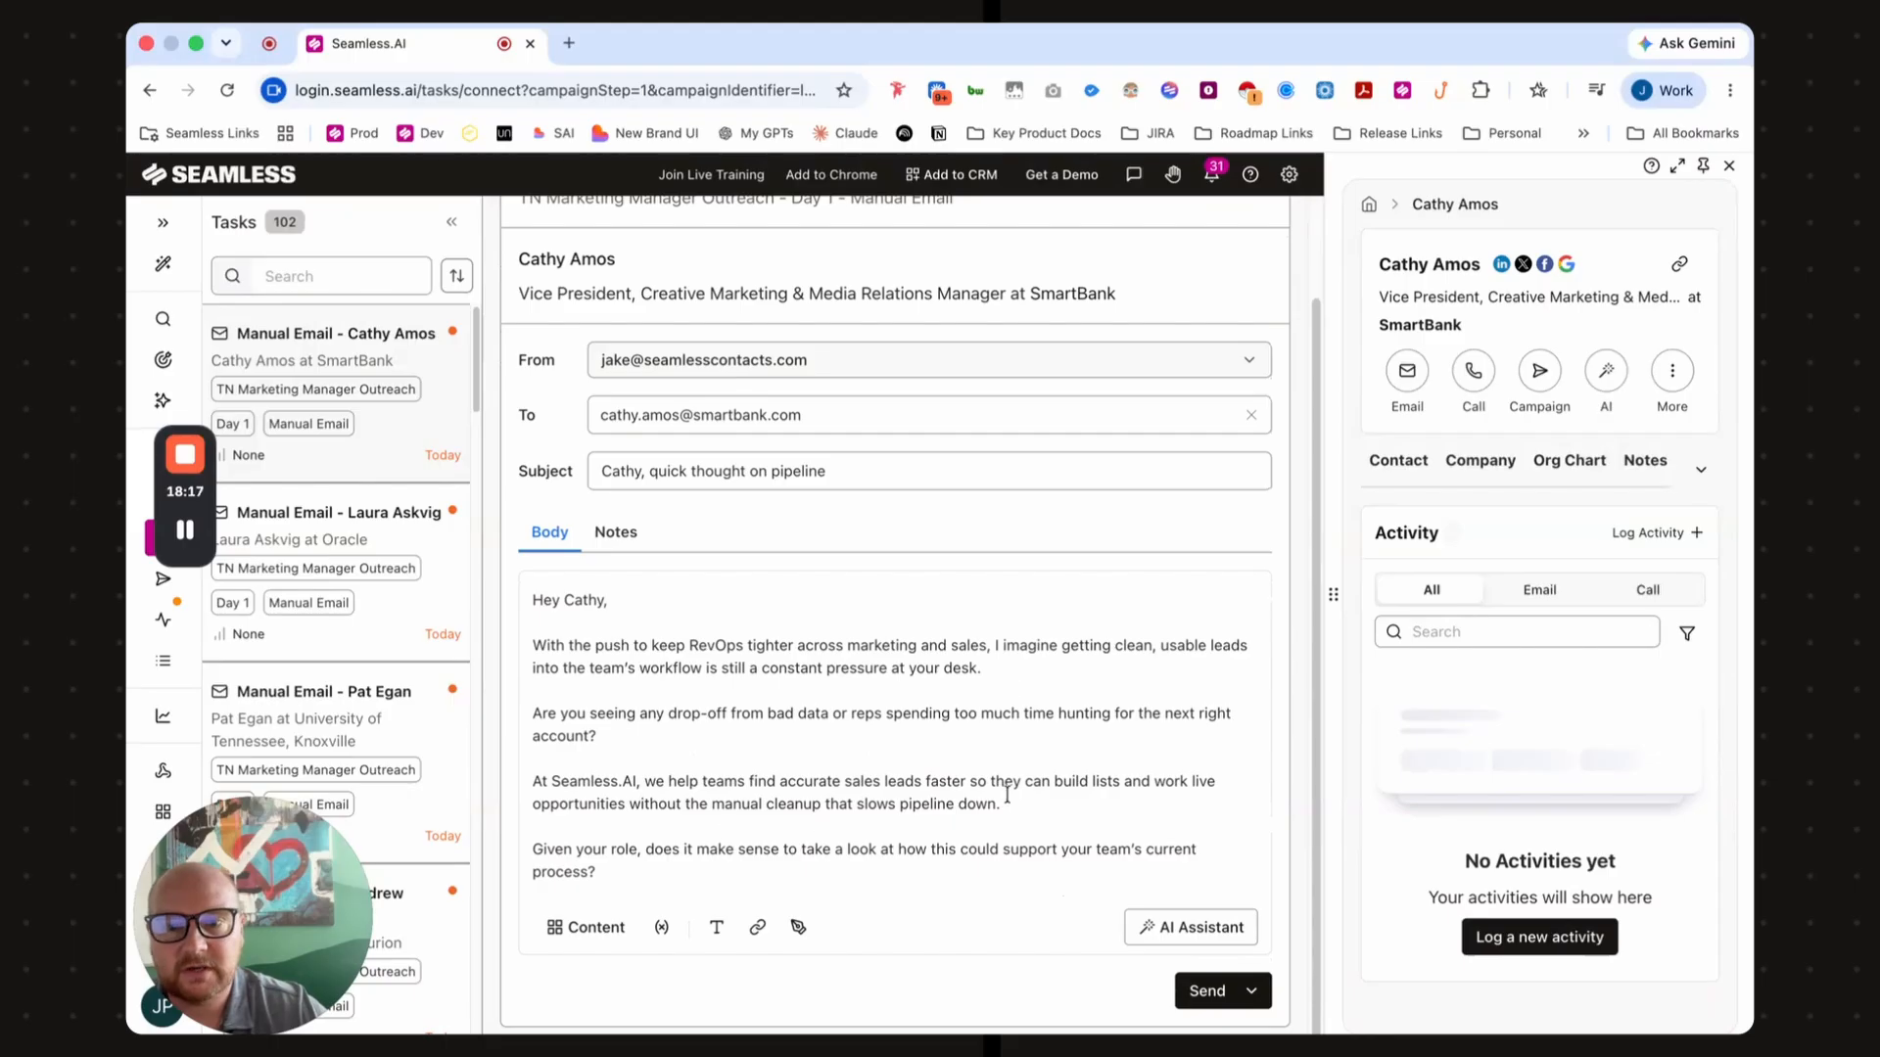
{"action": "left_click", "coordinate": [1200, 991]}
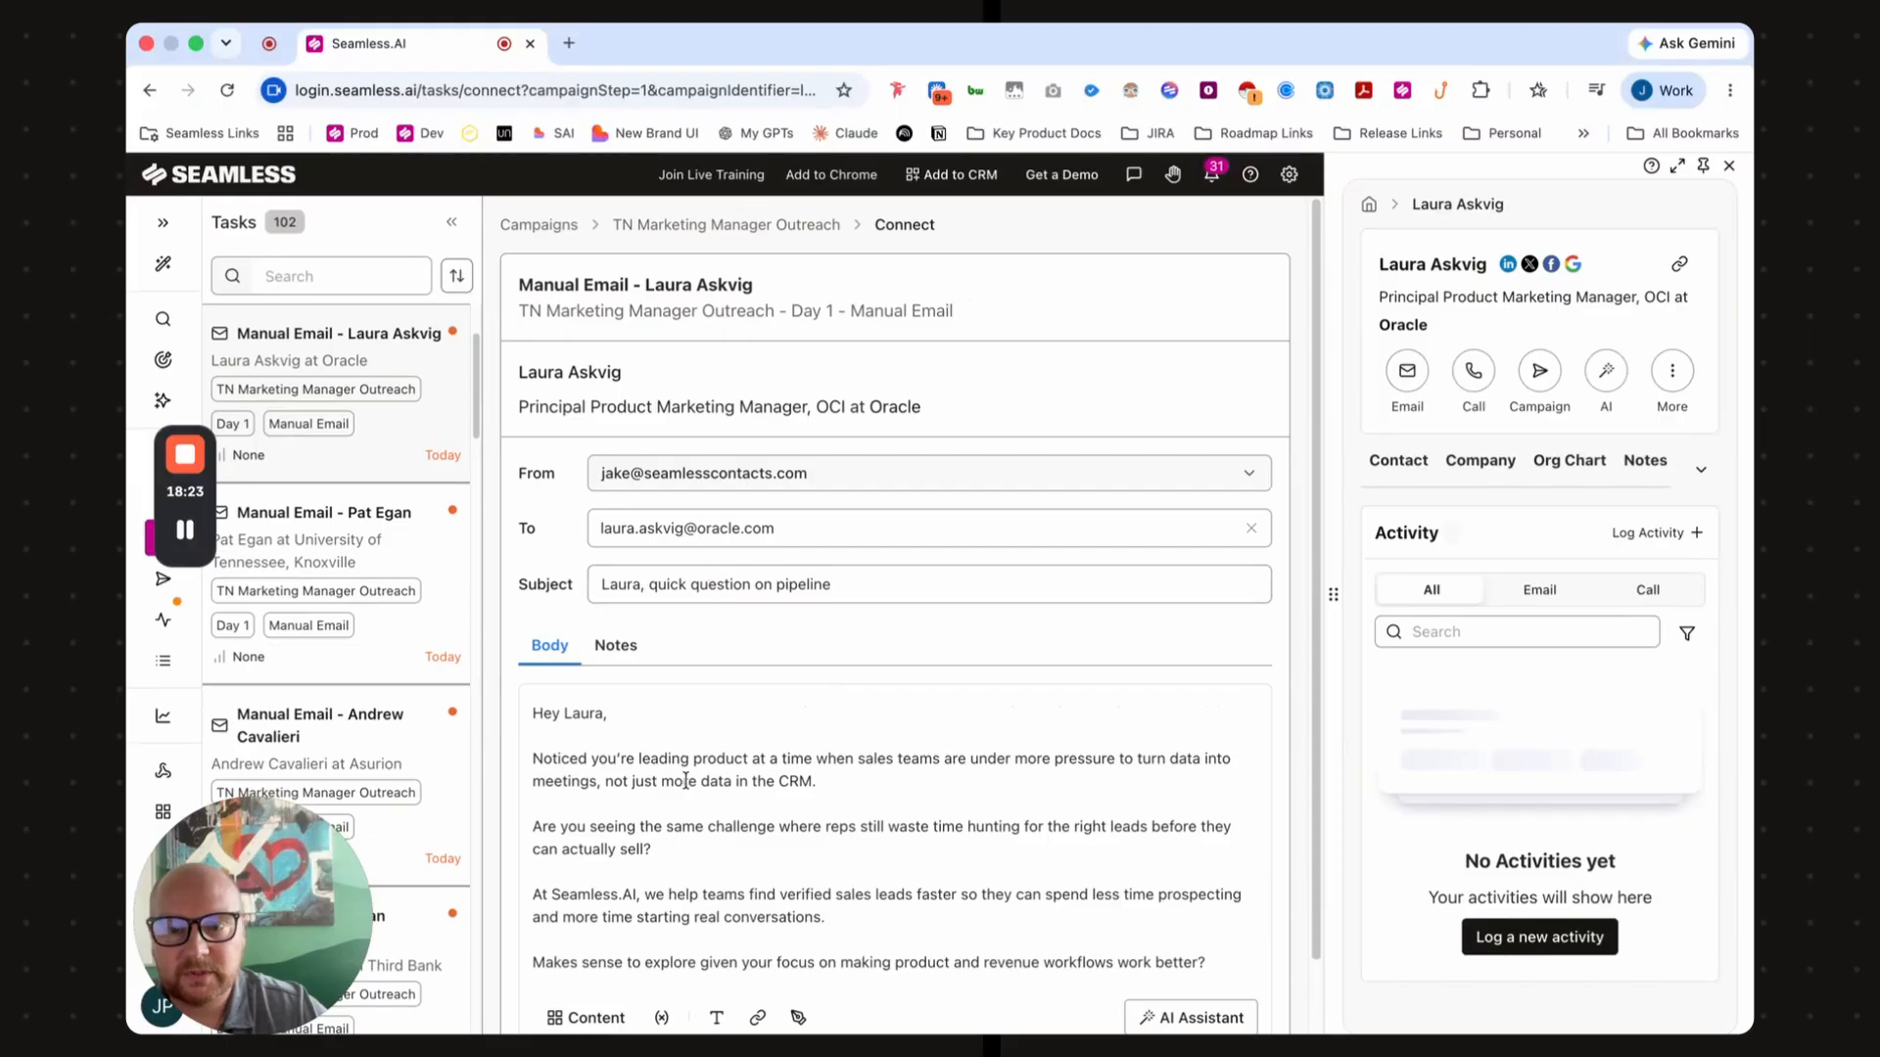
- Review and send the drafted "quick question on pipeline" email to Oracle's Principal Product Marketing Manager
{"action": "scroll", "coordinate": [685, 780], "scroll_direction": "down", "scroll_amount": 2}
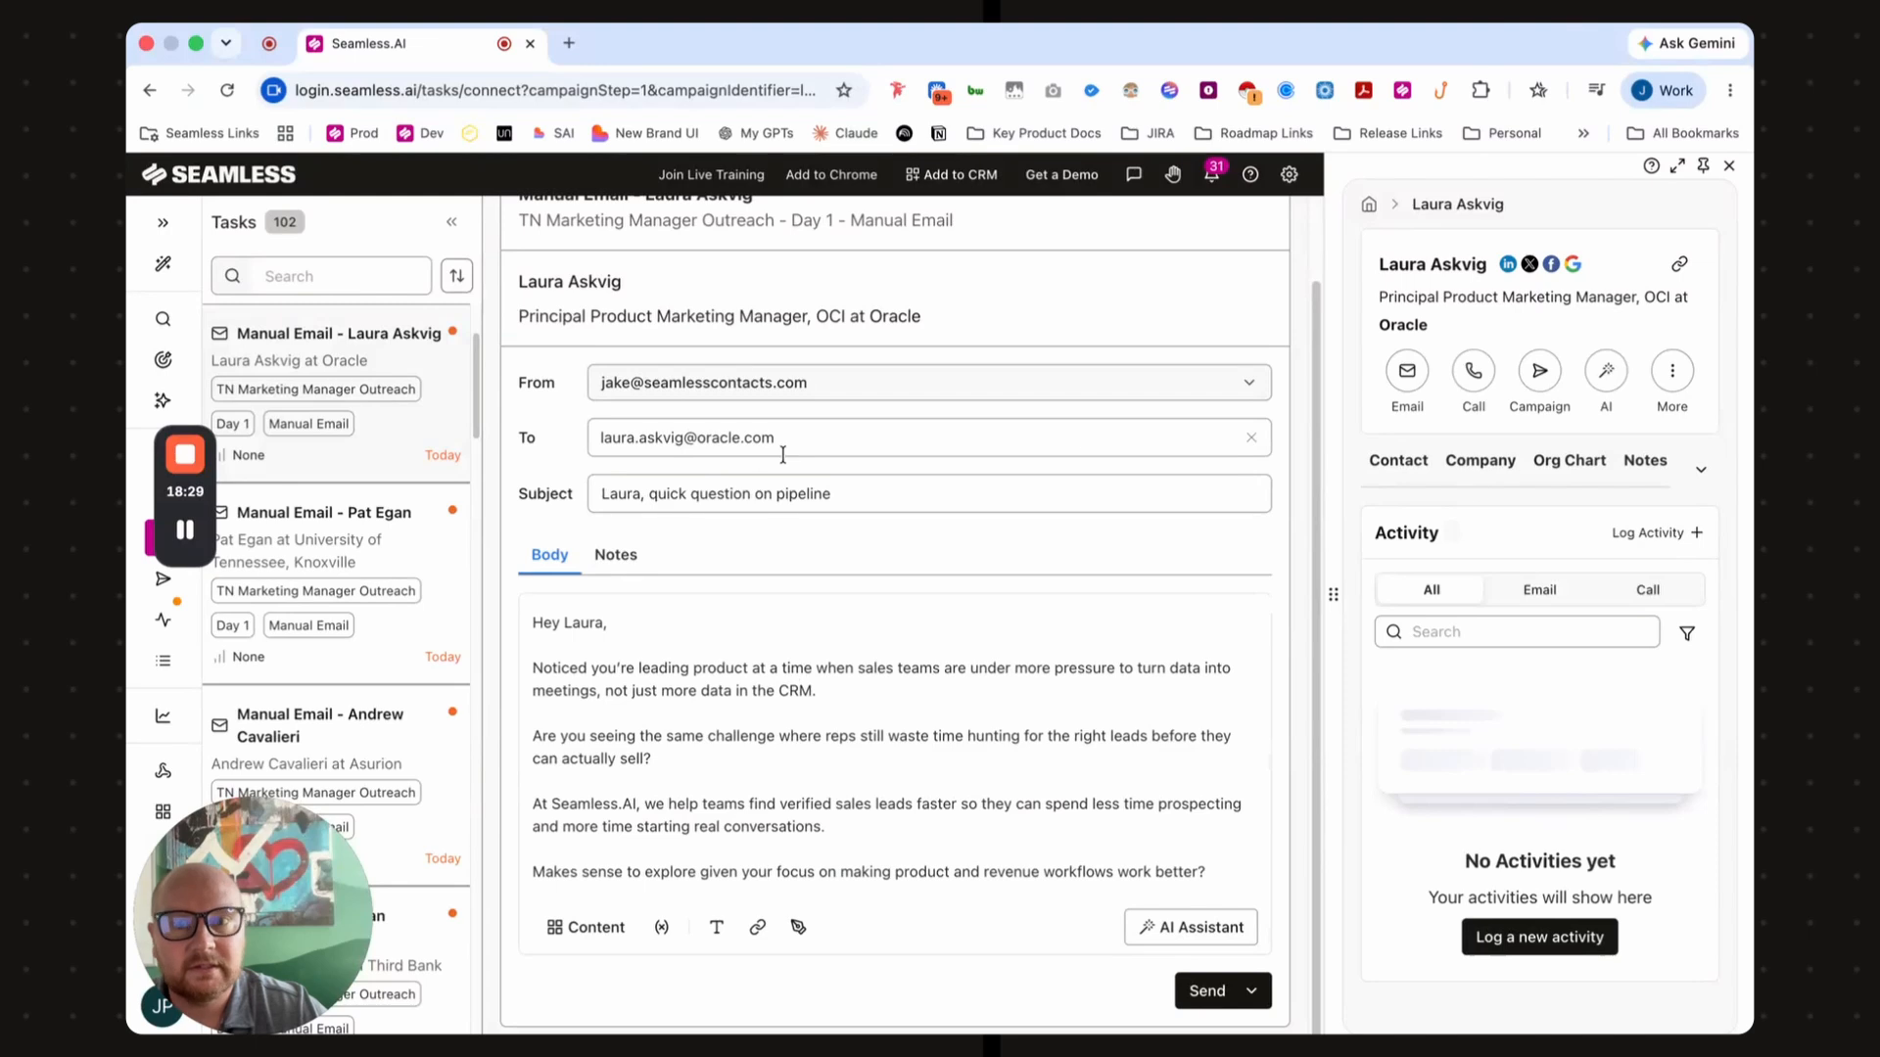
{"action": "left_click", "coordinate": [1207, 992]}
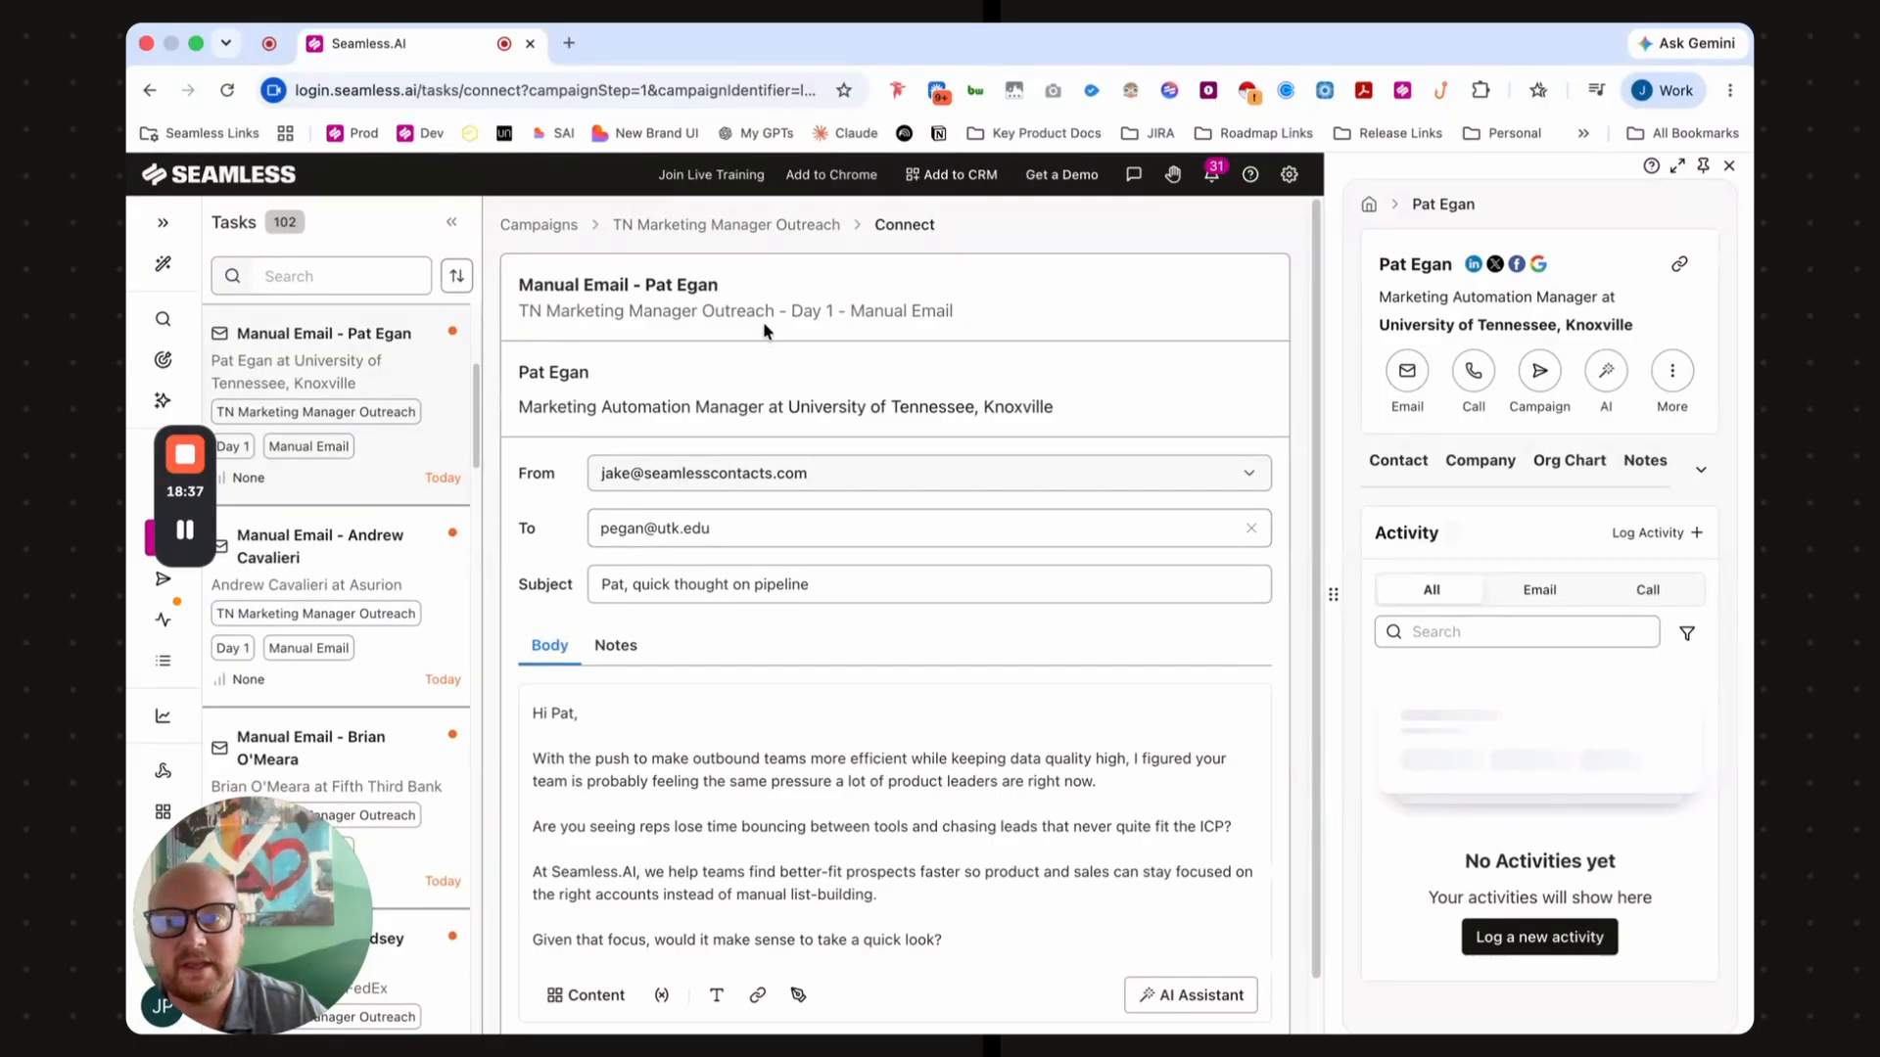
- Return to the campaign overview and check the due and completed task counts for the Day 1 email and Day 3 call
{"action": "left_click", "coordinate": [756, 232]}
{"action": "scroll", "coordinate": [785, 584], "scroll_direction": "down", "scroll_amount": 2}
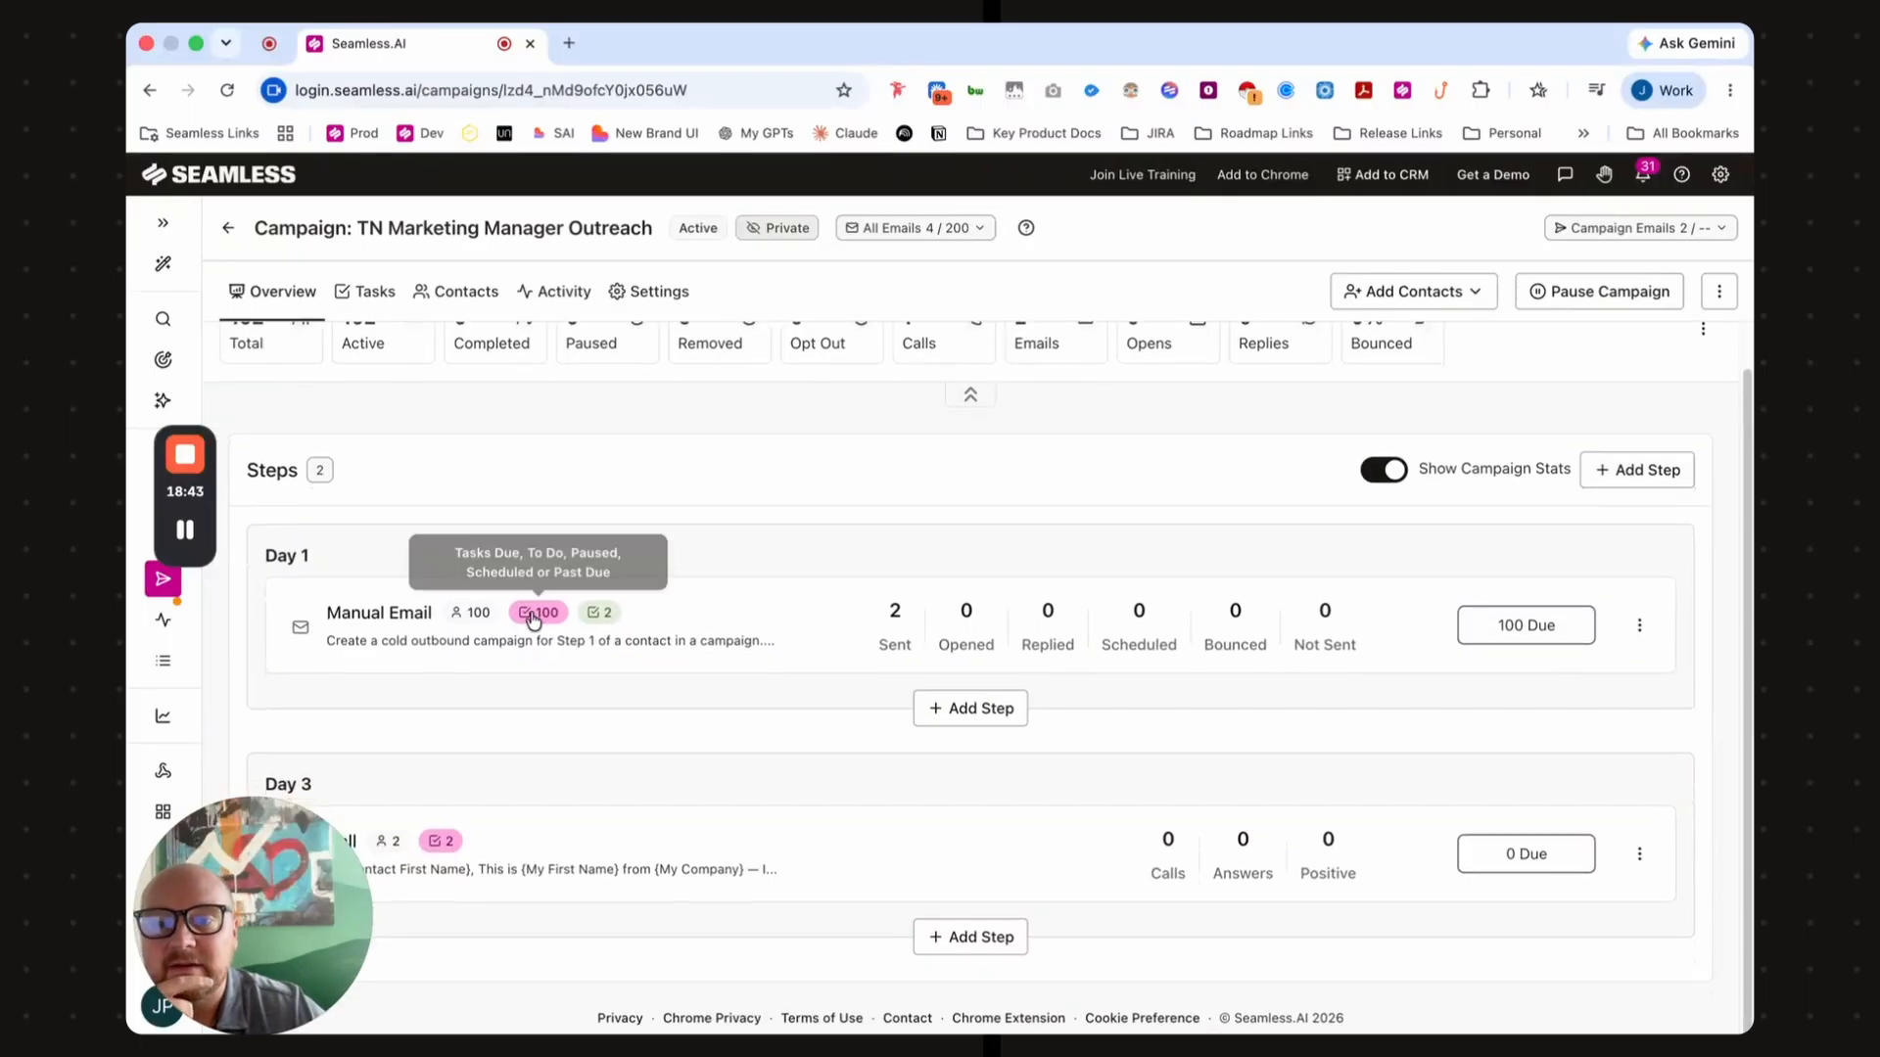
{"action": "mouse_move", "coordinate": [605, 623]}
{"action": "mouse_move", "coordinate": [545, 624]}
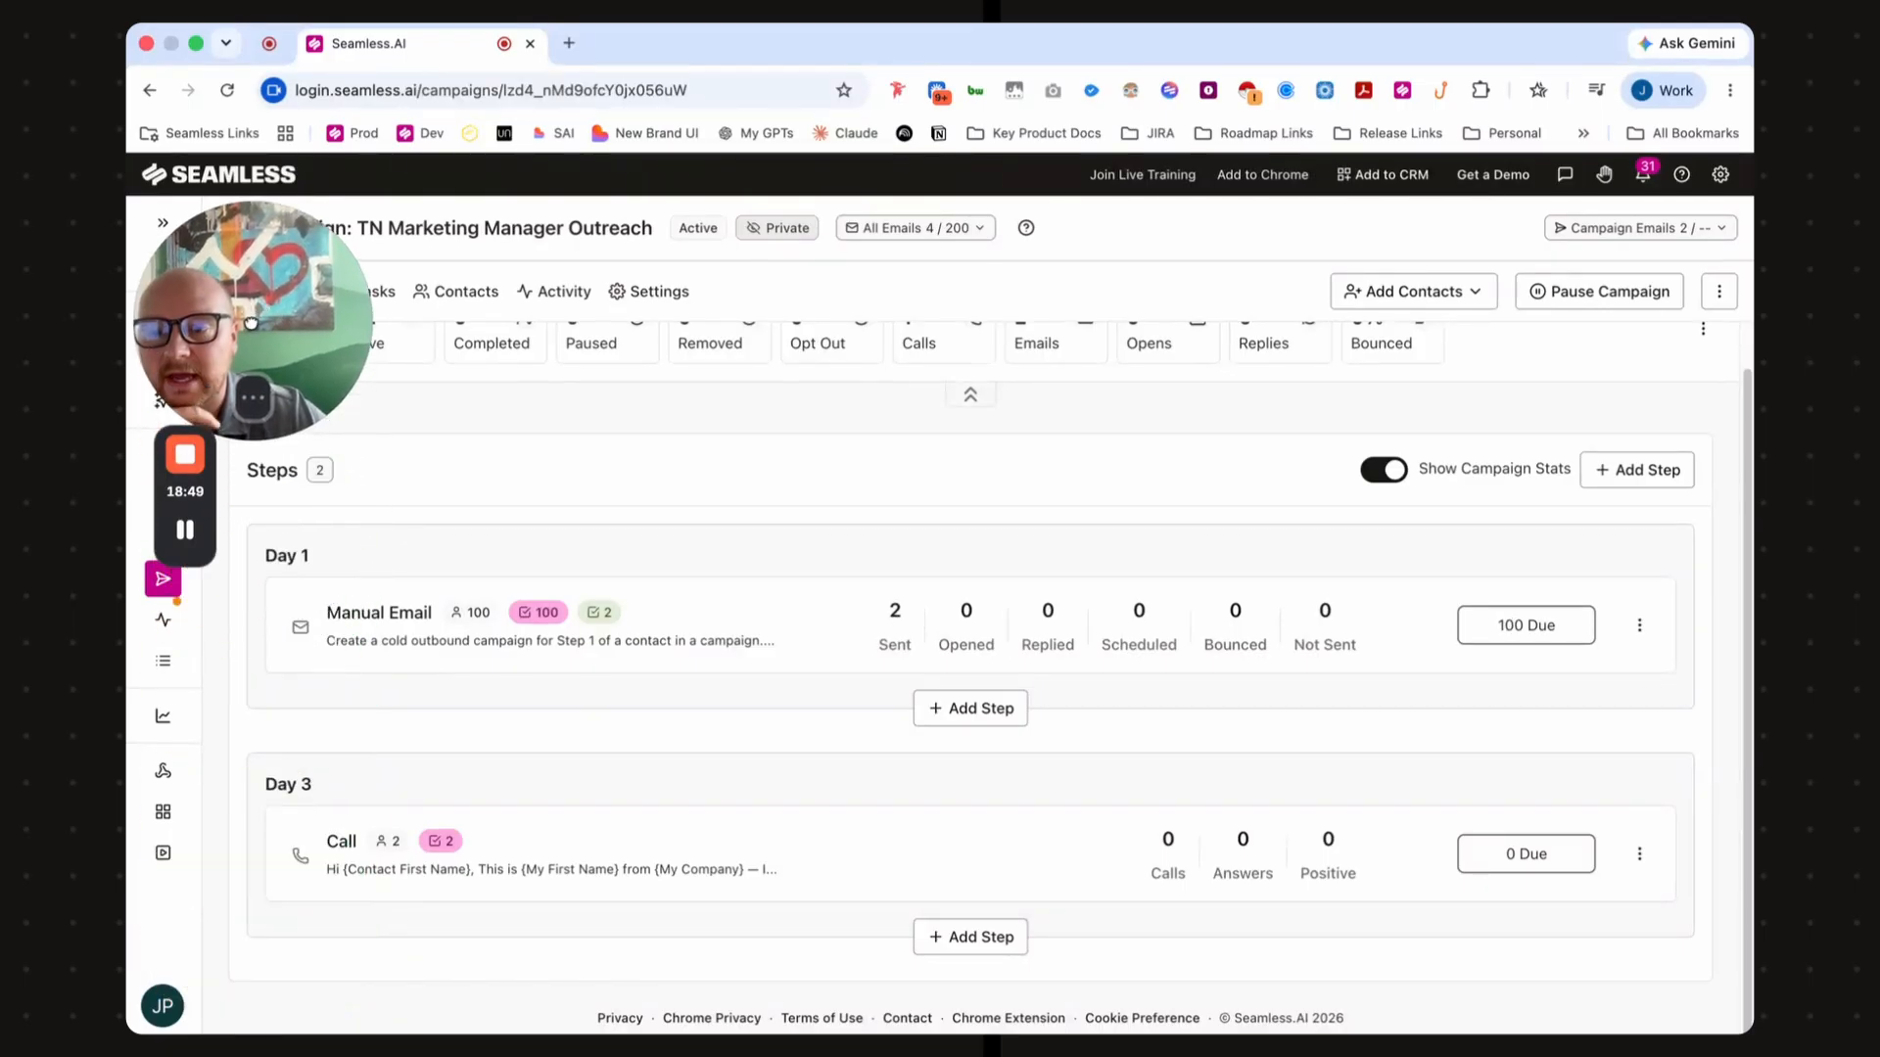
{"action": "mouse_move", "coordinate": [433, 858]}
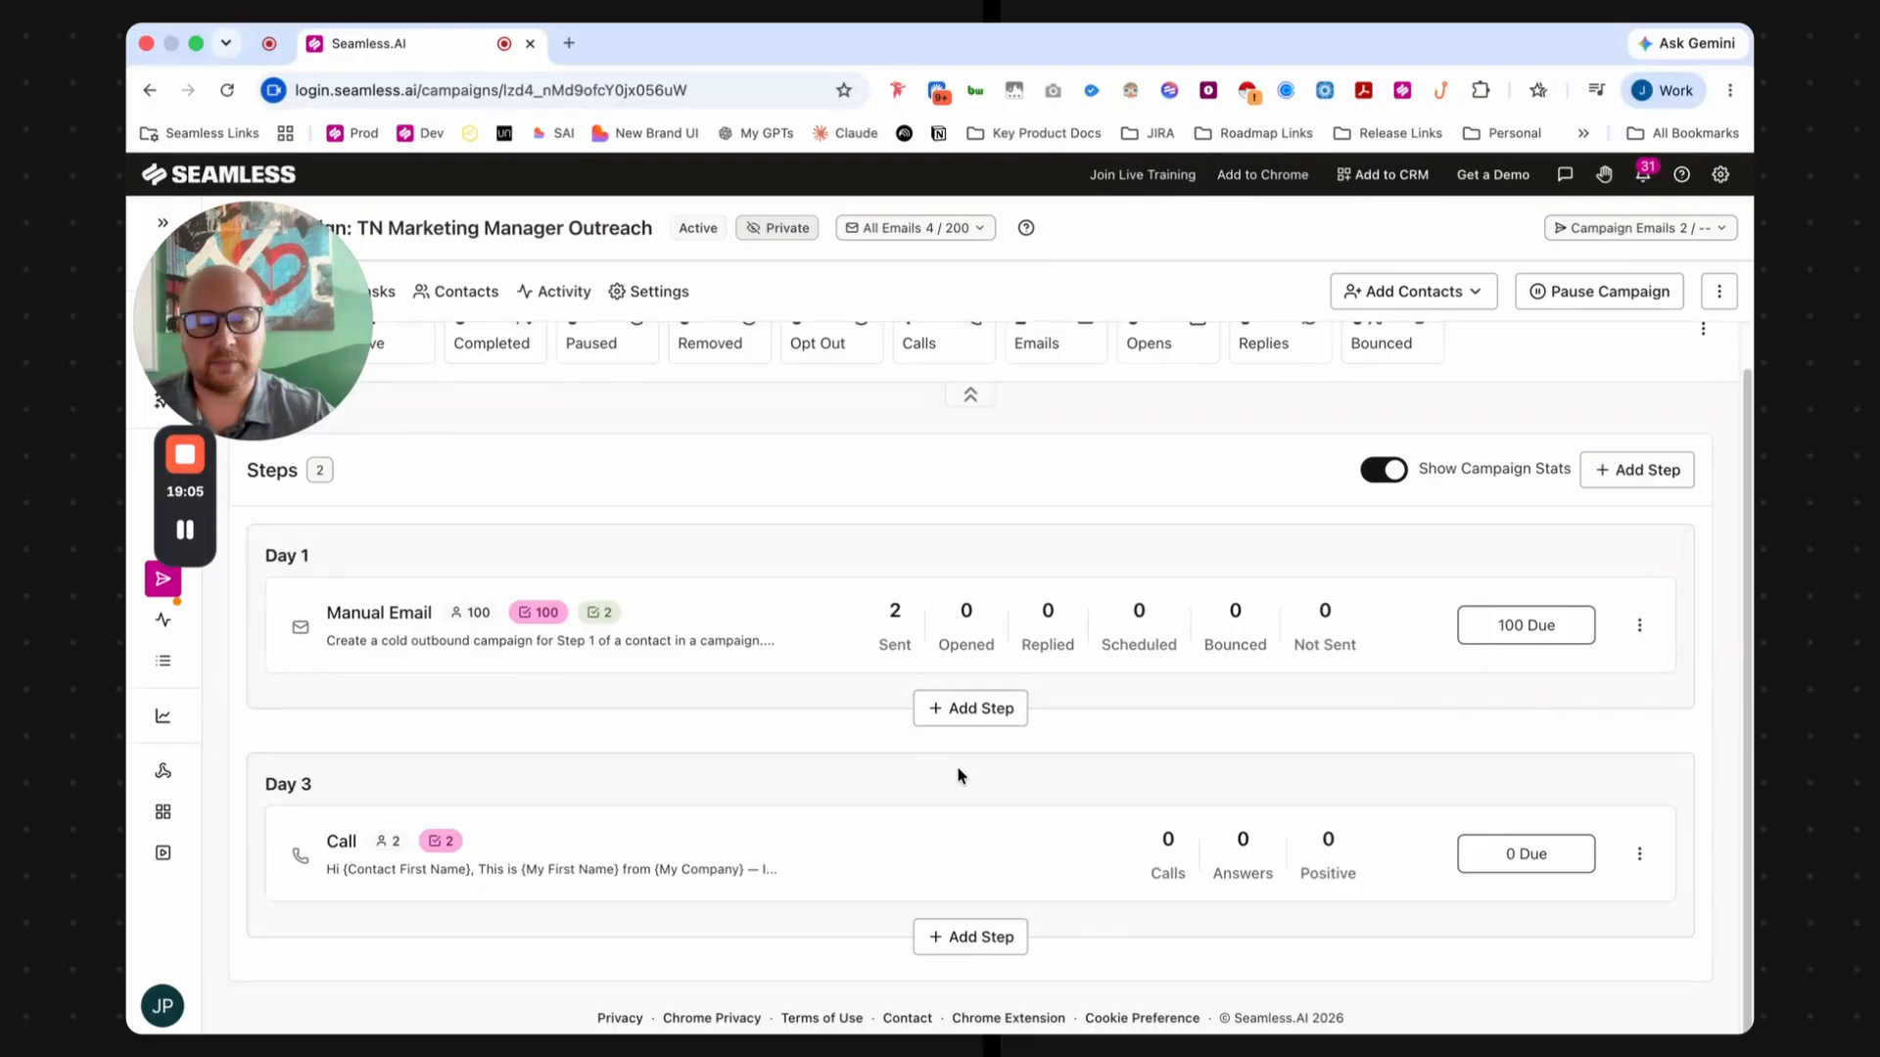
{"action": "scroll", "coordinate": [866, 750], "scroll_direction": "up", "scroll_amount": 1}
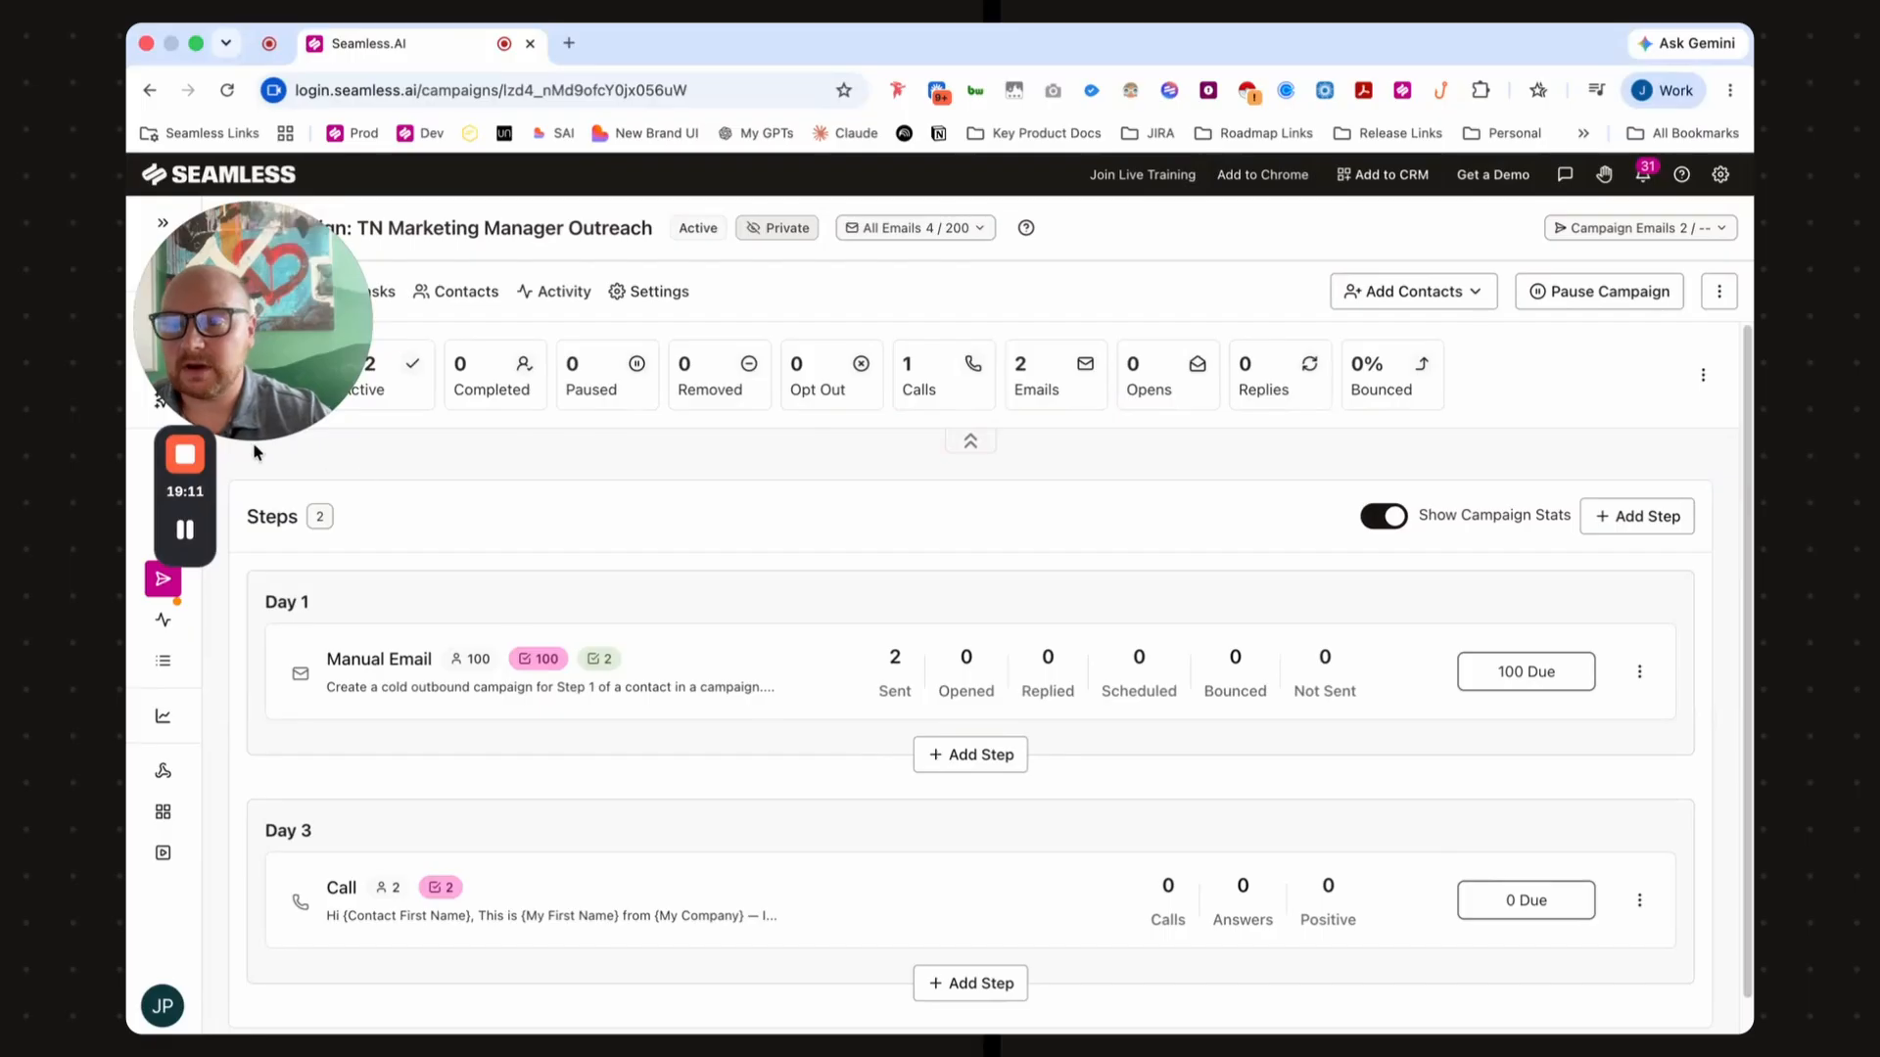
{"action": "left_click_drag", "start_coordinate": [190, 492], "coordinate": [309, 481]}
{"action": "left_click_drag", "start_coordinate": [312, 318], "coordinate": [412, 918]}
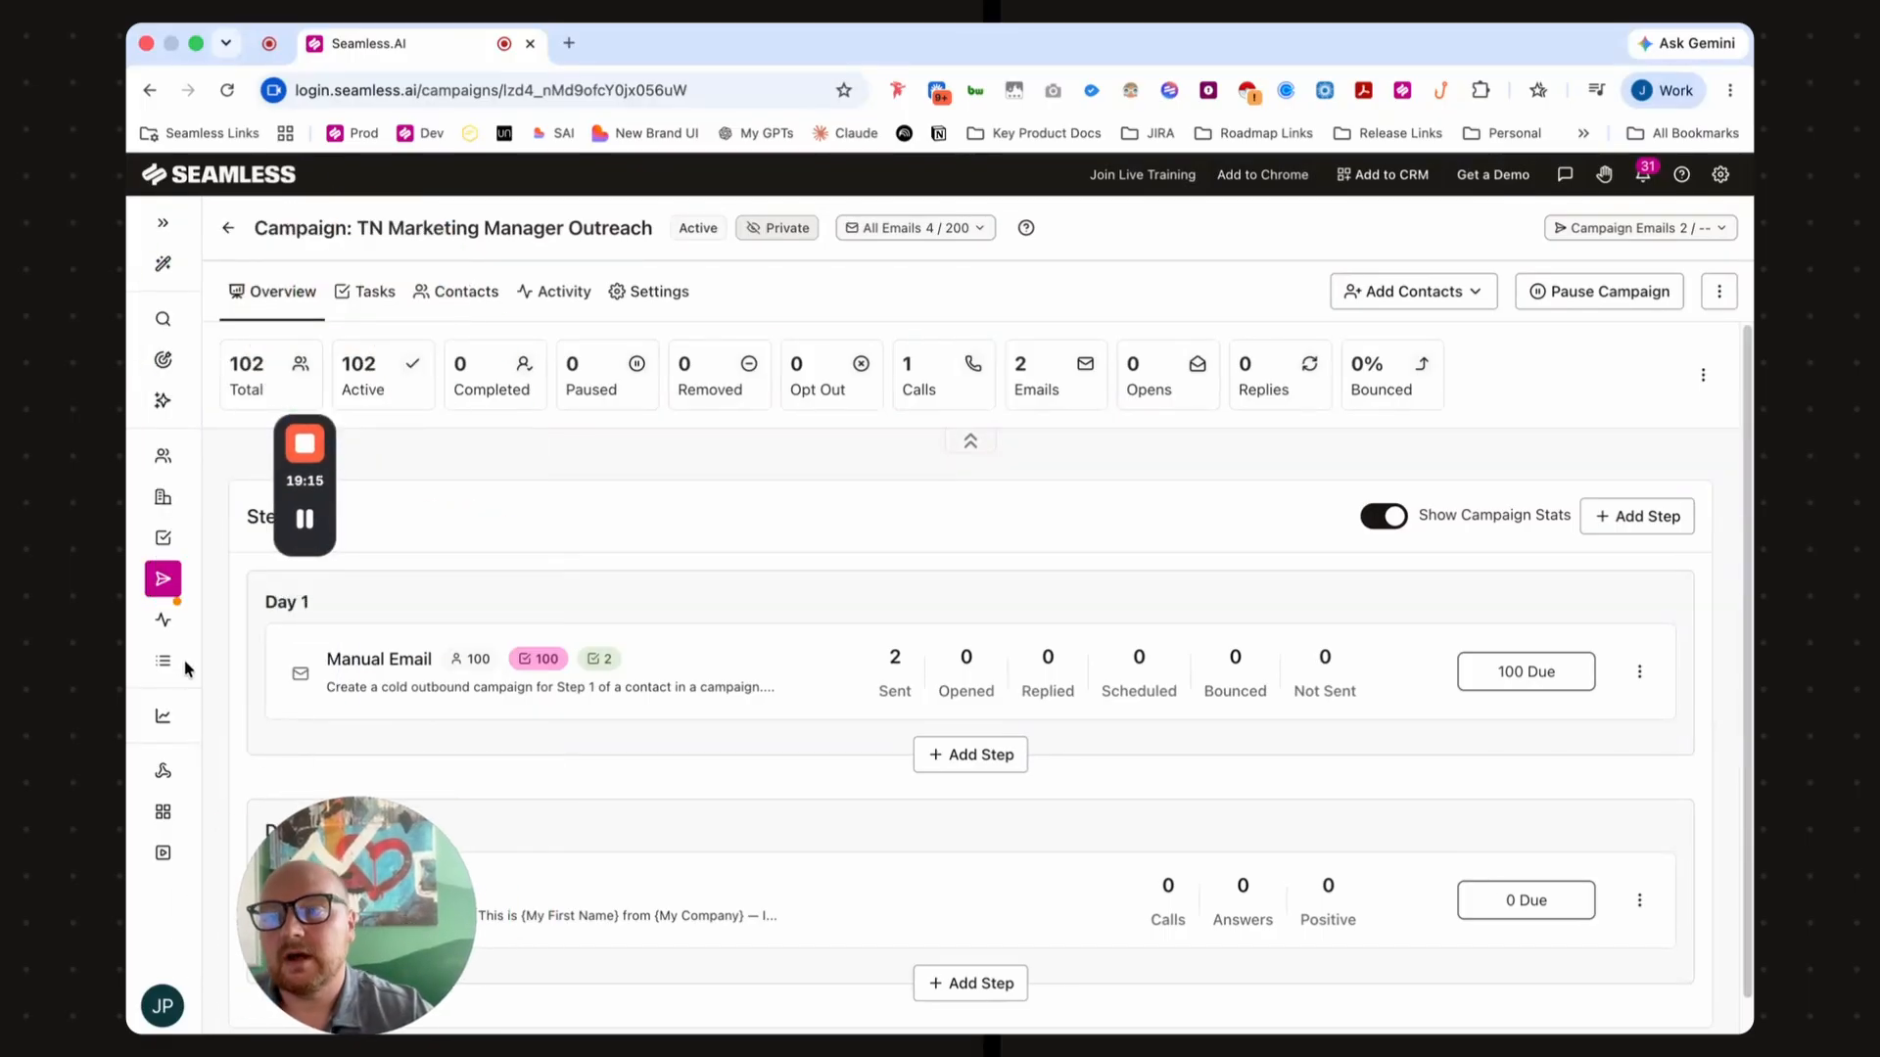
- Open the full list of tasks across campaigns and widen its Due Date and Task columns
{"action": "left_click", "coordinate": [164, 546]}
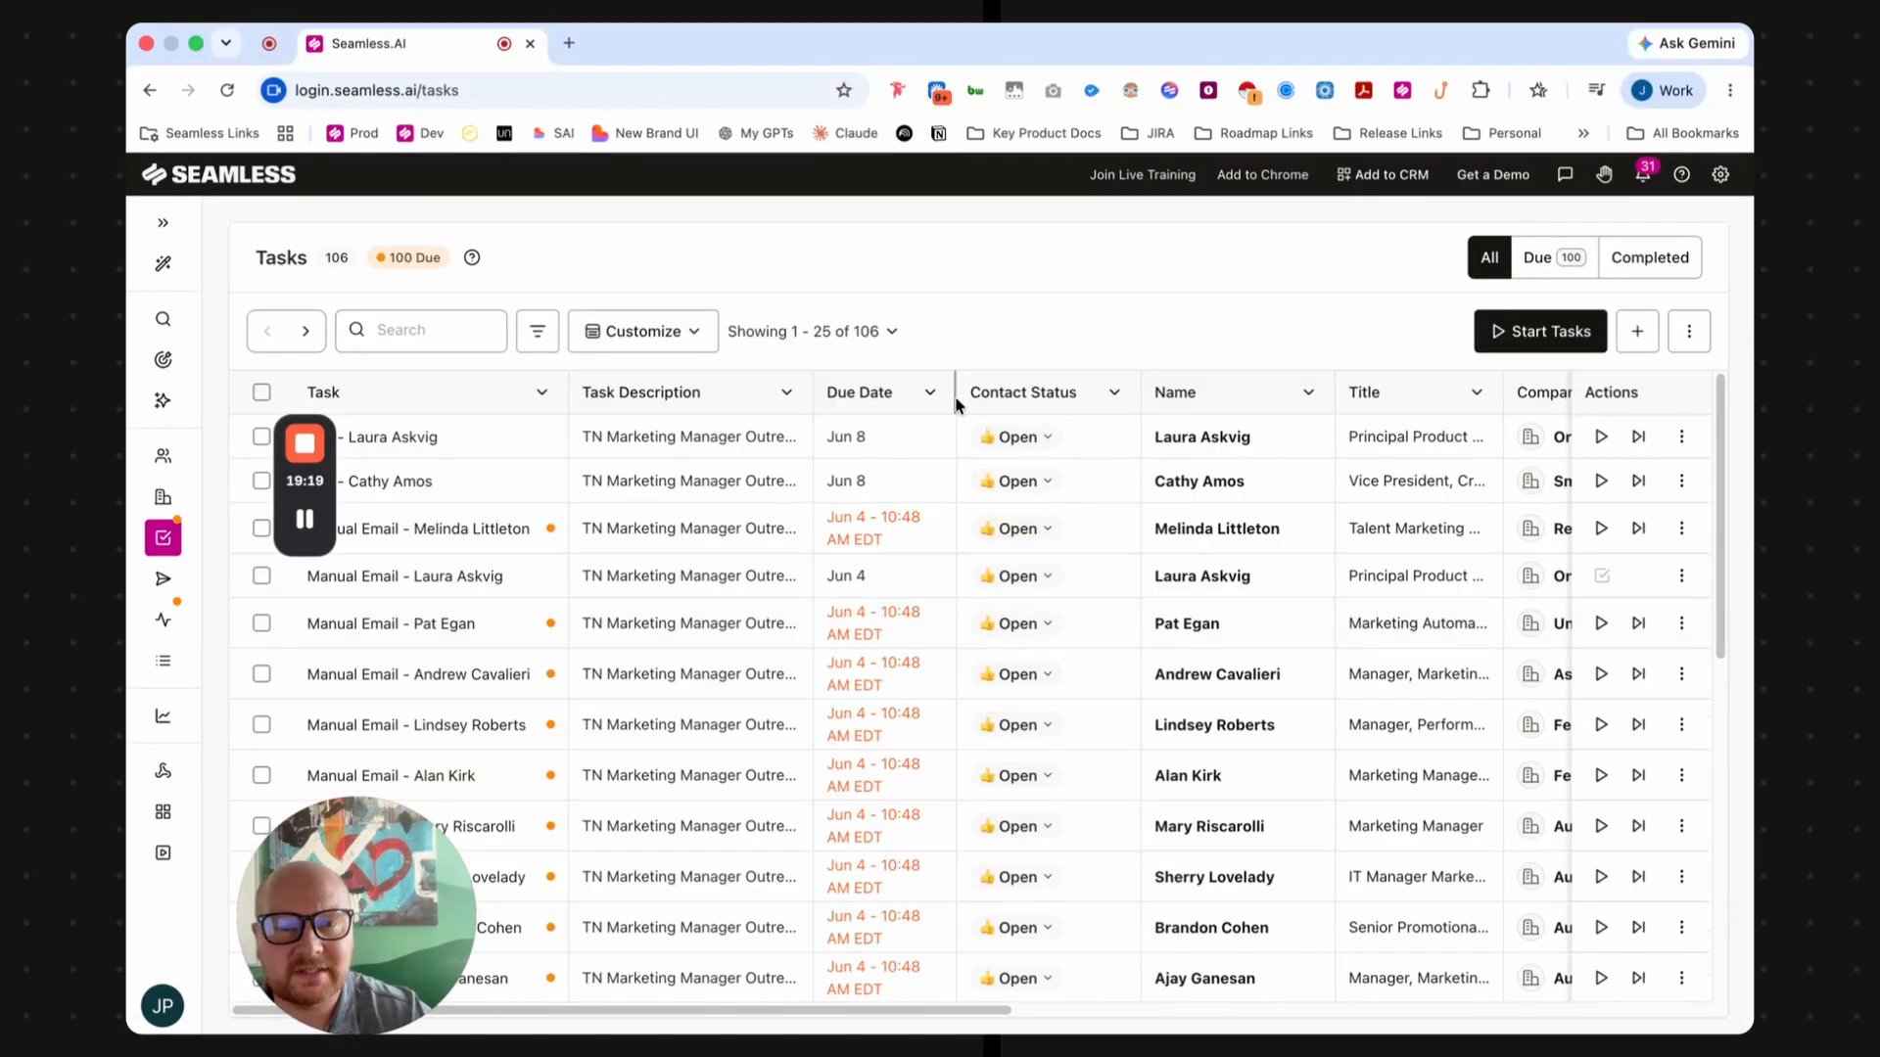
{"action": "left_click_drag", "start_coordinate": [956, 392], "coordinate": [1033, 396]}
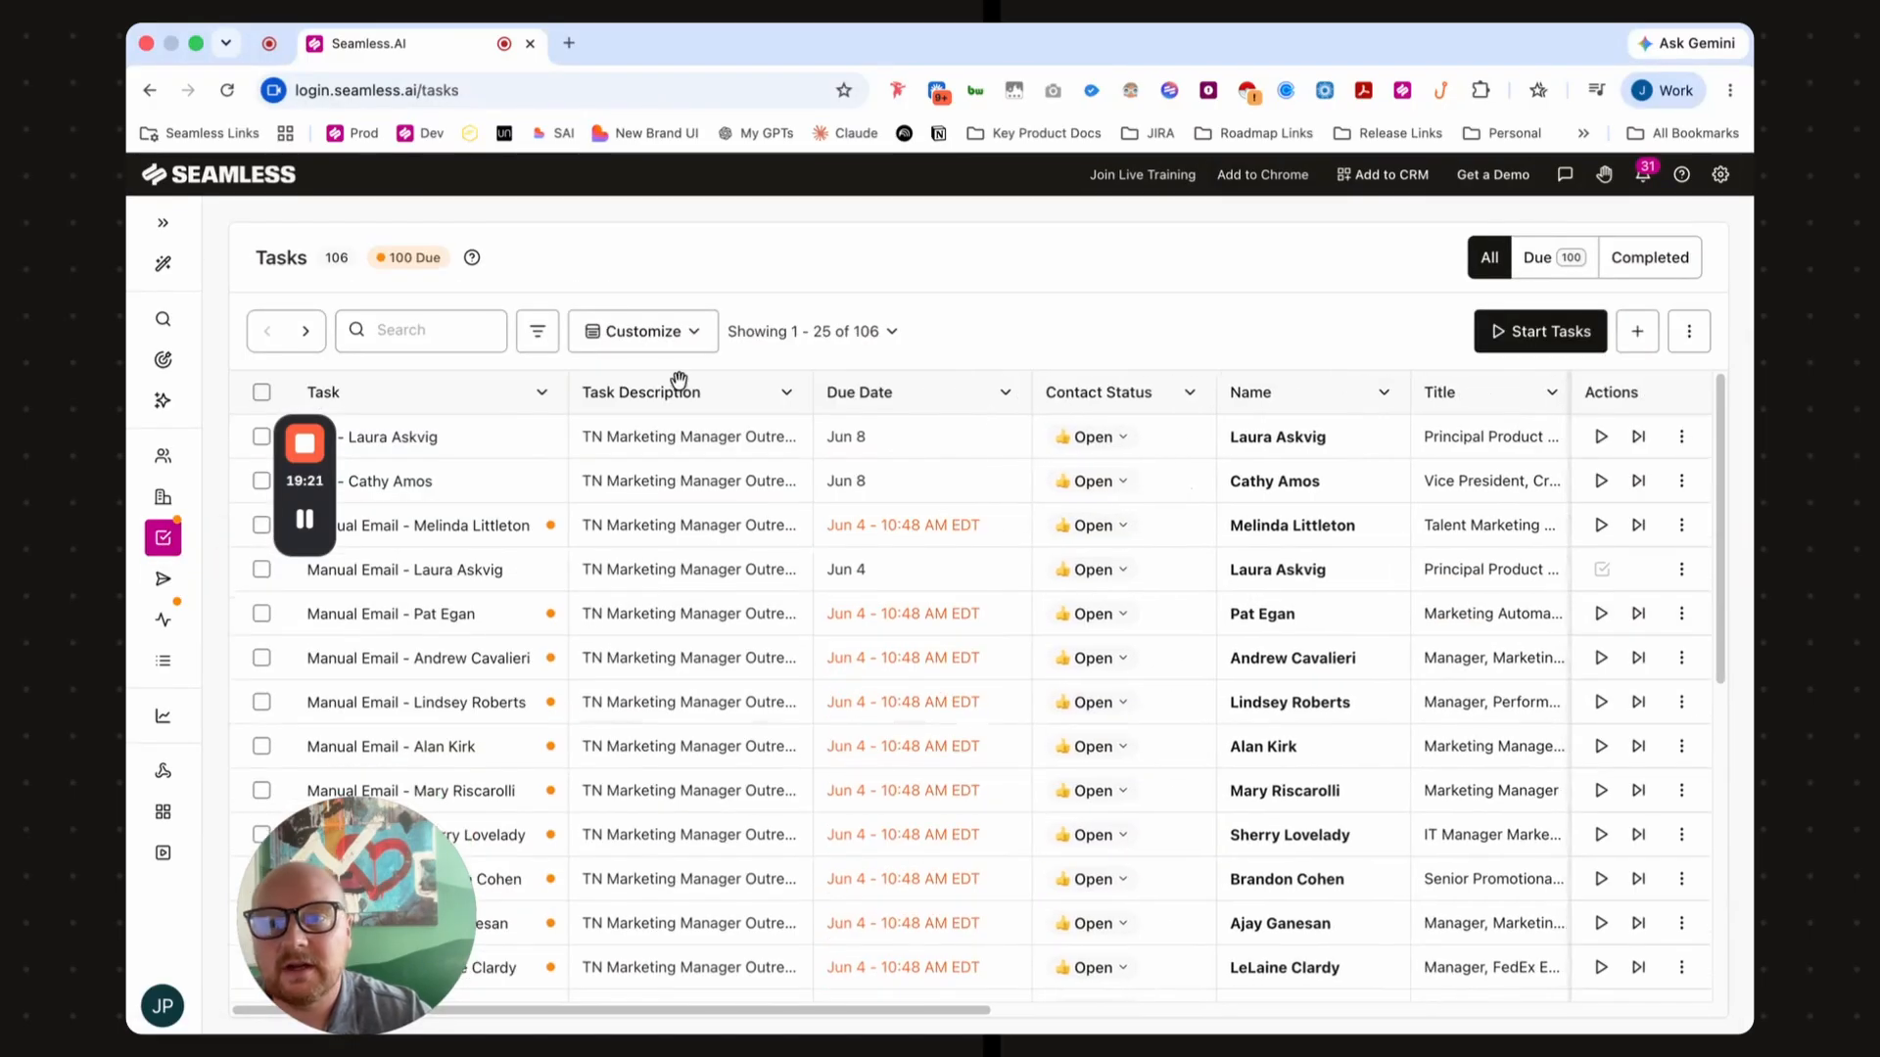
{"action": "left_click_drag", "start_coordinate": [565, 392], "coordinate": [584, 396]}
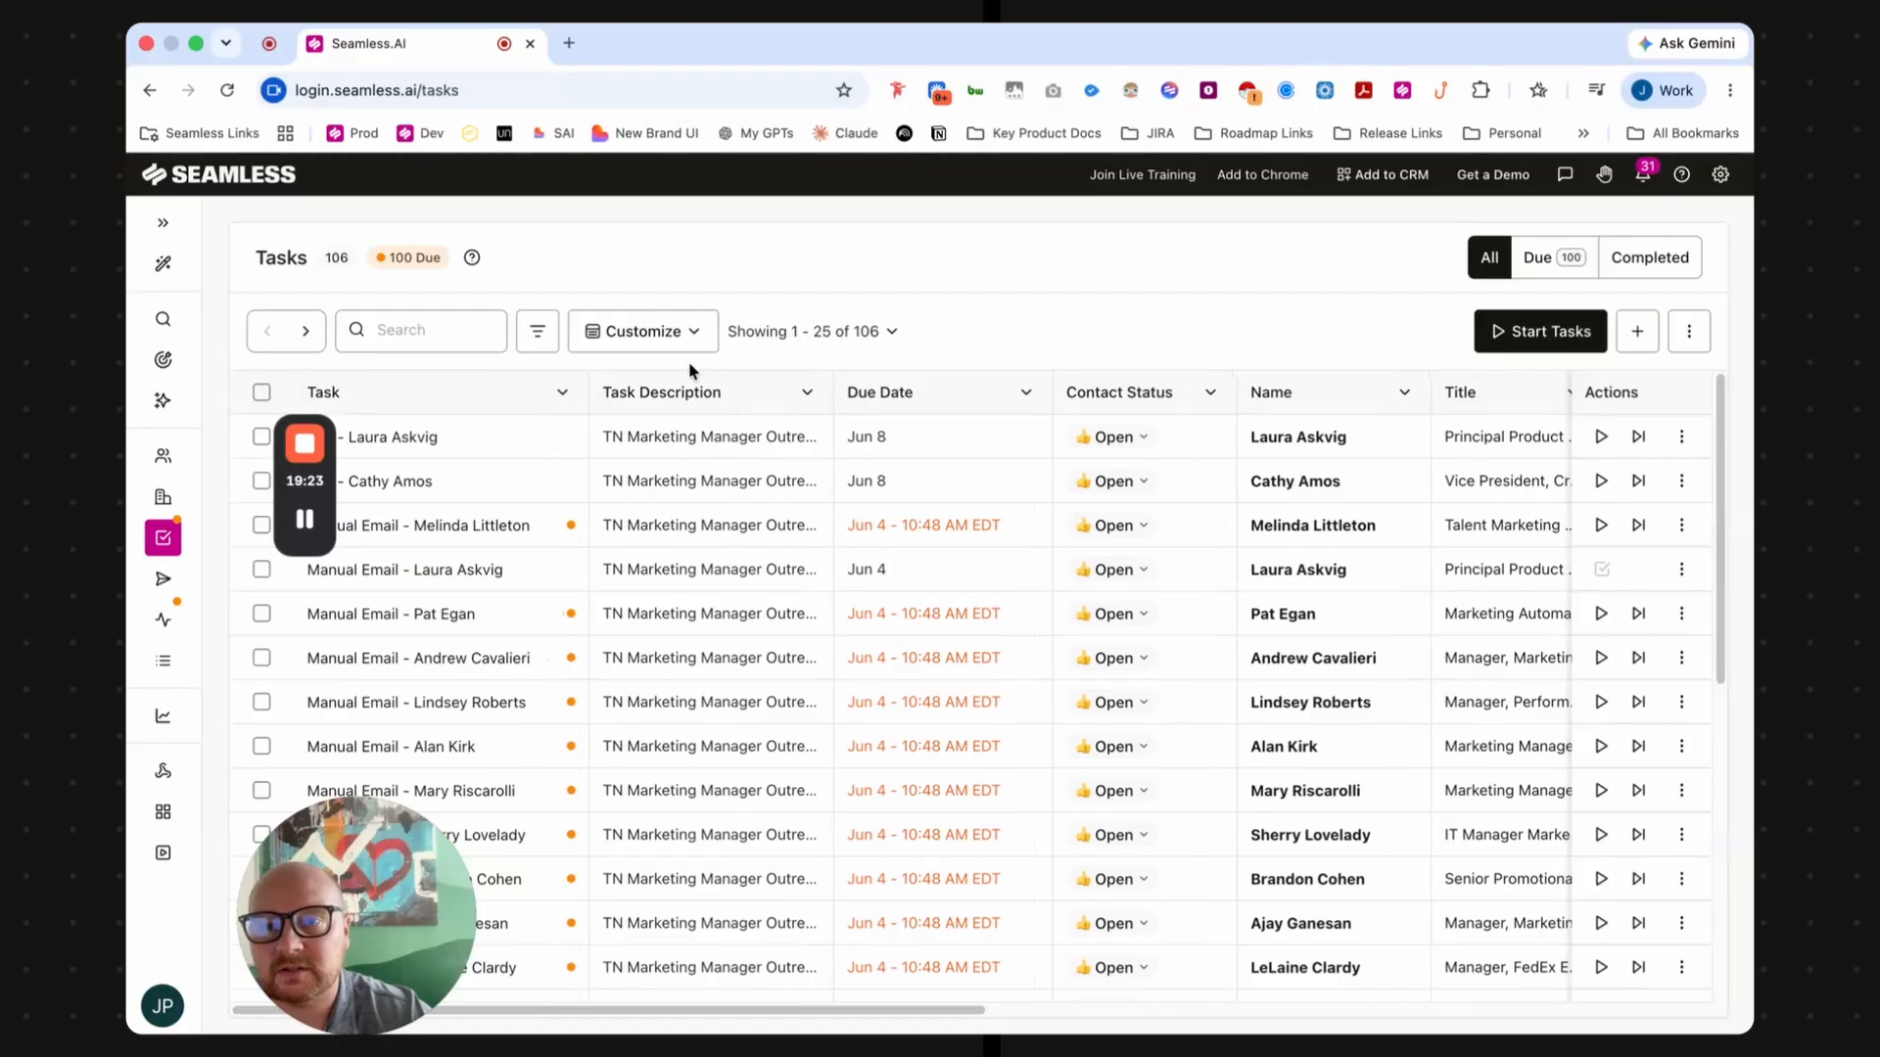
{"action": "left_click", "coordinate": [679, 332]}
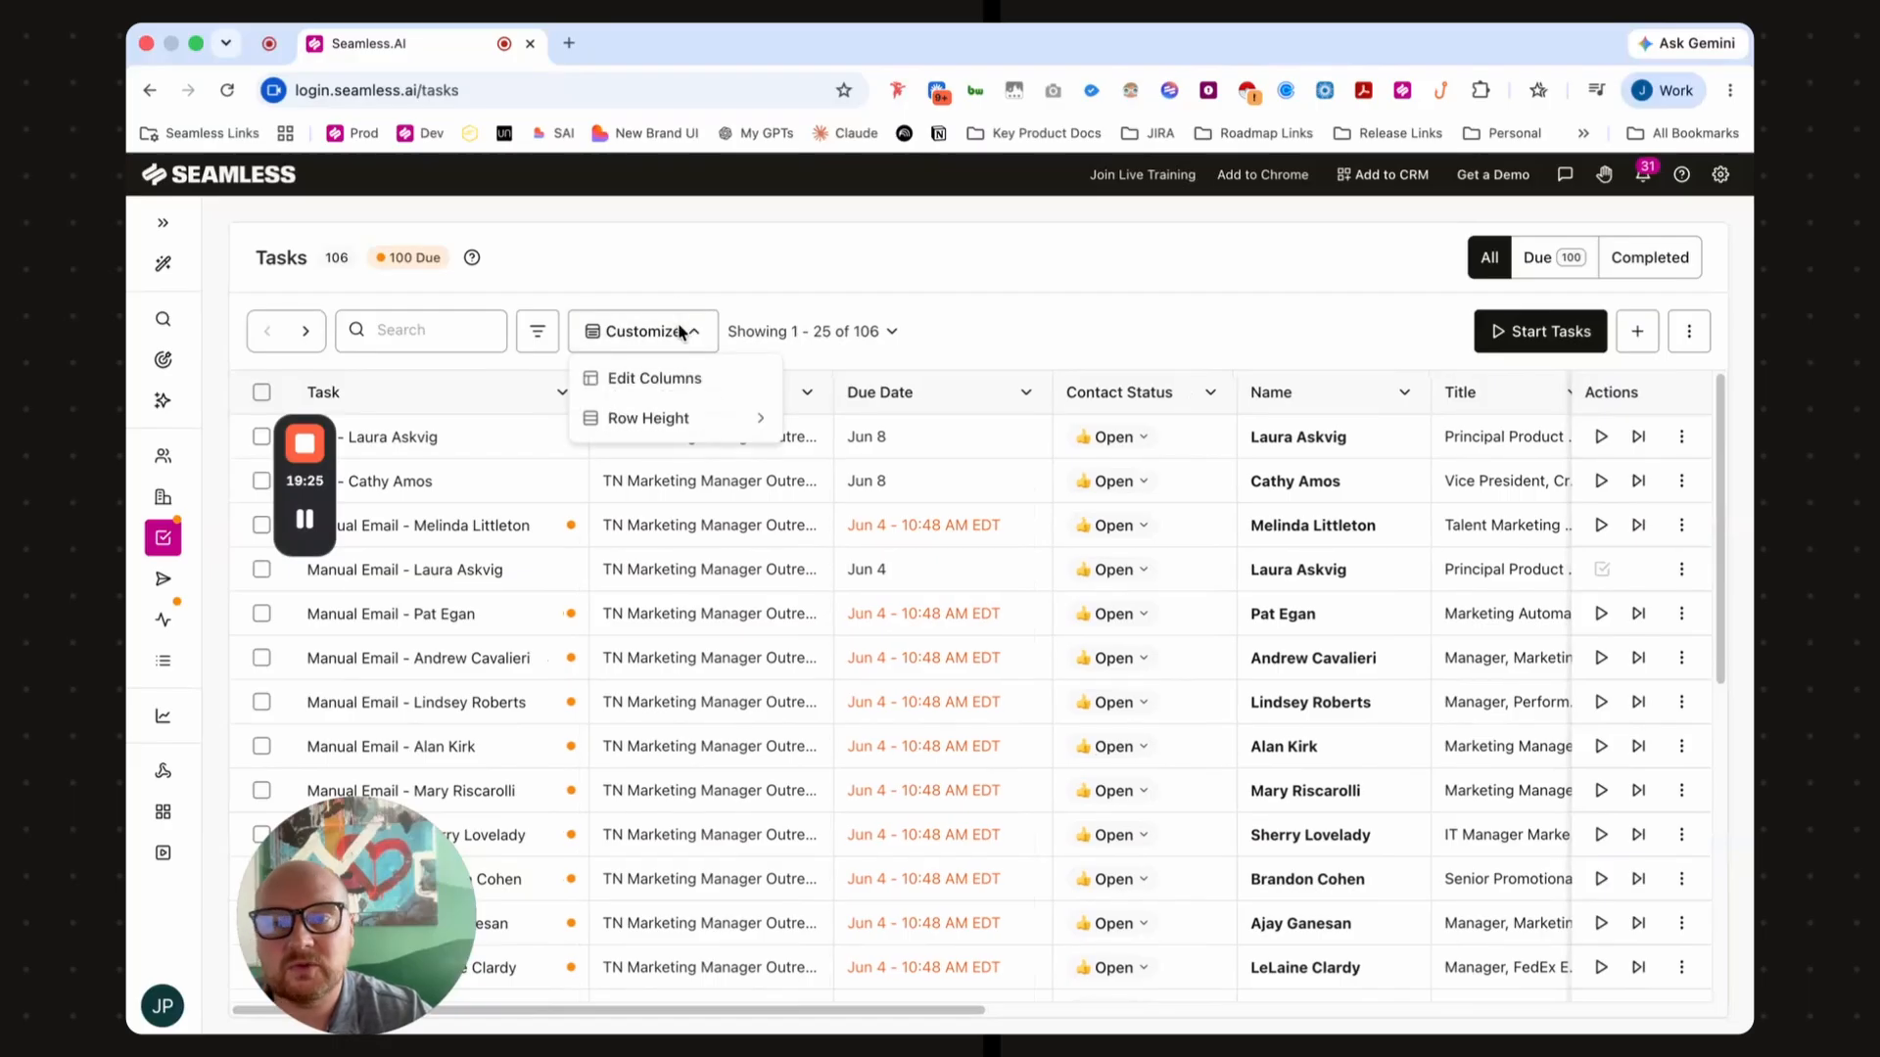
{"action": "left_click", "coordinate": [825, 271]}
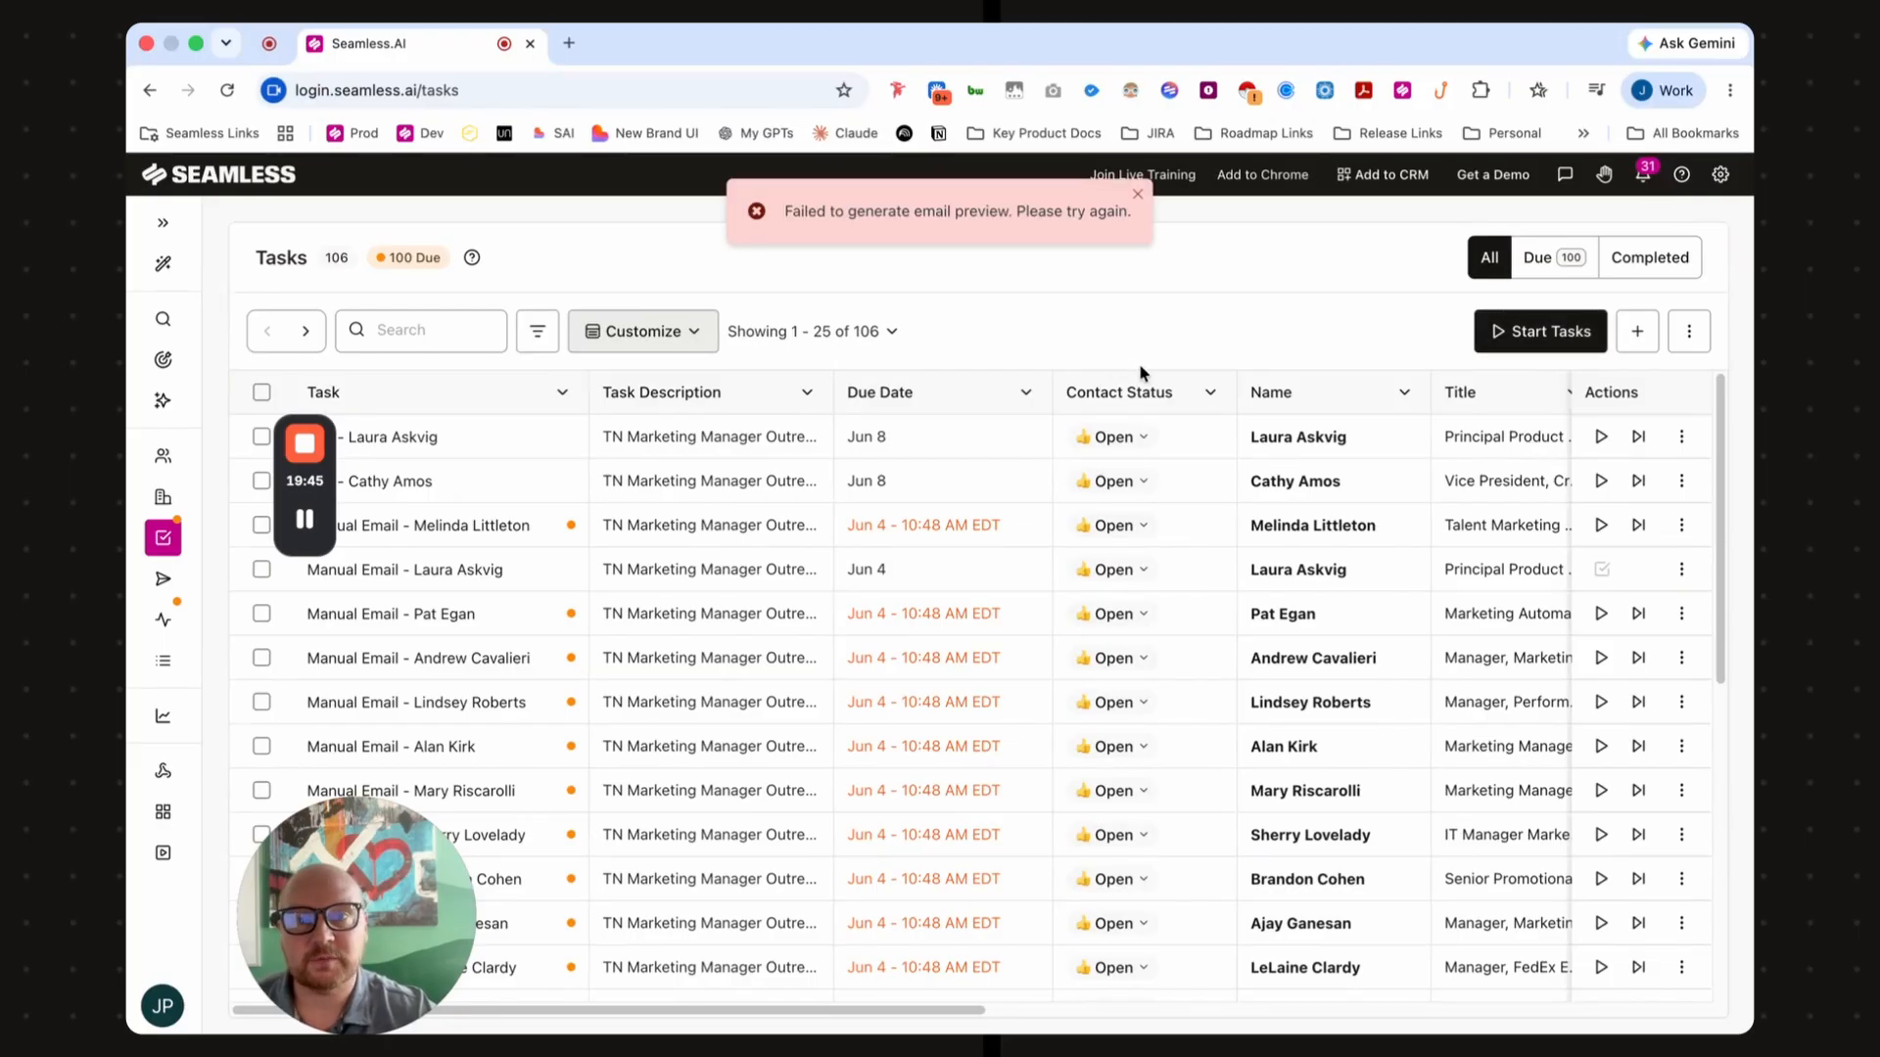
{"action": "left_click", "coordinate": [1136, 196]}
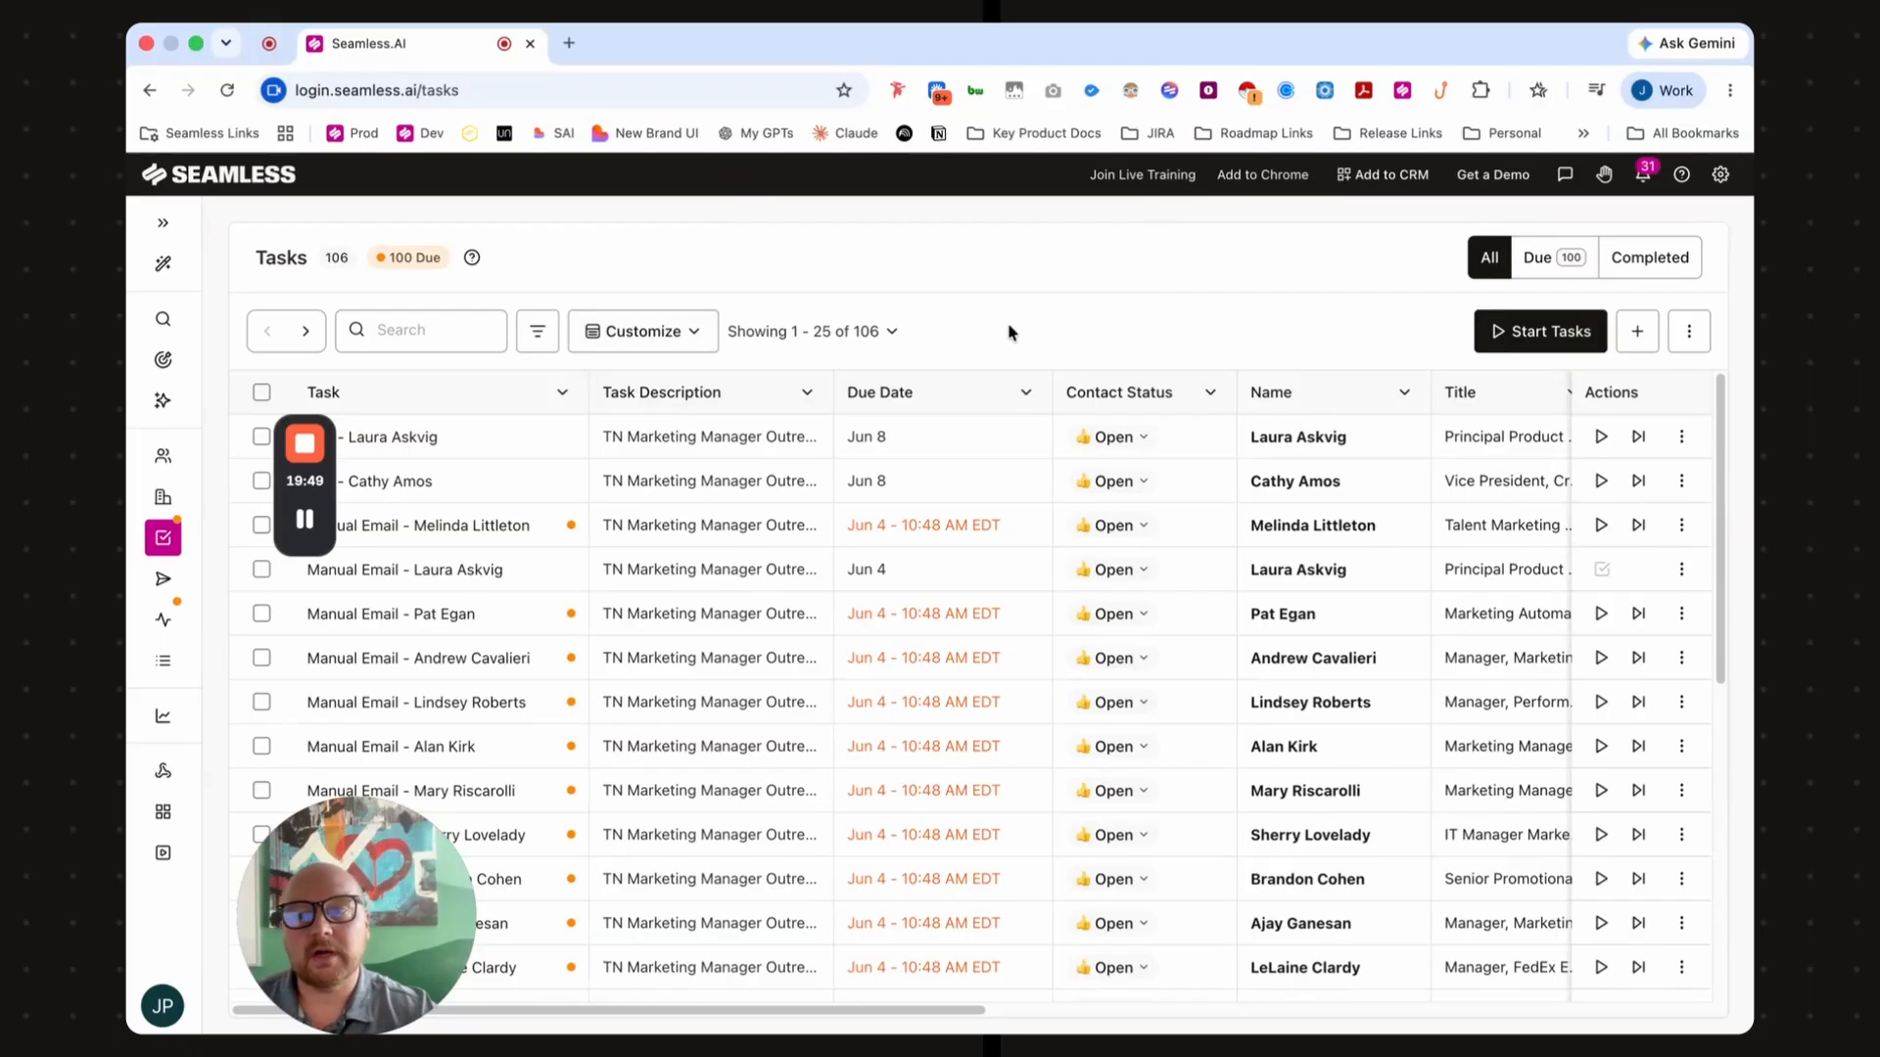
- In the activity log, narrow the Engagement Status column and filter first for inbound and finally for outbound activities
{"action": "left_click", "coordinate": [164, 619]}
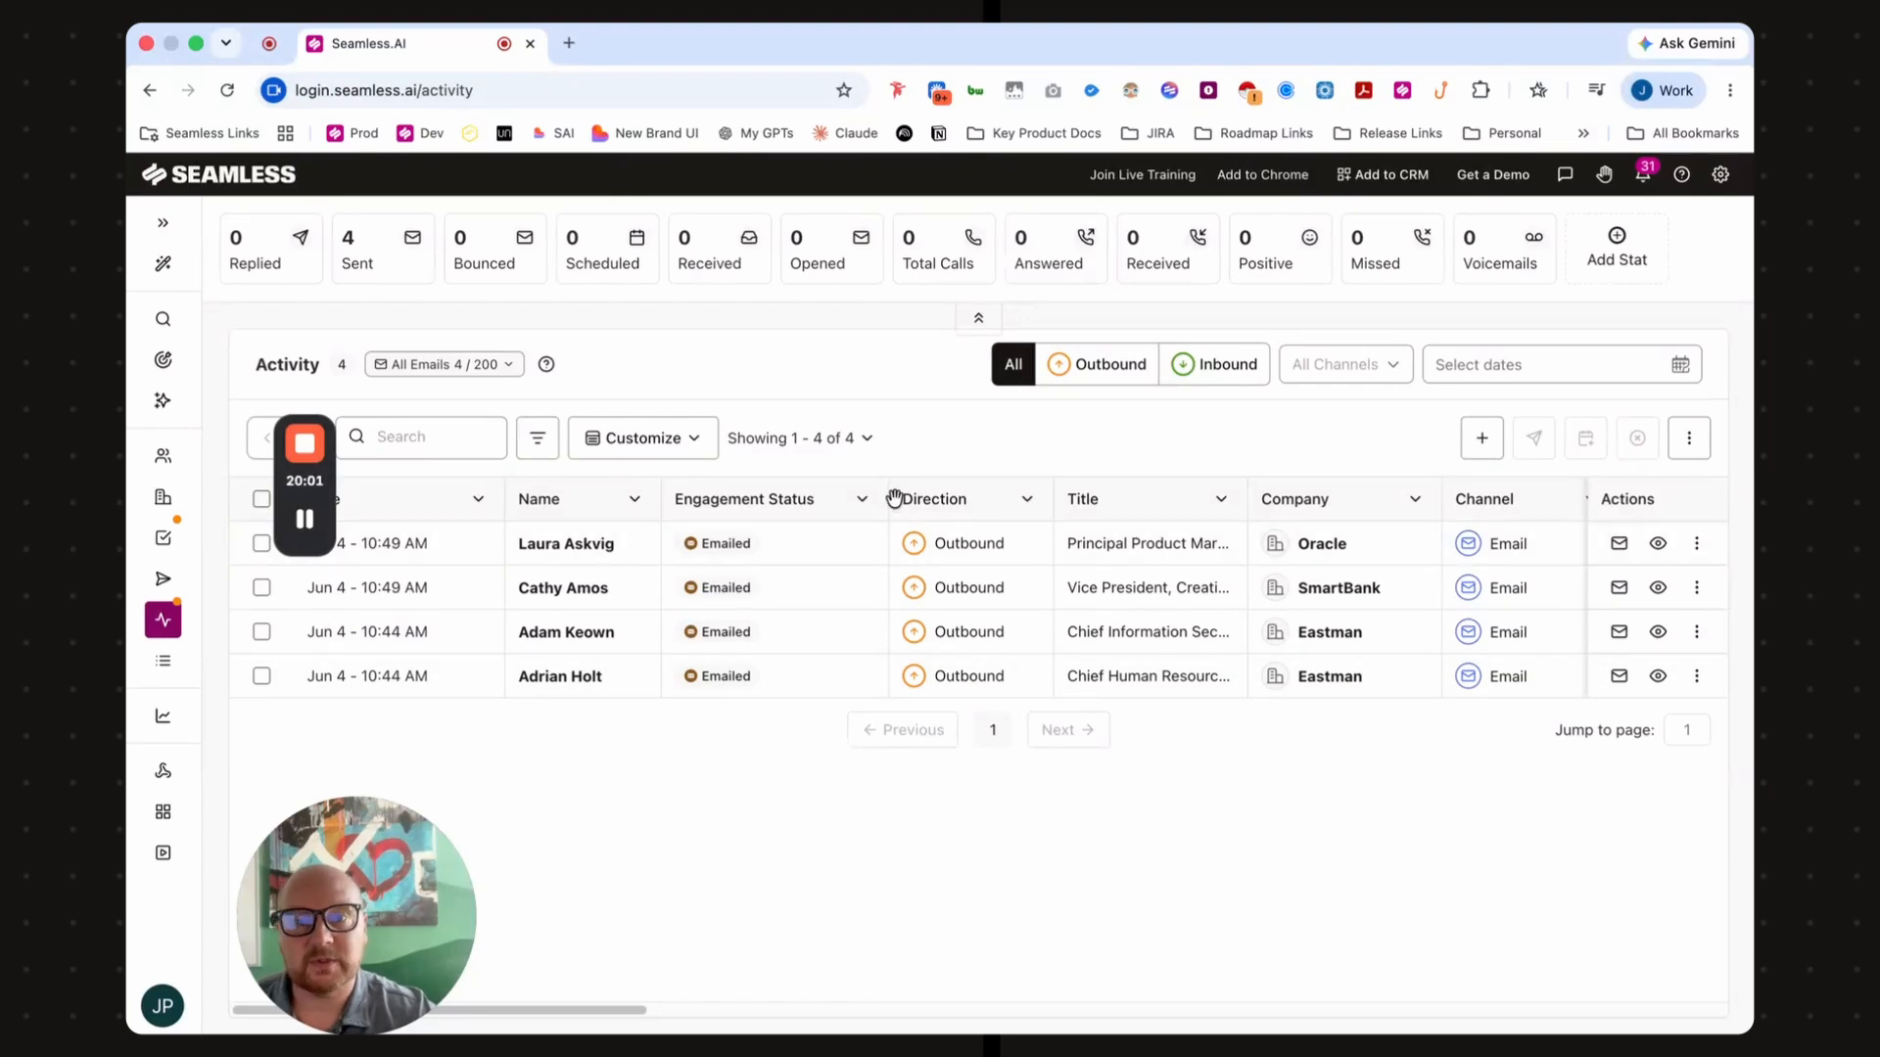
{"action": "mouse_move", "coordinate": [886, 498]}
{"action": "left_mouse_down"}
{"action": "mouse_move", "coordinate": [848, 499]}
{"action": "mouse_move", "coordinate": [863, 503]}
{"action": "left_mouse_up"}
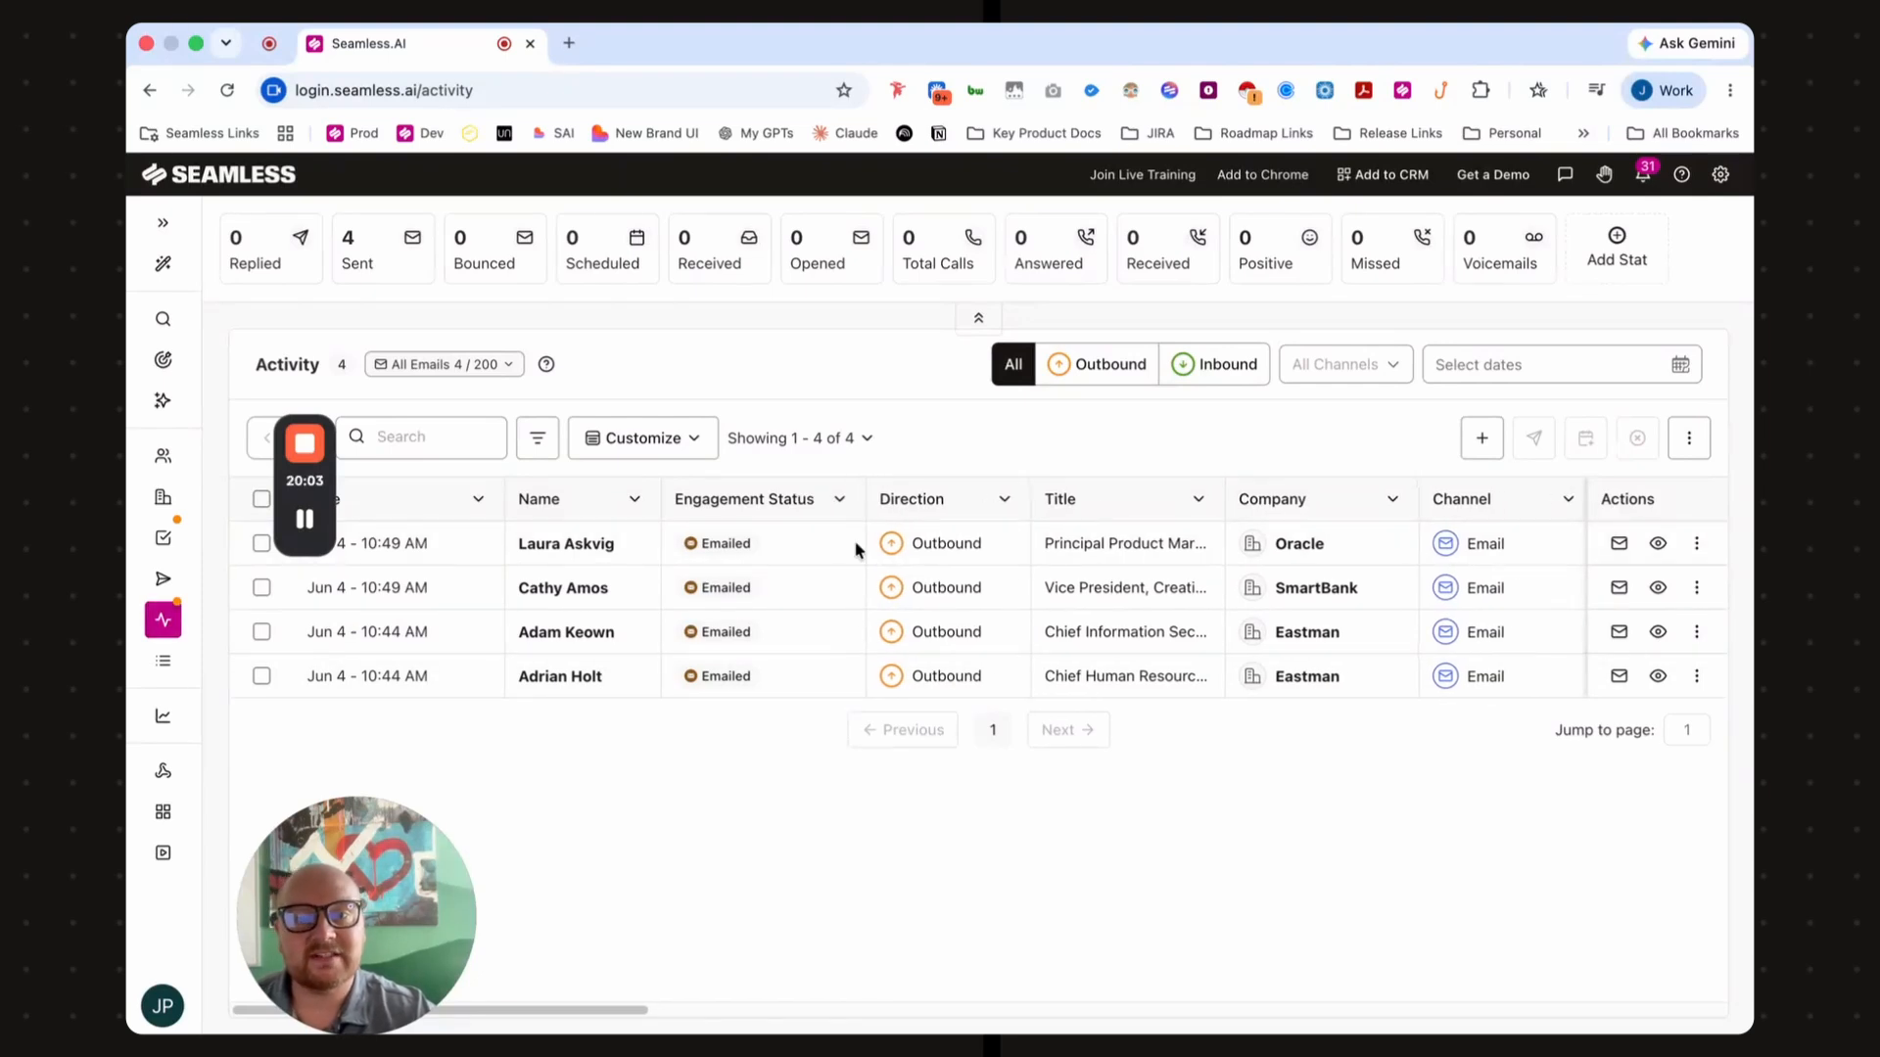
{"action": "left_click_drag", "start_coordinate": [637, 1009], "coordinate": [695, 1009]}
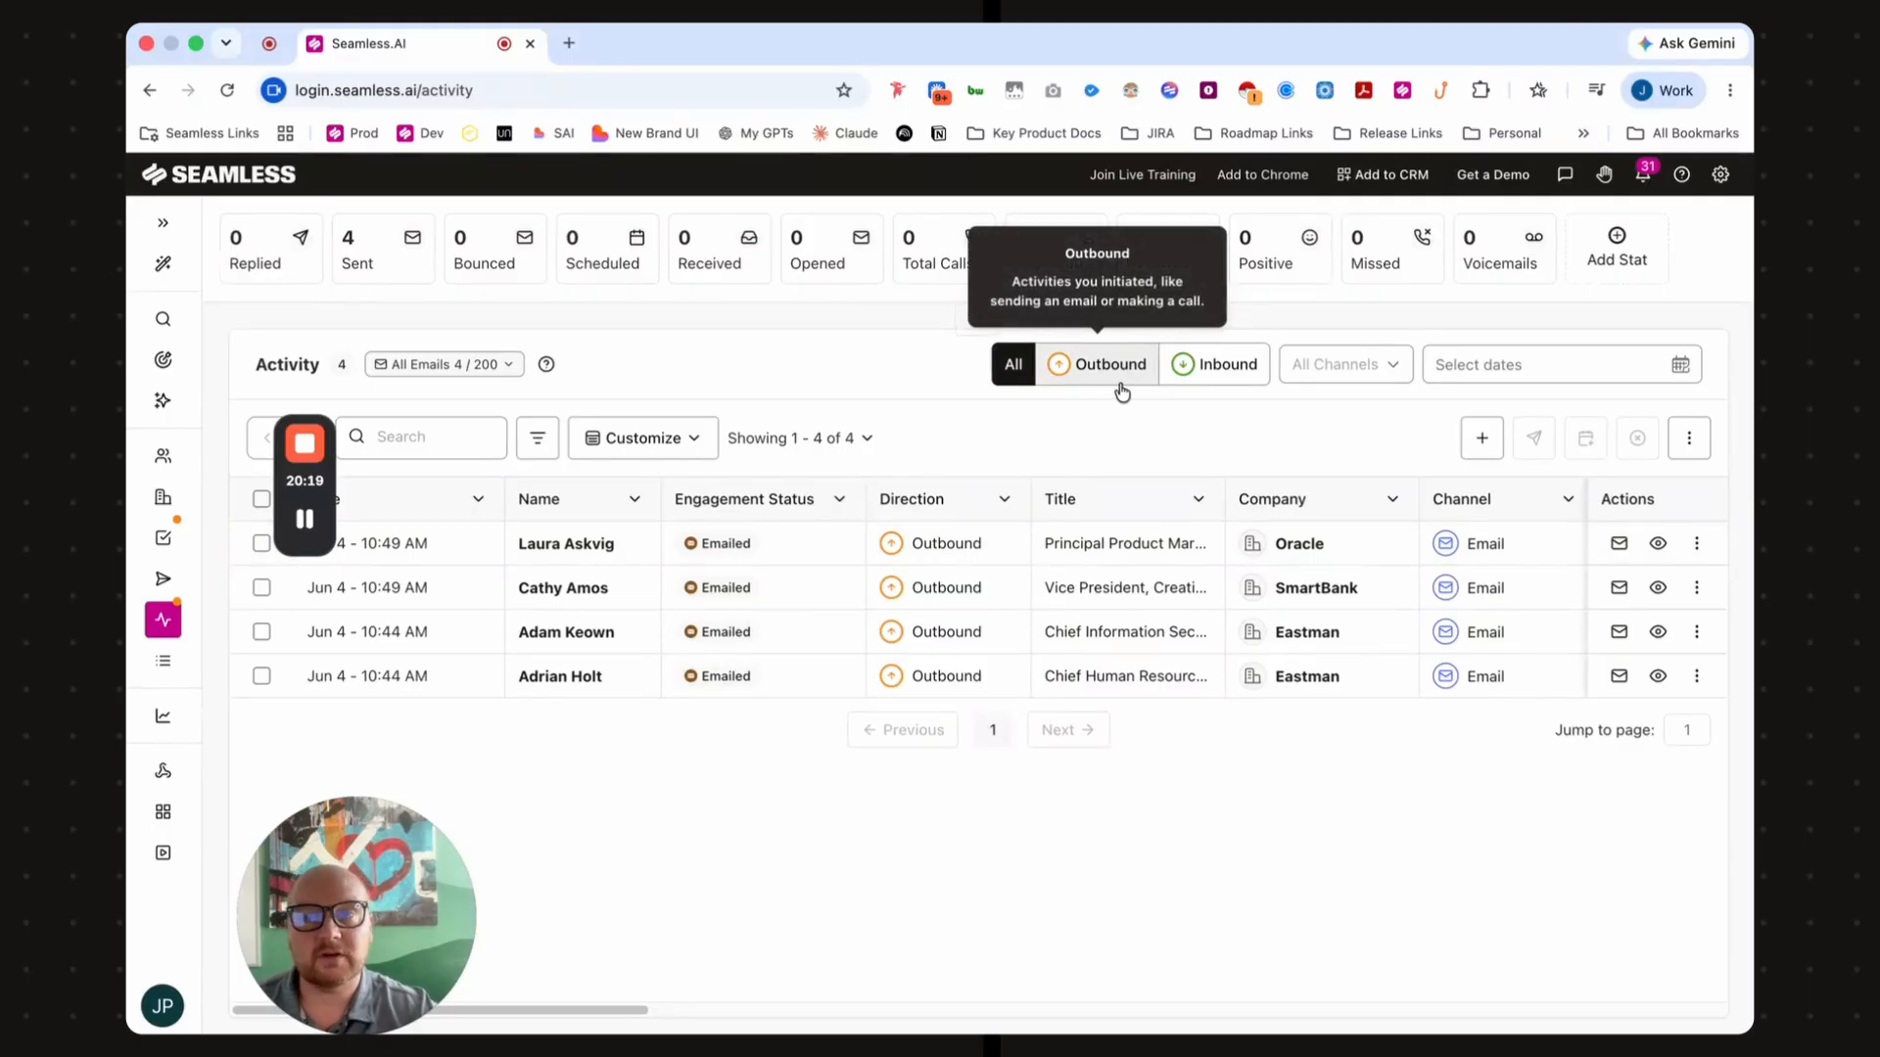
{"action": "left_click", "coordinate": [1215, 370]}
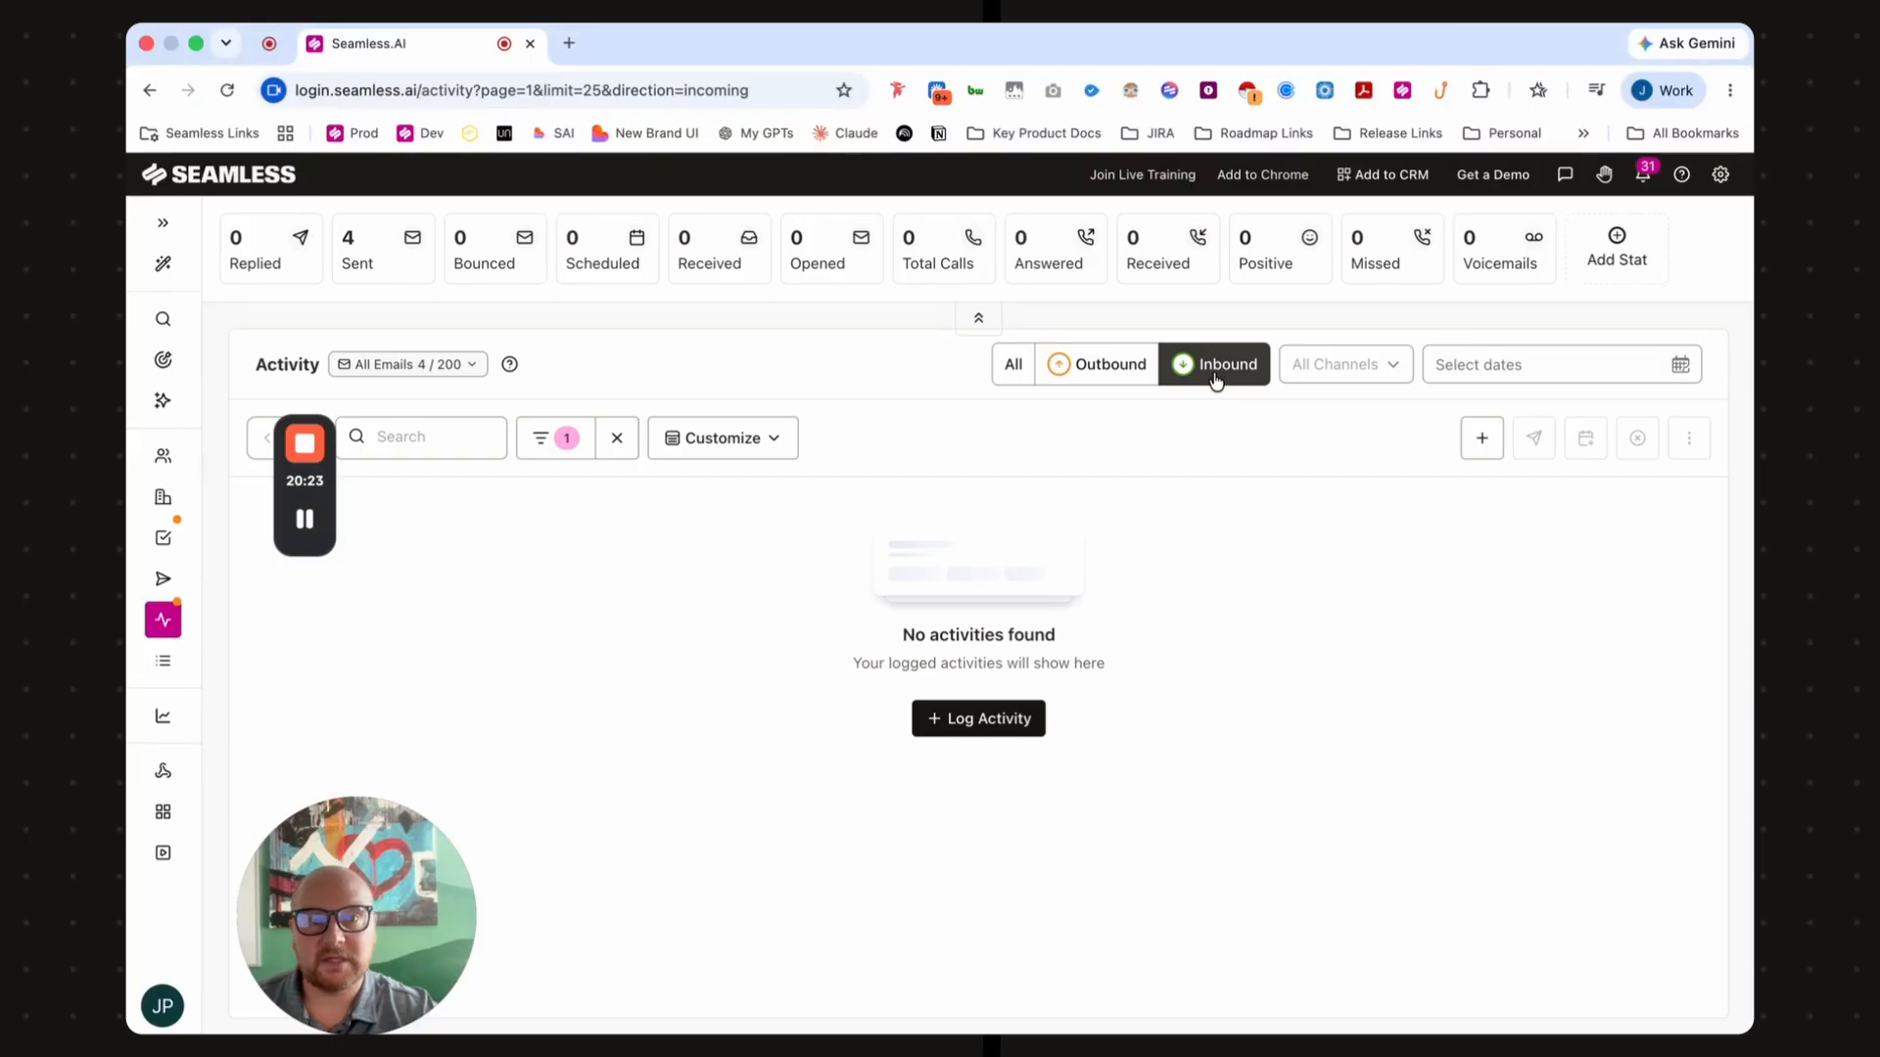
{"action": "left_click", "coordinate": [1128, 367]}
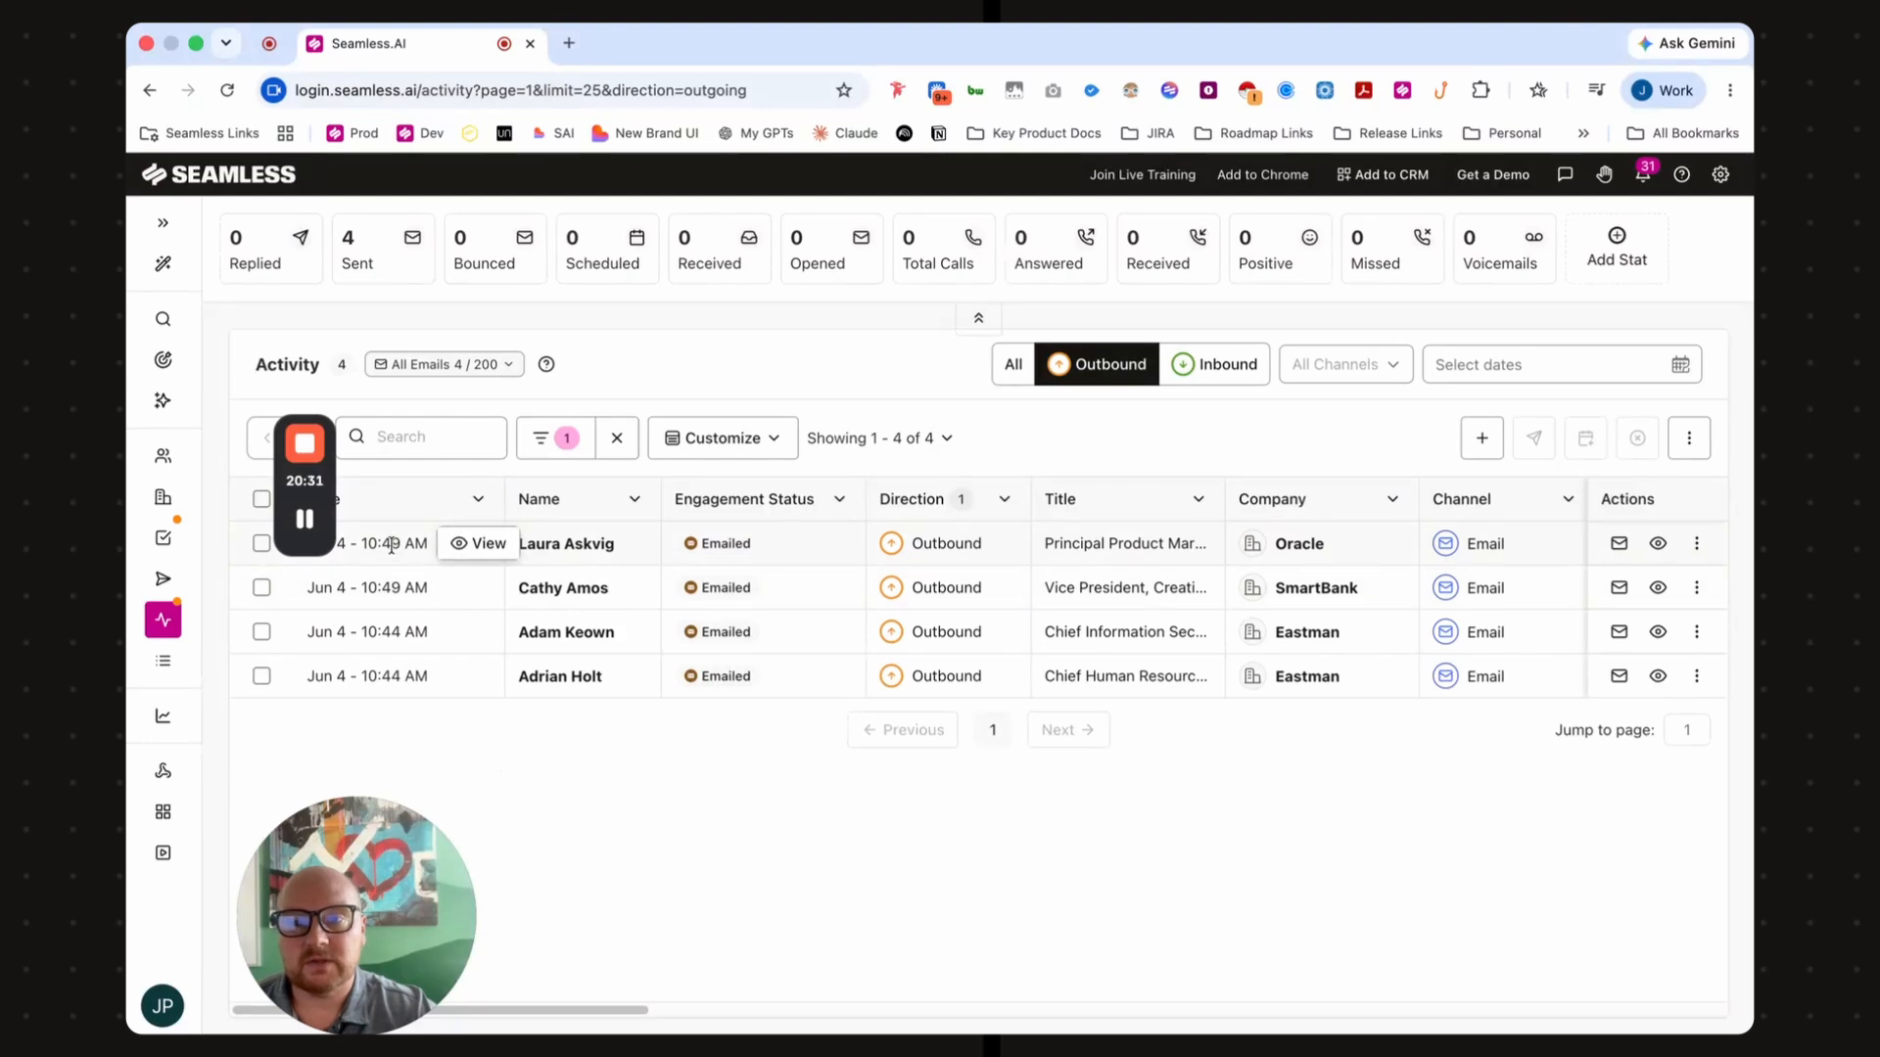
- View the sent "quick question on pipeline" email to Oracle's Principal Product Marketing Manager and widen the contact details pane to read it
{"action": "left_click", "coordinate": [489, 551]}
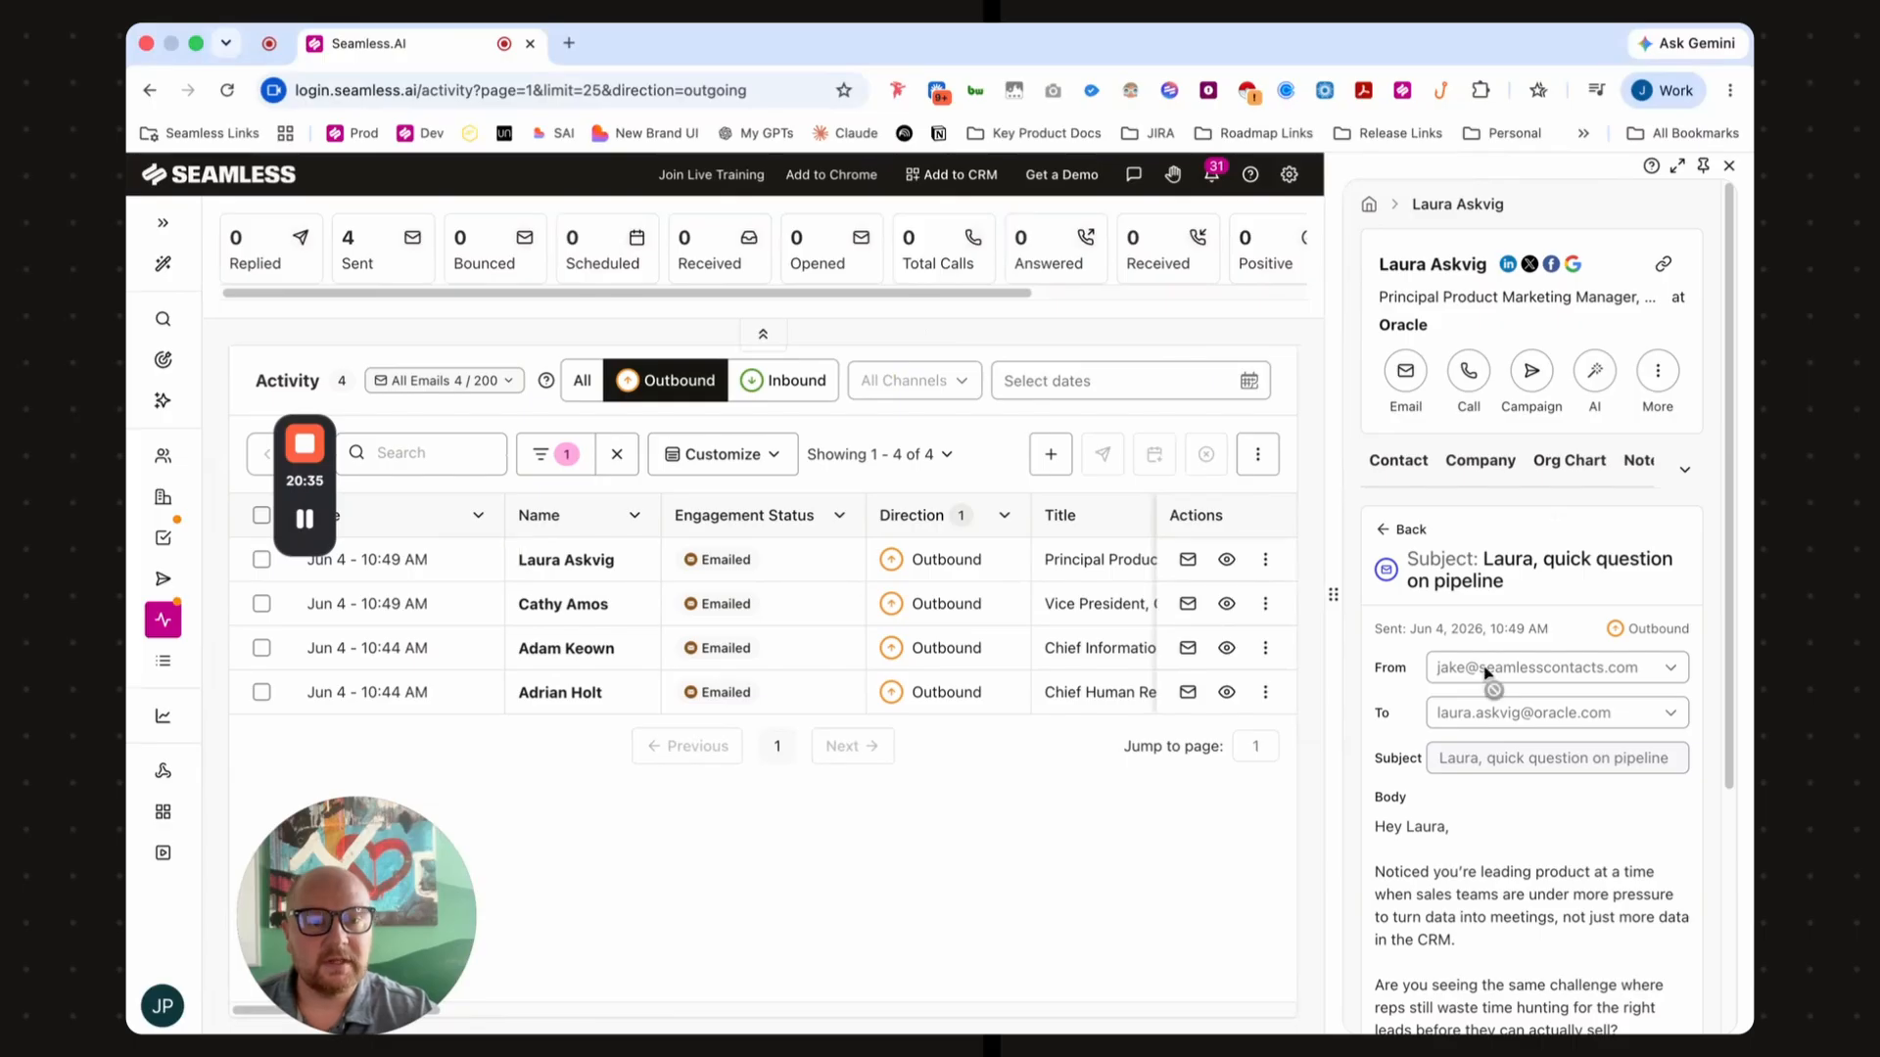
{"action": "scroll", "coordinate": [1504, 677], "scroll_direction": "down", "scroll_amount": 5}
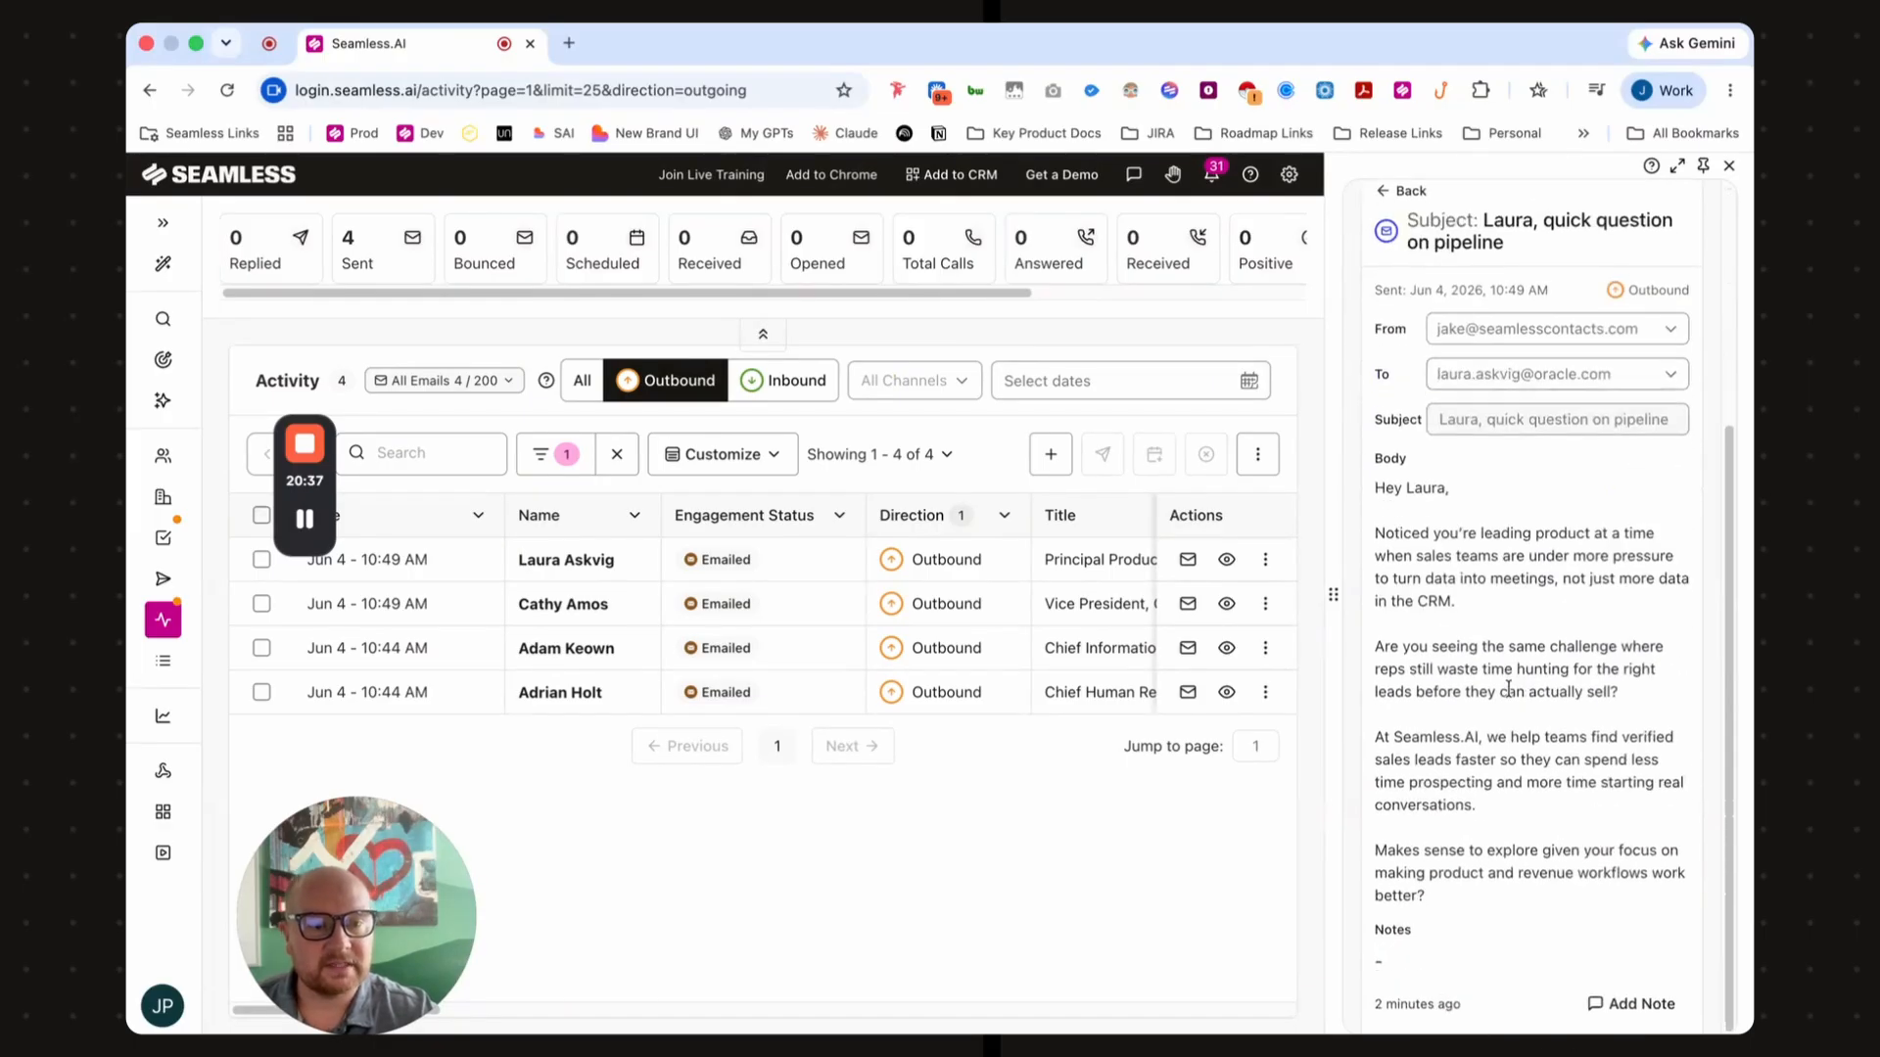
{"action": "scroll", "coordinate": [1503, 633], "scroll_direction": "up", "scroll_amount": 2}
{"action": "scroll", "coordinate": [1527, 656], "scroll_direction": "up", "scroll_amount": 2}
{"action": "scroll", "coordinate": [1567, 685], "scroll_direction": "down", "scroll_amount": 4}
{"action": "scroll", "coordinate": [1572, 689], "scroll_direction": "up", "scroll_amount": 4}
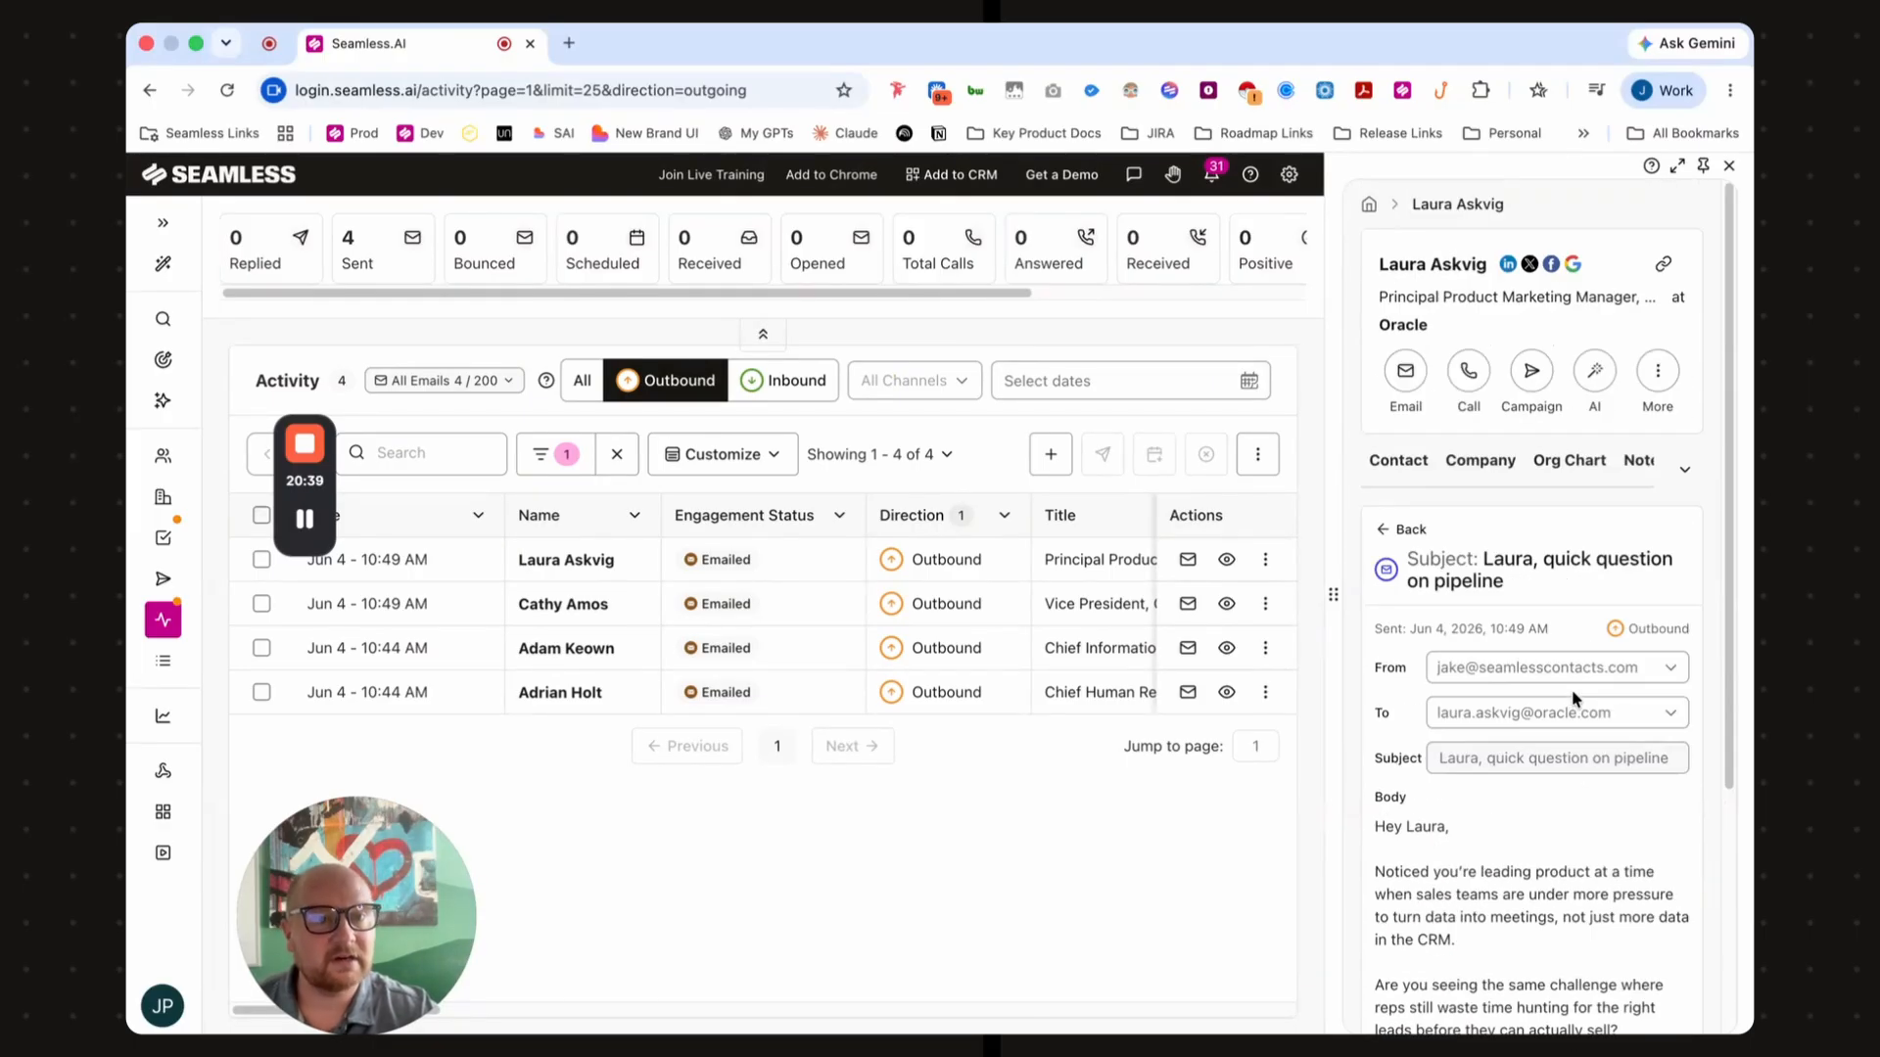
{"action": "left_click_drag", "start_coordinate": [1333, 593], "coordinate": [1019, 590]}
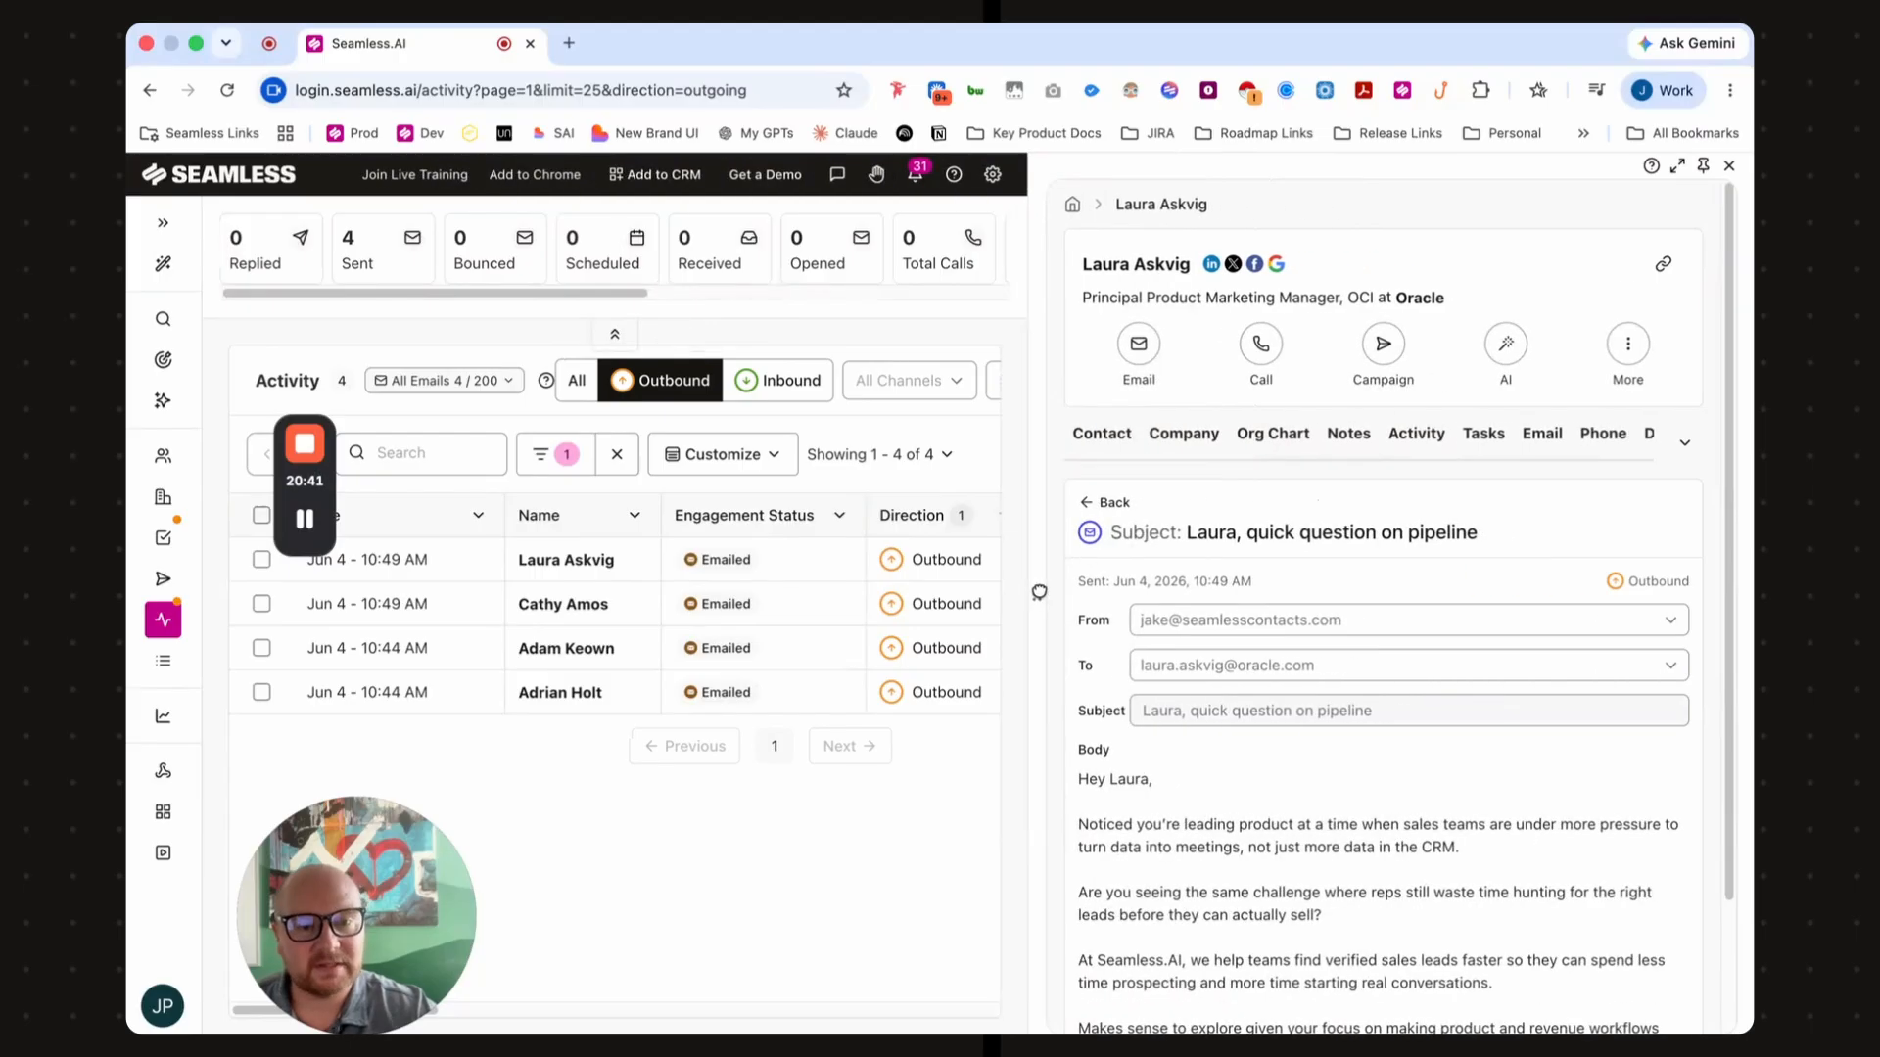
{"action": "scroll", "coordinate": [1351, 791], "scroll_direction": "down", "scroll_amount": 3}
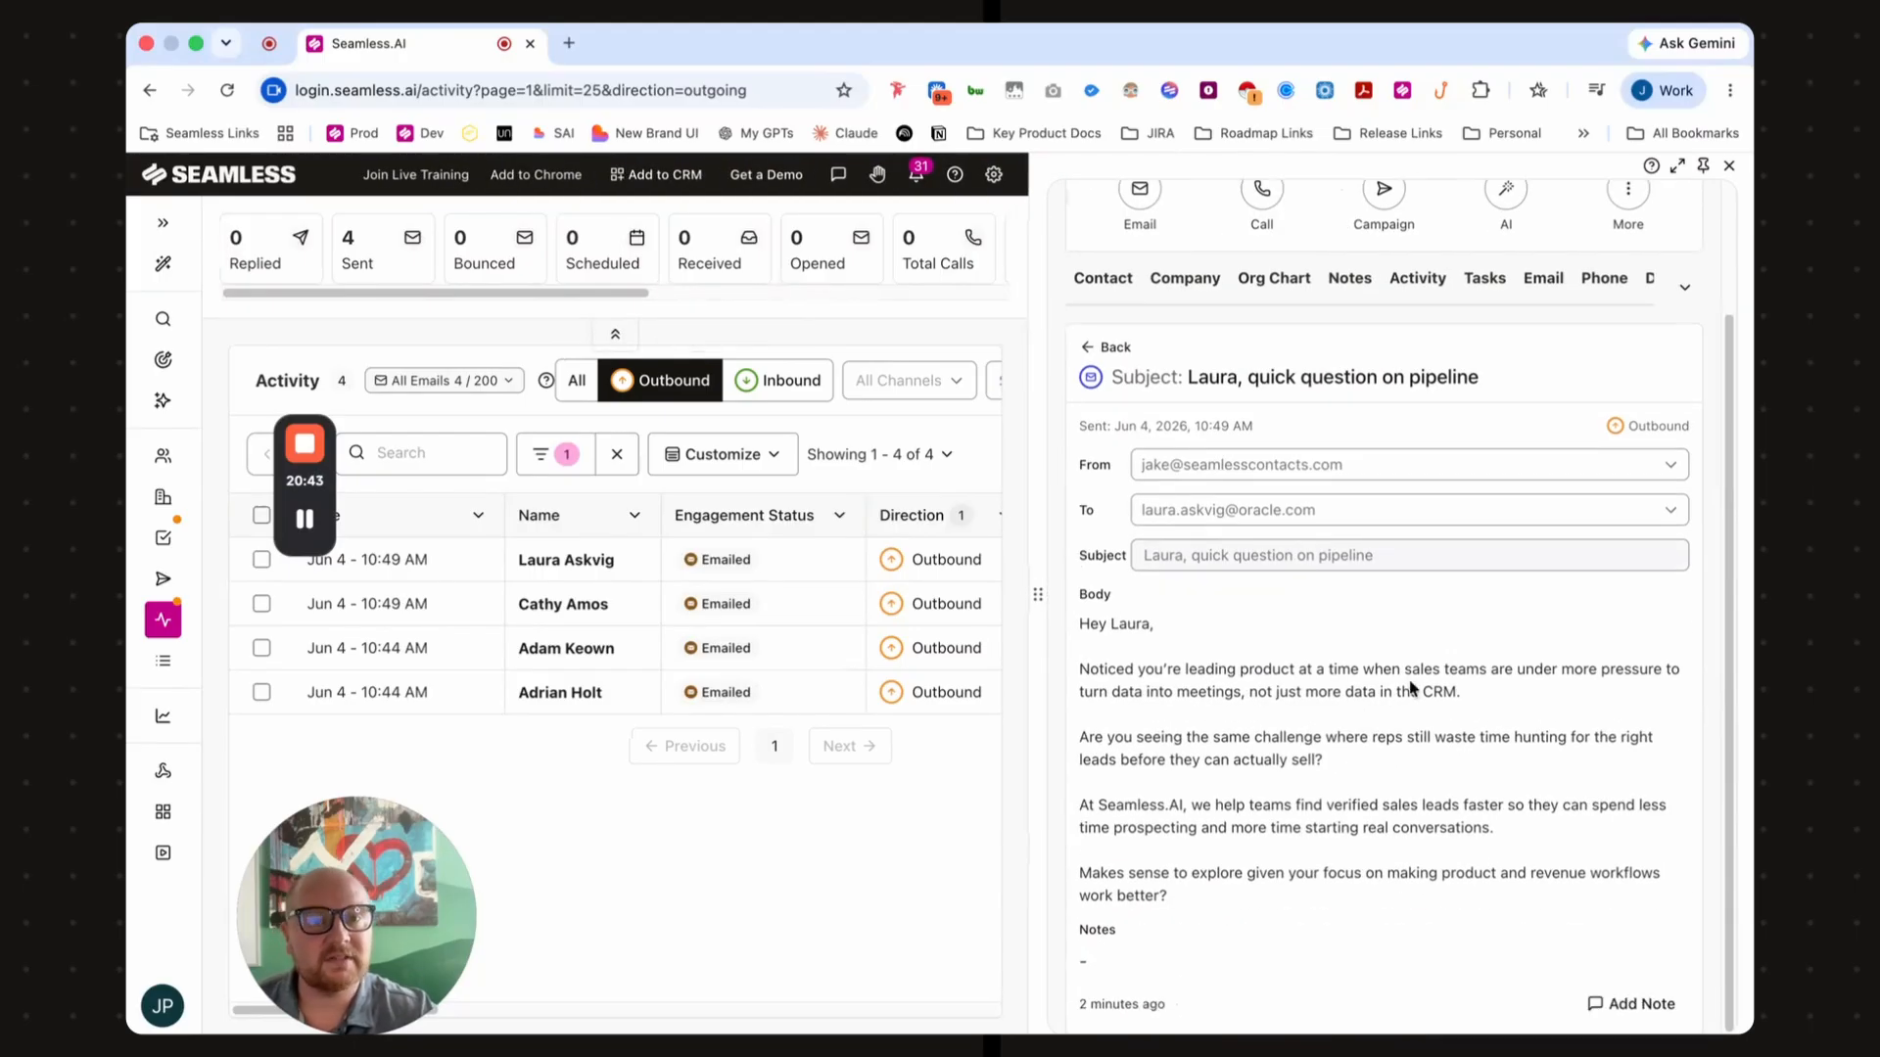
{"action": "scroll", "coordinate": [1406, 632], "scroll_direction": "up", "scroll_amount": 3}
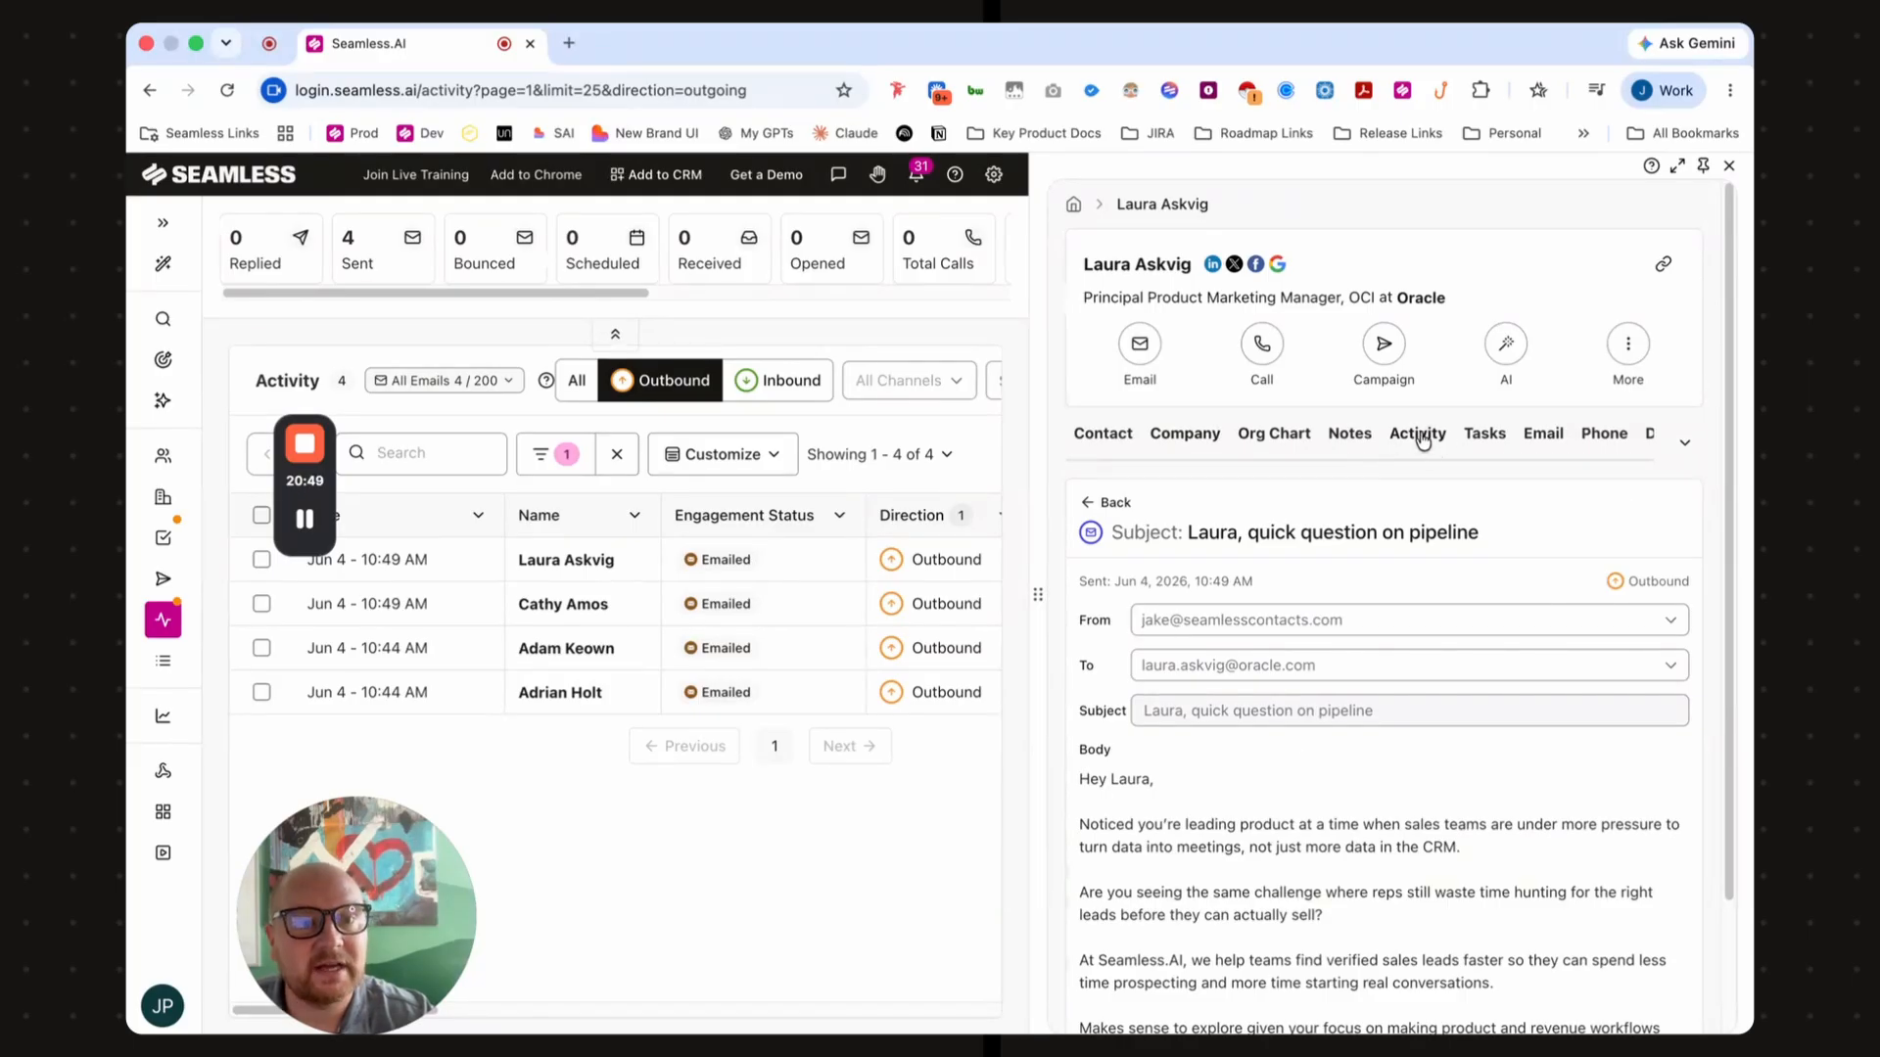
- Open the Oracle contact's notes and start a new note of type General
{"action": "left_click", "coordinate": [1361, 445]}
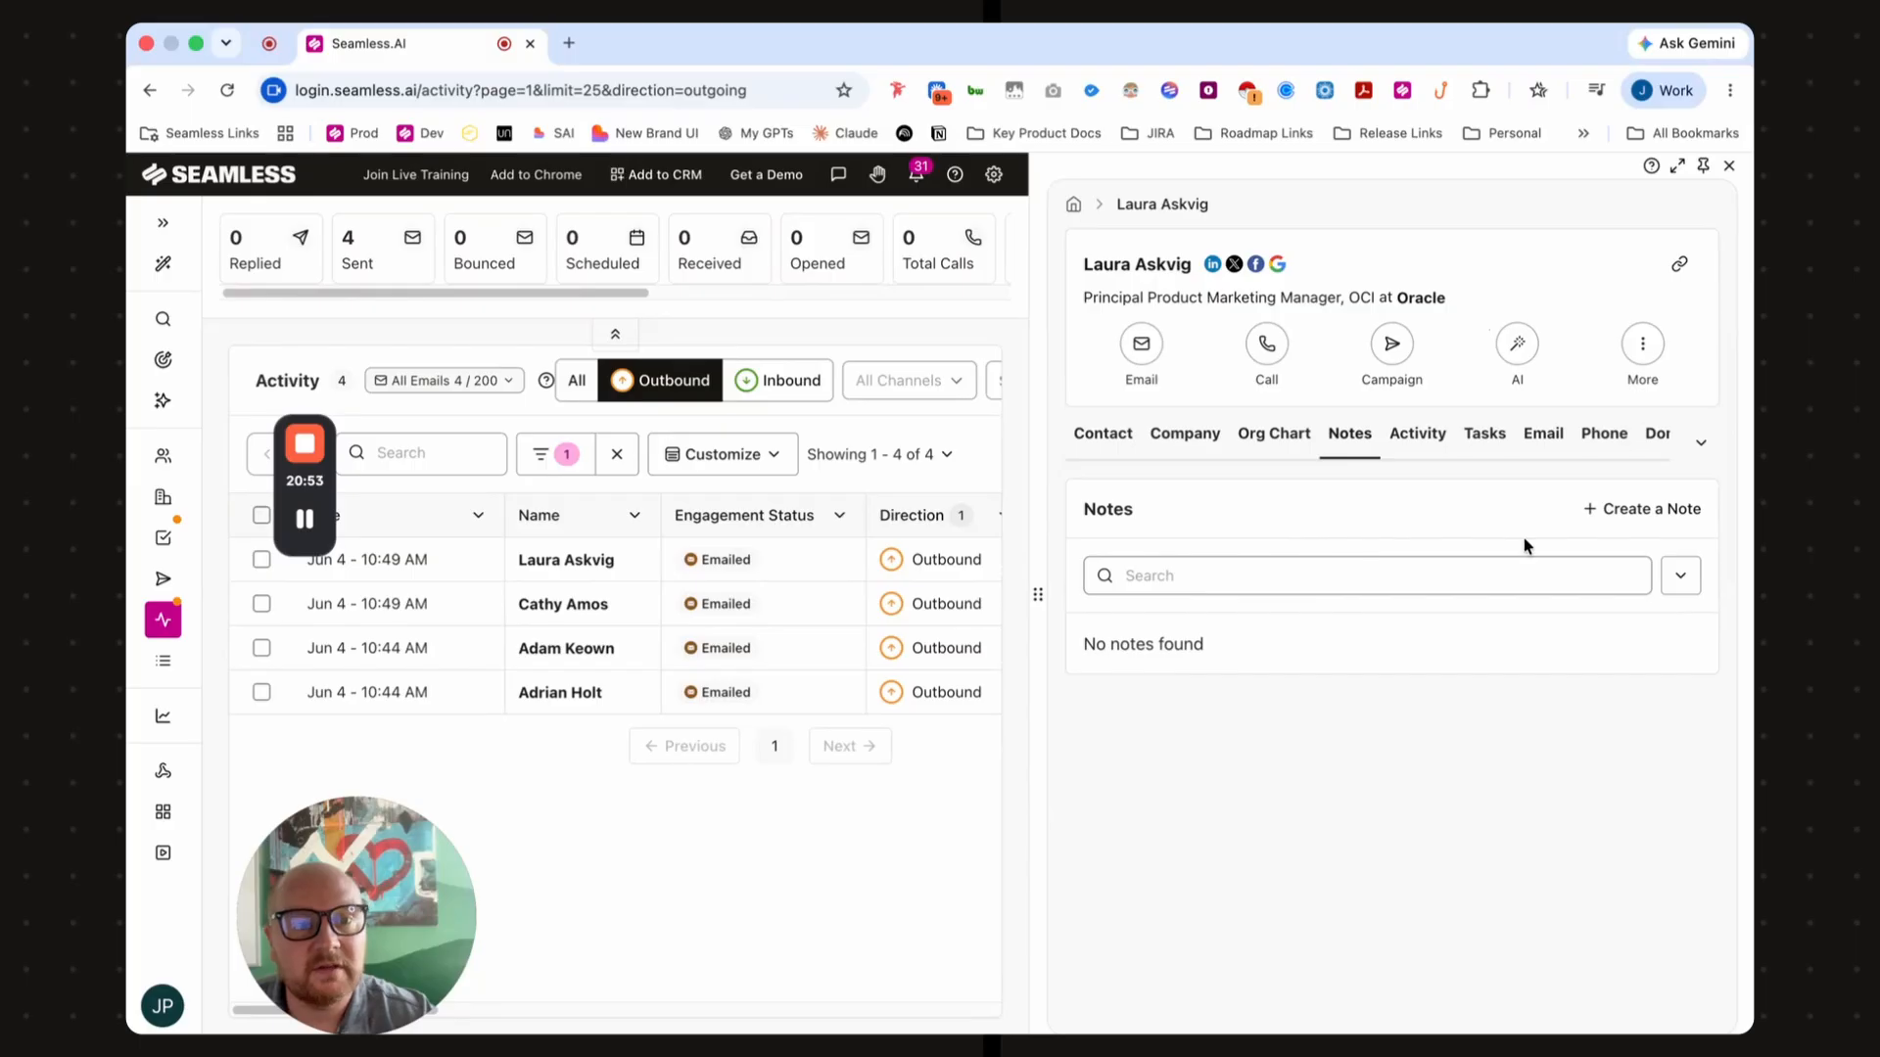
{"action": "left_click", "coordinate": [1681, 508]}
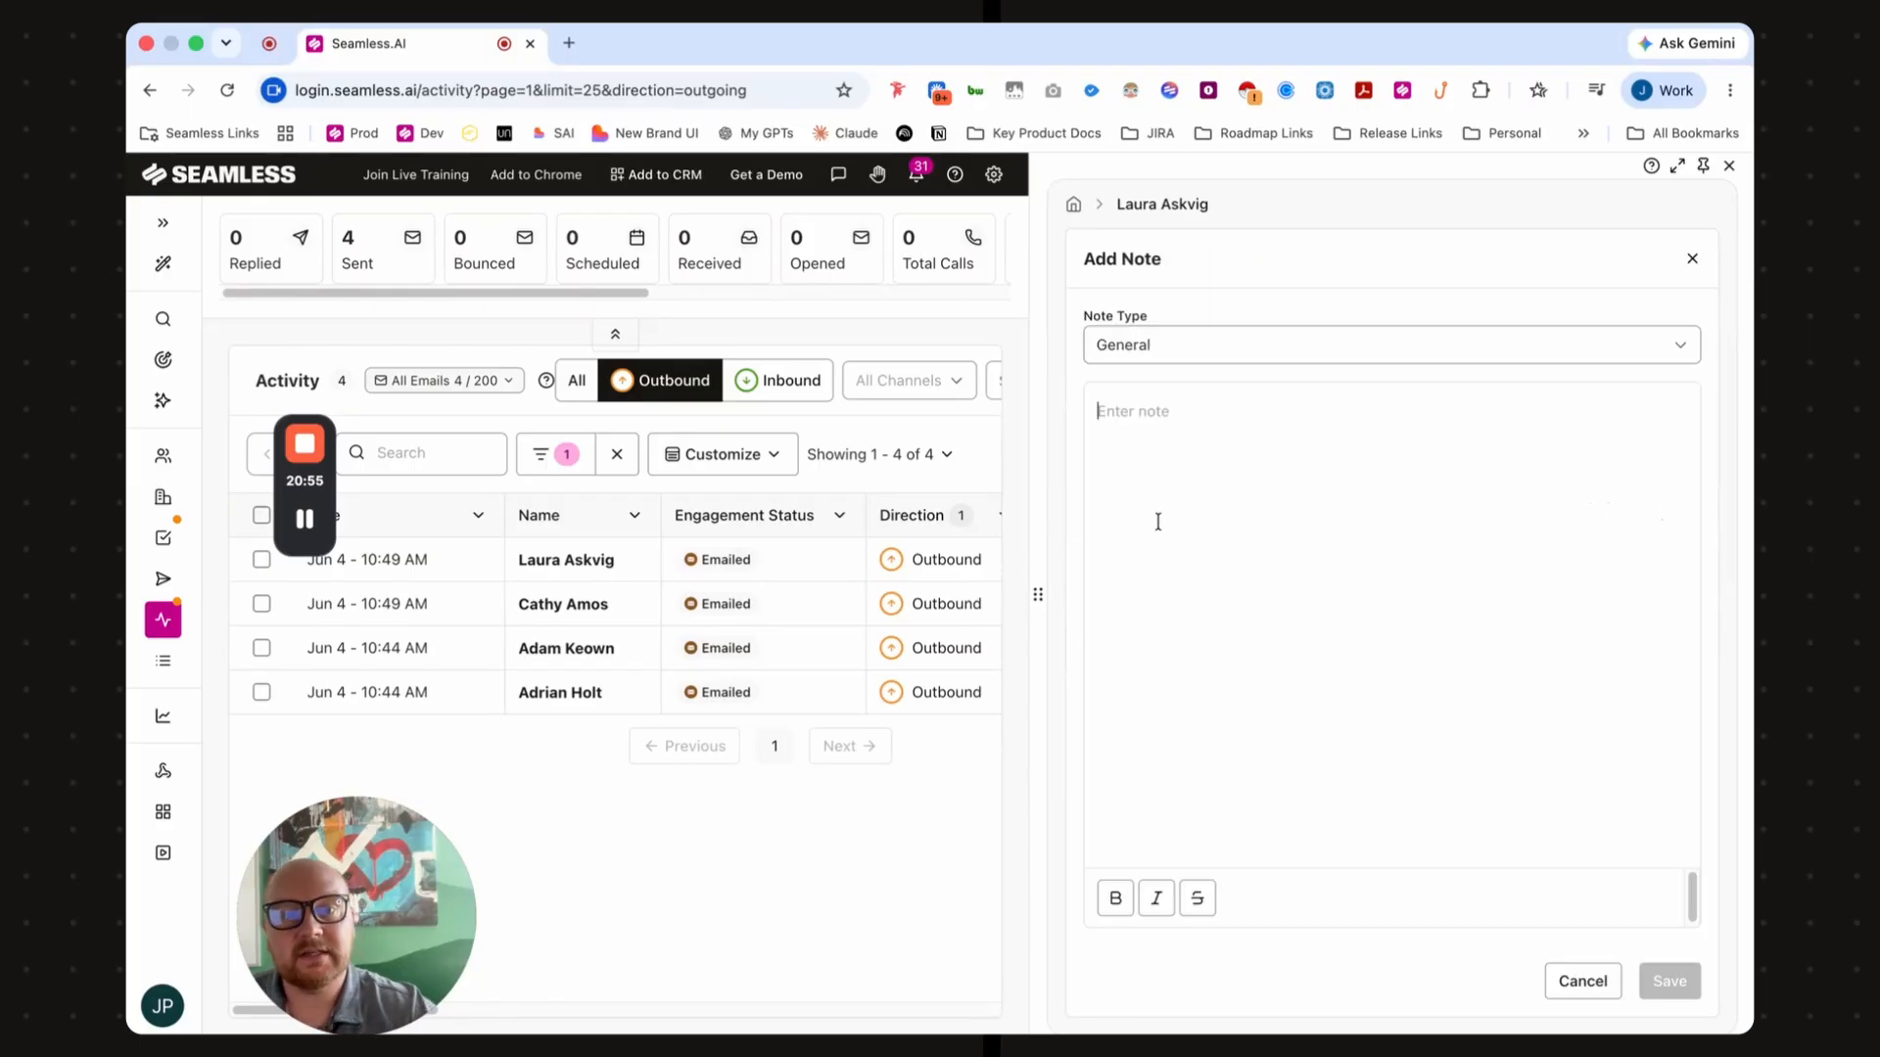
{"action": "type", "text": "Well E"}
{"action": "key", "text": "BackSpace"}
{"action": "key", "text": "BackSpace"}
{"action": "key", "text": "BackSpace"}
{"action": "key", "text": "BackSpace"}
{"action": "key", "text": "BackSpace"}
{"action": "key", "text": "BackSpace"}
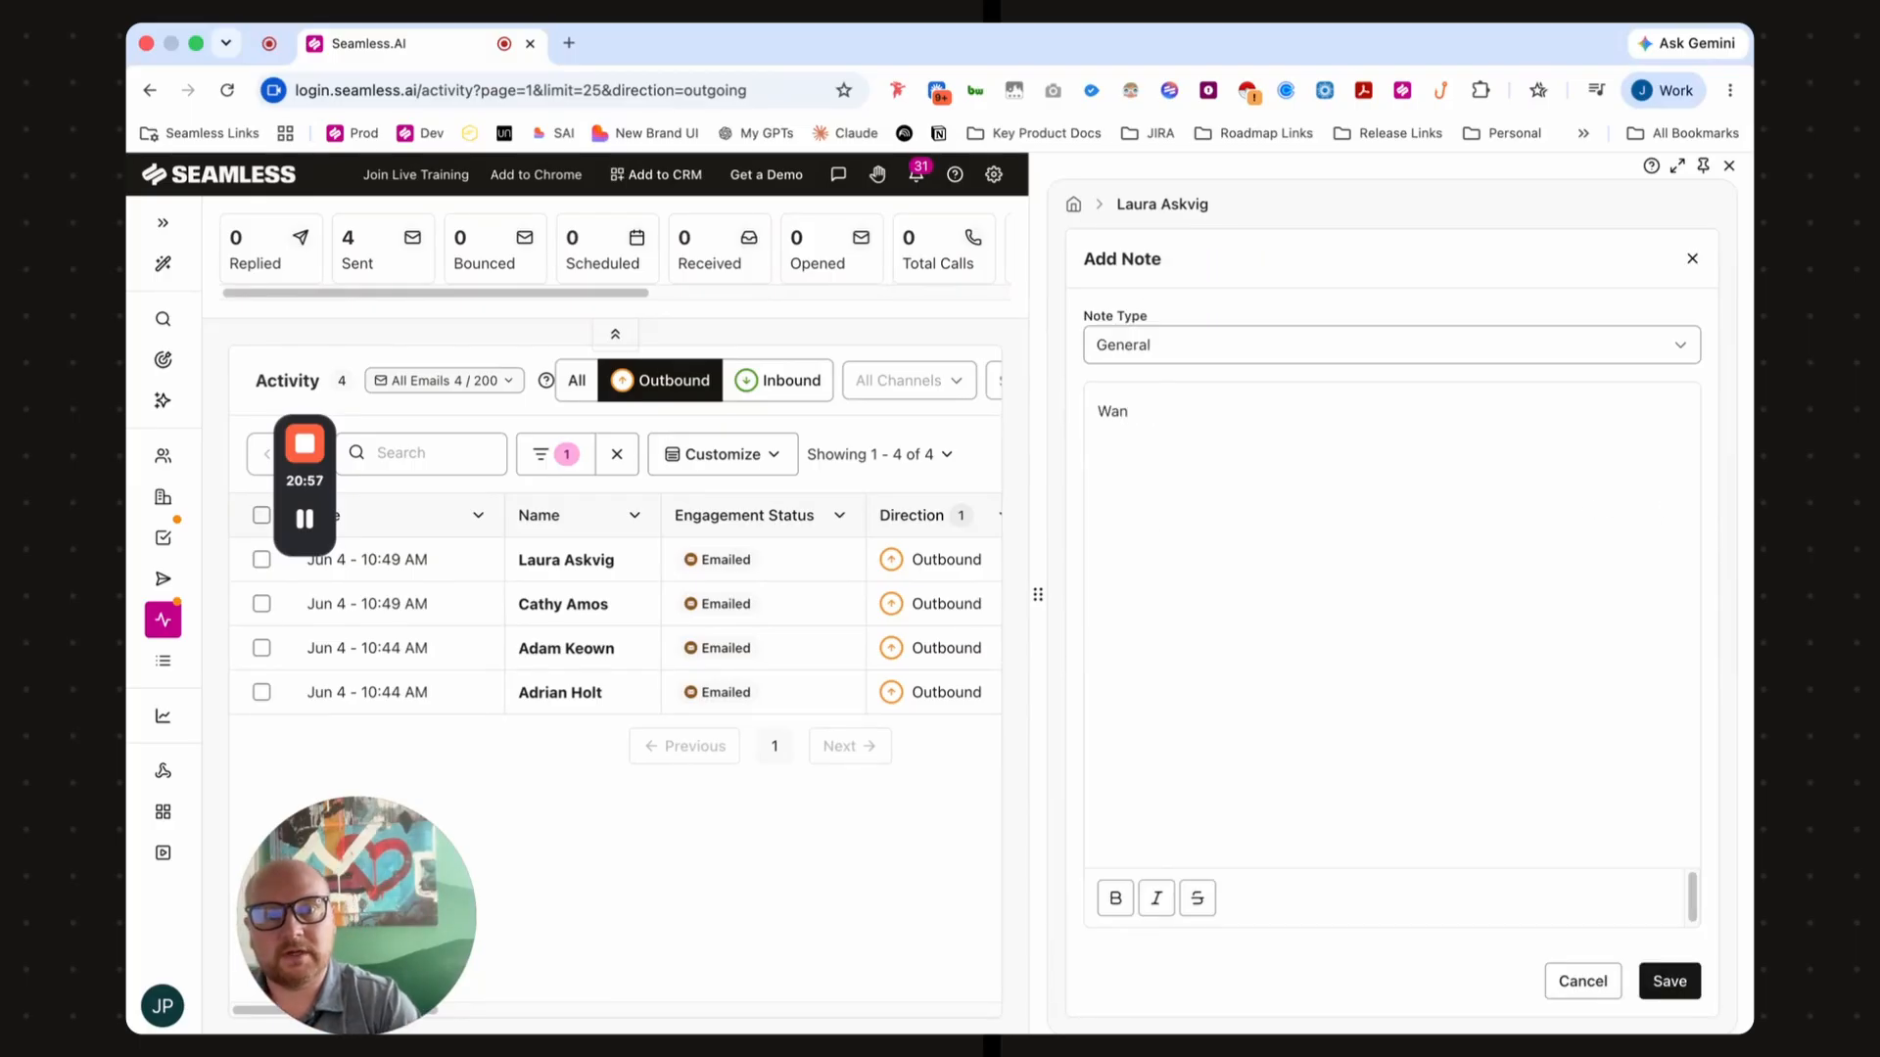
- Write a reminder to ask the Oracle contact, by first name, about her son's basketball game and save the note
{"action": "type", "text": "Remin"}
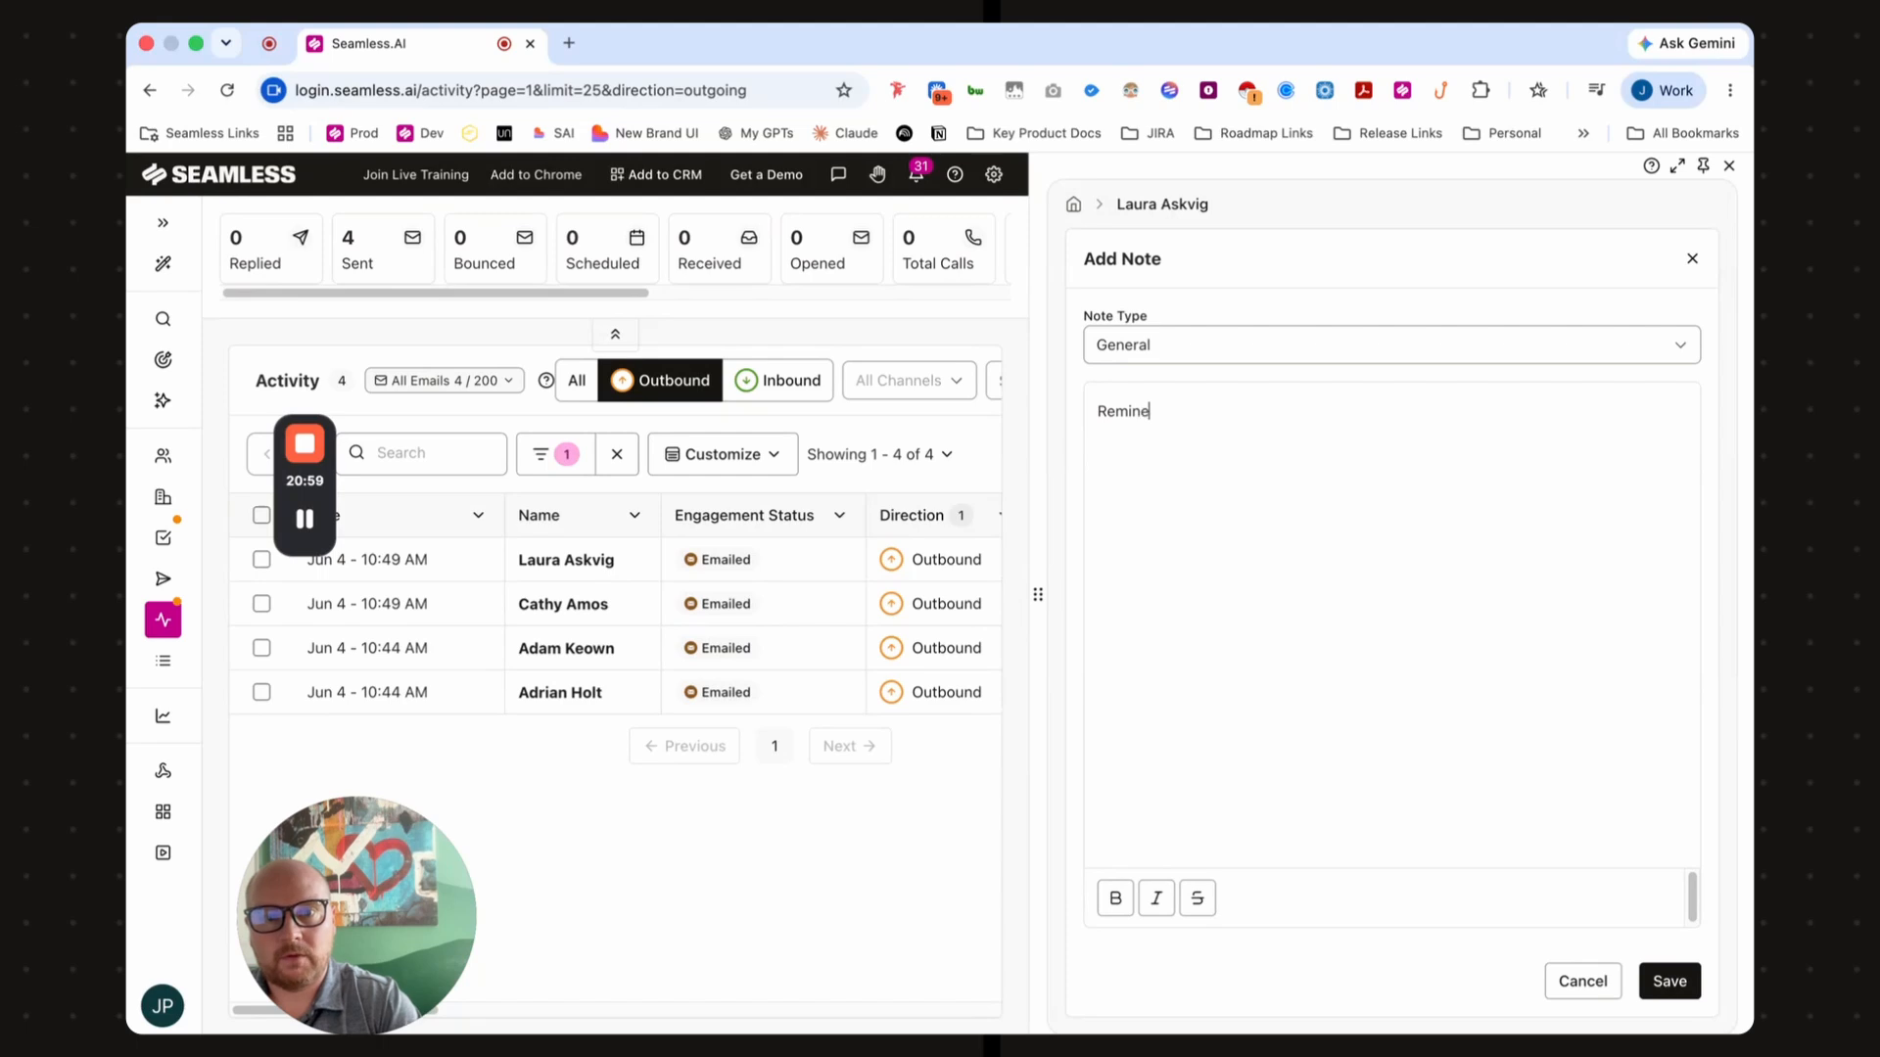
{"action": "type", "text": "der to a"}
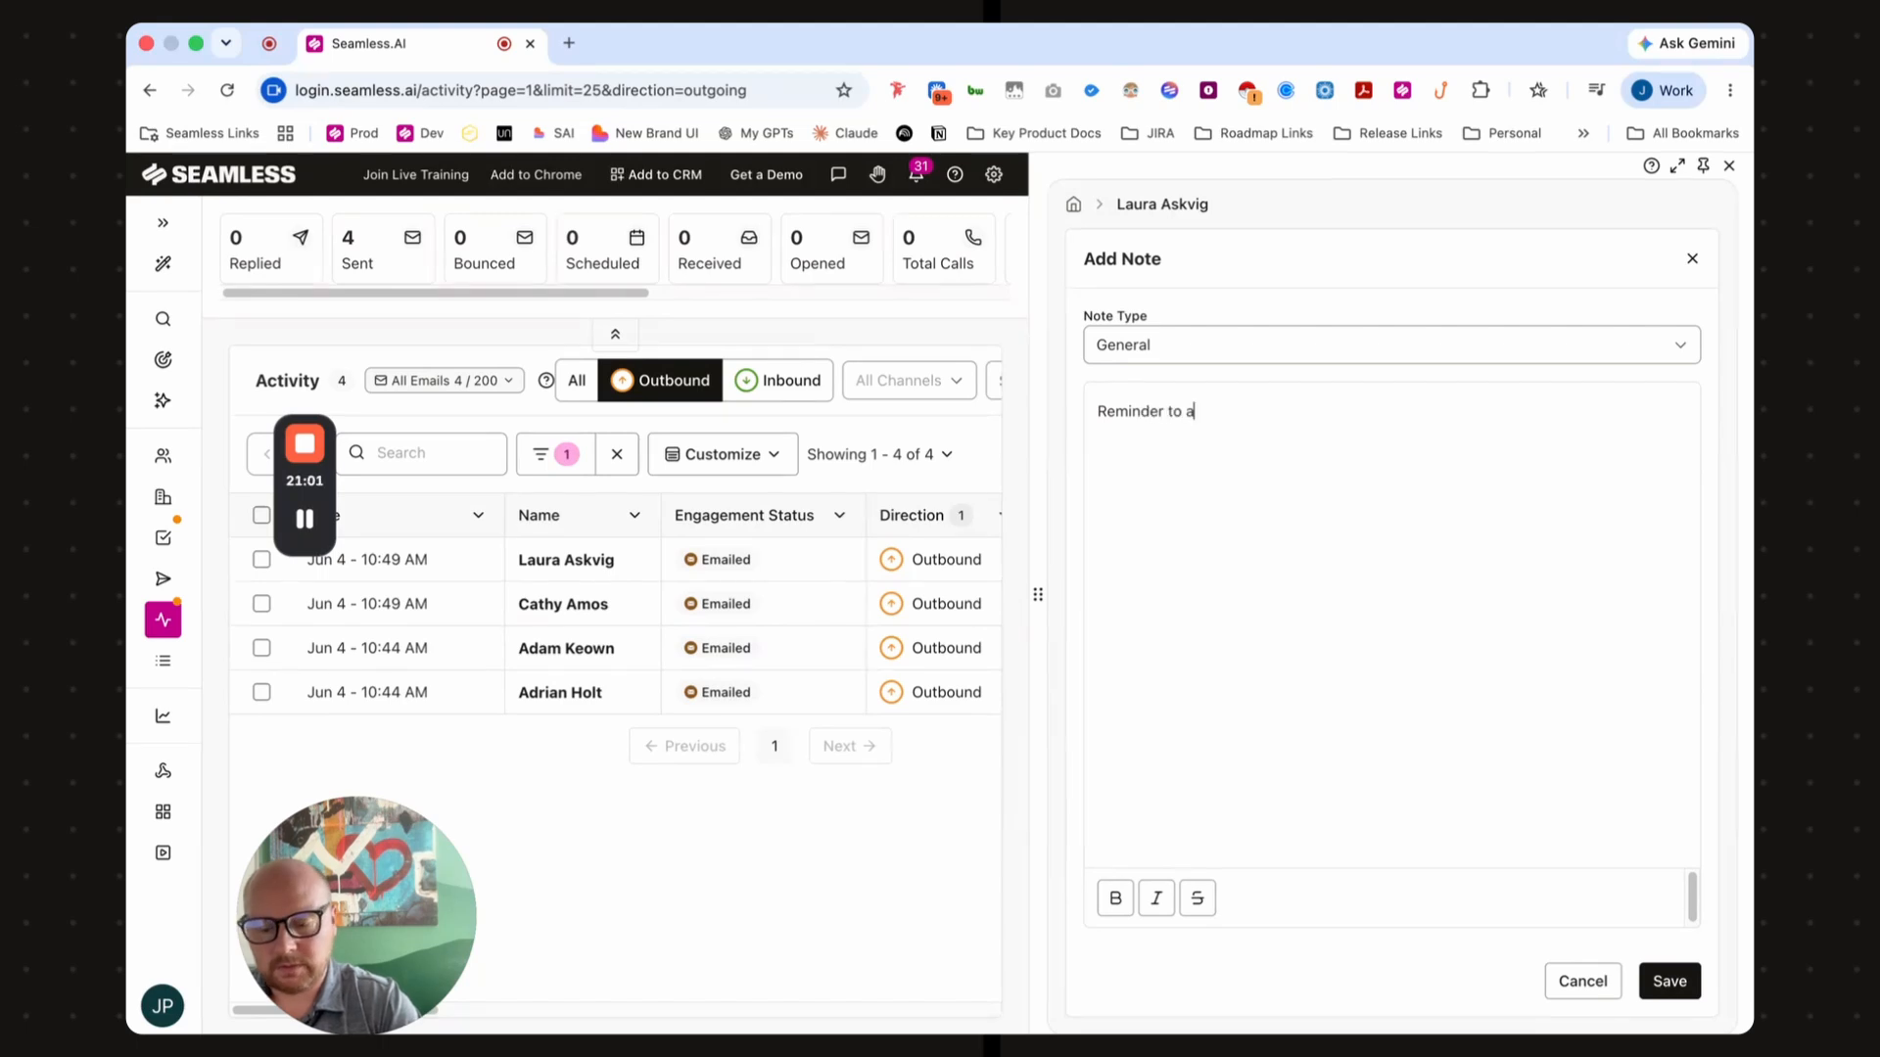
{"action": "type", "text": "sk Laur"}
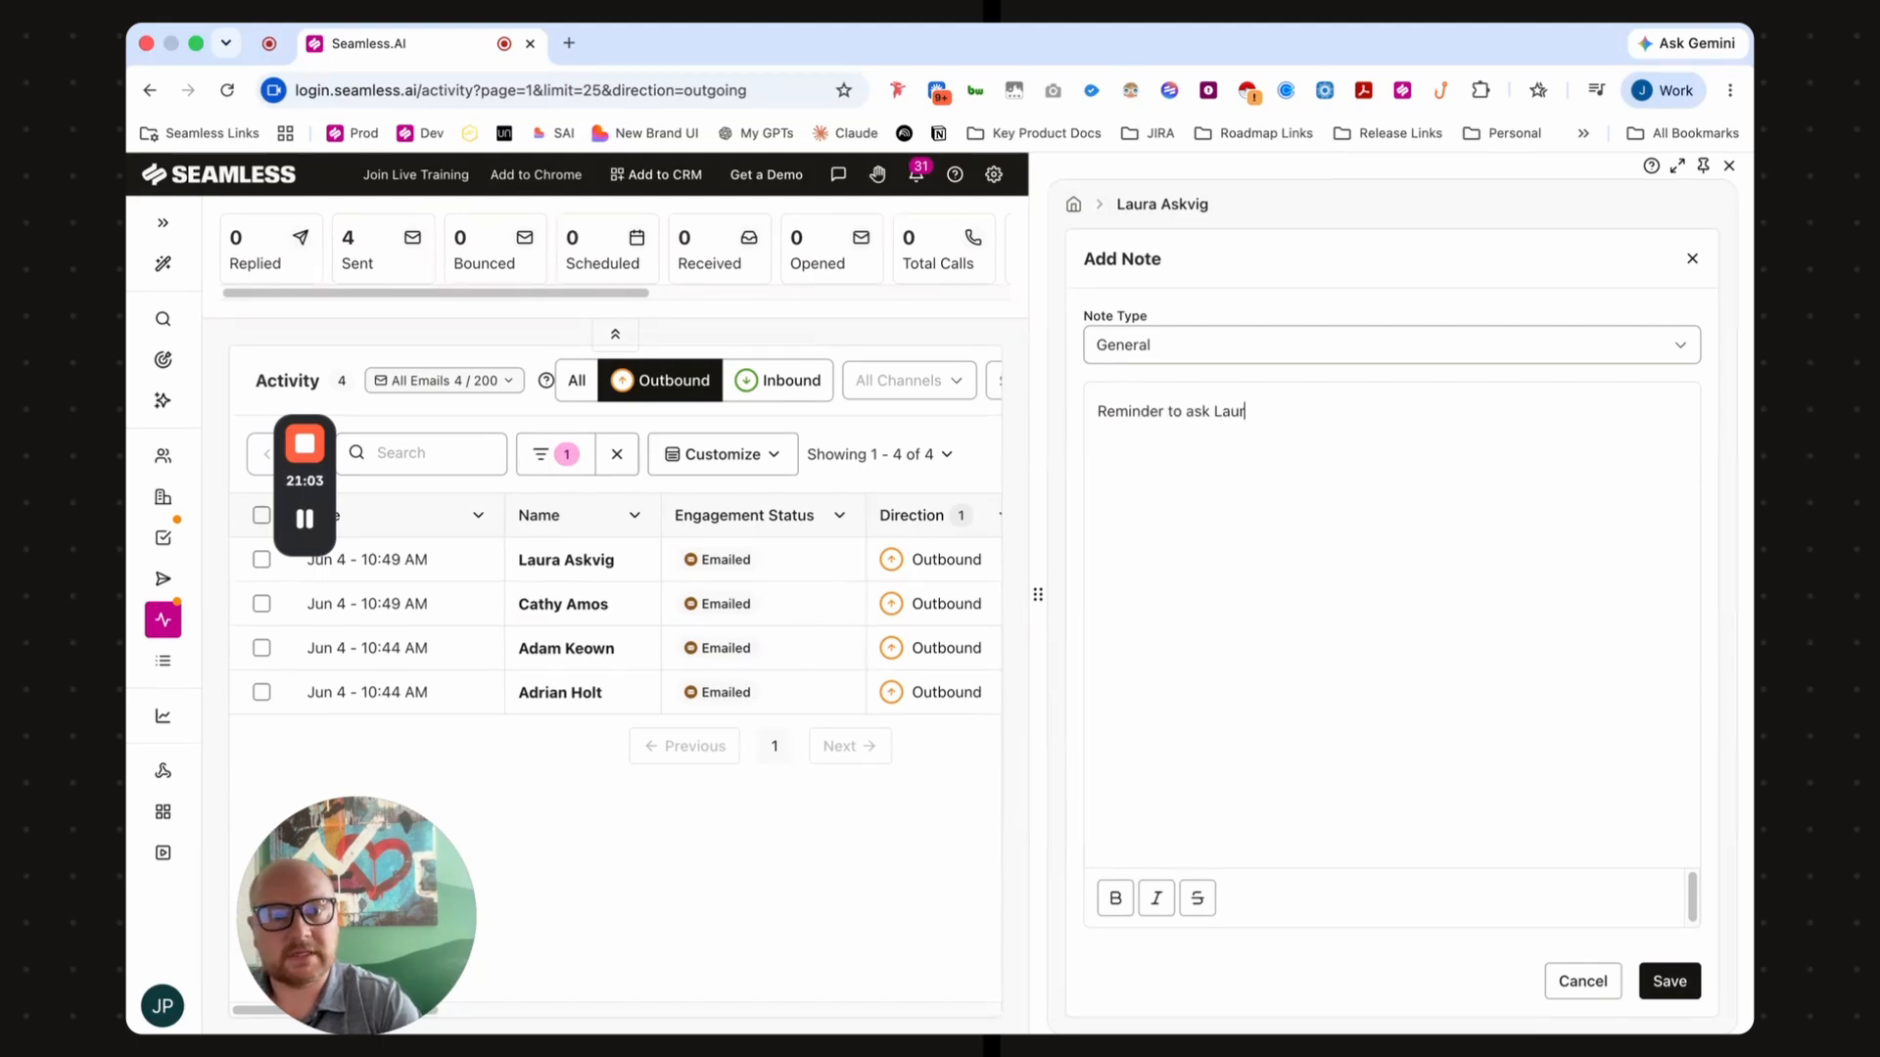
{"action": "type", "text": "a about er "}
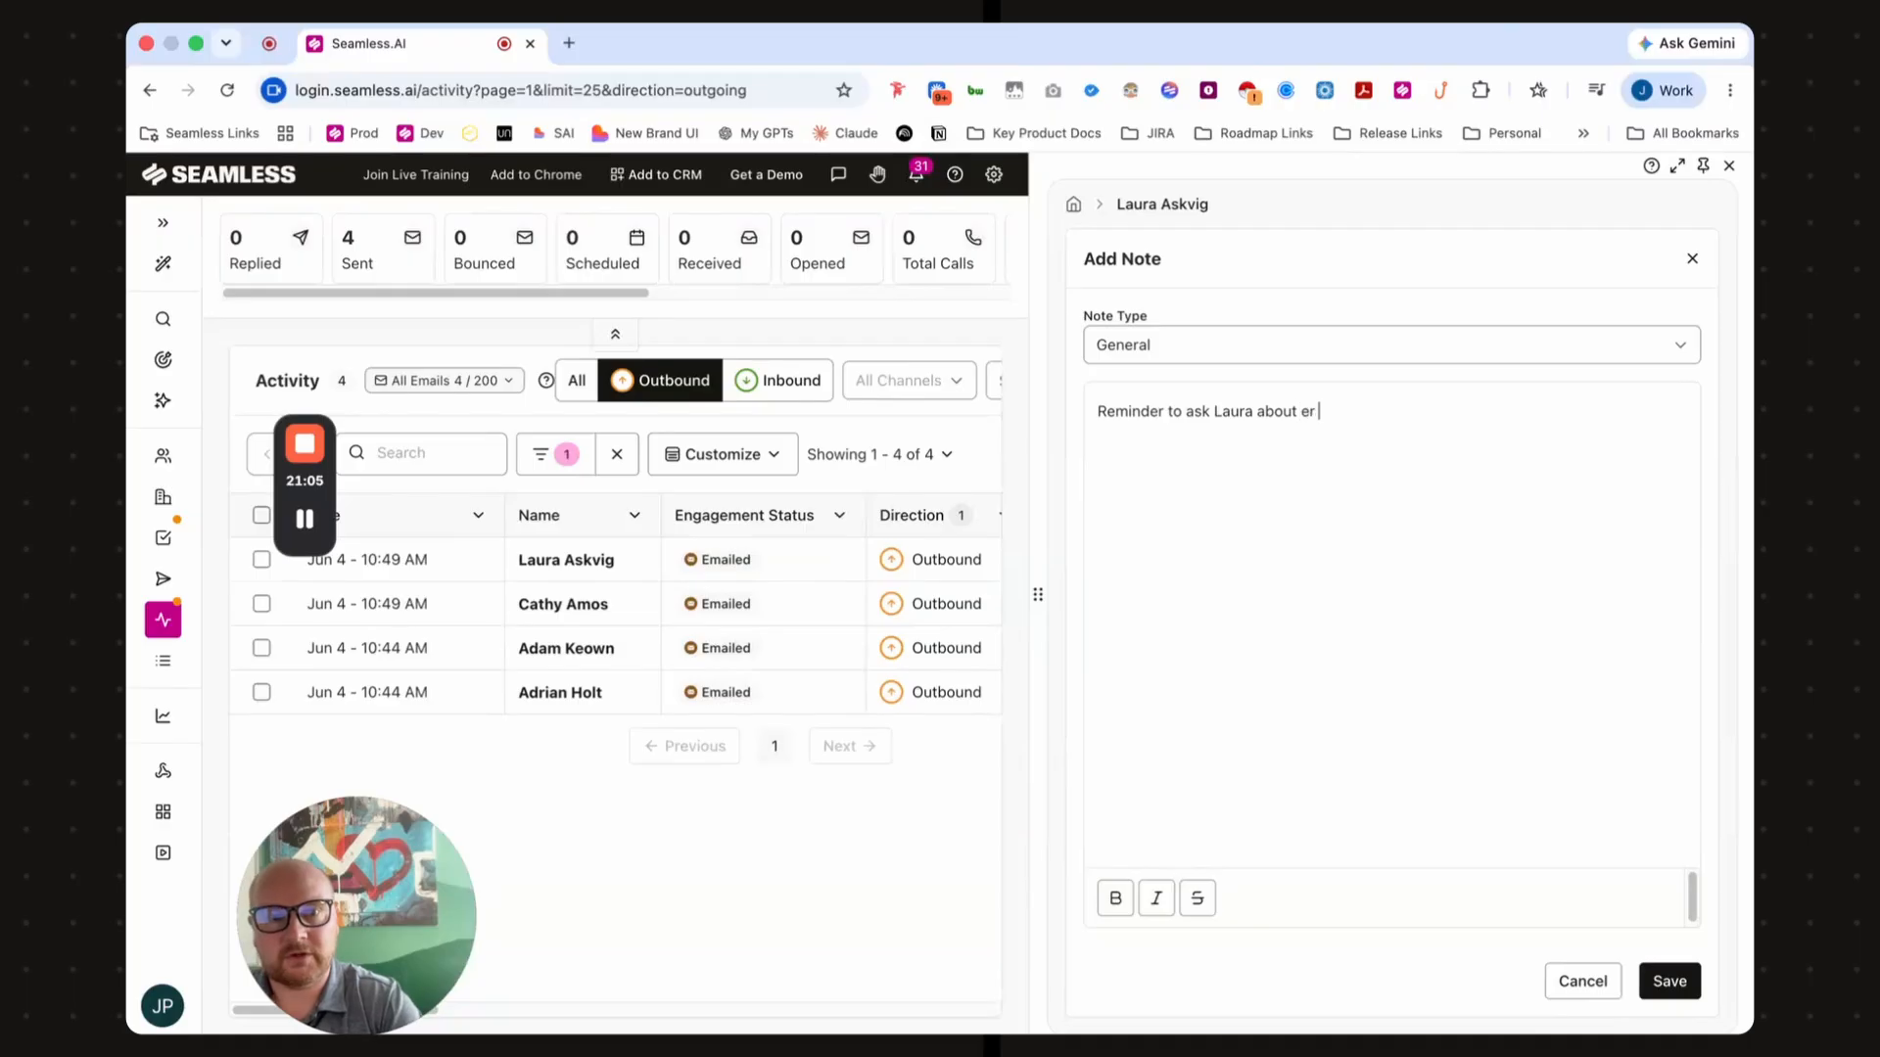
{"action": "key", "text": "BackSpace"}
{"action": "key", "text": "BackSpace"}
{"action": "key", "text": "BackSpace"}
{"action": "type", "text": "her "}
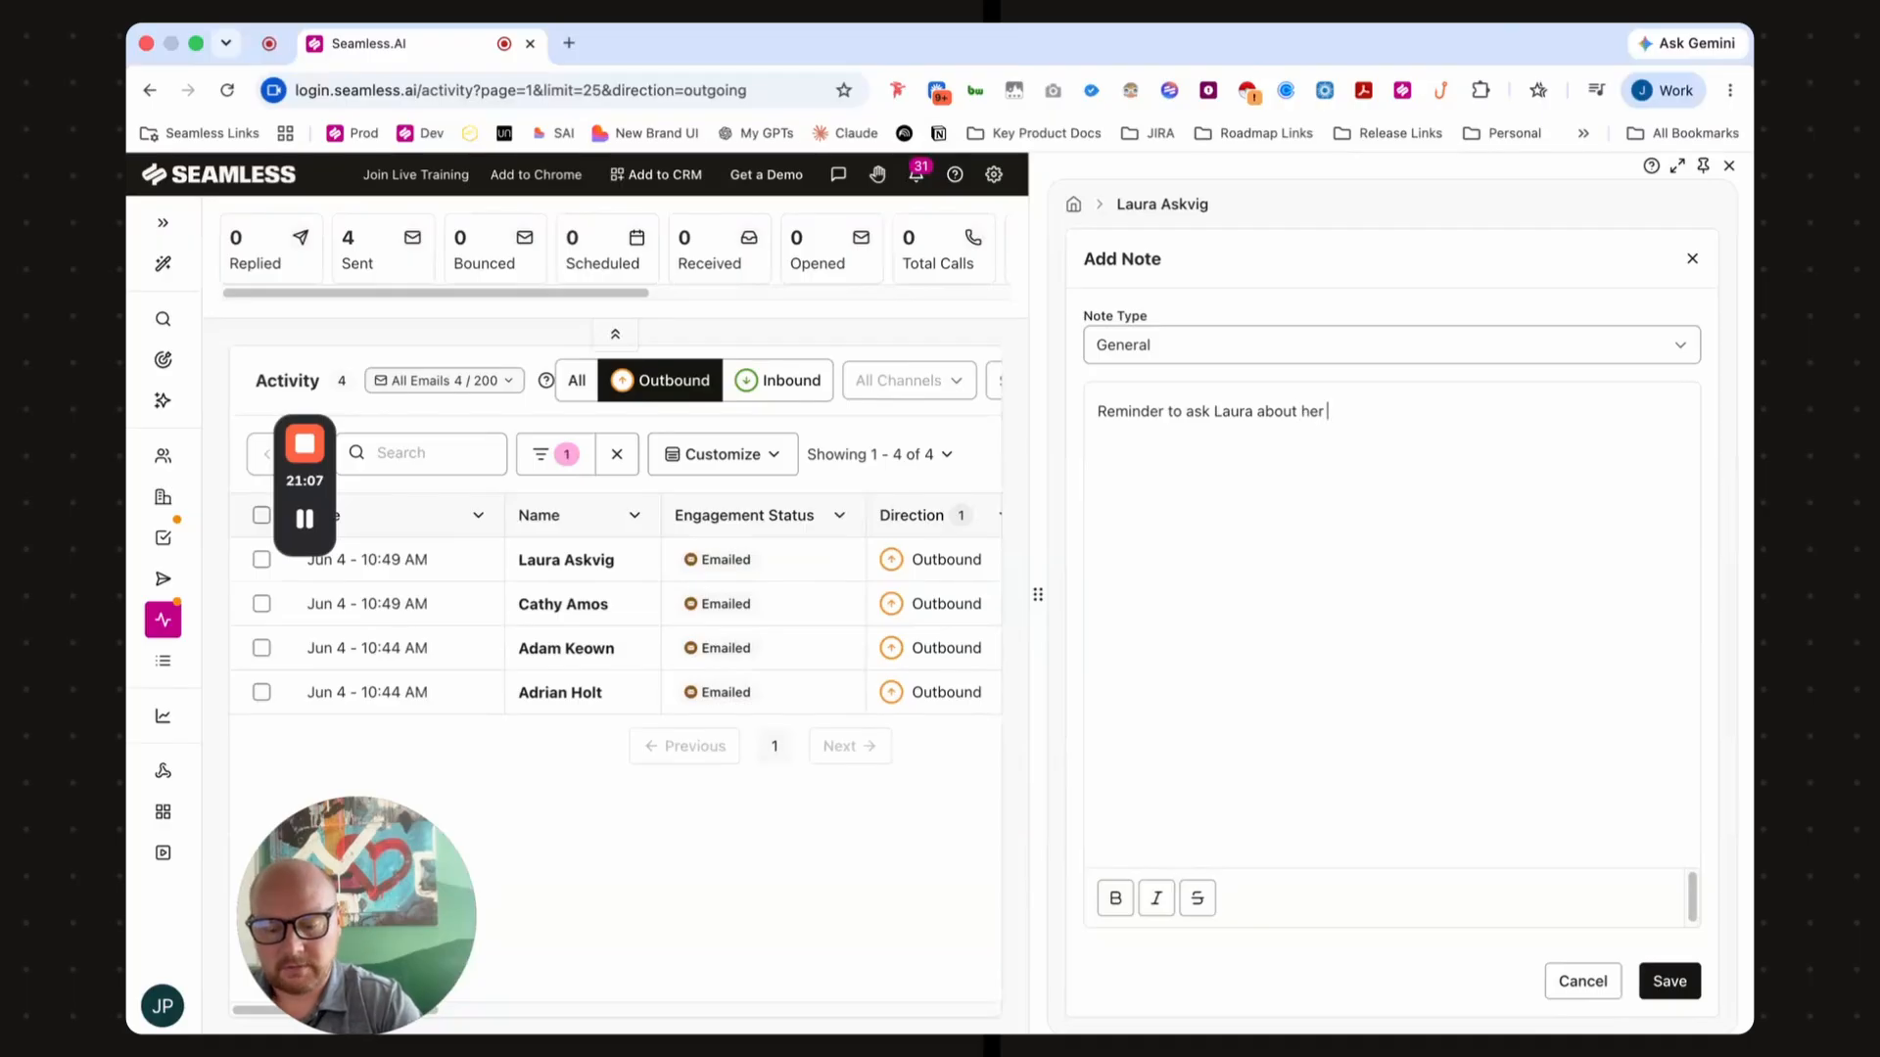
{"action": "type", "text": "son"}
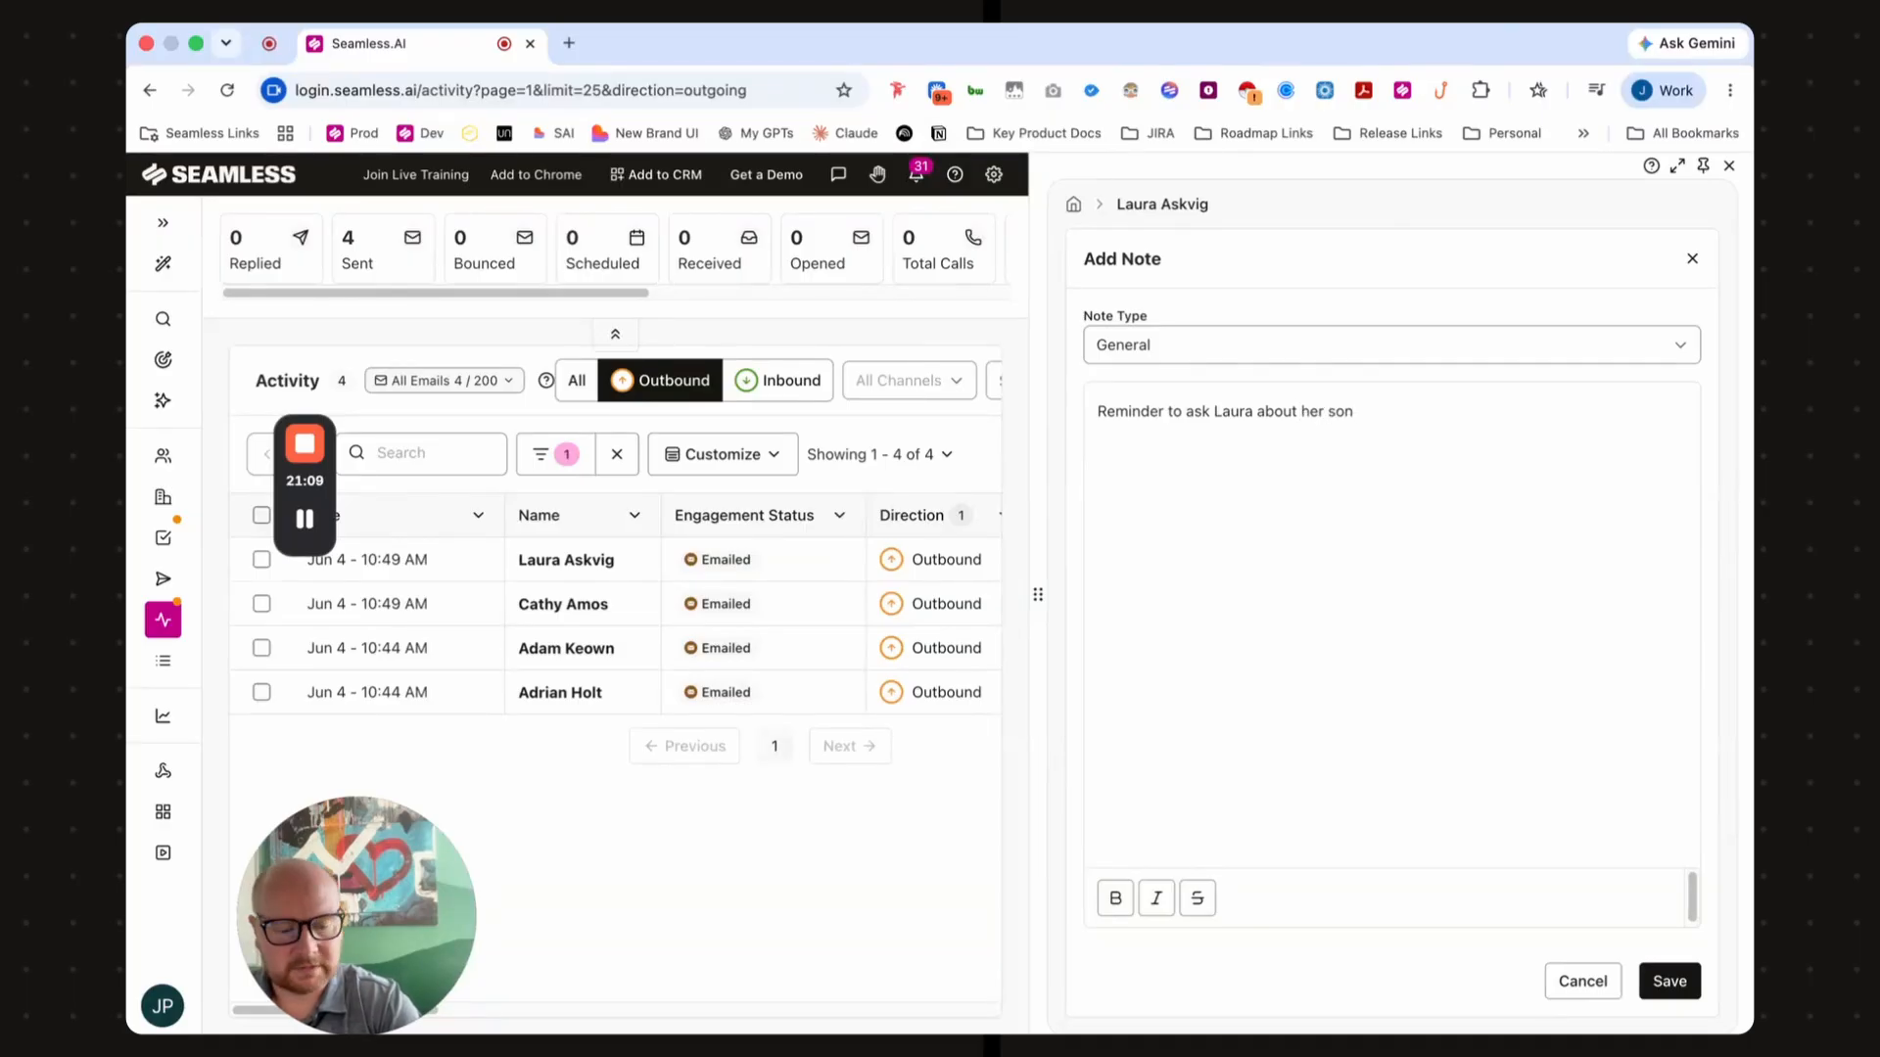
{"action": "type", "text": "'s base"}
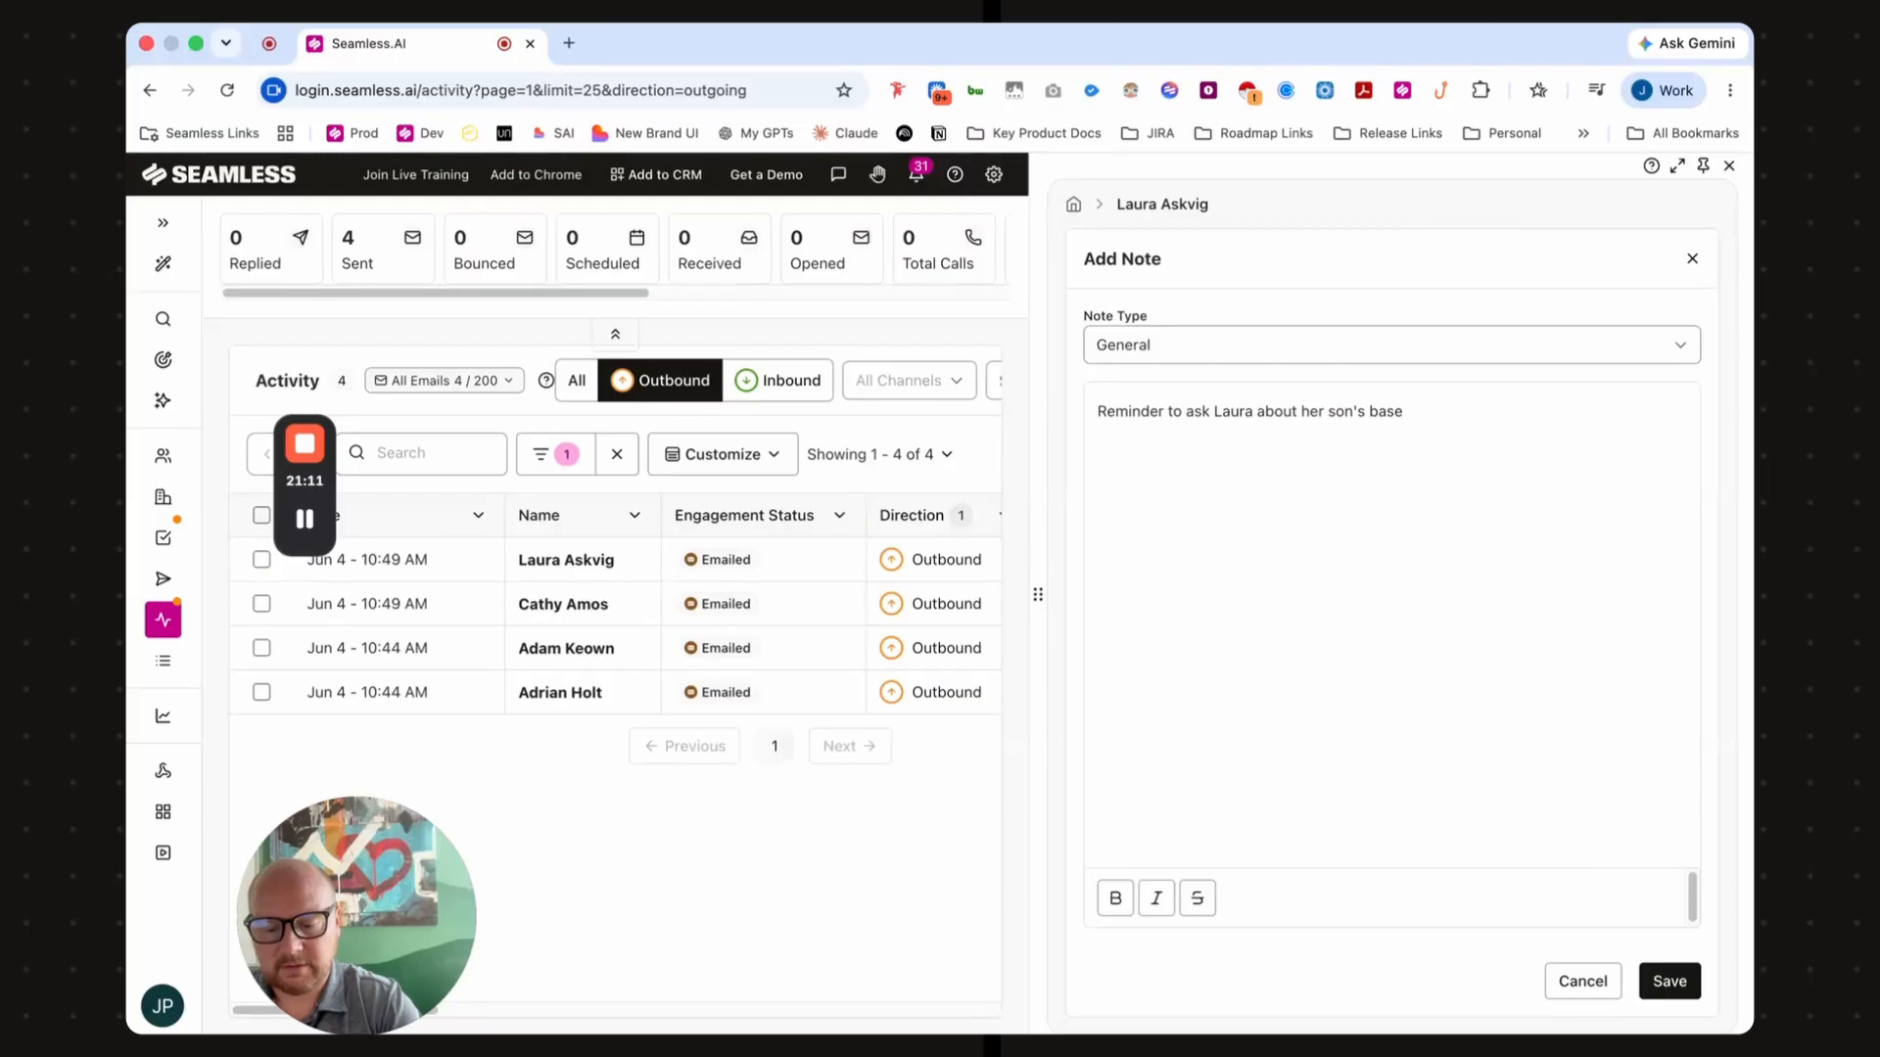
{"action": "type", "text": "=ketball "}
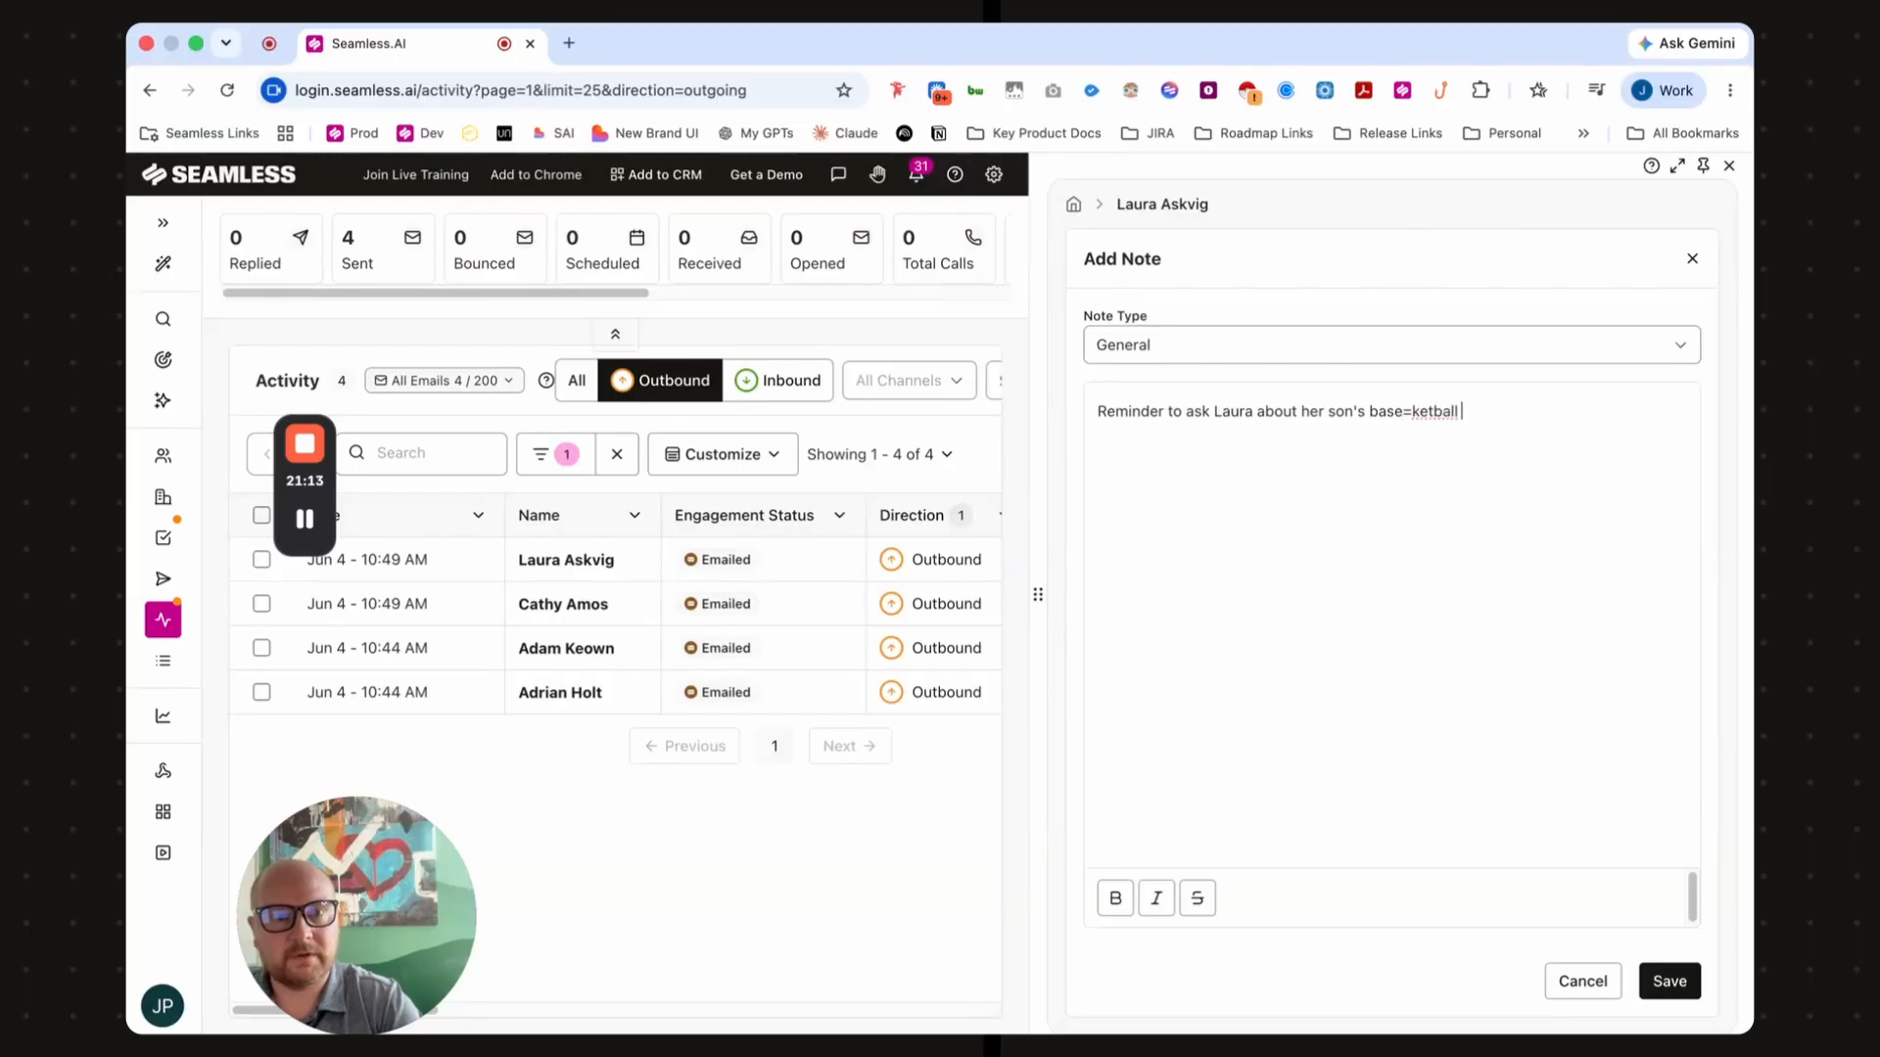
{"action": "type", "text": "gagme"}
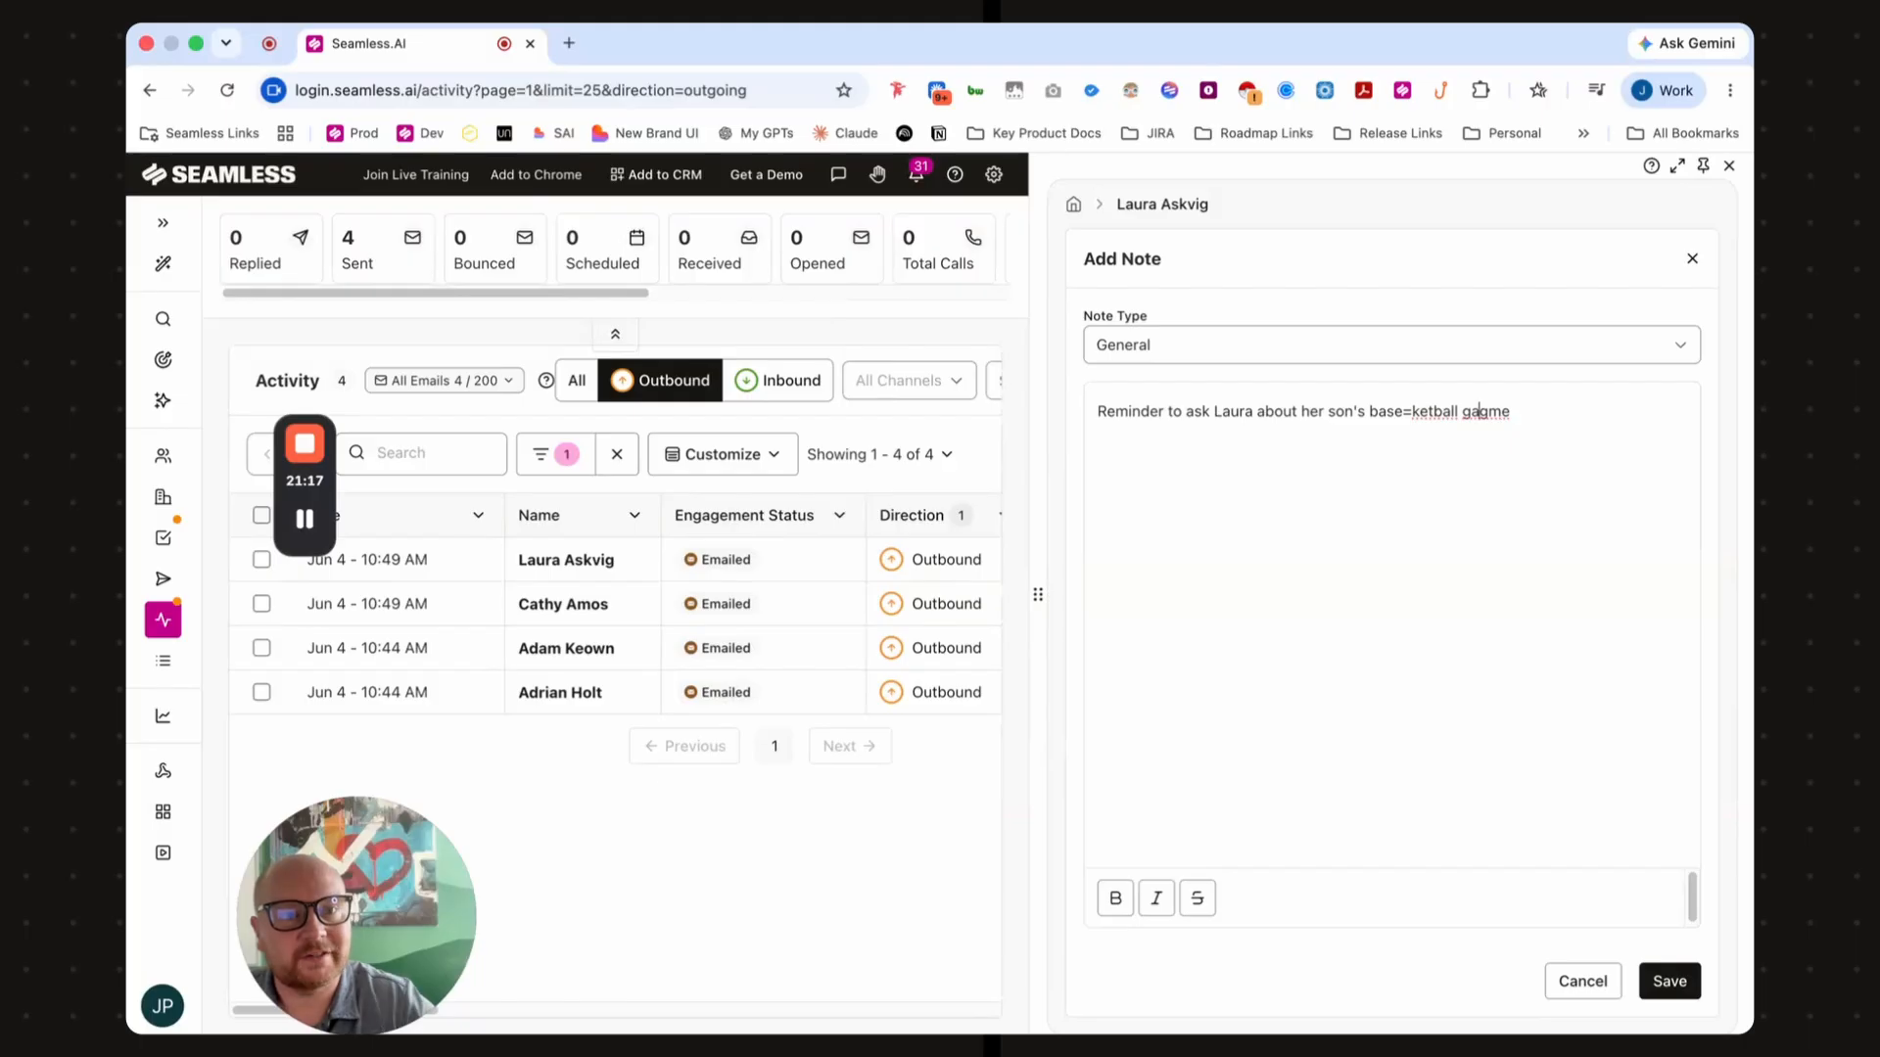
{"action": "key", "text": "BackSpace"}
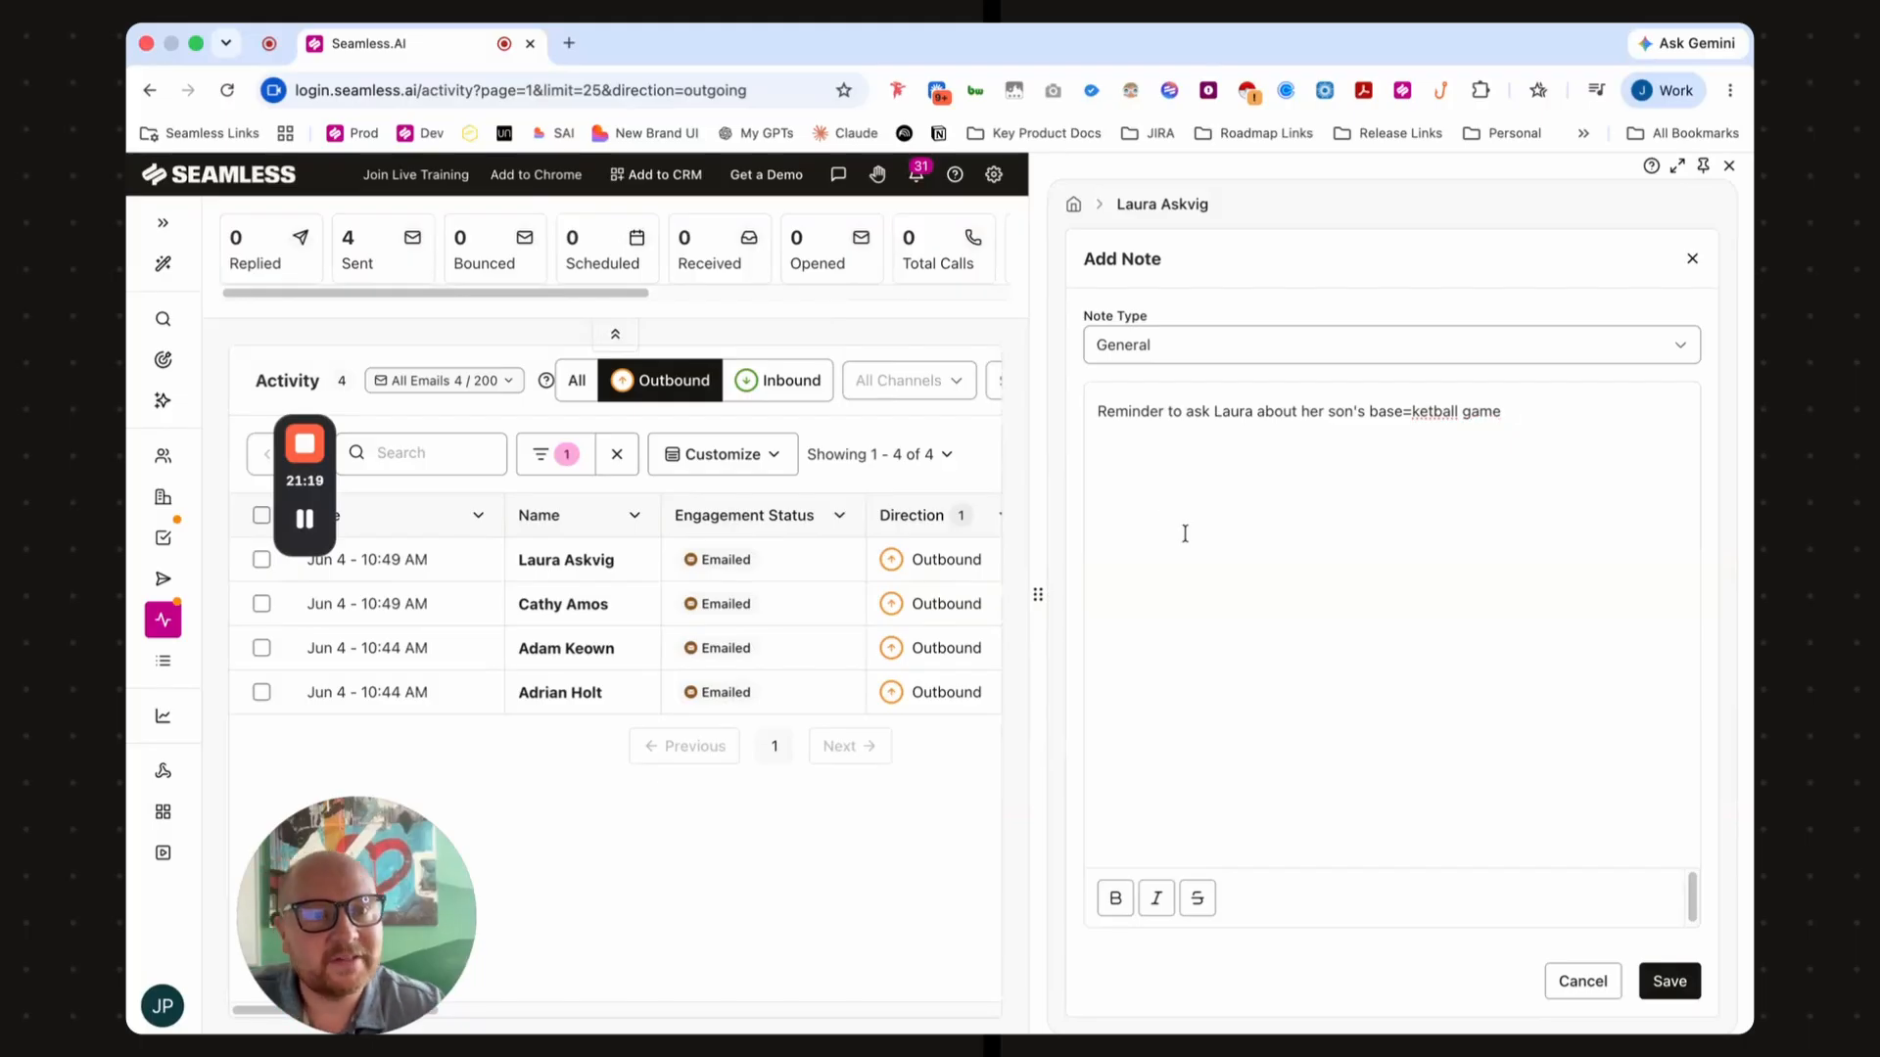
{"action": "left_click", "coordinate": [1410, 411]}
{"action": "key", "text": "BackSpace"}
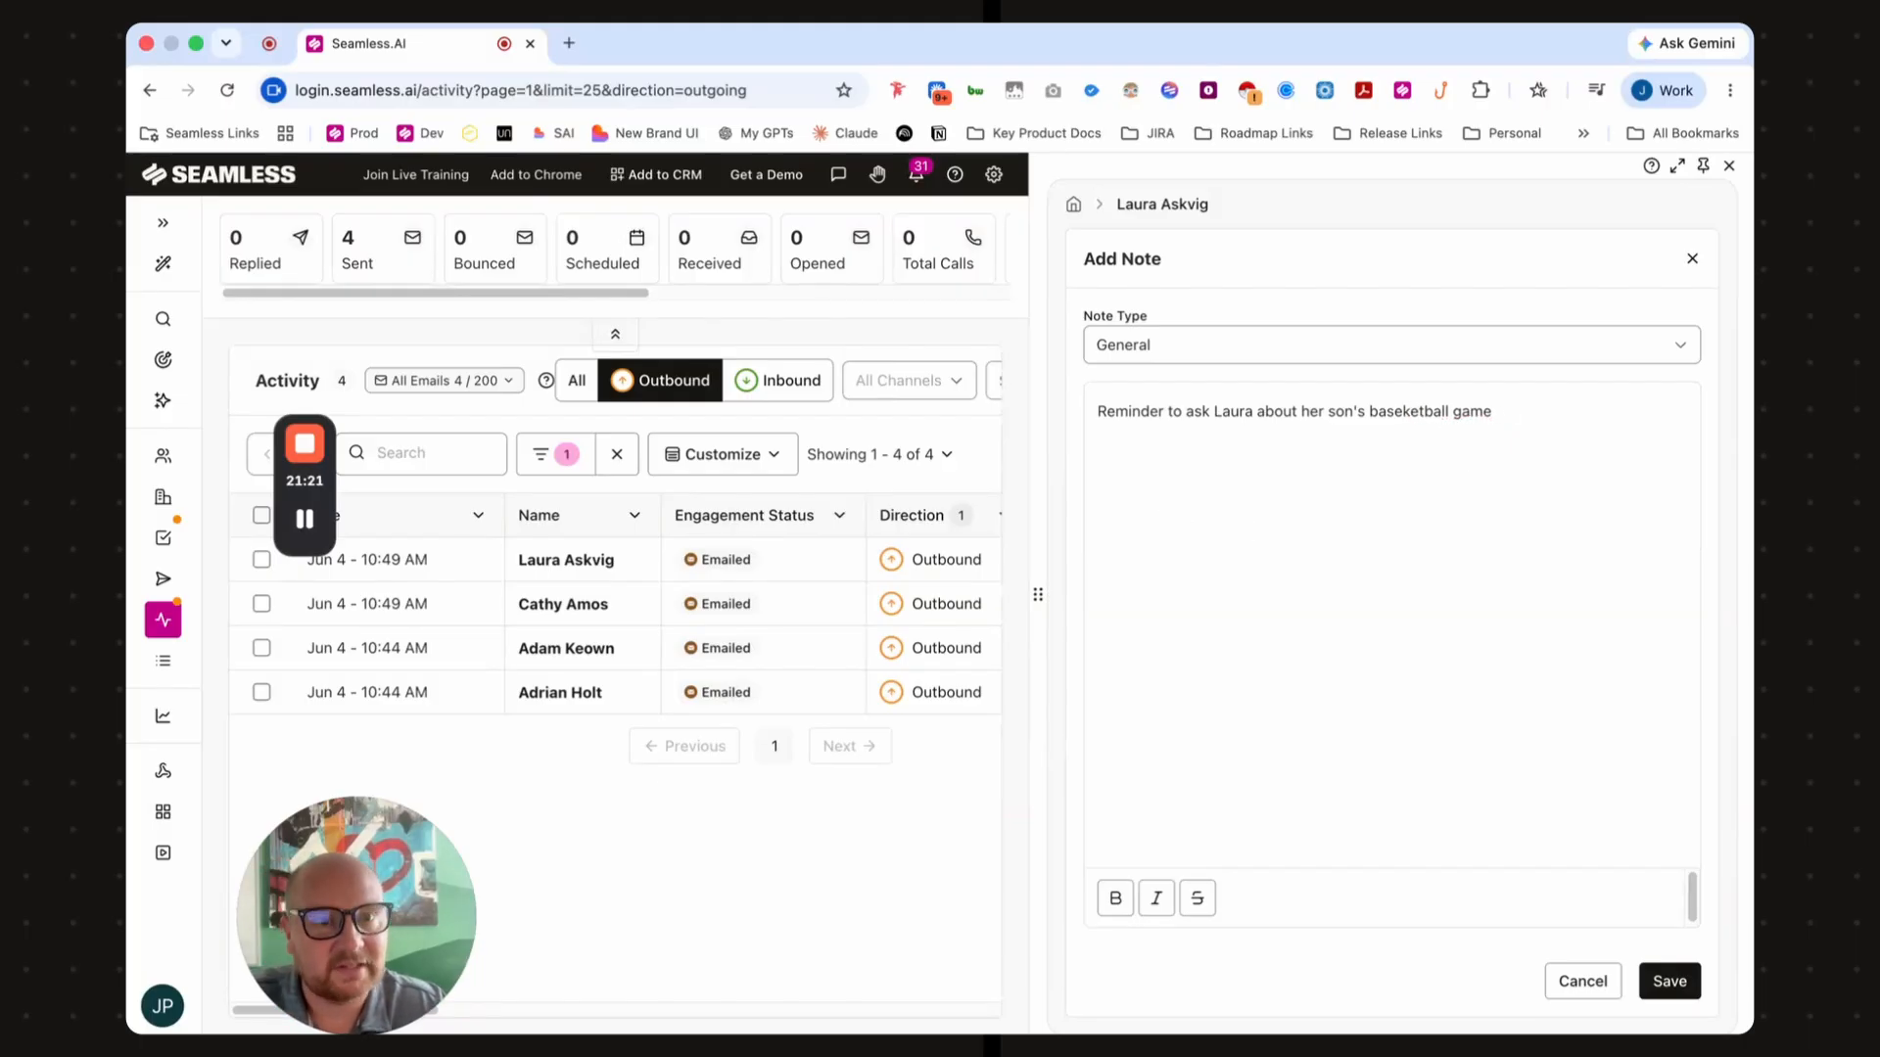
{"action": "key", "text": "BackSpace"}
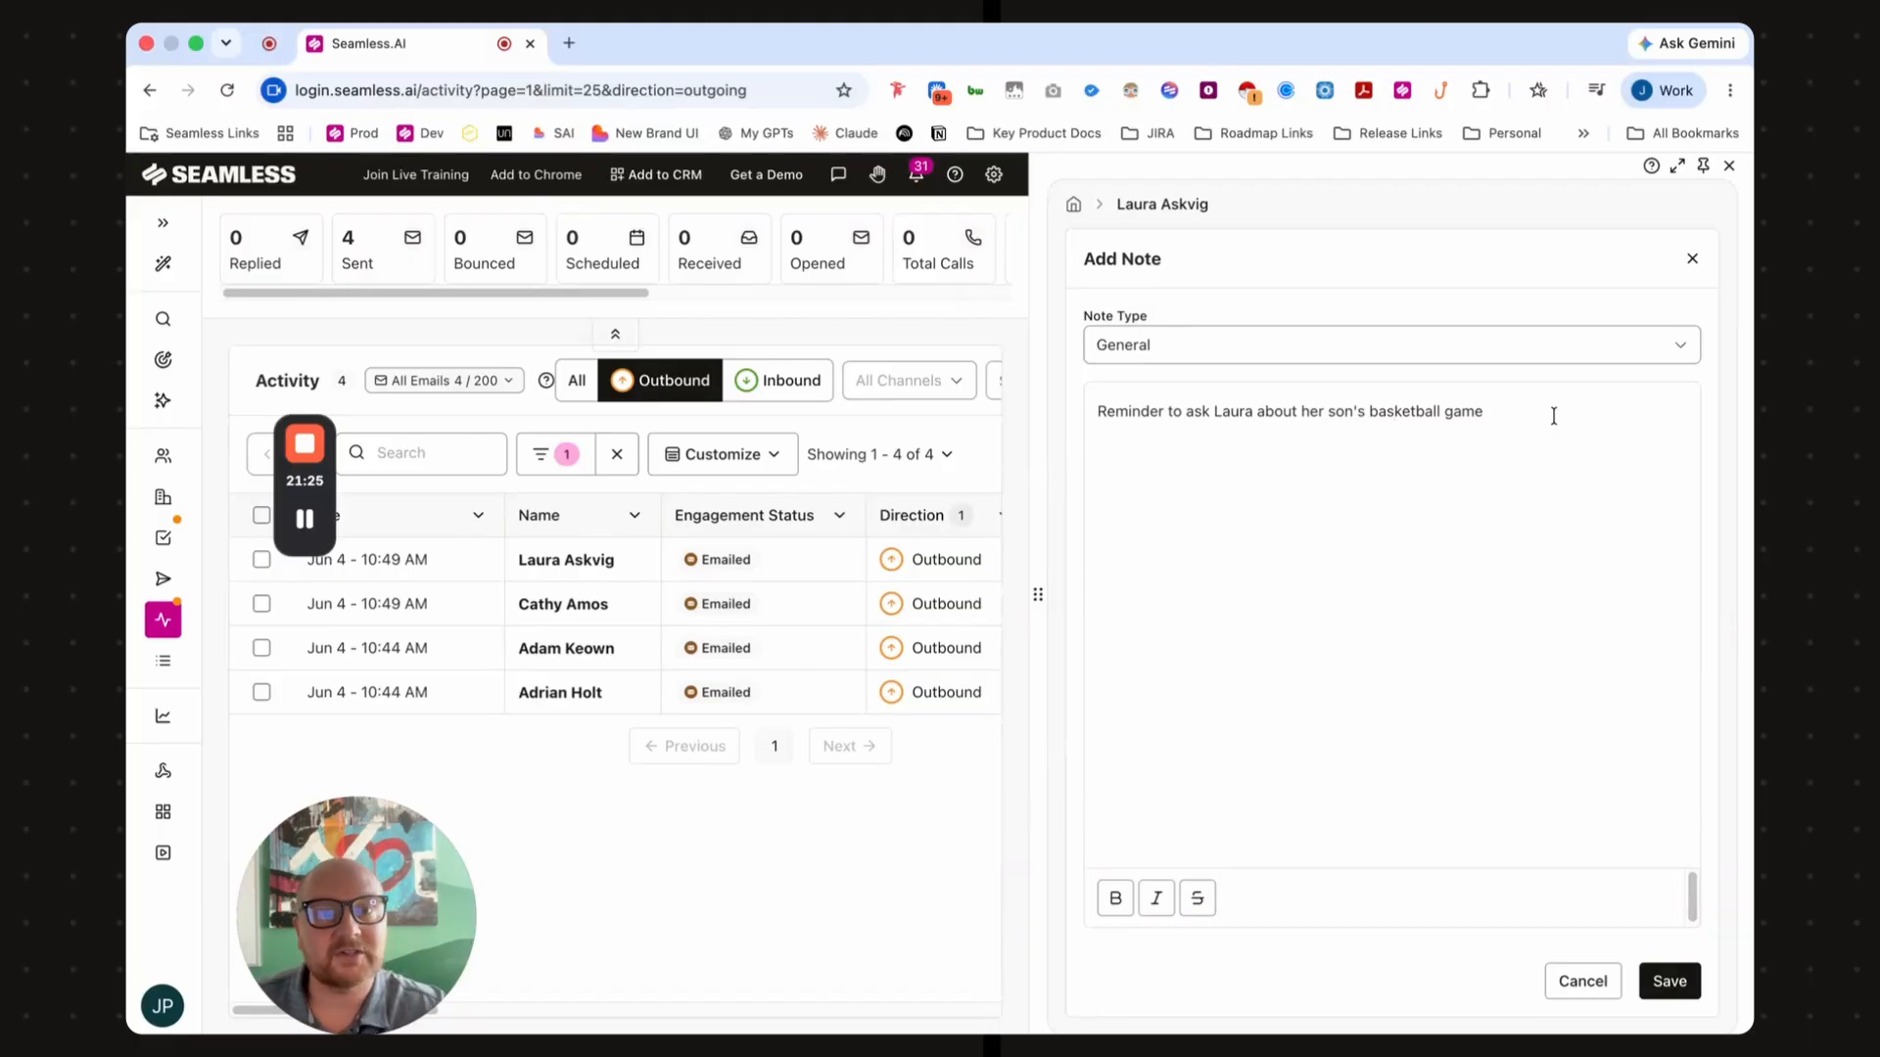
{"action": "left_click", "coordinate": [1673, 981]}
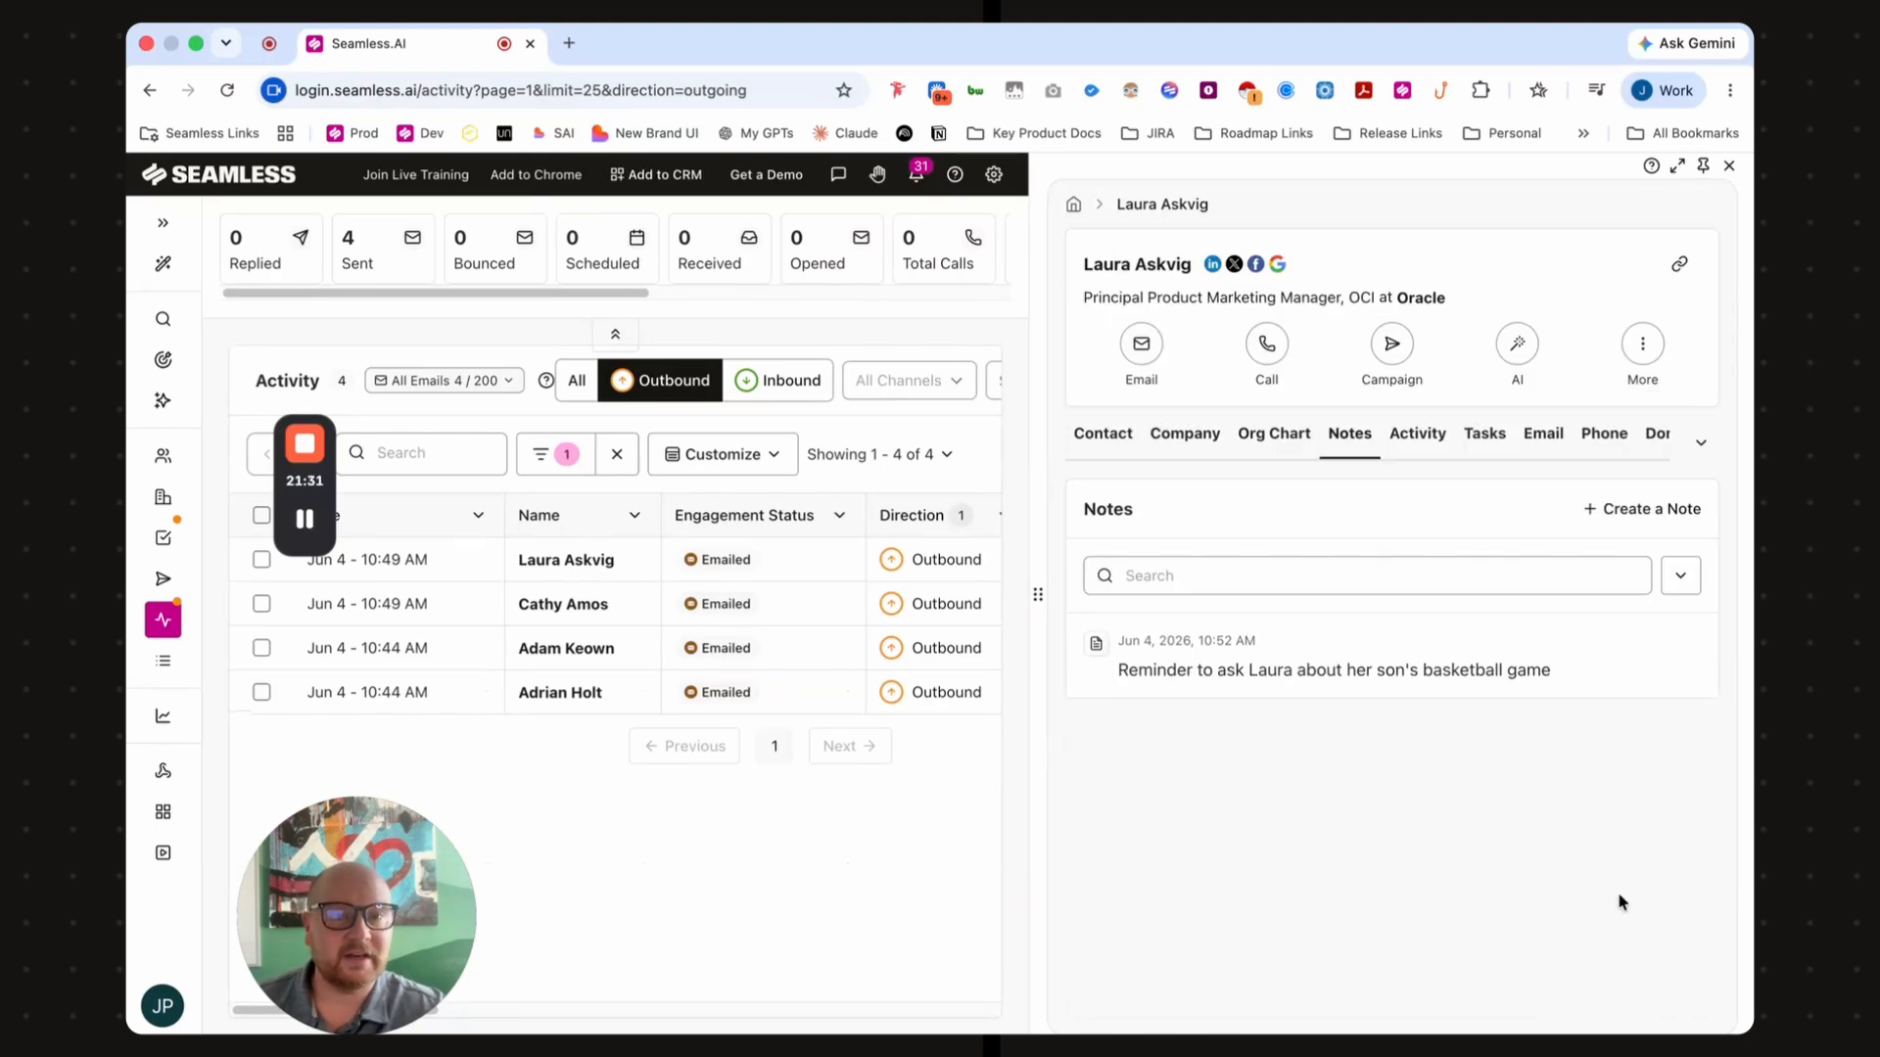
- Look over the Oracle contact's tasks and the blank Create Task form, closing the form without saving a task
{"action": "left_click", "coordinate": [1486, 436]}
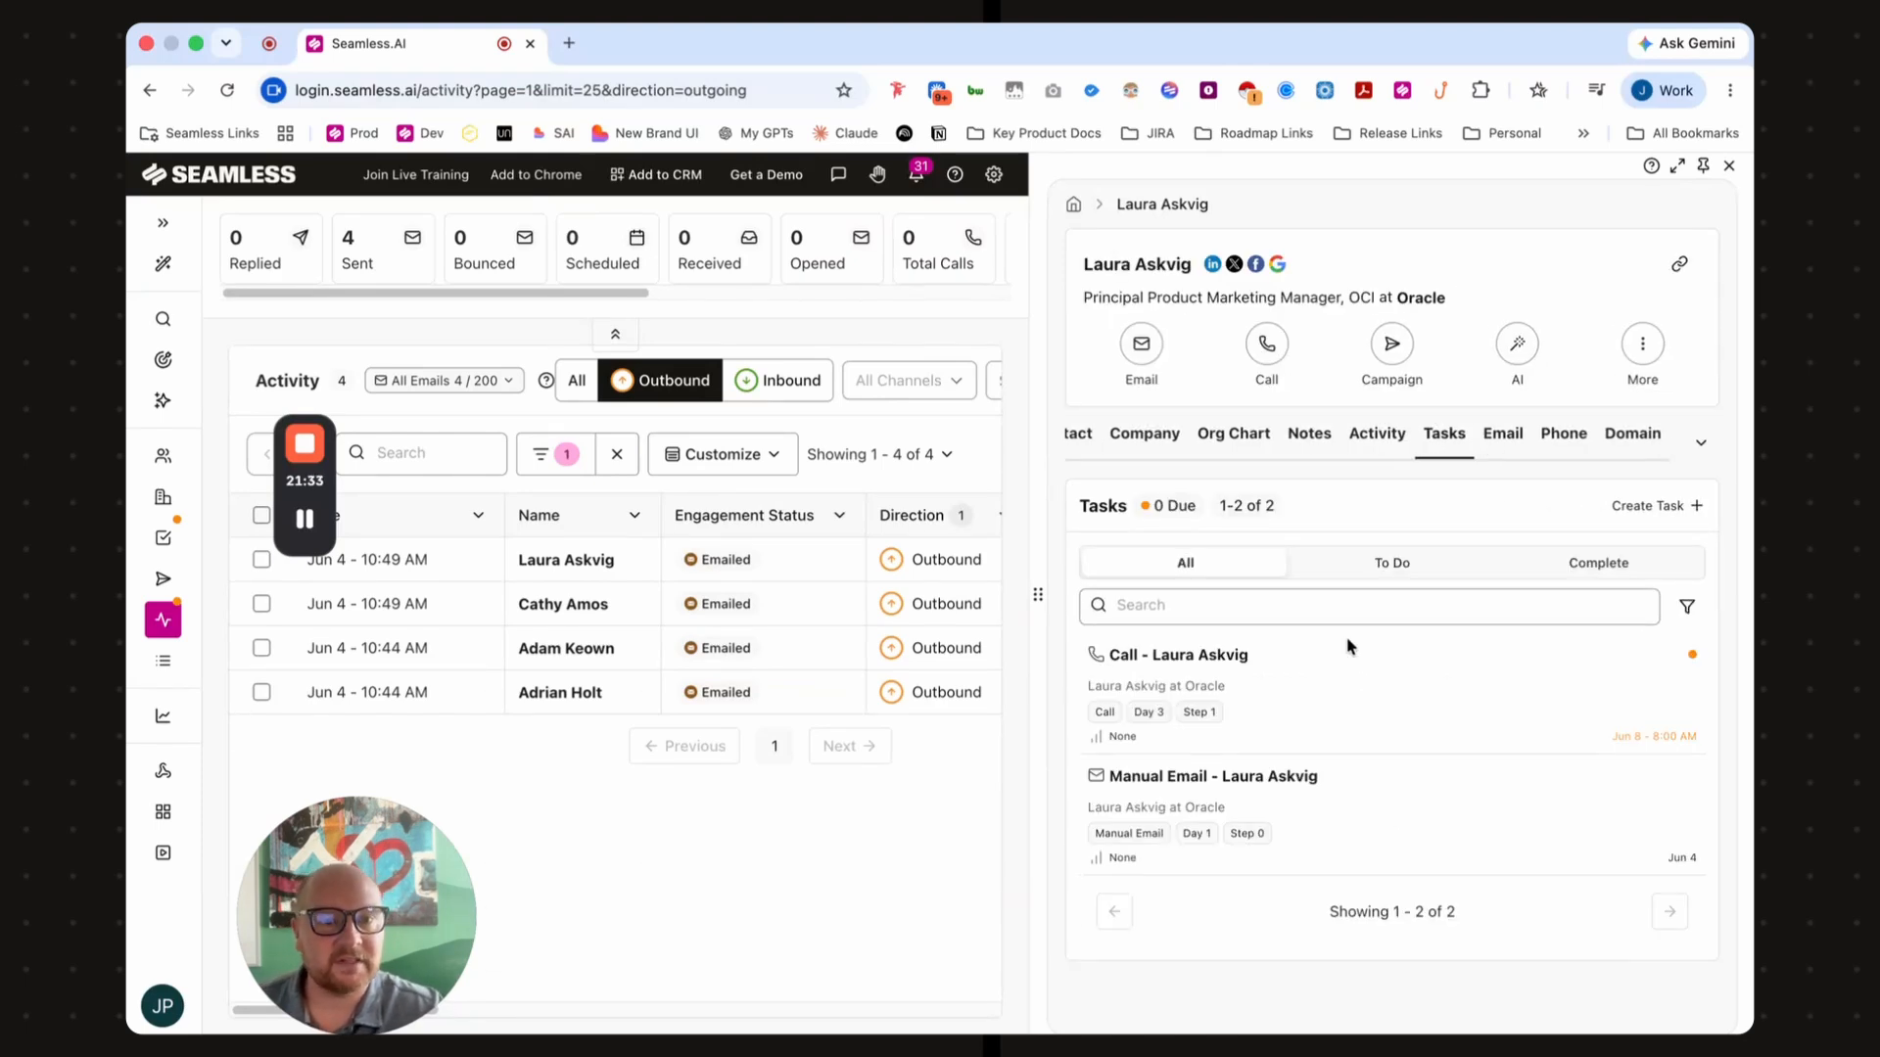
{"action": "left_click", "coordinate": [1657, 506]}
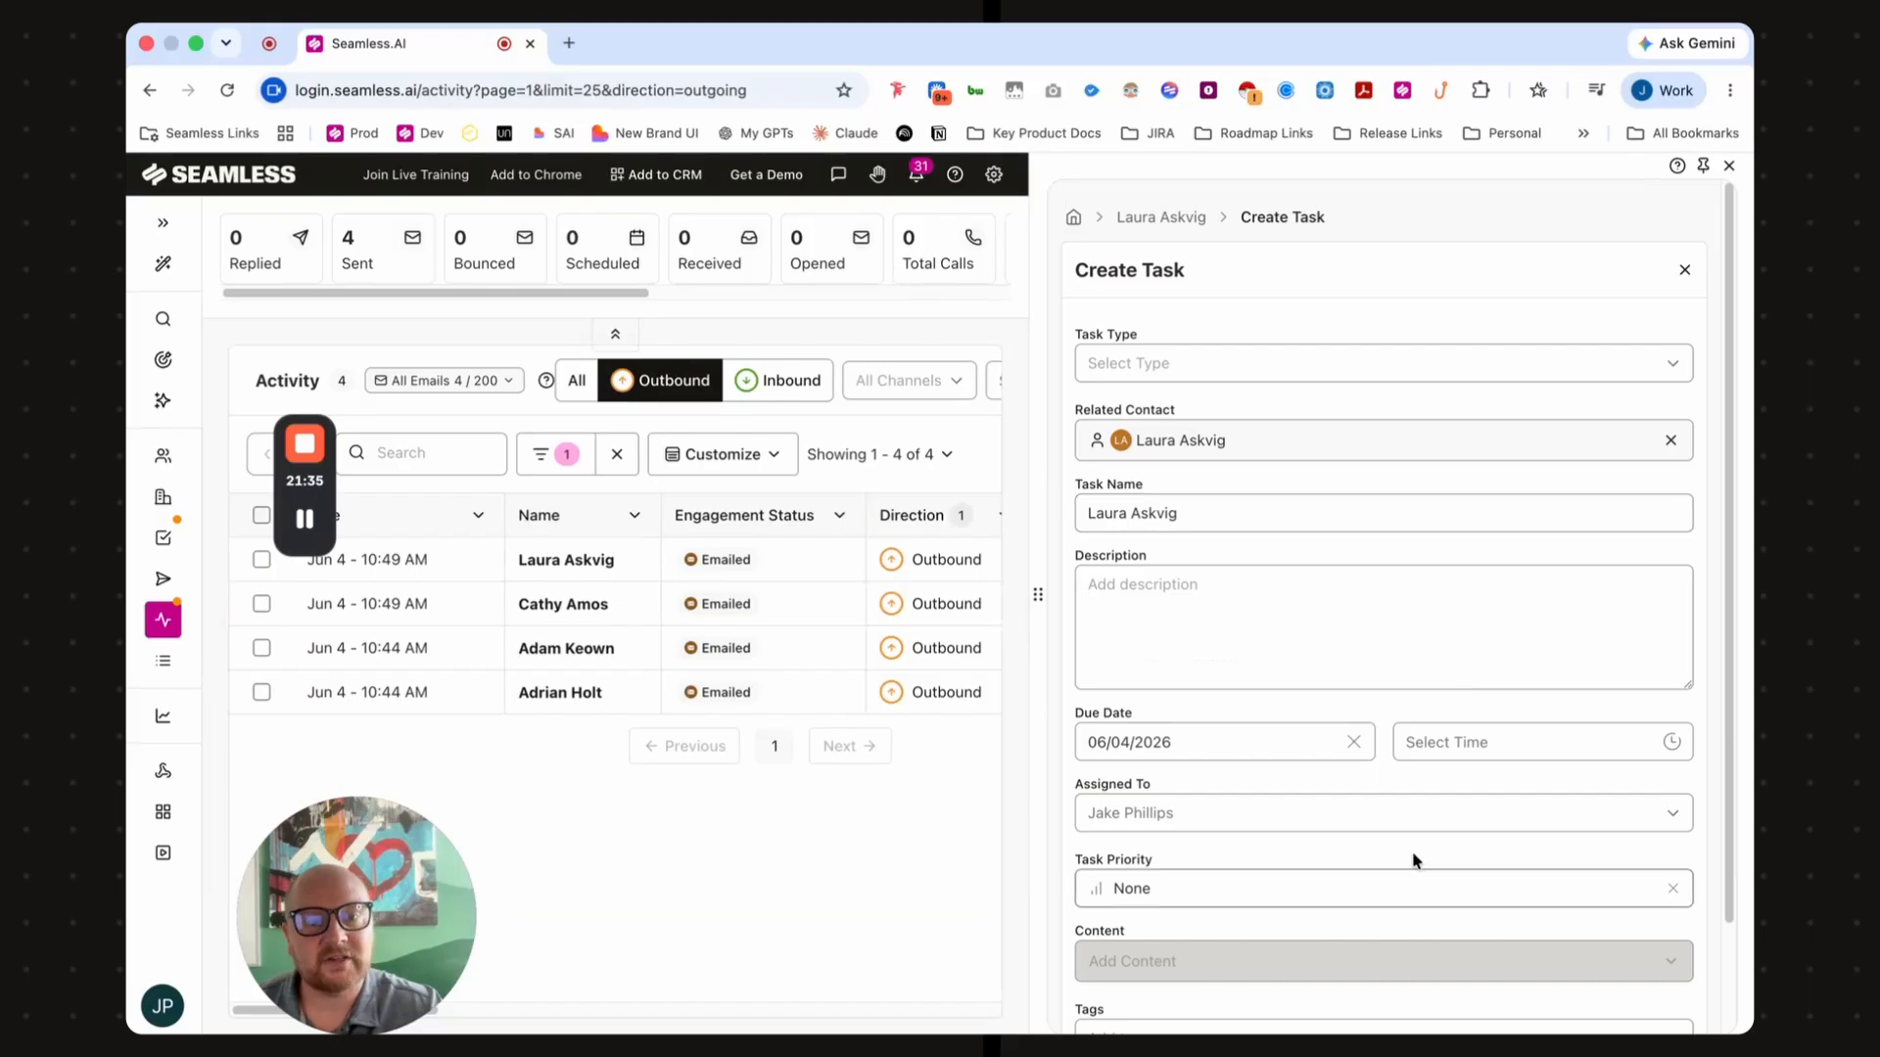
{"action": "scroll", "coordinate": [1424, 587], "scroll_direction": "down", "scroll_amount": 3}
{"action": "scroll", "coordinate": [1423, 592], "scroll_direction": "up", "scroll_amount": 3}
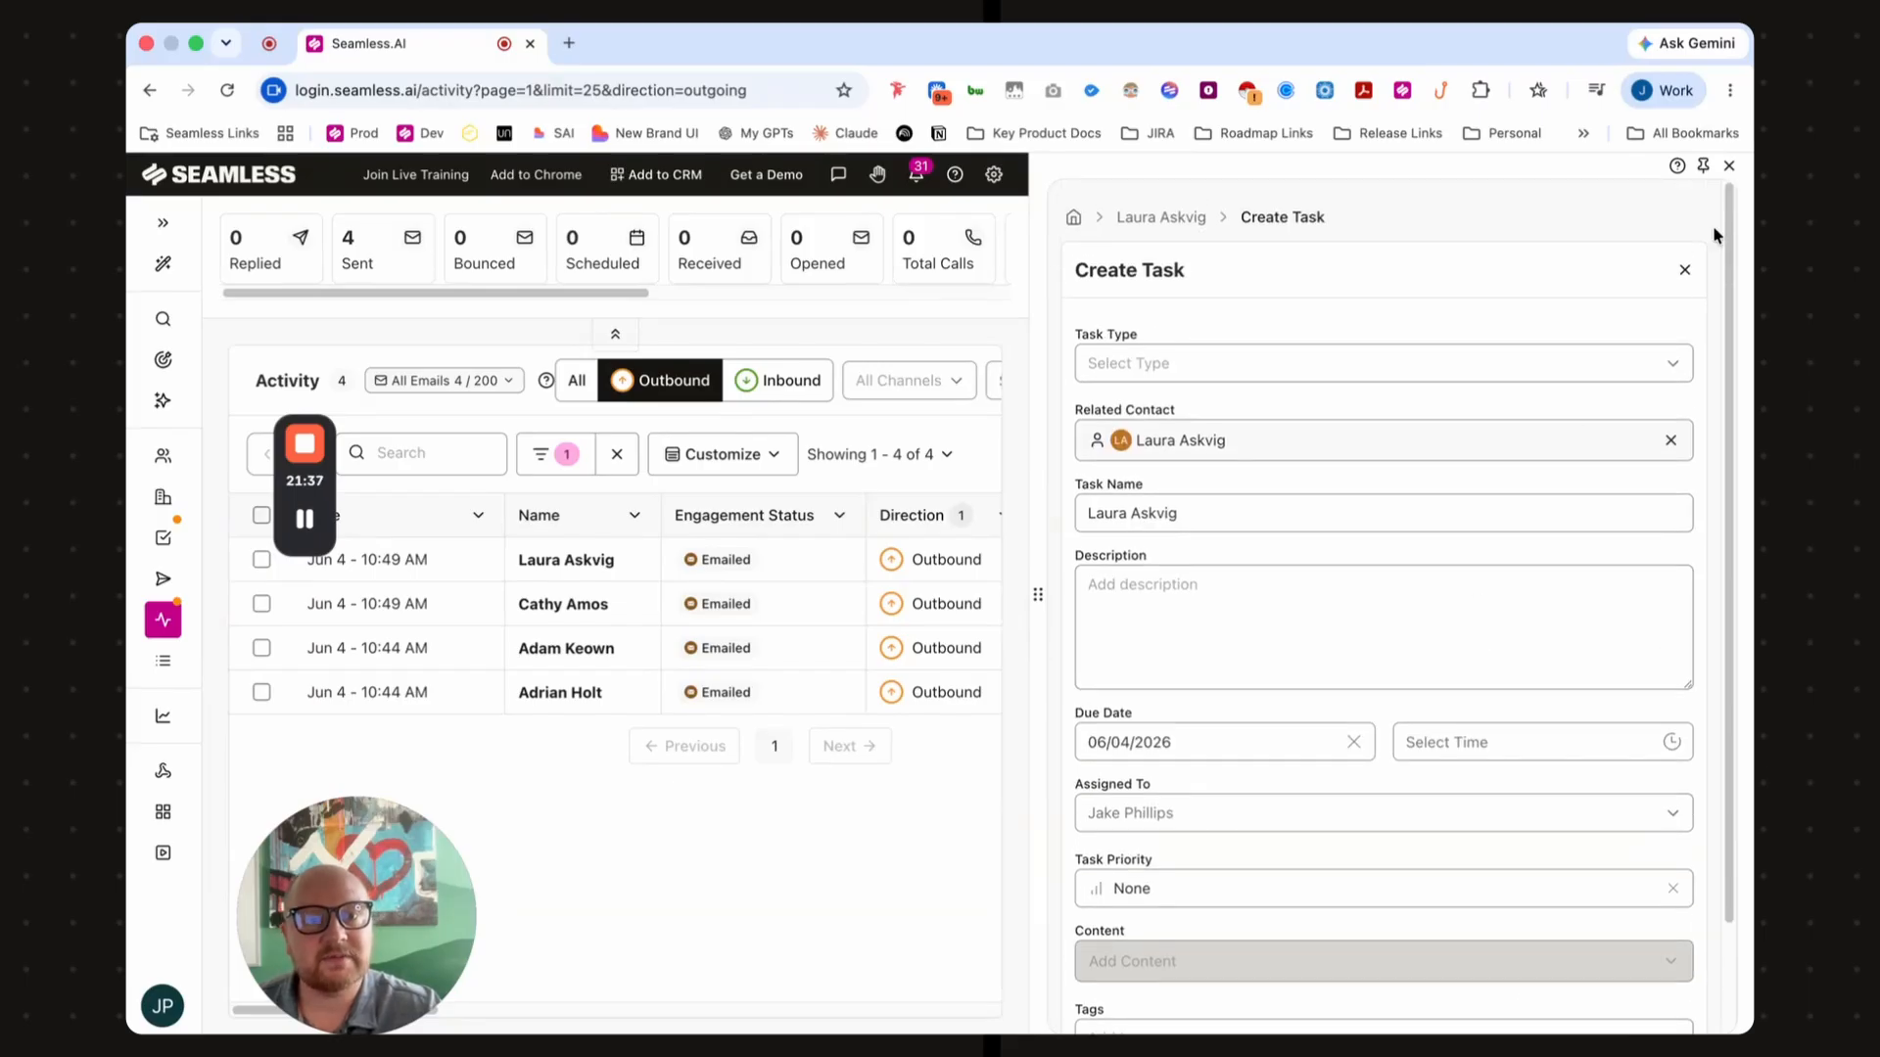
{"action": "left_click", "coordinate": [1684, 271]}
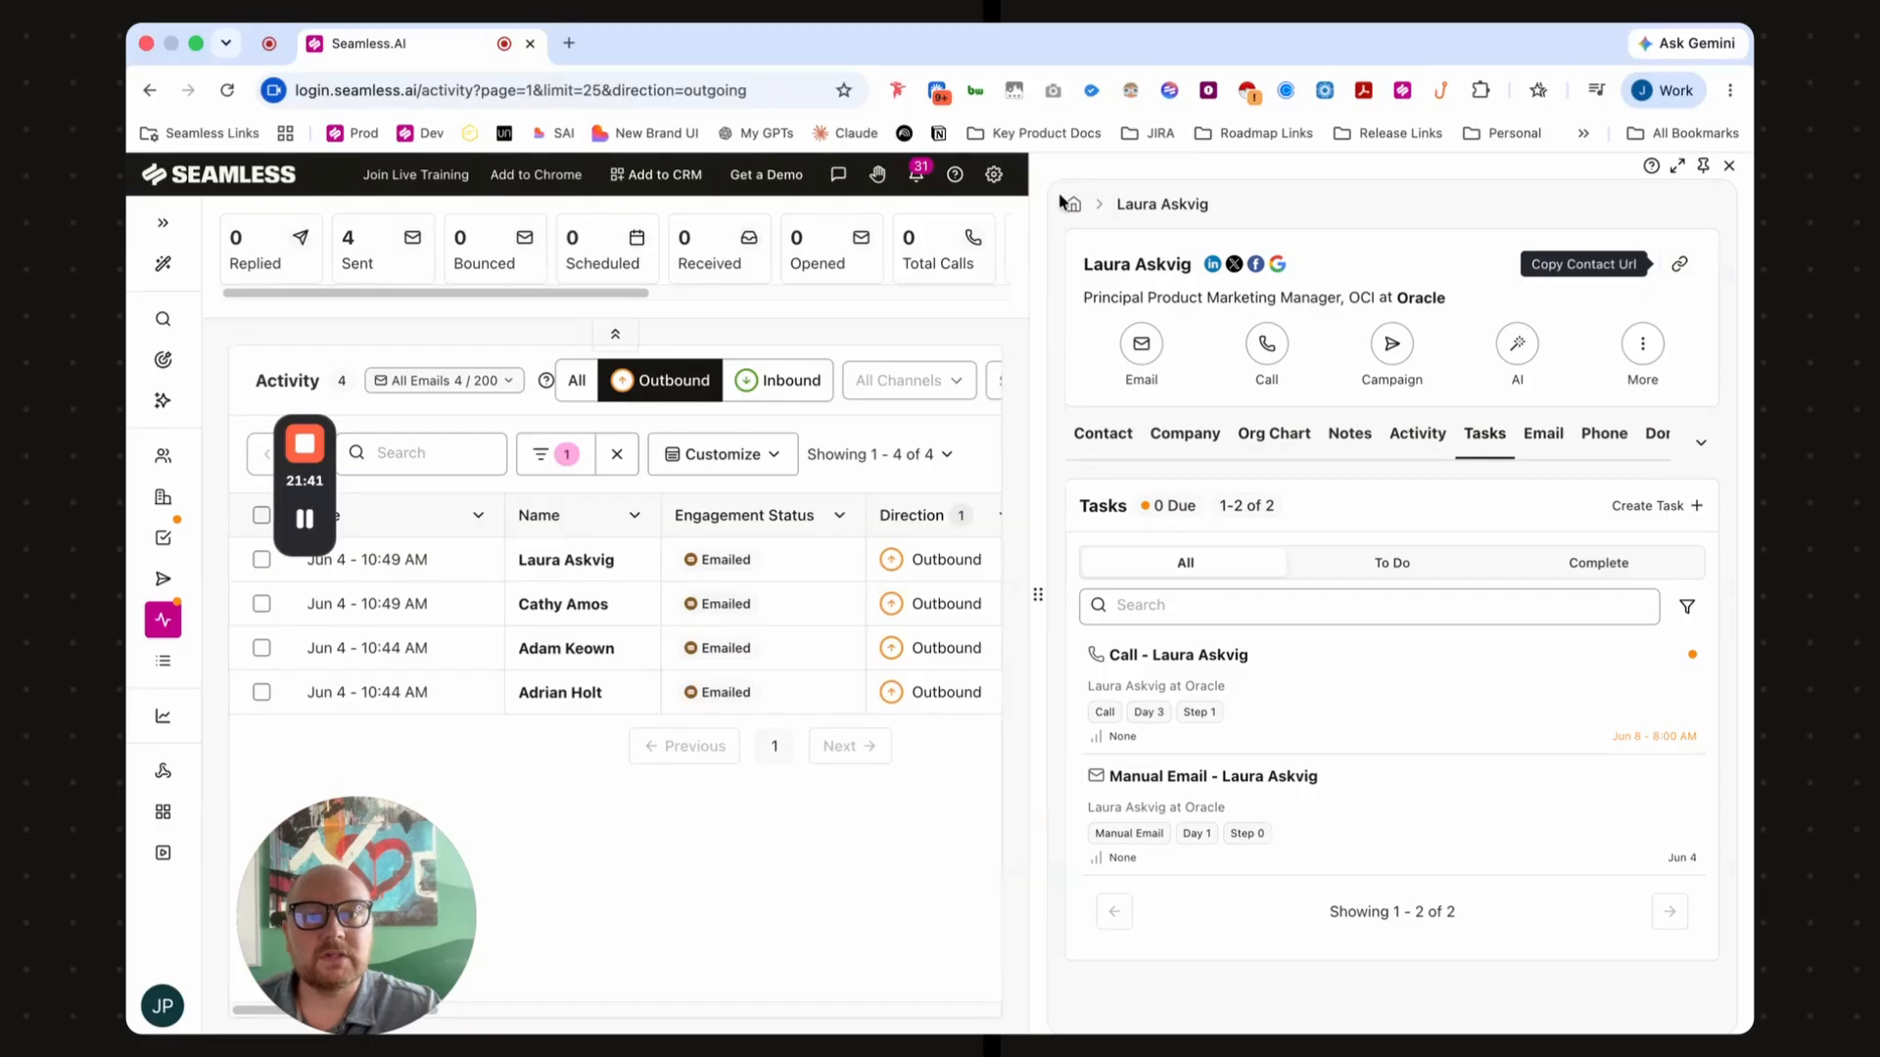
- Narrow the contact pane and ask its AI Assistant "Help me explore the core challenges of her role so I can discuss with her how we can help"
{"action": "left_click_drag", "start_coordinate": [1038, 594], "coordinate": [1272, 594]}
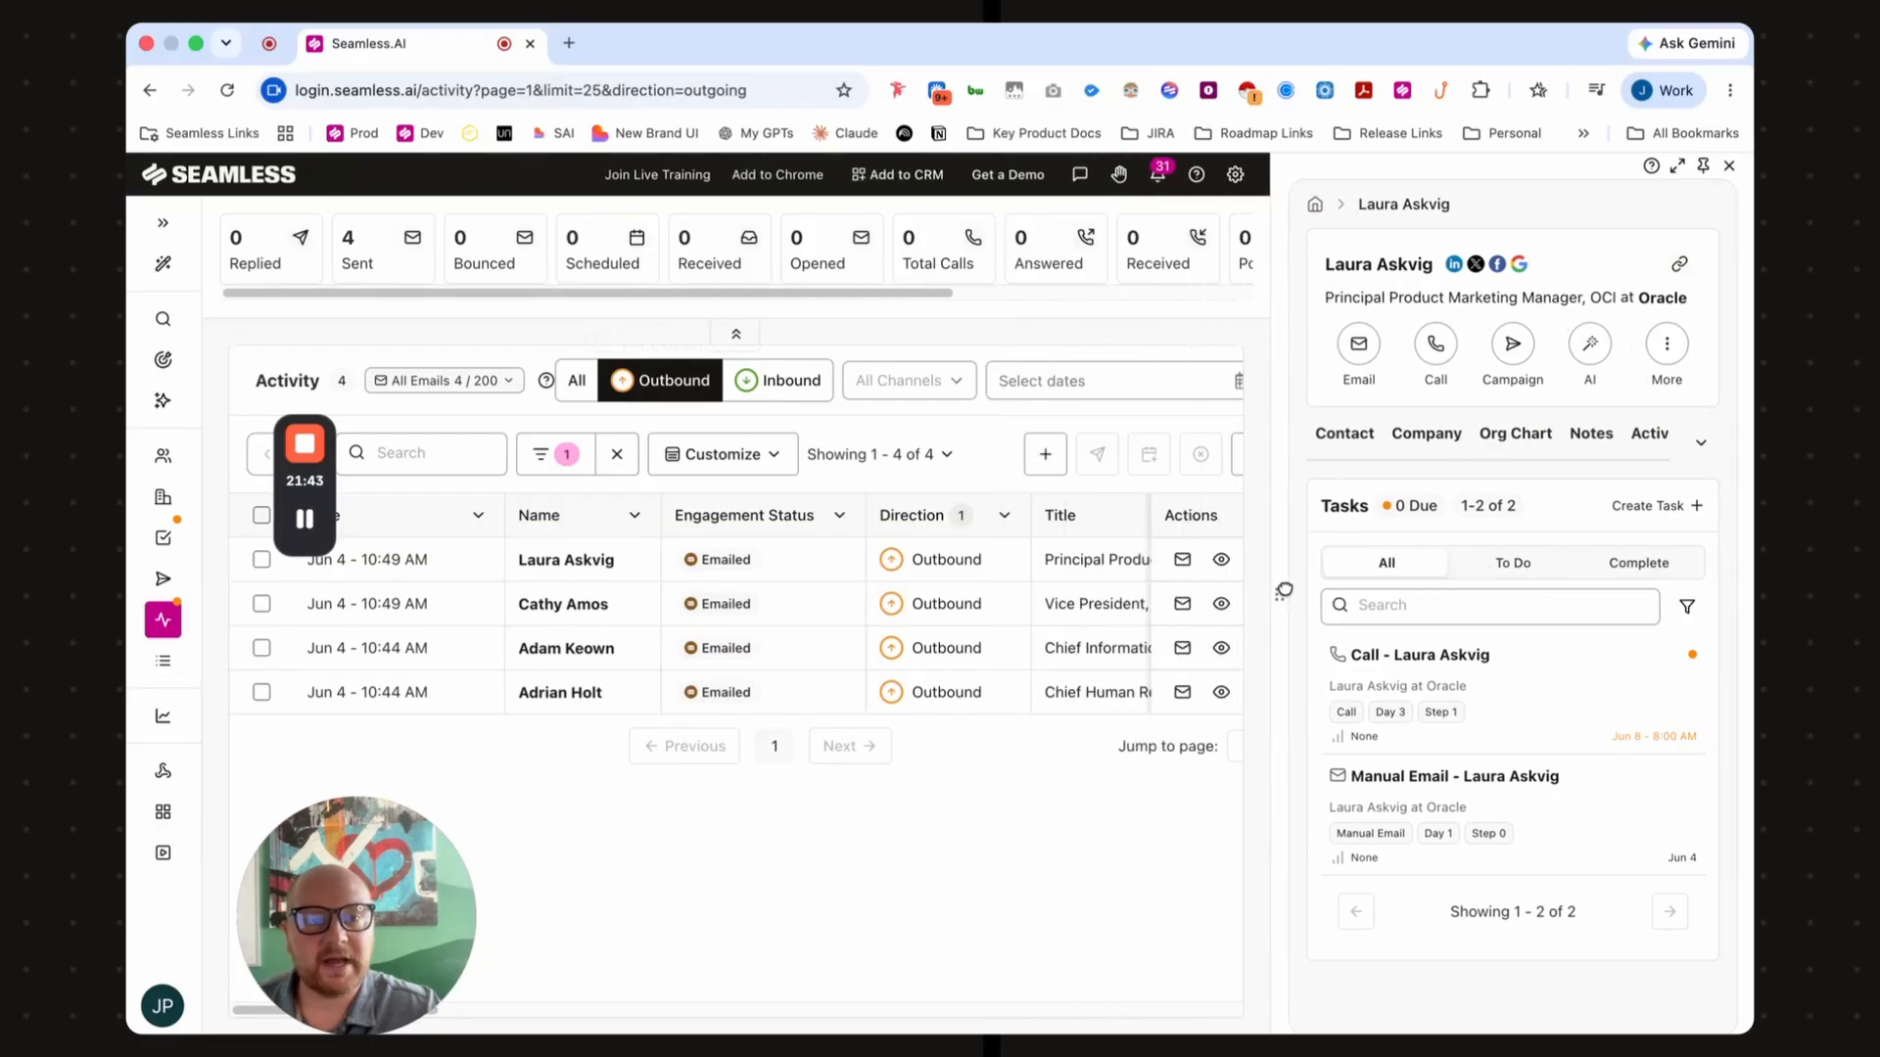
{"action": "left_click", "coordinate": [1348, 436]}
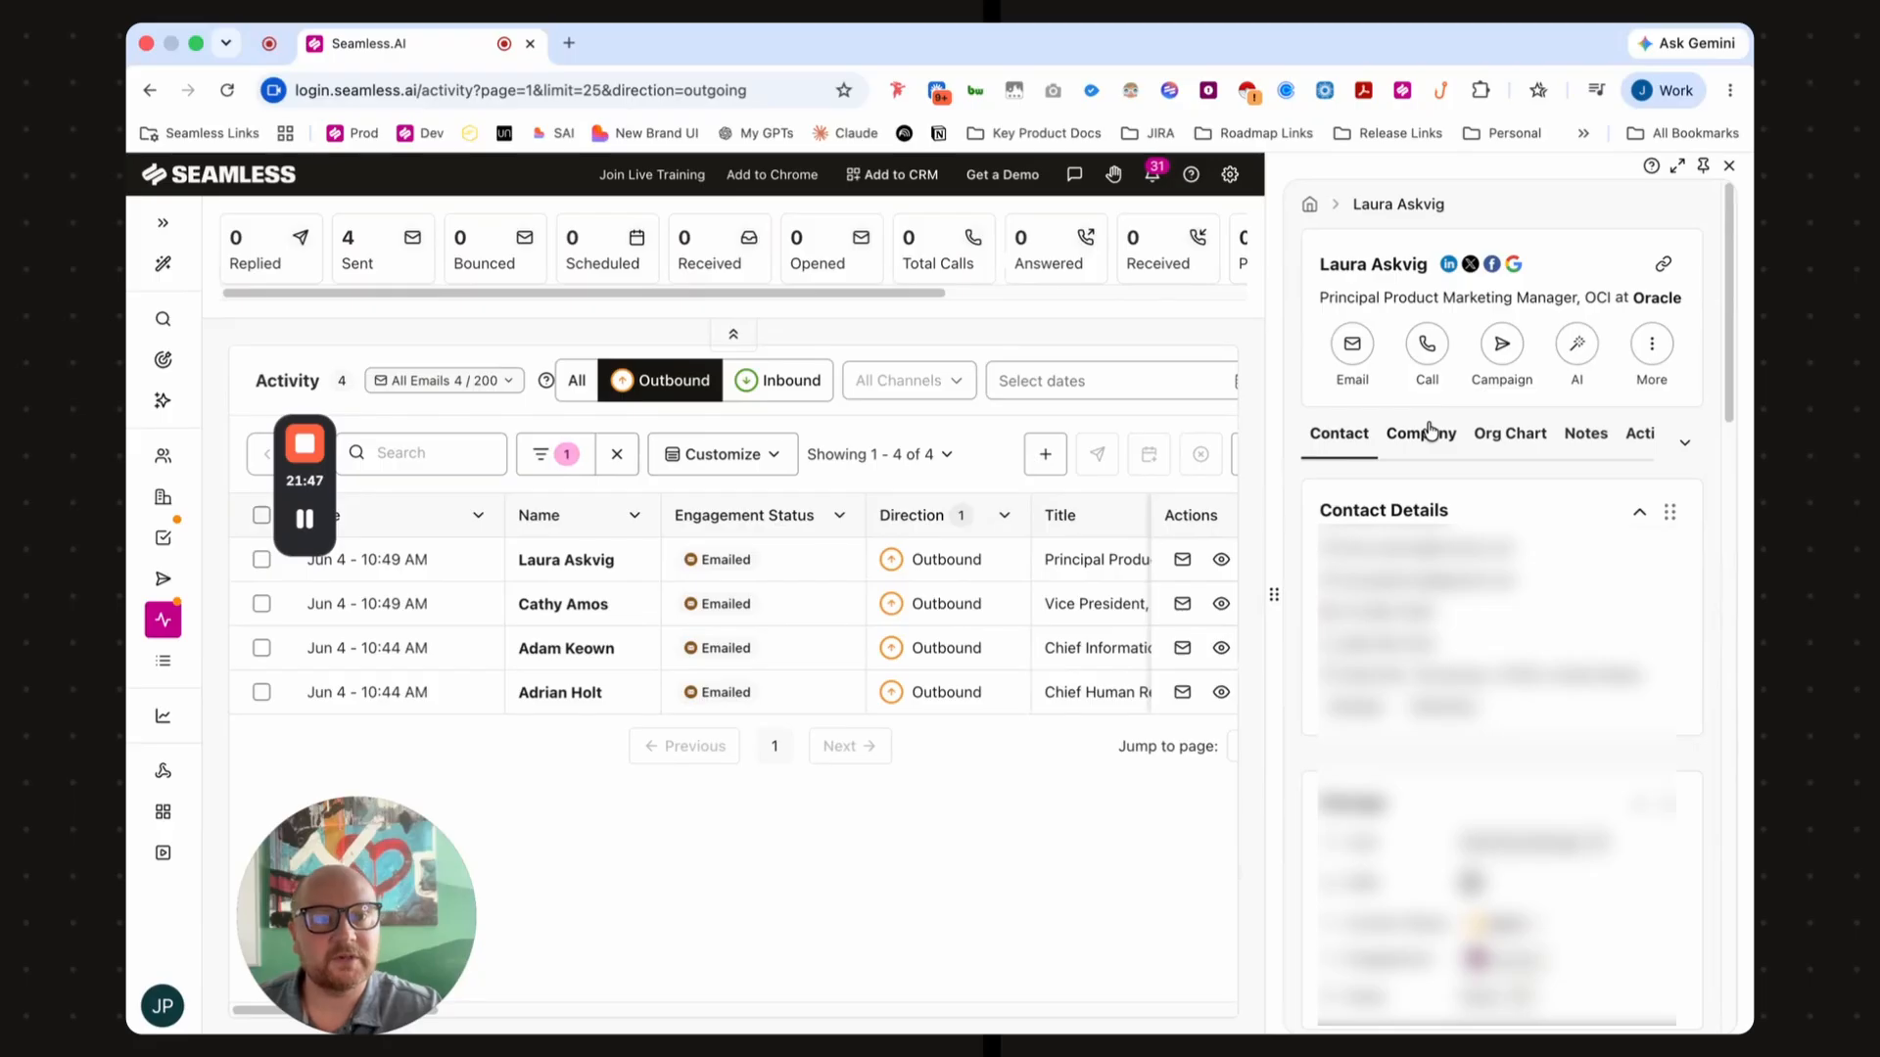
{"action": "left_click", "coordinate": [1577, 348]}
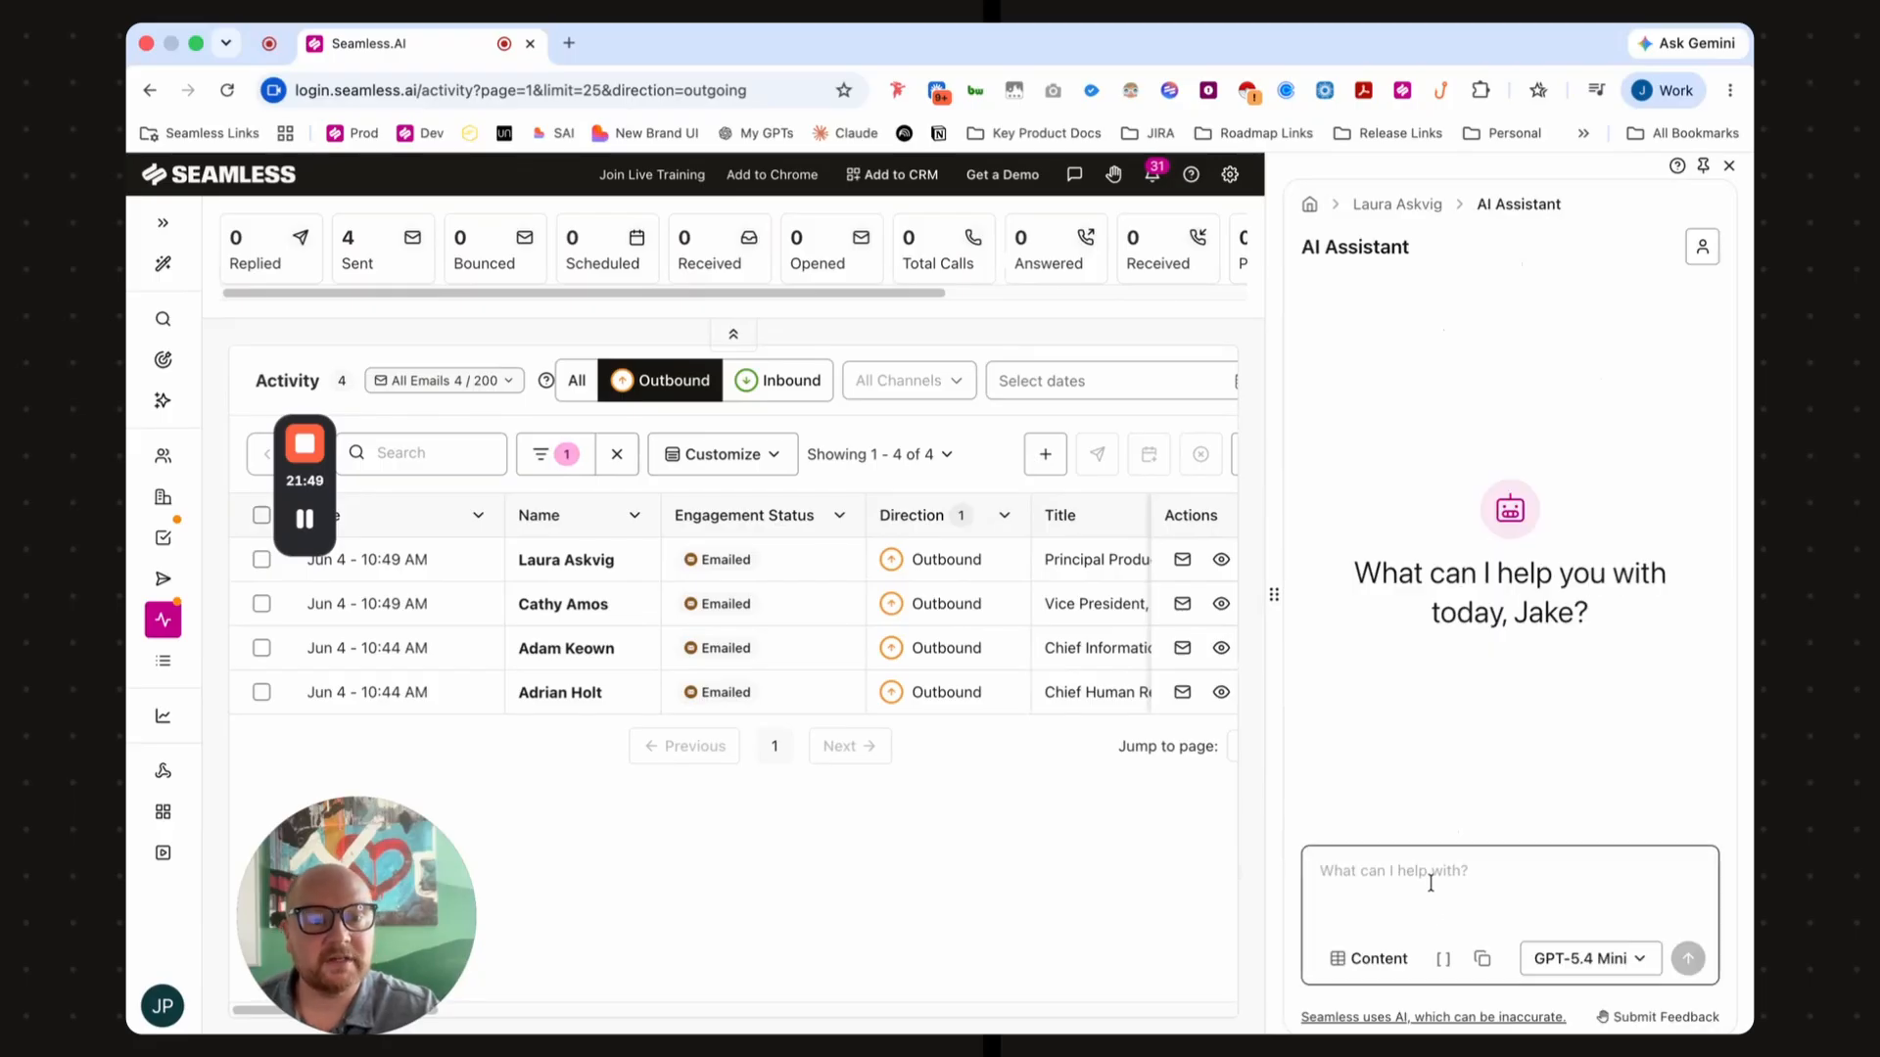
{"action": "left_click", "coordinate": [1432, 868]}
{"action": "type", "text": "Help me "}
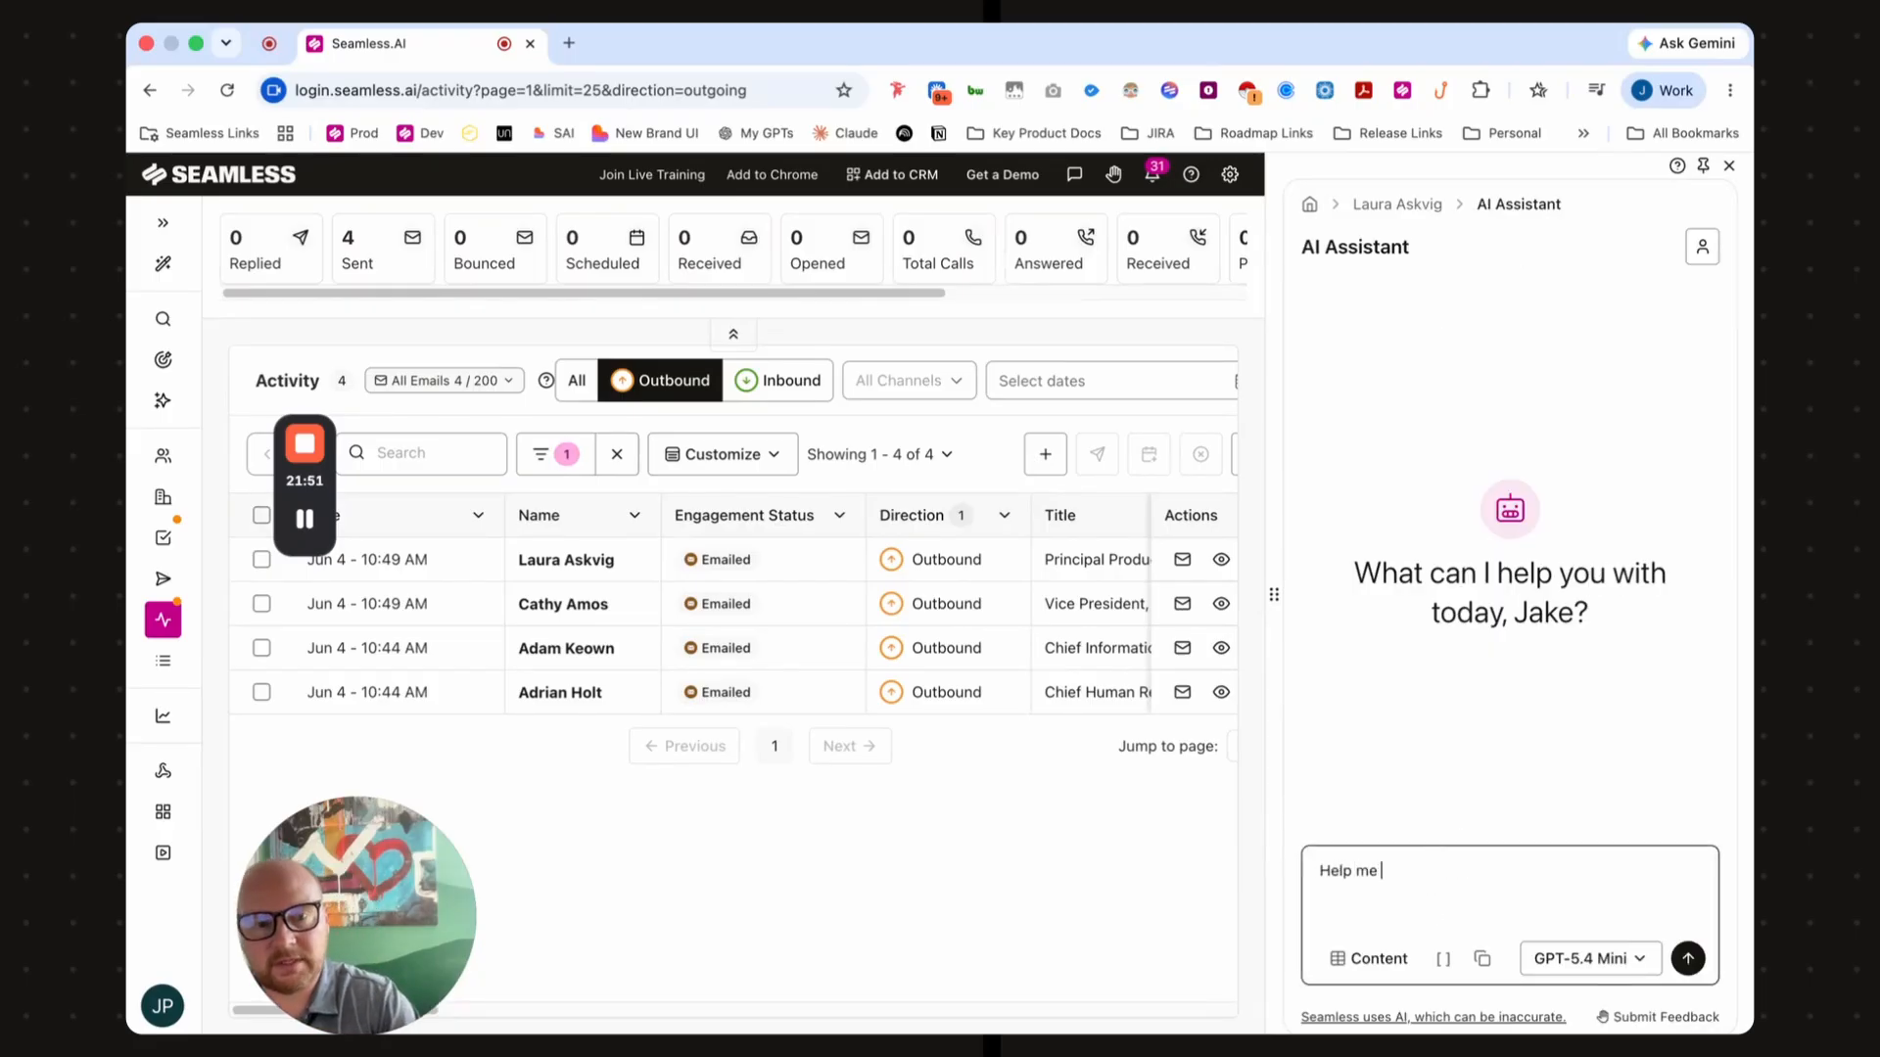
{"action": "type", "text": "explore "}
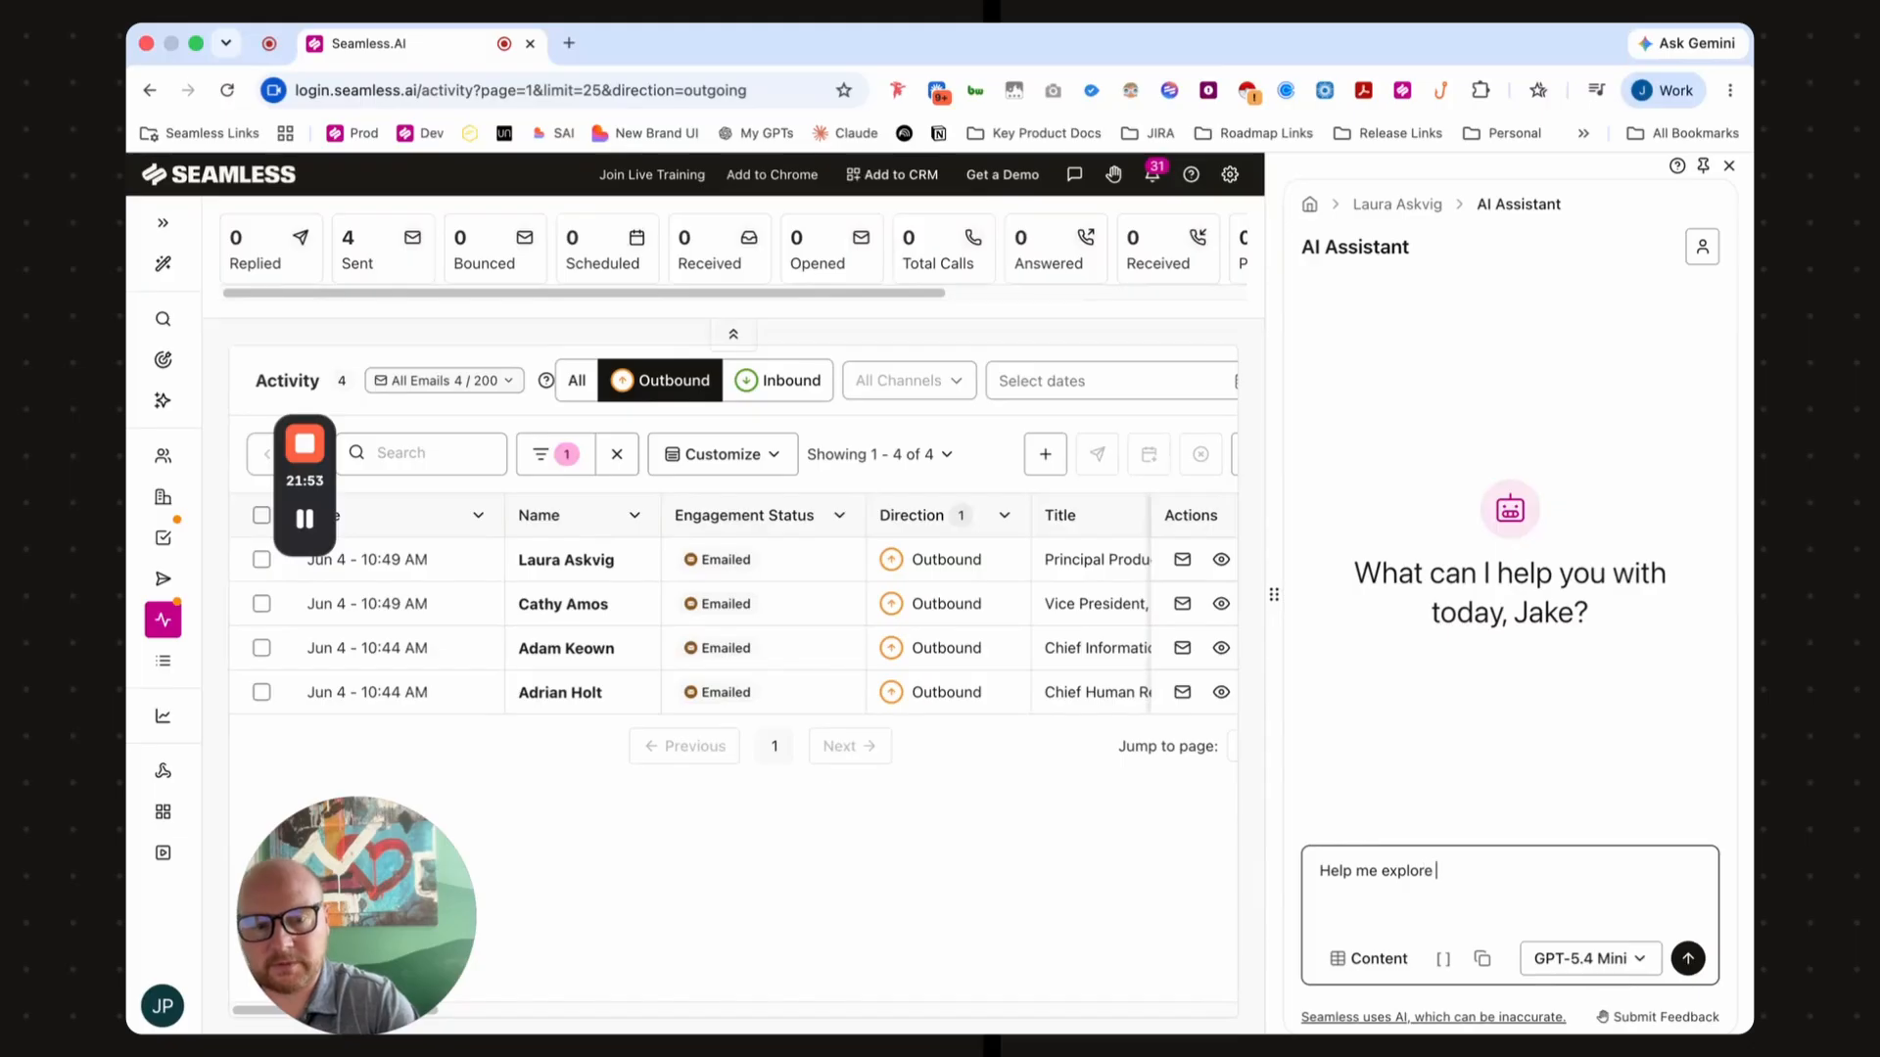
{"action": "type", "text": "the core"}
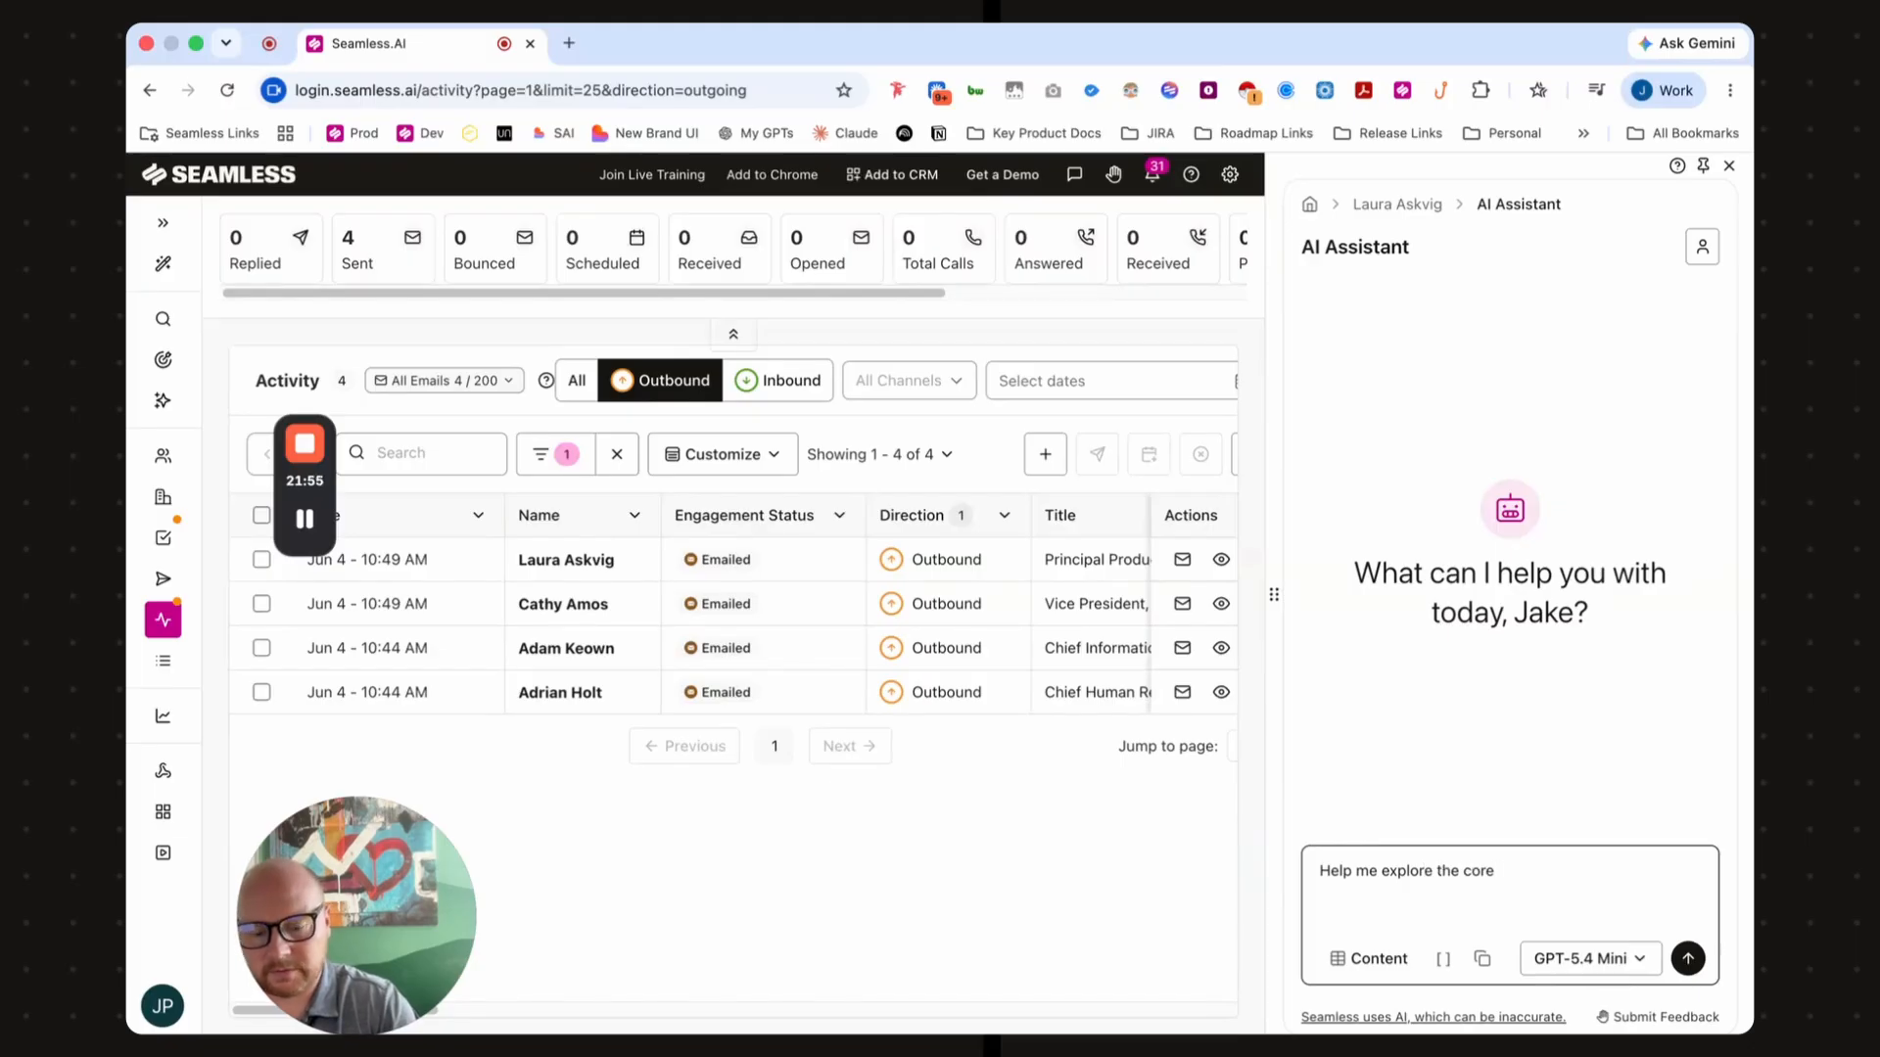
{"action": "type", "text": " challenges "}
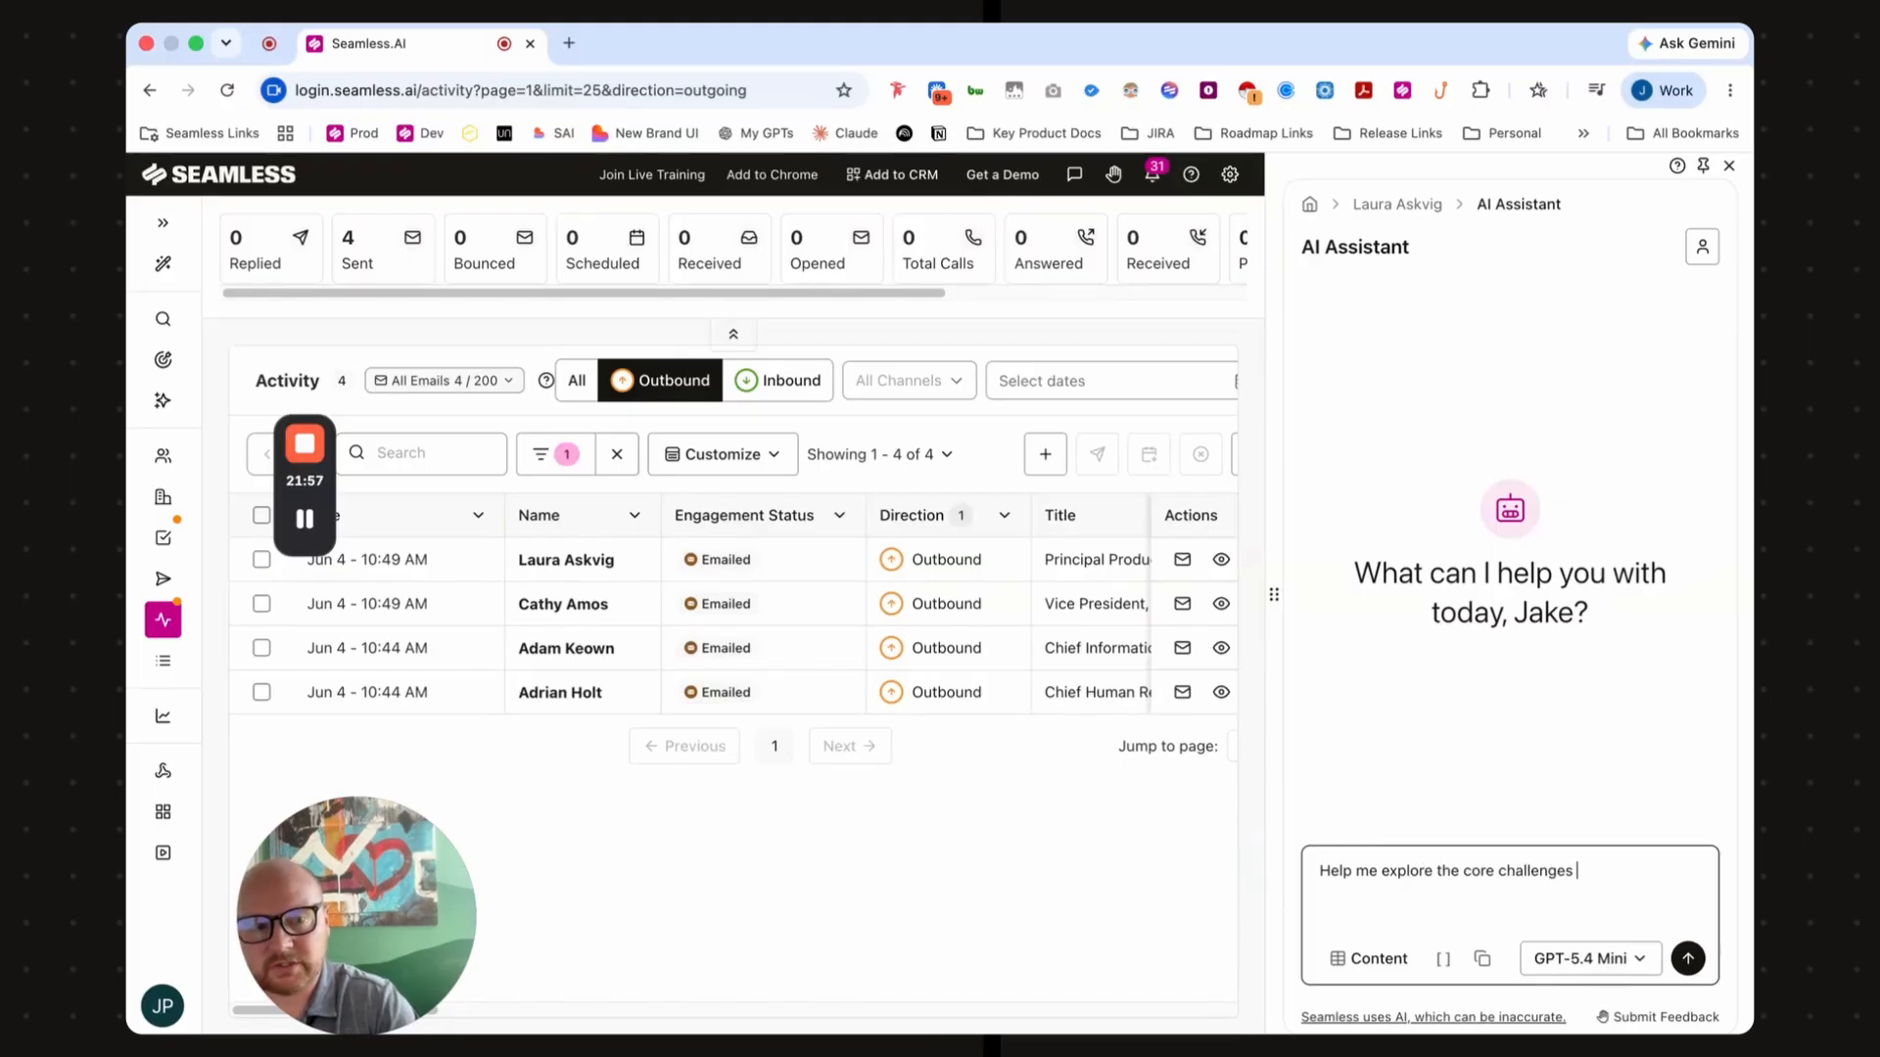
{"action": "type", "text": "of her role"}
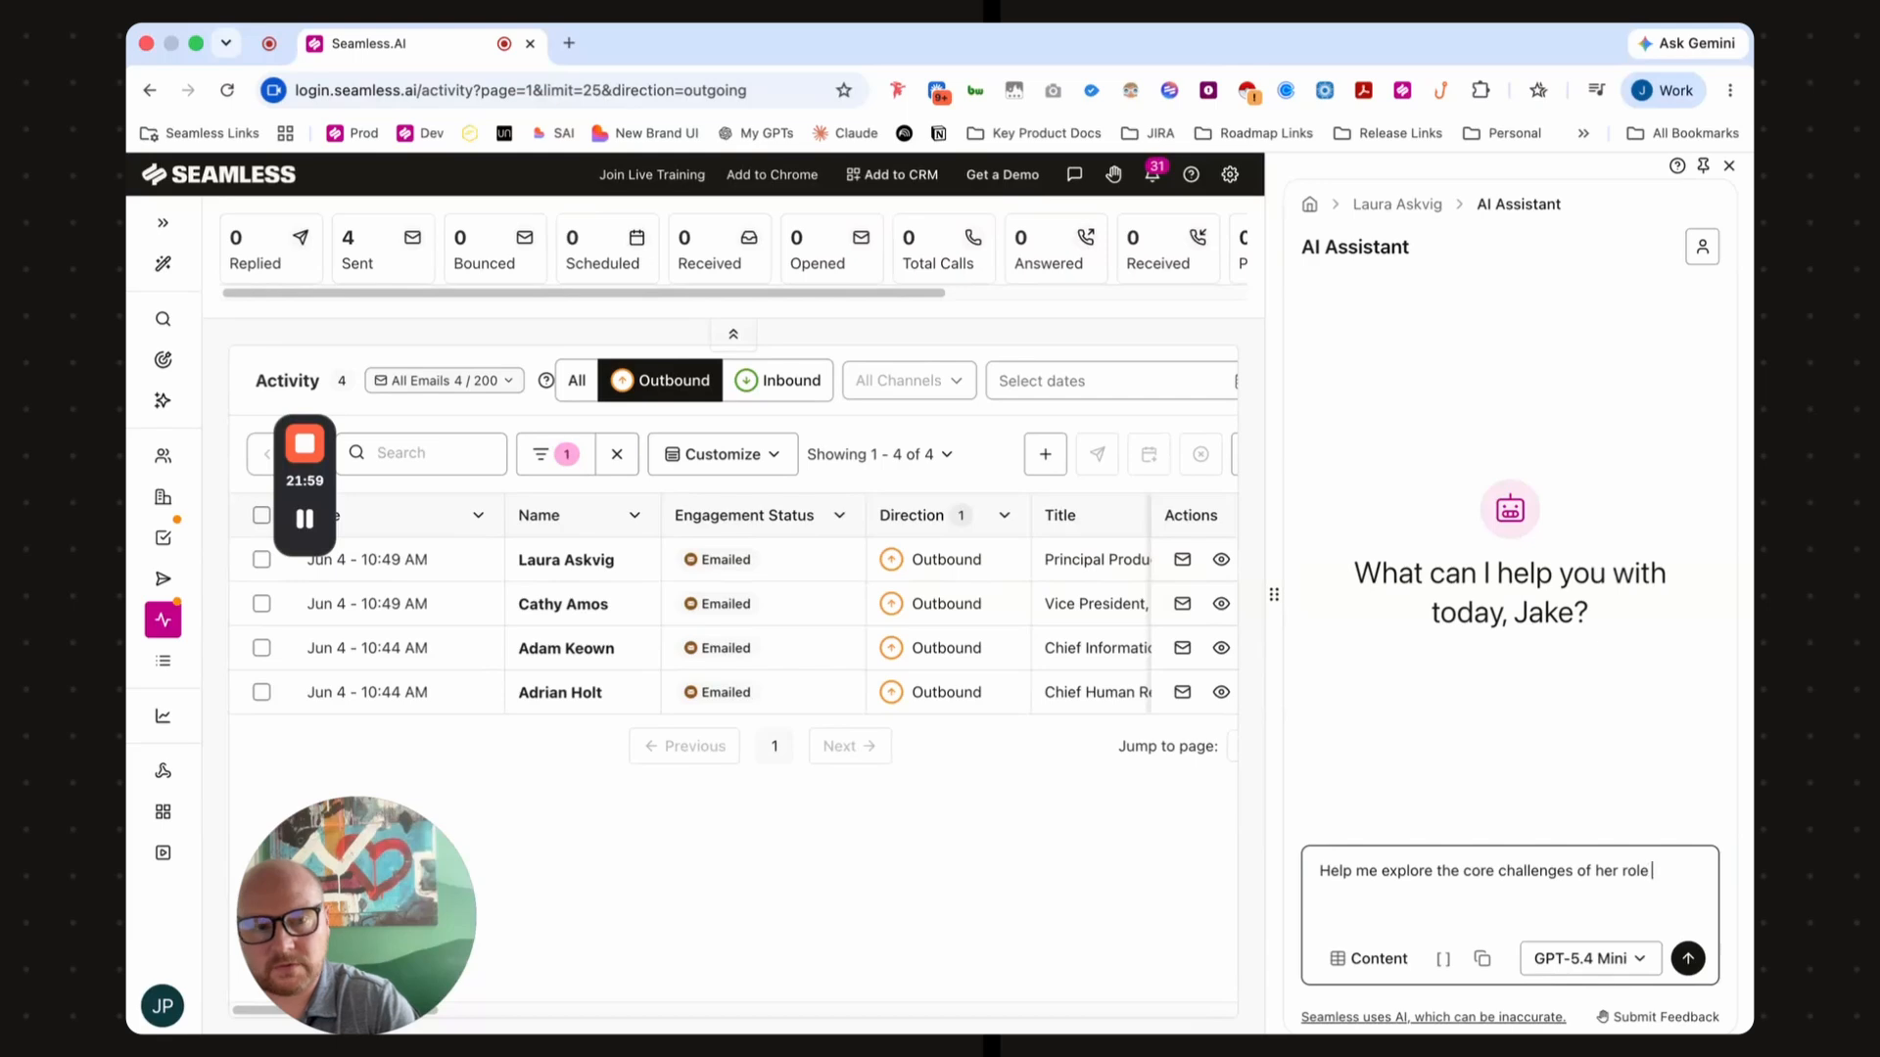
{"action": "type", "text": " so I"}
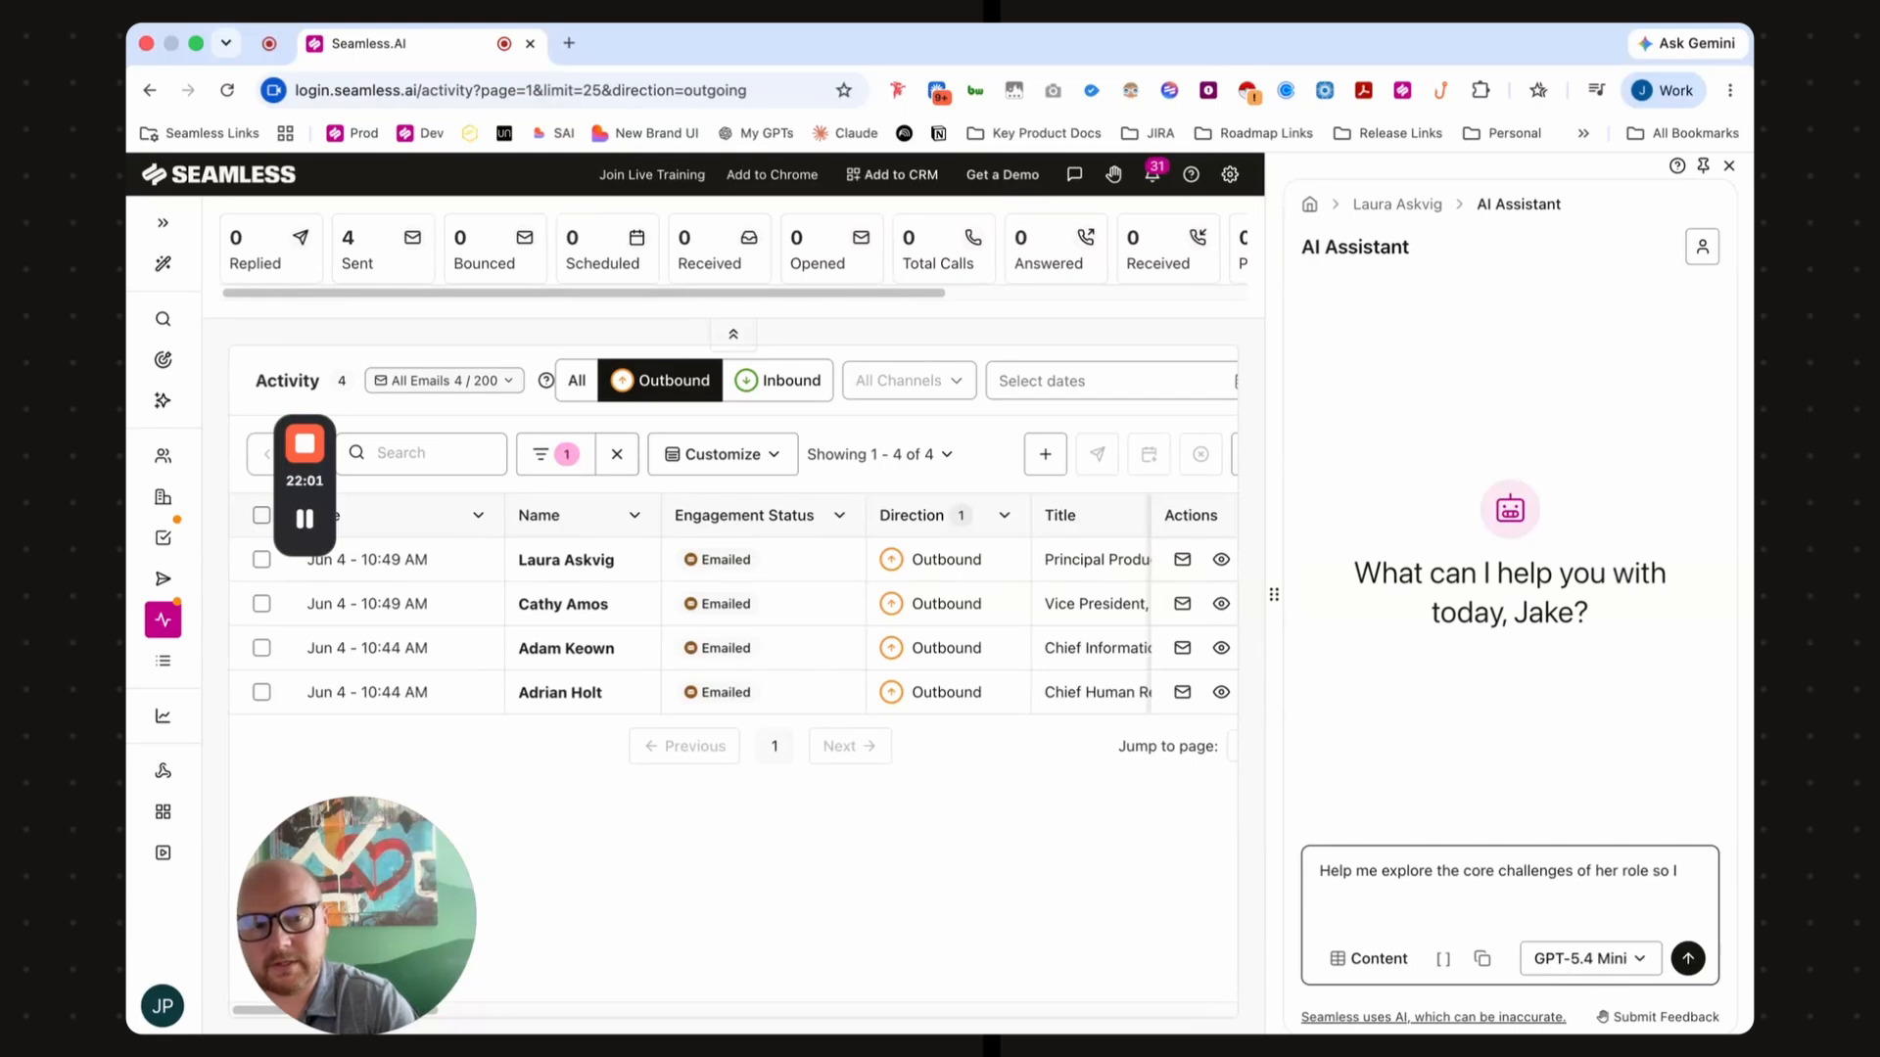
{"action": "type", "text": " can dis"}
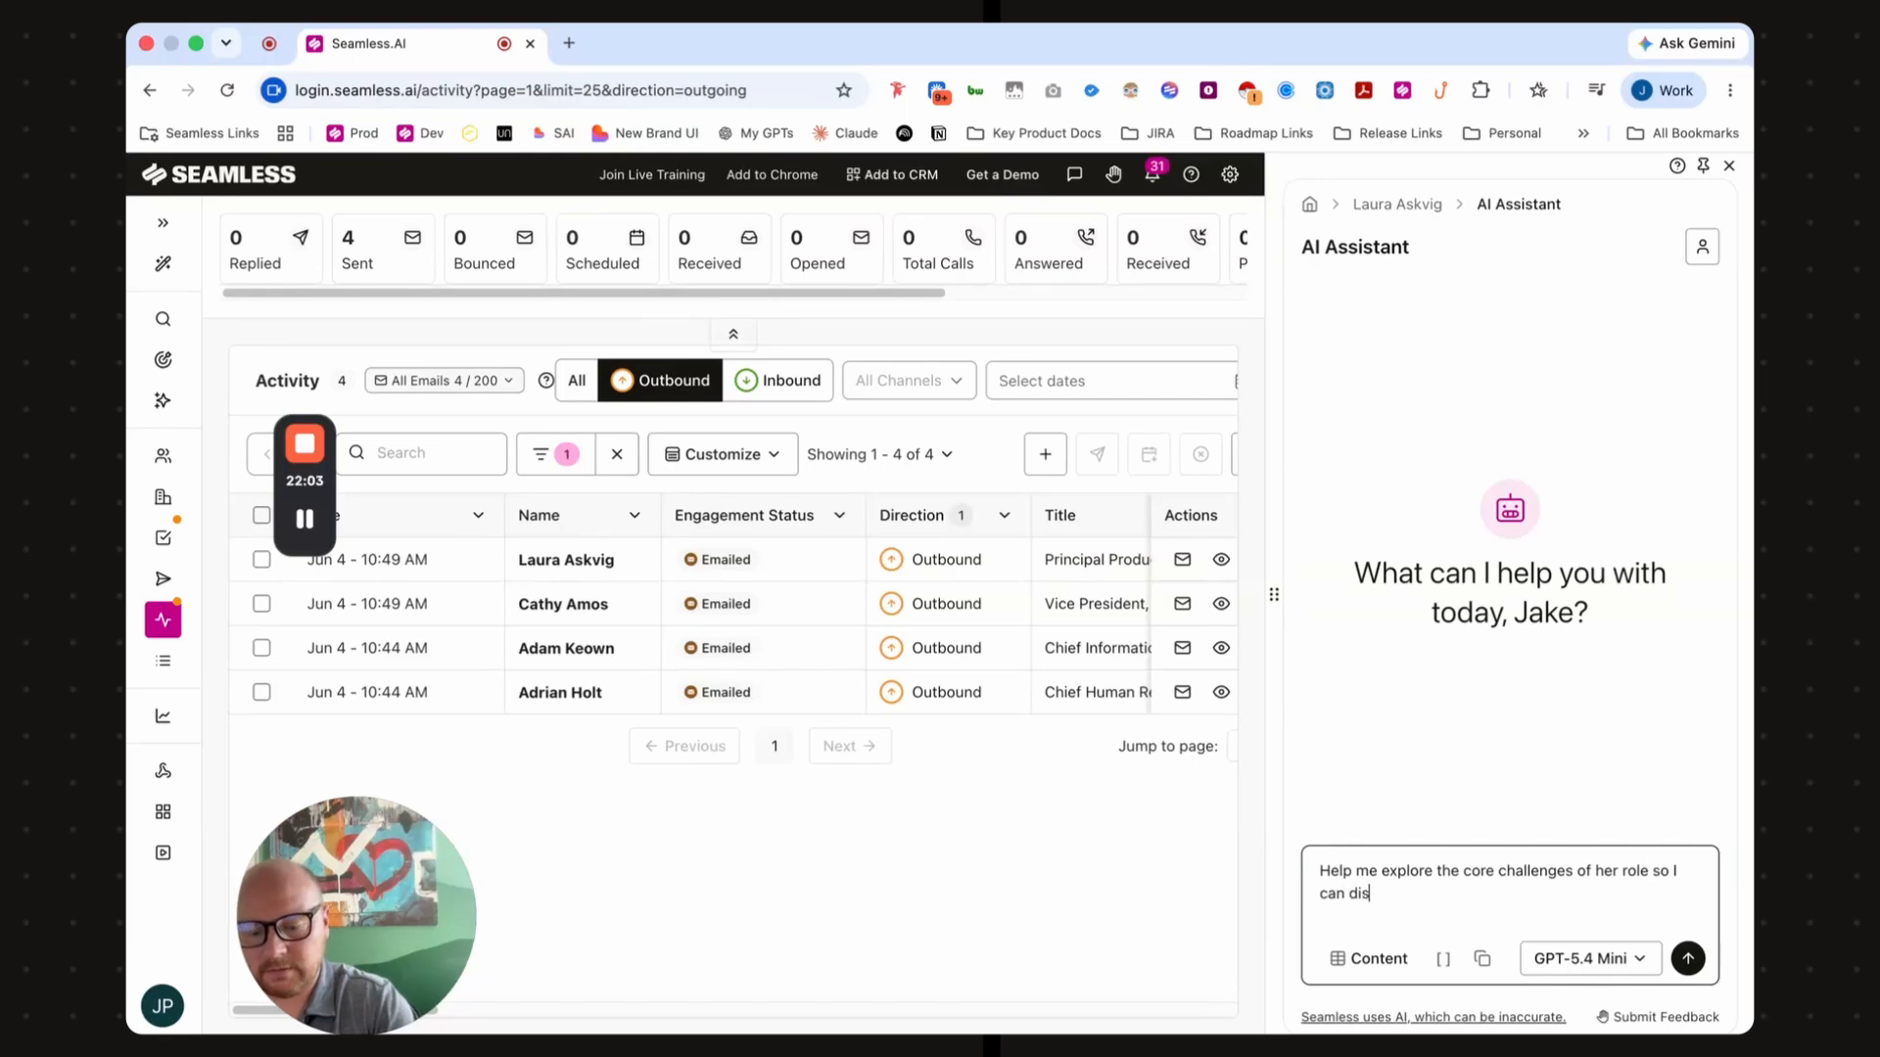
{"action": "type", "text": "cuss with her "}
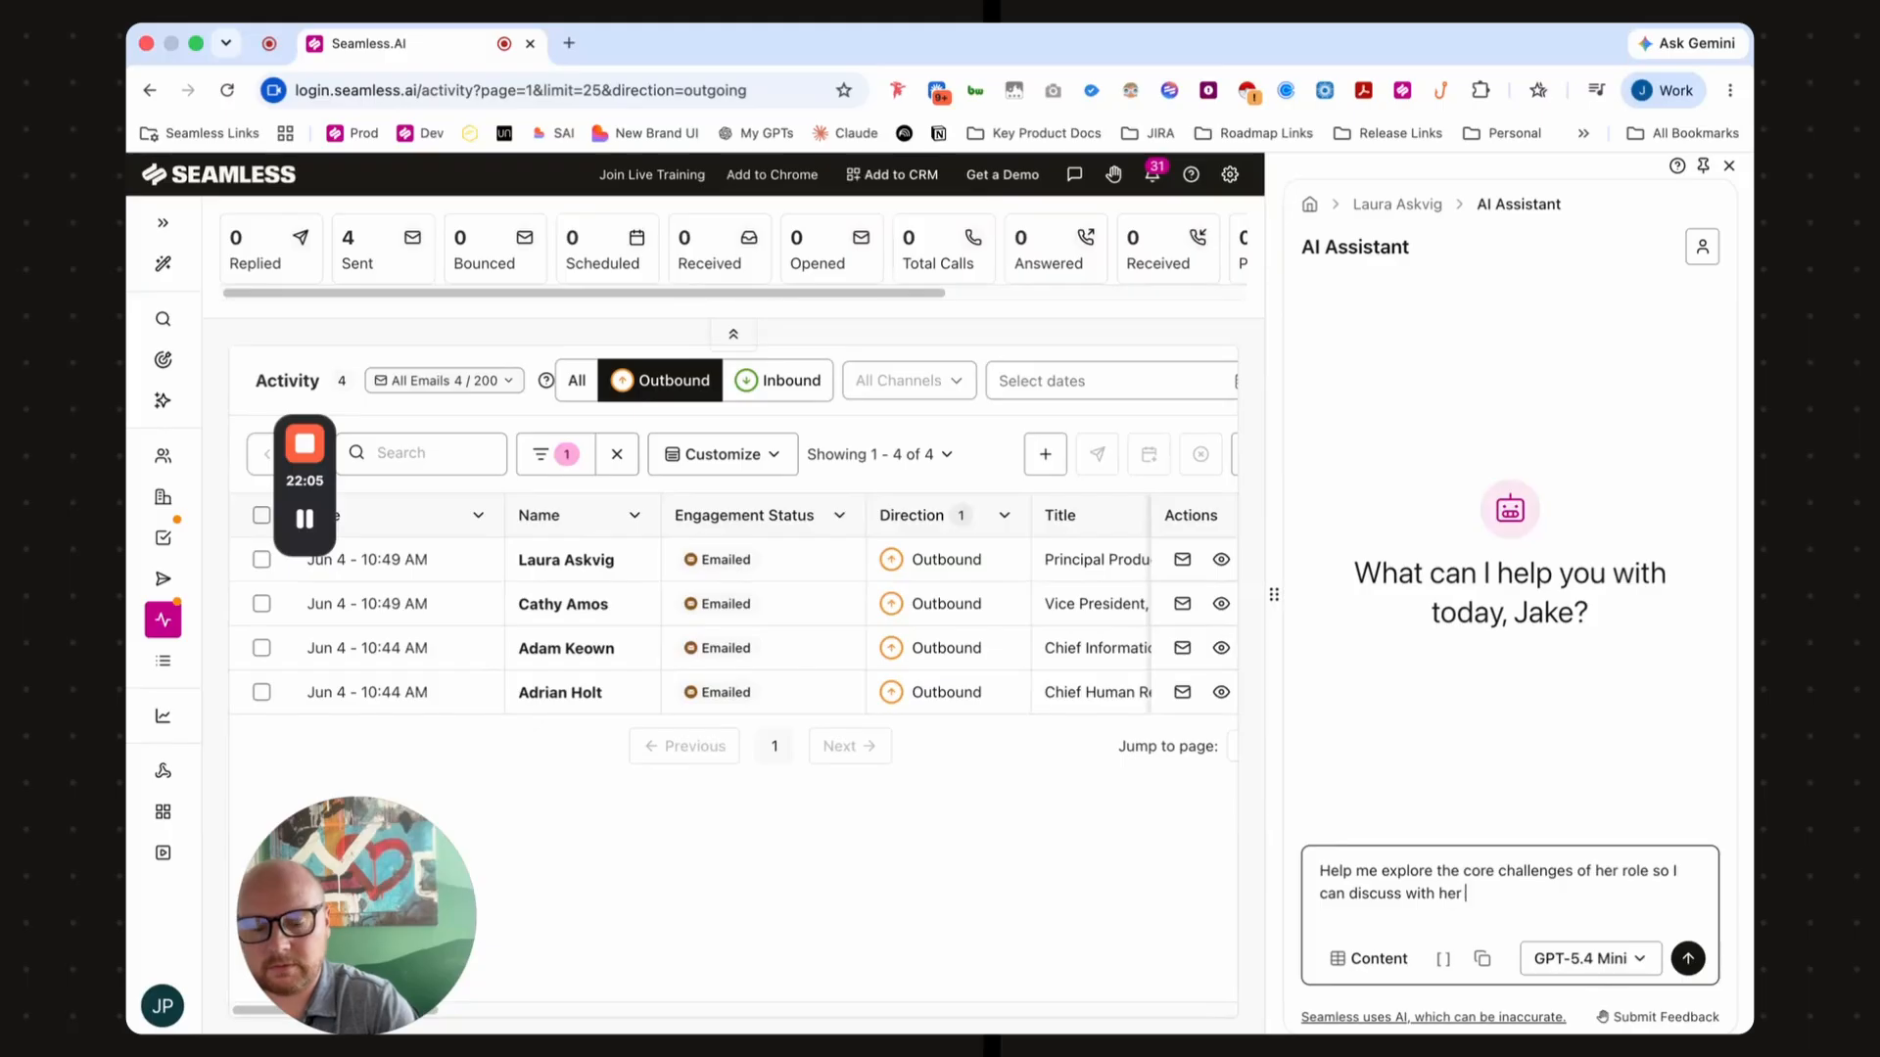
{"action": "type", "text": "how we can hal"}
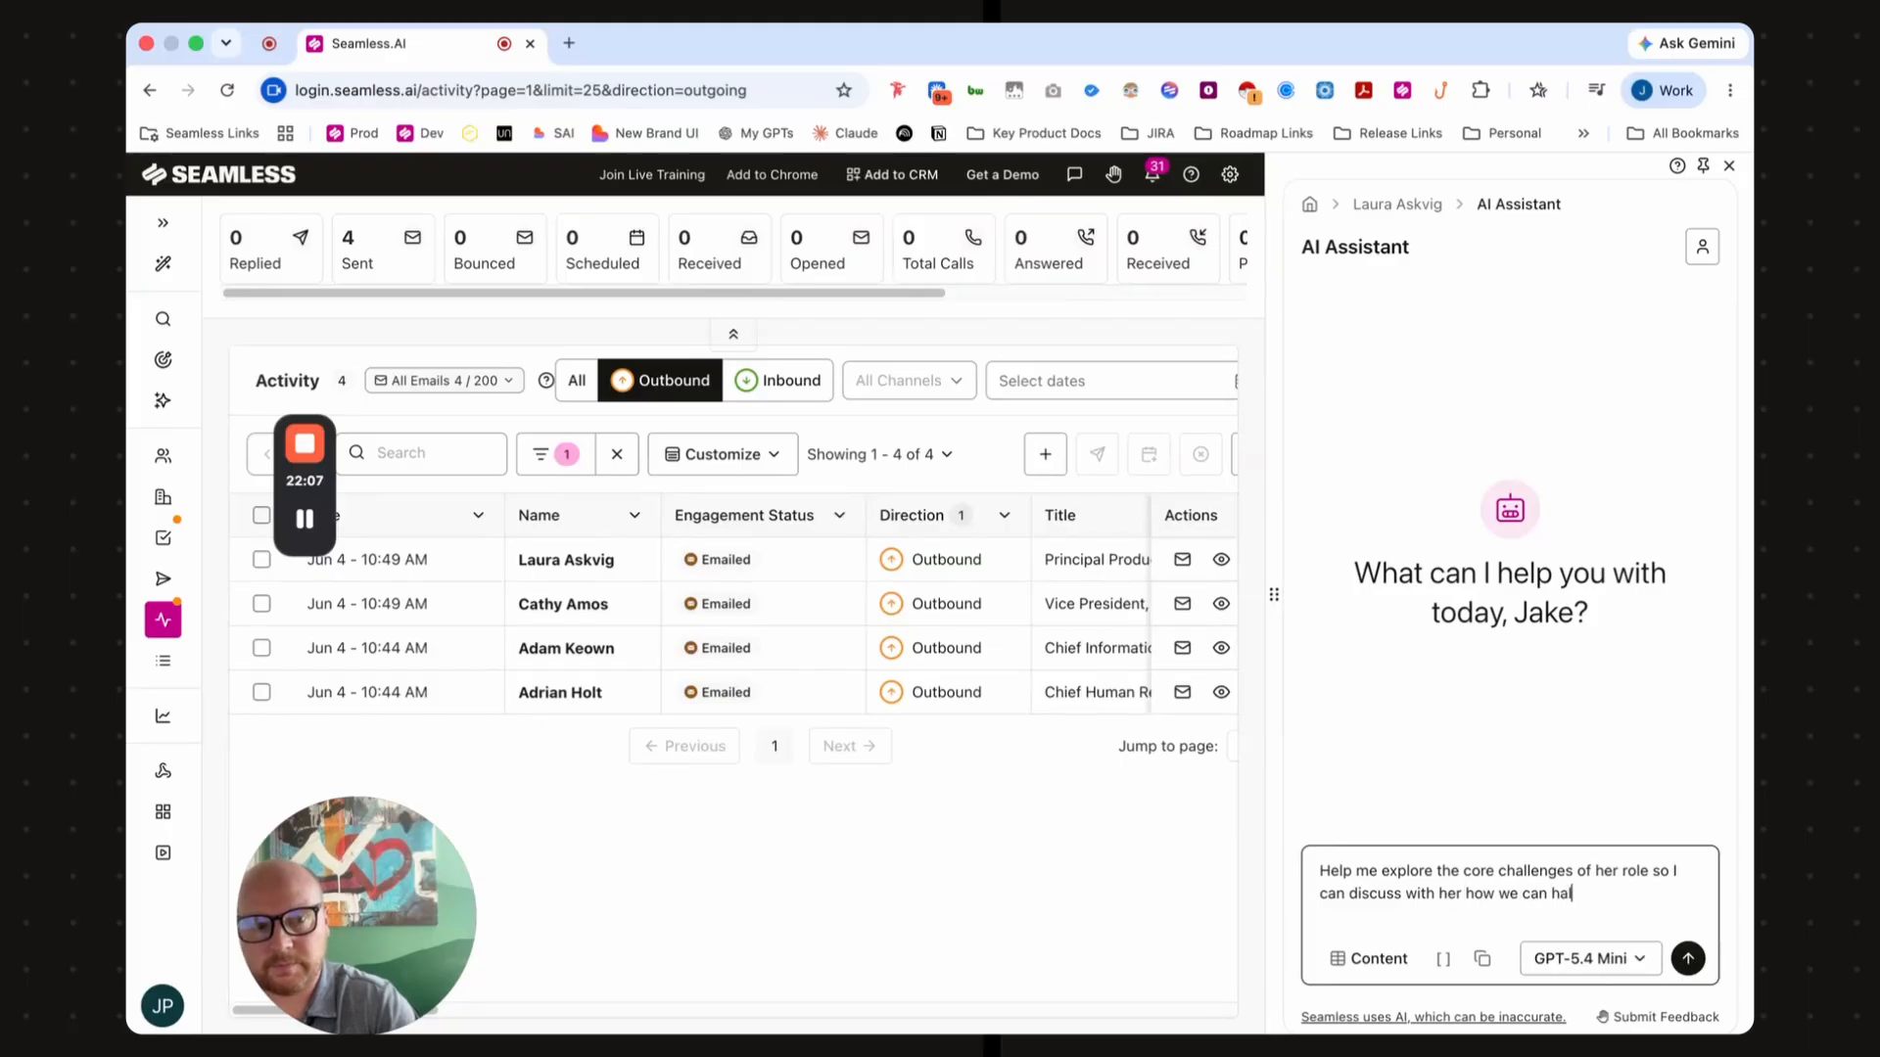
{"action": "key", "text": "Return"}
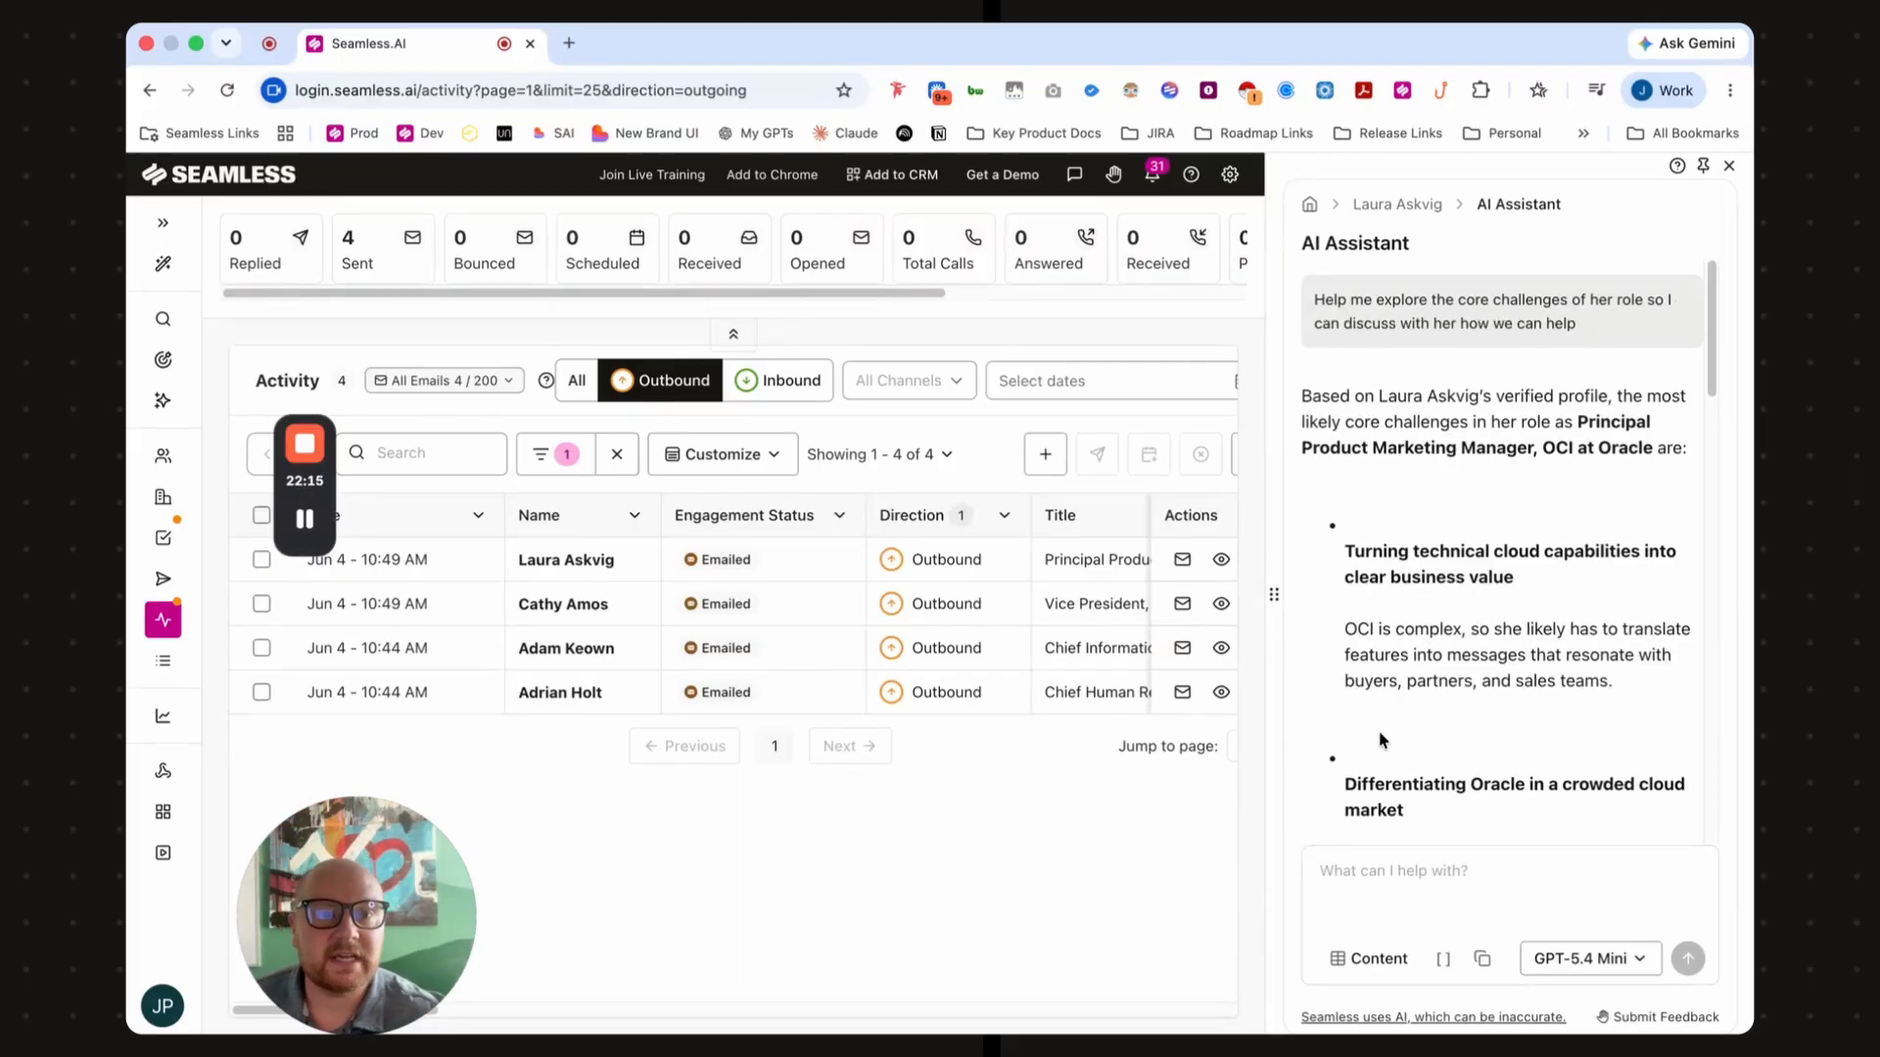
- Read through the AI answer and reuse its suggestion "5 tailored questions you can ask her on the call." as the follow-up prompt
{"action": "scroll", "coordinate": [1457, 536], "scroll_direction": "down", "scroll_amount": 1}
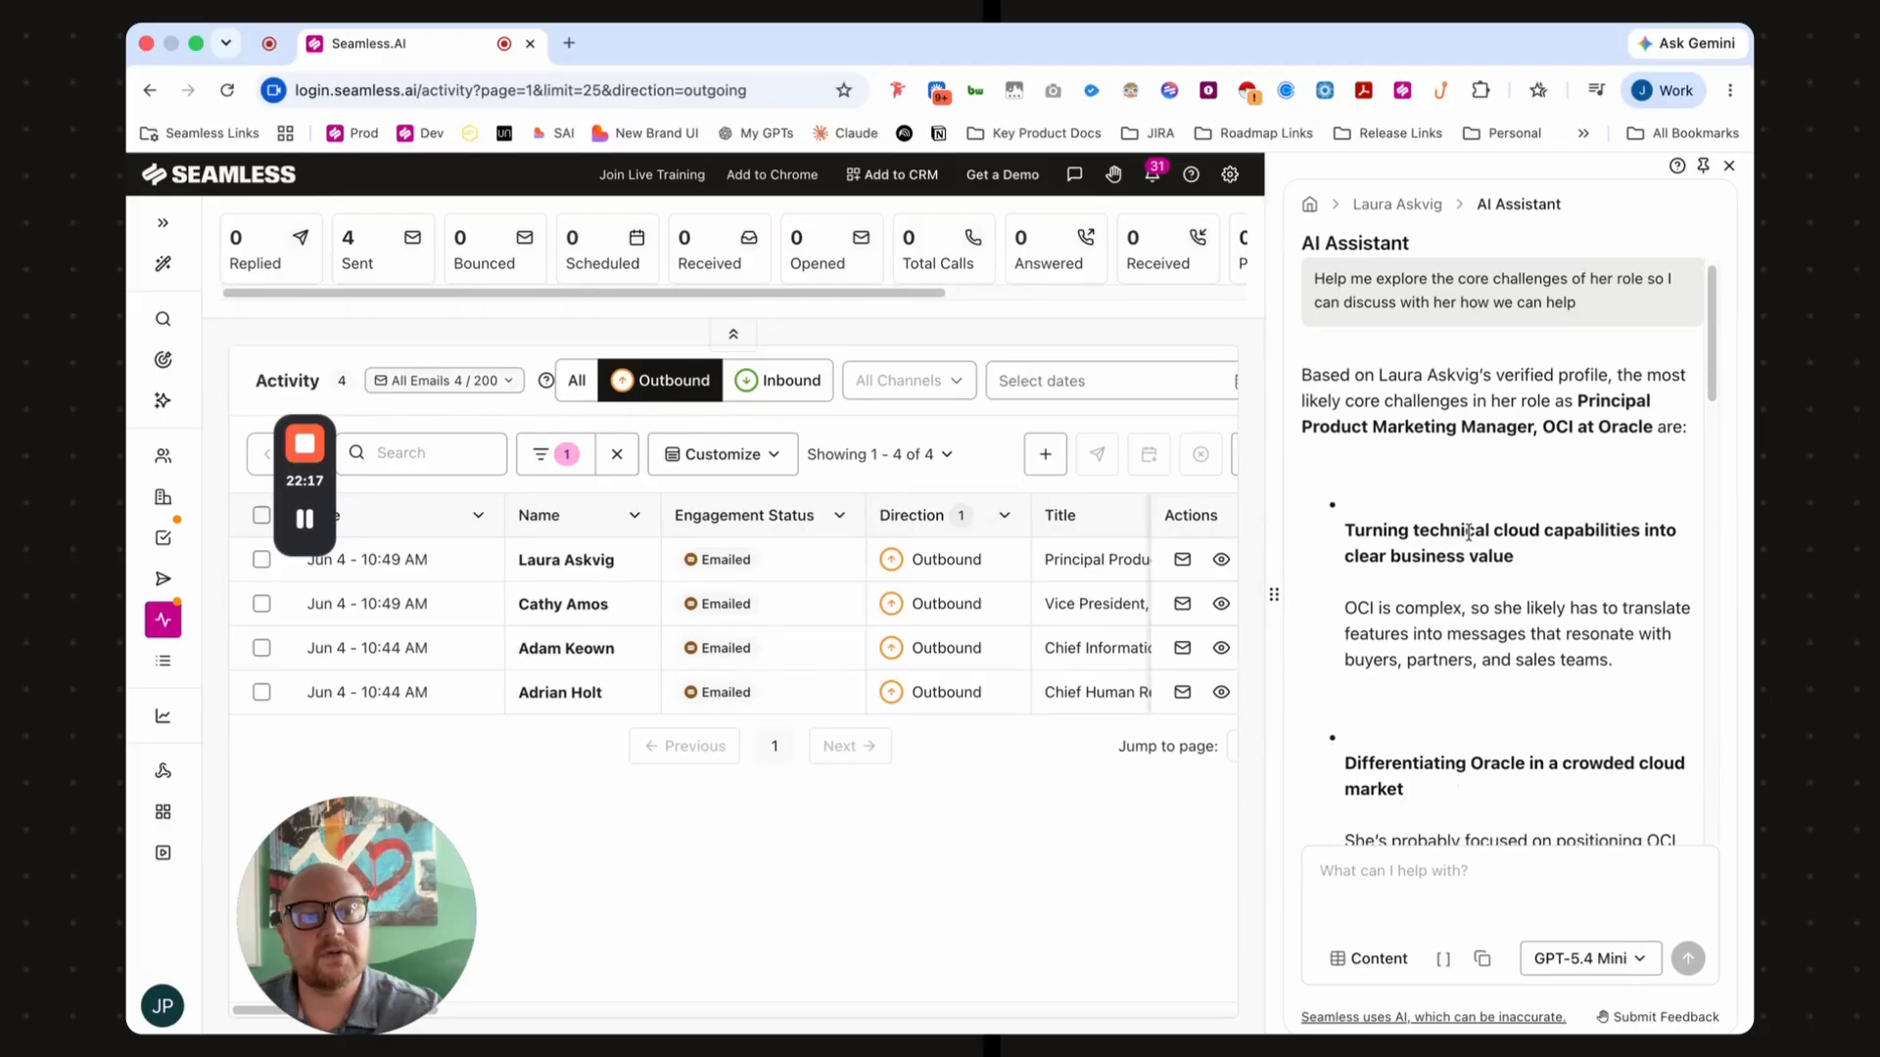
{"action": "scroll", "coordinate": [1464, 529], "scroll_direction": "down", "scroll_amount": 5}
{"action": "scroll", "coordinate": [1473, 526], "scroll_direction": "down", "scroll_amount": 15}
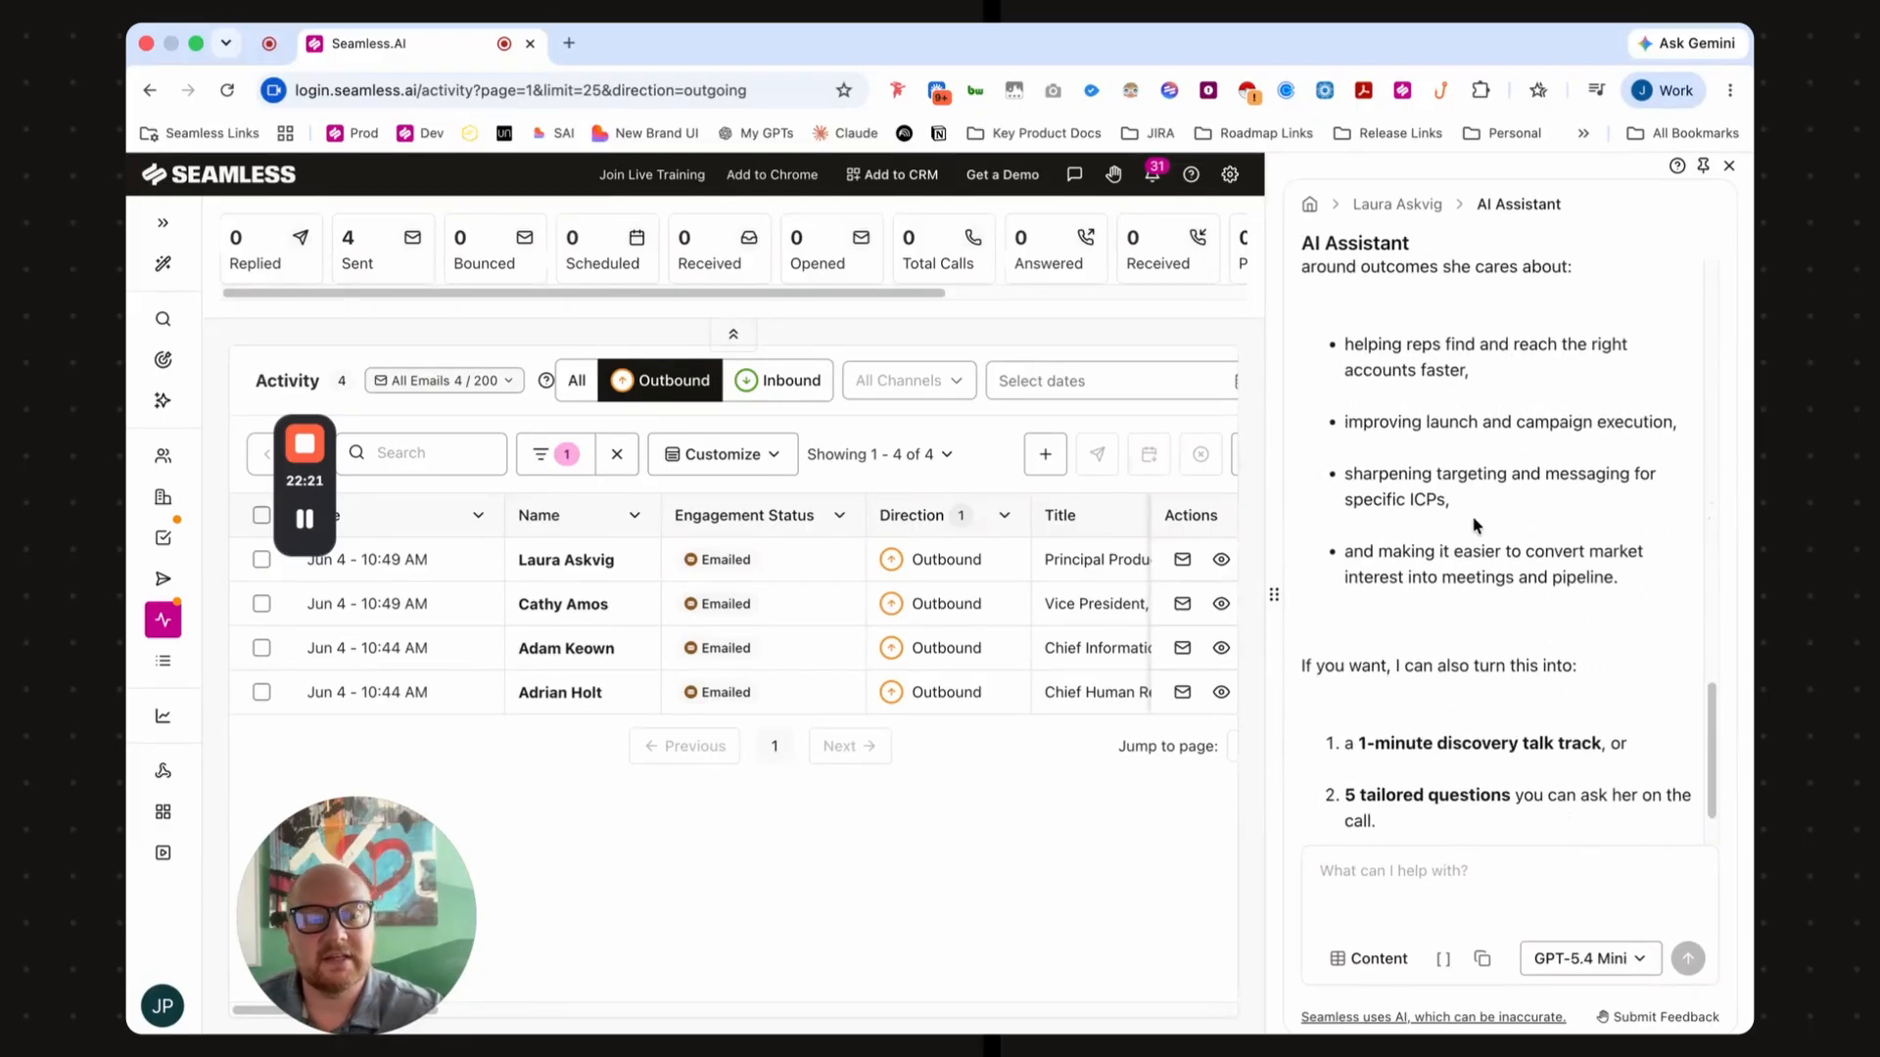
{"action": "scroll", "coordinate": [1478, 528], "scroll_direction": "down", "scroll_amount": 2}
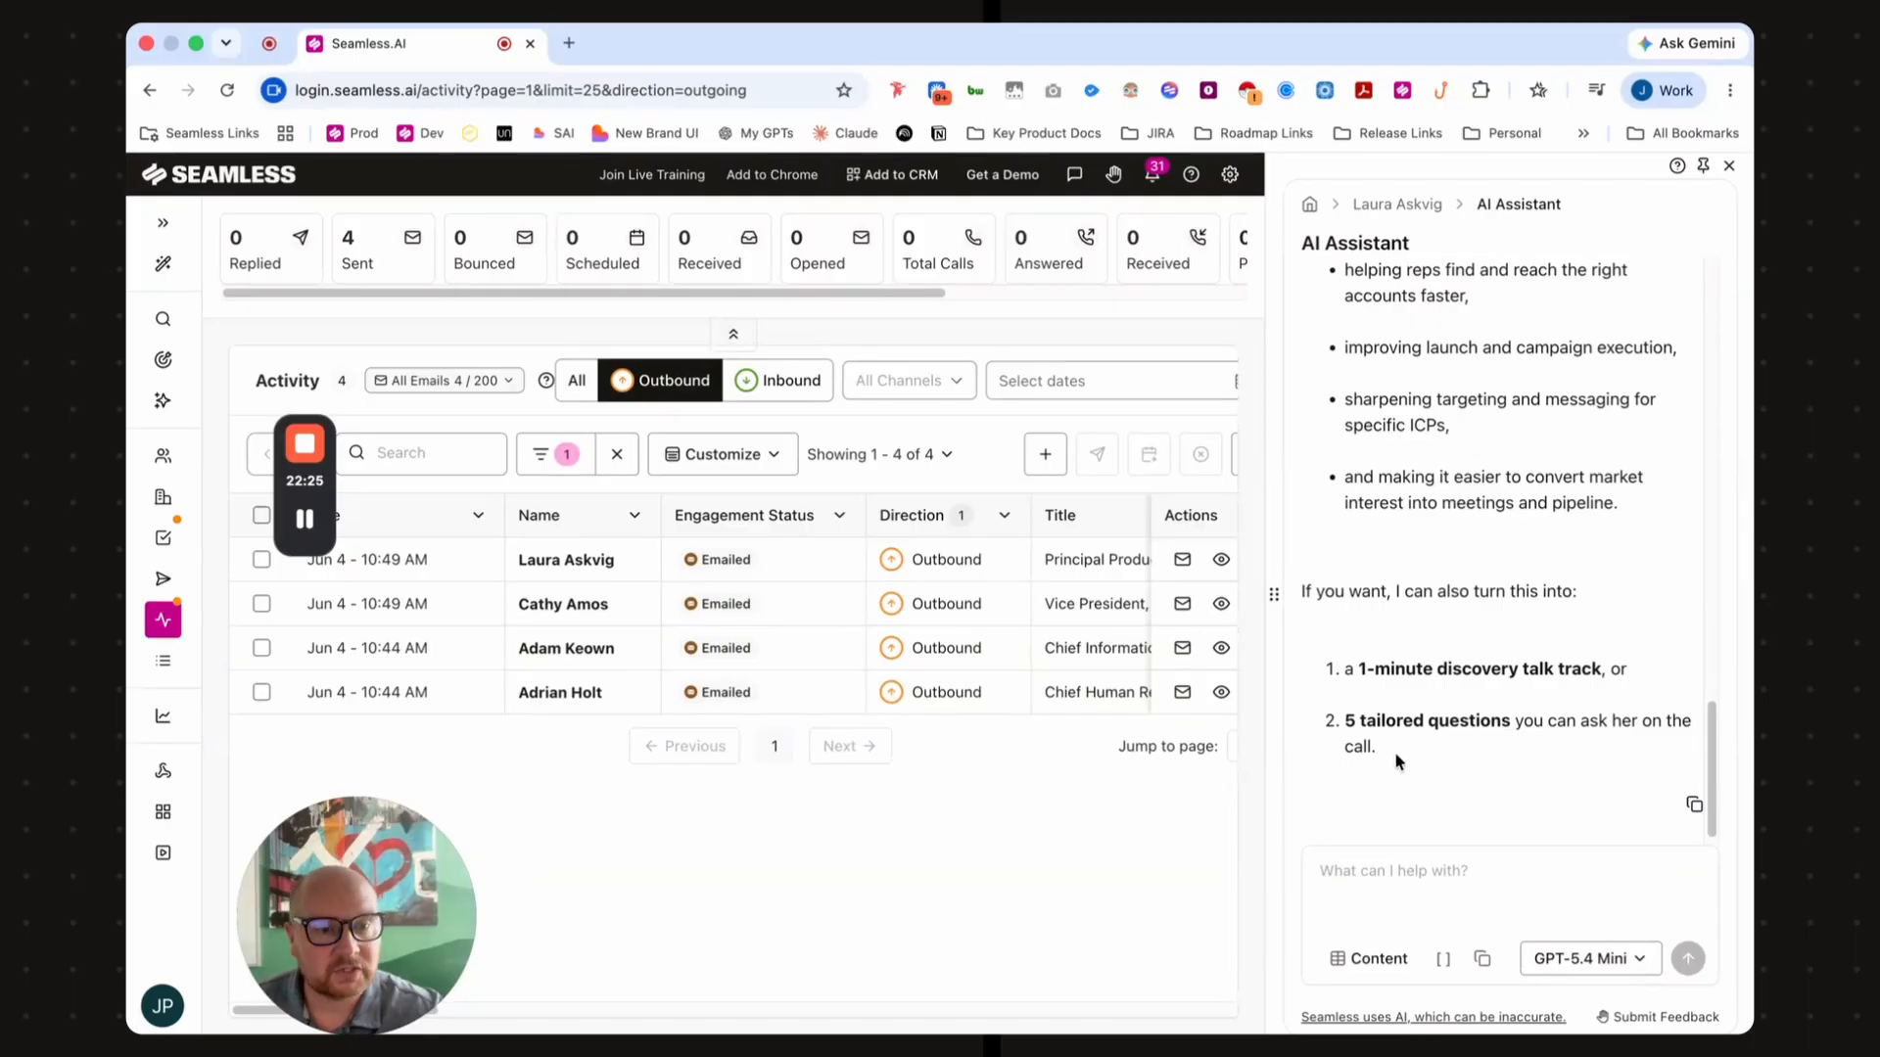
{"action": "left_click_drag", "start_coordinate": [1394, 750], "coordinate": [1348, 725]}
{"action": "key", "text": "ctrl+c"}
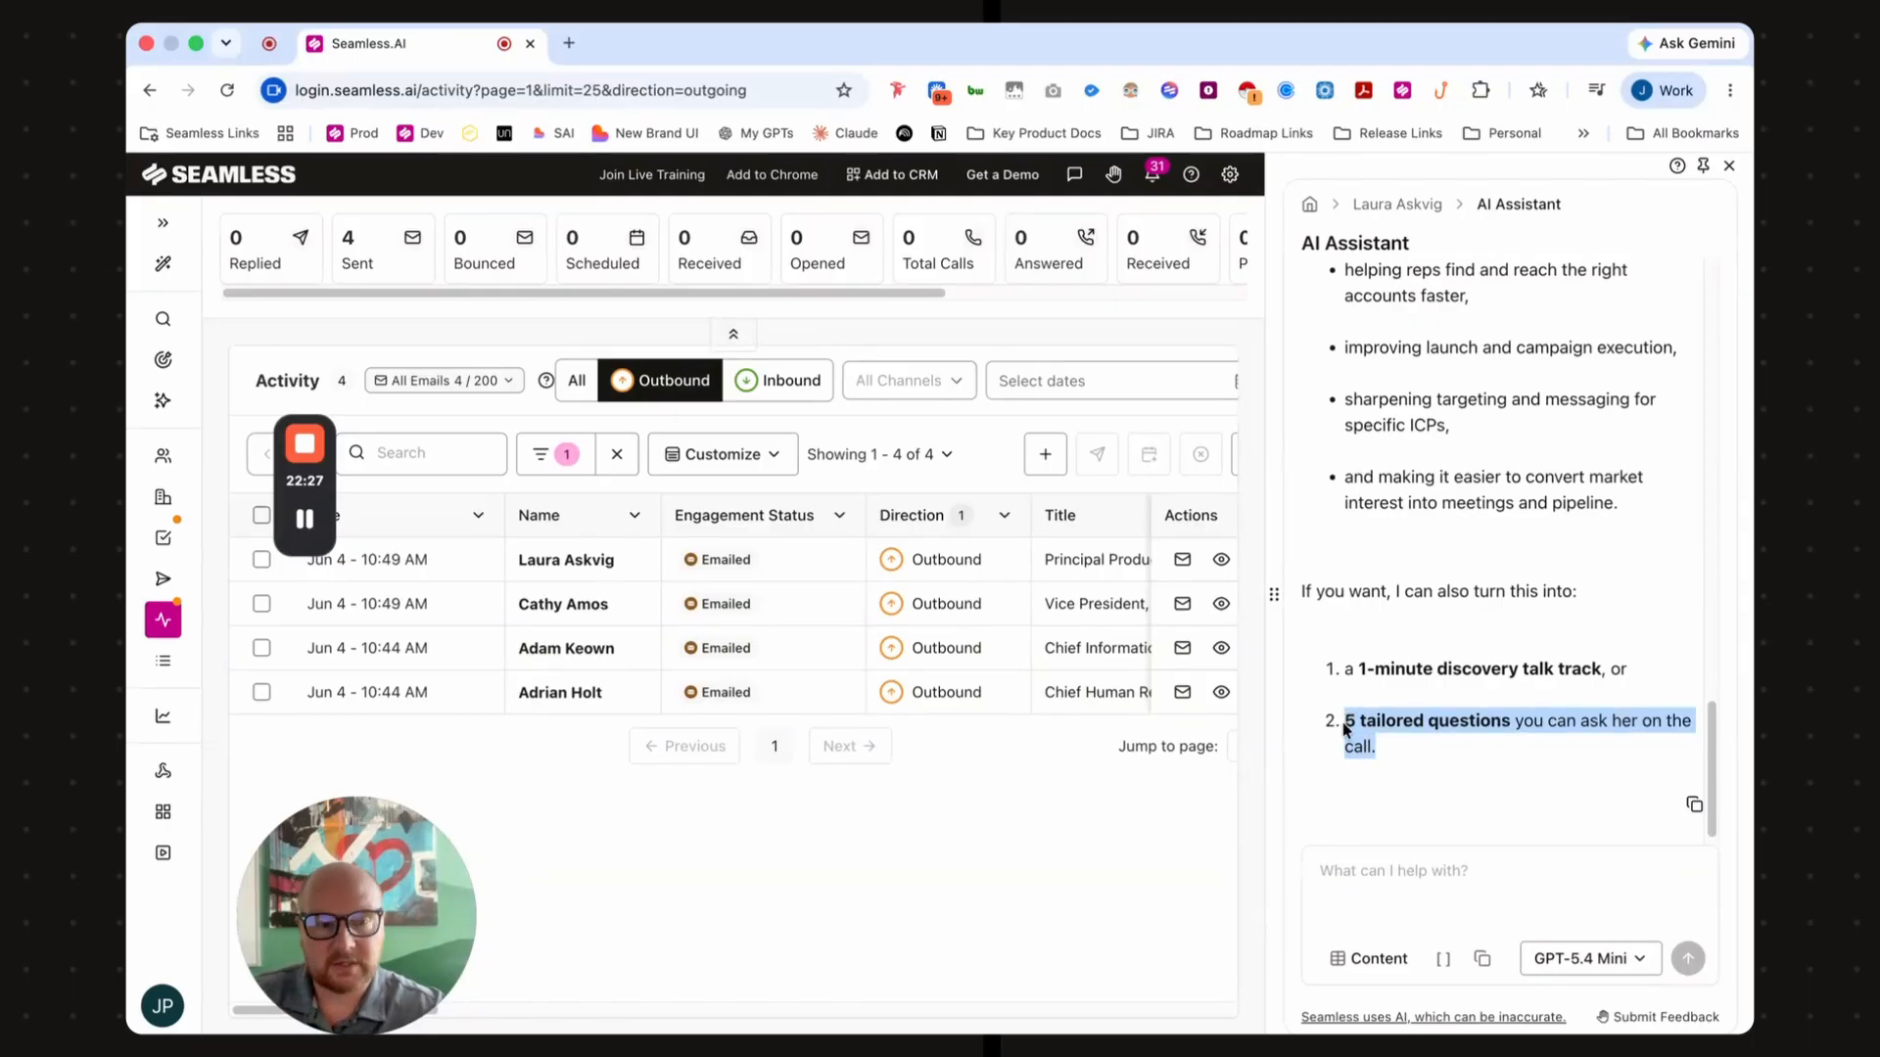
{"action": "left_click", "coordinate": [1326, 878]}
{"action": "key", "text": "ctrl+v"}
{"action": "key", "text": "Return"}
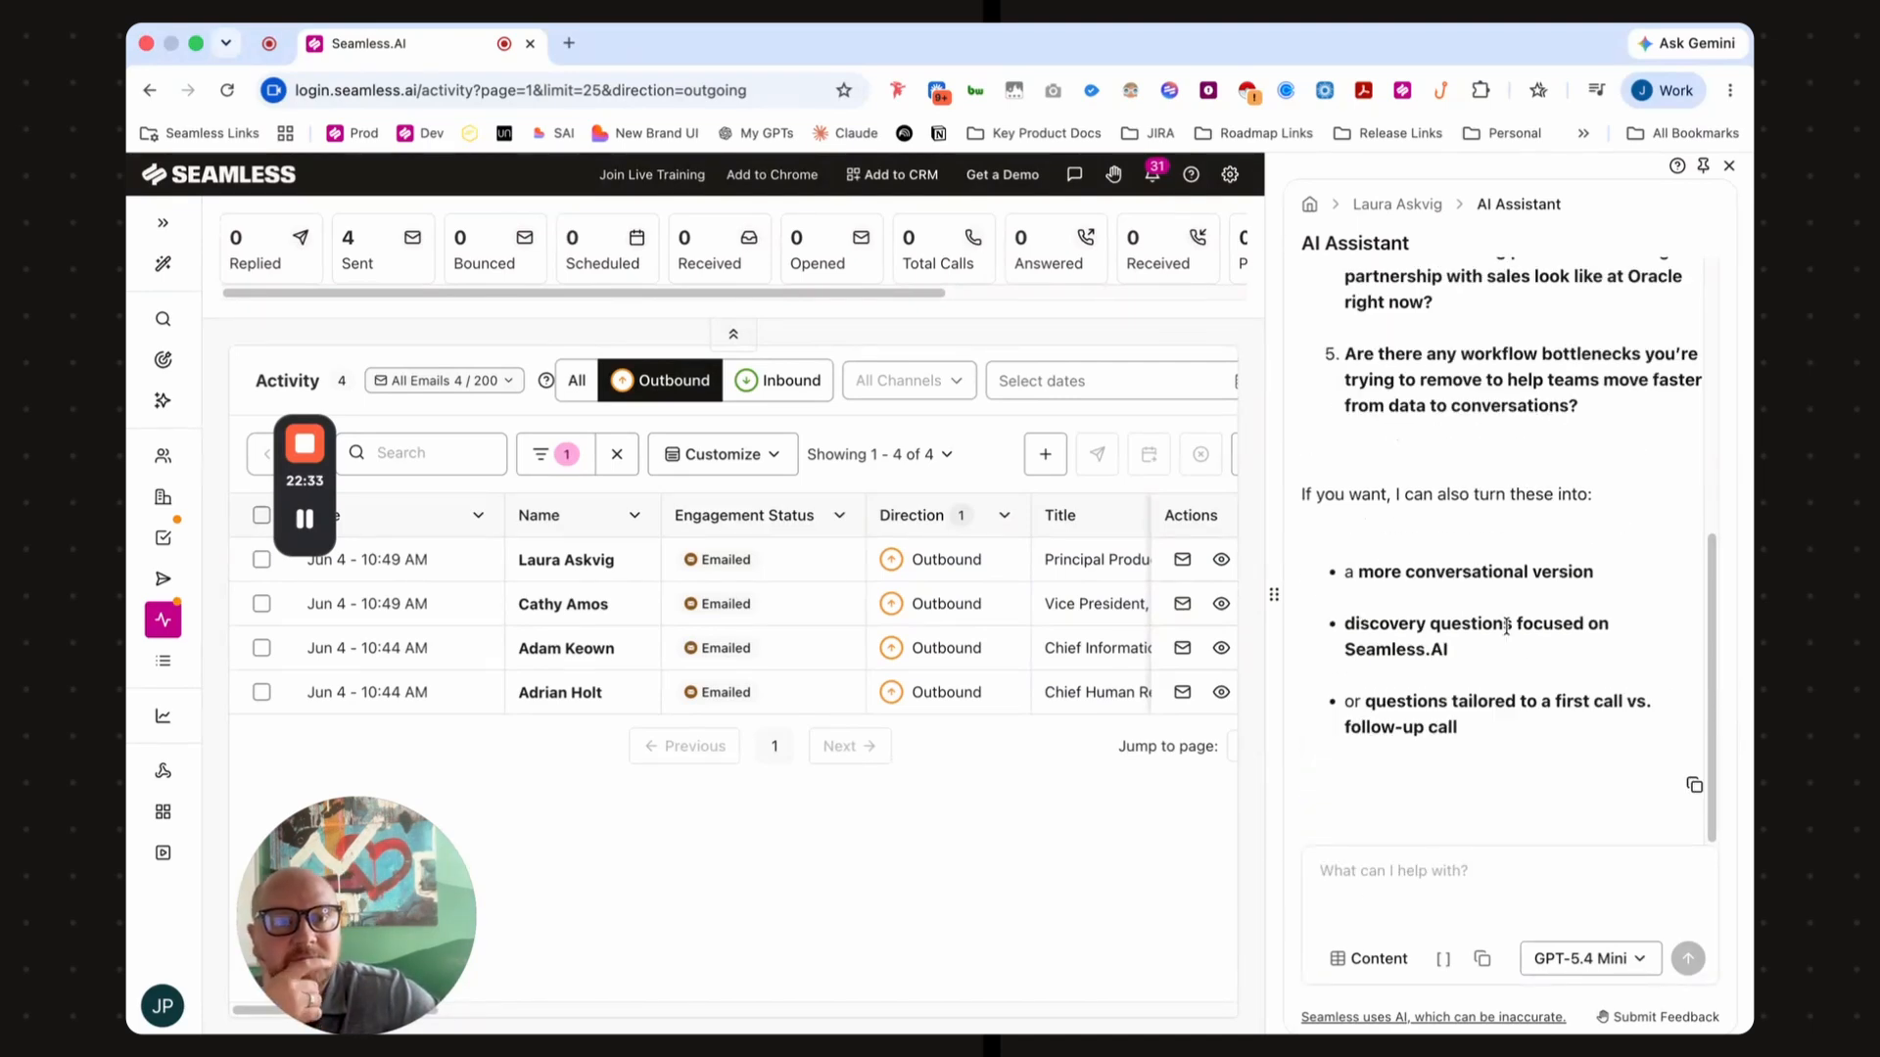
- Read the five tailored call questions and the further options offered by the AI Assistant
{"action": "scroll", "coordinate": [1506, 615], "scroll_direction": "up", "scroll_amount": 10}
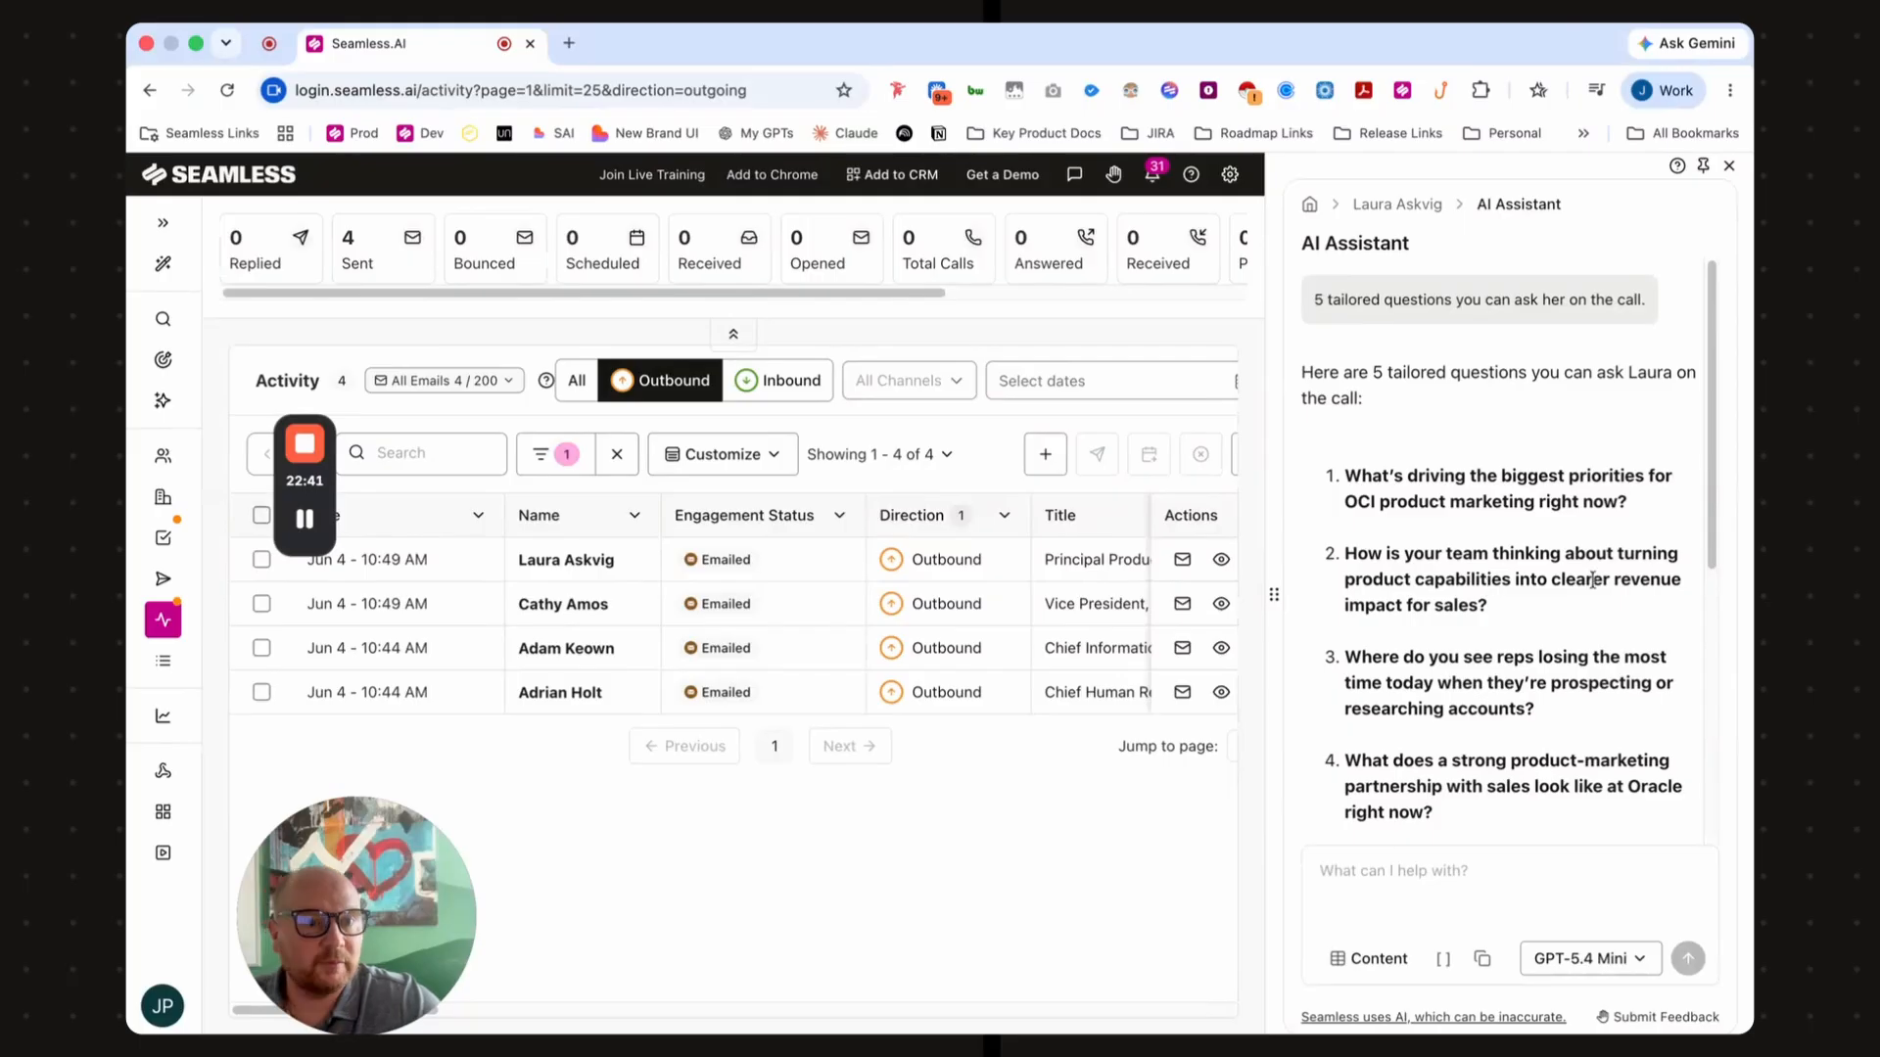
{"action": "scroll", "coordinate": [1504, 586], "scroll_direction": "down", "scroll_amount": 3}
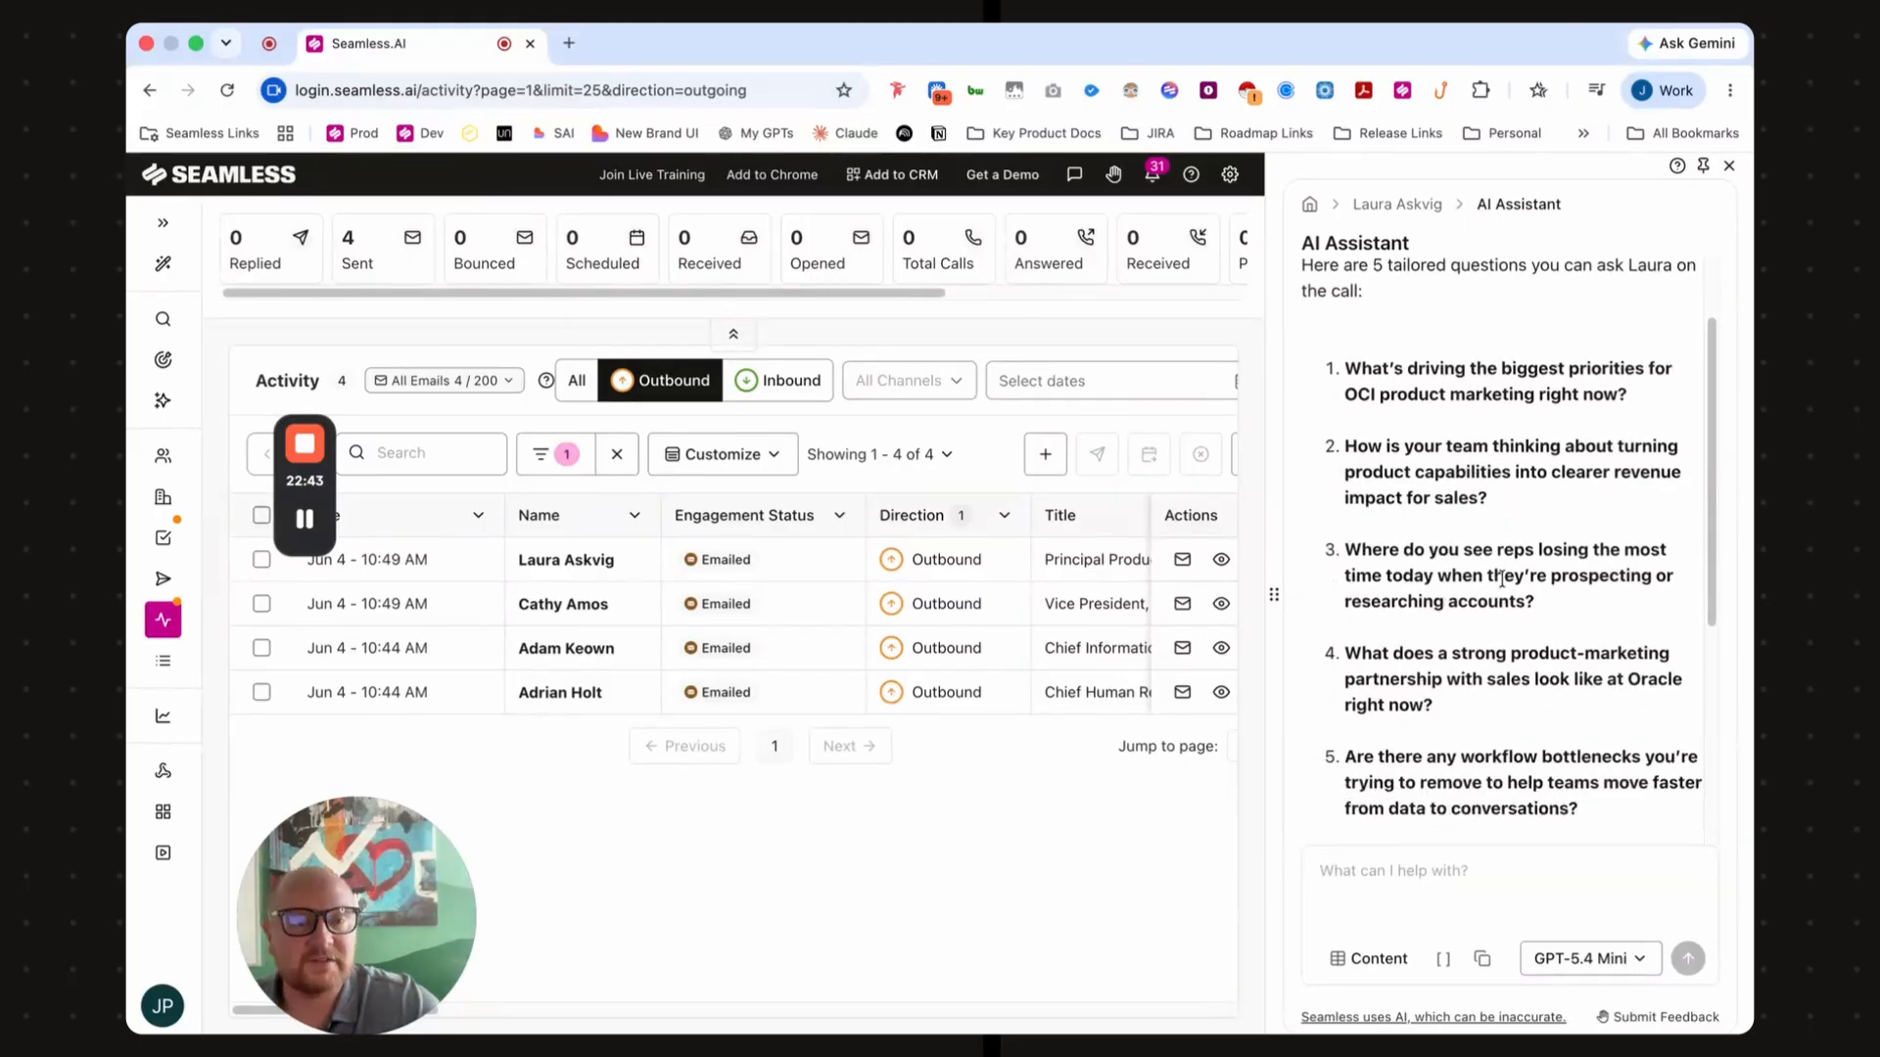
{"action": "scroll", "coordinate": [1505, 585], "scroll_direction": "down", "scroll_amount": 3}
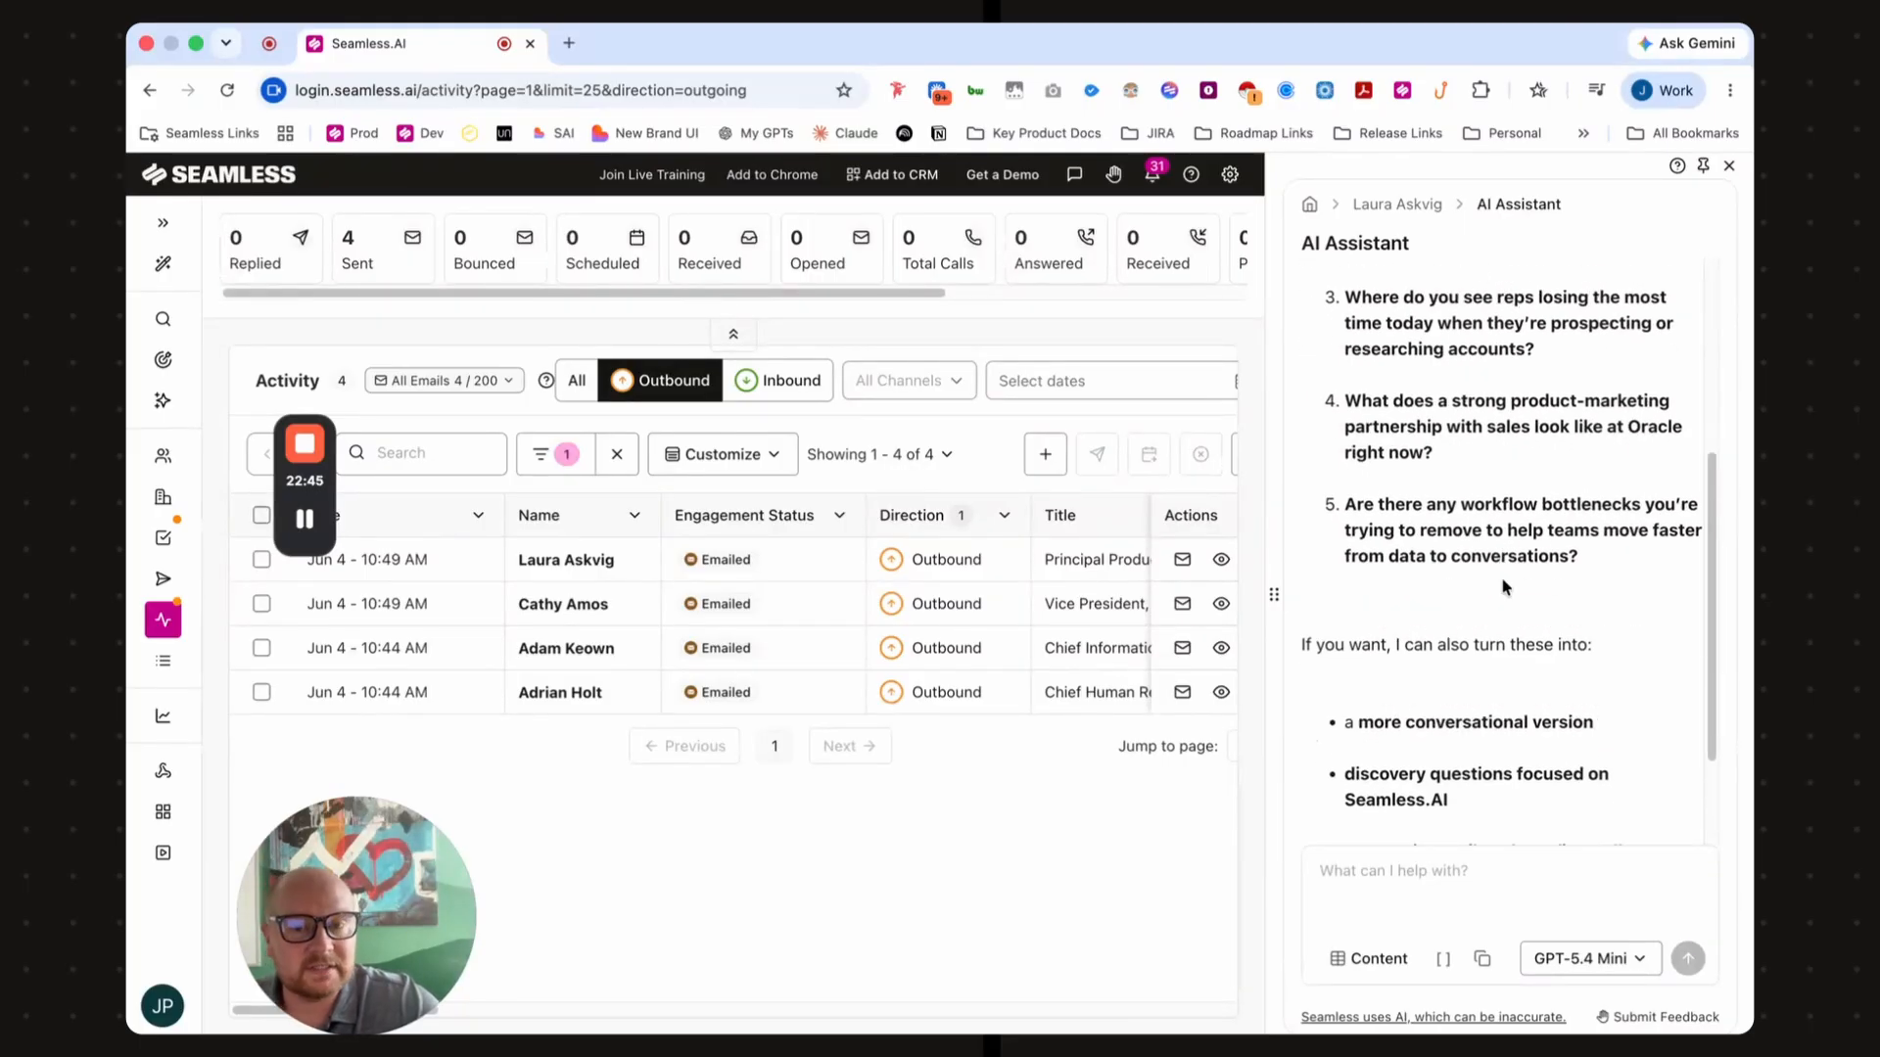
{"action": "scroll", "coordinate": [1501, 577], "scroll_direction": "up", "scroll_amount": 6}
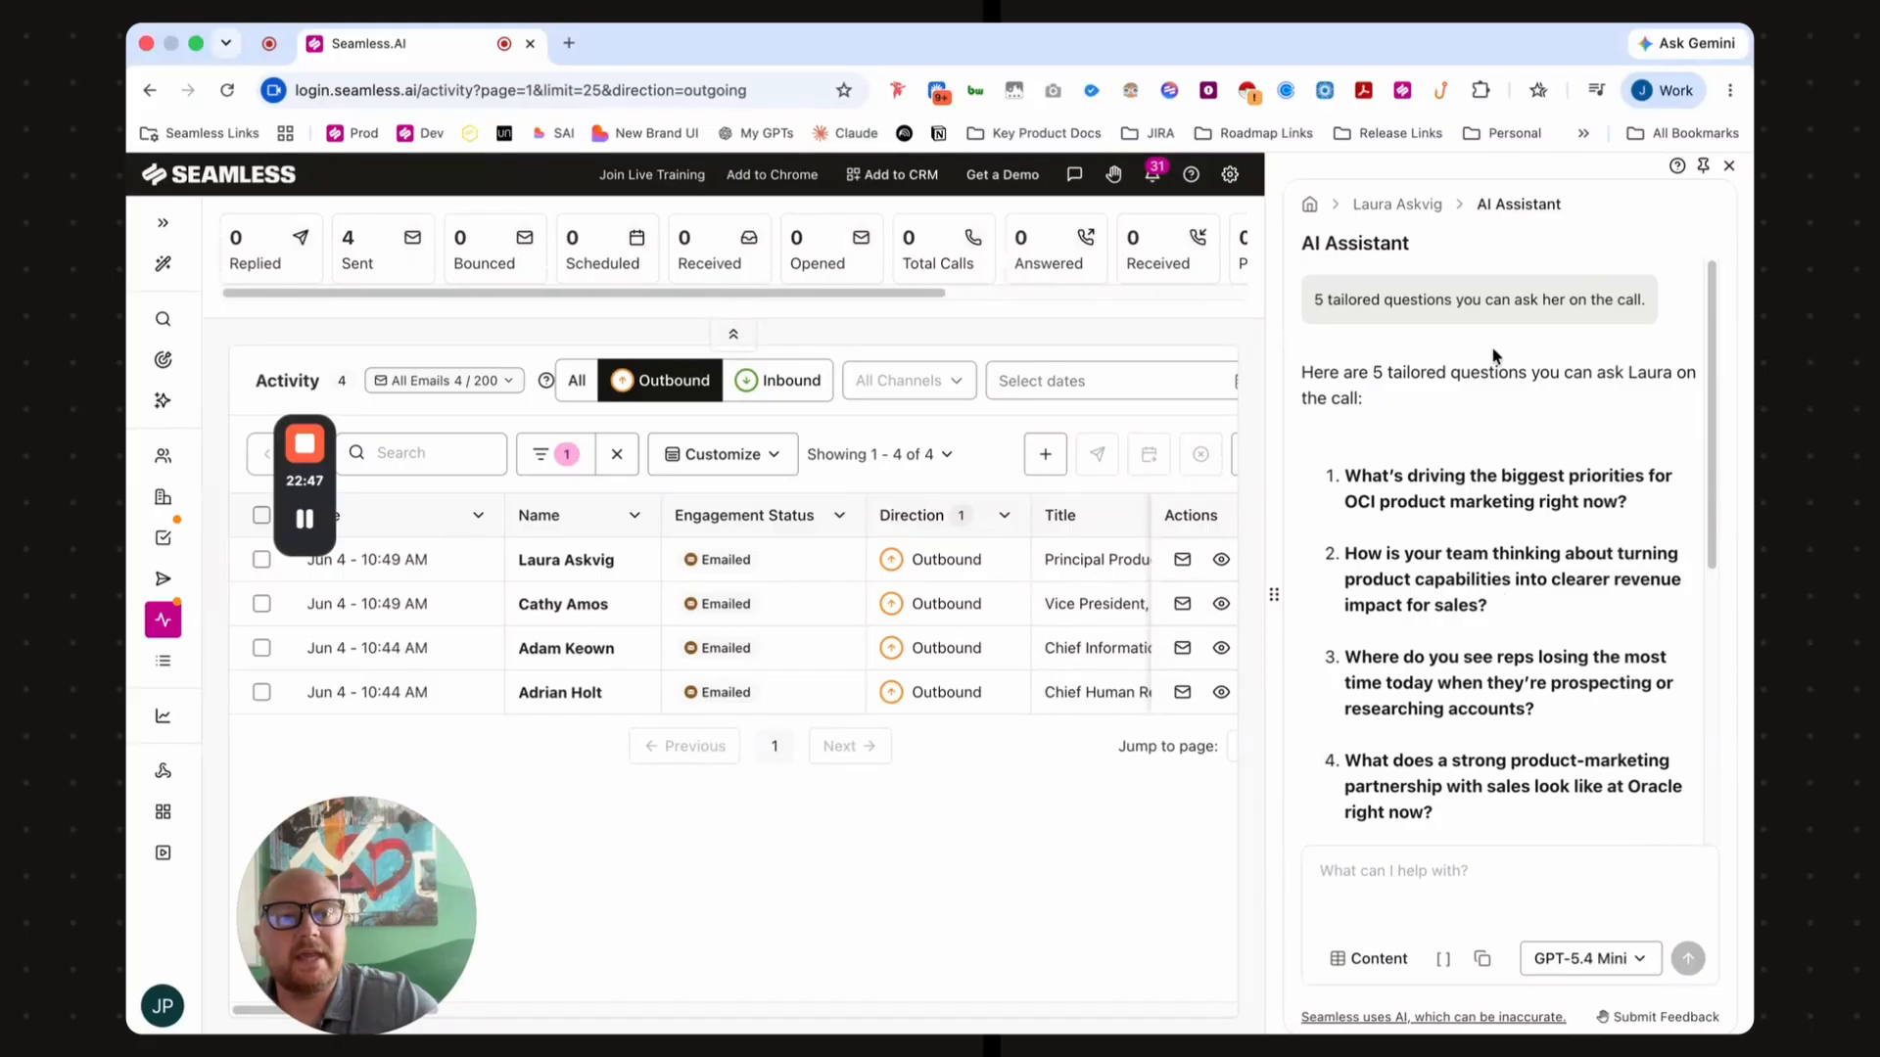
- Return to the Oracle contact's record, set the Contact Status to Interested, and close the contact pane
{"action": "left_click", "coordinate": [1402, 205]}
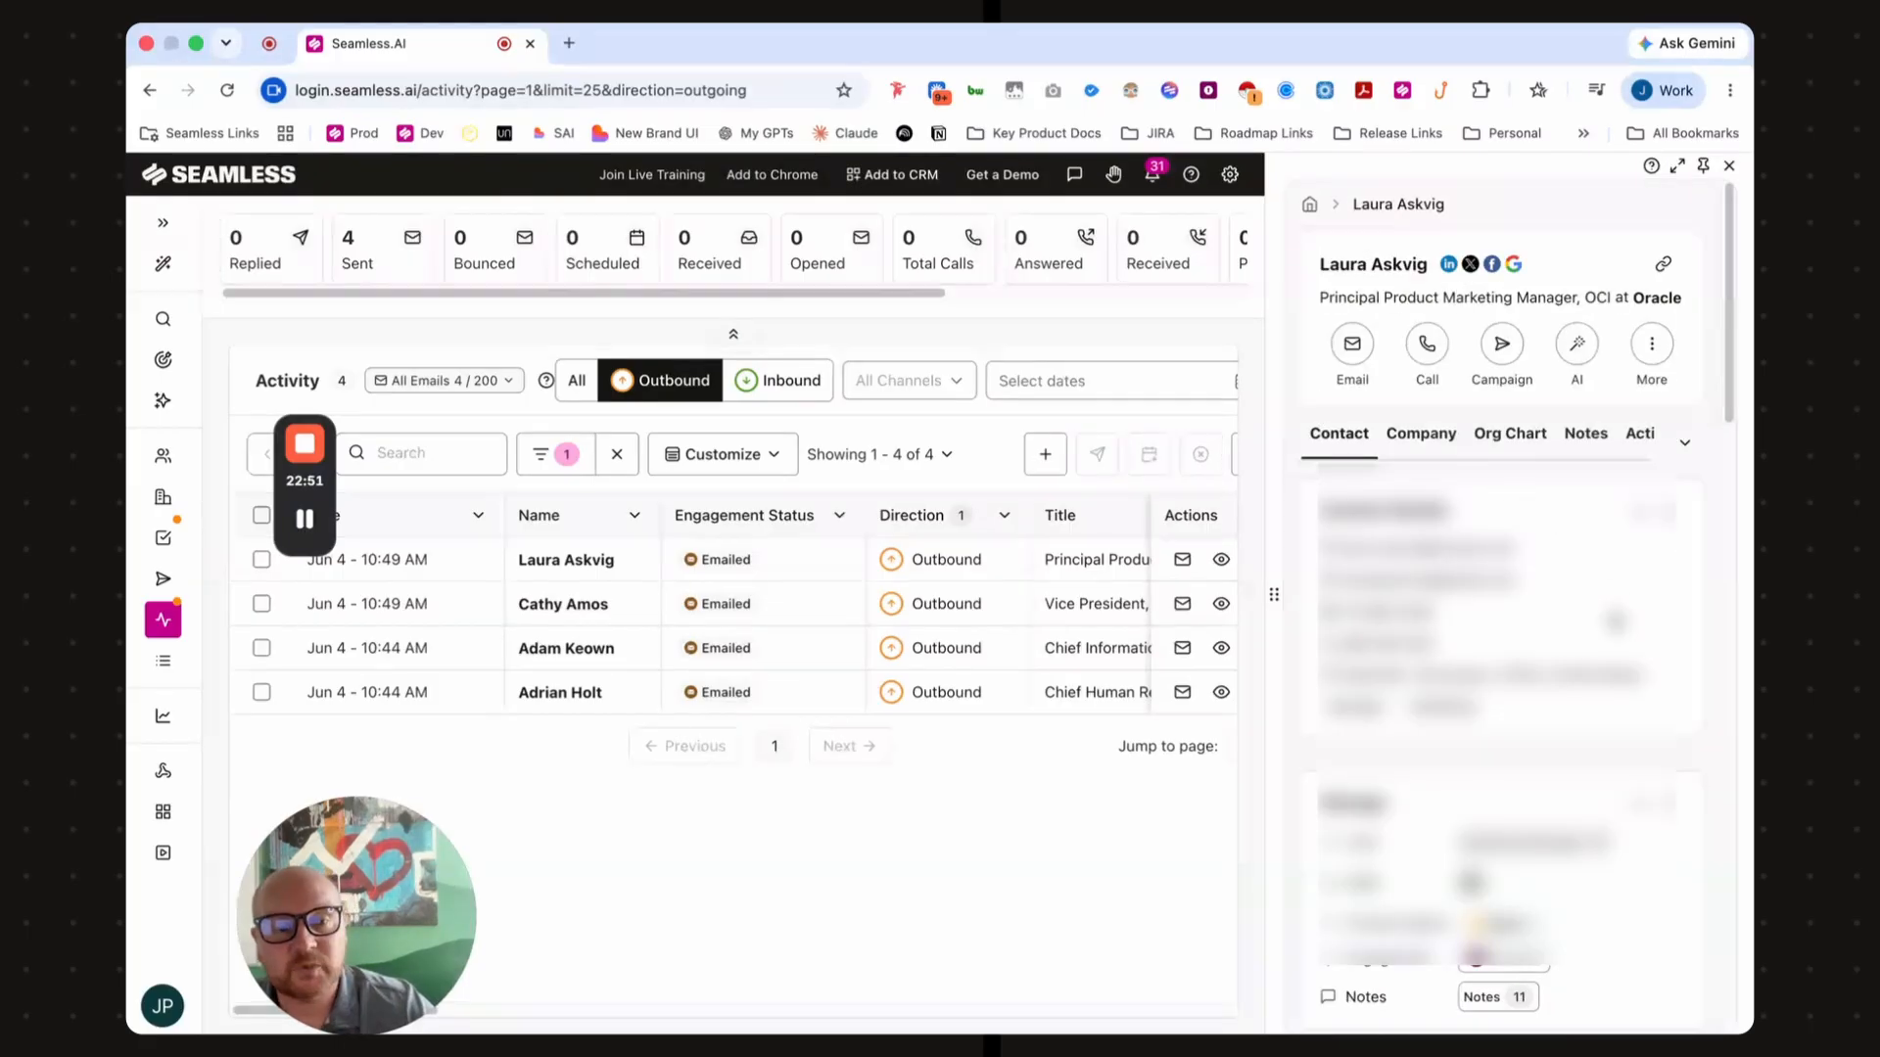
{"action": "scroll", "coordinate": [1603, 600], "scroll_direction": "down", "scroll_amount": 1}
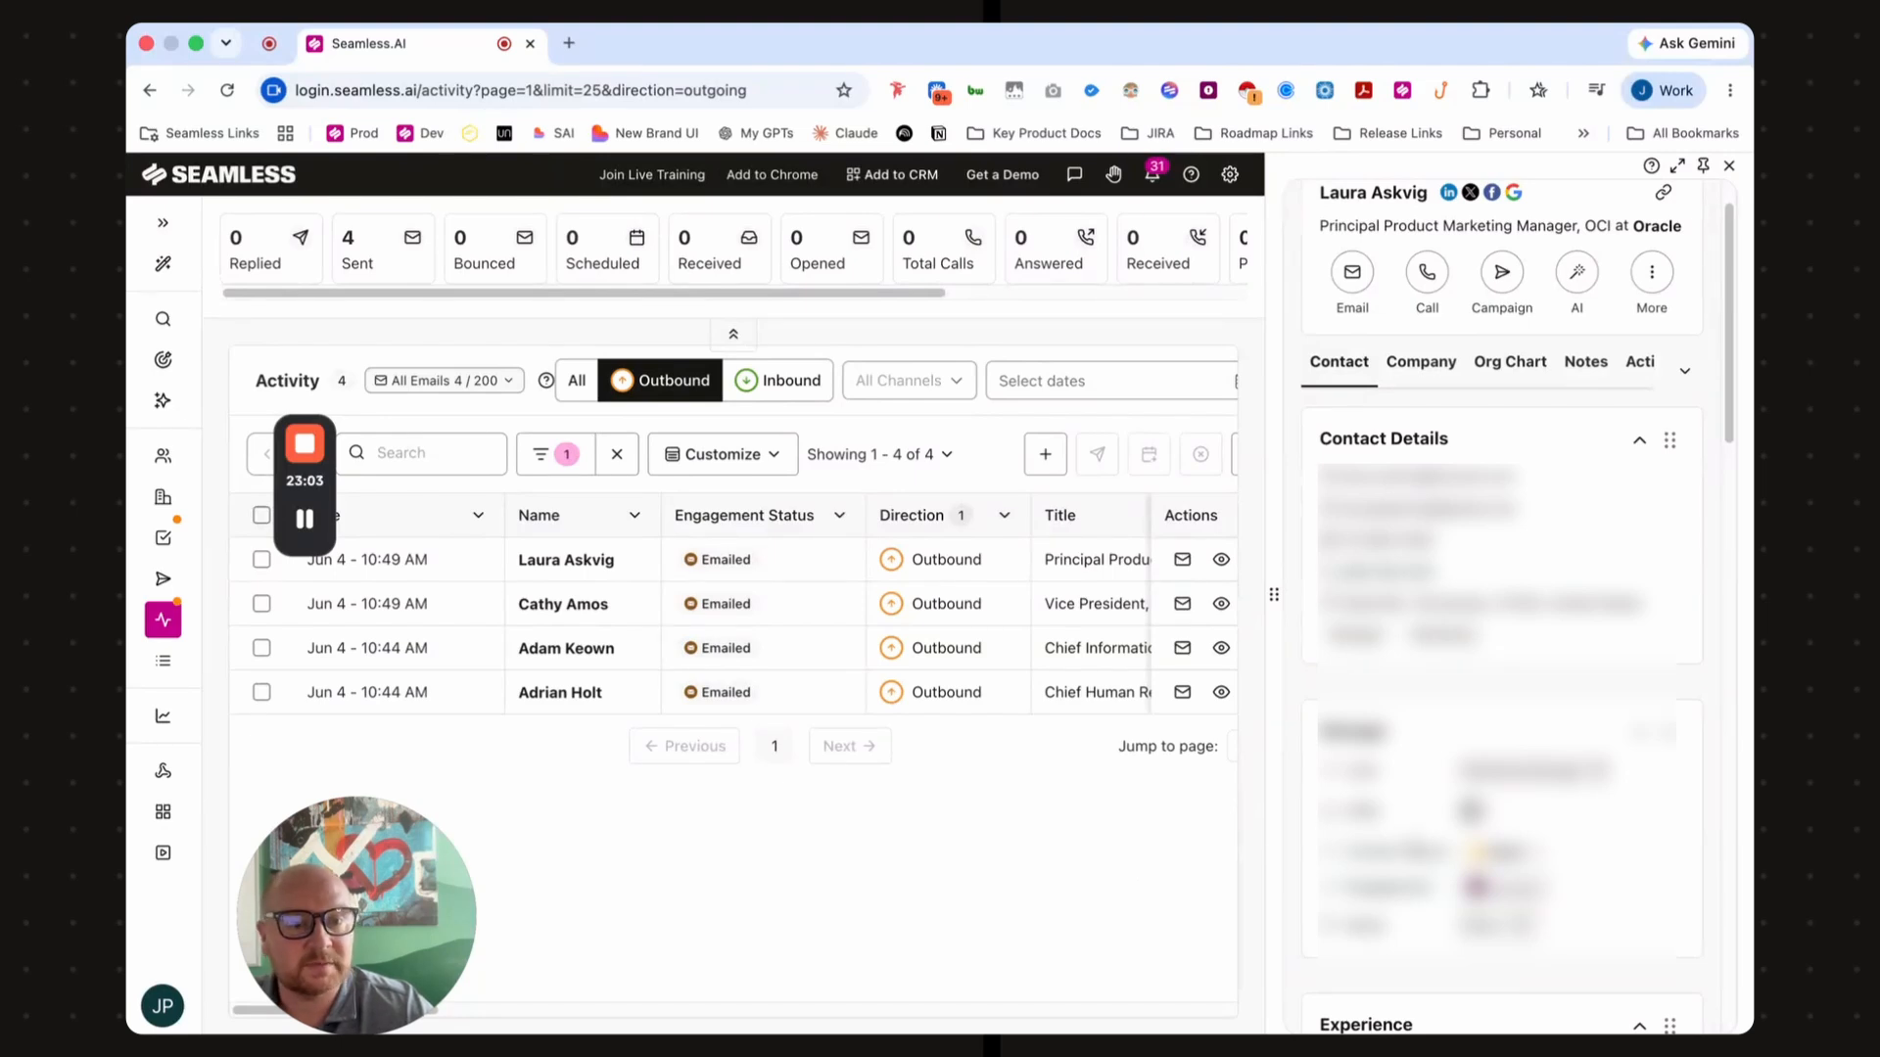
{"action": "left_click", "coordinate": [1508, 851]}
{"action": "scroll", "coordinate": [1671, 885], "scroll_direction": "down", "scroll_amount": 4}
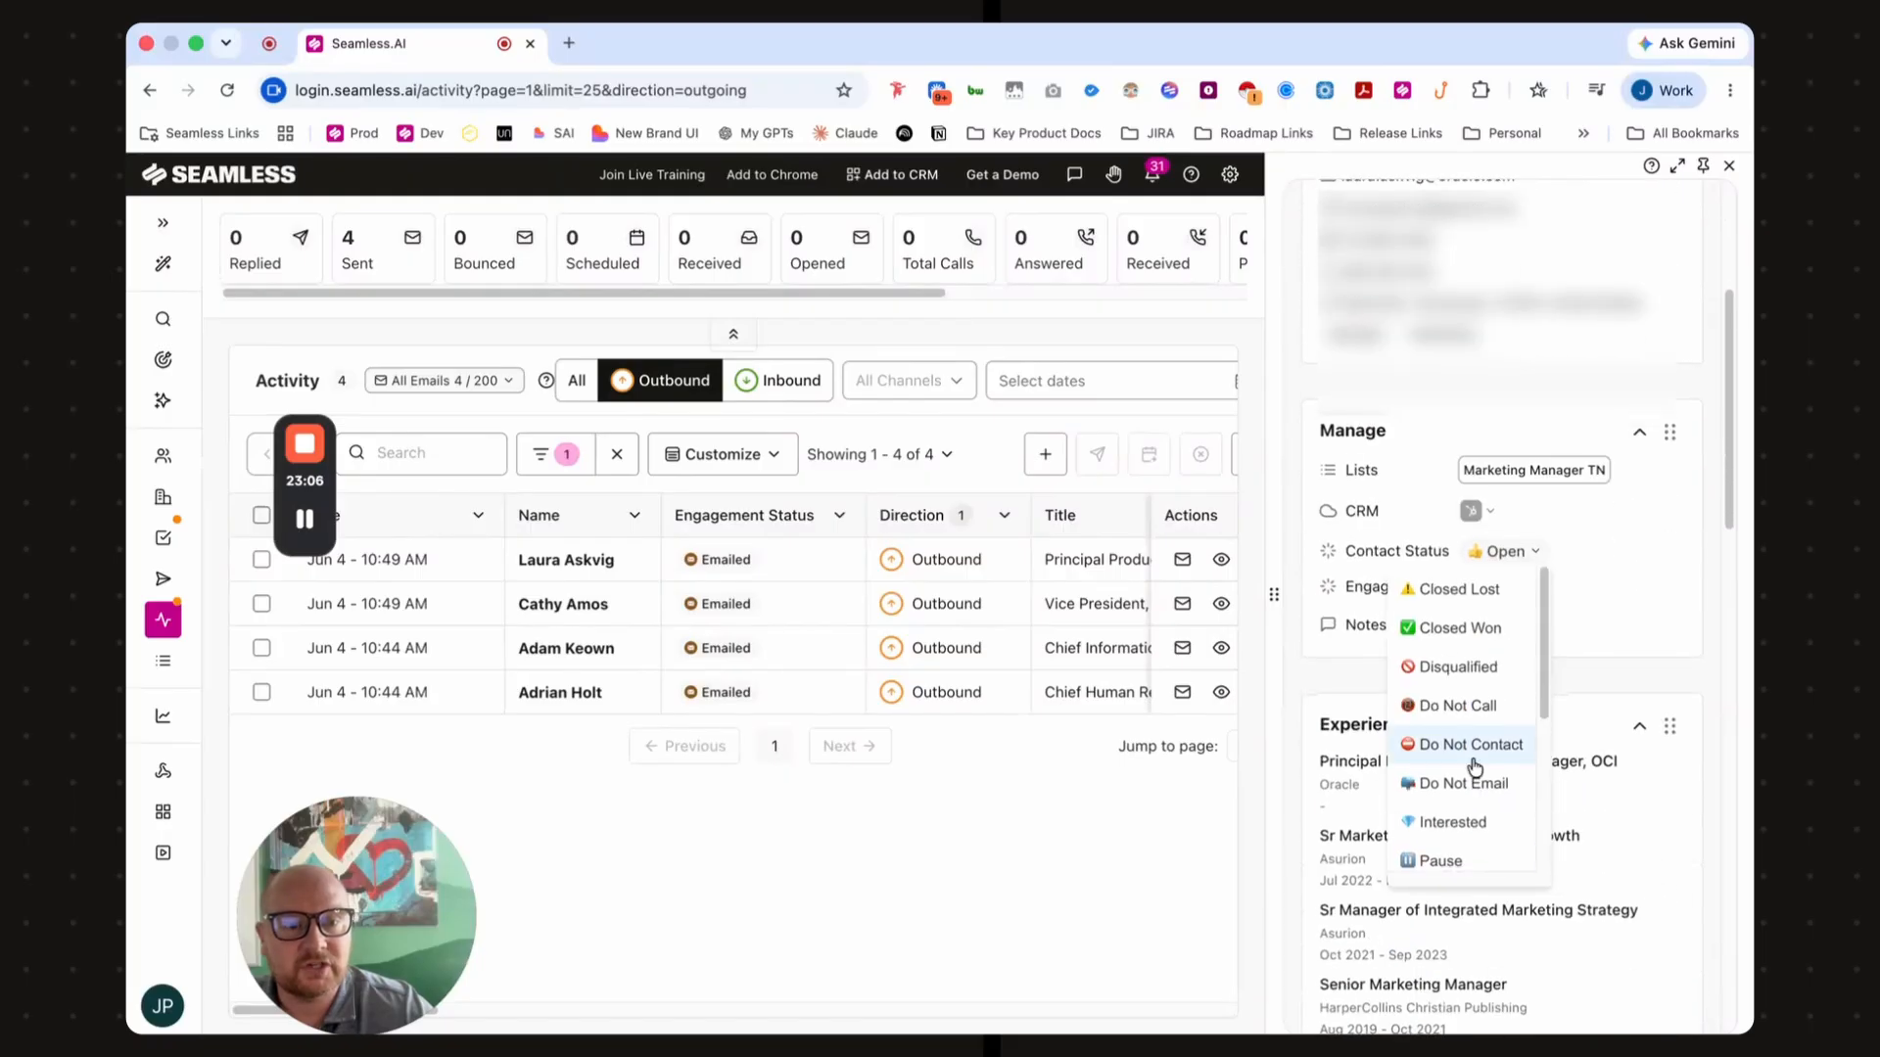
{"action": "left_click", "coordinate": [1468, 822]}
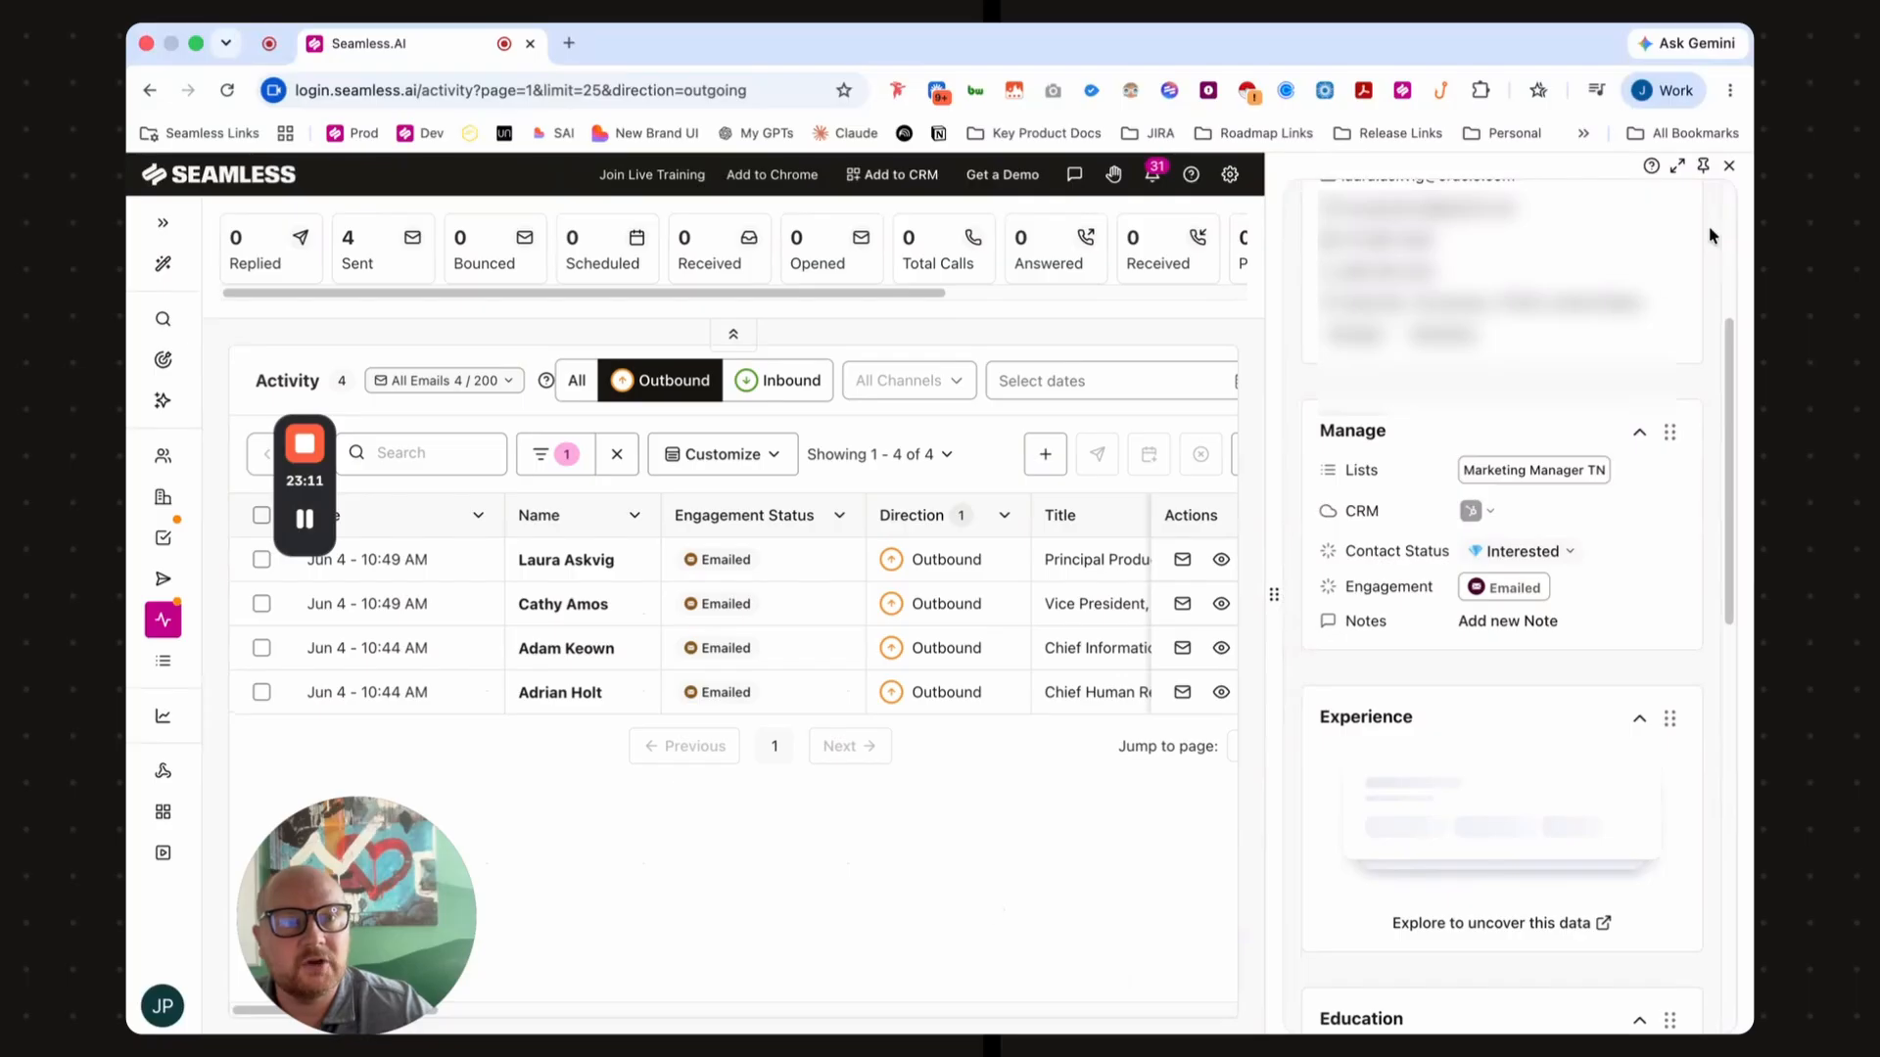
{"action": "left_click", "coordinate": [1734, 173]}
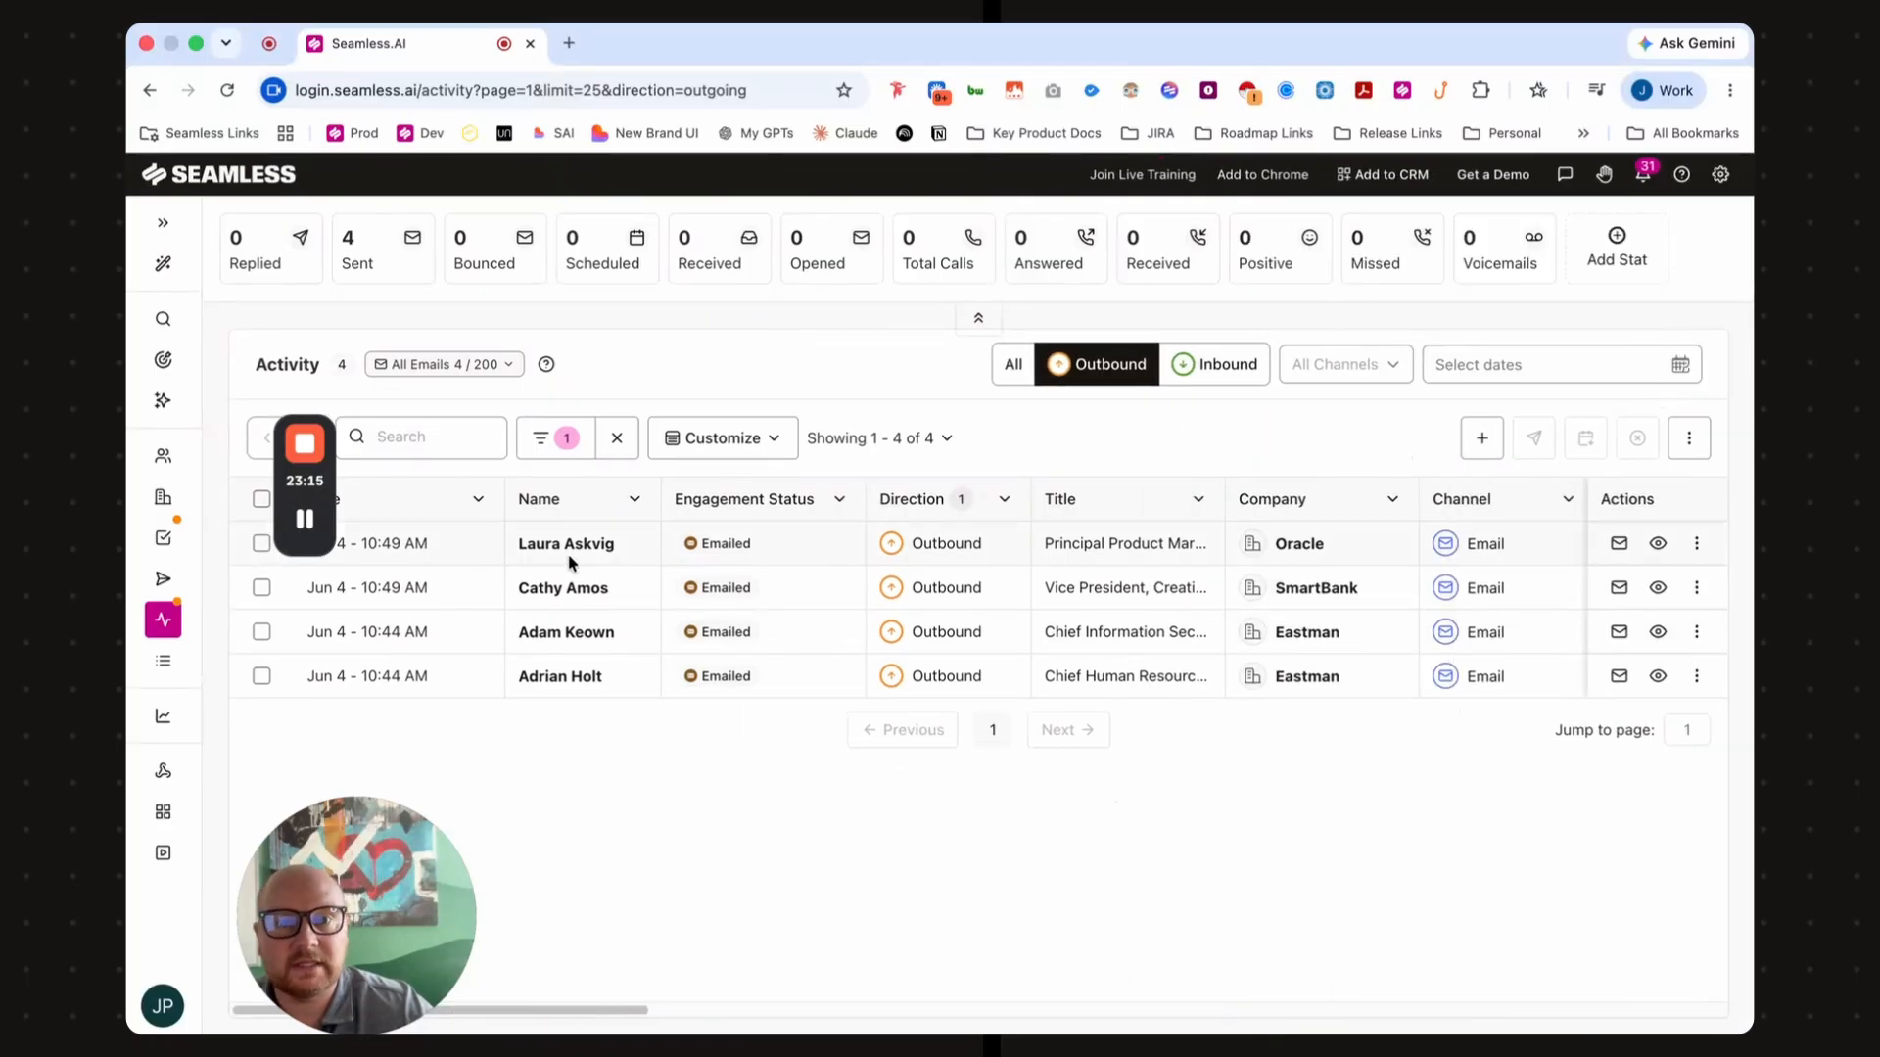
- Filter the My Contacts list to show only contacts whose Contact Status is Interested
{"action": "left_click", "coordinate": [169, 470]}
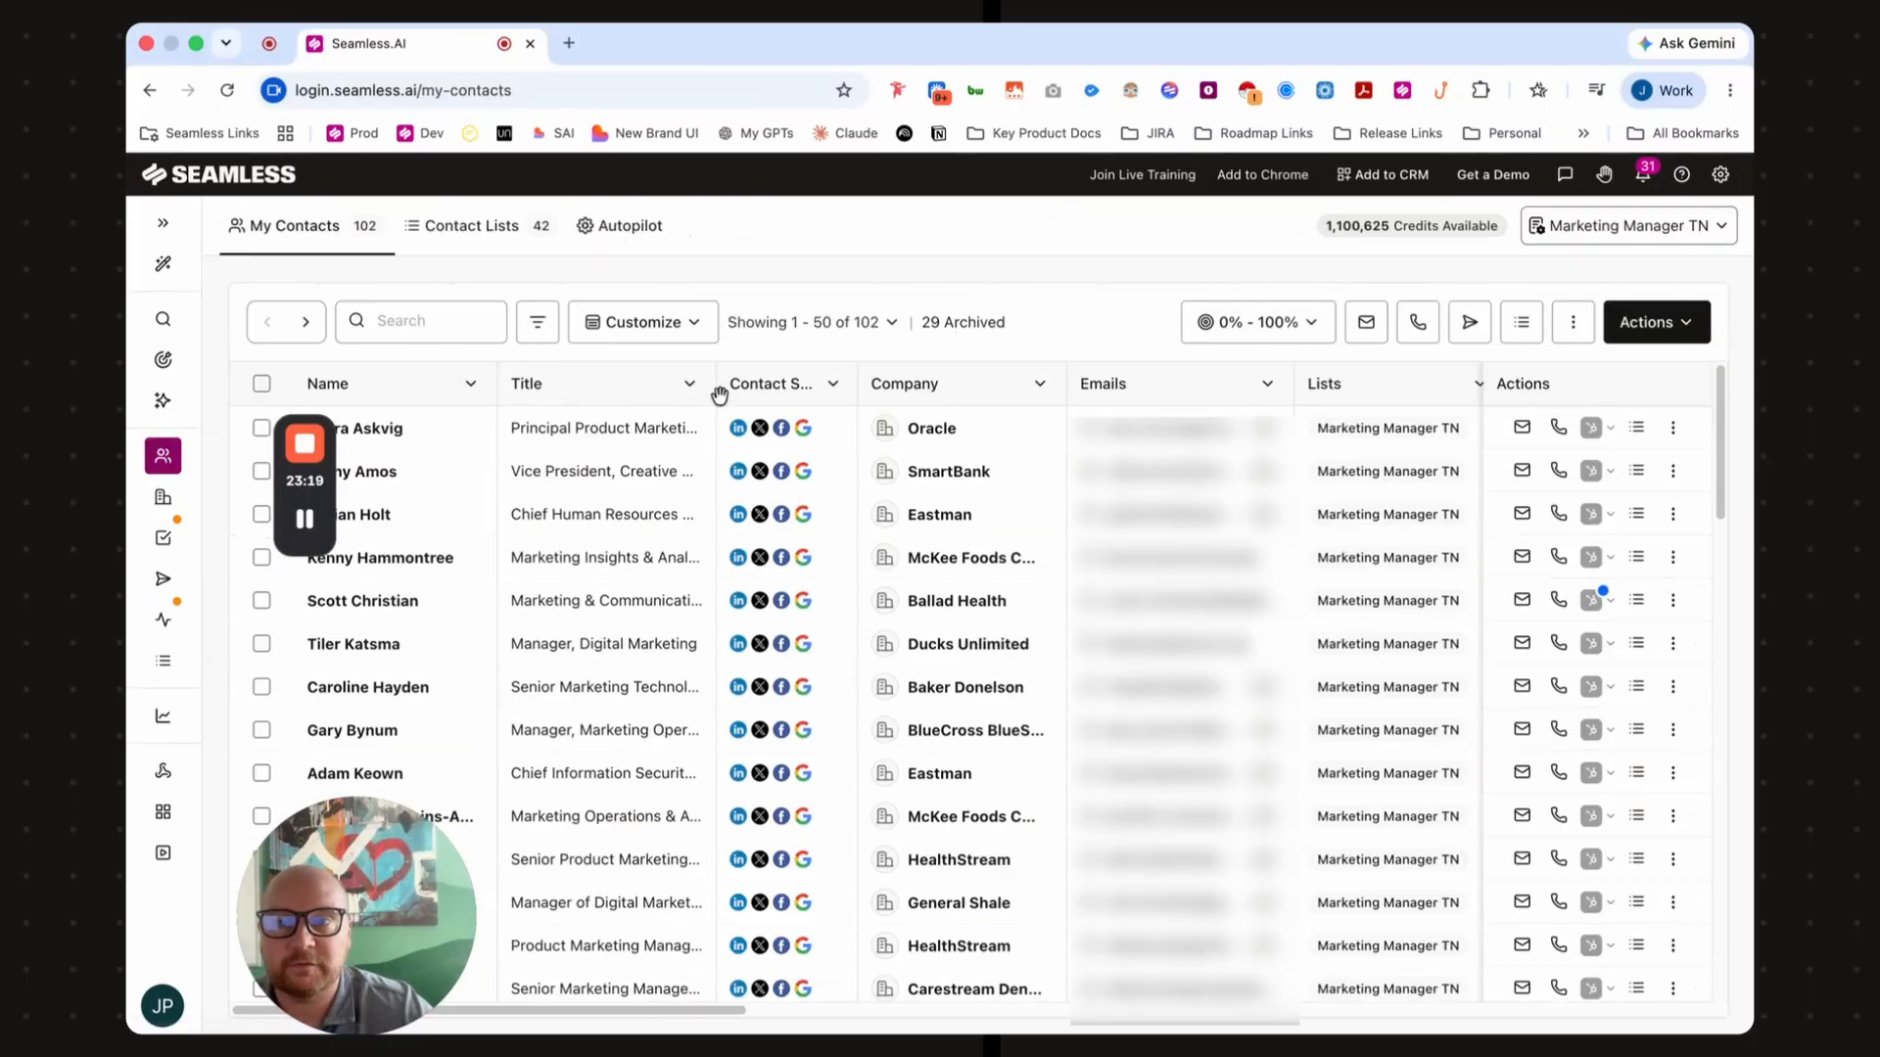
{"action": "left_click", "coordinate": [538, 326]}
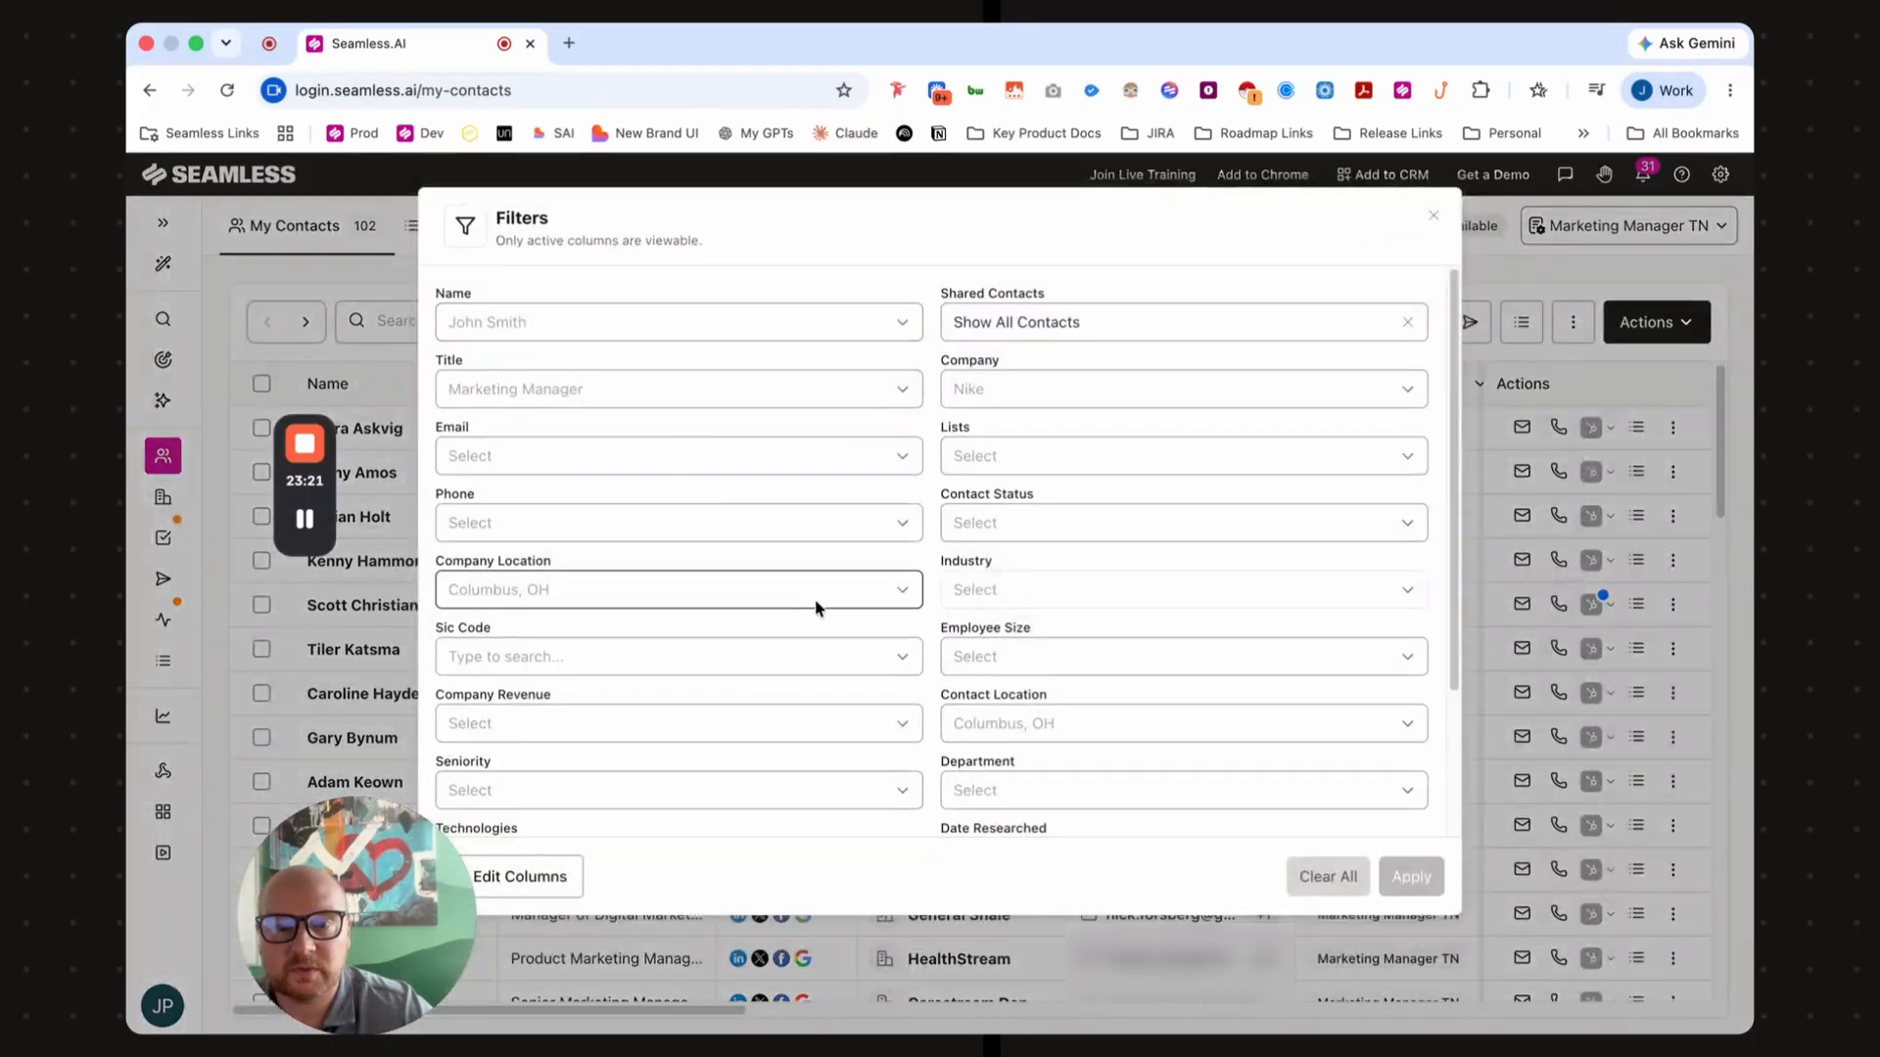
{"action": "scroll", "coordinate": [818, 607], "scroll_direction": "down", "scroll_amount": 3}
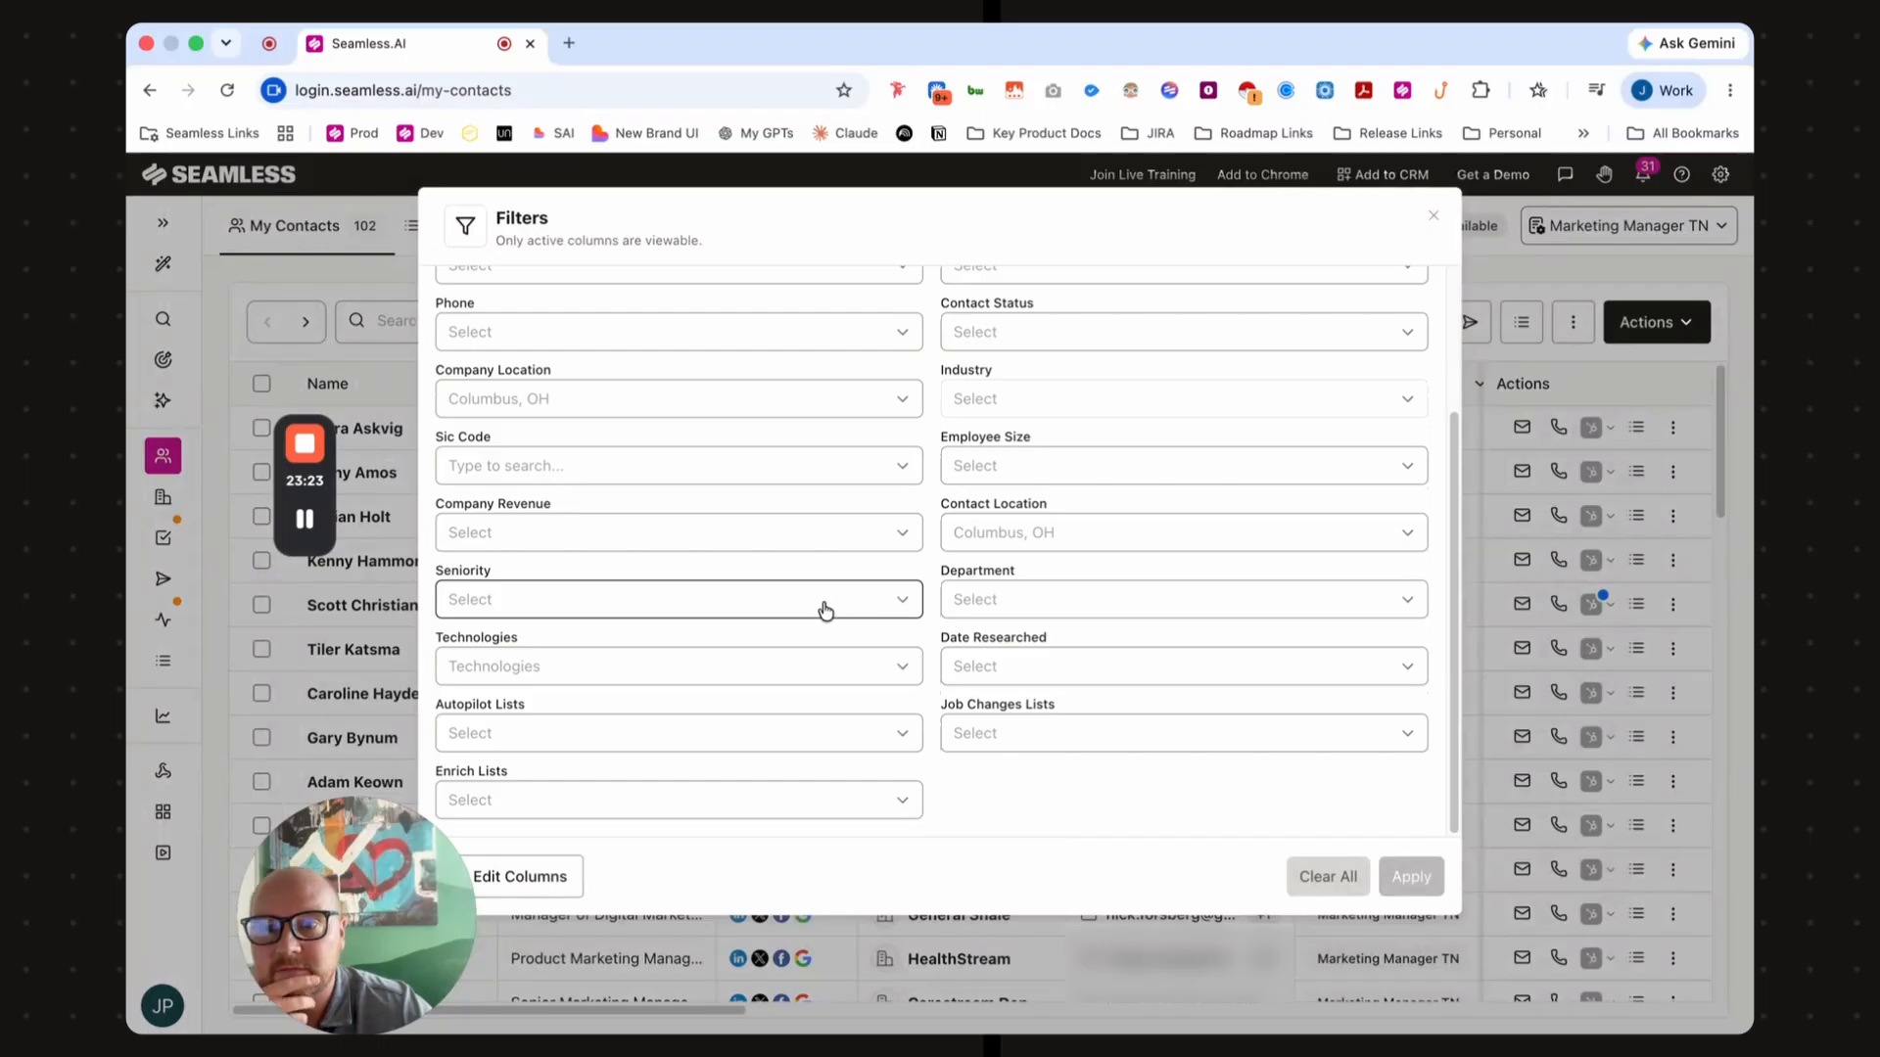
{"action": "scroll", "coordinate": [873, 632], "scroll_direction": "up", "scroll_amount": 1}
{"action": "scroll", "coordinate": [873, 632], "scroll_direction": "up", "scroll_amount": 5}
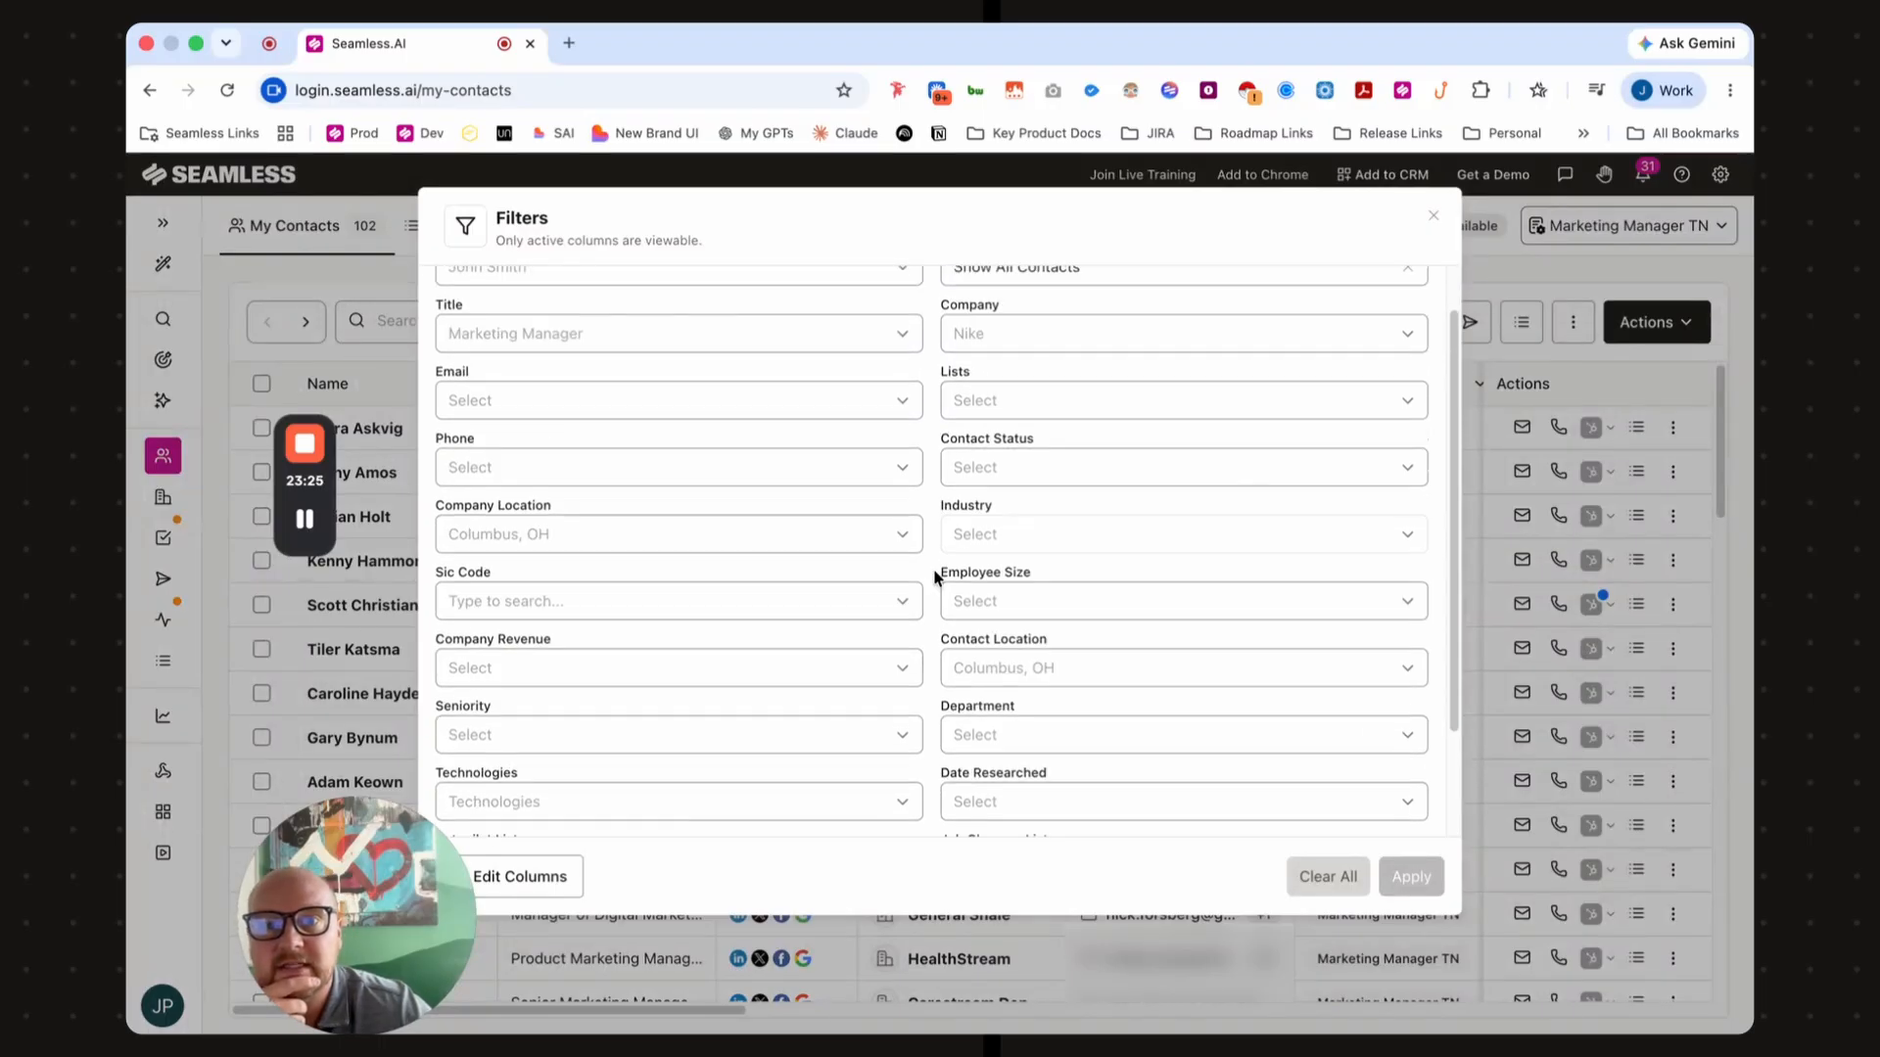
{"action": "left_click", "coordinate": [1057, 470]}
{"action": "scroll", "coordinate": [1151, 606], "scroll_direction": "down", "scroll_amount": 2}
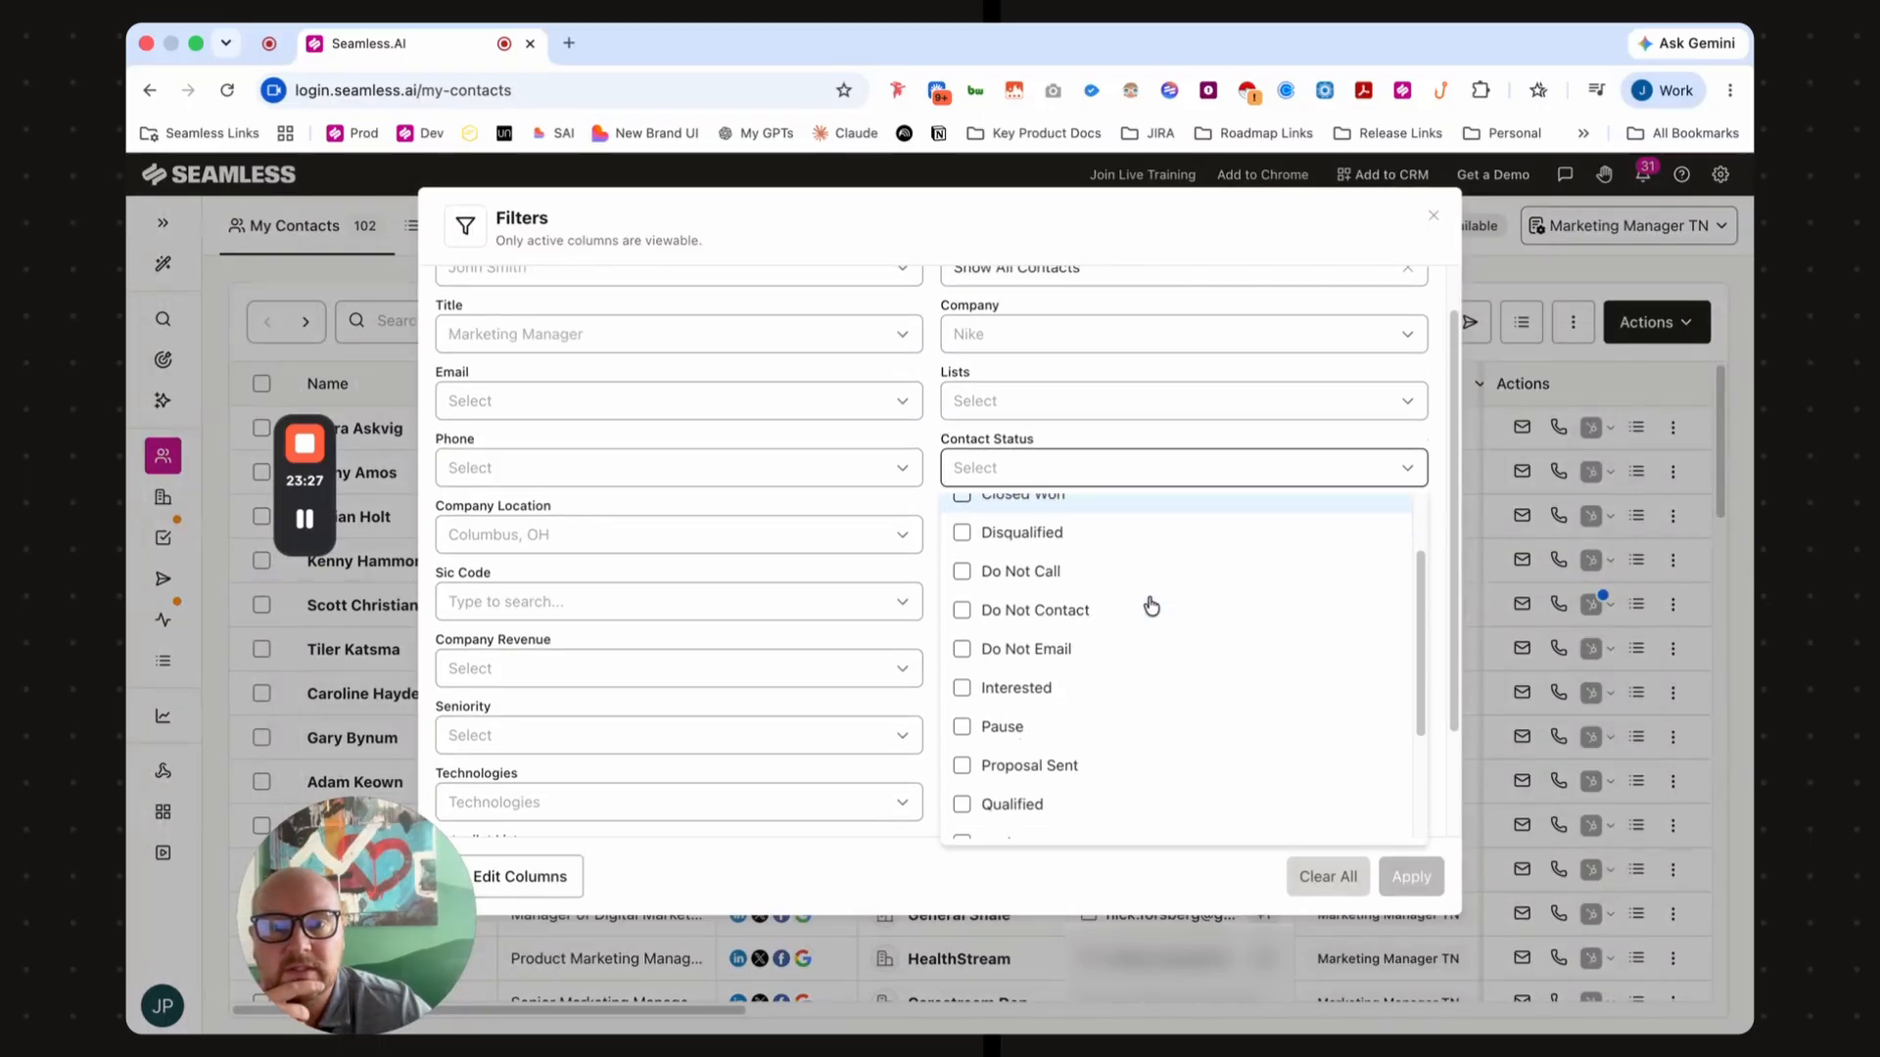
{"action": "left_click", "coordinate": [959, 690]}
{"action": "left_click", "coordinate": [1436, 880]}
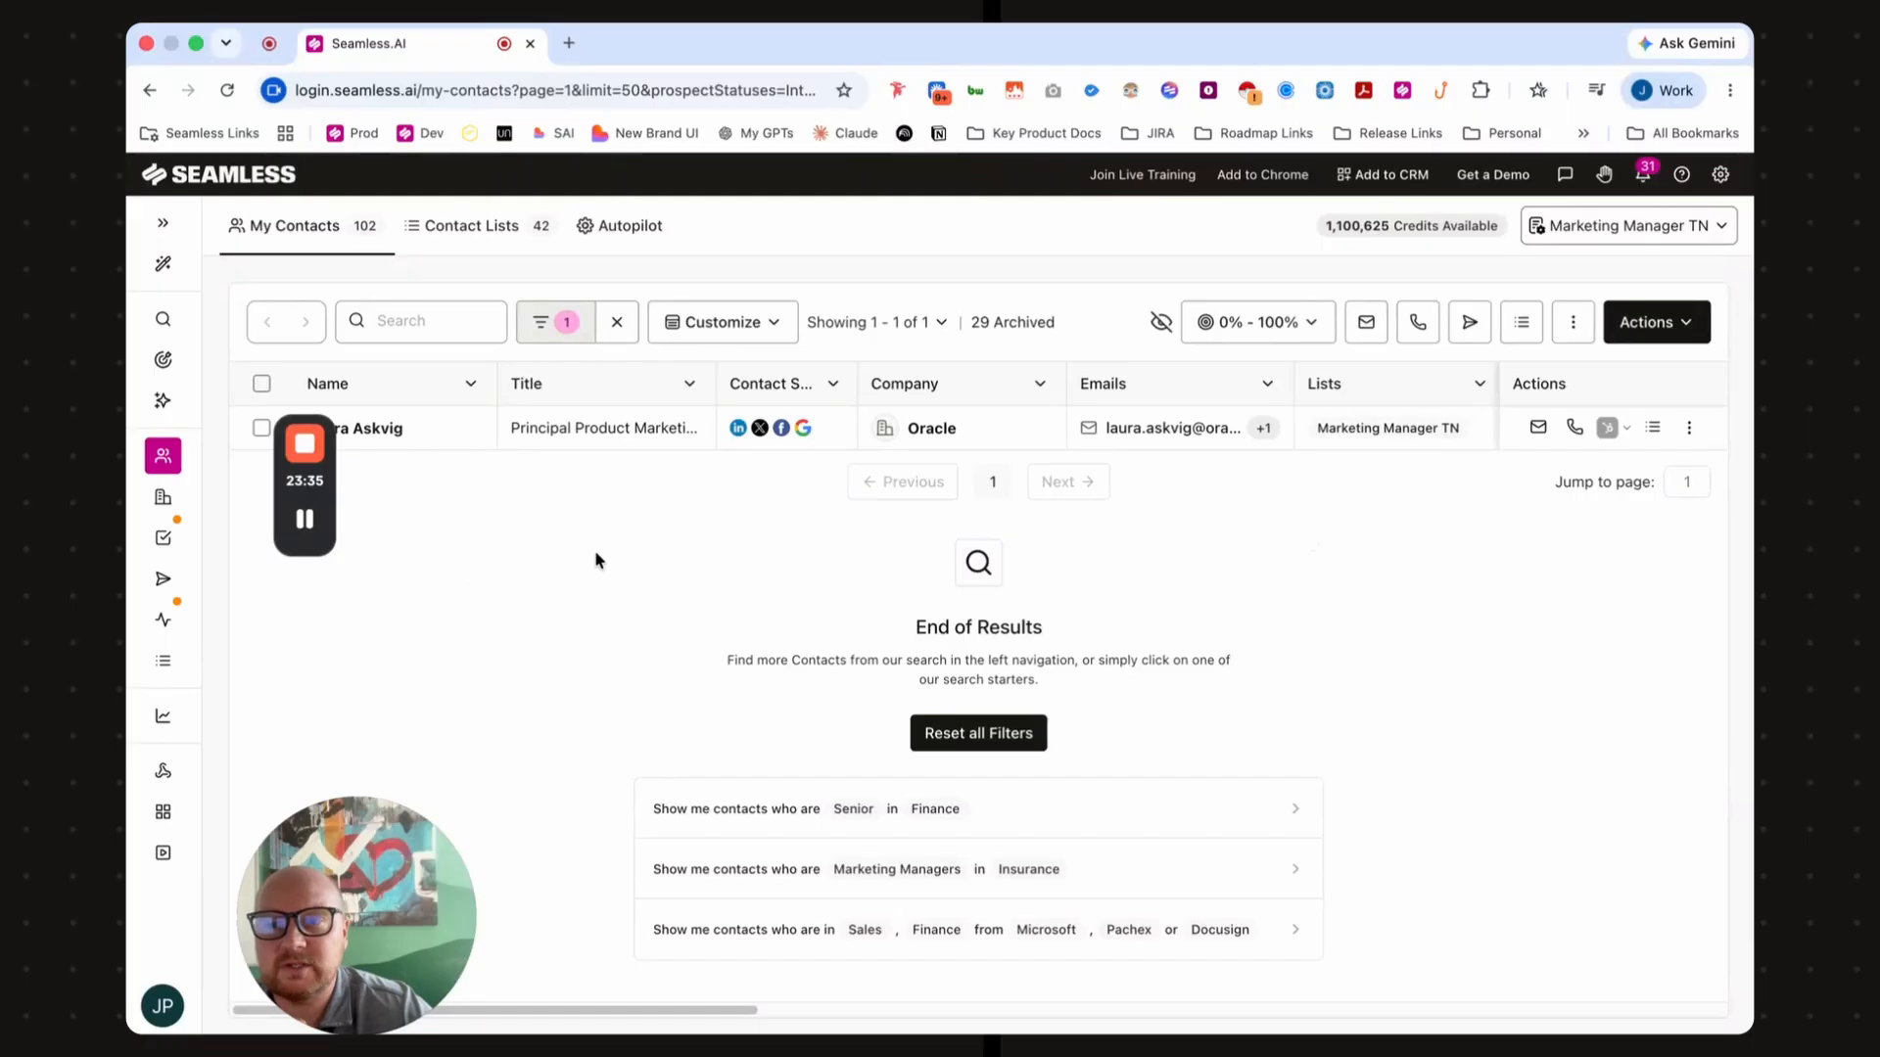
- Revisit the full Tasks list and the log of outbound email activity
{"action": "left_click", "coordinate": [164, 541]}
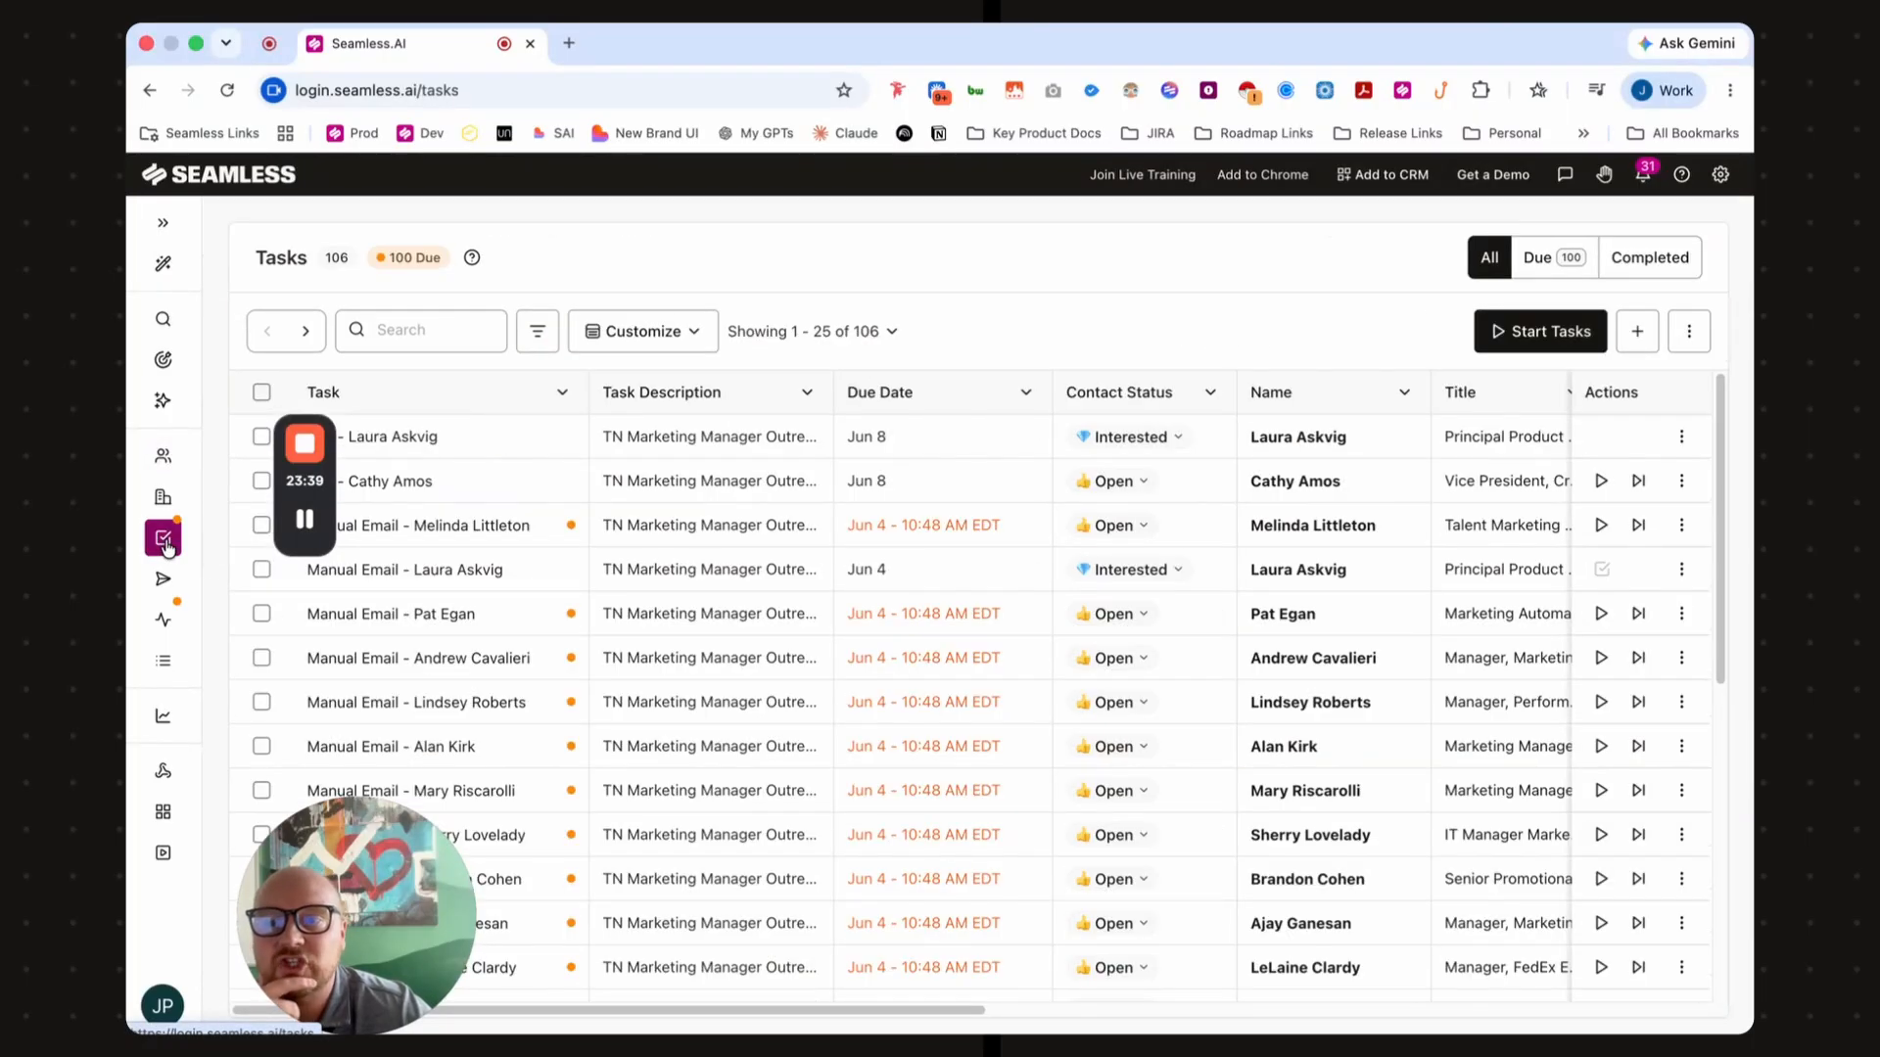
{"action": "left_click", "coordinate": [163, 620]}
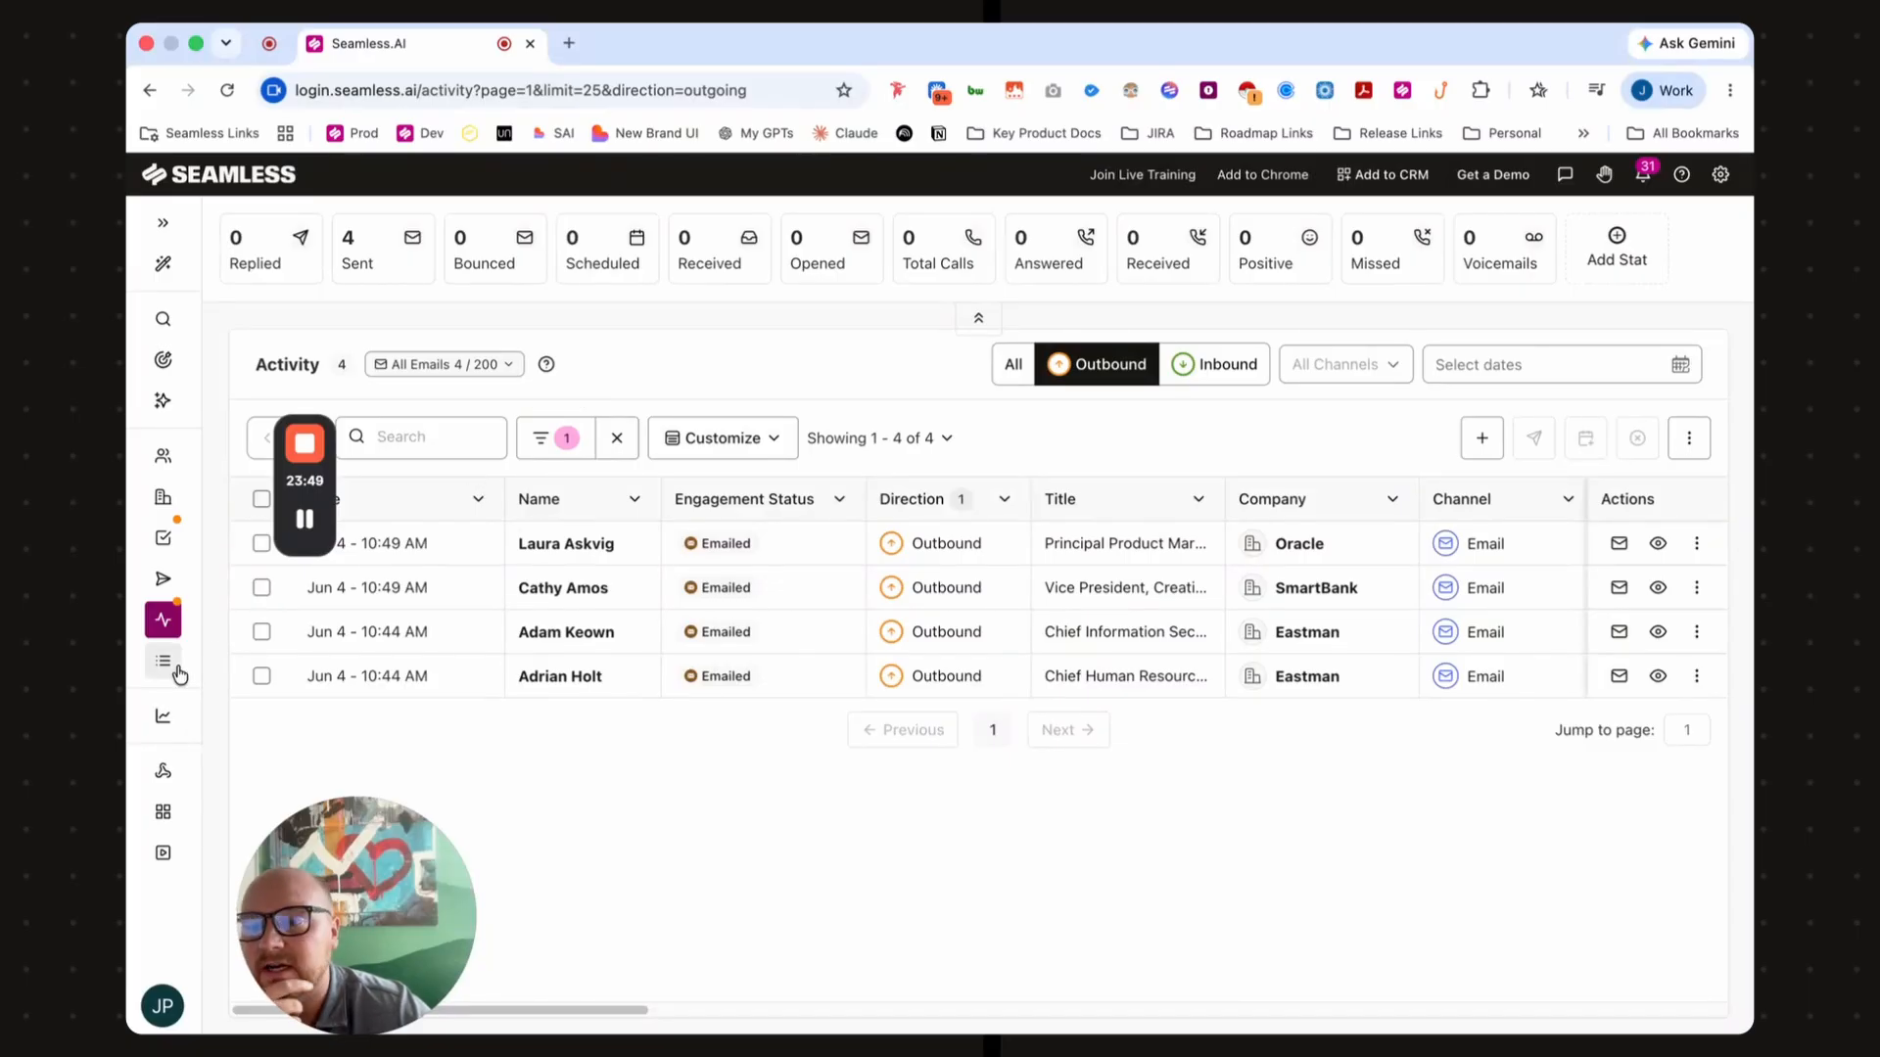
- Review the ROI dashboard and the My Usage and Team Usage reports, including the team leaderboard
{"action": "left_click", "coordinate": [164, 724]}
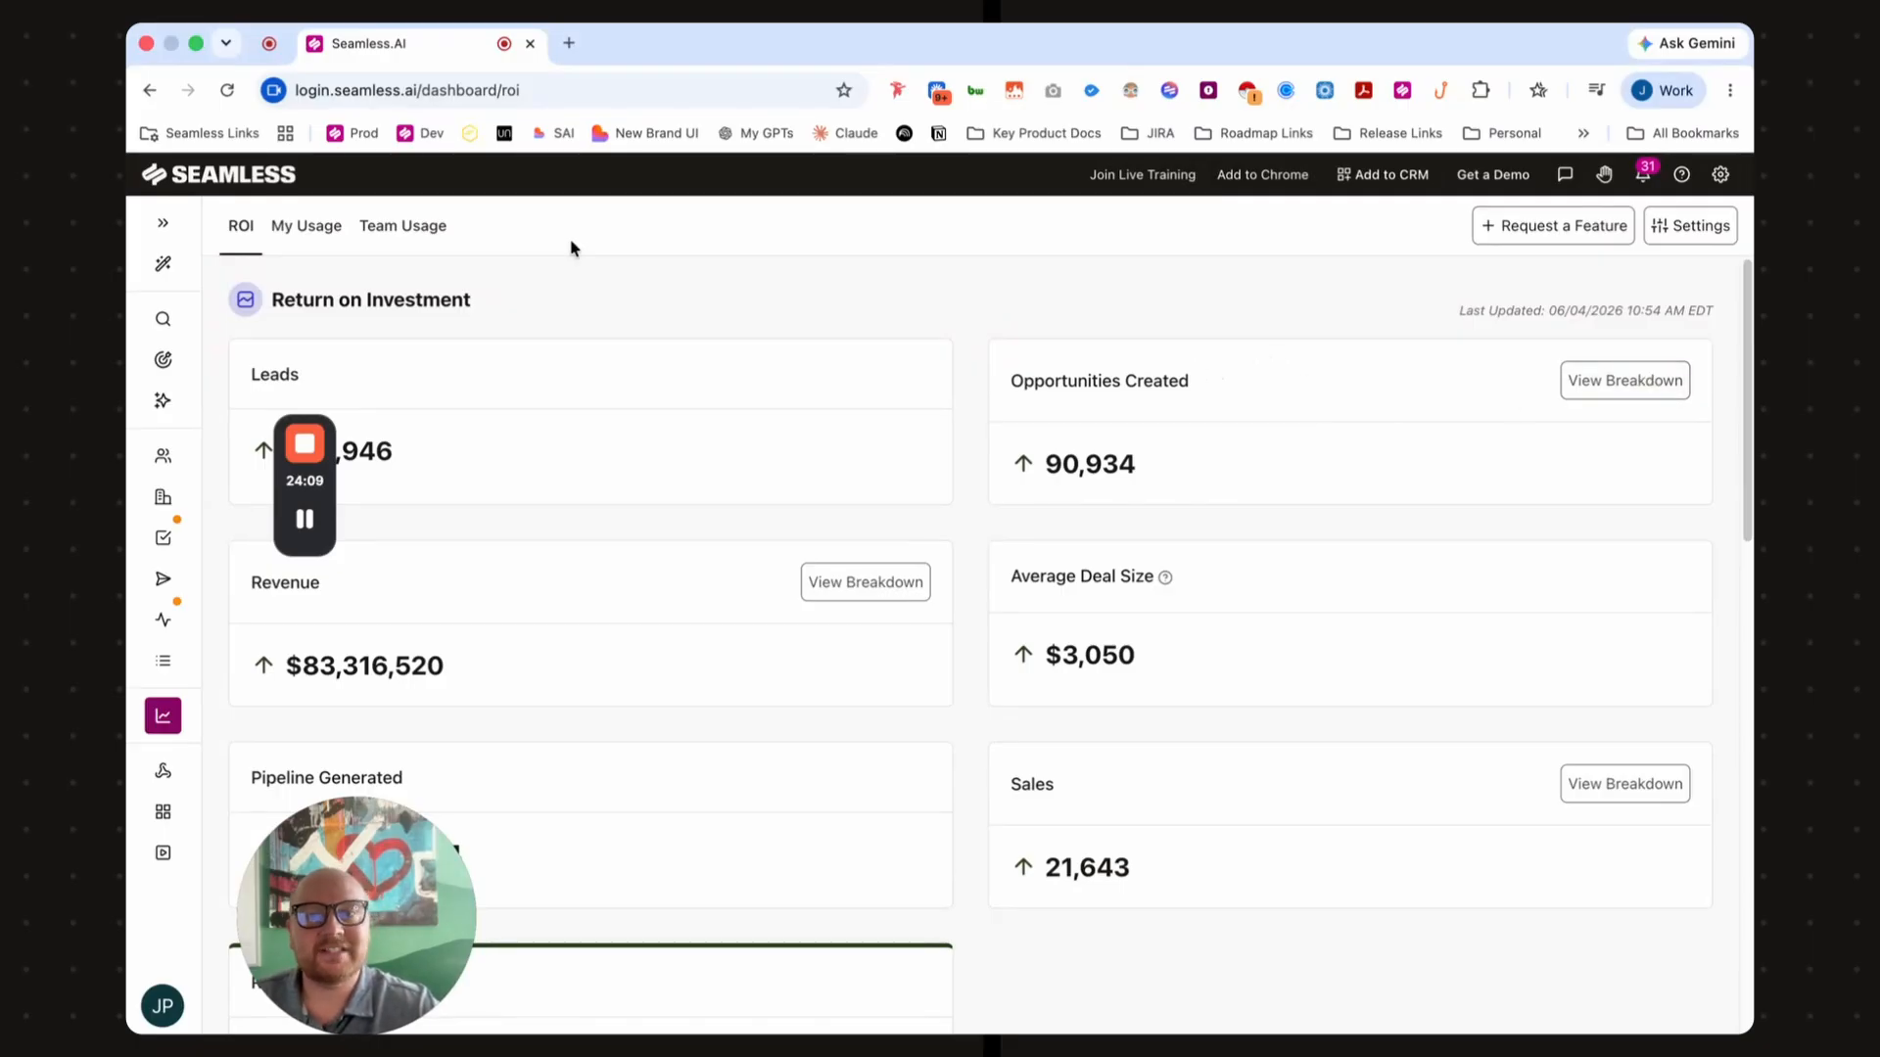
{"action": "left_click", "coordinate": [323, 226]}
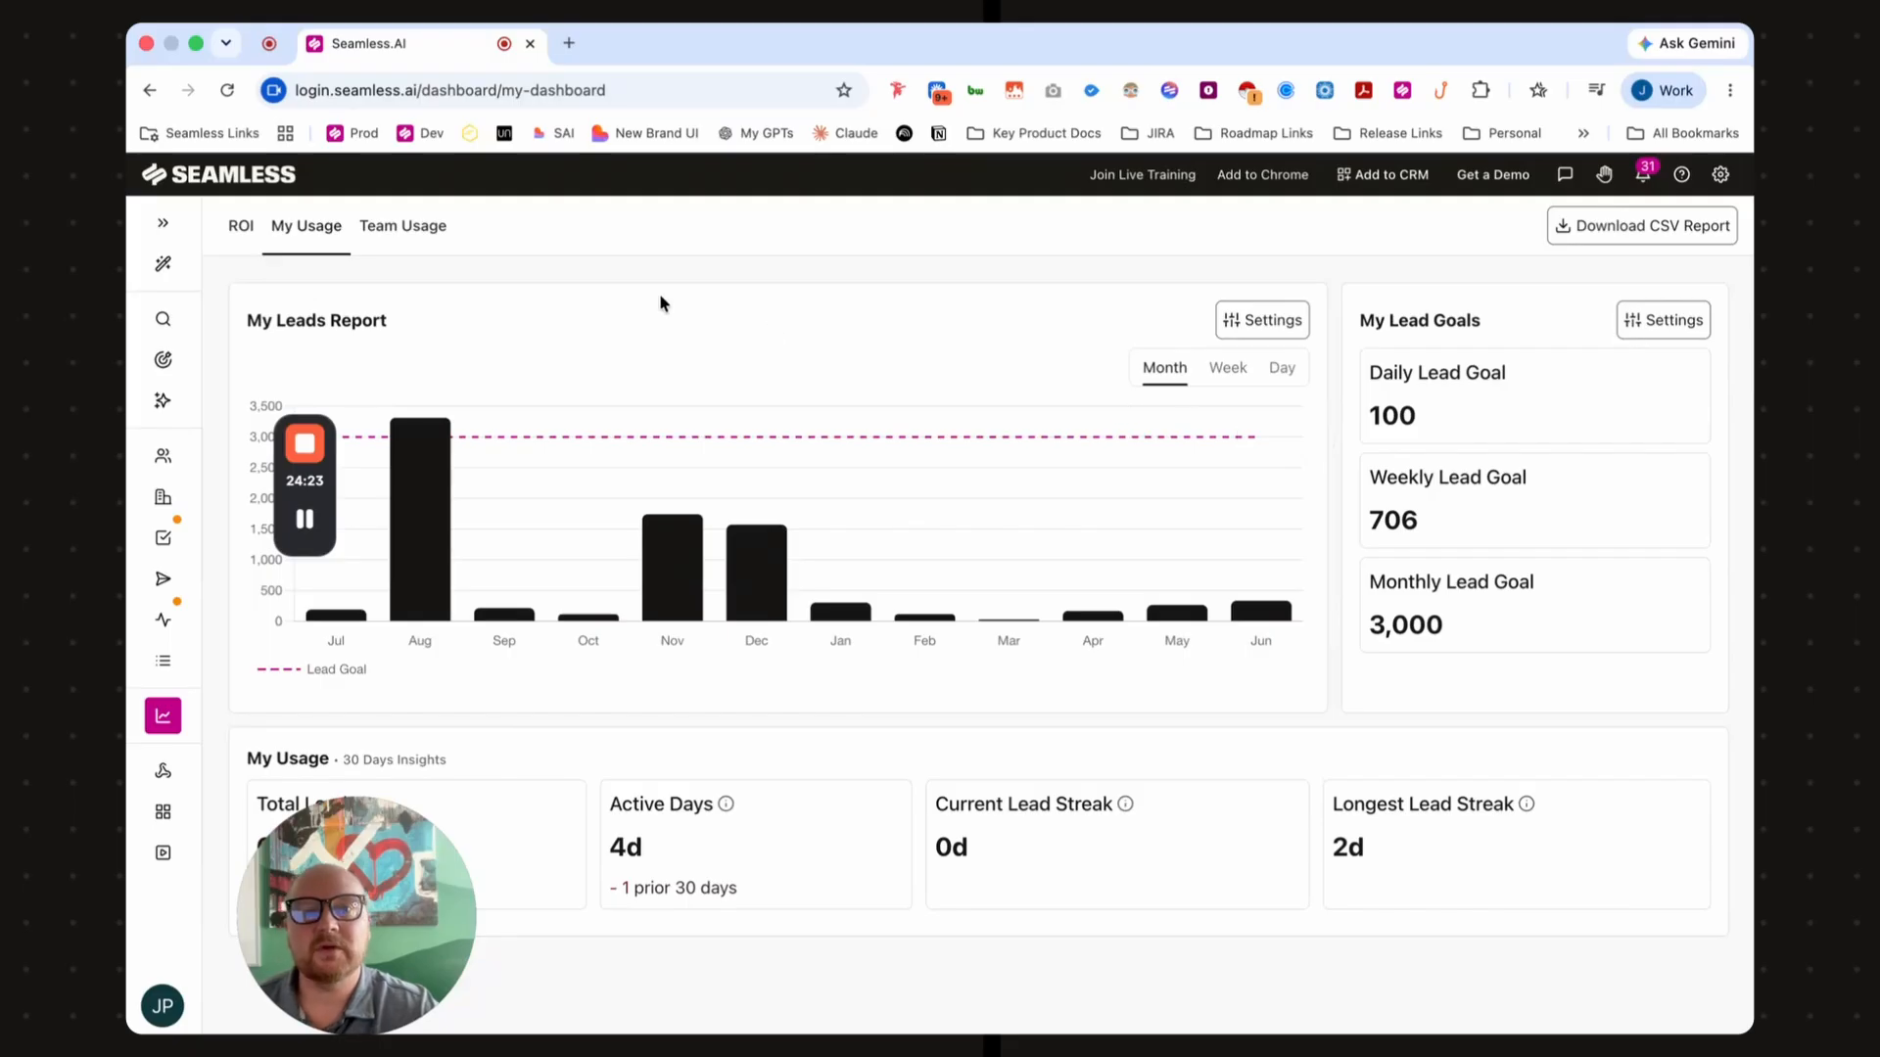
{"action": "left_click", "coordinate": [393, 234]}
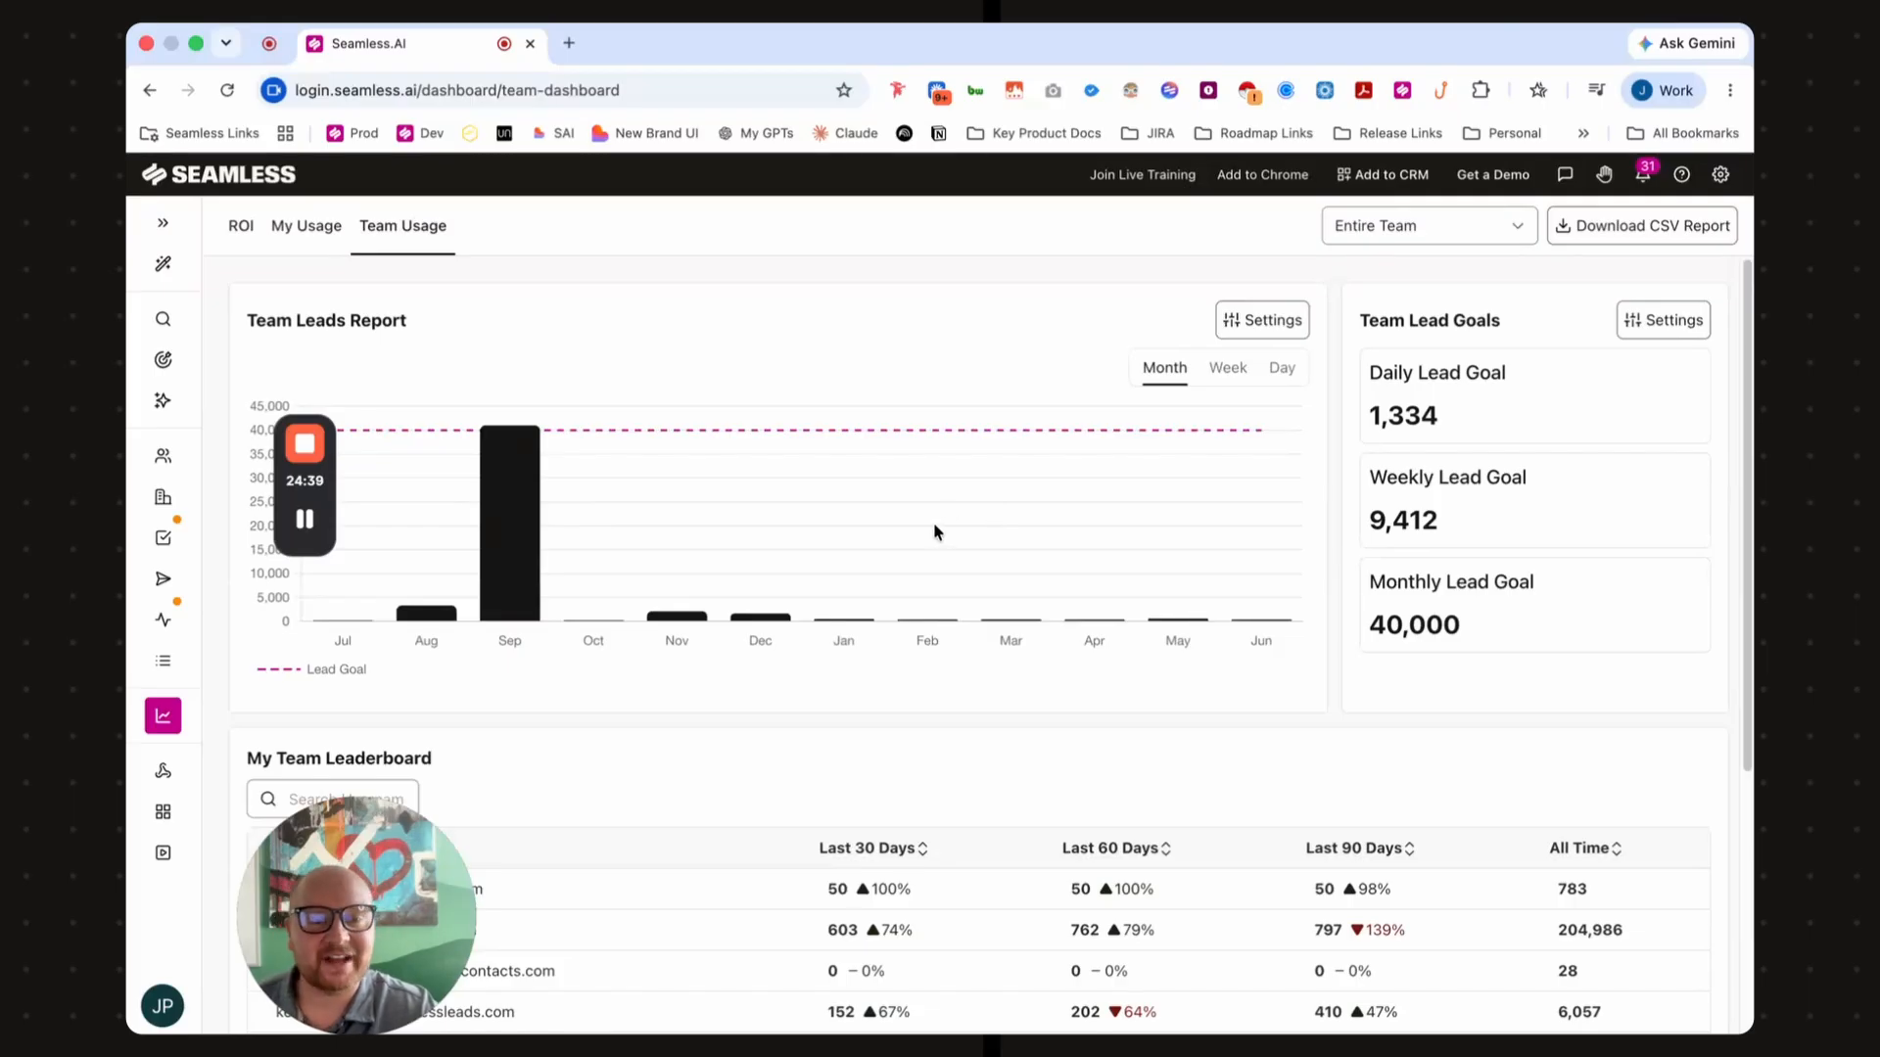
{"action": "scroll", "coordinate": [932, 521], "scroll_direction": "down", "scroll_amount": 3}
{"action": "scroll", "coordinate": [932, 521], "scroll_direction": "up", "scroll_amount": 2}
{"action": "scroll", "coordinate": [935, 532], "scroll_direction": "up", "scroll_amount": 1}
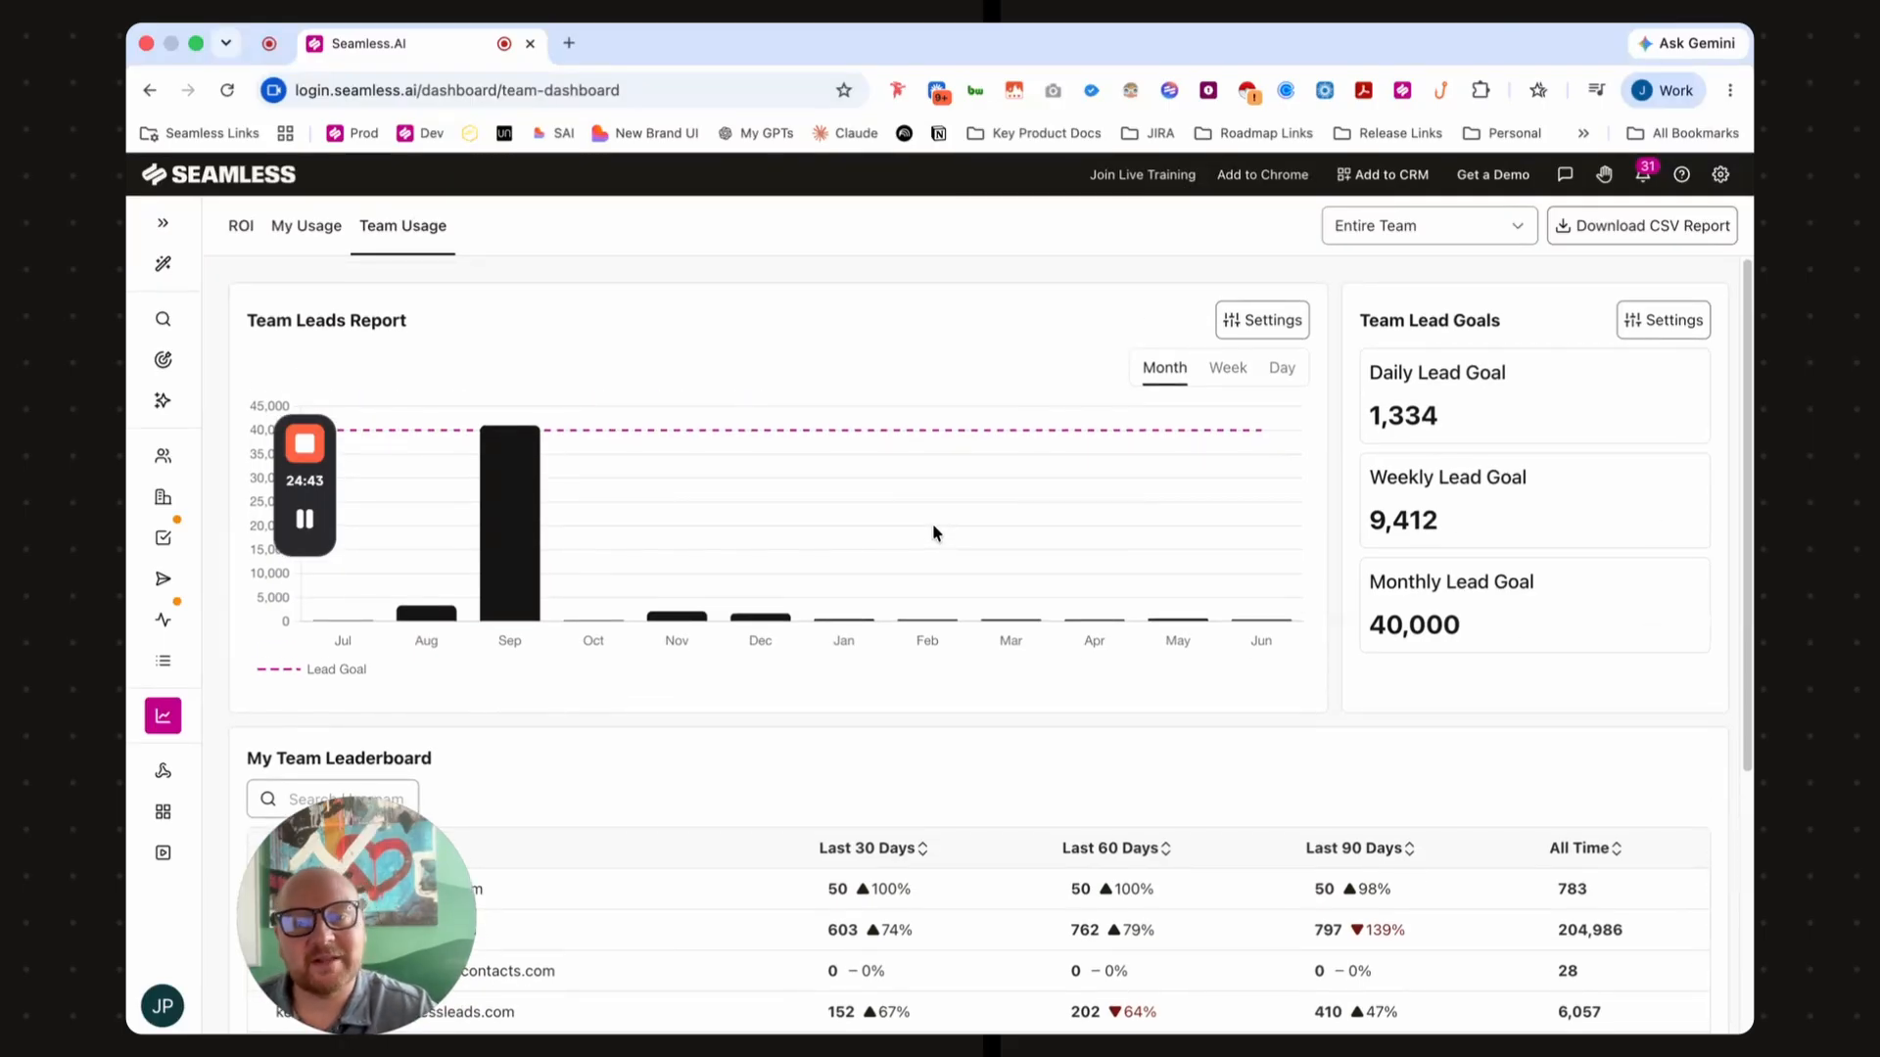
{"action": "mouse_move", "coordinate": [522, 520]}
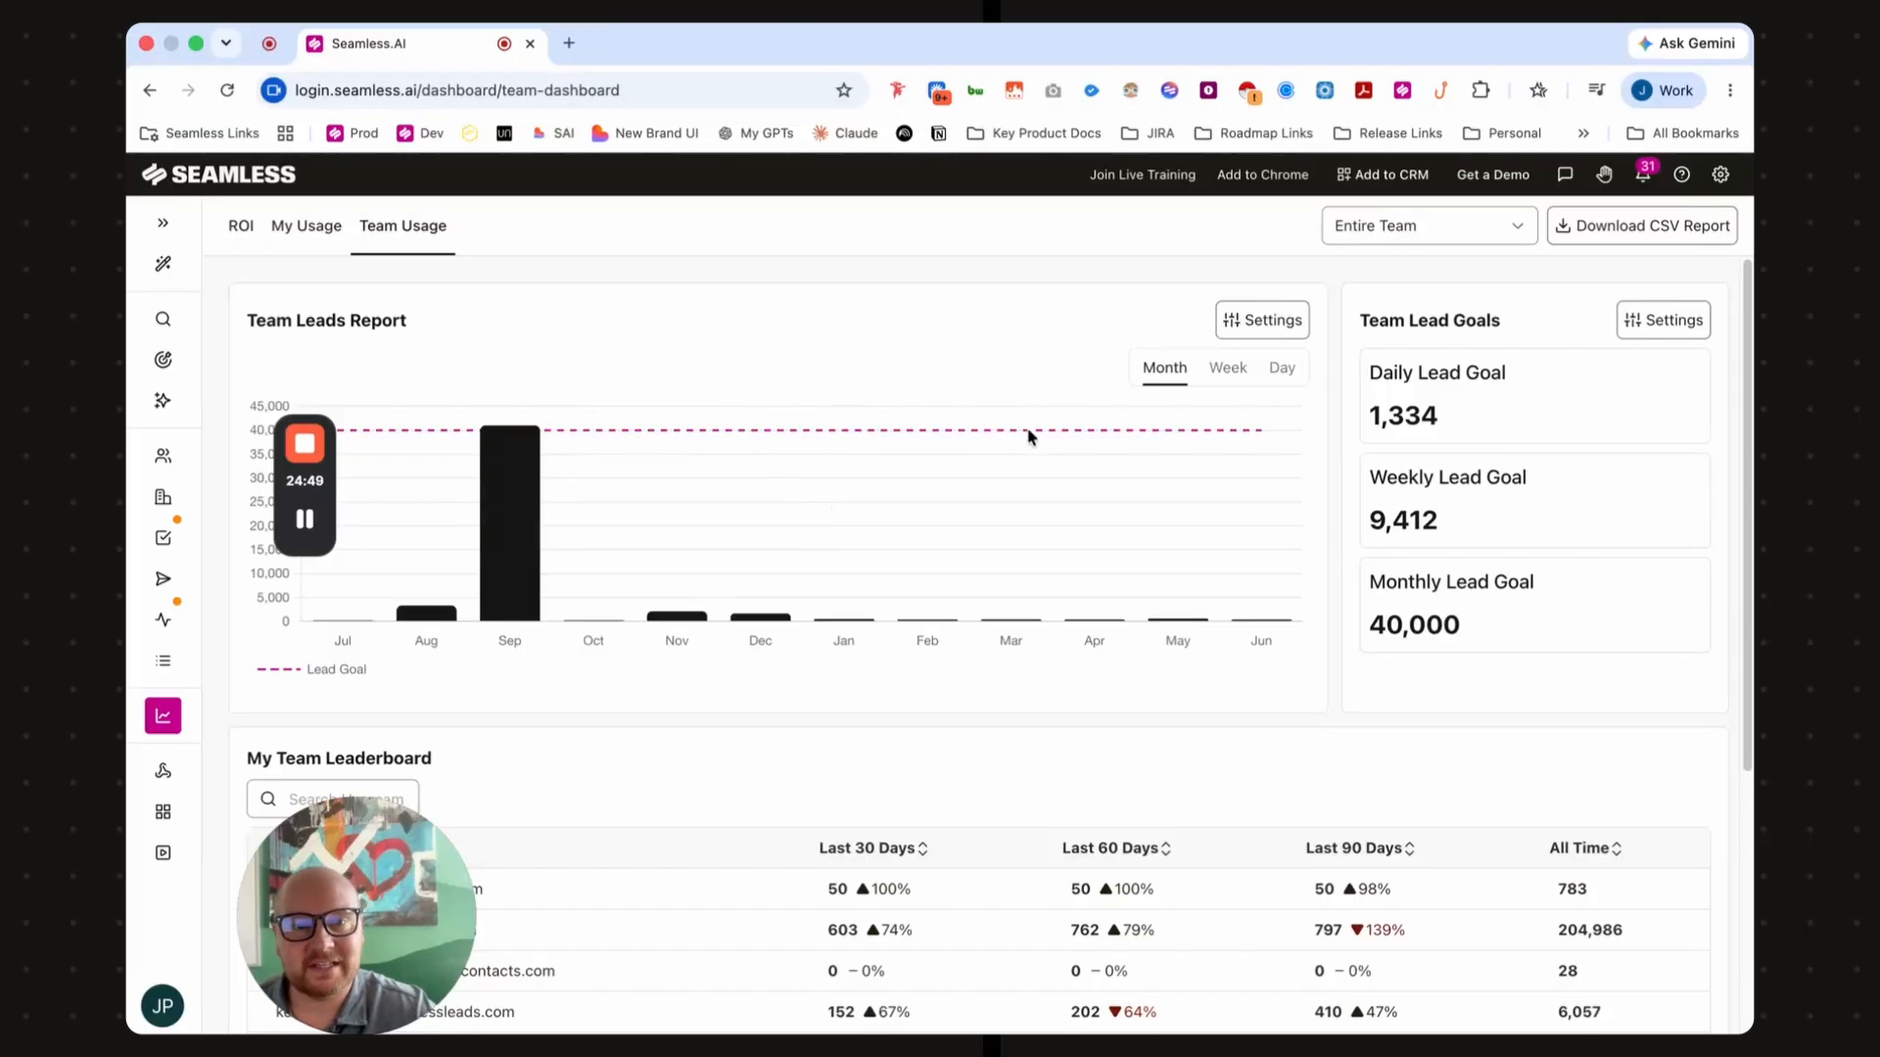
- Set the full organization's lead goal per month to 4000 and save it
{"action": "left_click", "coordinate": [1284, 325]}
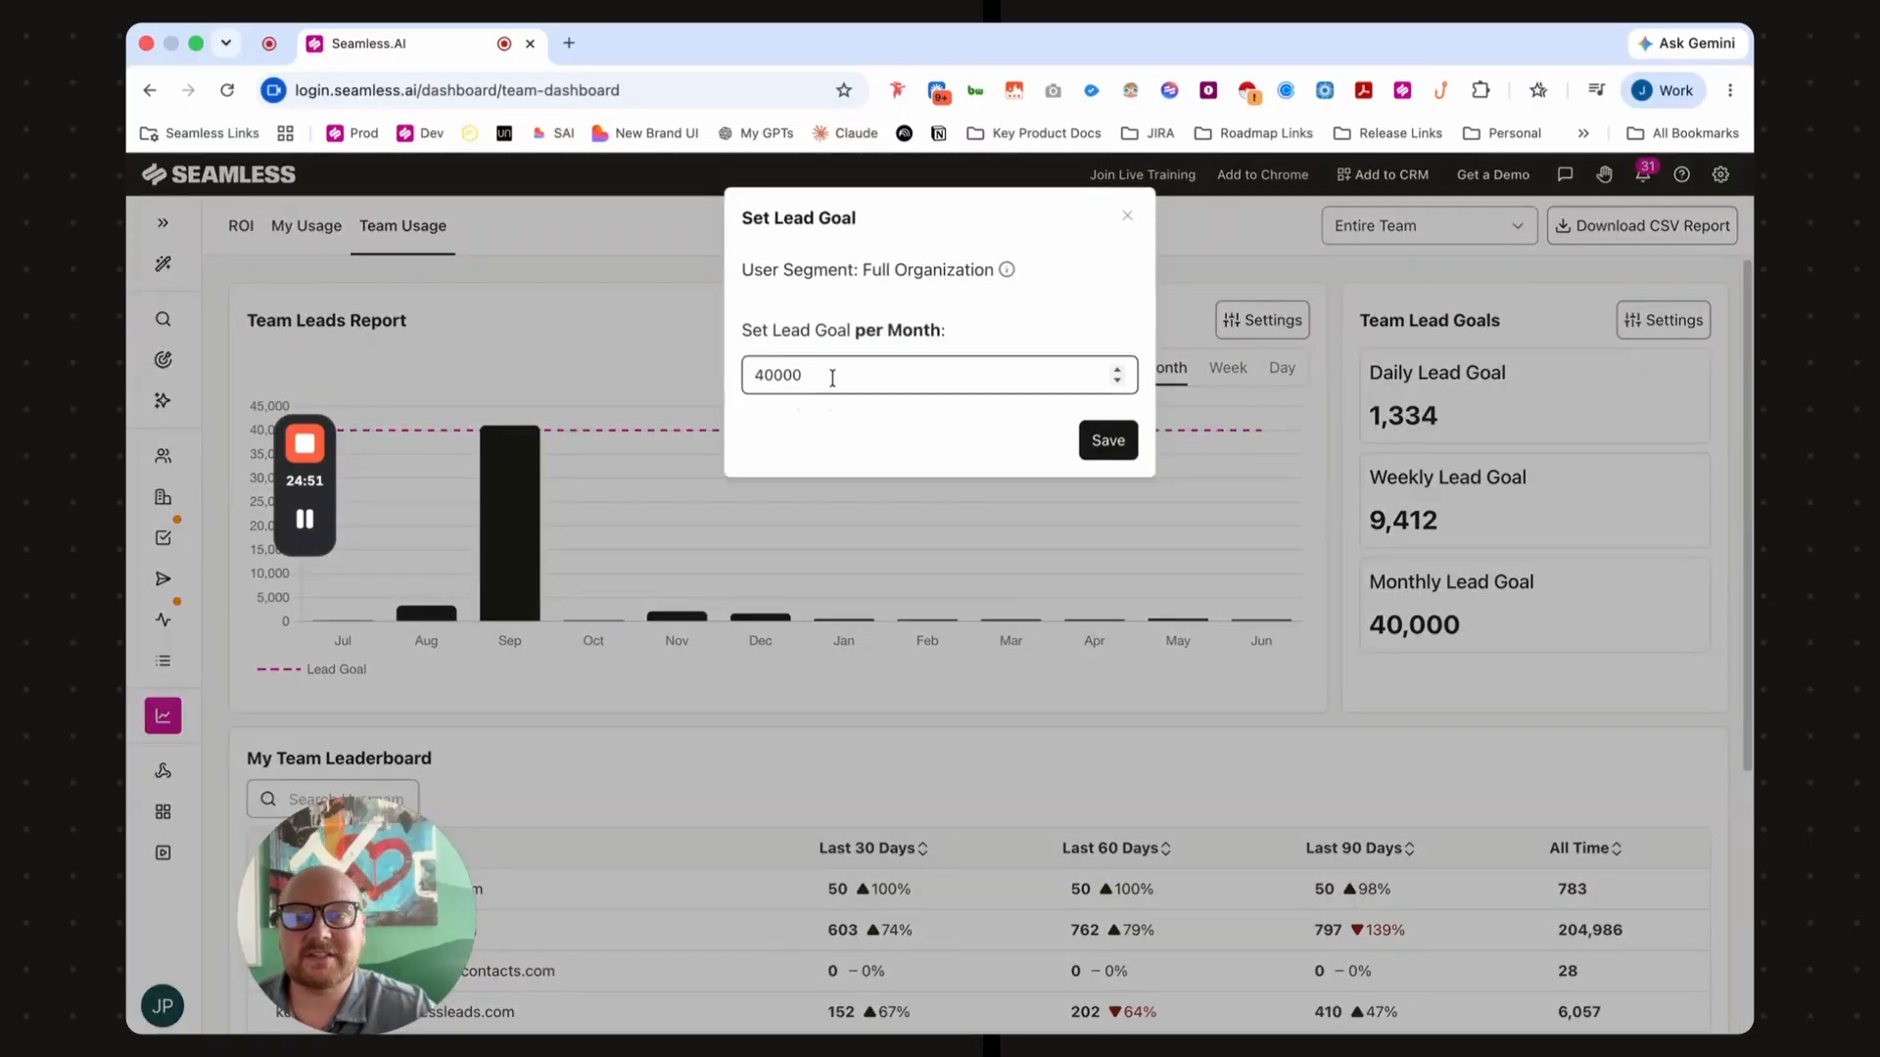
{"action": "left_click", "coordinate": [802, 375]}
{"action": "key", "text": "BackSpace"}
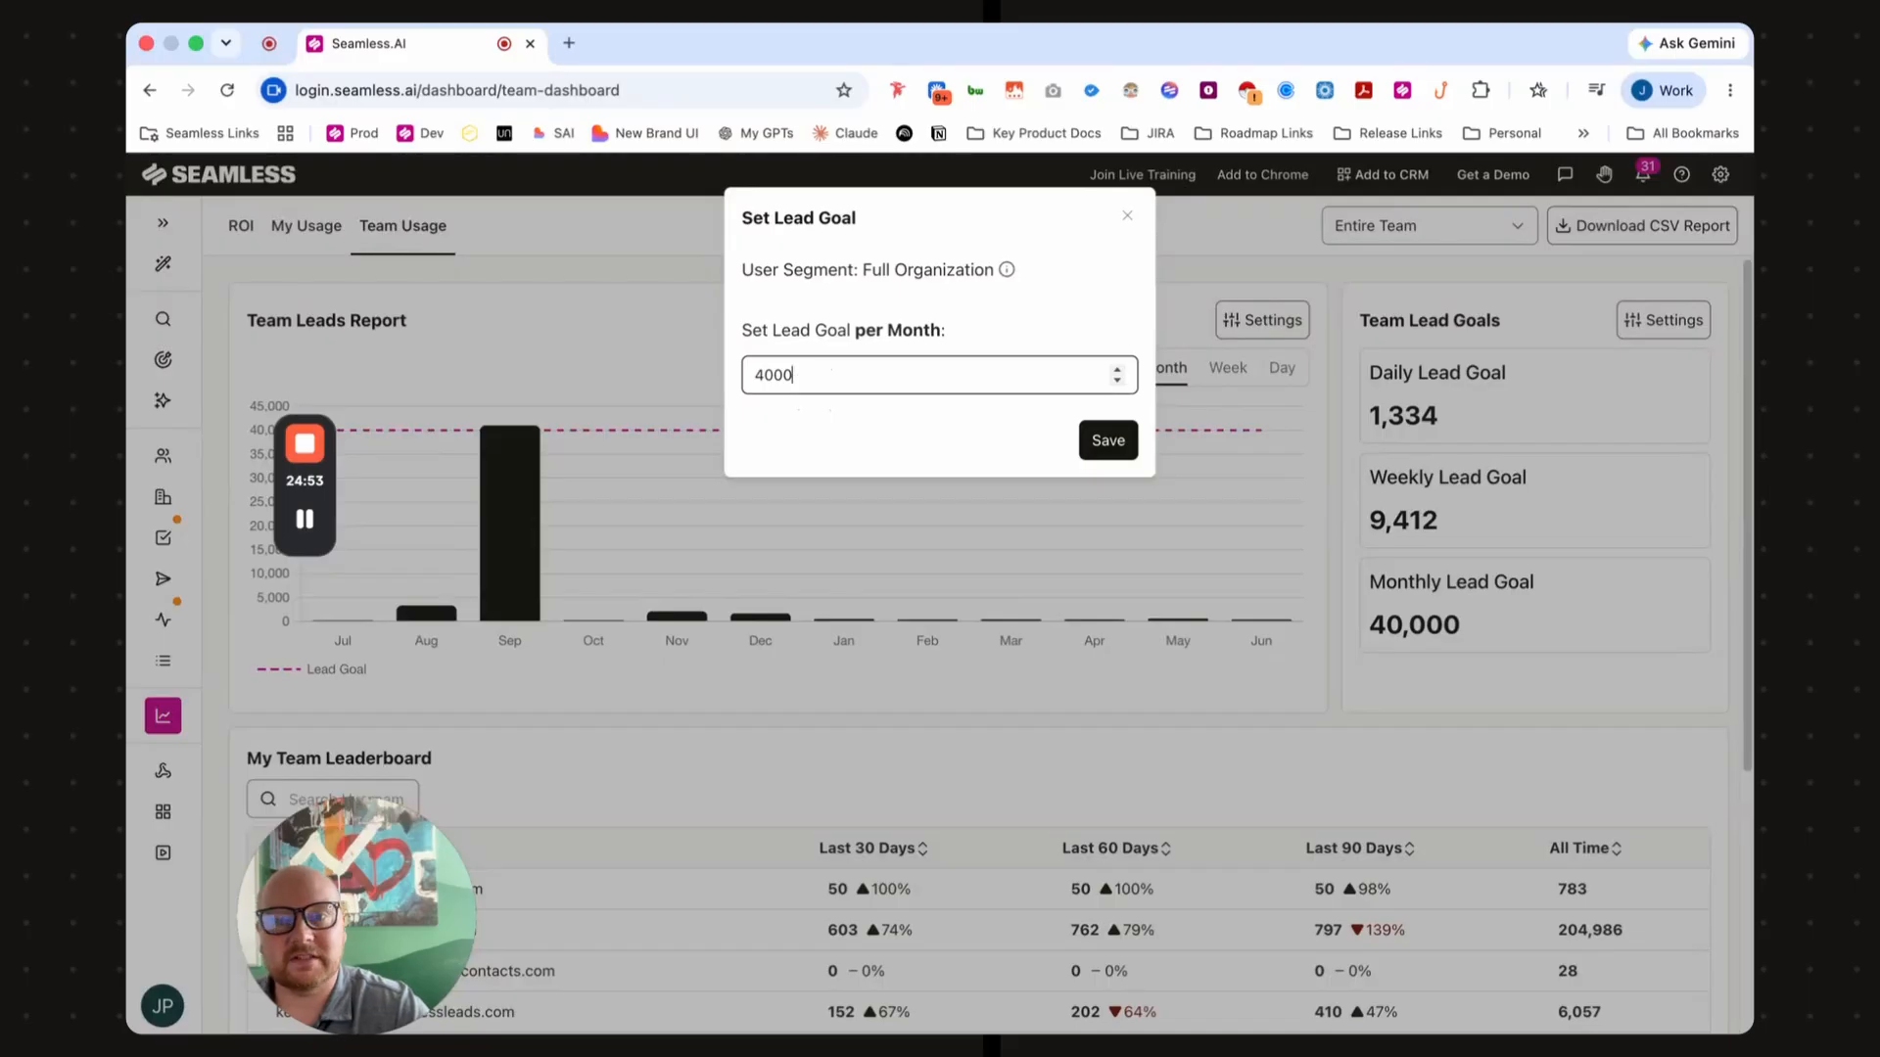
{"action": "key", "text": "Return"}
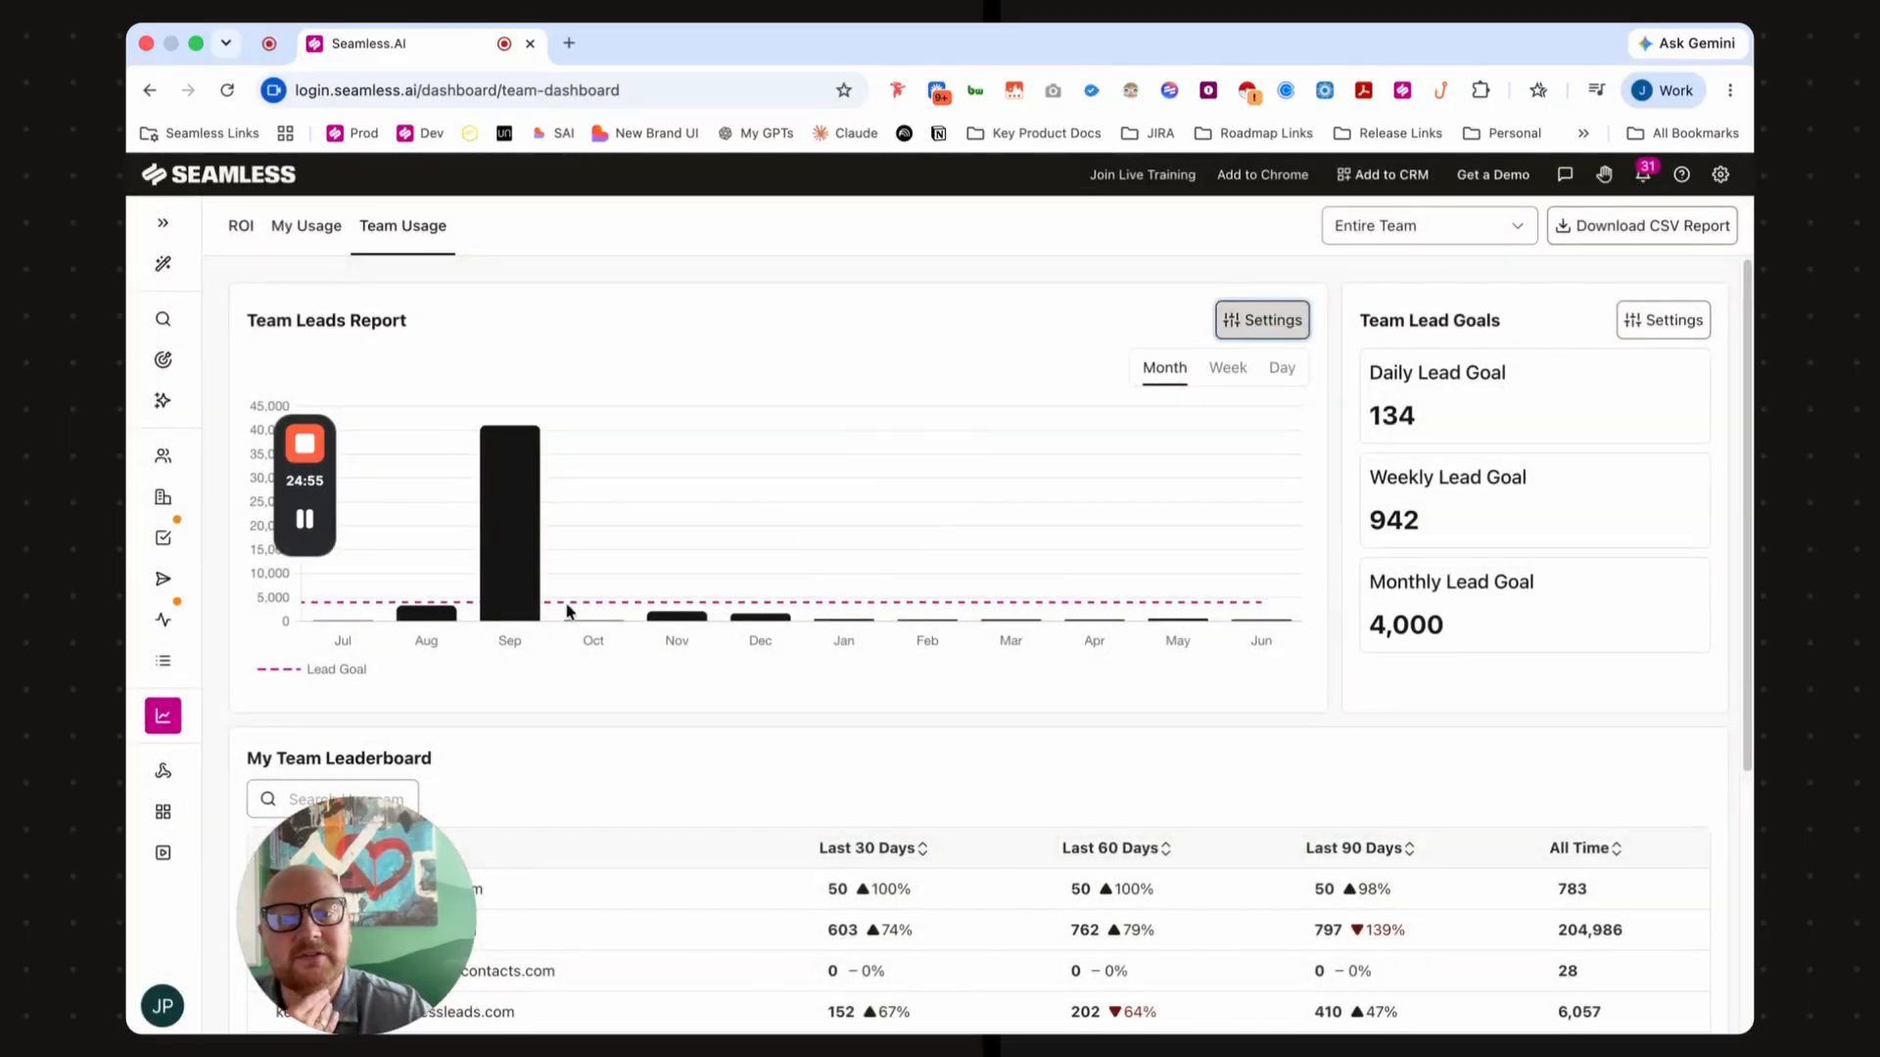
- Switch the Team Leads Report through the weekly view to the daily view and inspect its bars
{"action": "left_click", "coordinate": [1242, 373]}
{"action": "left_click", "coordinate": [1278, 373]}
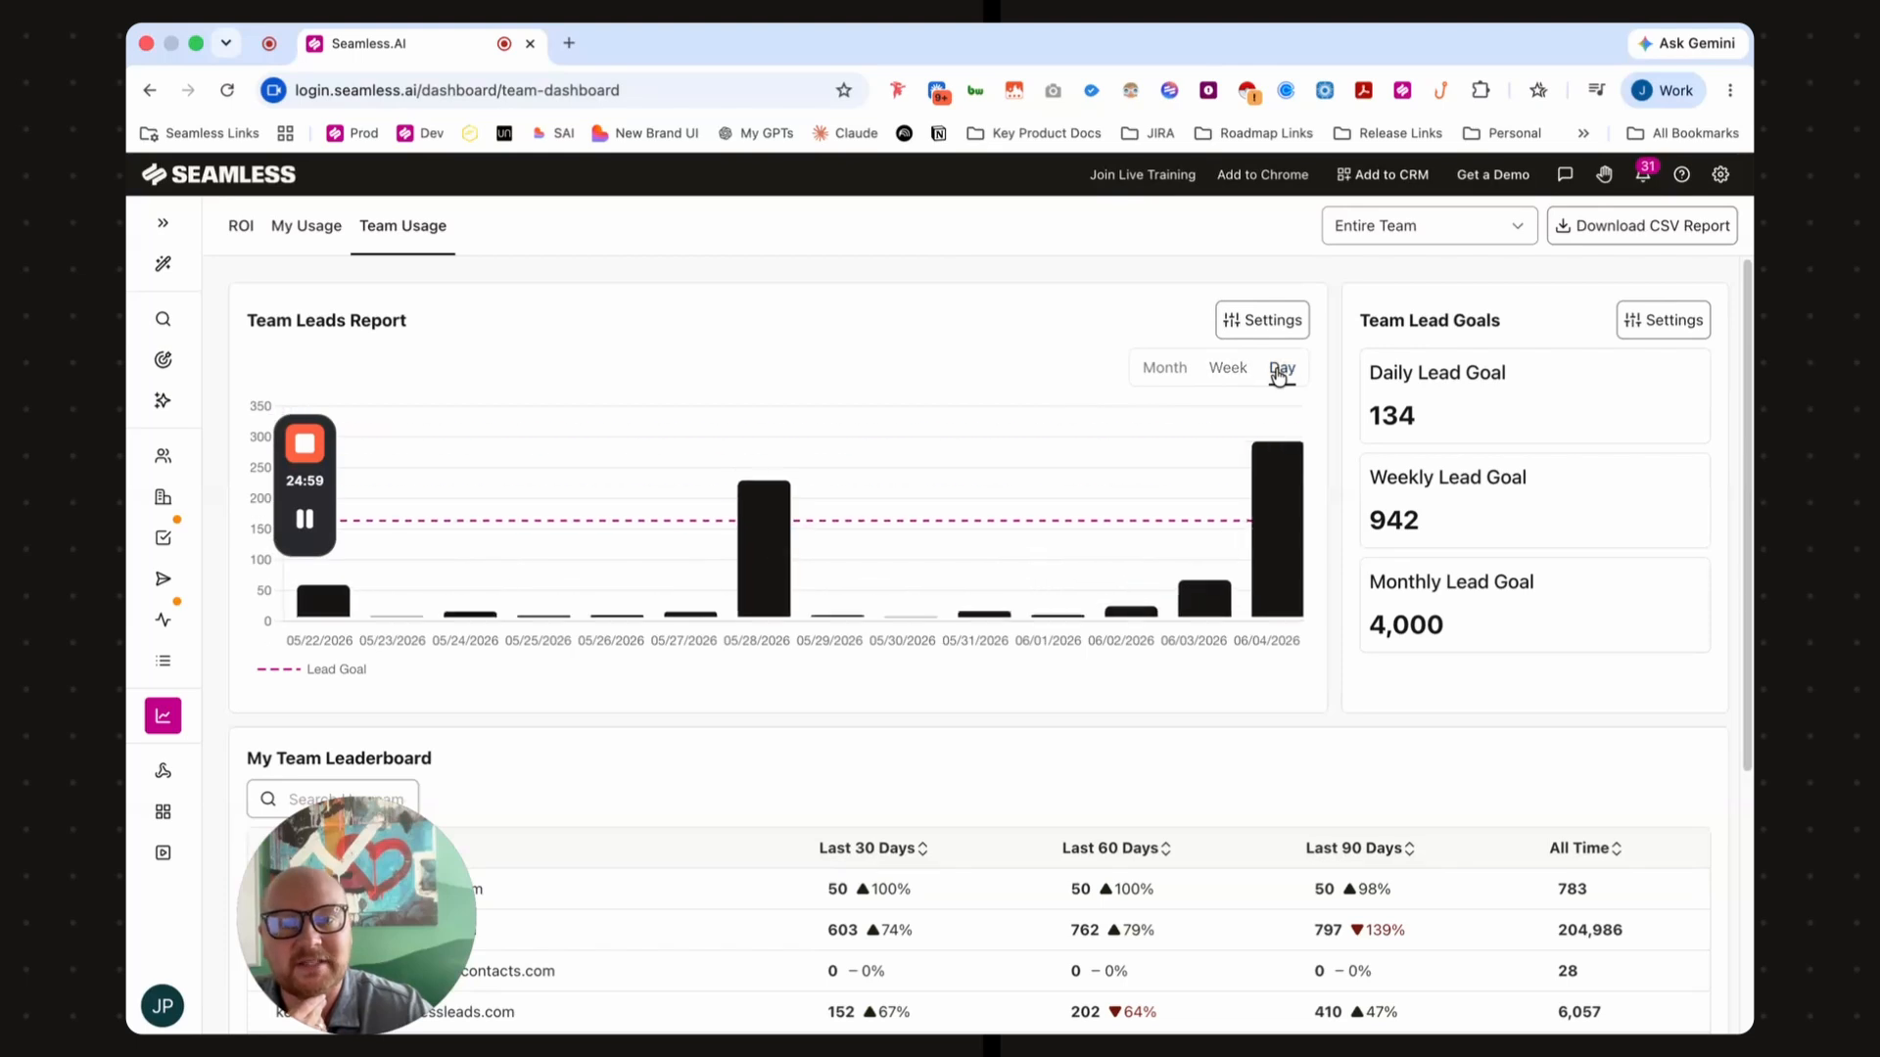
{"action": "mouse_move", "coordinate": [1259, 524]}
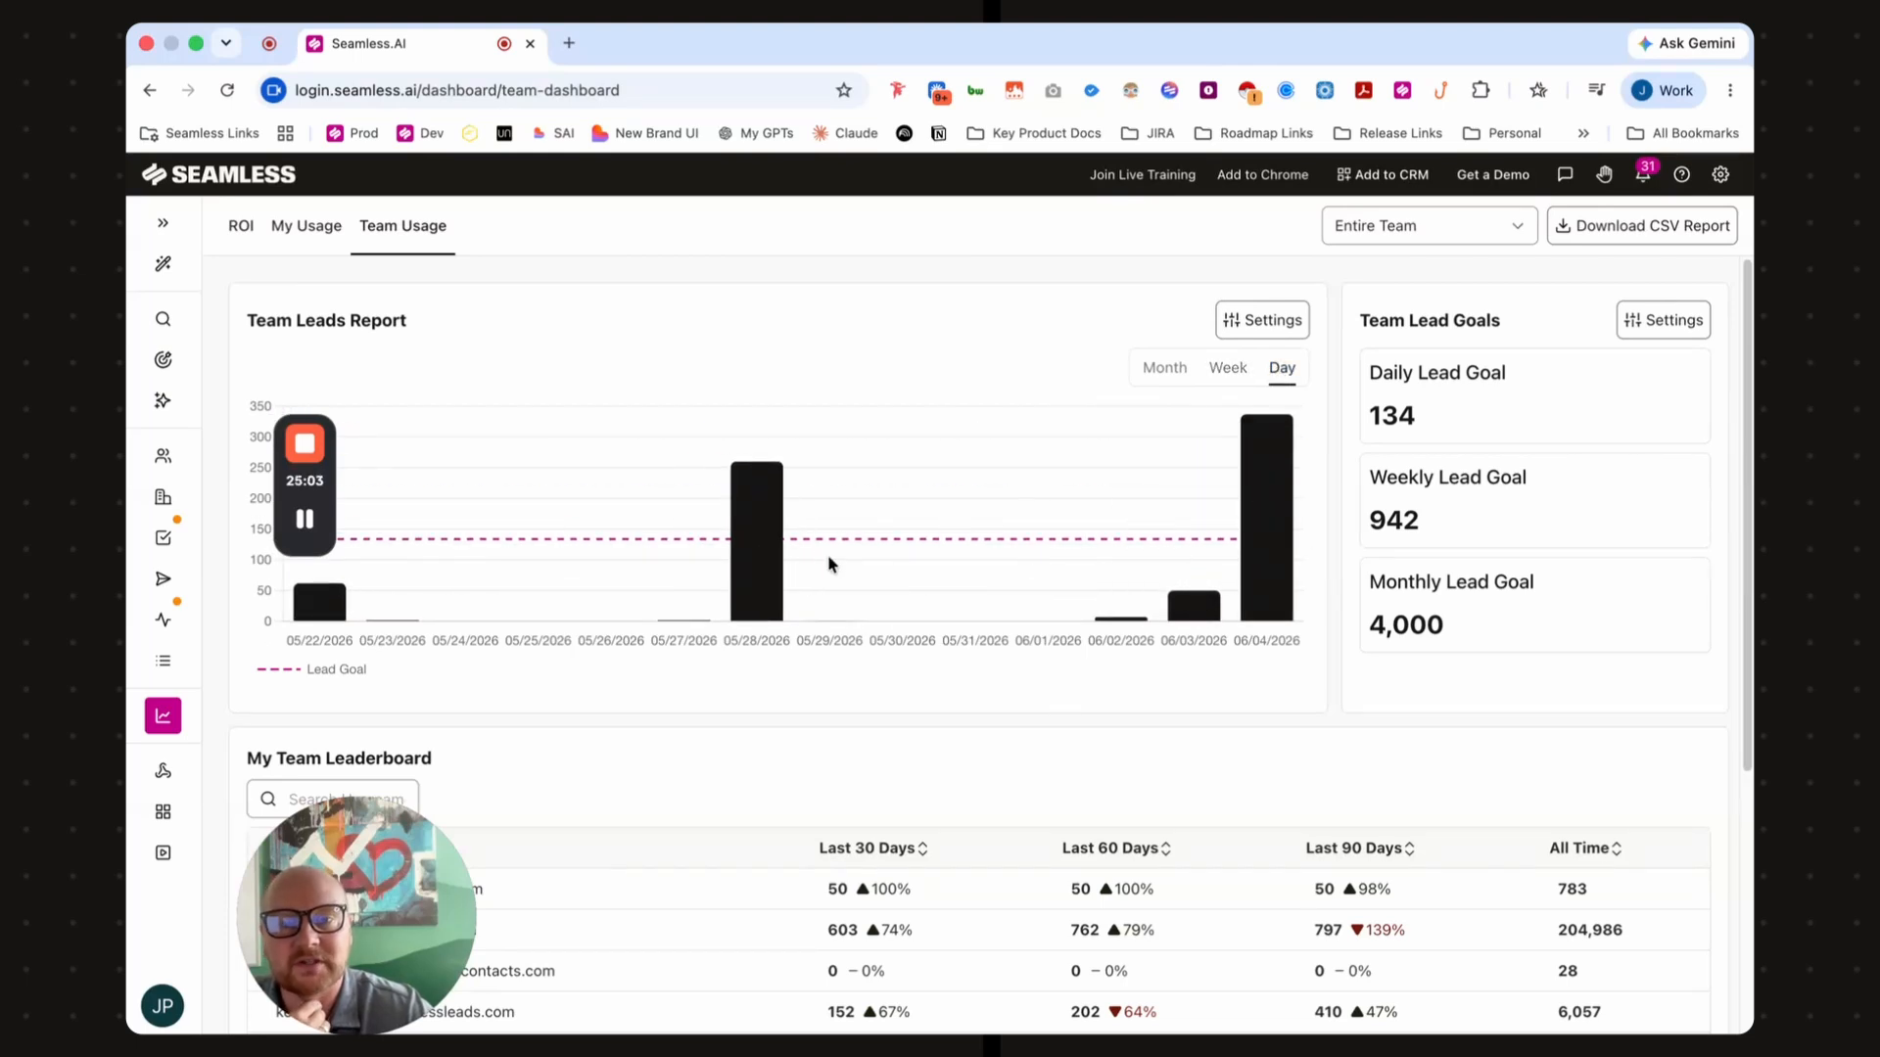
{"action": "mouse_move", "coordinate": [755, 549]}
- Sort the My Team Leaderboard by All Time leads in descending order
{"action": "scroll", "coordinate": [756, 548], "scroll_direction": "down", "scroll_amount": 5}
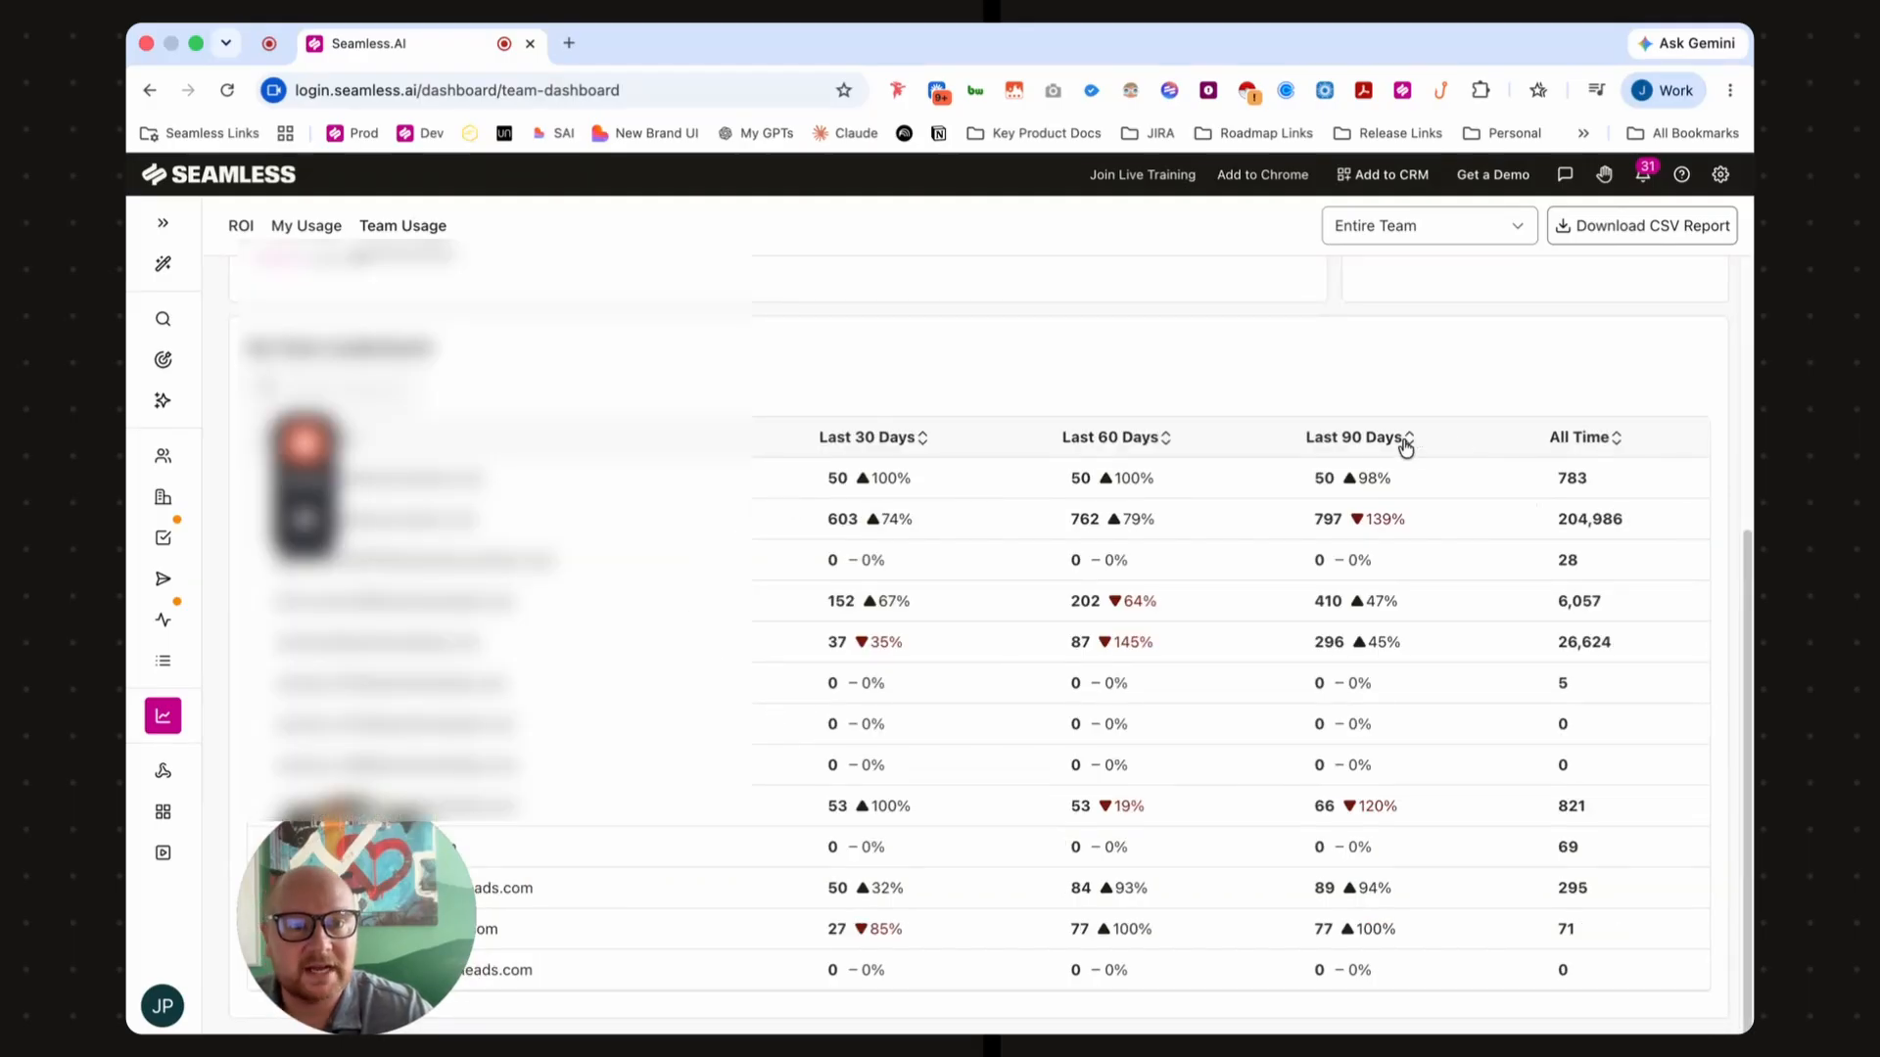
{"action": "left_click", "coordinate": [1554, 441]}
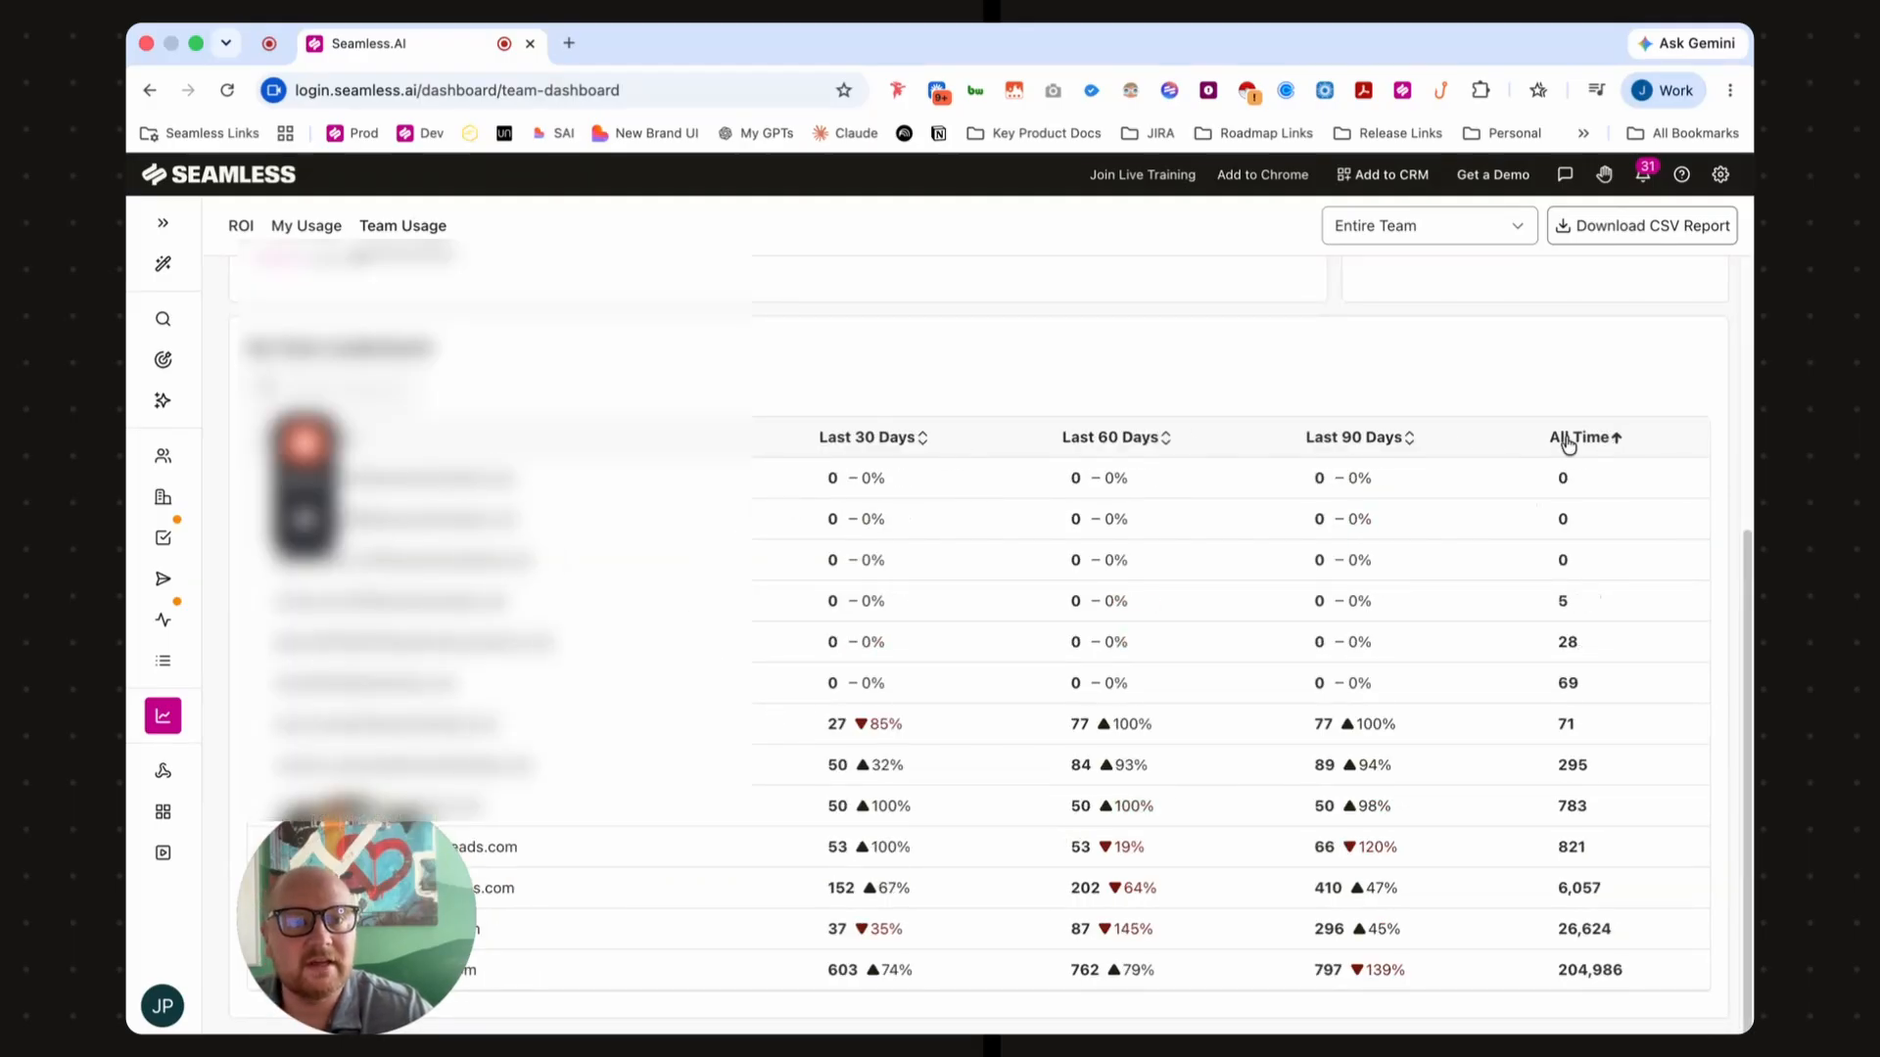
{"action": "left_click", "coordinate": [1557, 439]}
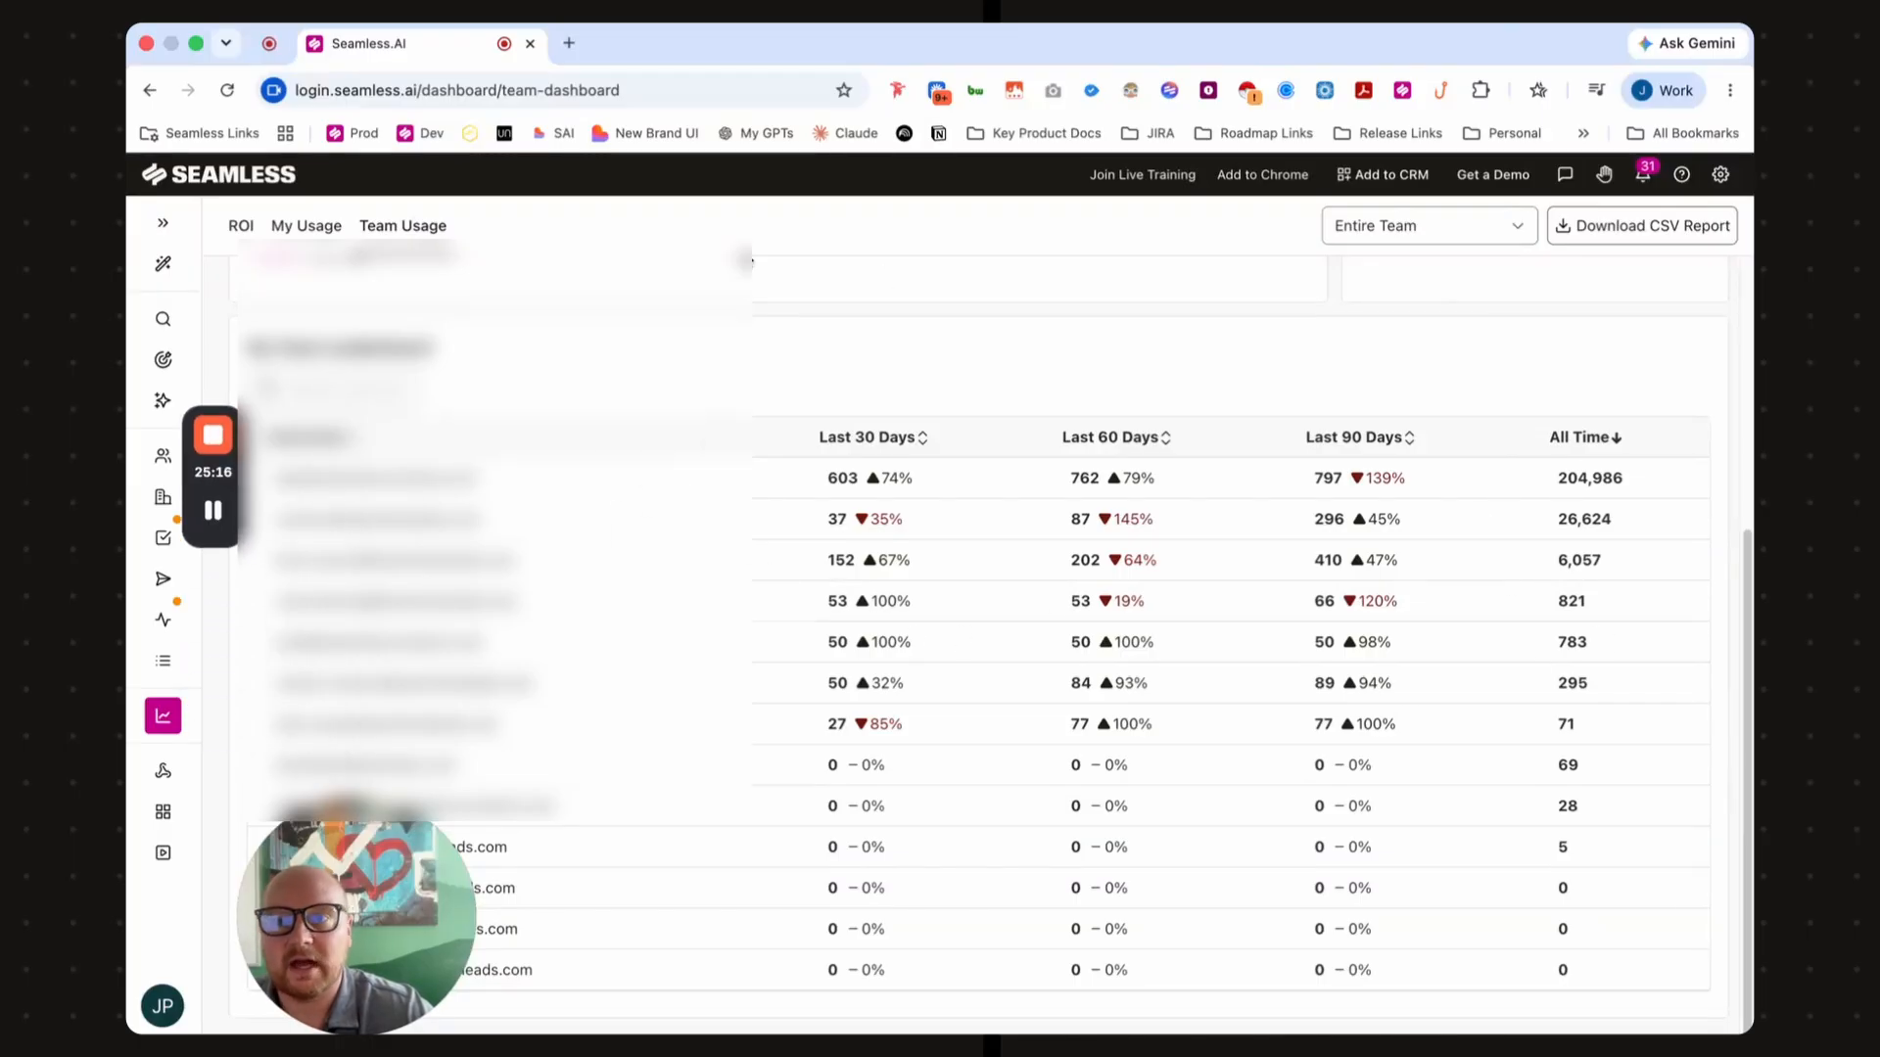
{"action": "scroll", "coordinate": [735, 293], "scroll_direction": "up", "scroll_amount": 5}
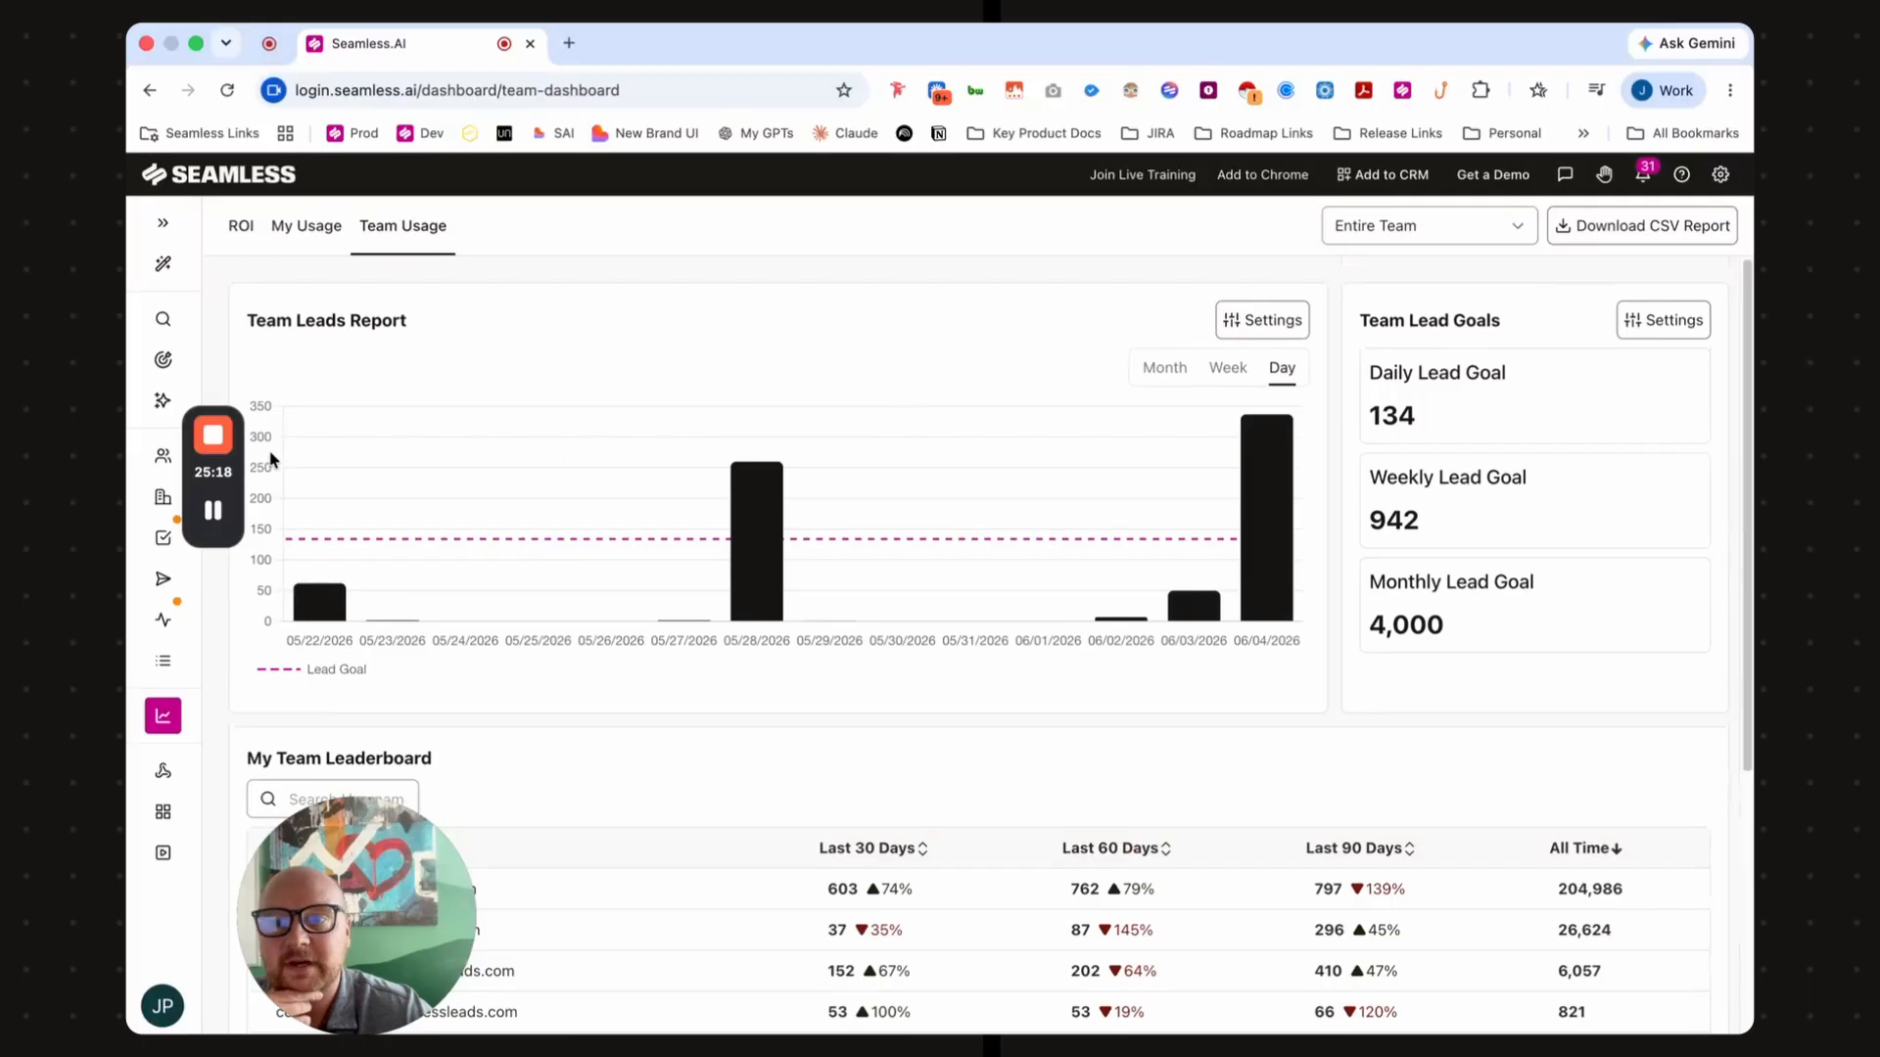
{"action": "left_click_drag", "start_coordinate": [213, 472], "coordinate": [299, 452]}
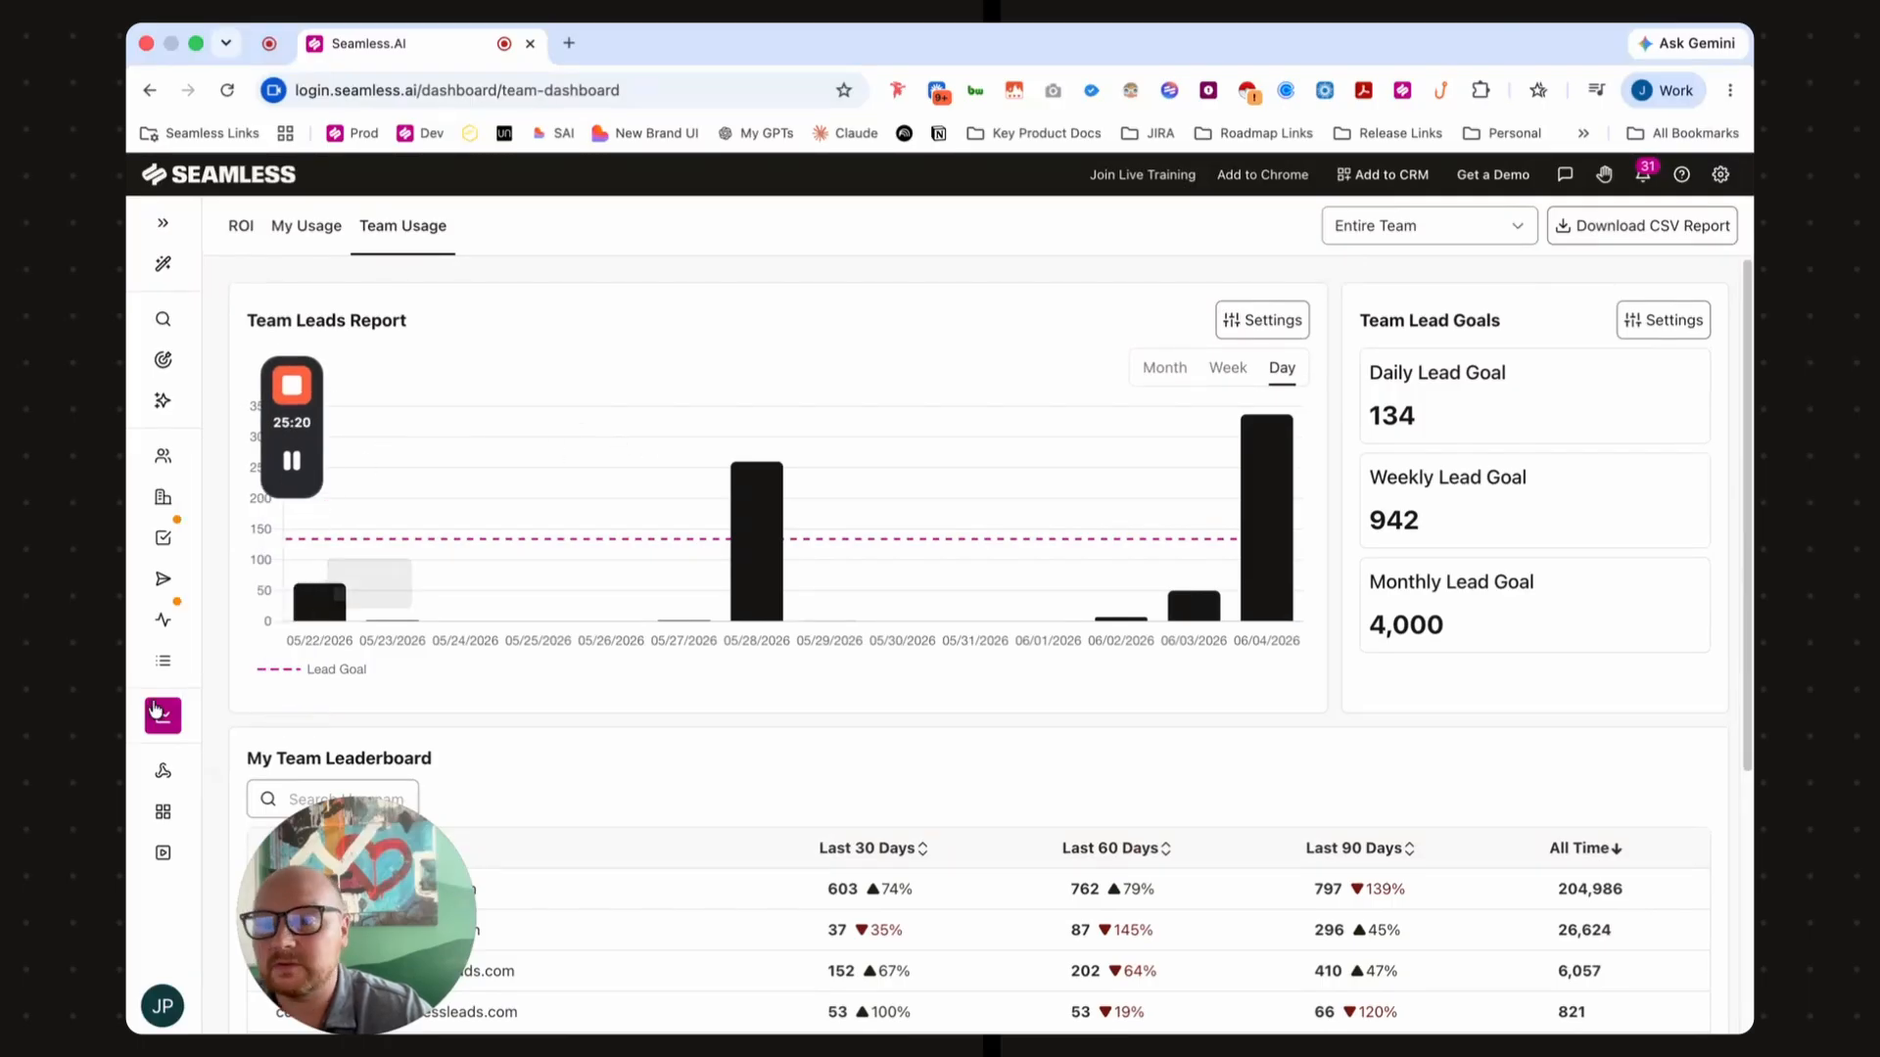
- Open the API key management settings, and go on to the Integrations page of the CRM settings
{"action": "left_click", "coordinate": [153, 774]}
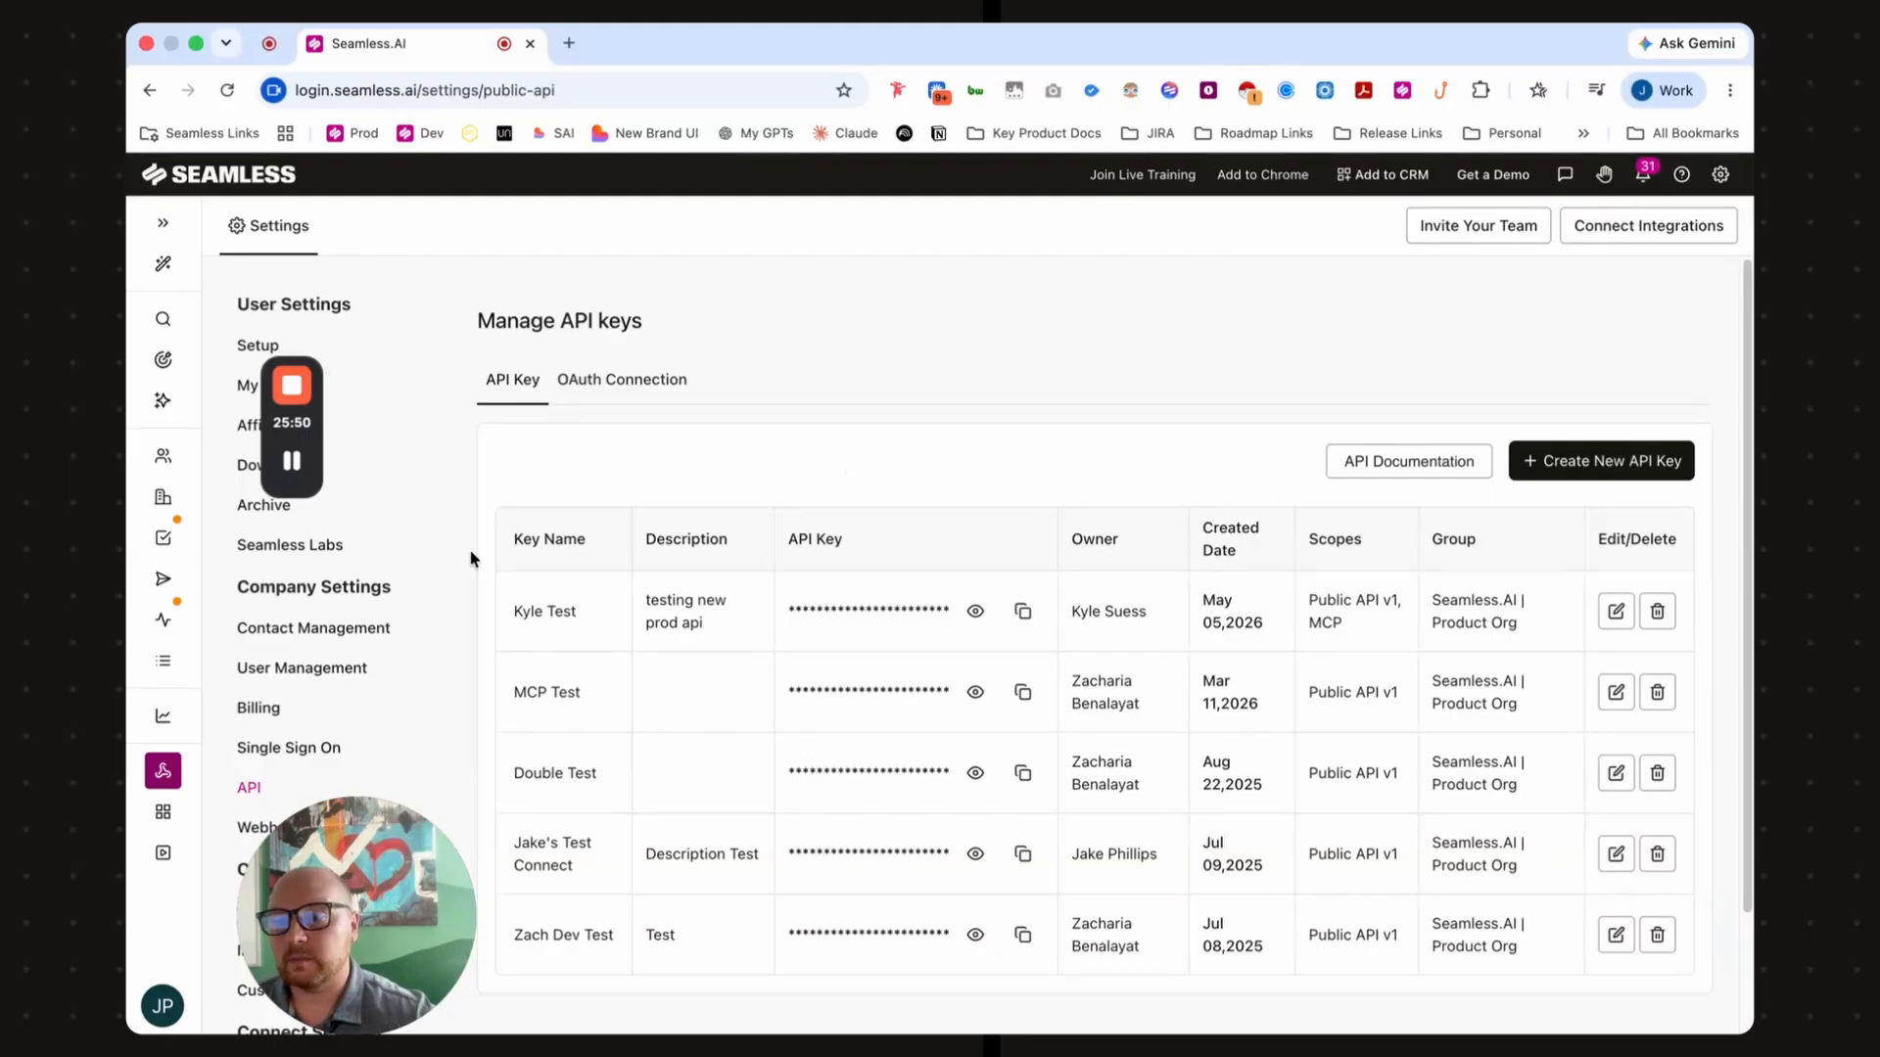
{"action": "scroll", "coordinate": [330, 682], "scroll_direction": "down", "scroll_amount": 3}
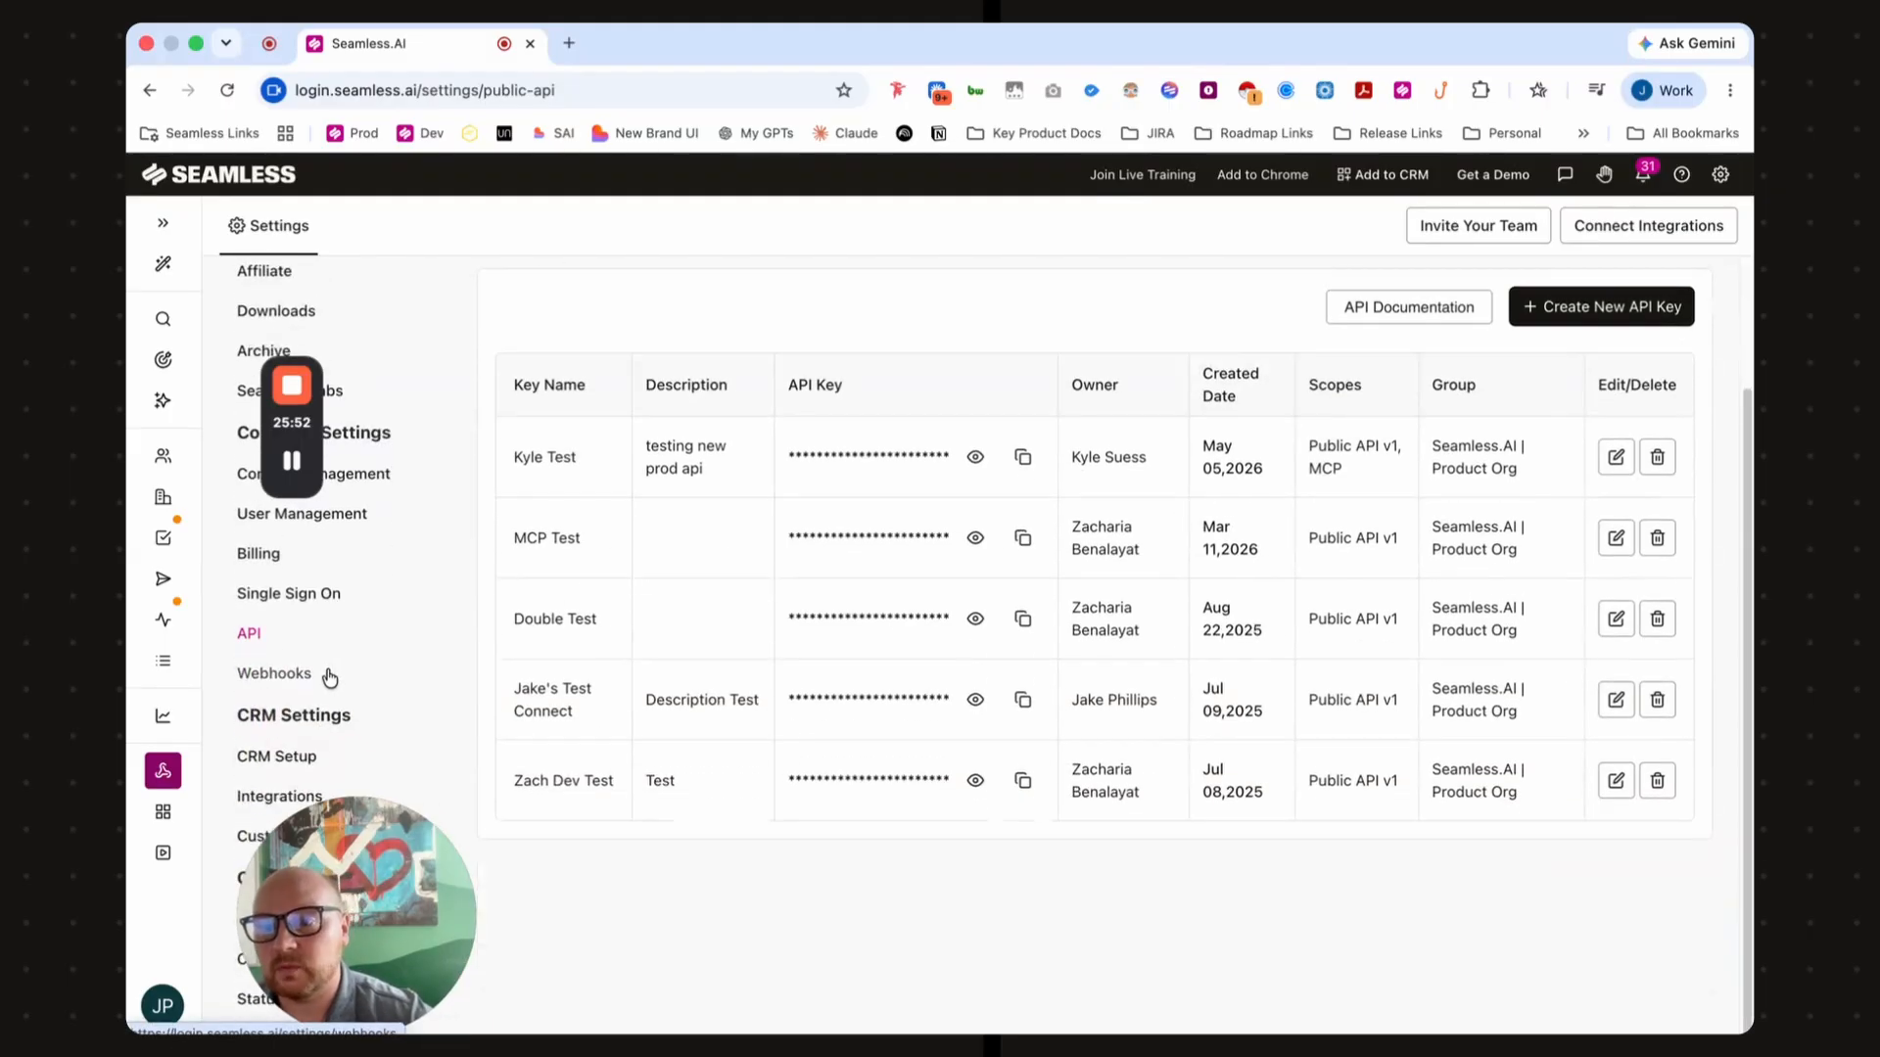
{"action": "left_click", "coordinate": [275, 801]}
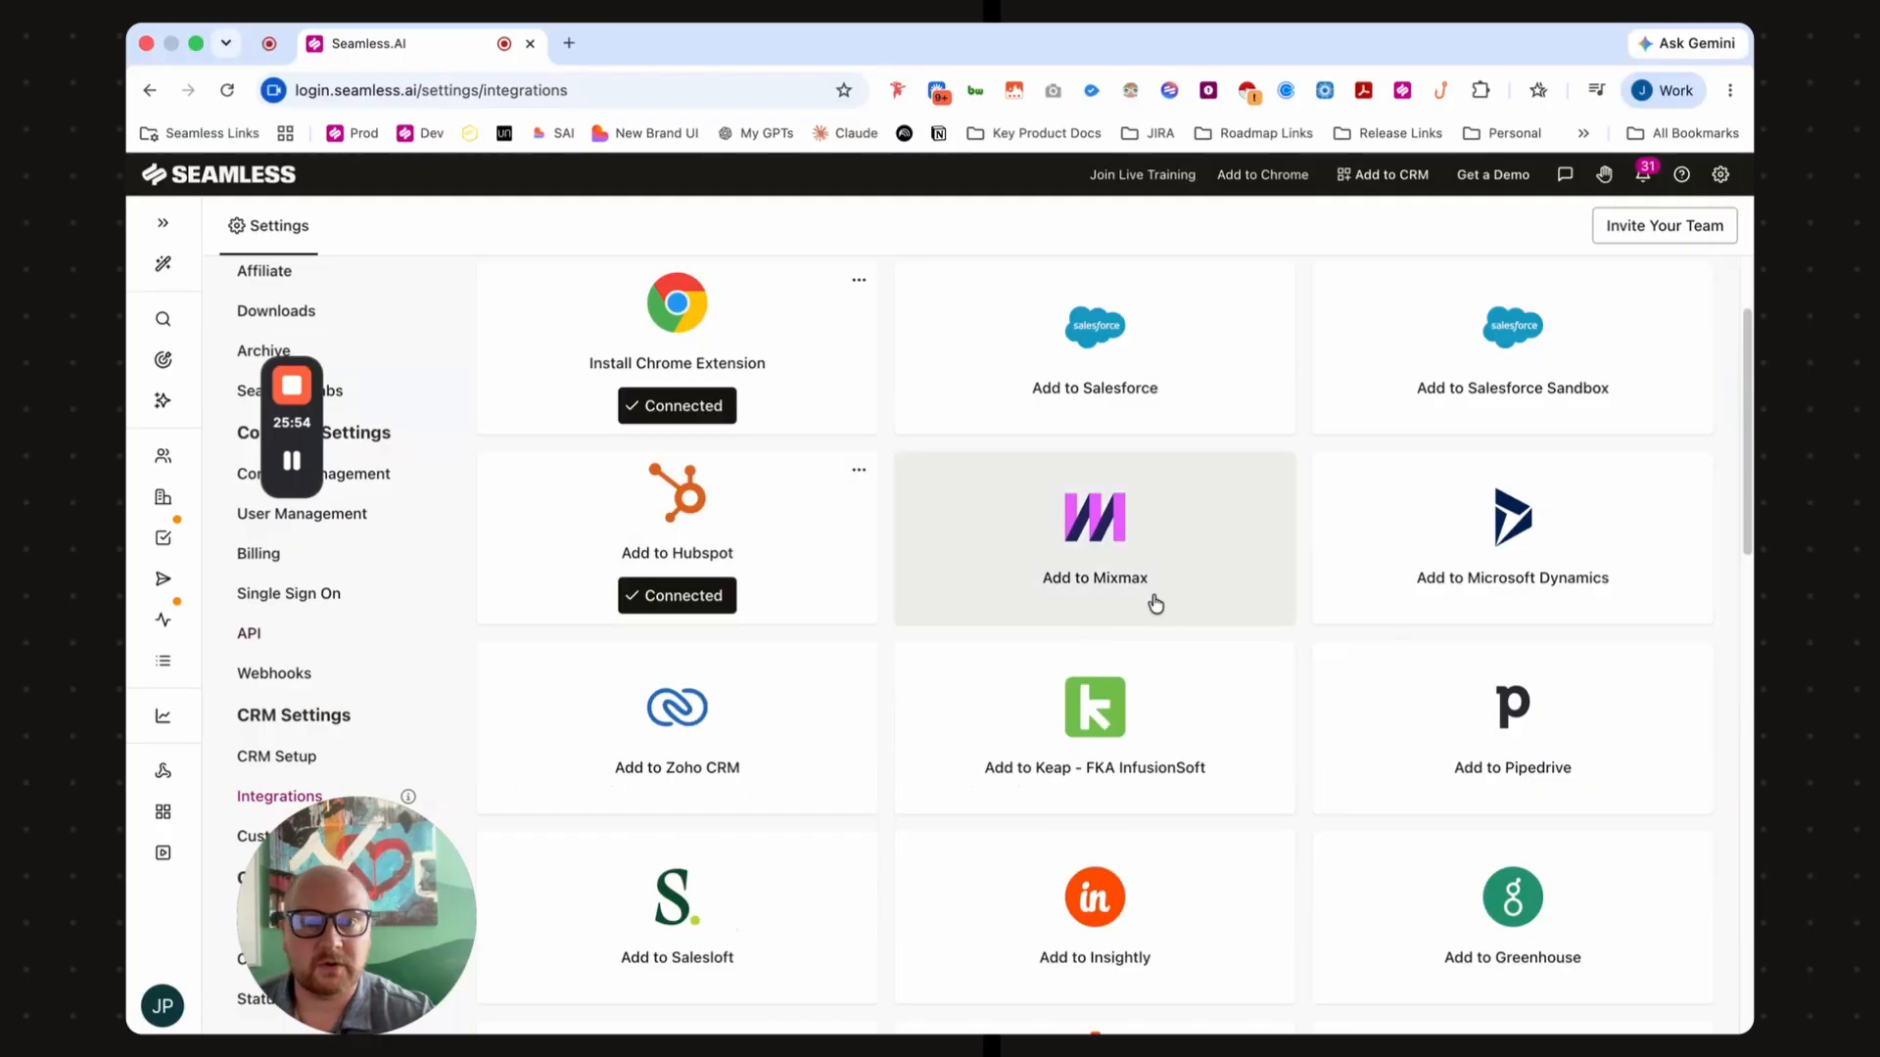
- Browse the available CRM and app integrations, and return to the API key management settings
{"action": "scroll", "coordinate": [1152, 588], "scroll_direction": "up", "scroll_amount": 2}
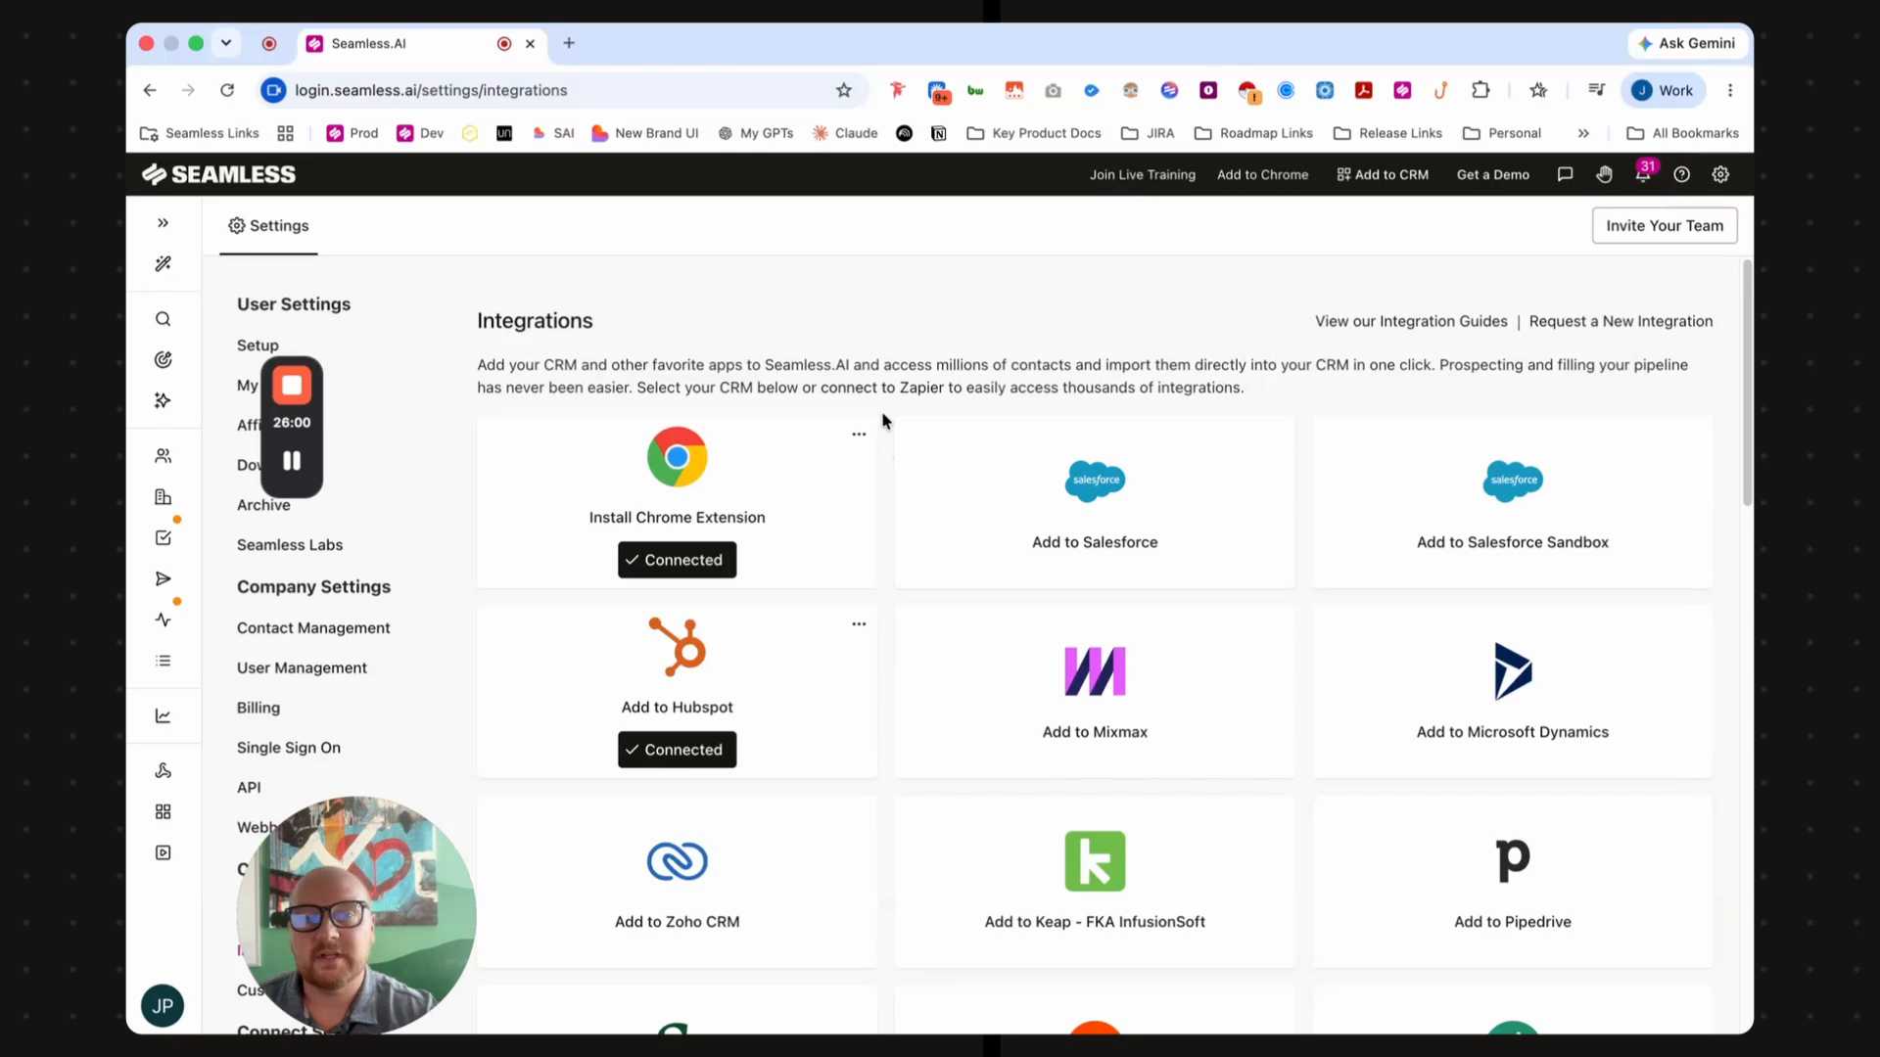
{"action": "scroll", "coordinate": [1280, 502], "scroll_direction": "down", "scroll_amount": 1}
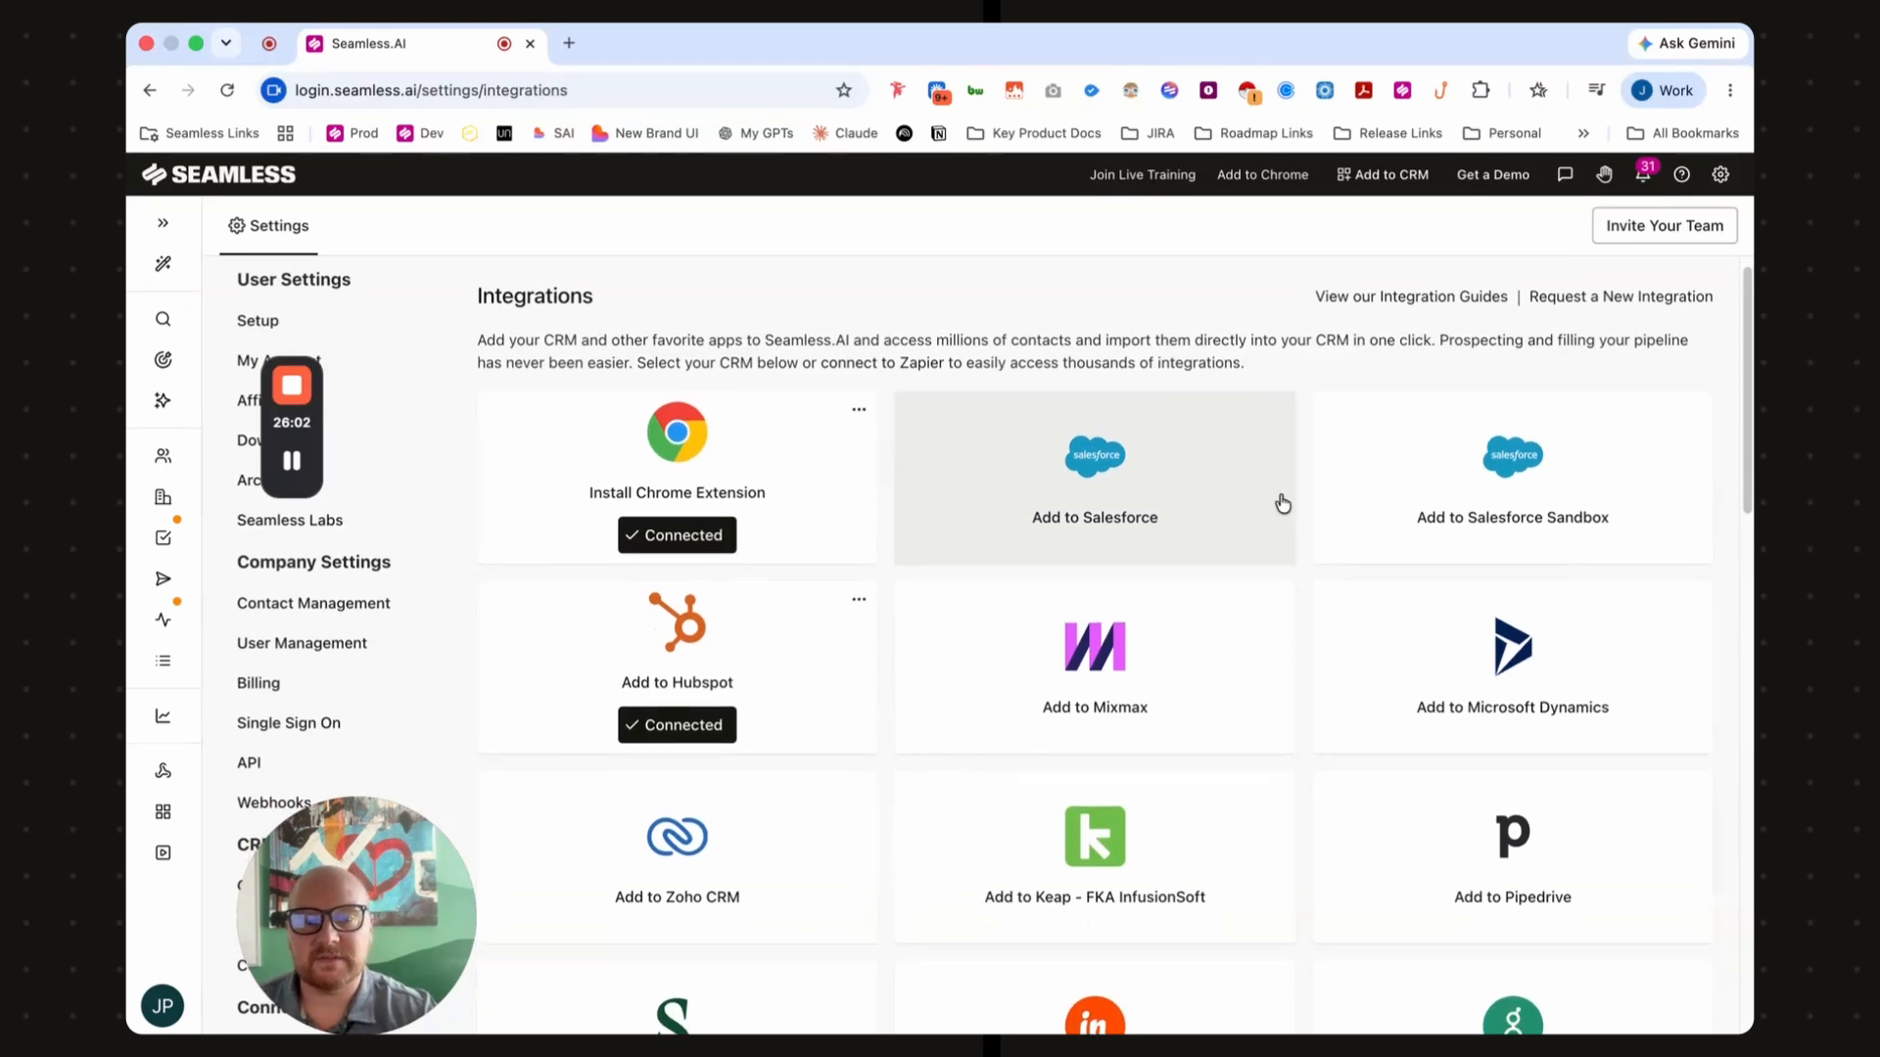
{"action": "scroll", "coordinate": [1285, 505], "scroll_direction": "down", "scroll_amount": 2}
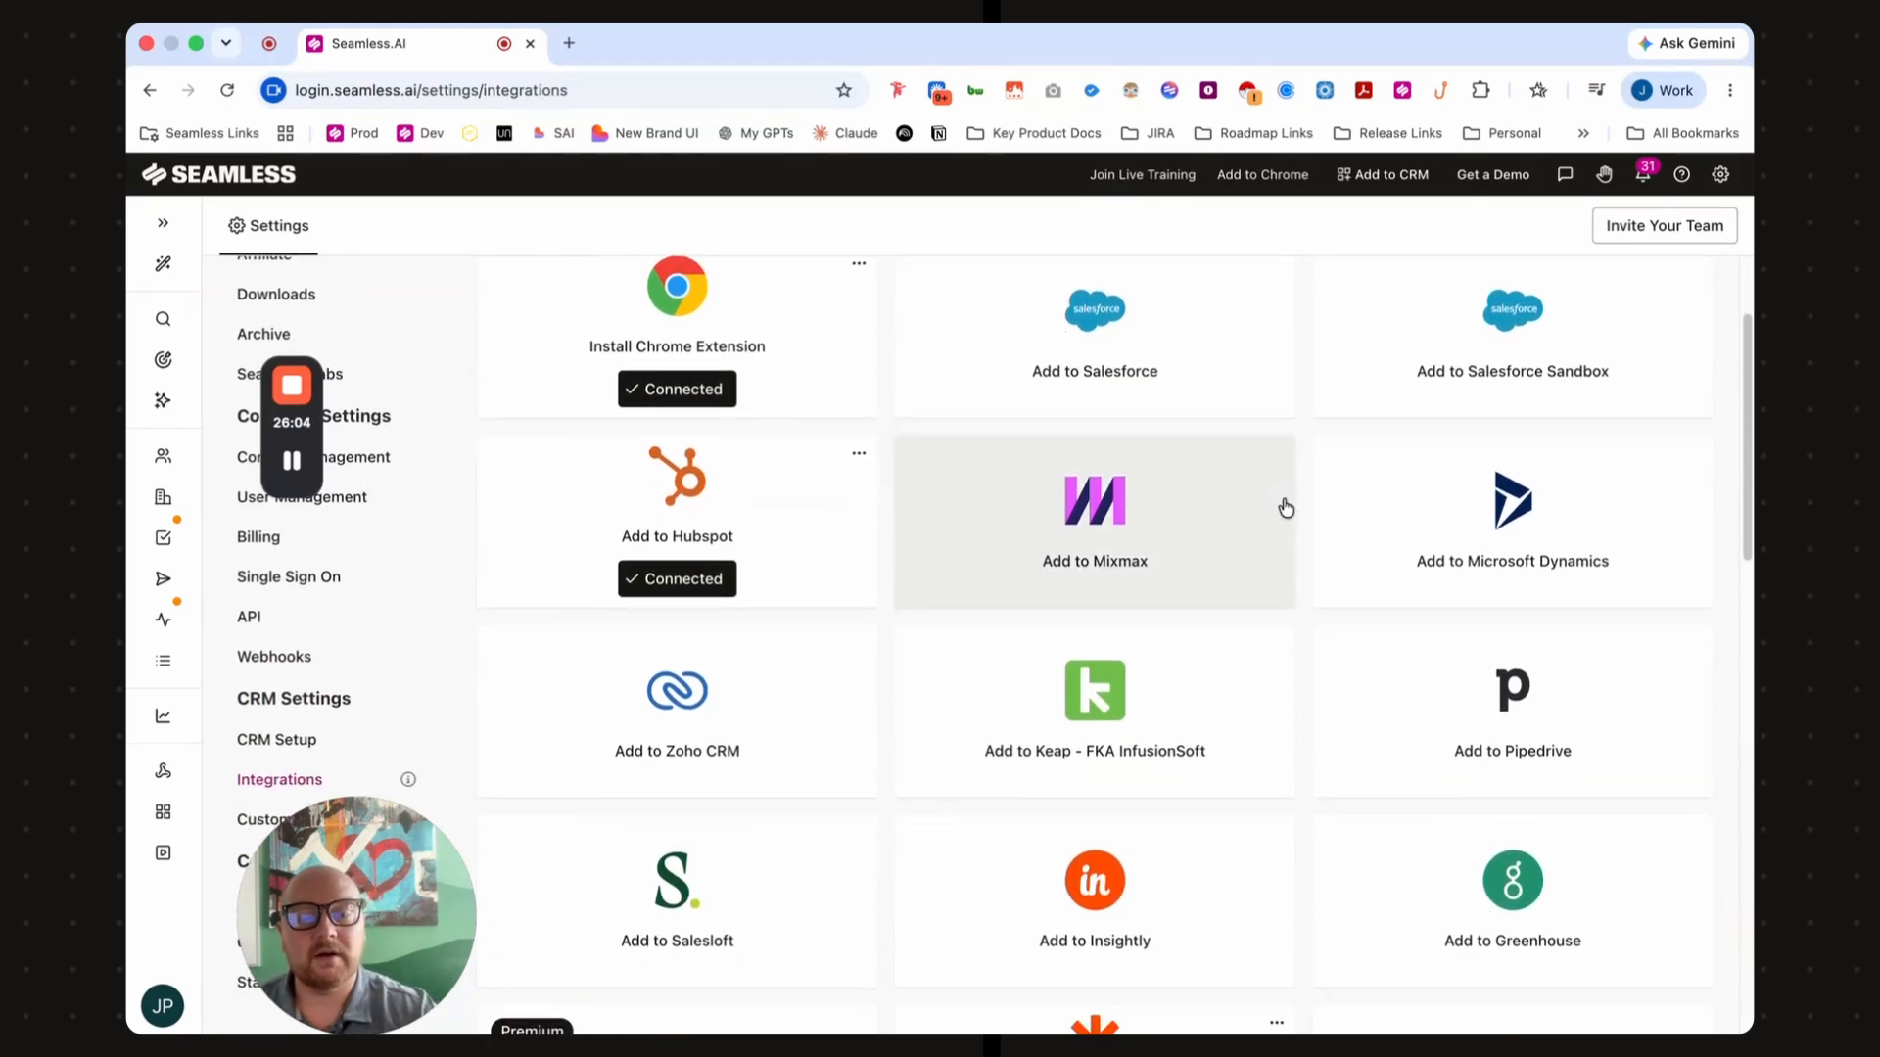
{"action": "scroll", "coordinate": [1285, 505], "scroll_direction": "up", "scroll_amount": 3}
{"action": "scroll", "coordinate": [1285, 507], "scroll_direction": "down", "scroll_amount": 5}
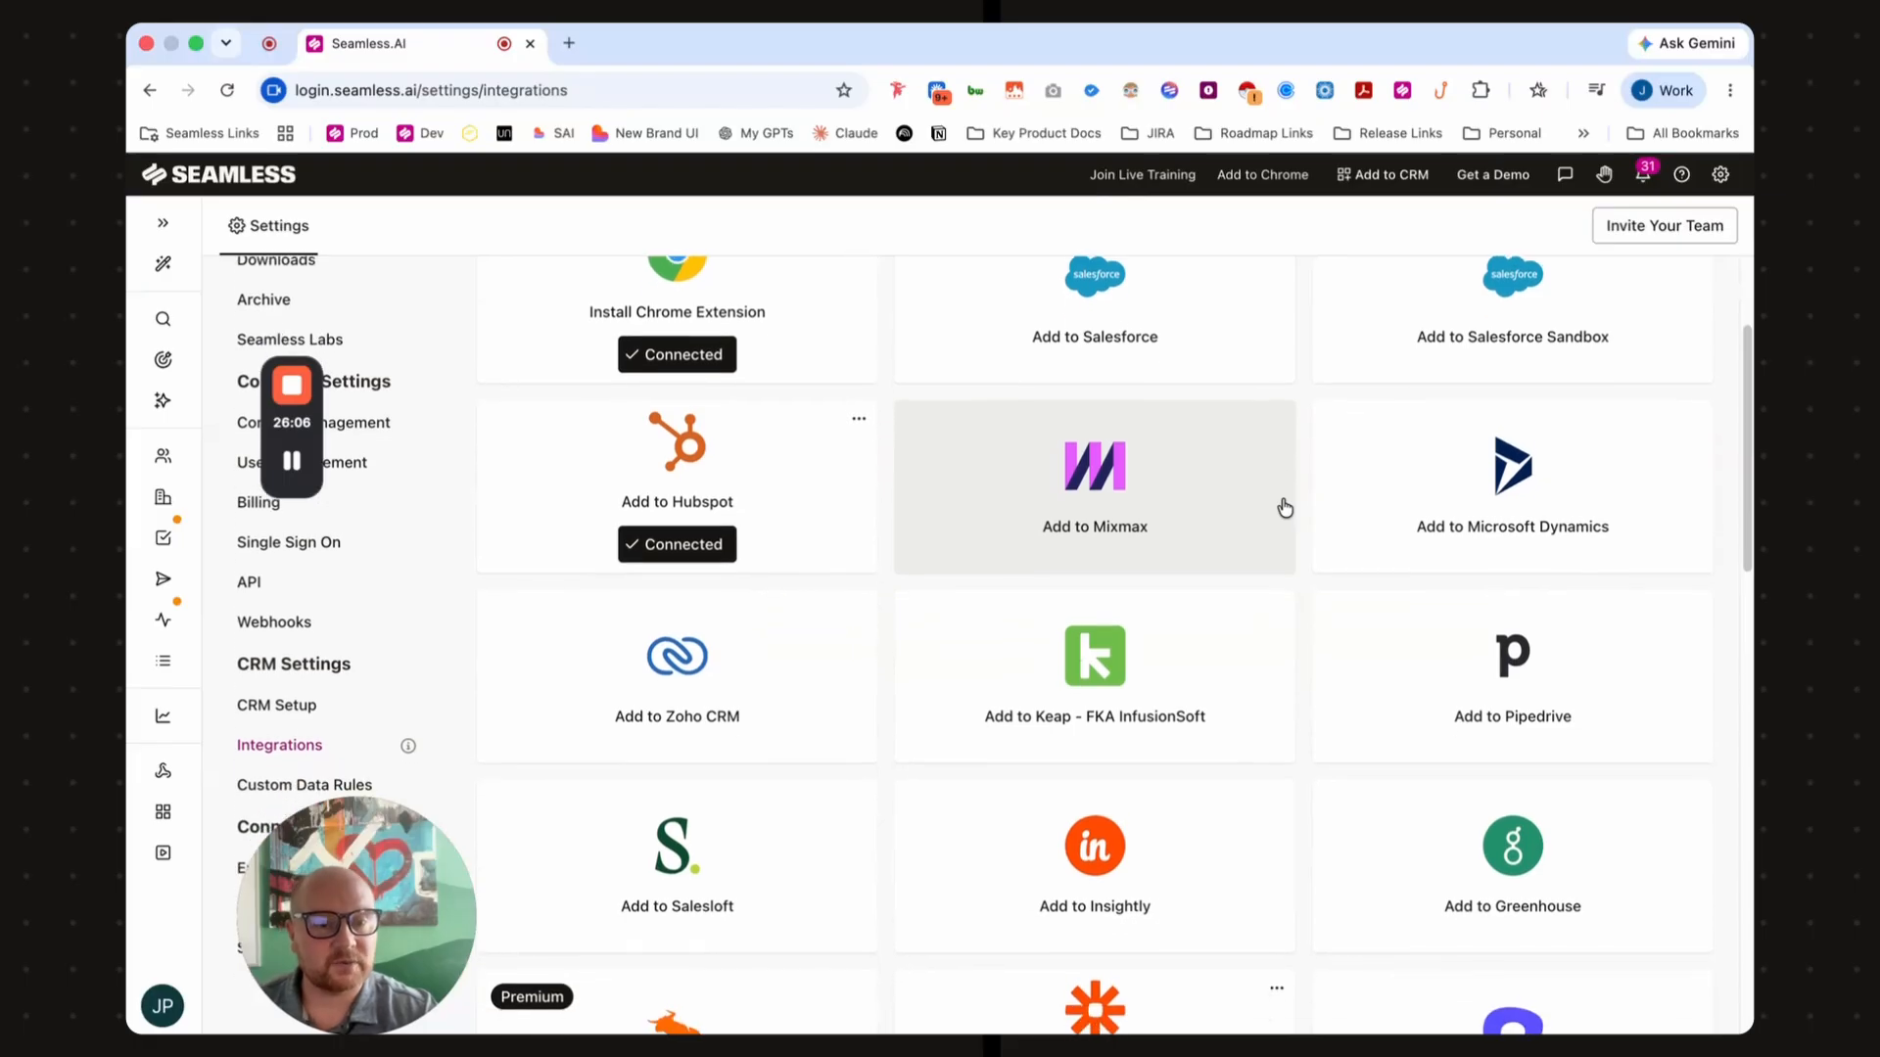
{"action": "scroll", "coordinate": [1302, 519], "scroll_direction": "down", "scroll_amount": 2}
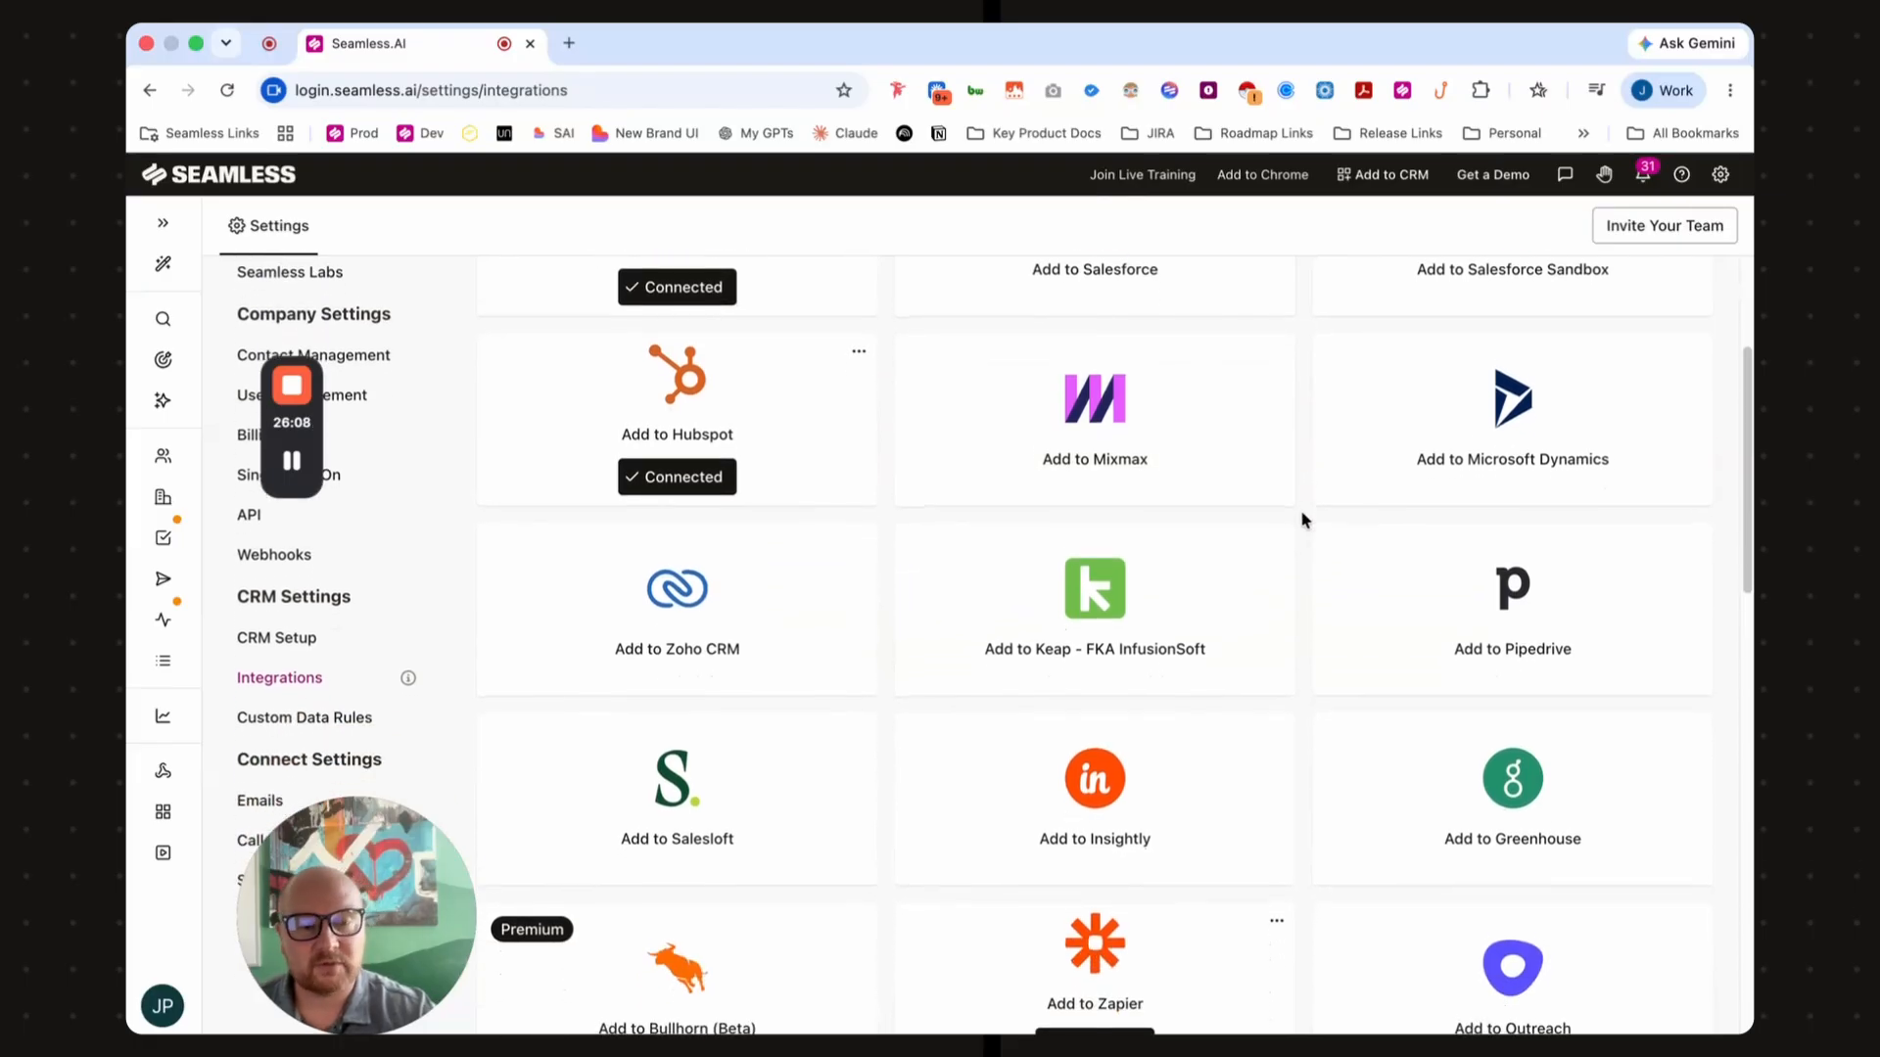
{"action": "scroll", "coordinate": [1302, 518], "scroll_direction": "down", "scroll_amount": 1}
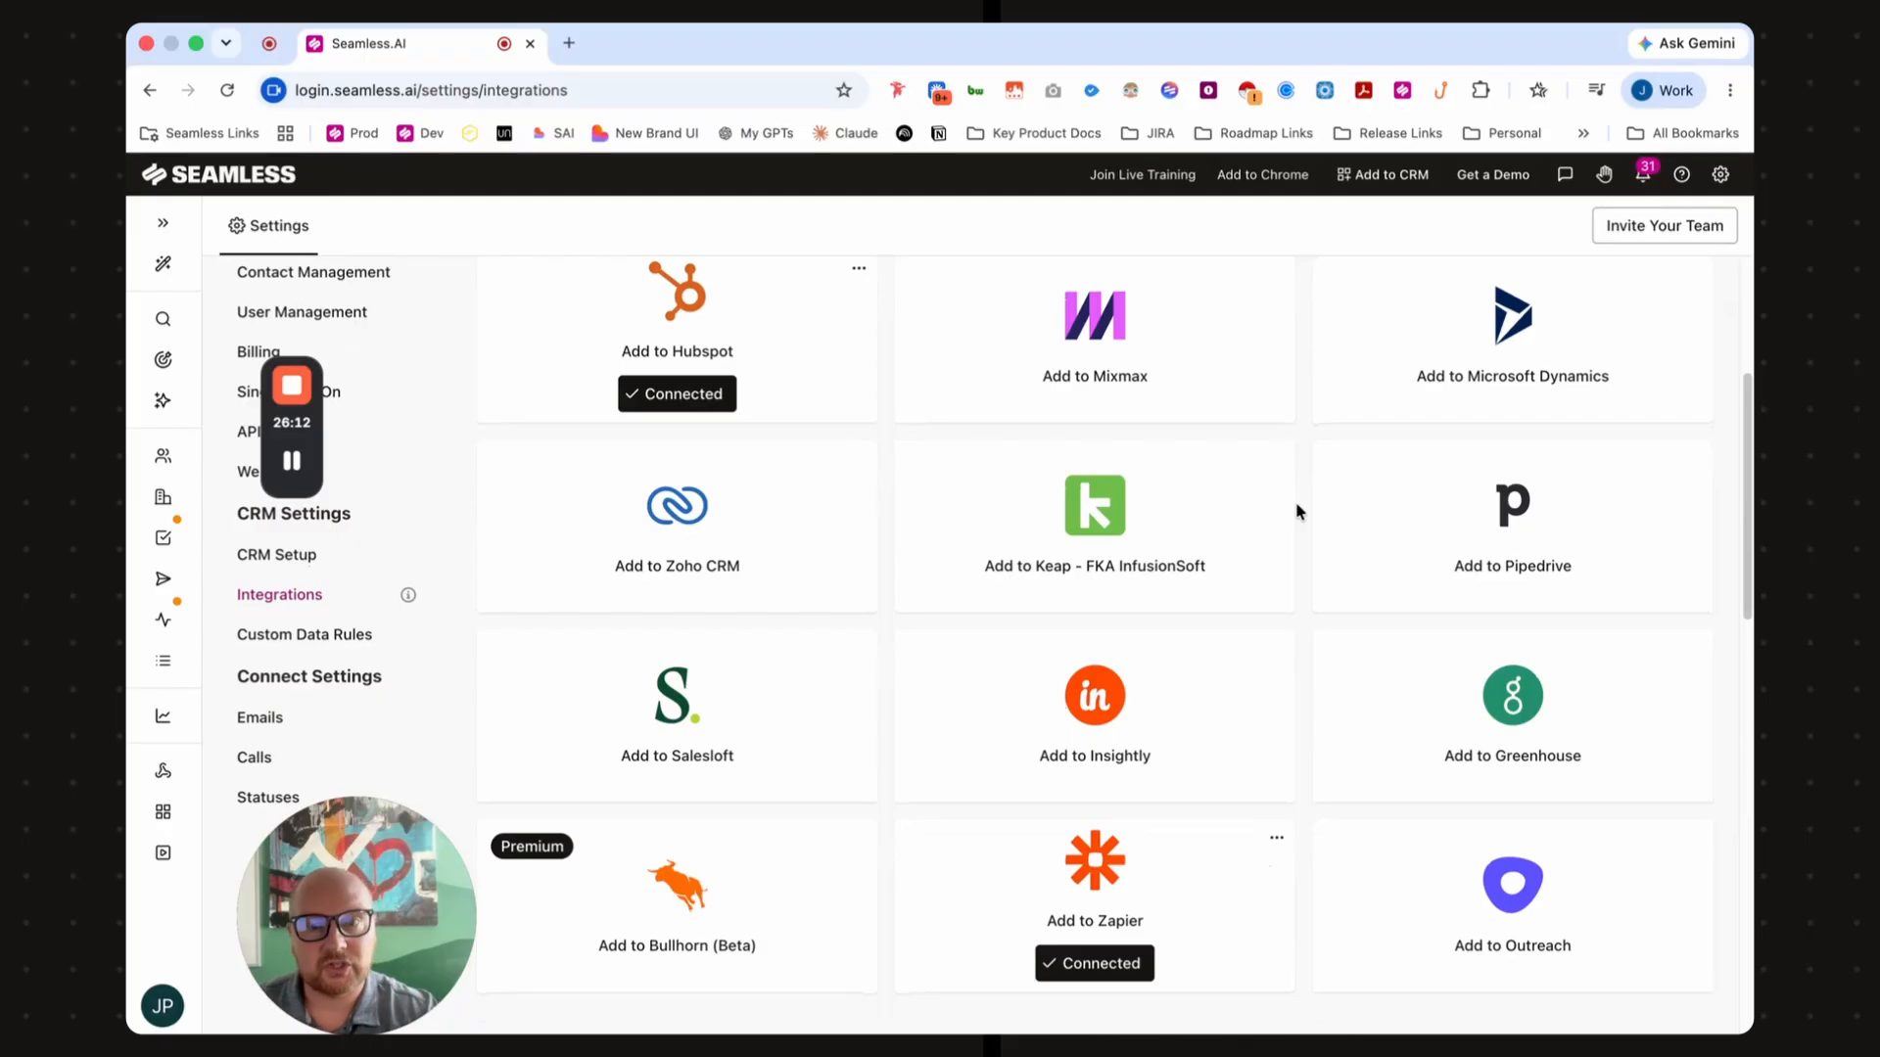
{"action": "scroll", "coordinate": [1296, 503], "scroll_direction": "down", "scroll_amount": 1}
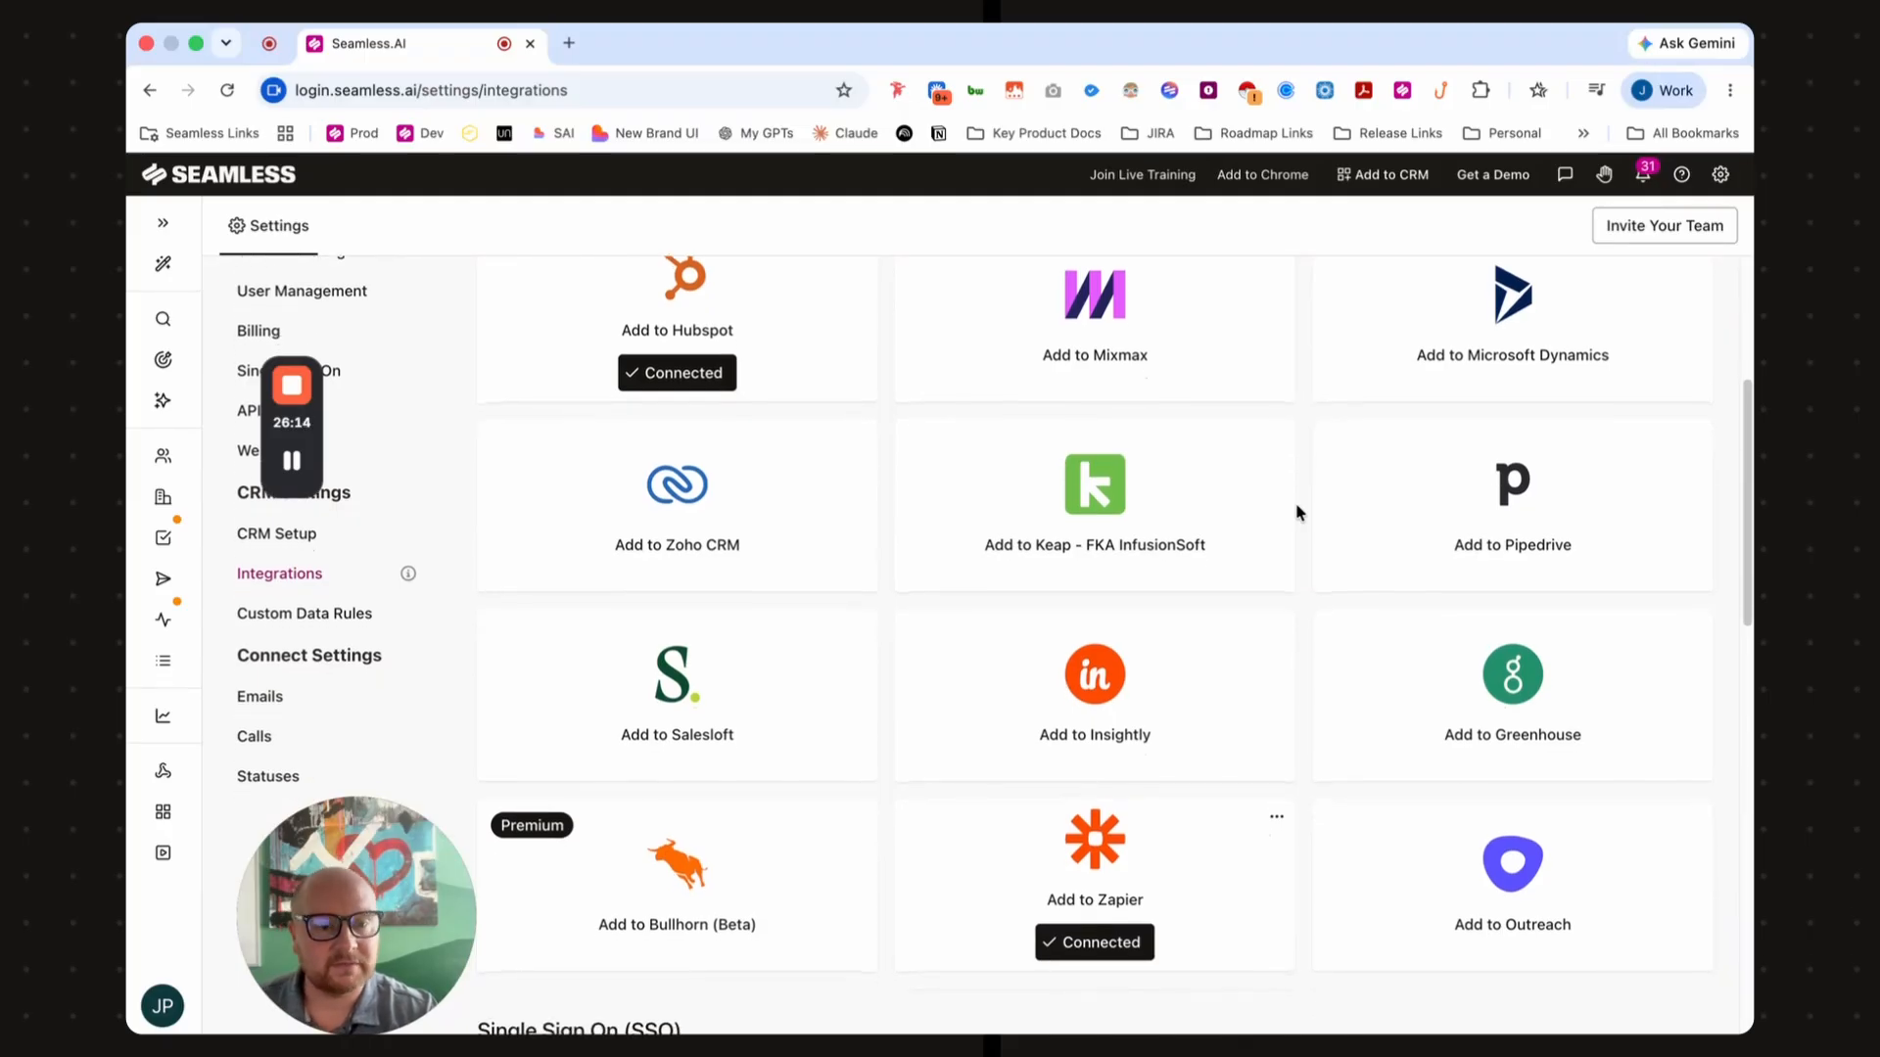
{"action": "scroll", "coordinate": [1296, 513], "scroll_direction": "down", "scroll_amount": 1}
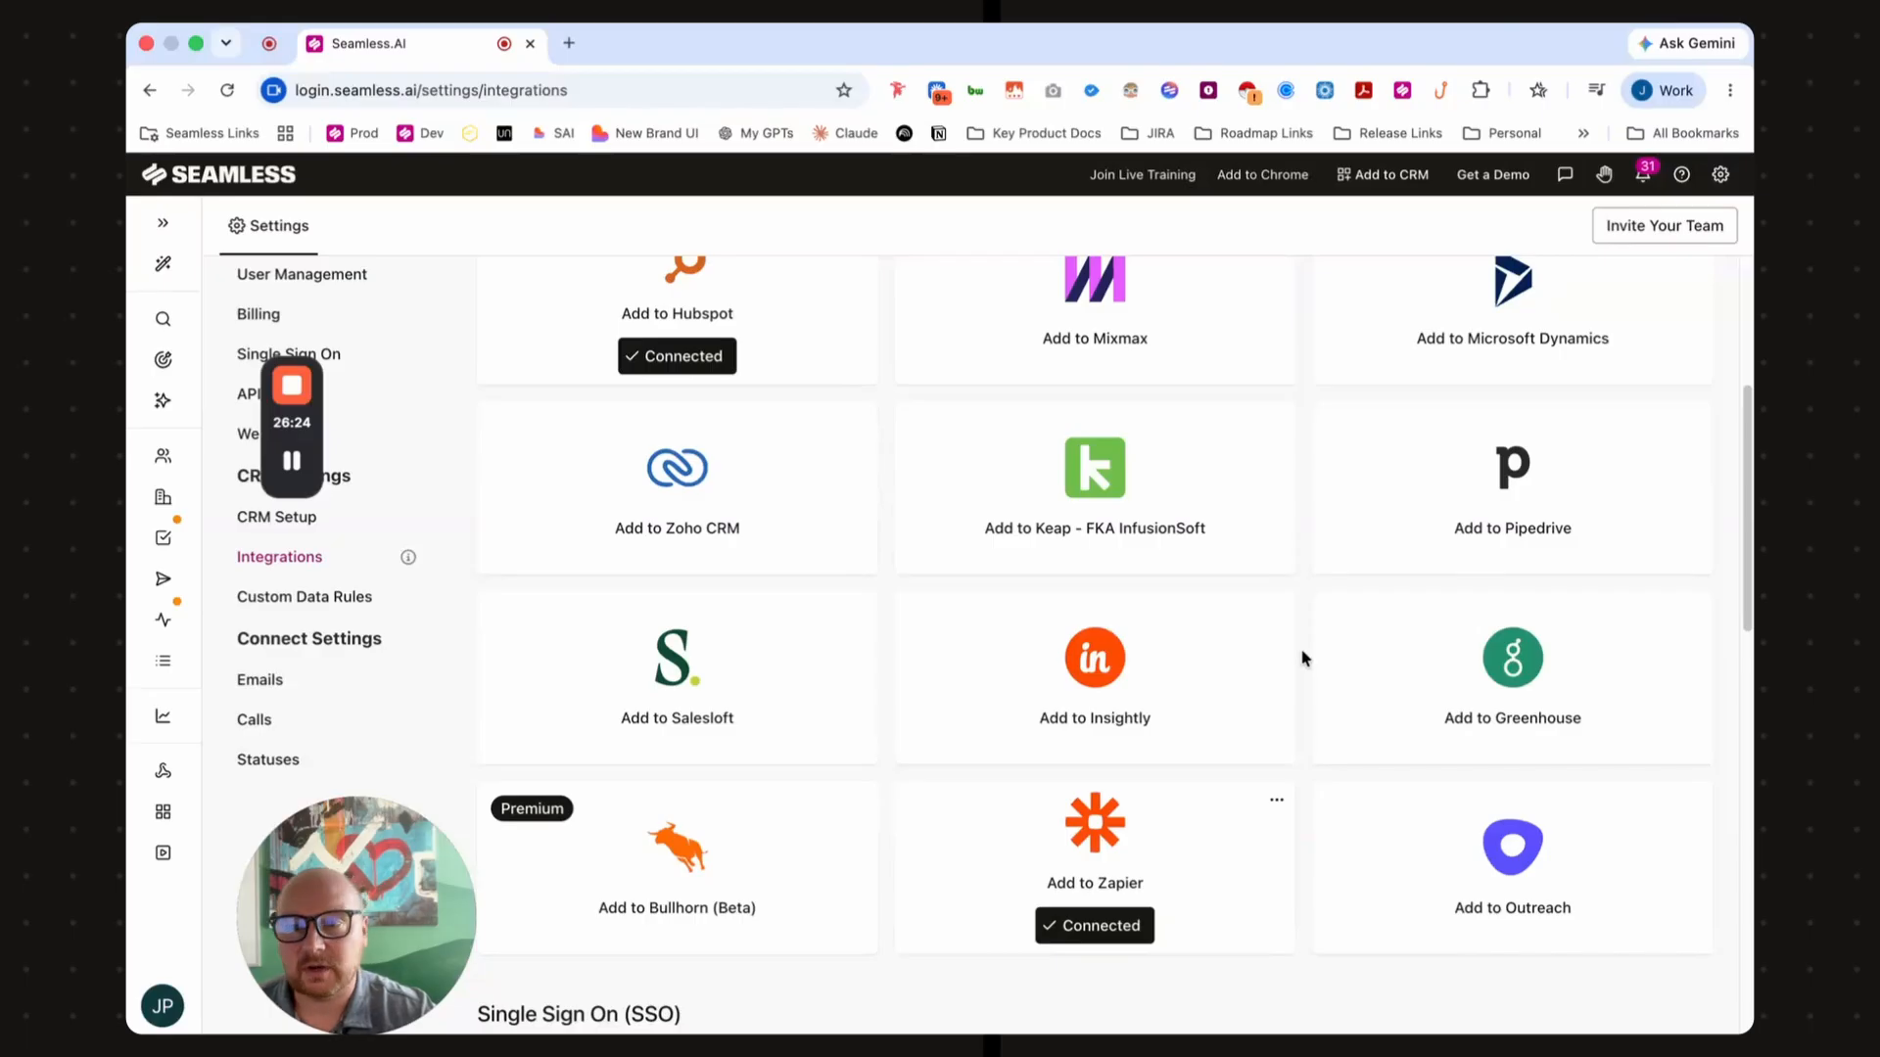
{"action": "left_click", "coordinate": [163, 773]}
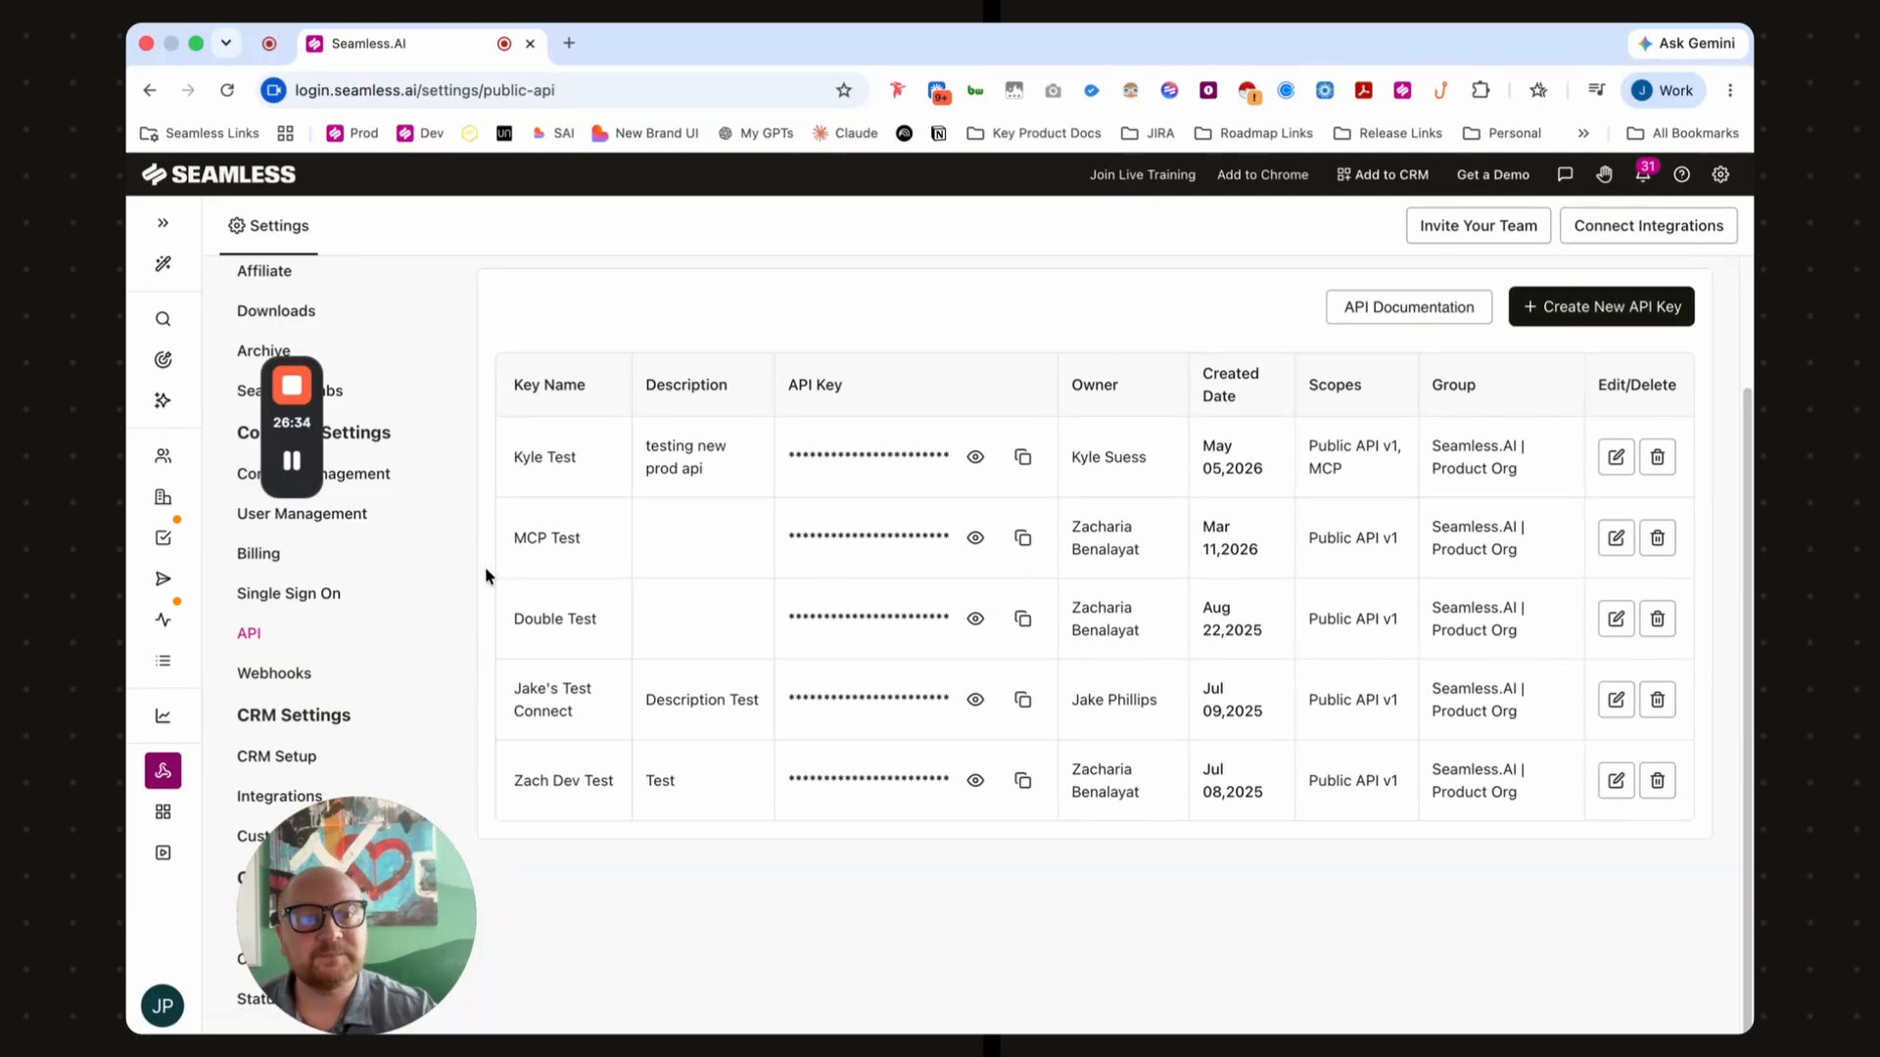
- Open the sales training page and browse its courses, from Connect Product Training through Premium Features to the CRM integration classes
{"action": "left_click", "coordinate": [163, 852]}
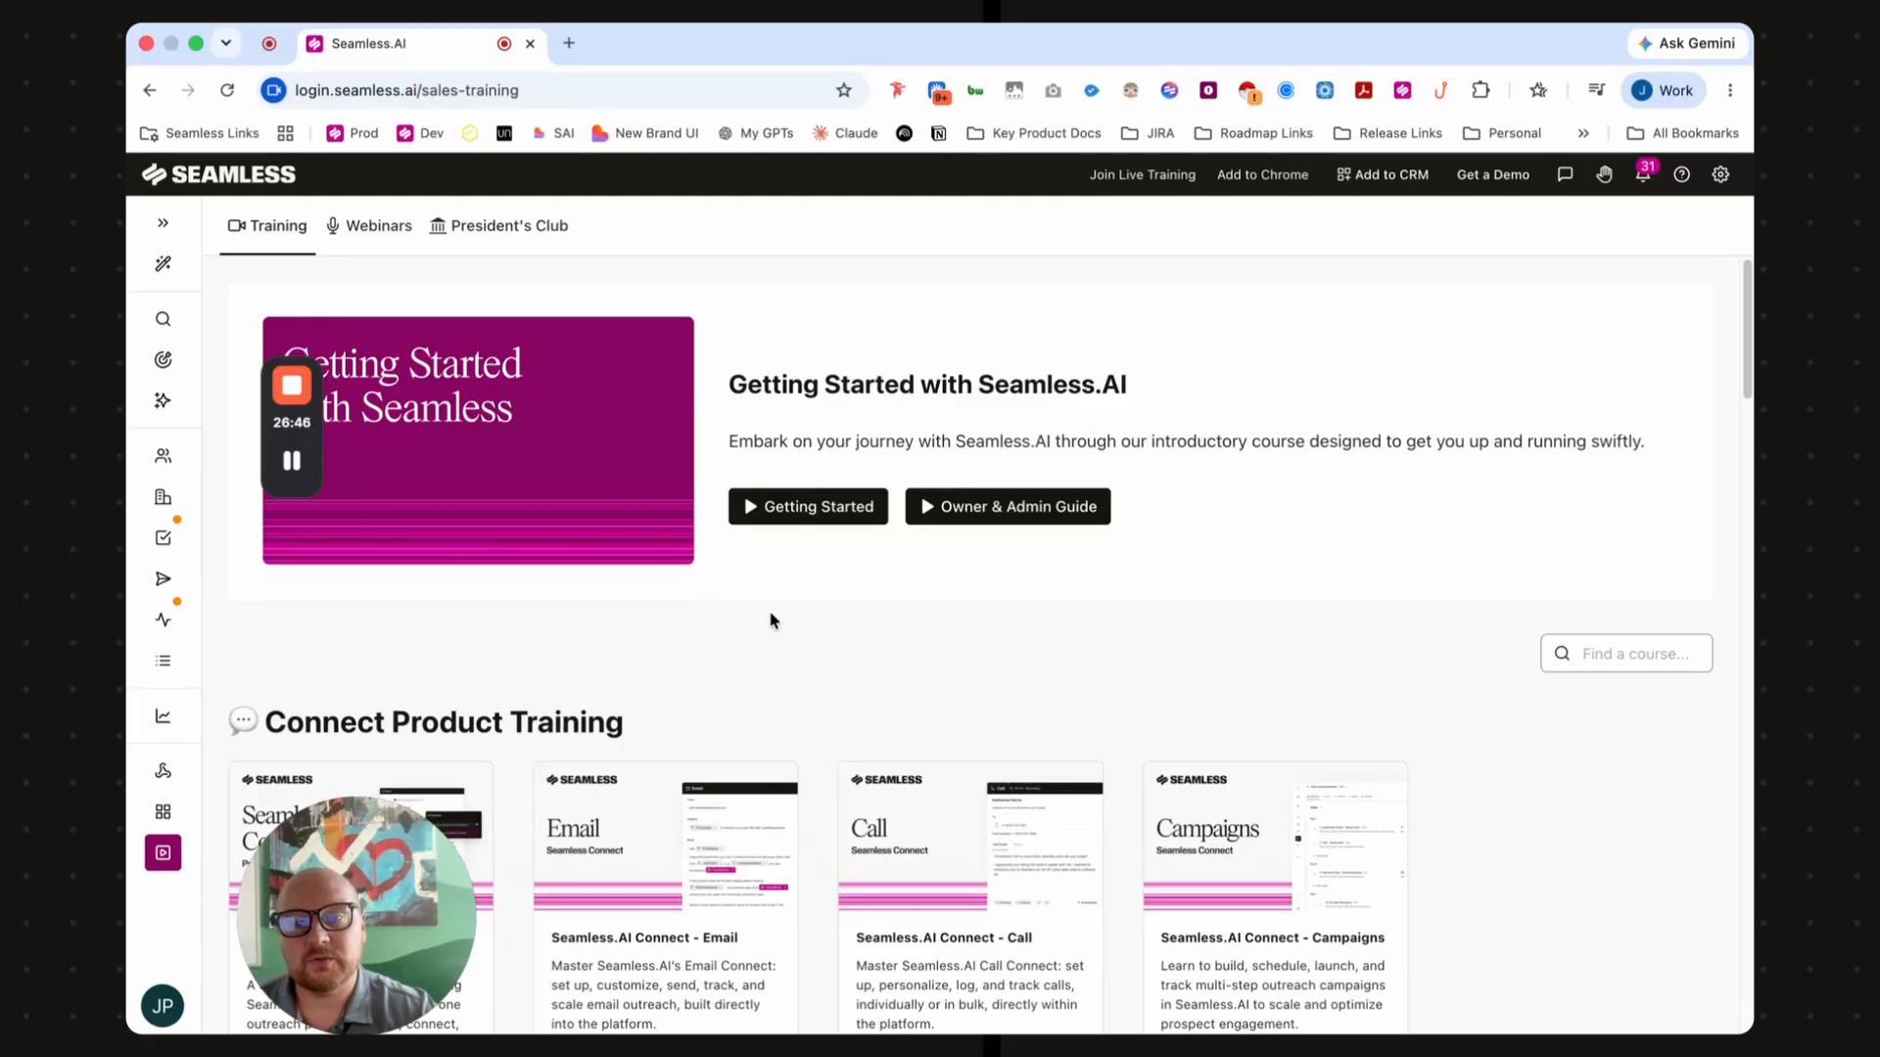
{"action": "scroll", "coordinate": [810, 604], "scroll_direction": "down", "scroll_amount": 5}
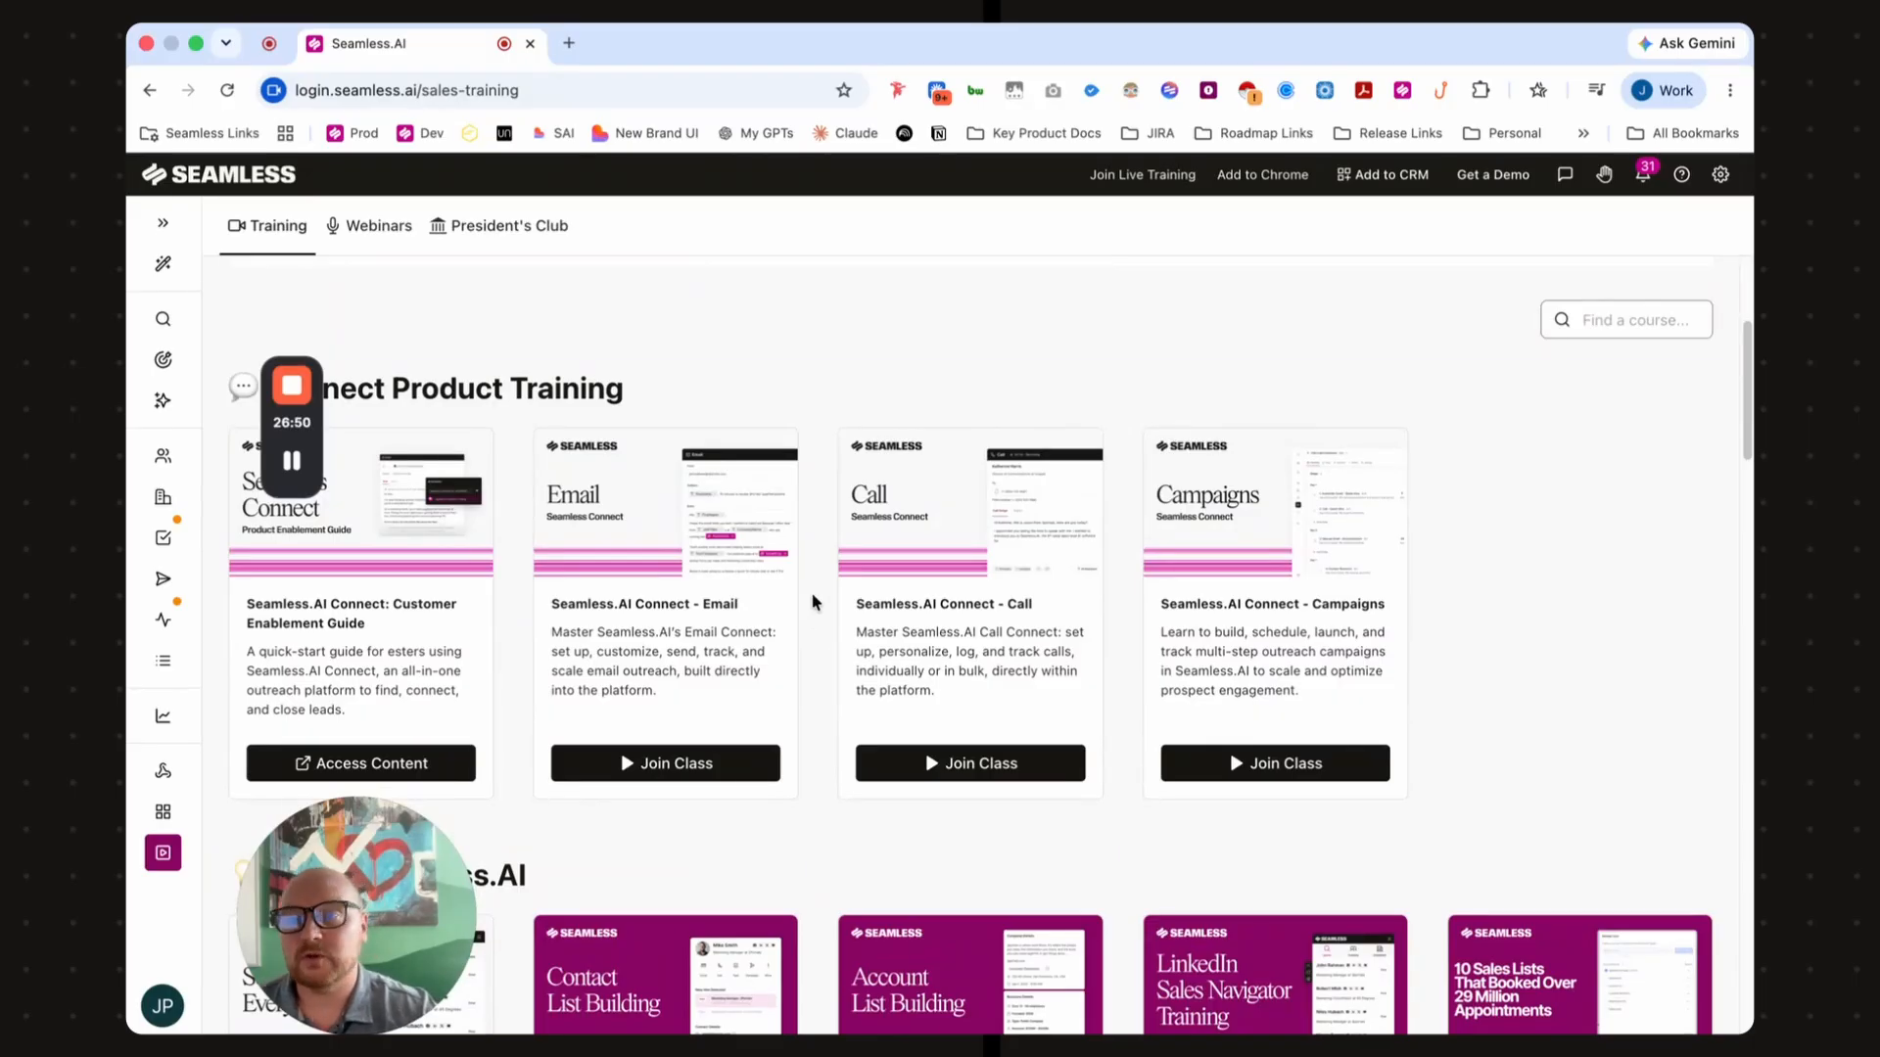
{"action": "scroll", "coordinate": [811, 603], "scroll_direction": "down", "scroll_amount": 1}
{"action": "scroll", "coordinate": [812, 599], "scroll_direction": "down", "scroll_amount": 5}
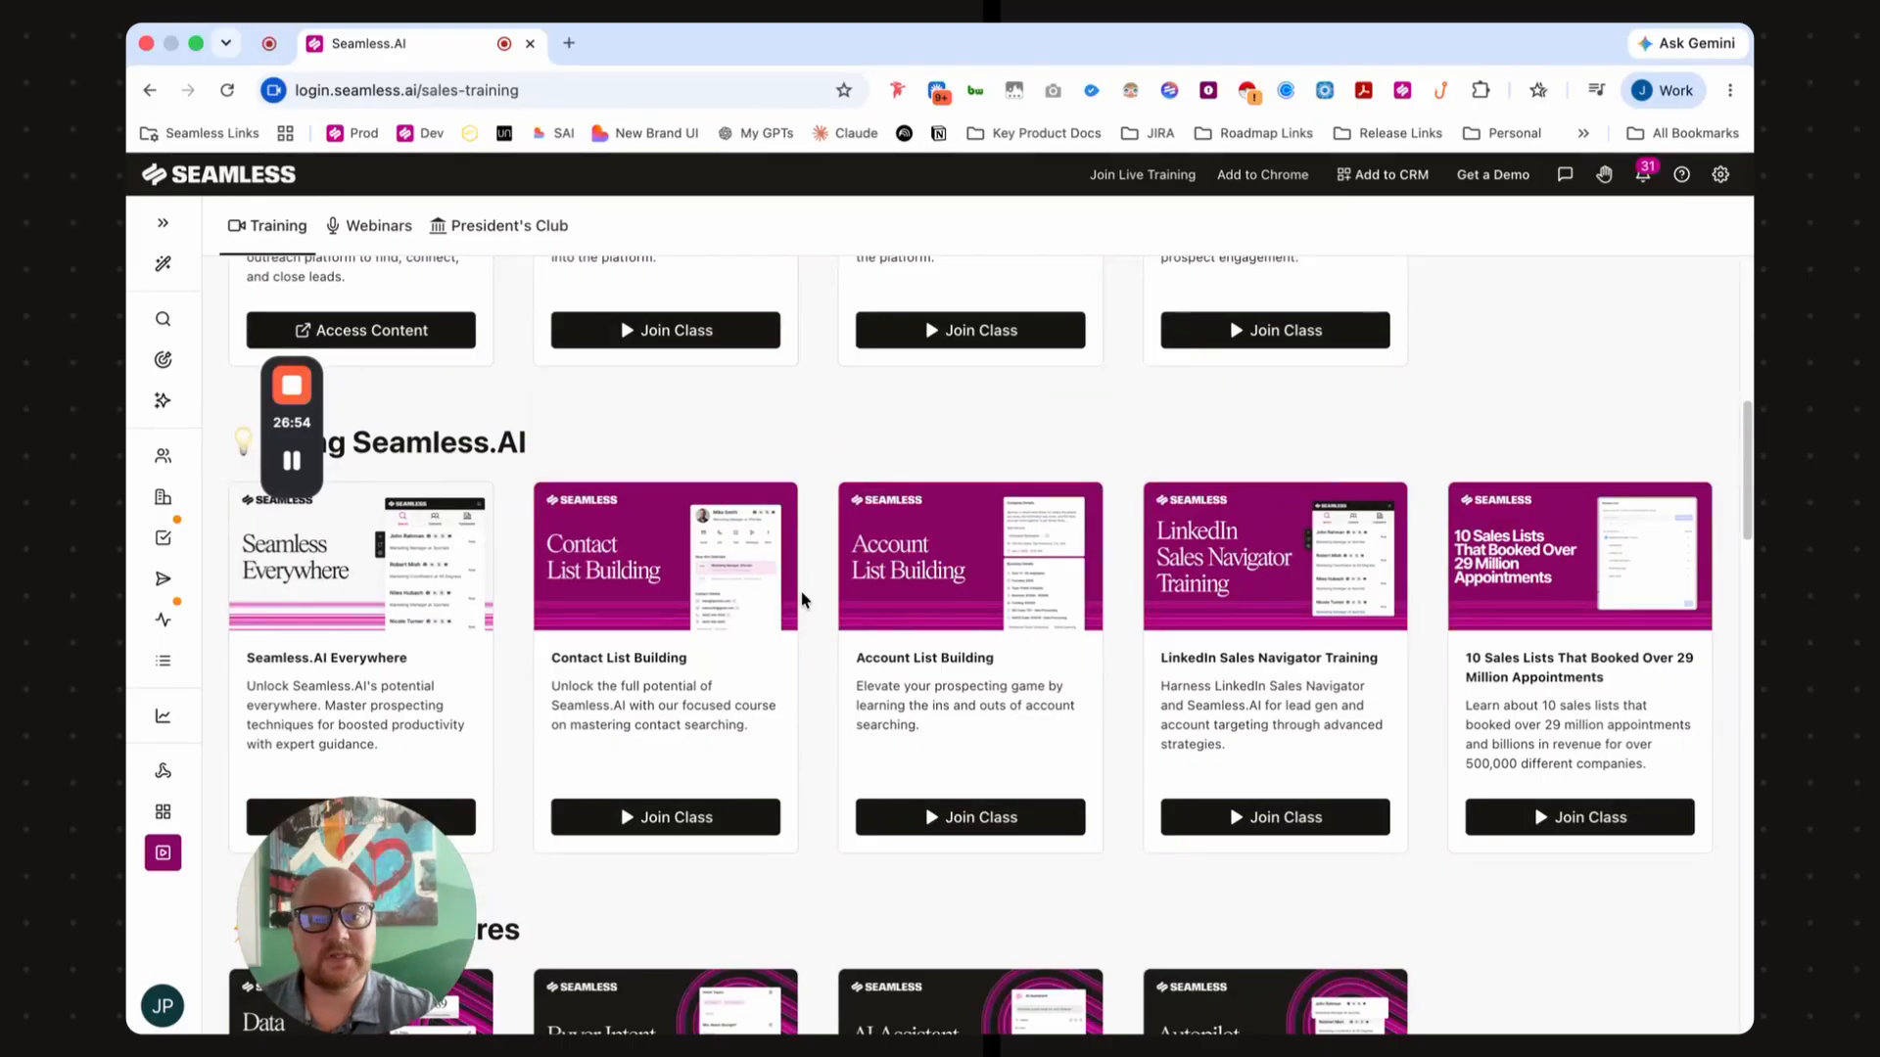
{"action": "scroll", "coordinate": [802, 594], "scroll_direction": "down", "scroll_amount": 4}
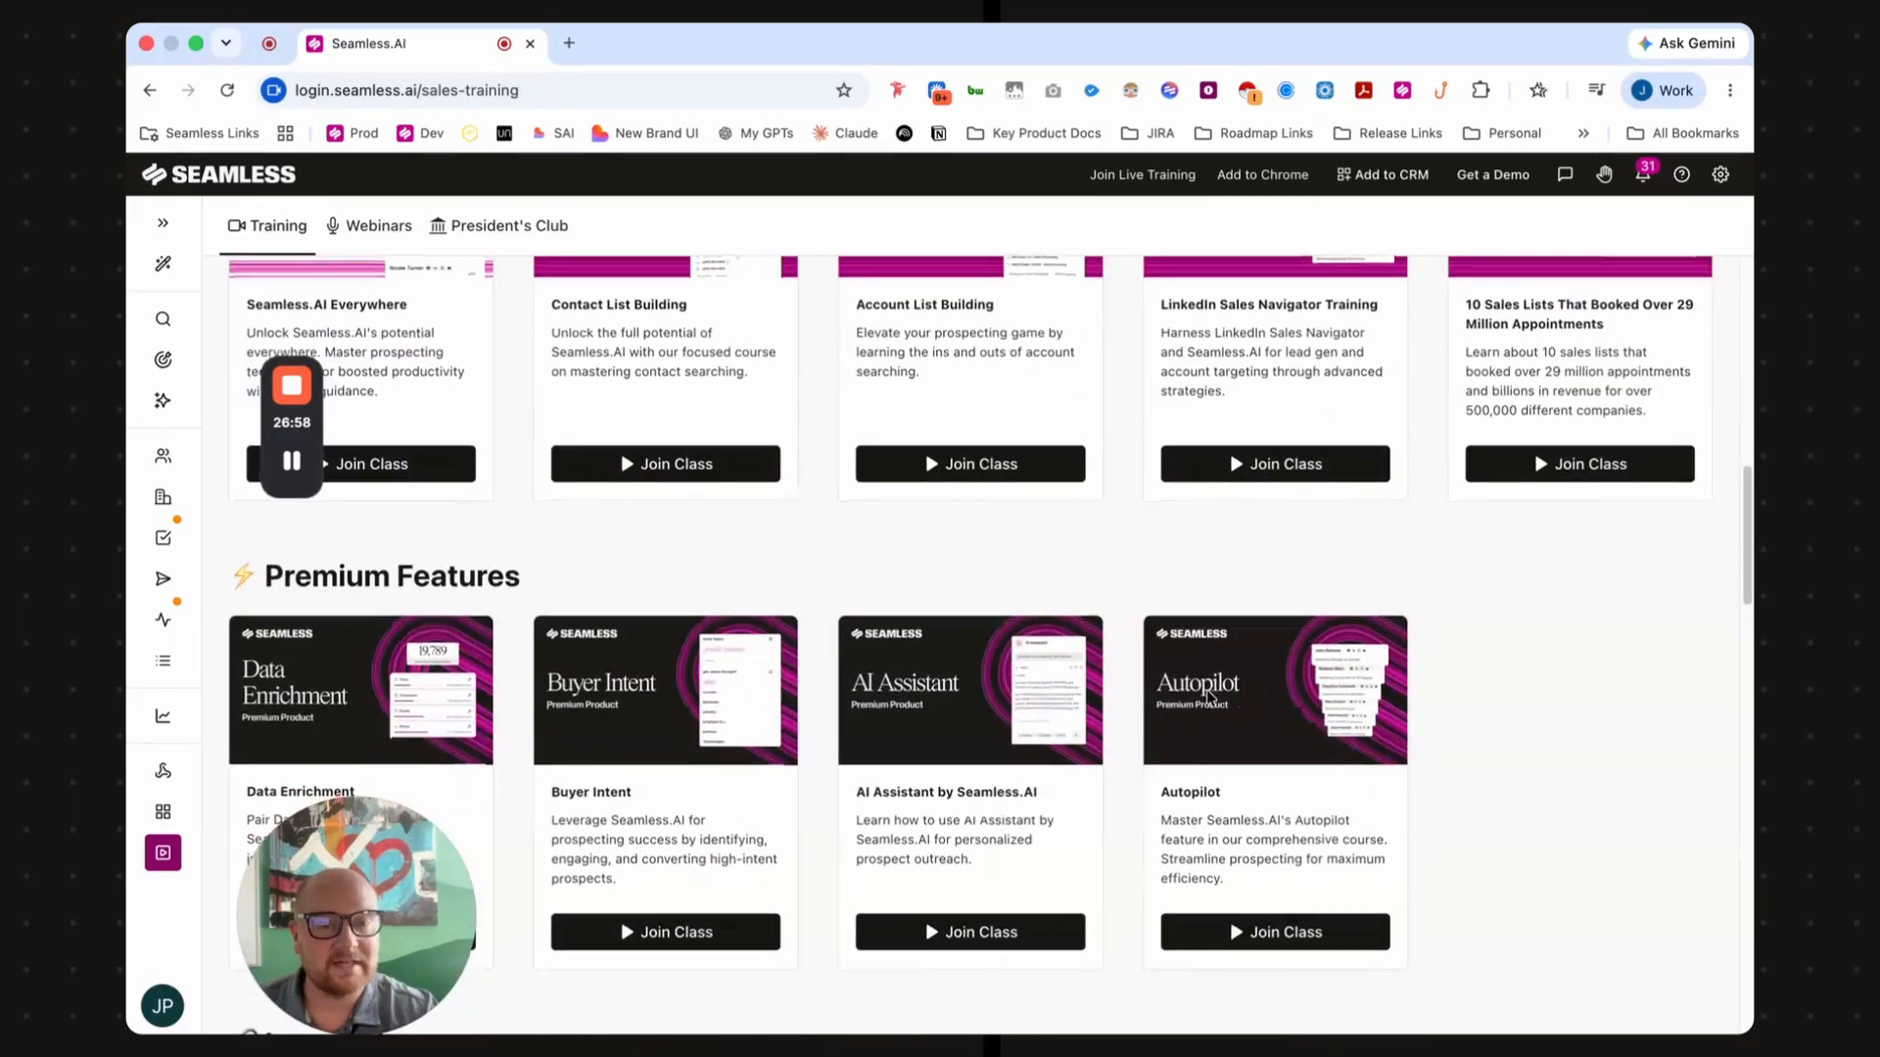
{"action": "scroll", "coordinate": [1170, 686], "scroll_direction": "down", "scroll_amount": 5}
{"action": "scroll", "coordinate": [1148, 673], "scroll_direction": "down", "scroll_amount": 8}
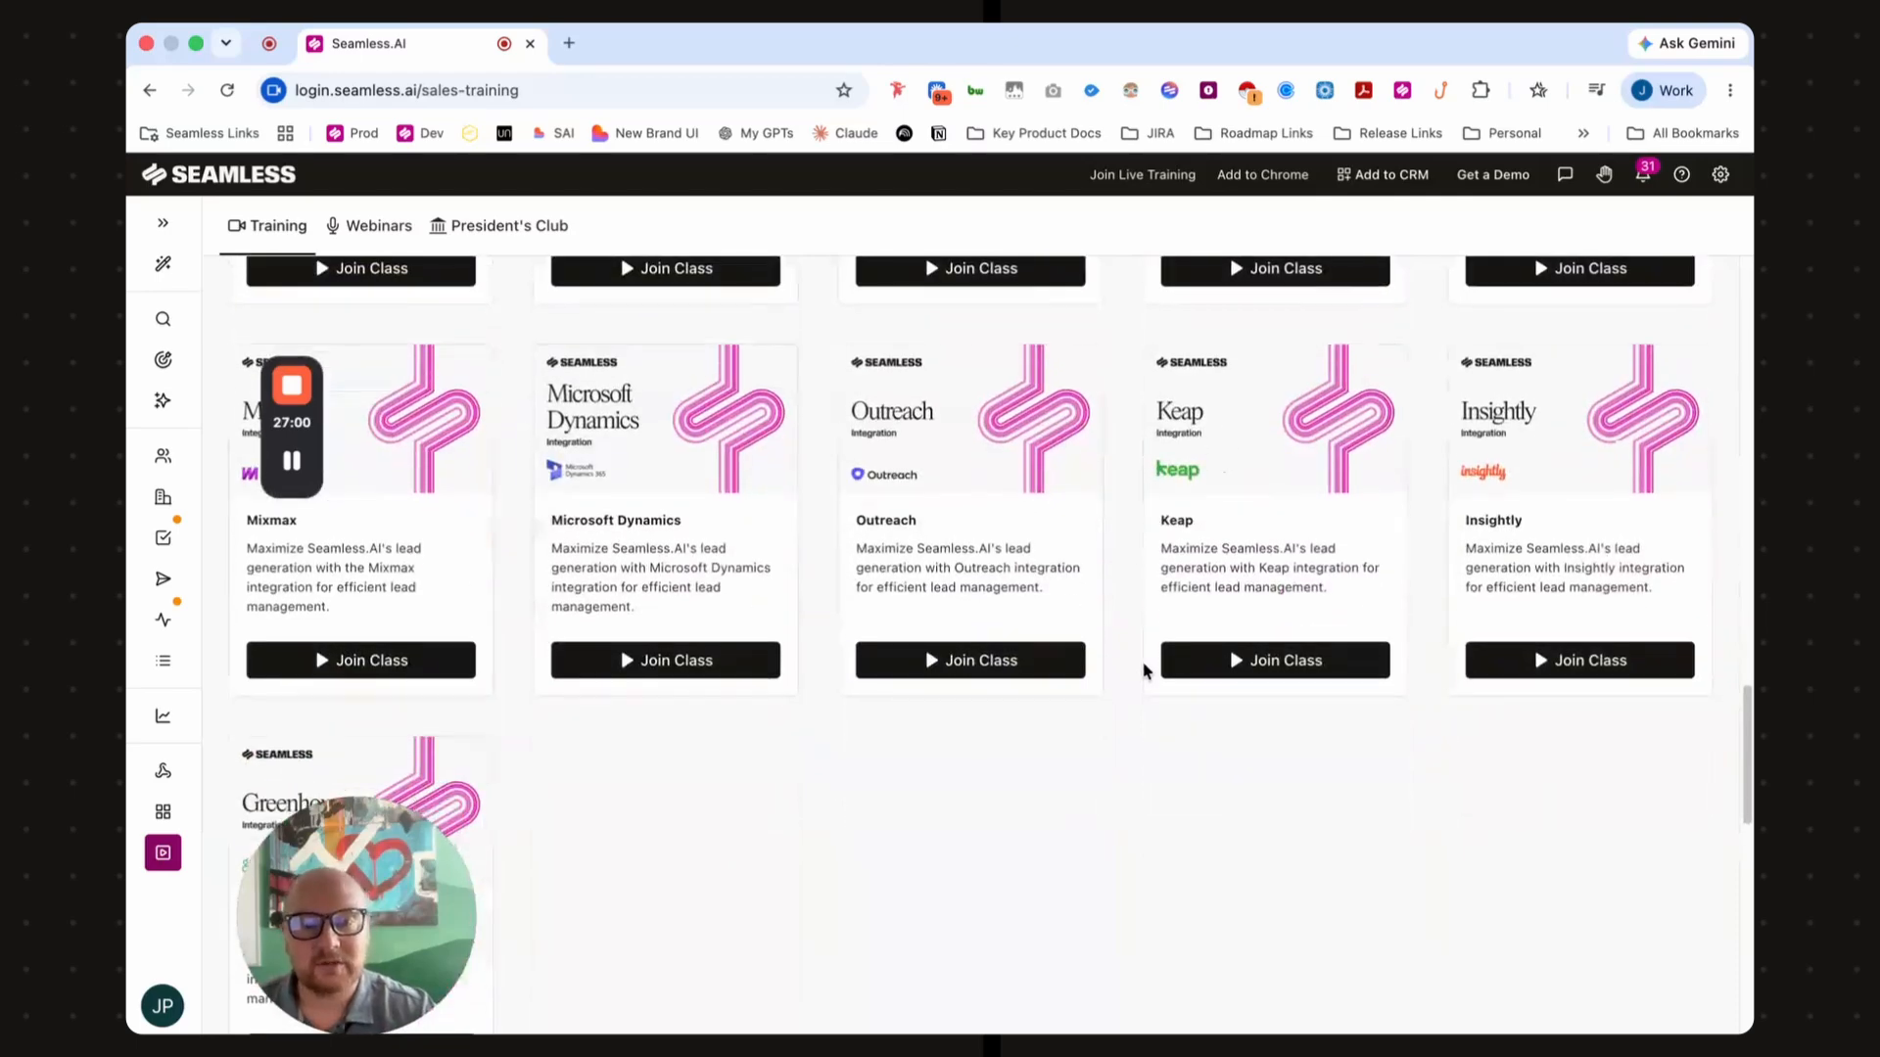
{"action": "scroll", "coordinate": [1146, 671], "scroll_direction": "down", "scroll_amount": 4}
{"action": "scroll", "coordinate": [1146, 670], "scroll_direction": "up", "scroll_amount": 8}
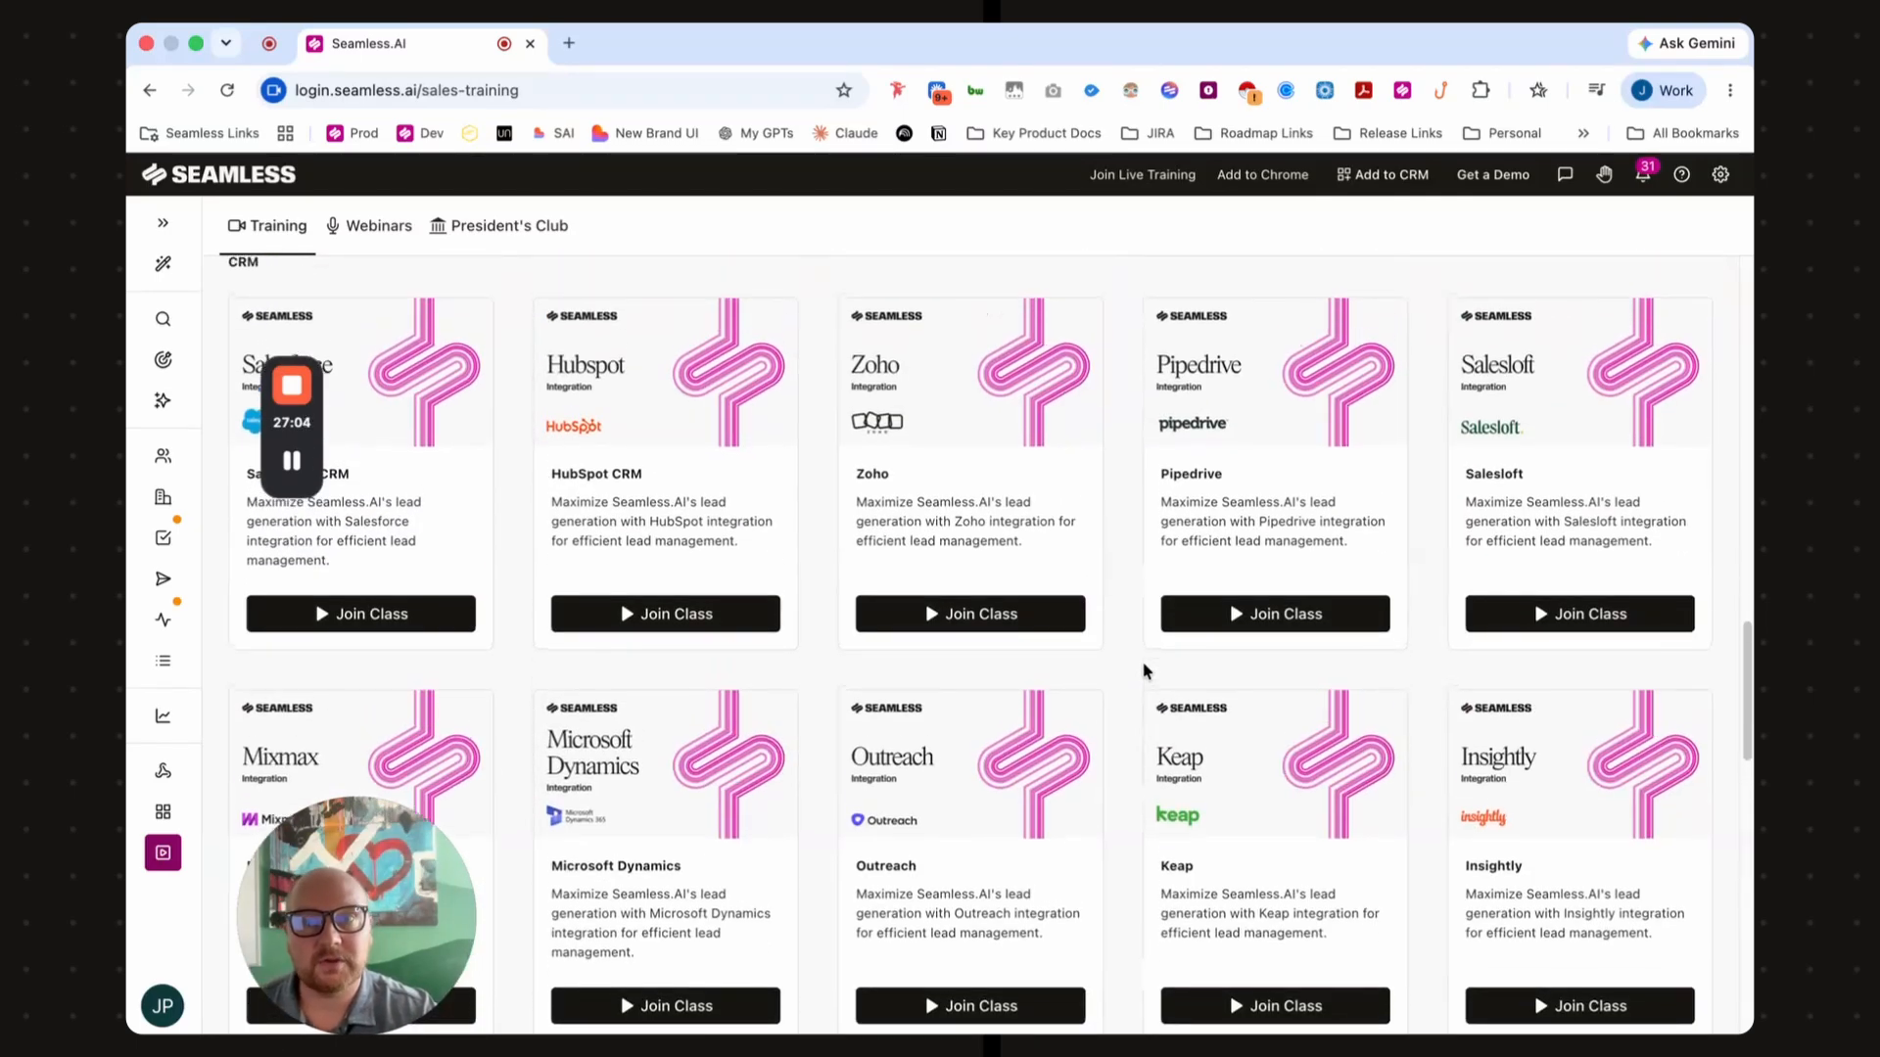
- Go through the Contacts Search page to My Contacts and clear the active contact filter
{"action": "left_click", "coordinate": [164, 319]}
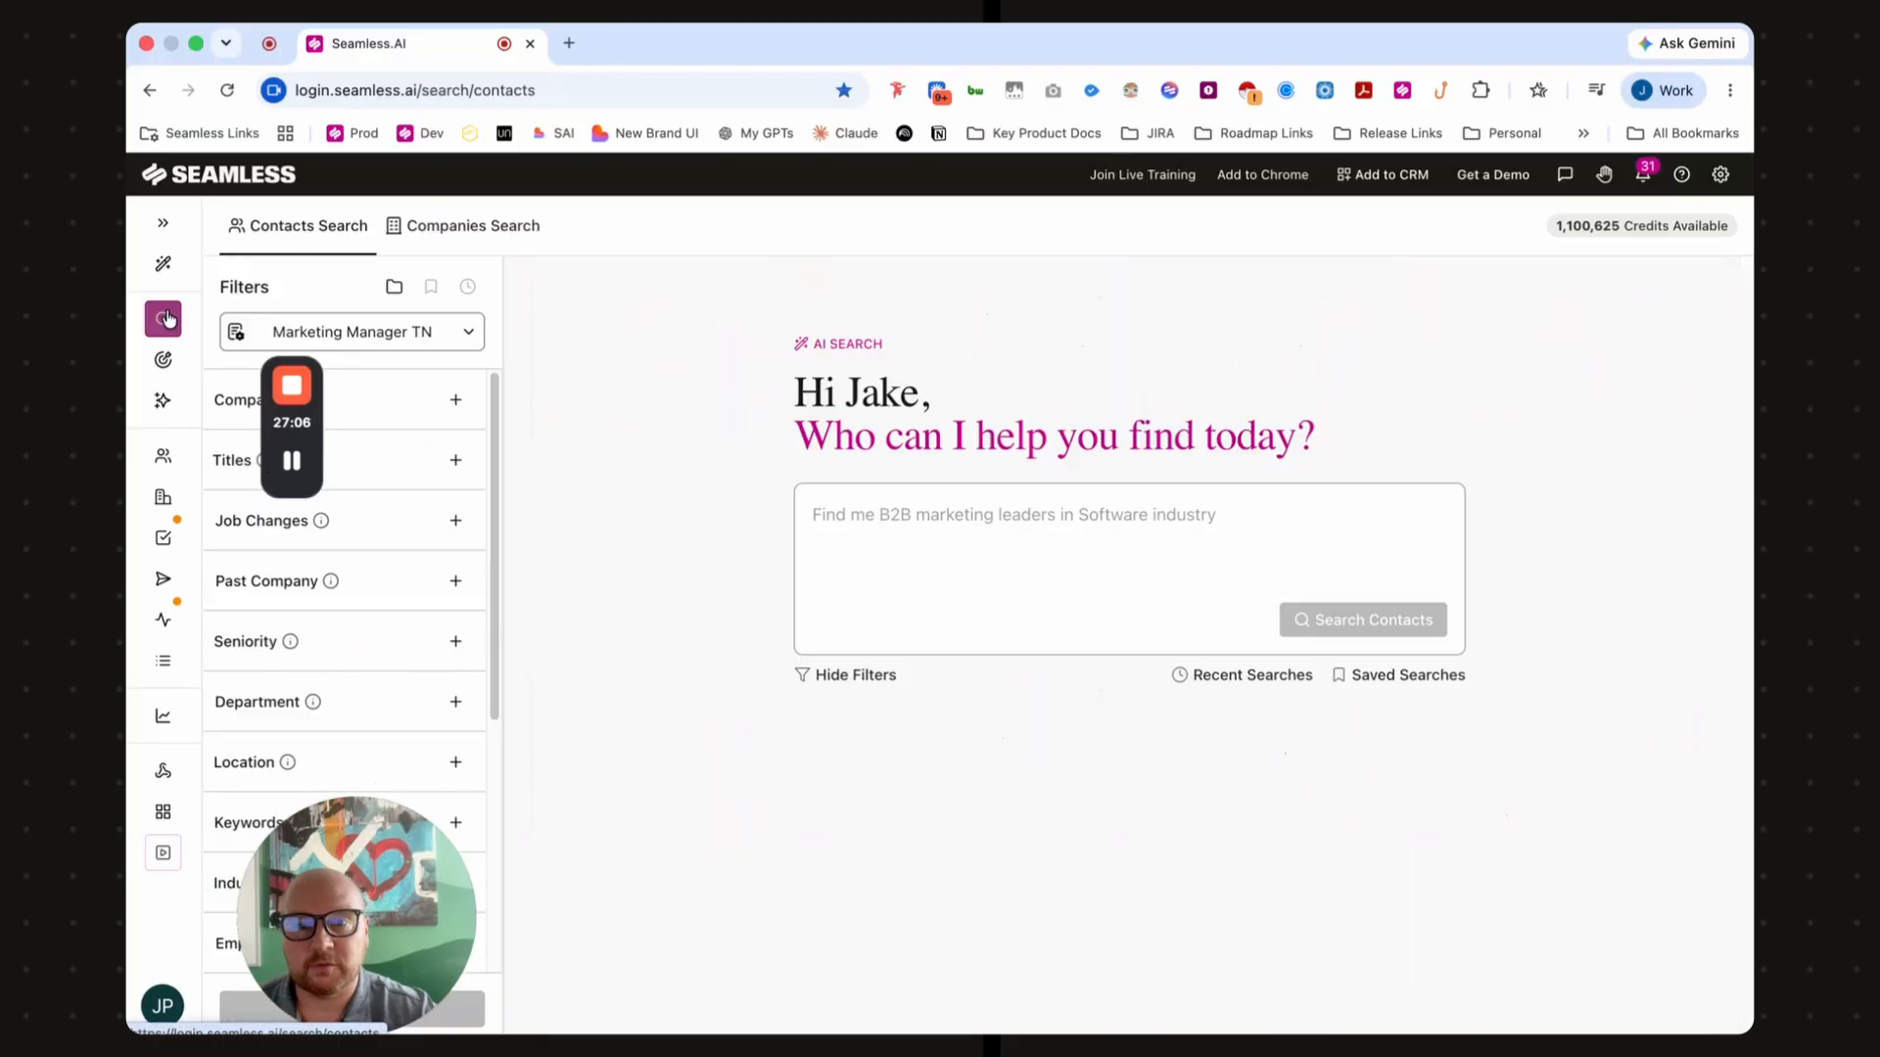
{"action": "mouse_move", "coordinate": [170, 370]}
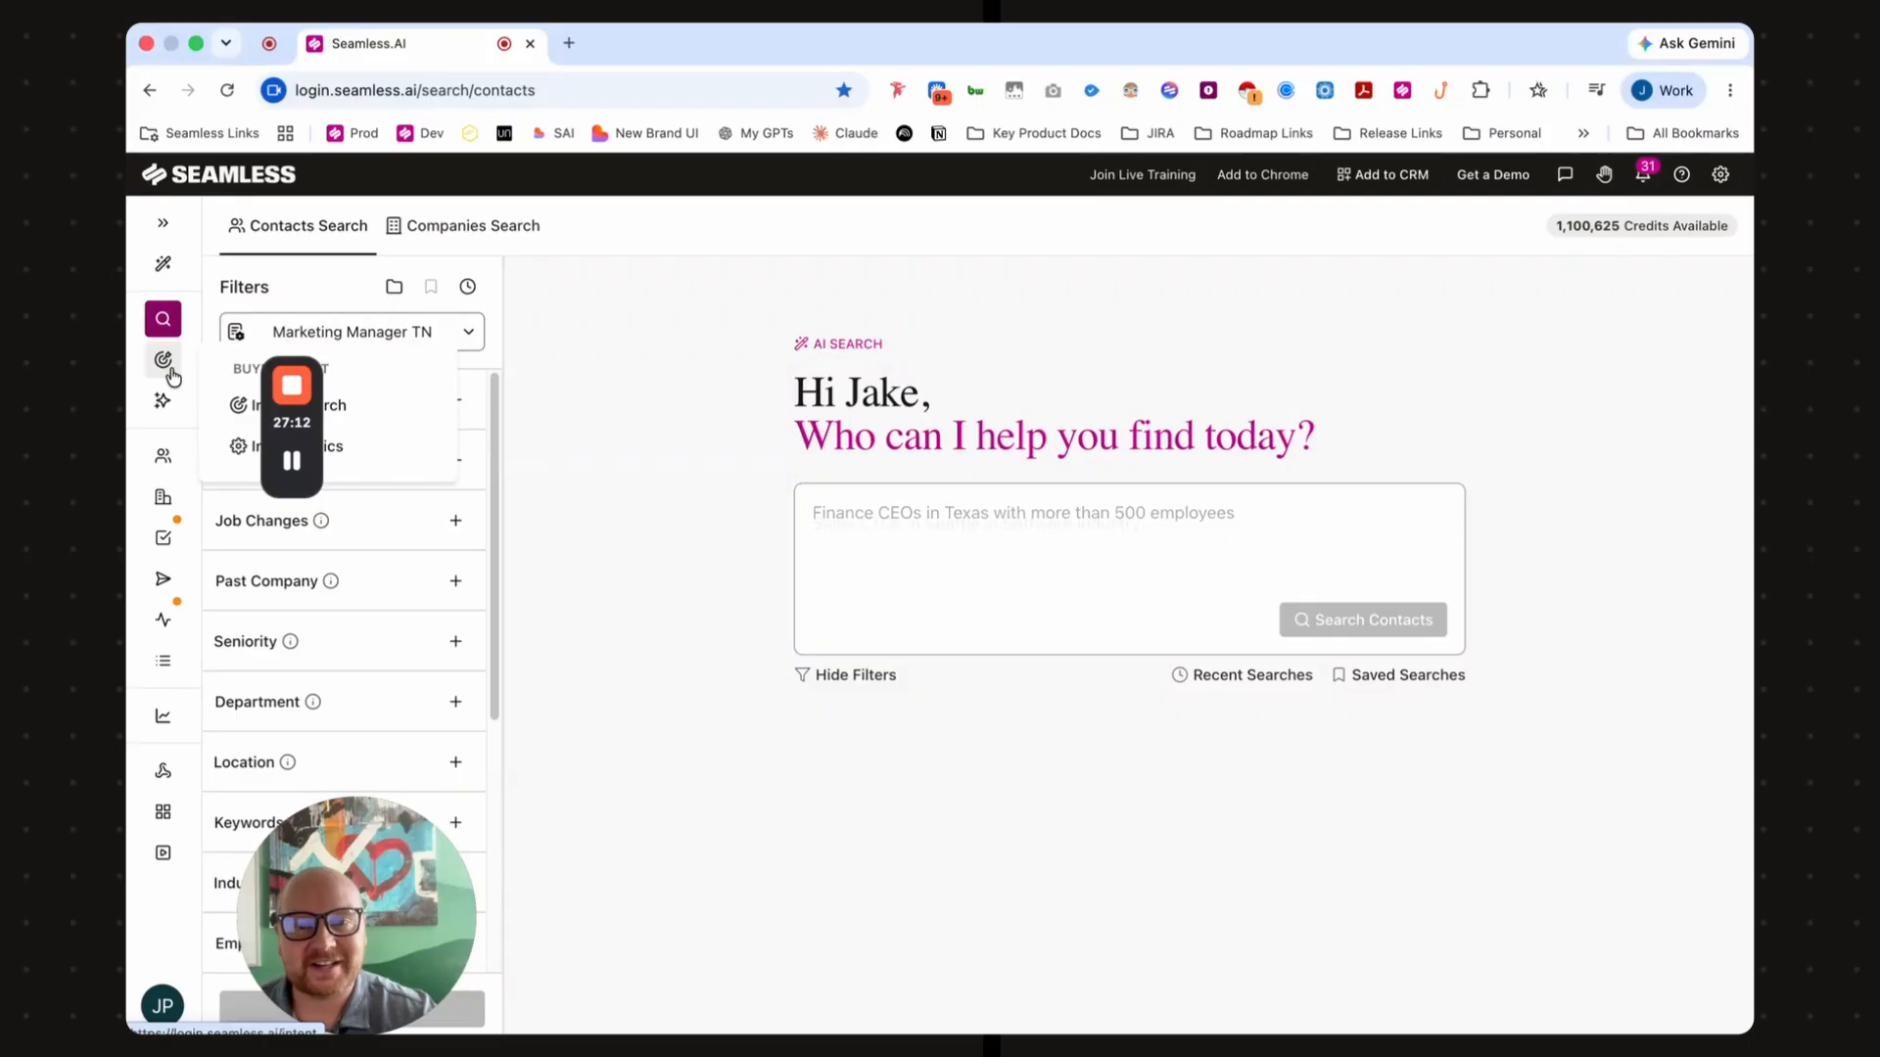
{"action": "left_click", "coordinate": [164, 457]}
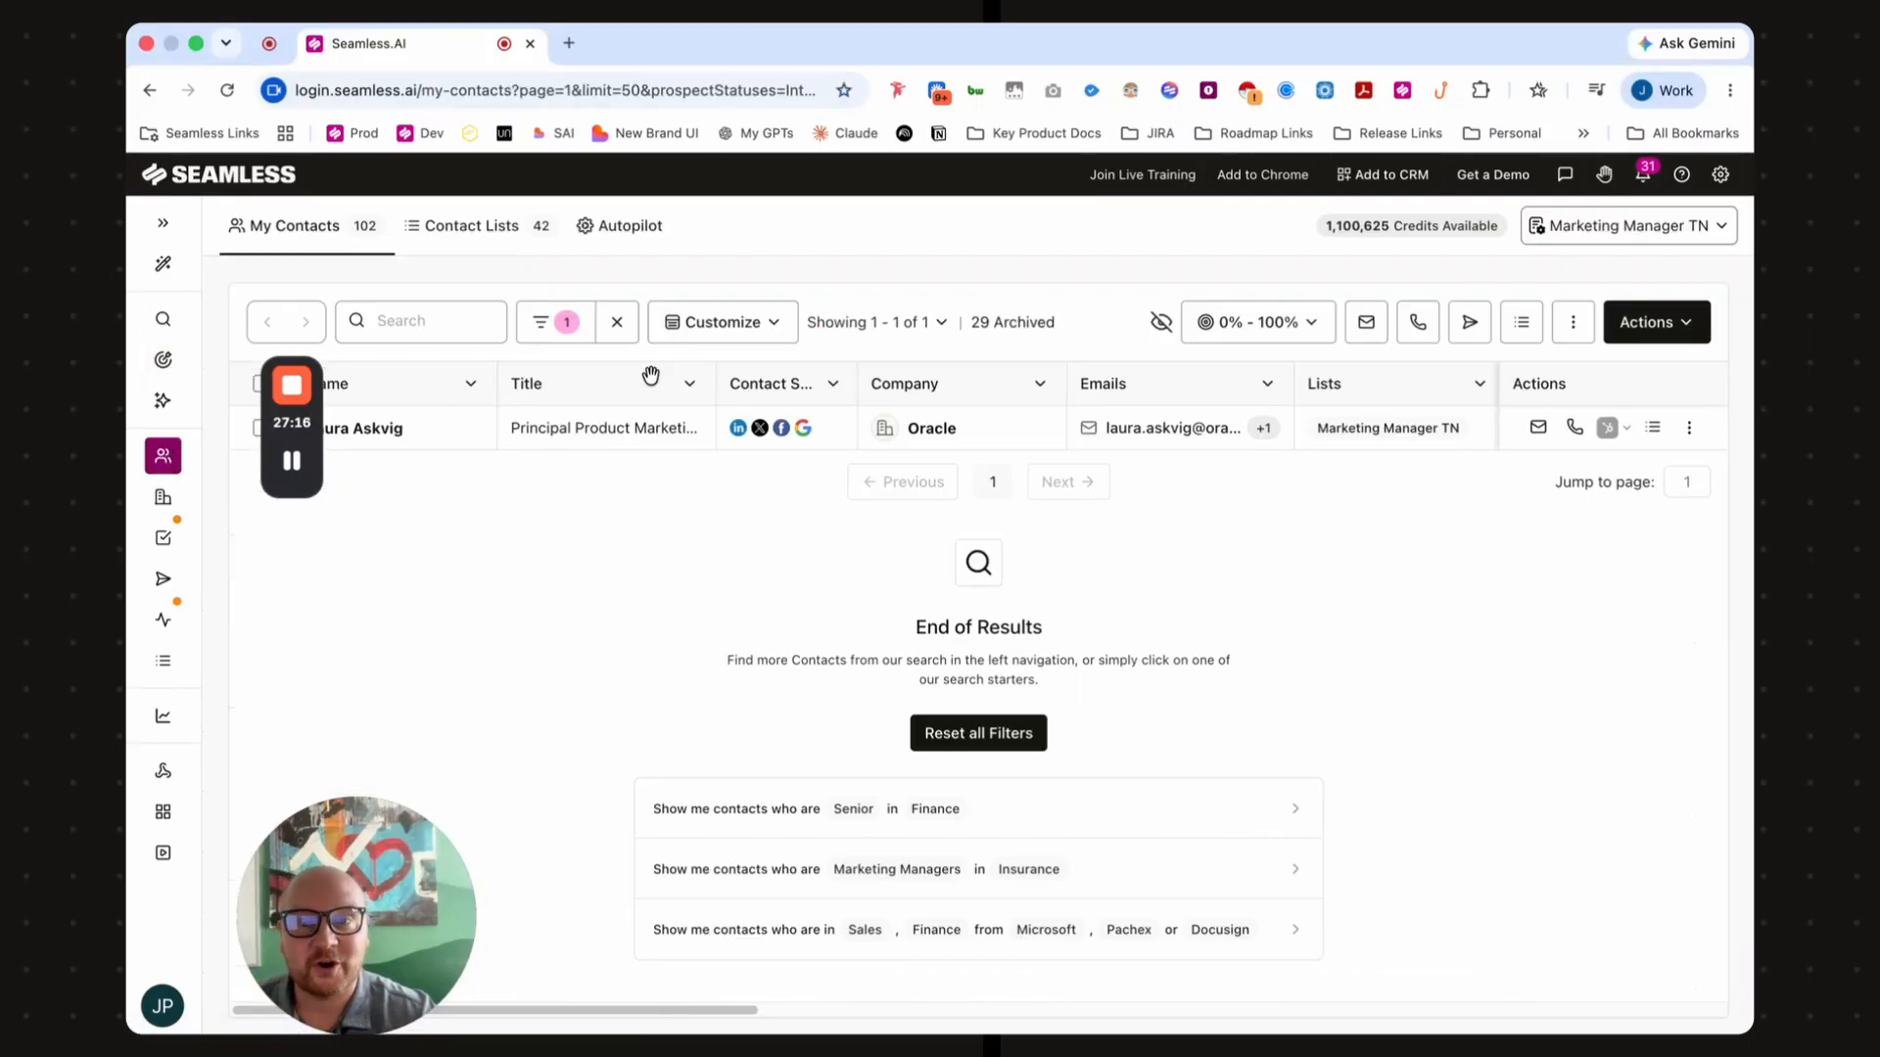
{"action": "left_click", "coordinate": [617, 322]}
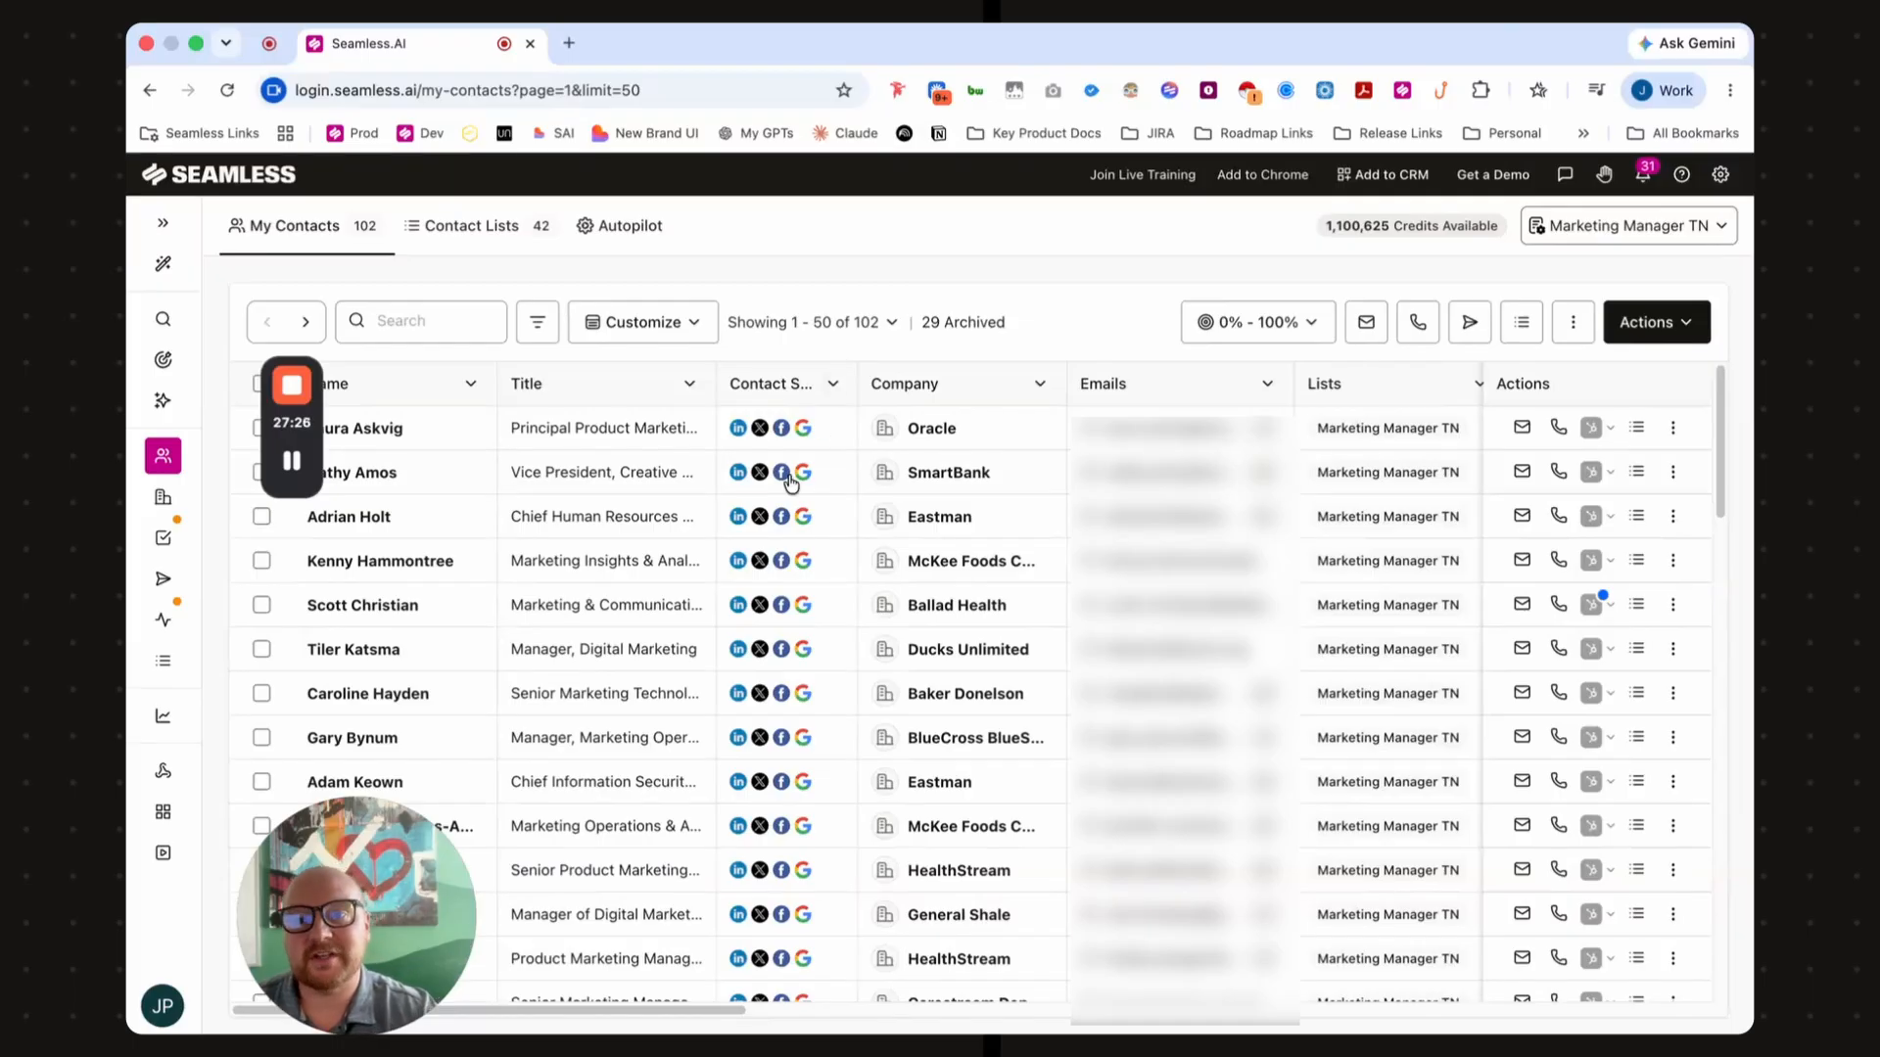
- Open the LinkedIn profile of the SmartBank contact and view the contact's full details in the Seamless.AI extension
{"action": "left_click", "coordinate": [736, 476]}
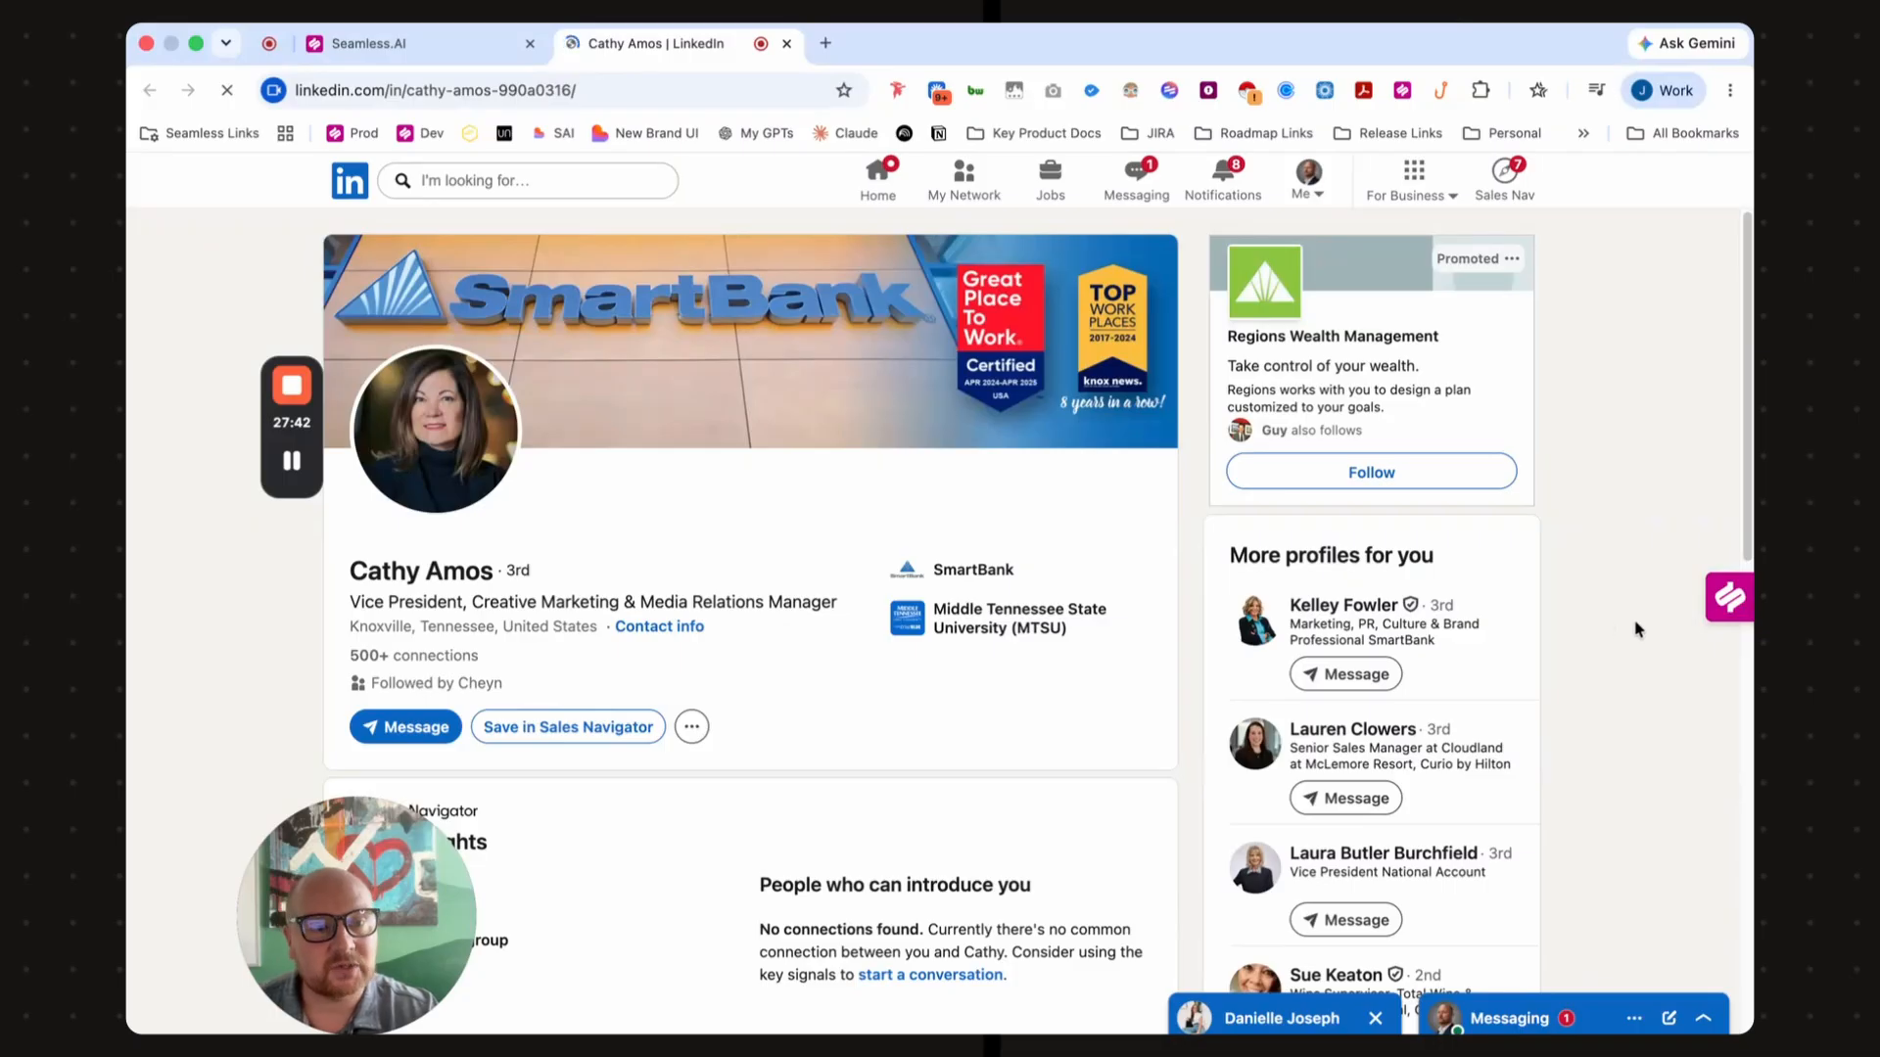
{"action": "mouse_move", "coordinate": [1716, 609]}
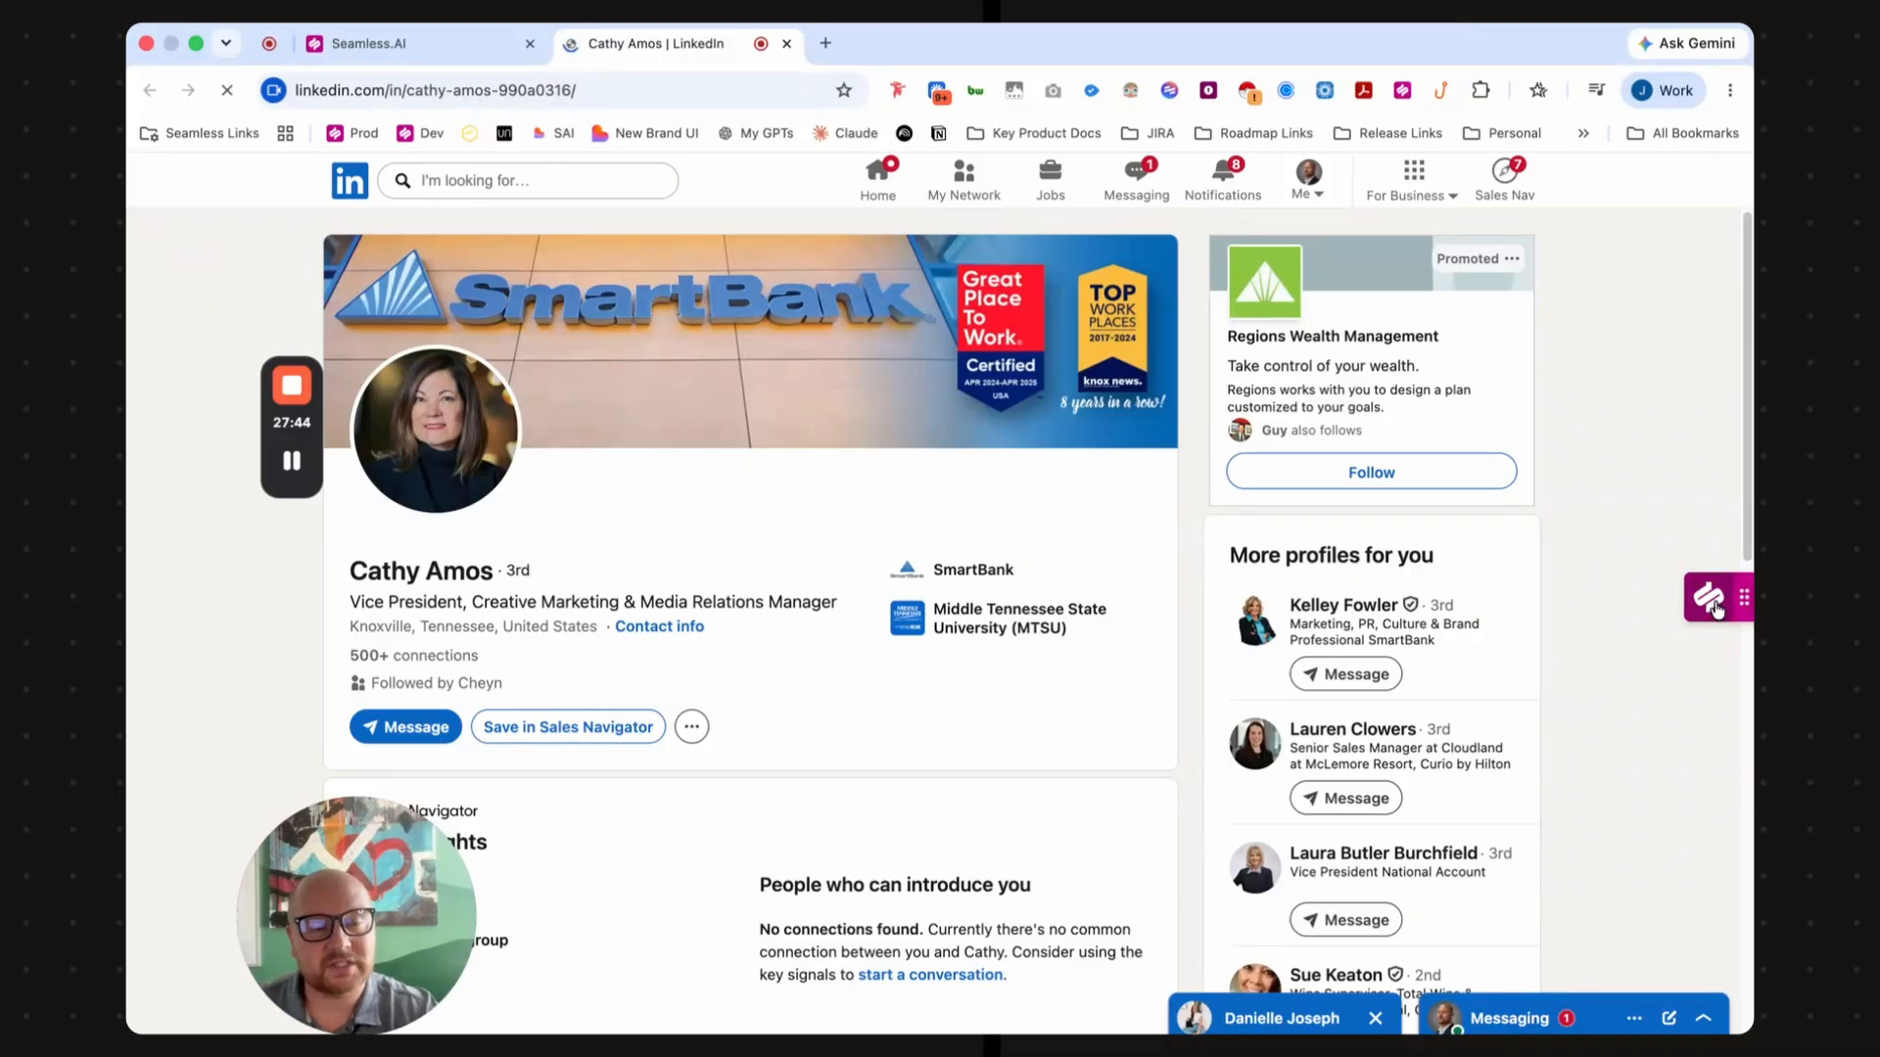
{"action": "left_click", "coordinate": [1712, 602]}
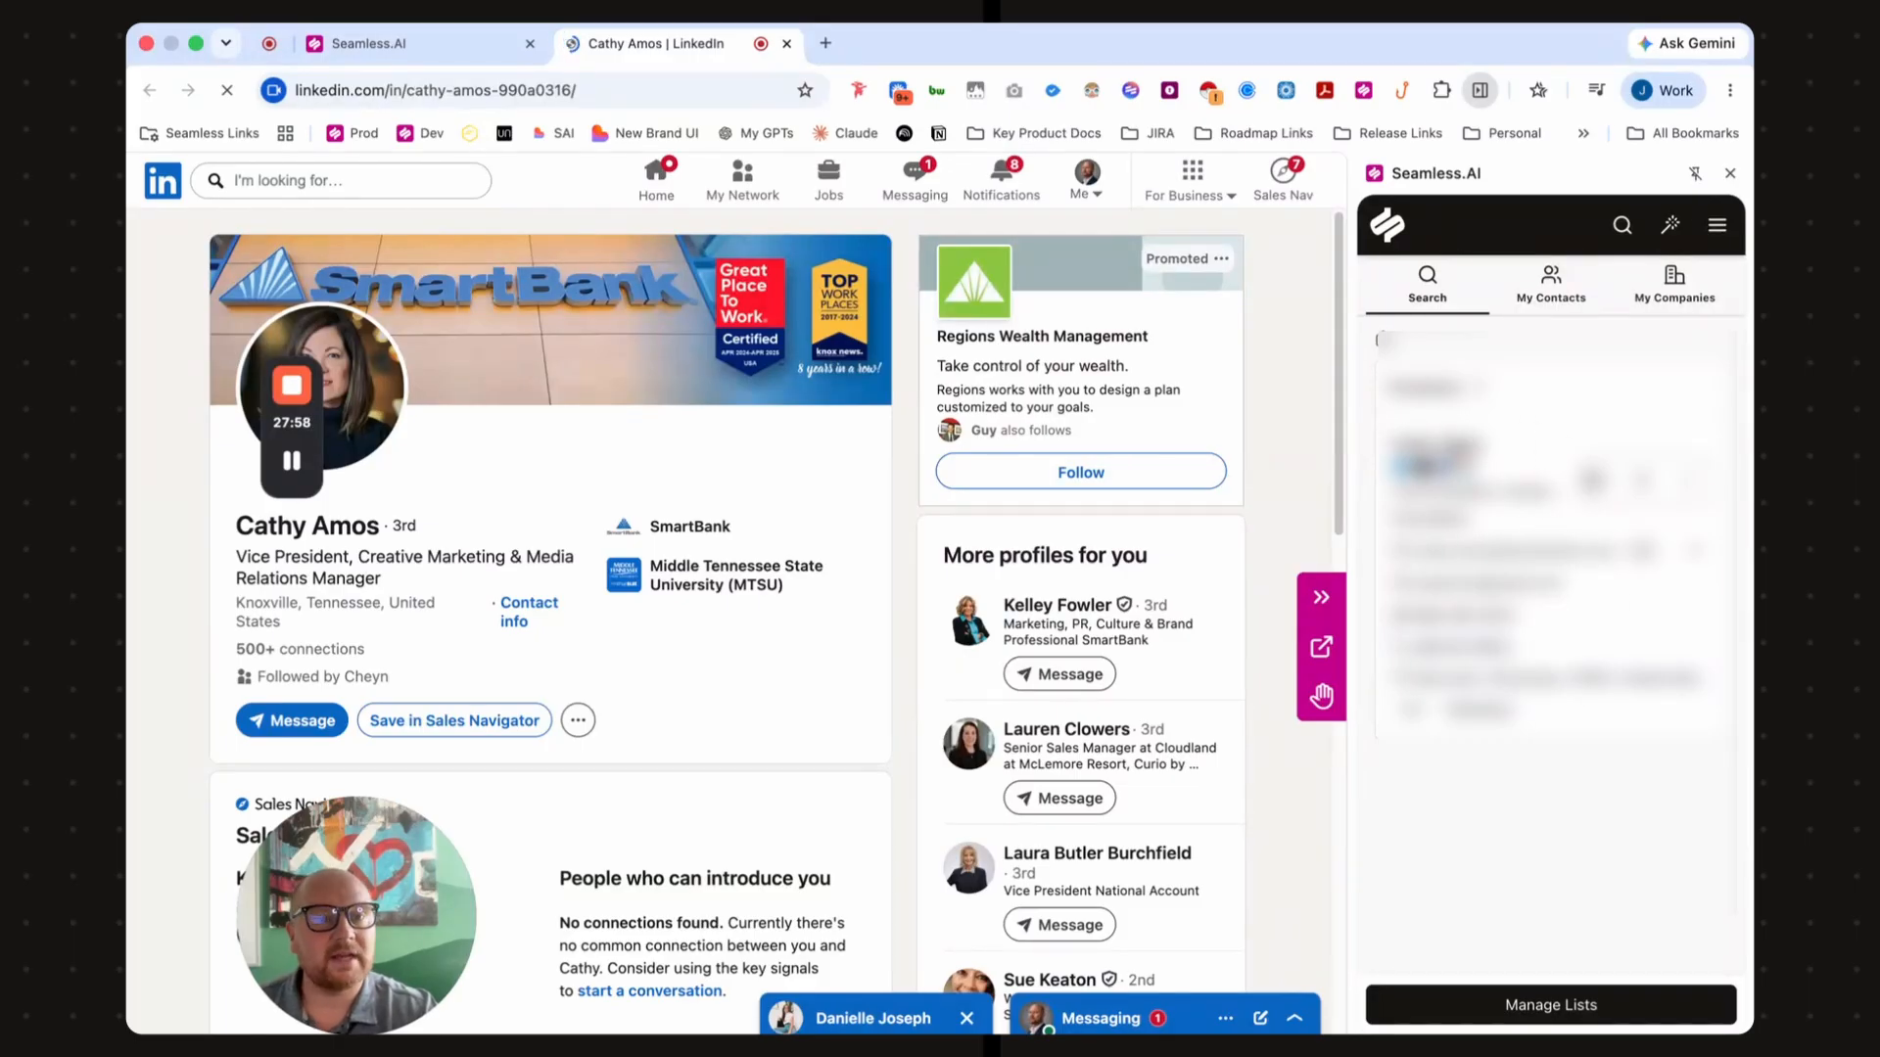
{"action": "left_click", "coordinate": [1452, 450]}
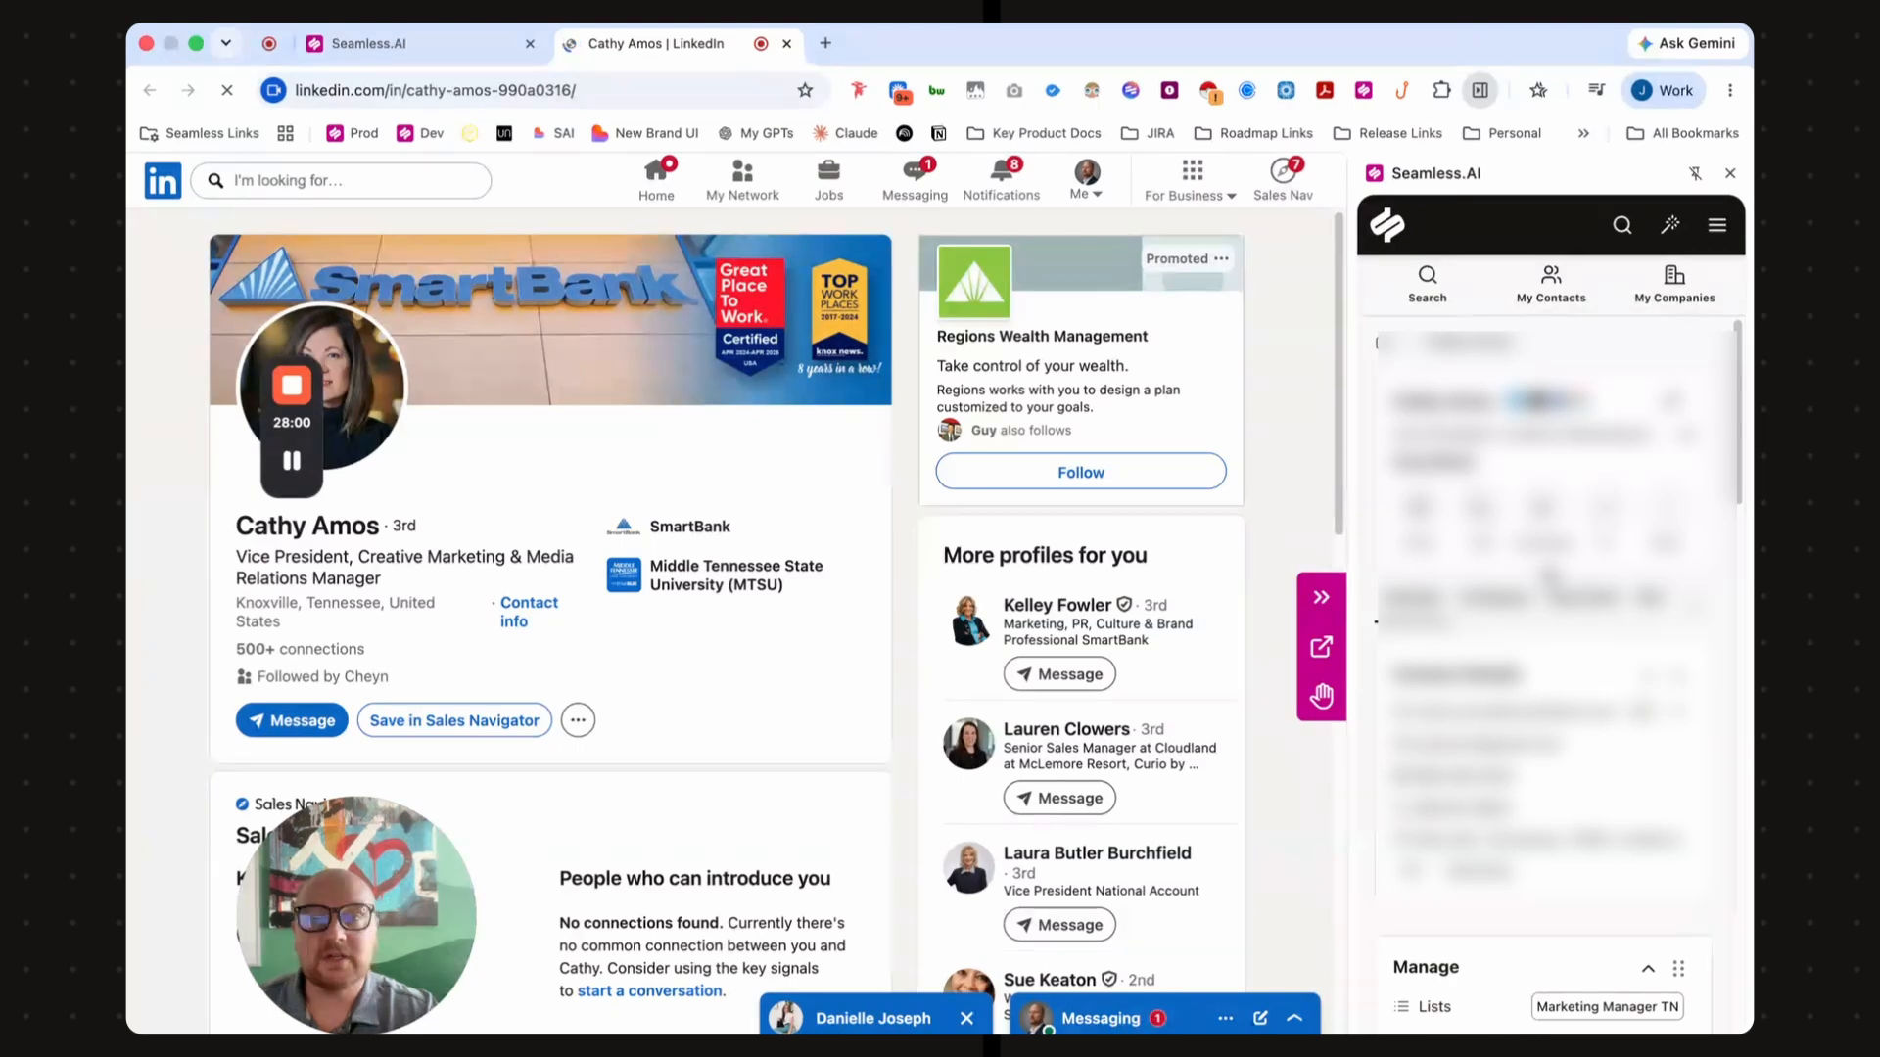
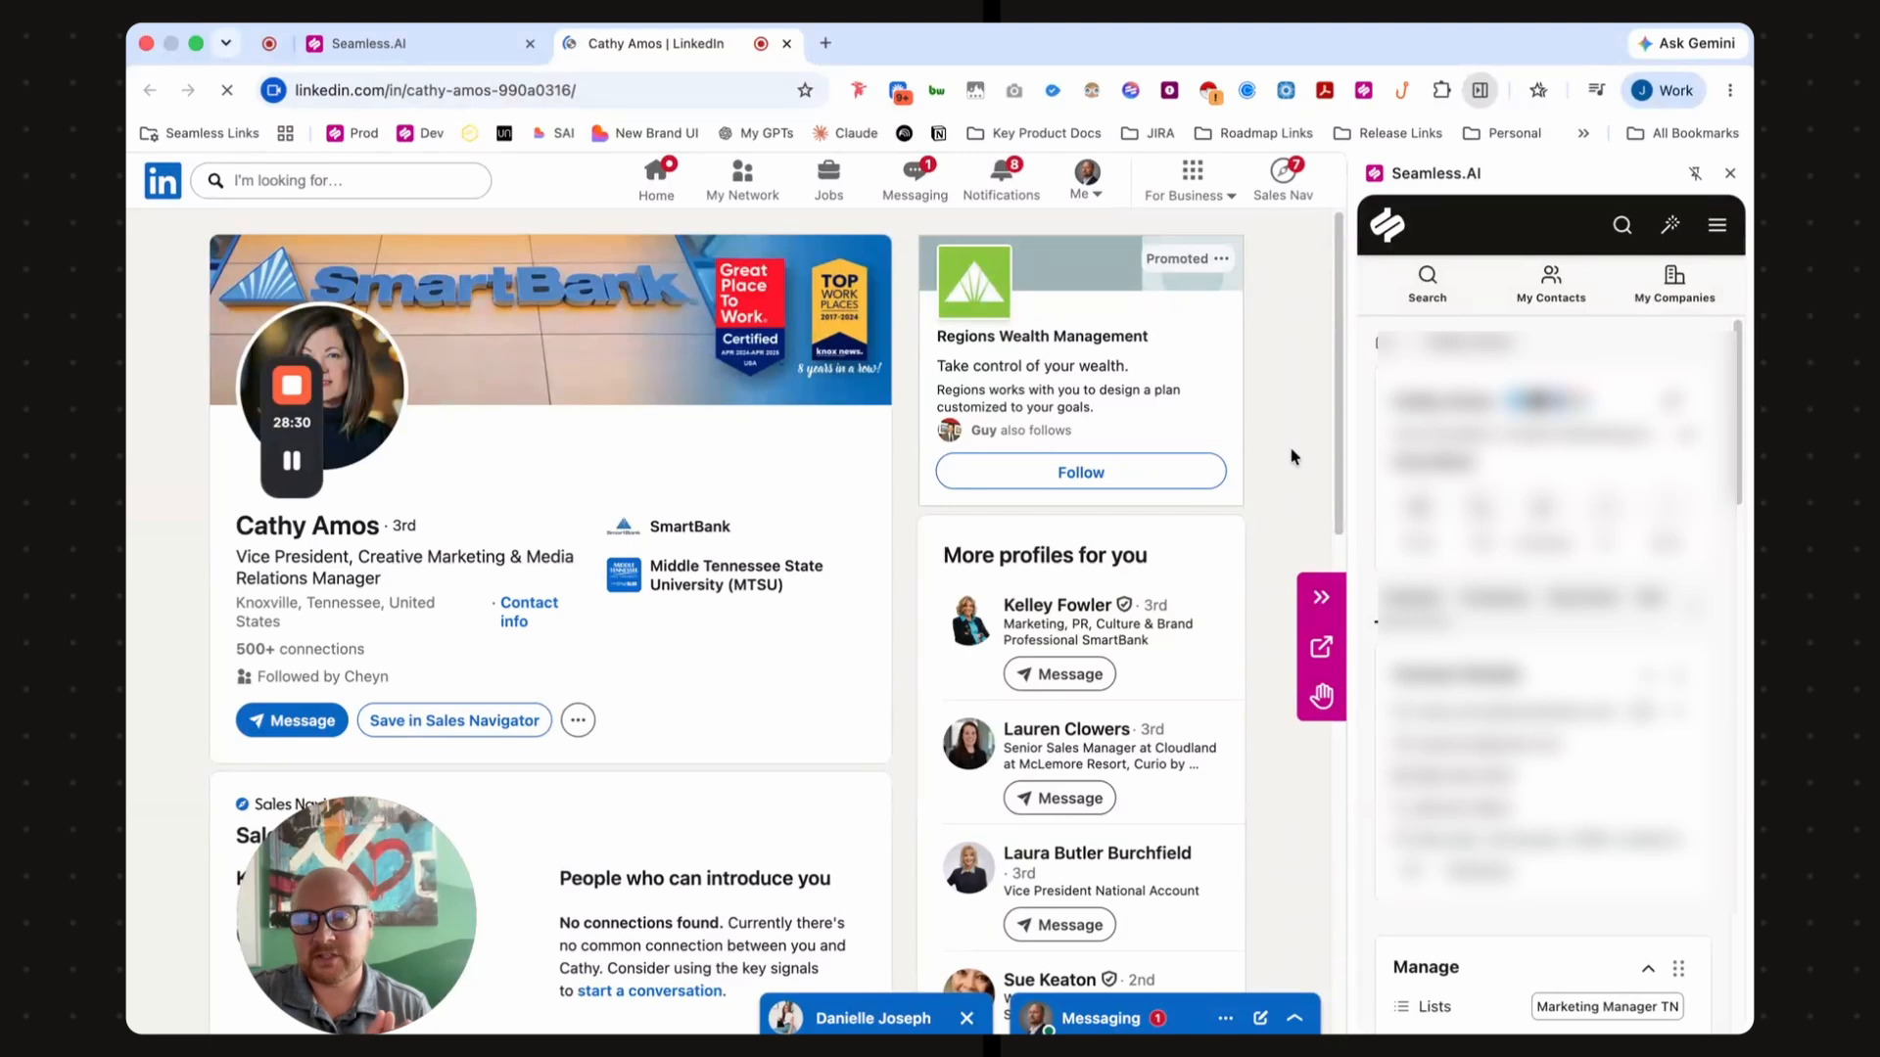
- Open the suggested SmartBank marketing, PR and brand professional's LinkedIn profile and reload it to match the contact in the Seamless.AI extension
{"action": "left_click", "coordinate": [1073, 605]}
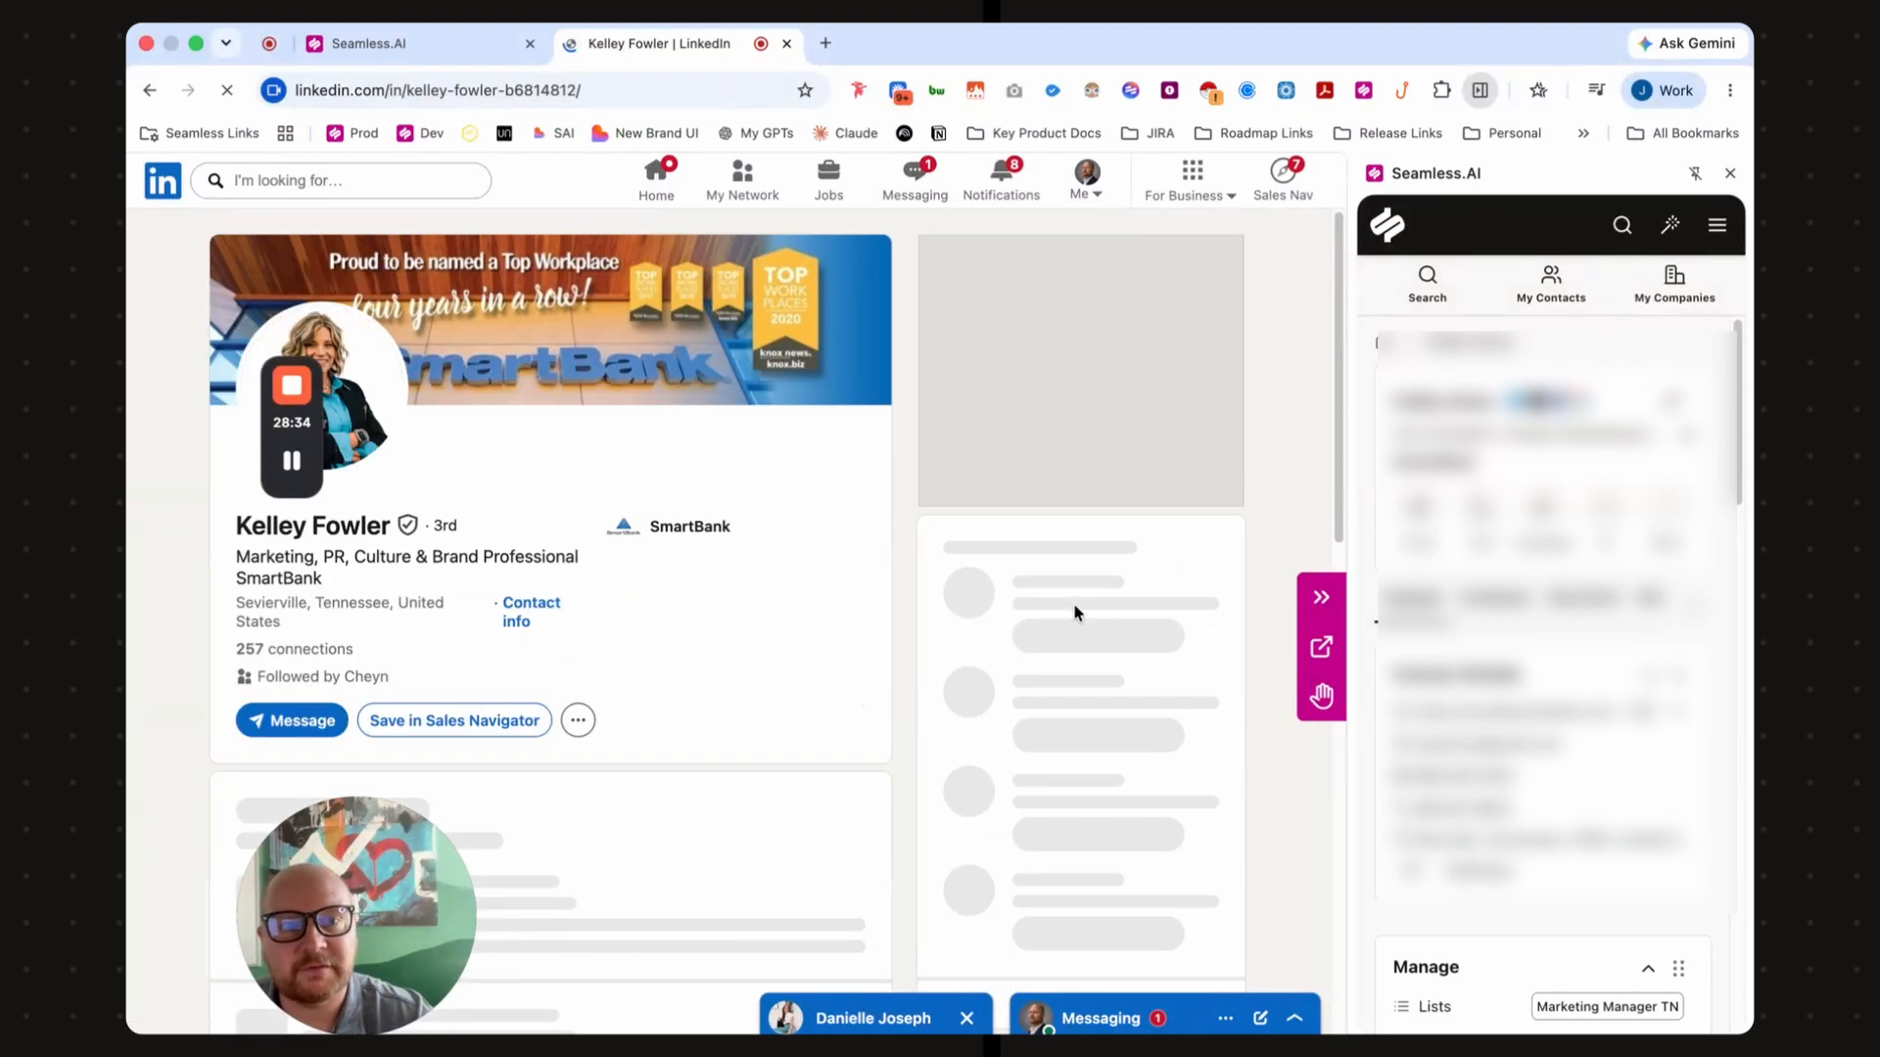
{"action": "left_click", "coordinate": [1730, 174]}
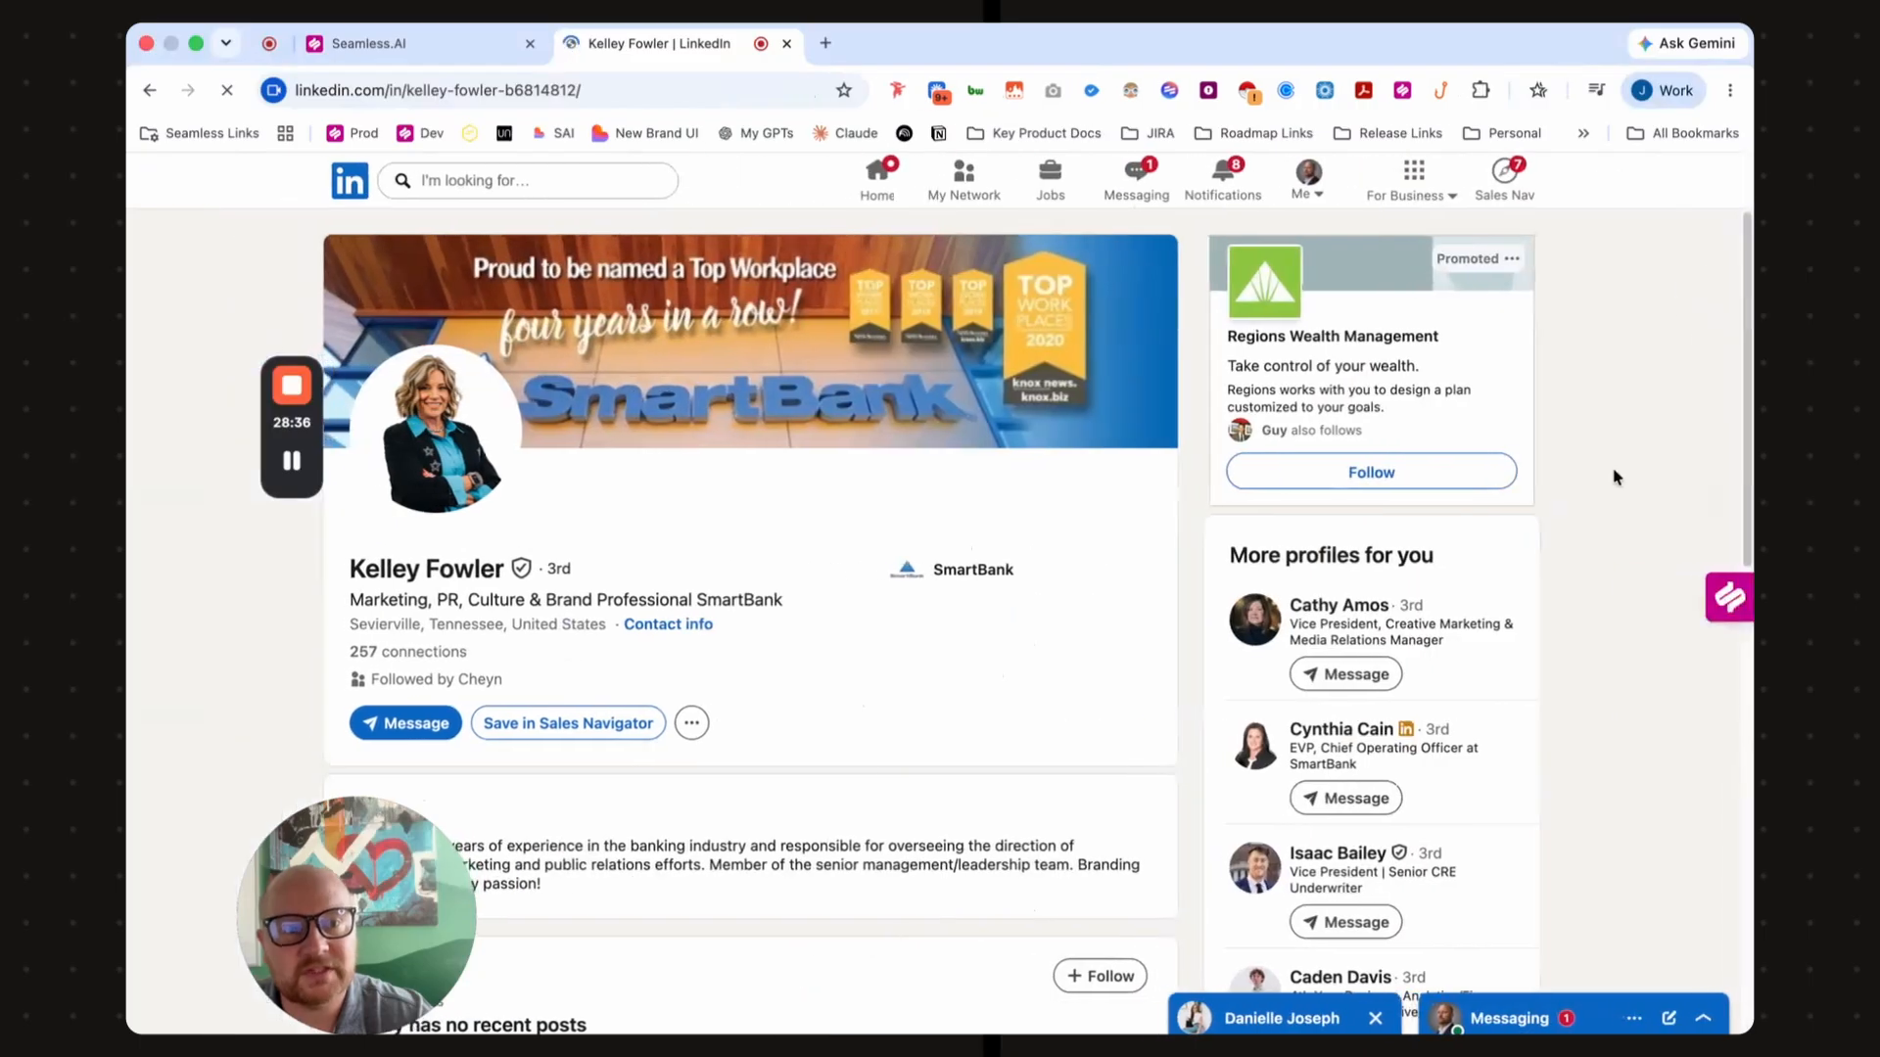
{"action": "left_click", "coordinate": [1725, 596]}
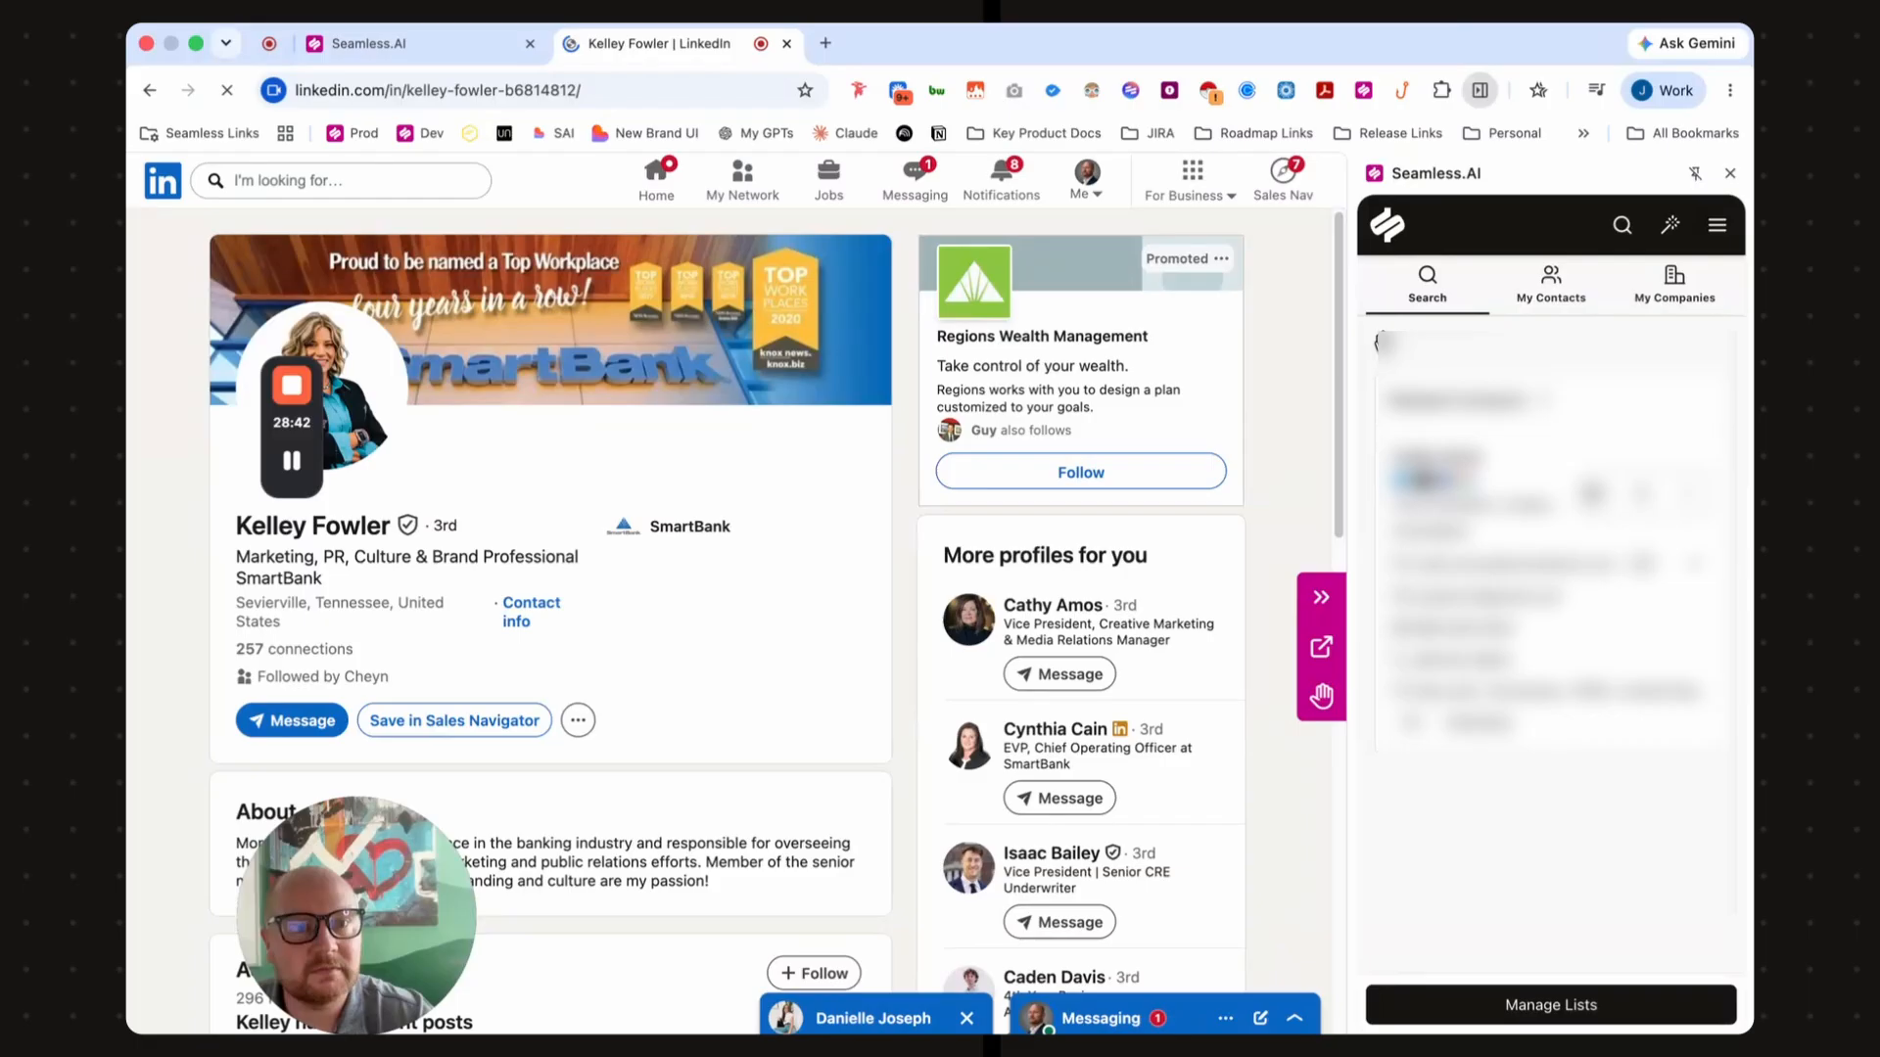
{"action": "left_click", "coordinate": [1567, 297]}
{"action": "left_click", "coordinate": [1435, 297]}
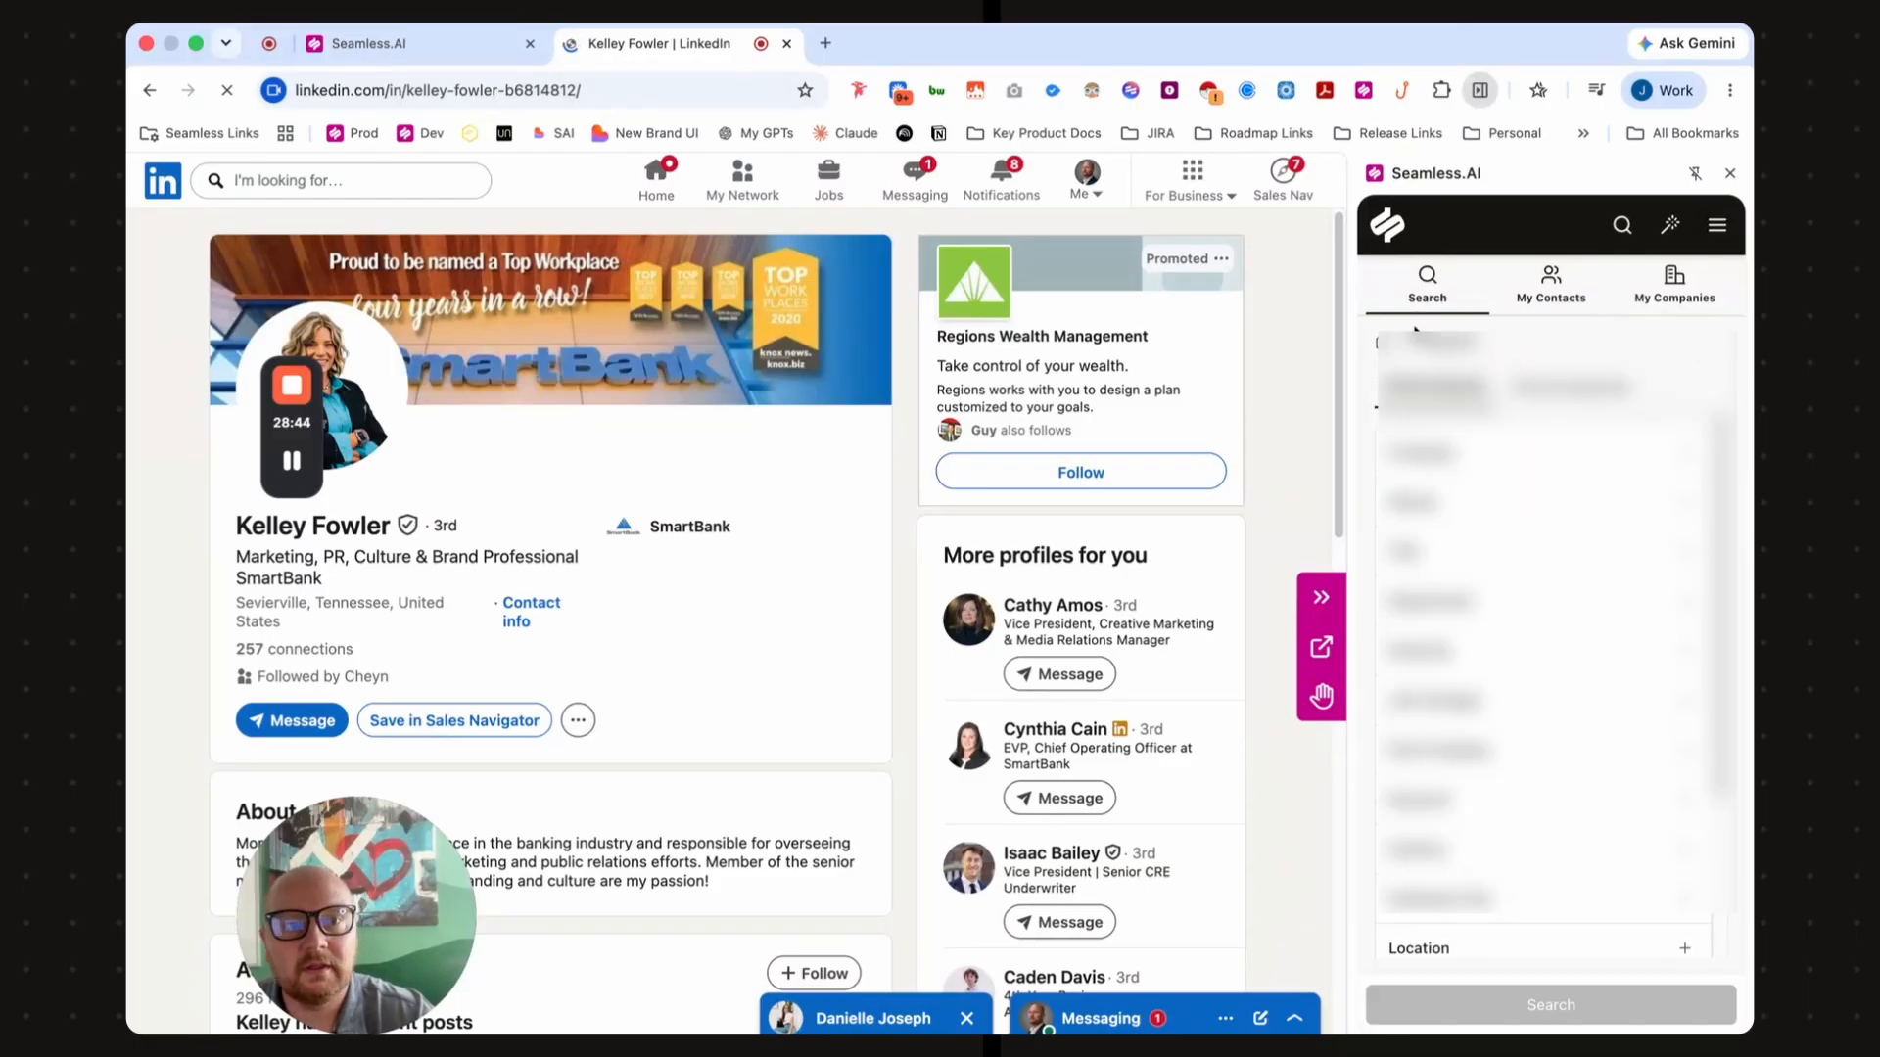
{"action": "left_click", "coordinate": [1387, 343]}
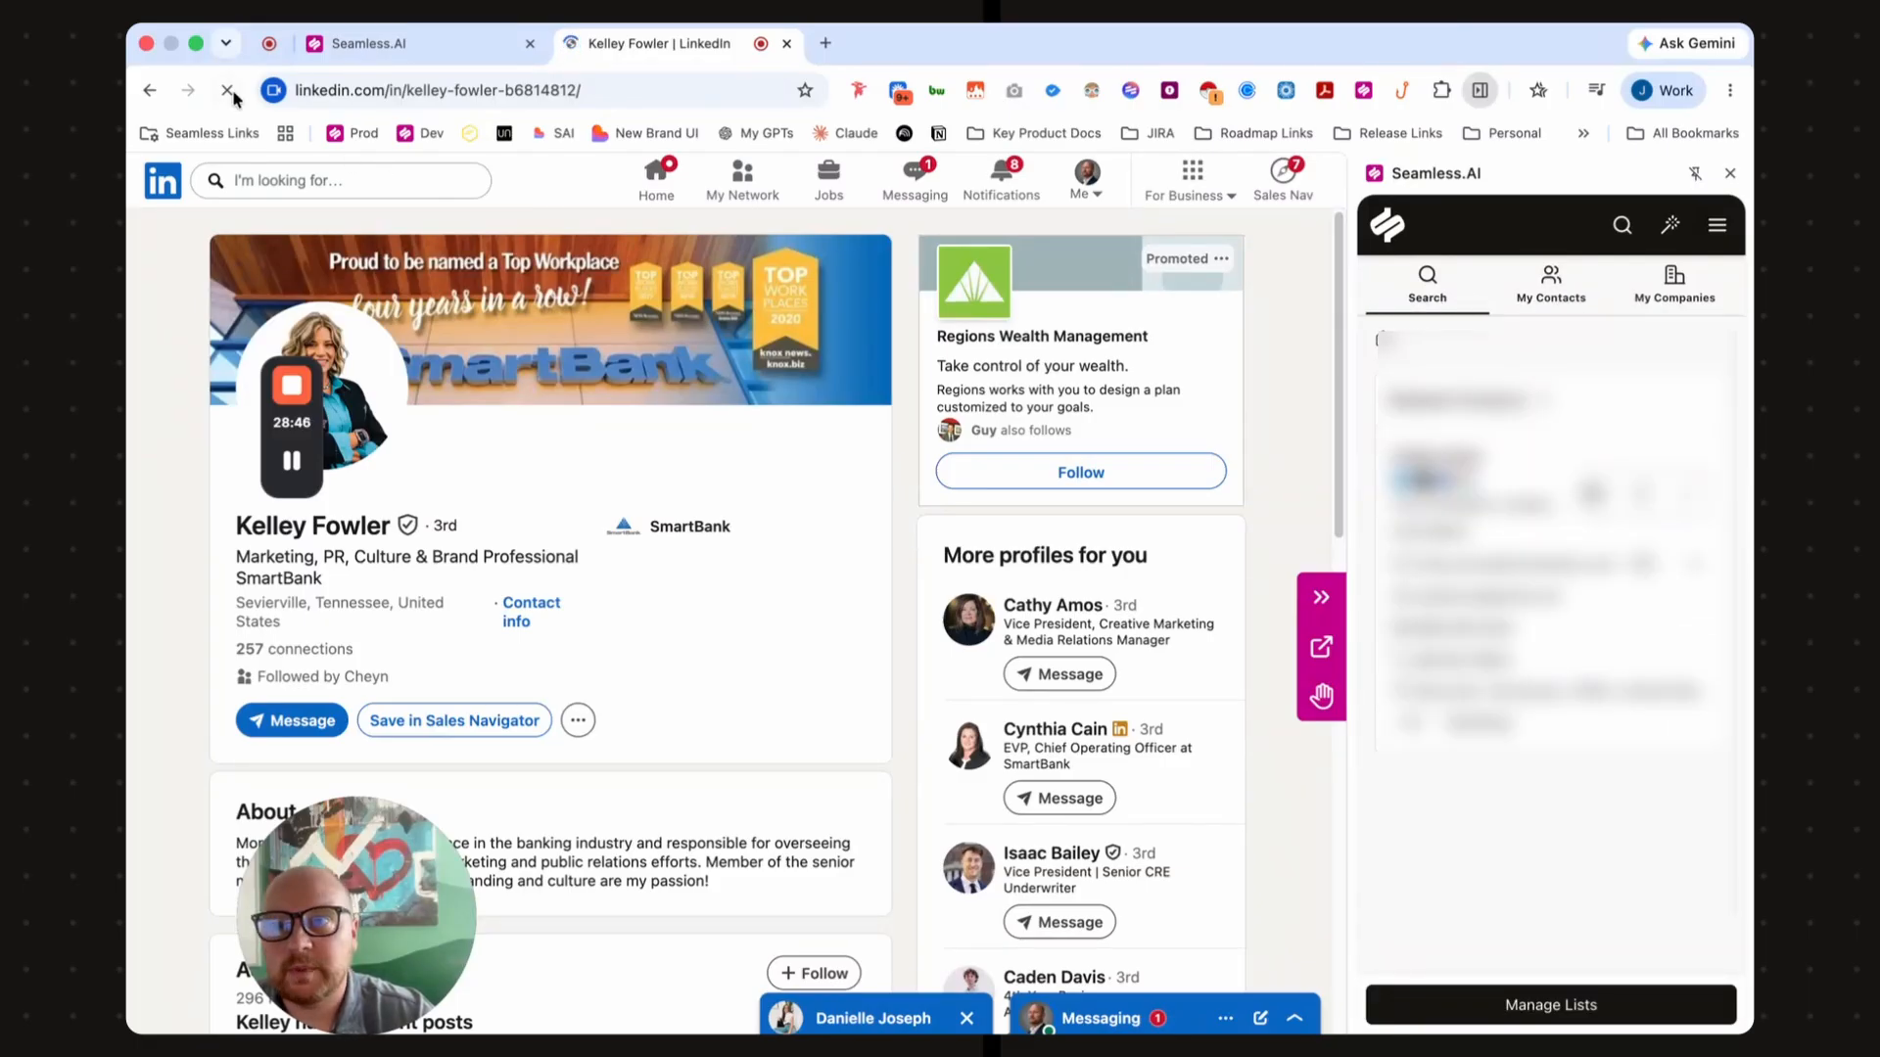
{"action": "left_click", "coordinate": [447, 89]}
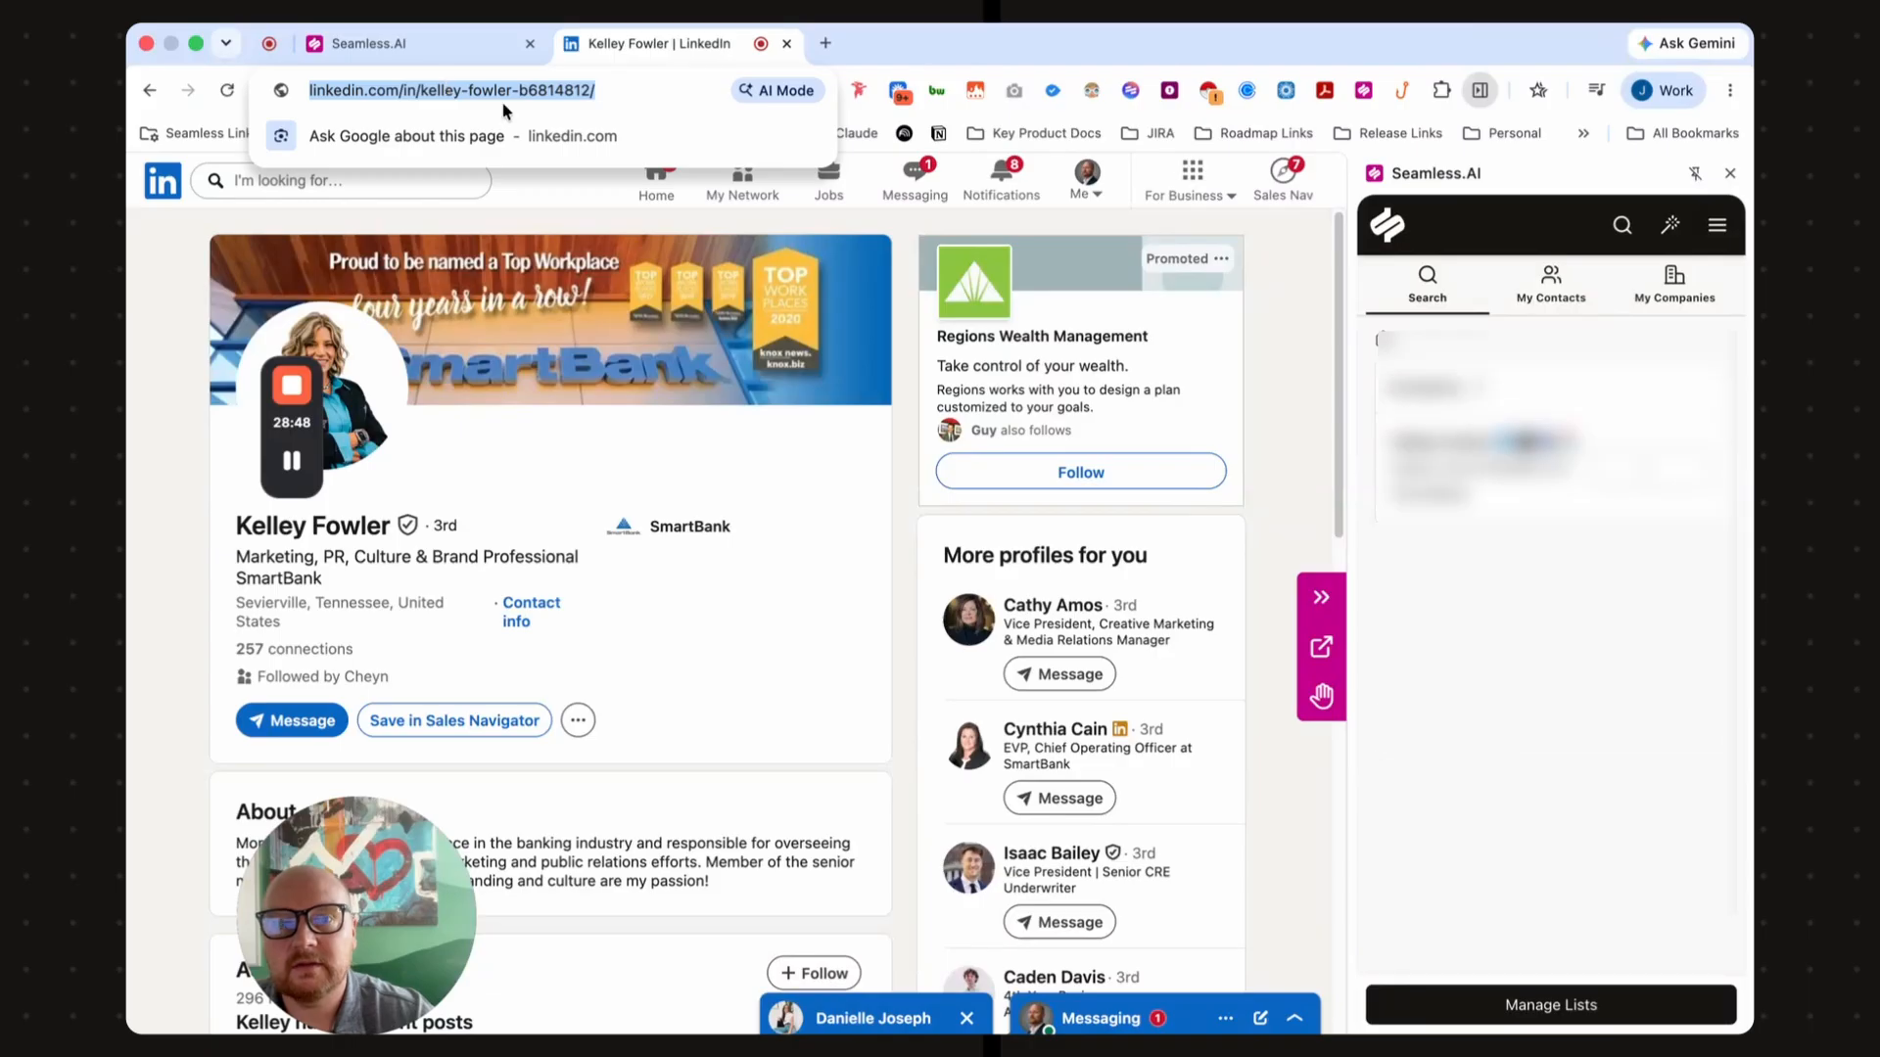
{"action": "left_click", "coordinate": [1303, 351]}
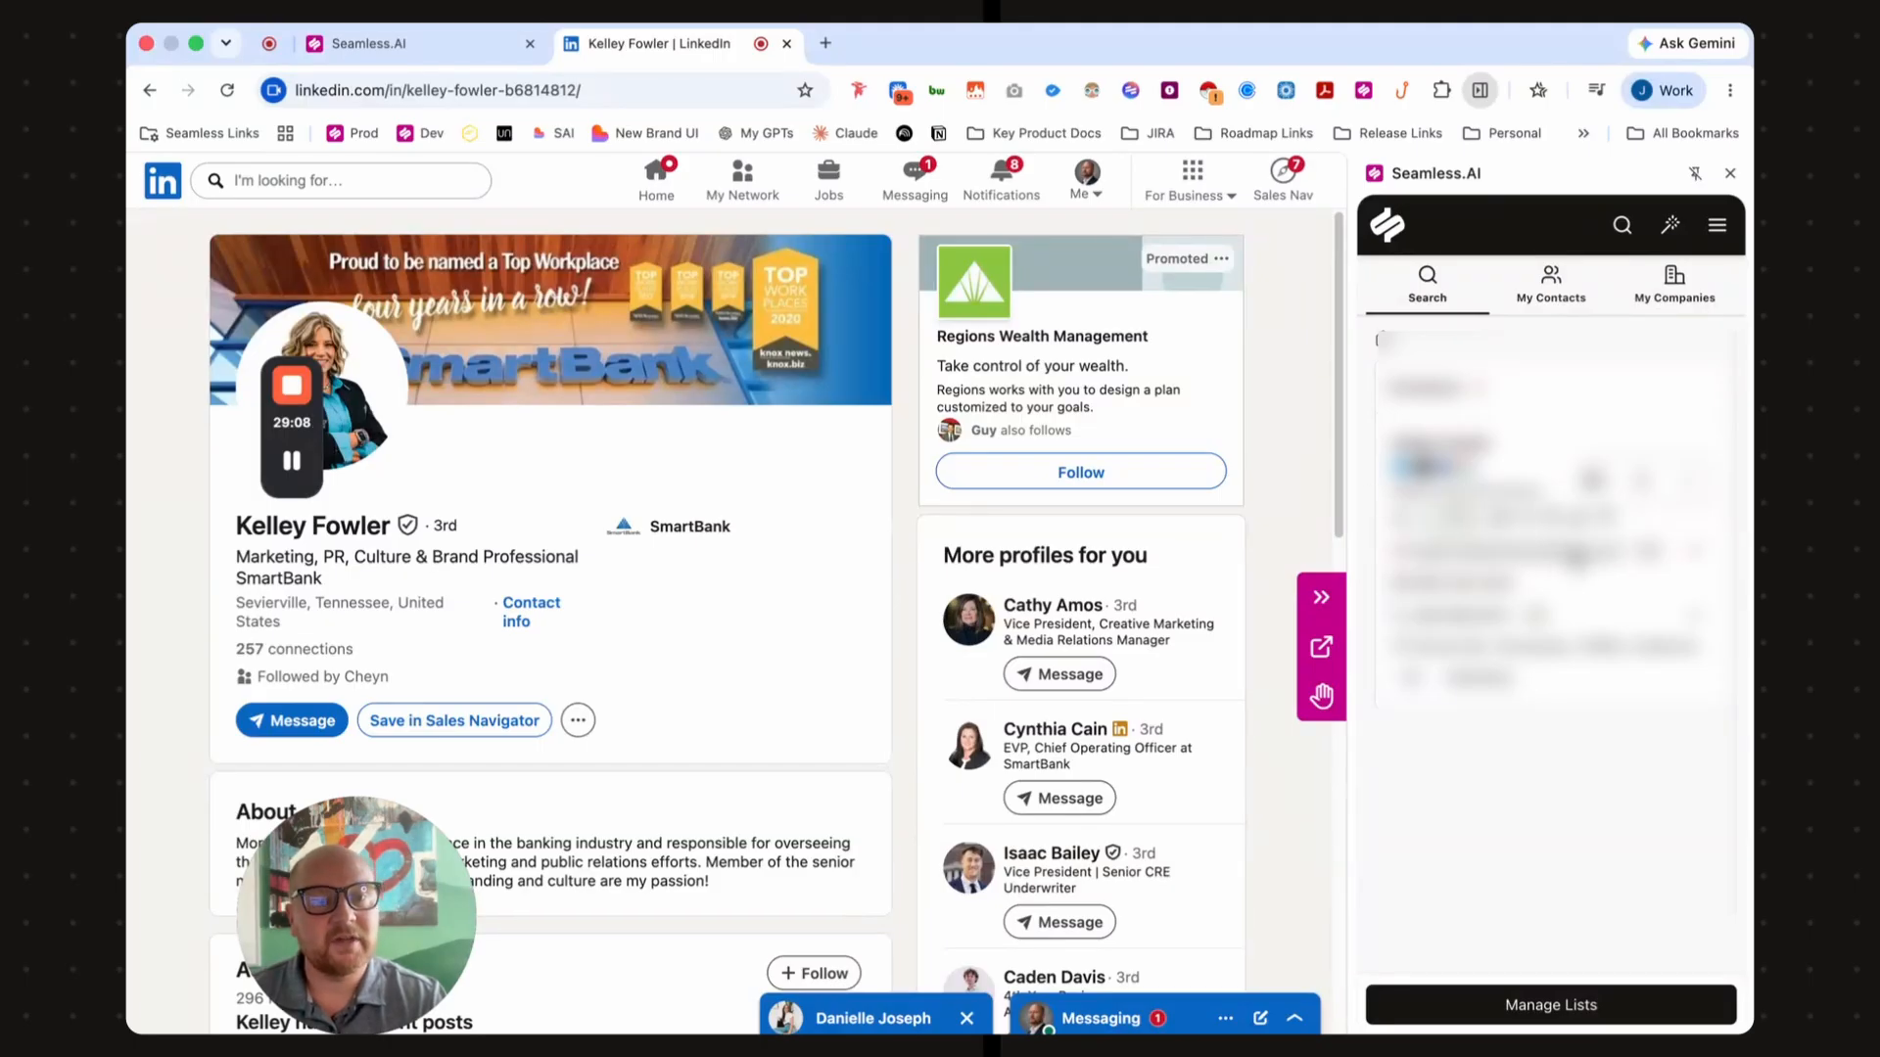
- Inspect the matched contact's details in the extension and open the LinkedIn profile of SmartBank's Chief Operating Officer
{"action": "left_click", "coordinate": [1454, 520]}
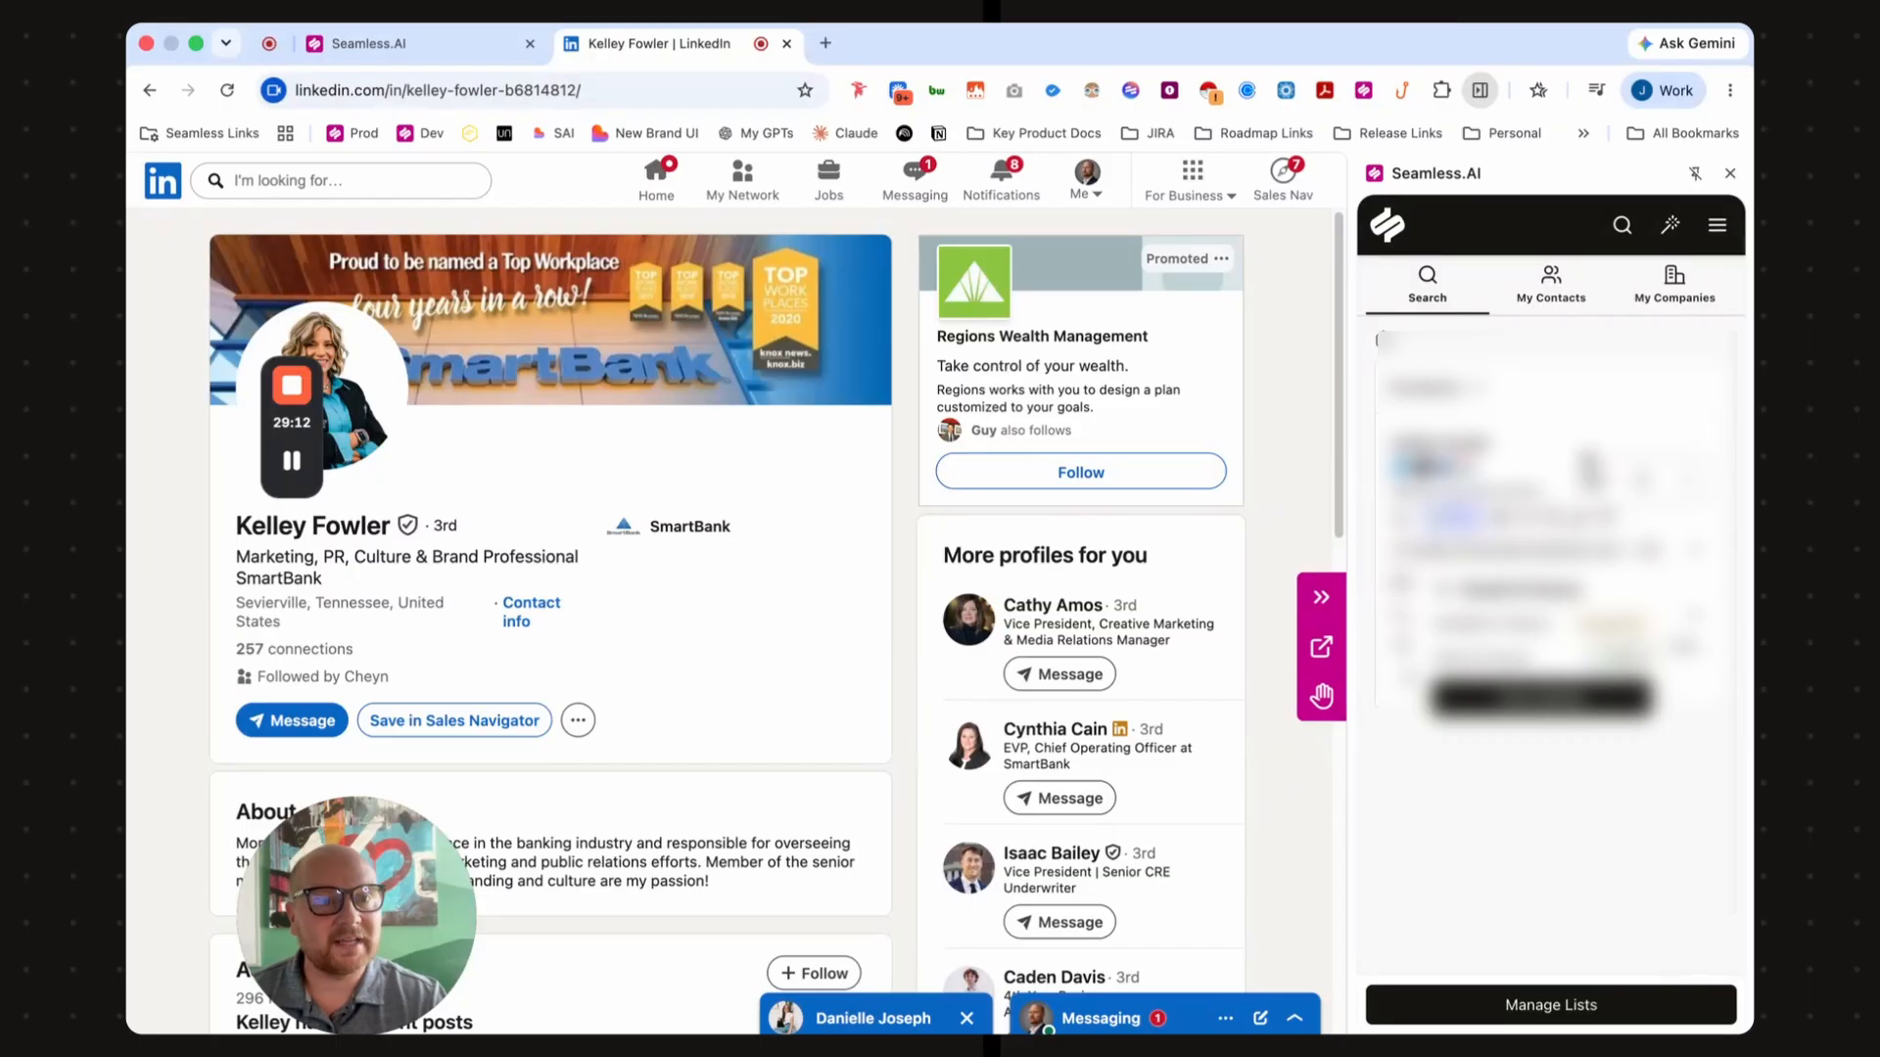
{"action": "left_click", "coordinate": [1564, 448]}
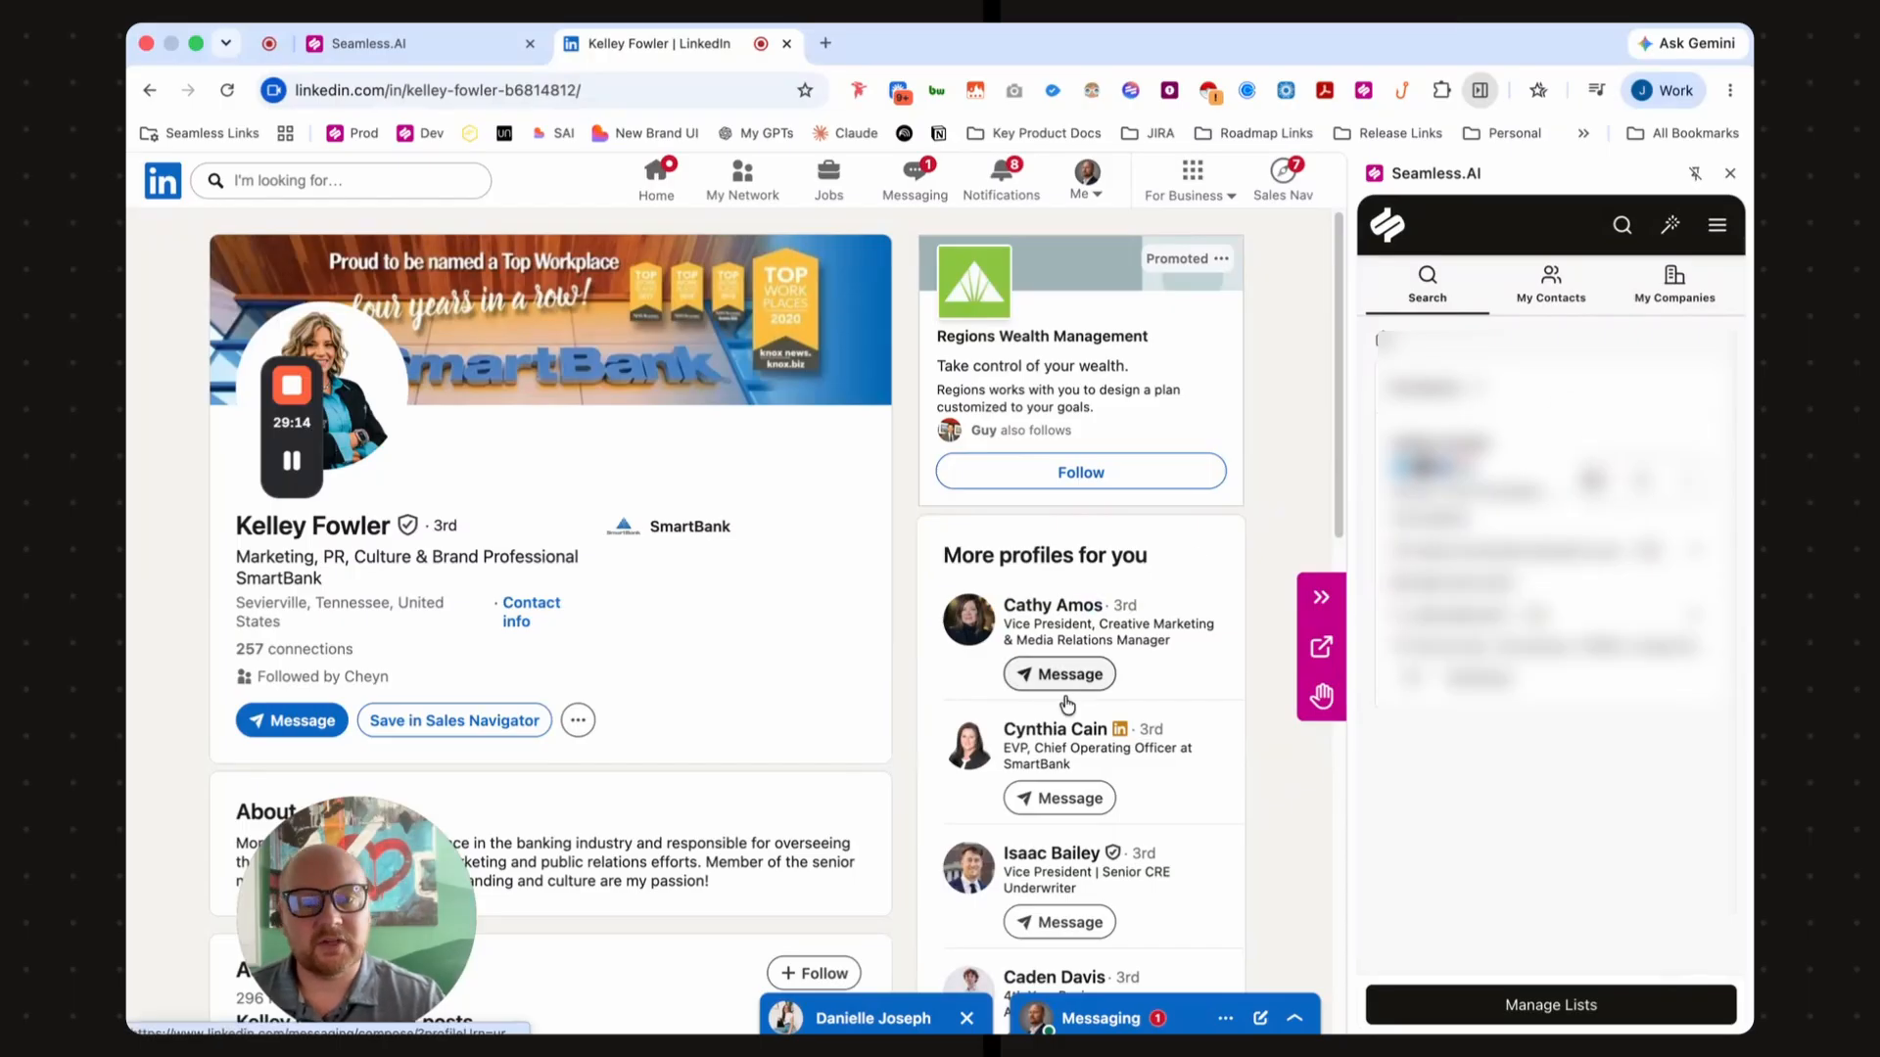
{"action": "left_click", "coordinate": [1057, 734]}
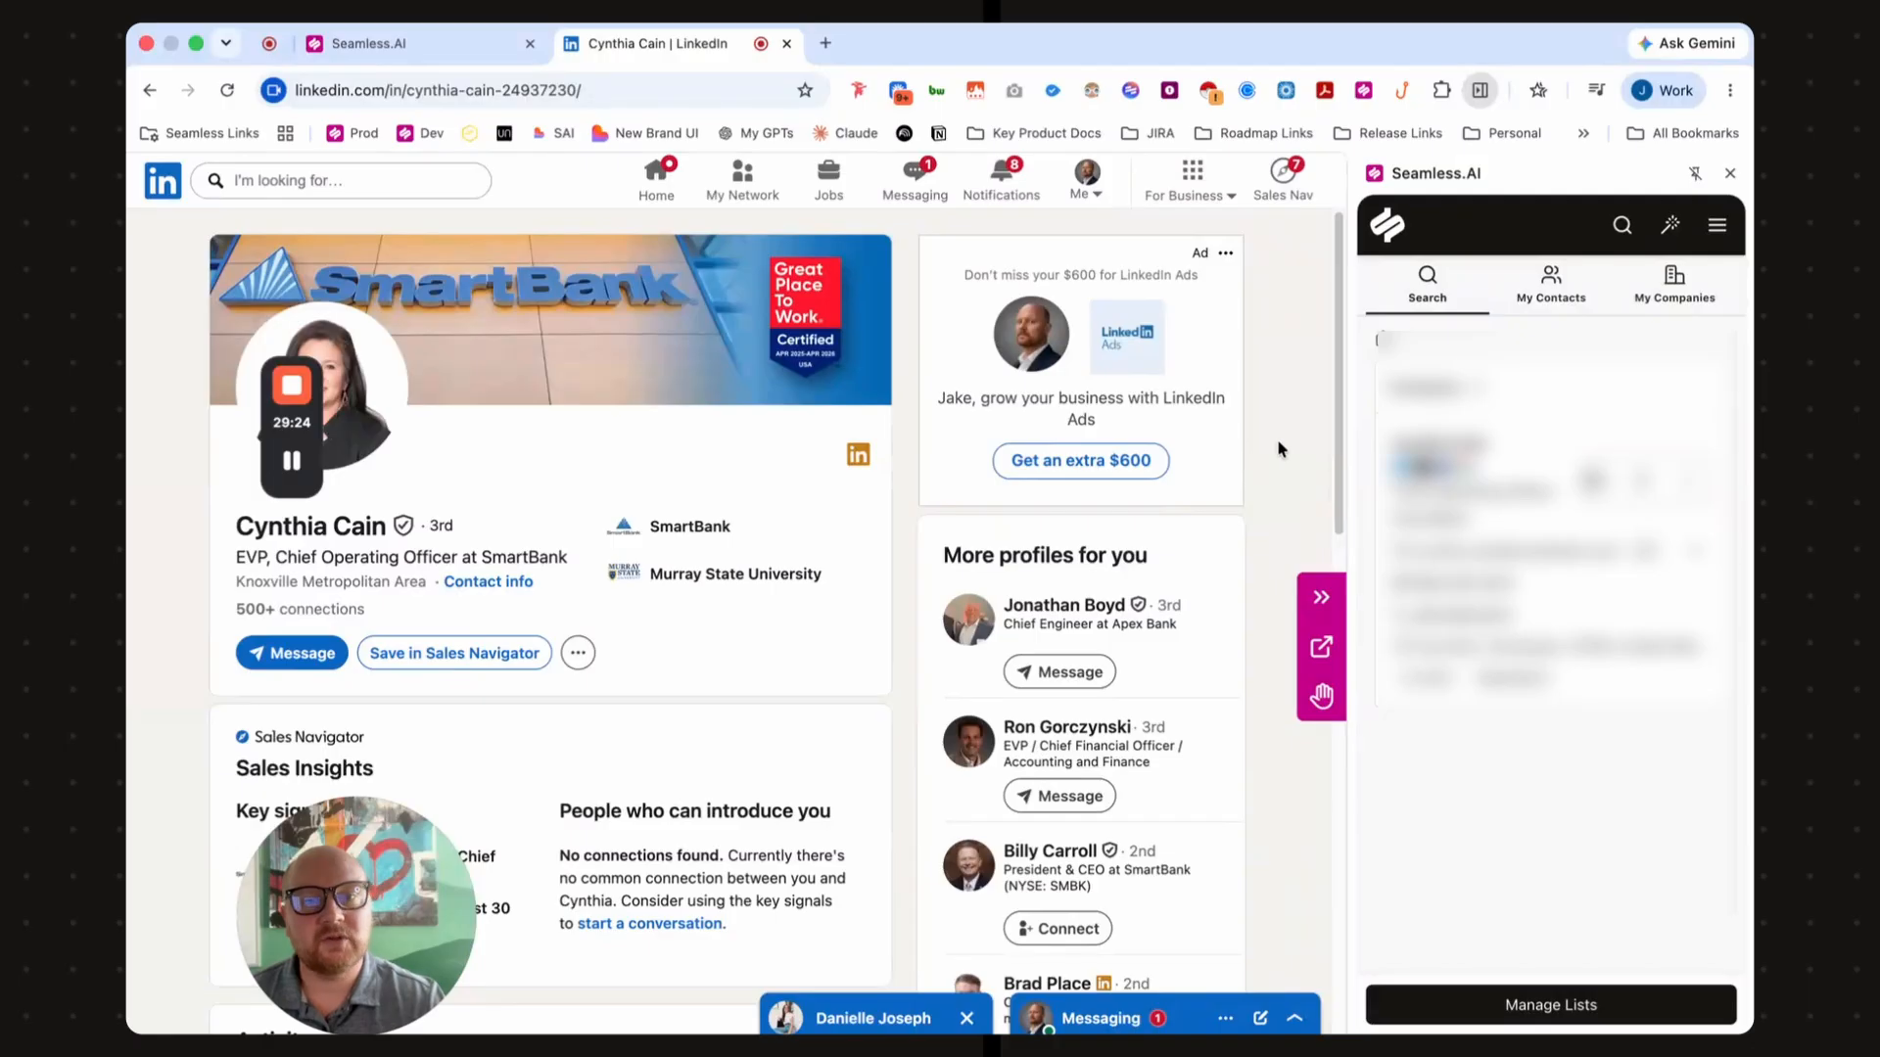
- Search Google for "smartbank", decline the precise location request, and open the SmartBank website
{"action": "left_click", "coordinate": [641, 78]}
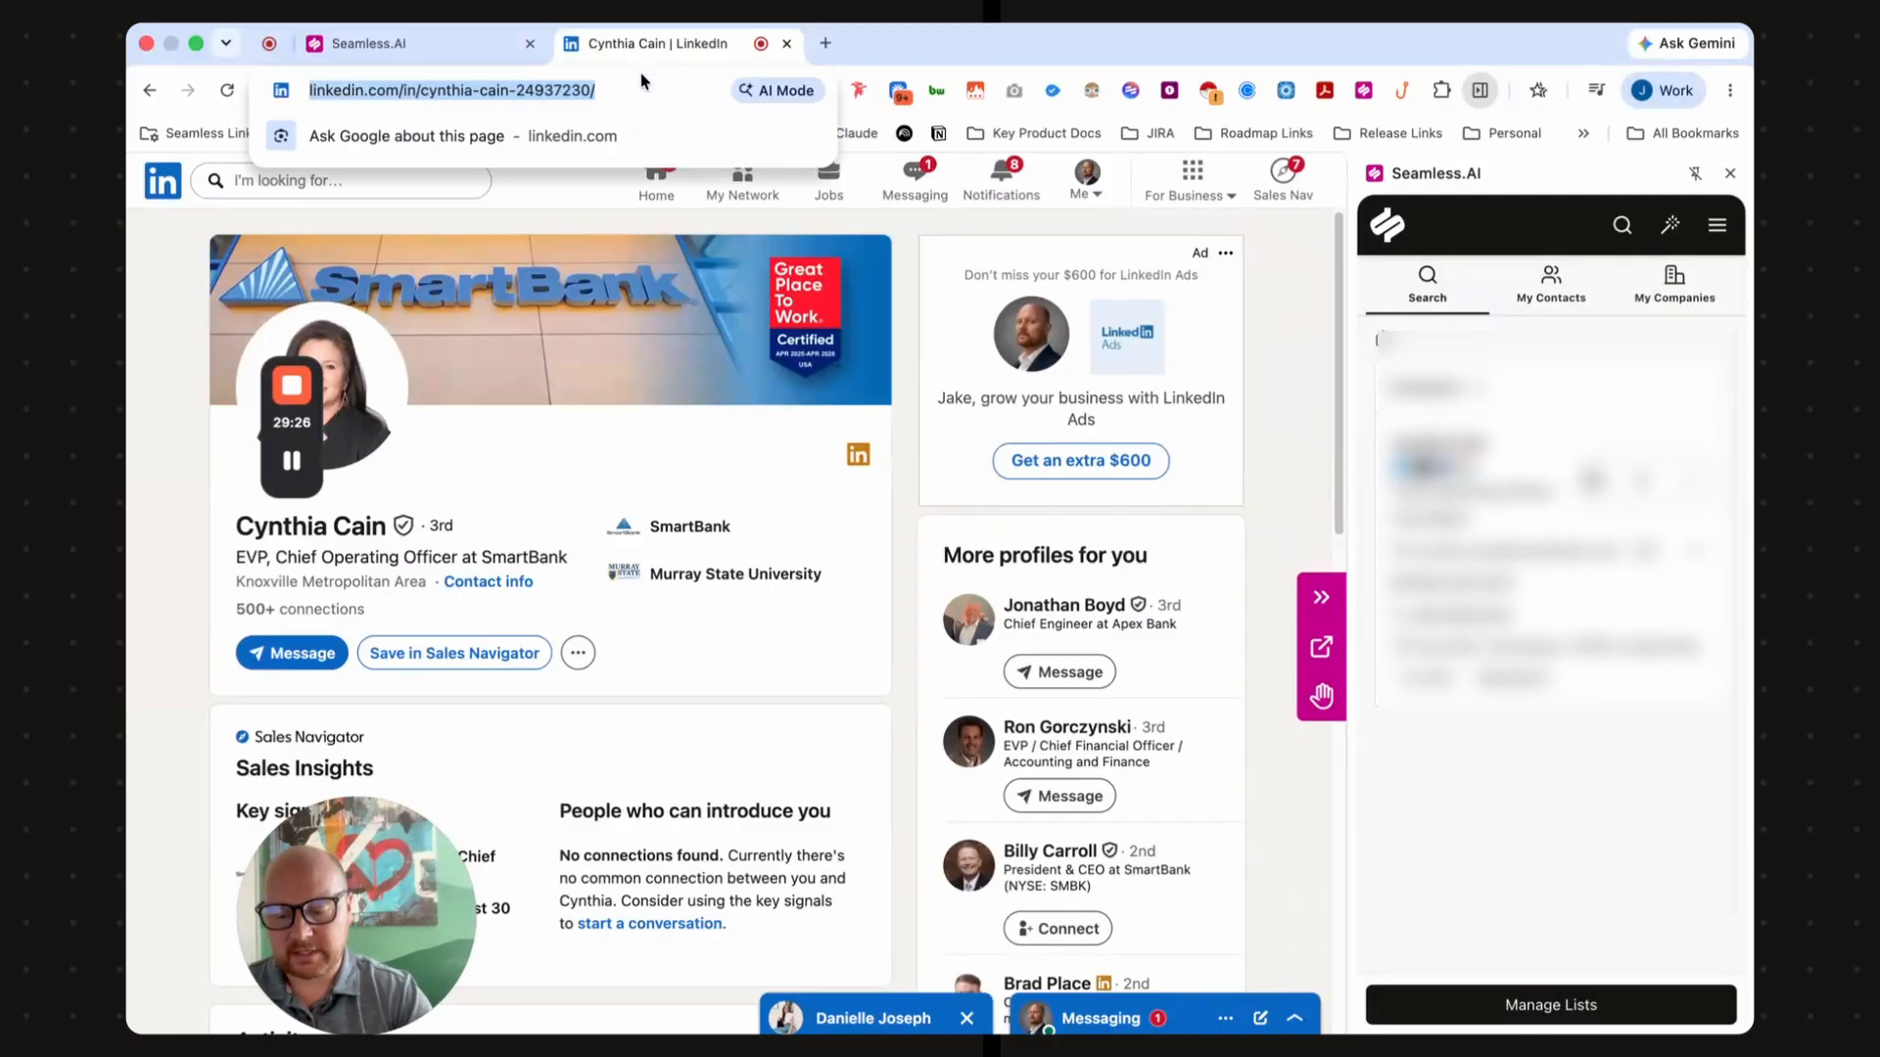
{"action": "type", "text": "smartbank"}
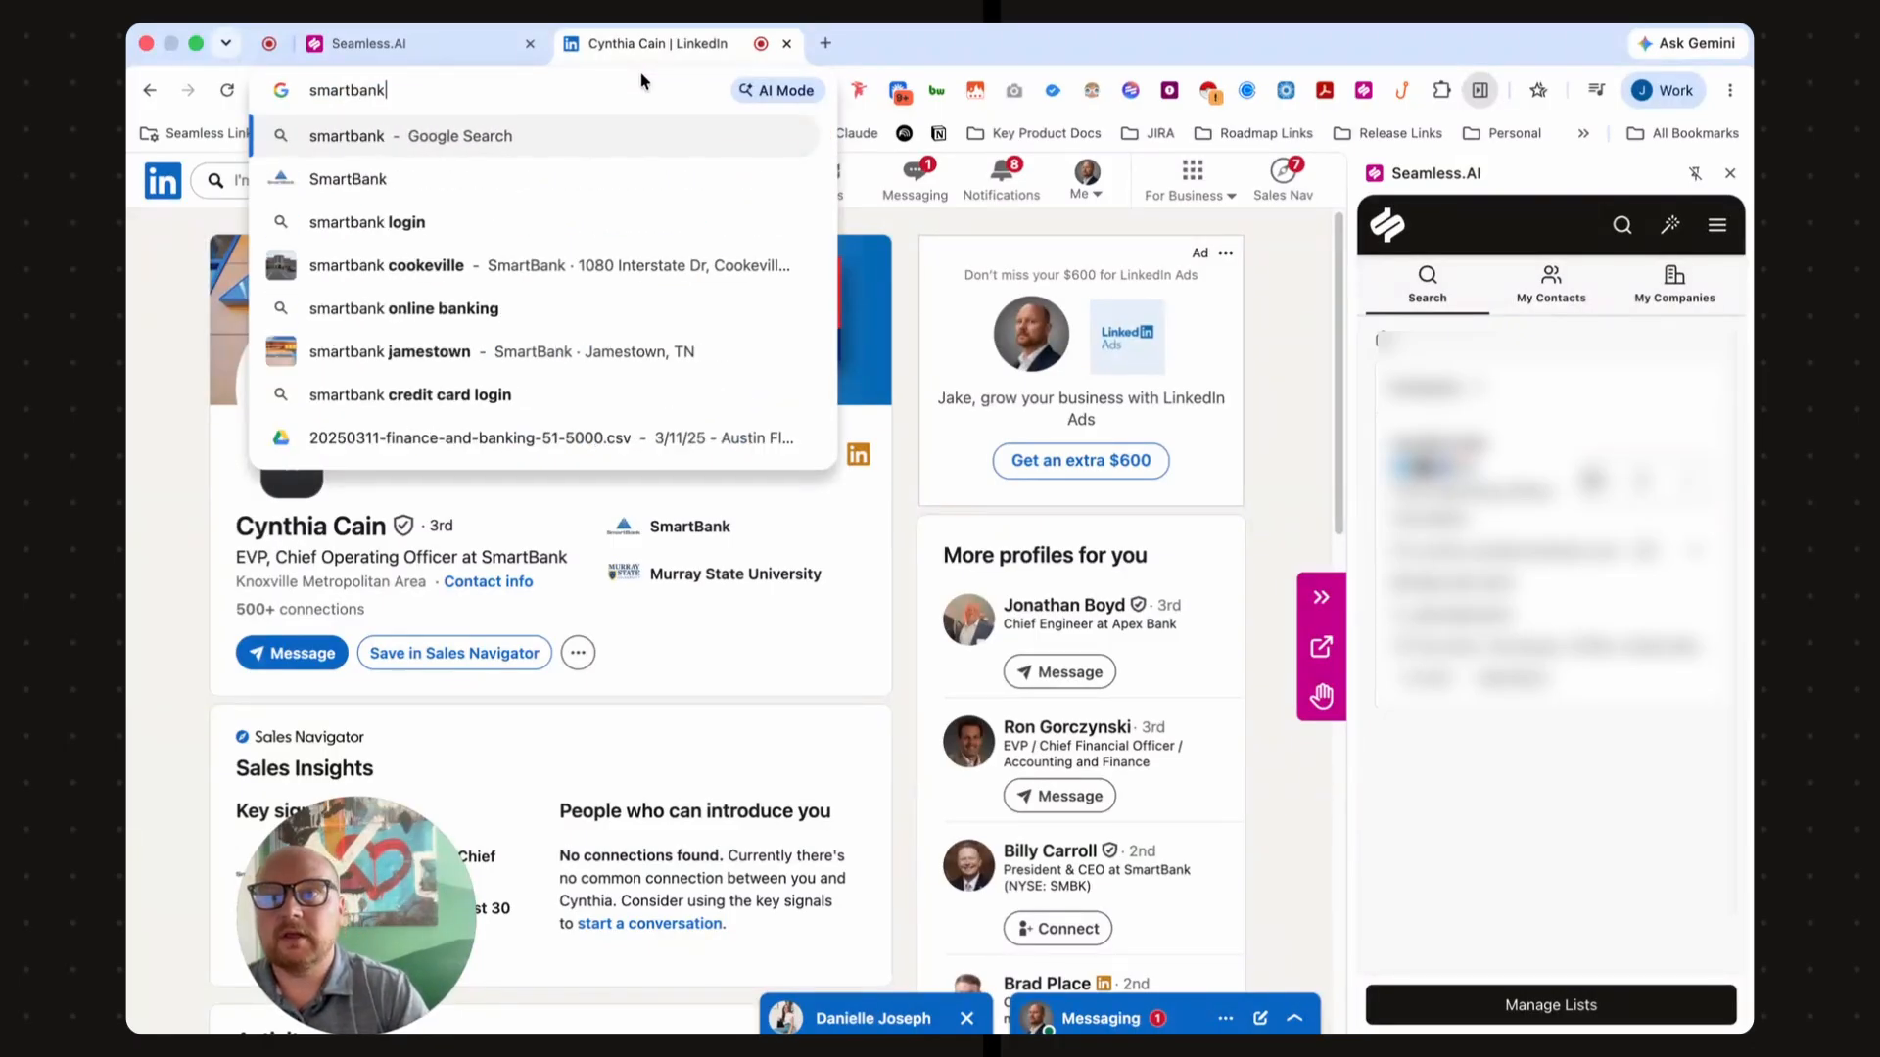
{"action": "key", "text": "Return"}
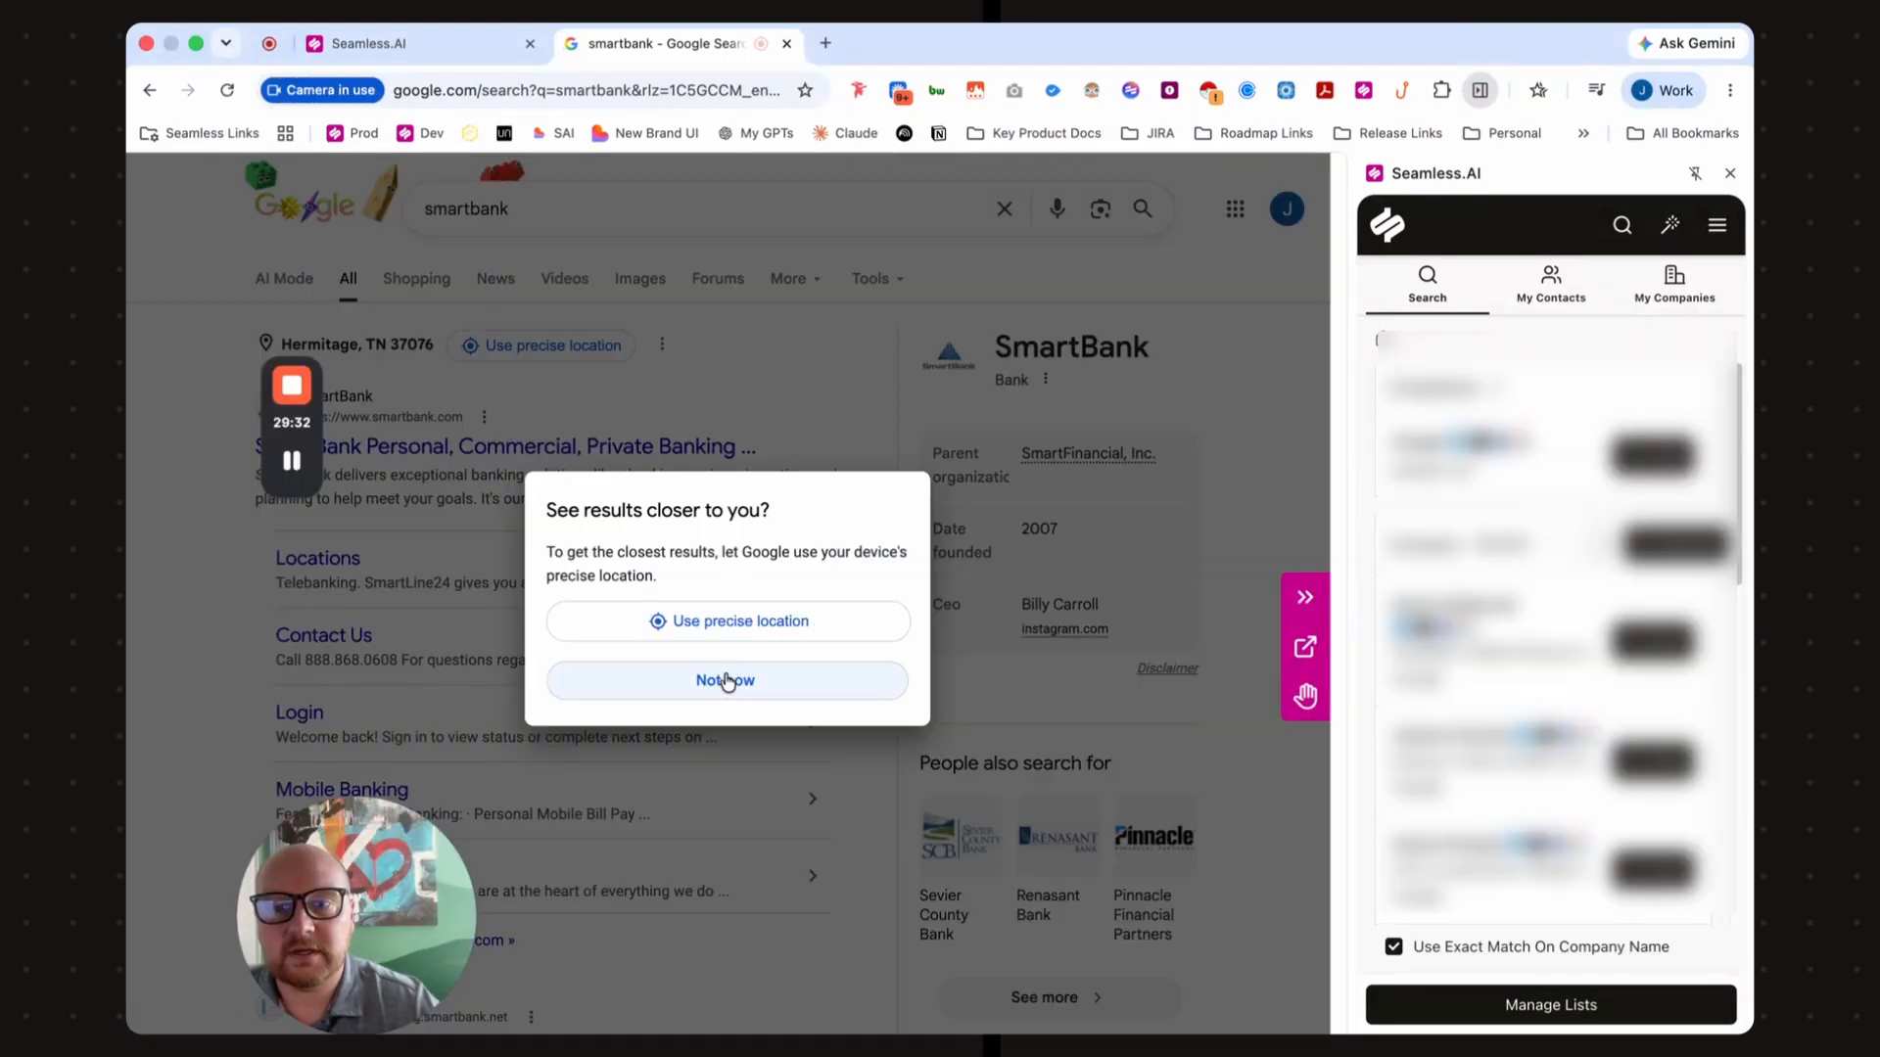
{"action": "left_click", "coordinate": [725, 678]}
{"action": "left_click", "coordinate": [591, 448]}
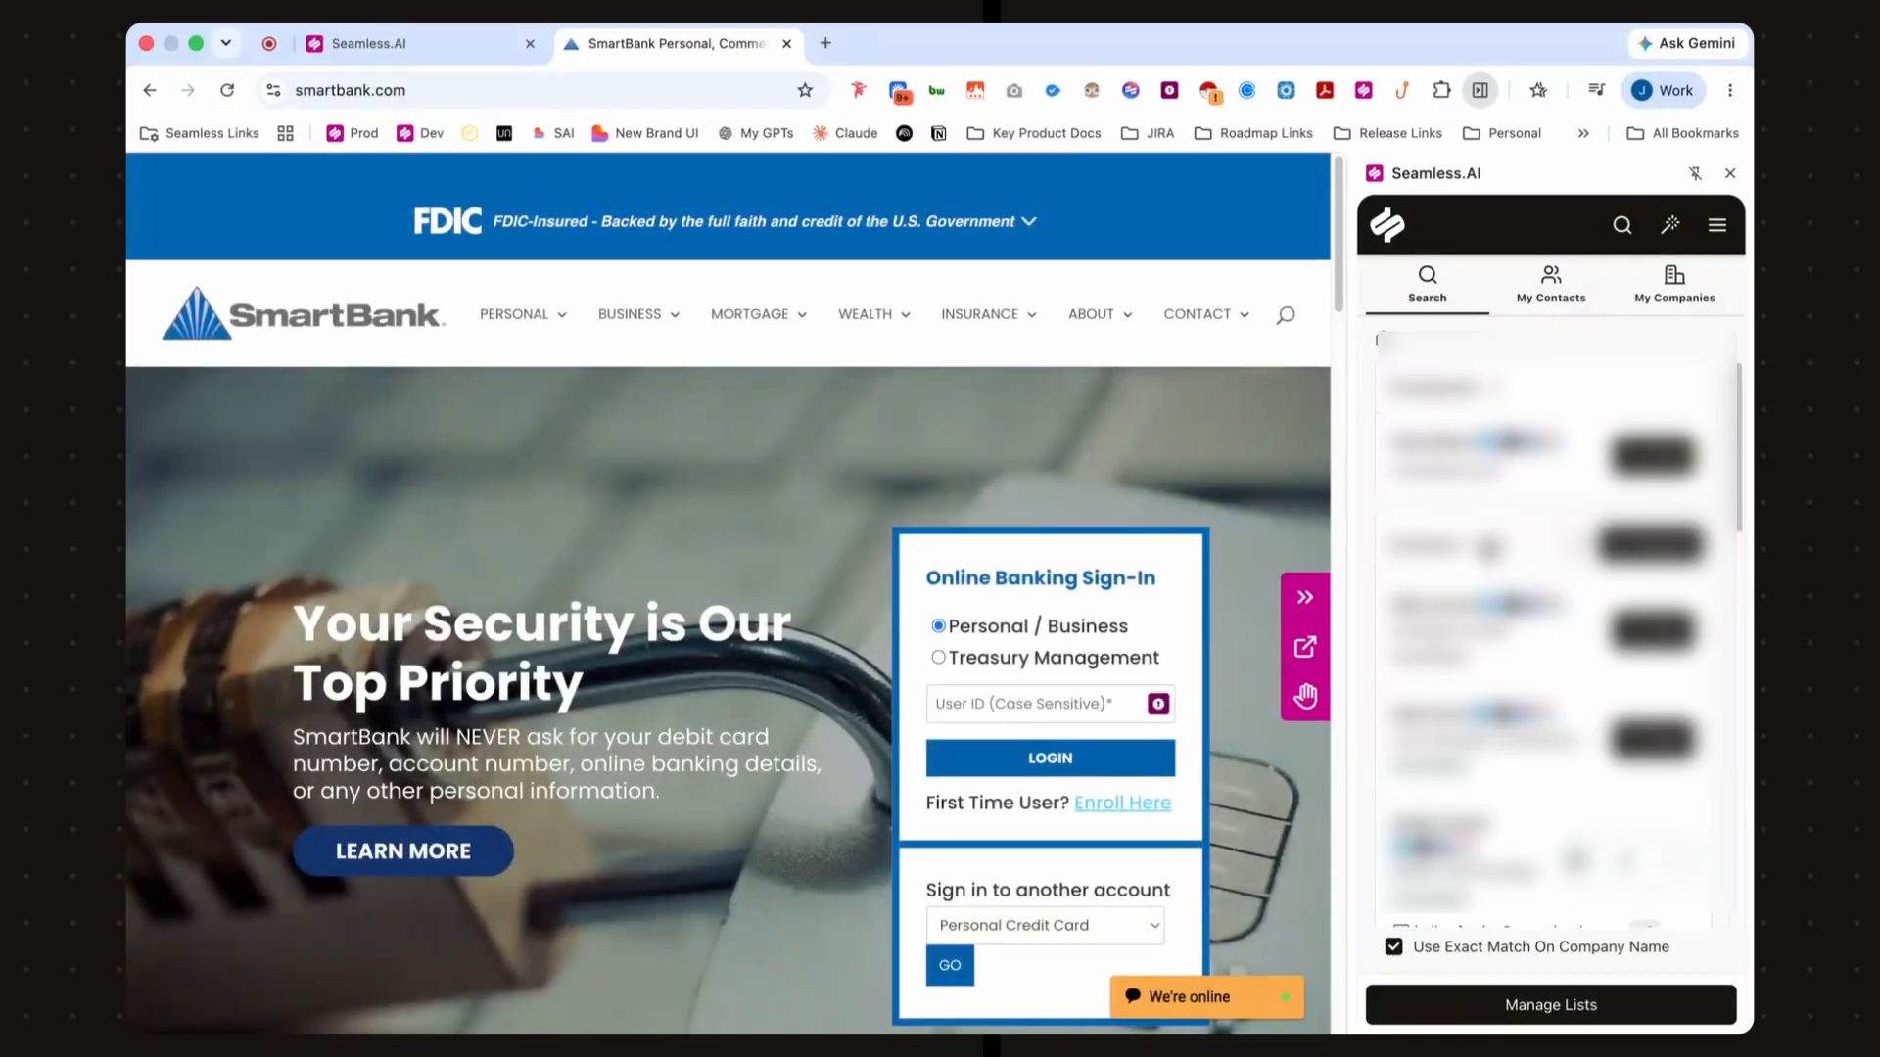
- Browse the SmartBank company and contact matches in the extension, and look up the details of the first two unresearched contacts
{"action": "scroll", "coordinate": [1566, 627], "scroll_direction": "down", "scroll_amount": 5}
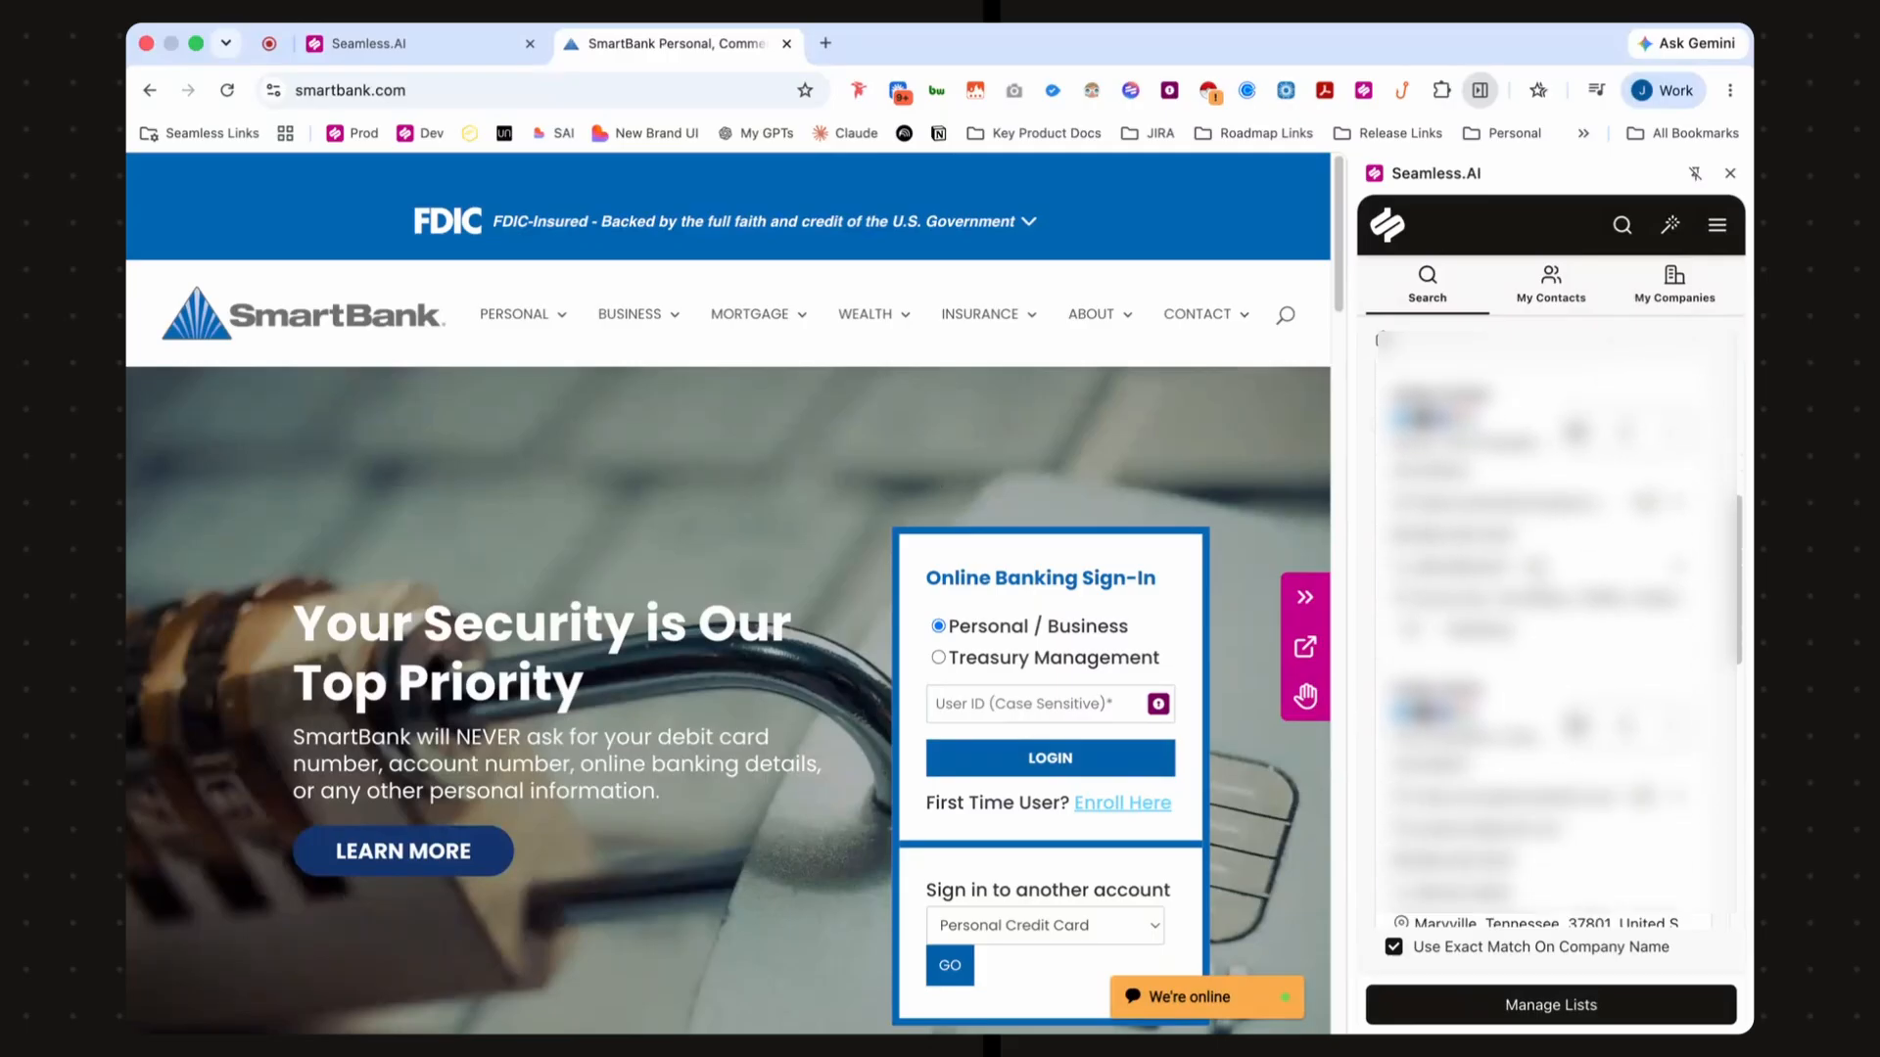
{"action": "scroll", "coordinate": [1664, 489], "scroll_direction": "down", "scroll_amount": 2}
{"action": "scroll", "coordinate": [1671, 462], "scroll_direction": "up", "scroll_amount": 6}
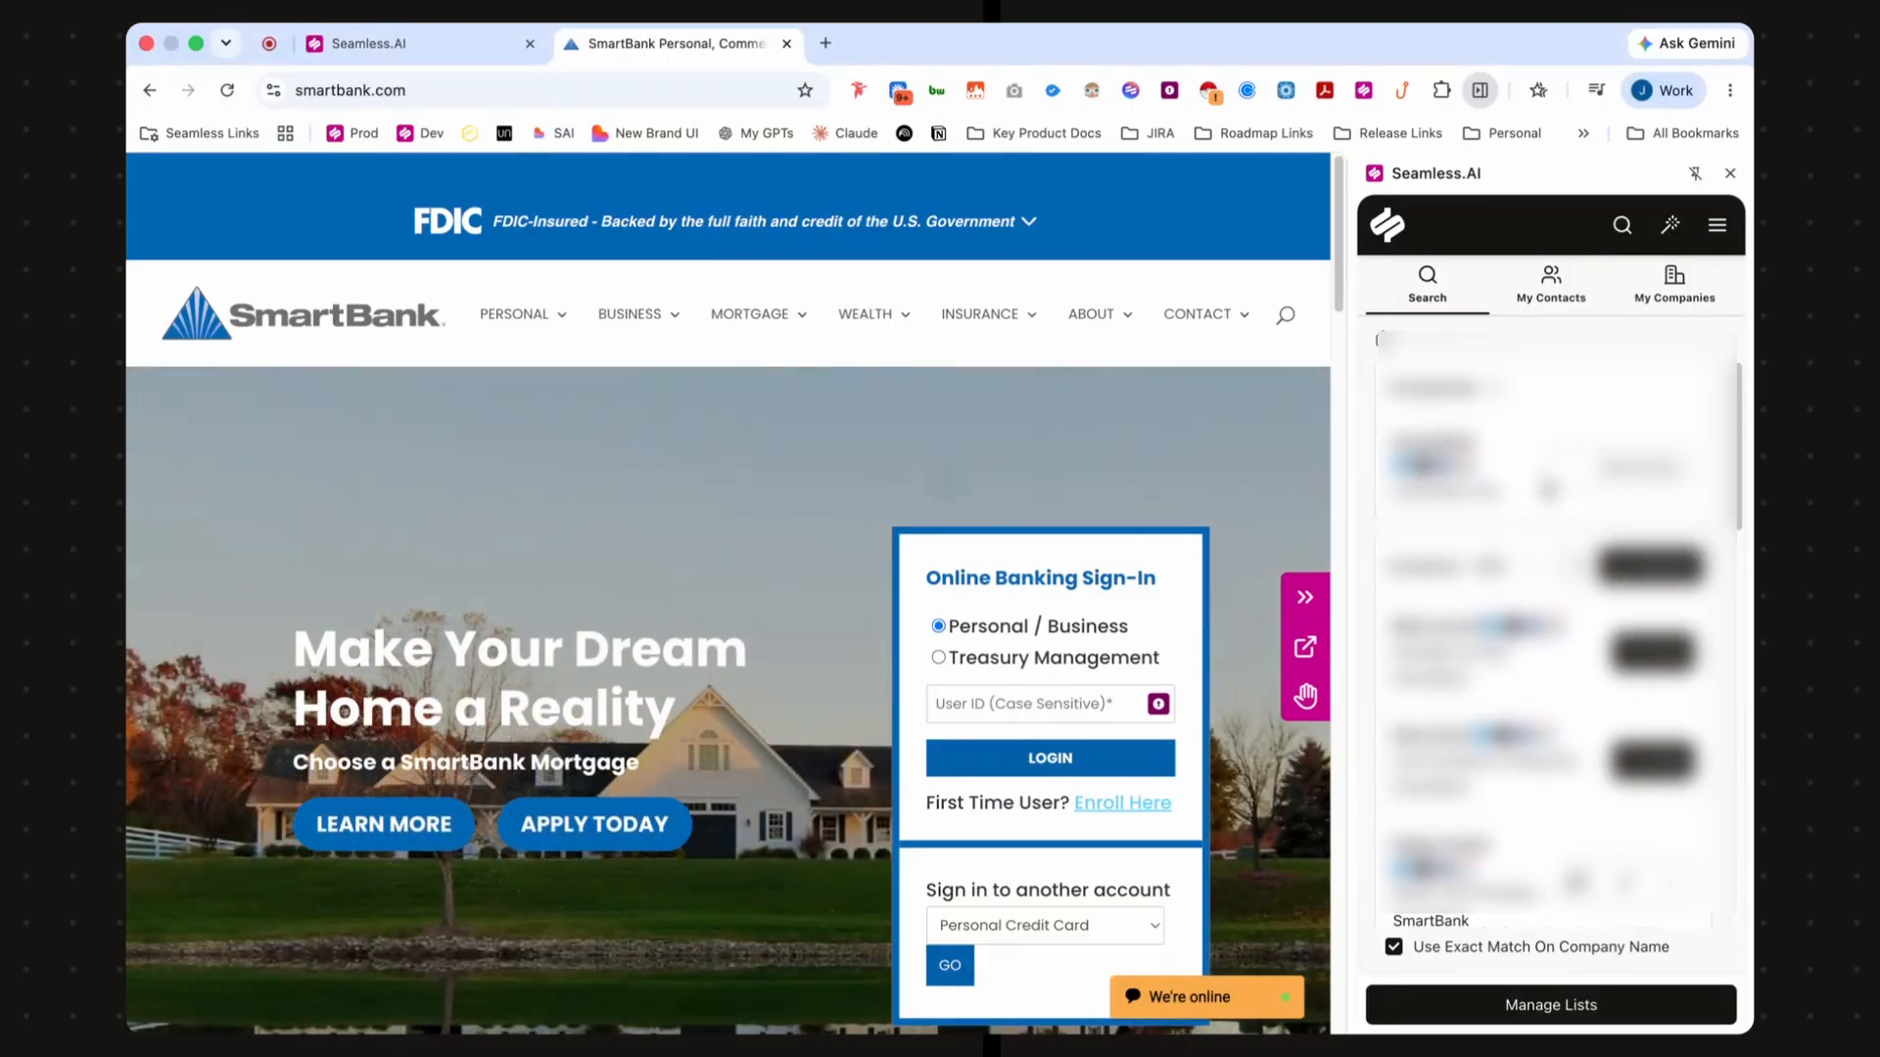
{"action": "scroll", "coordinate": [1533, 493], "scroll_direction": "down", "scroll_amount": 3}
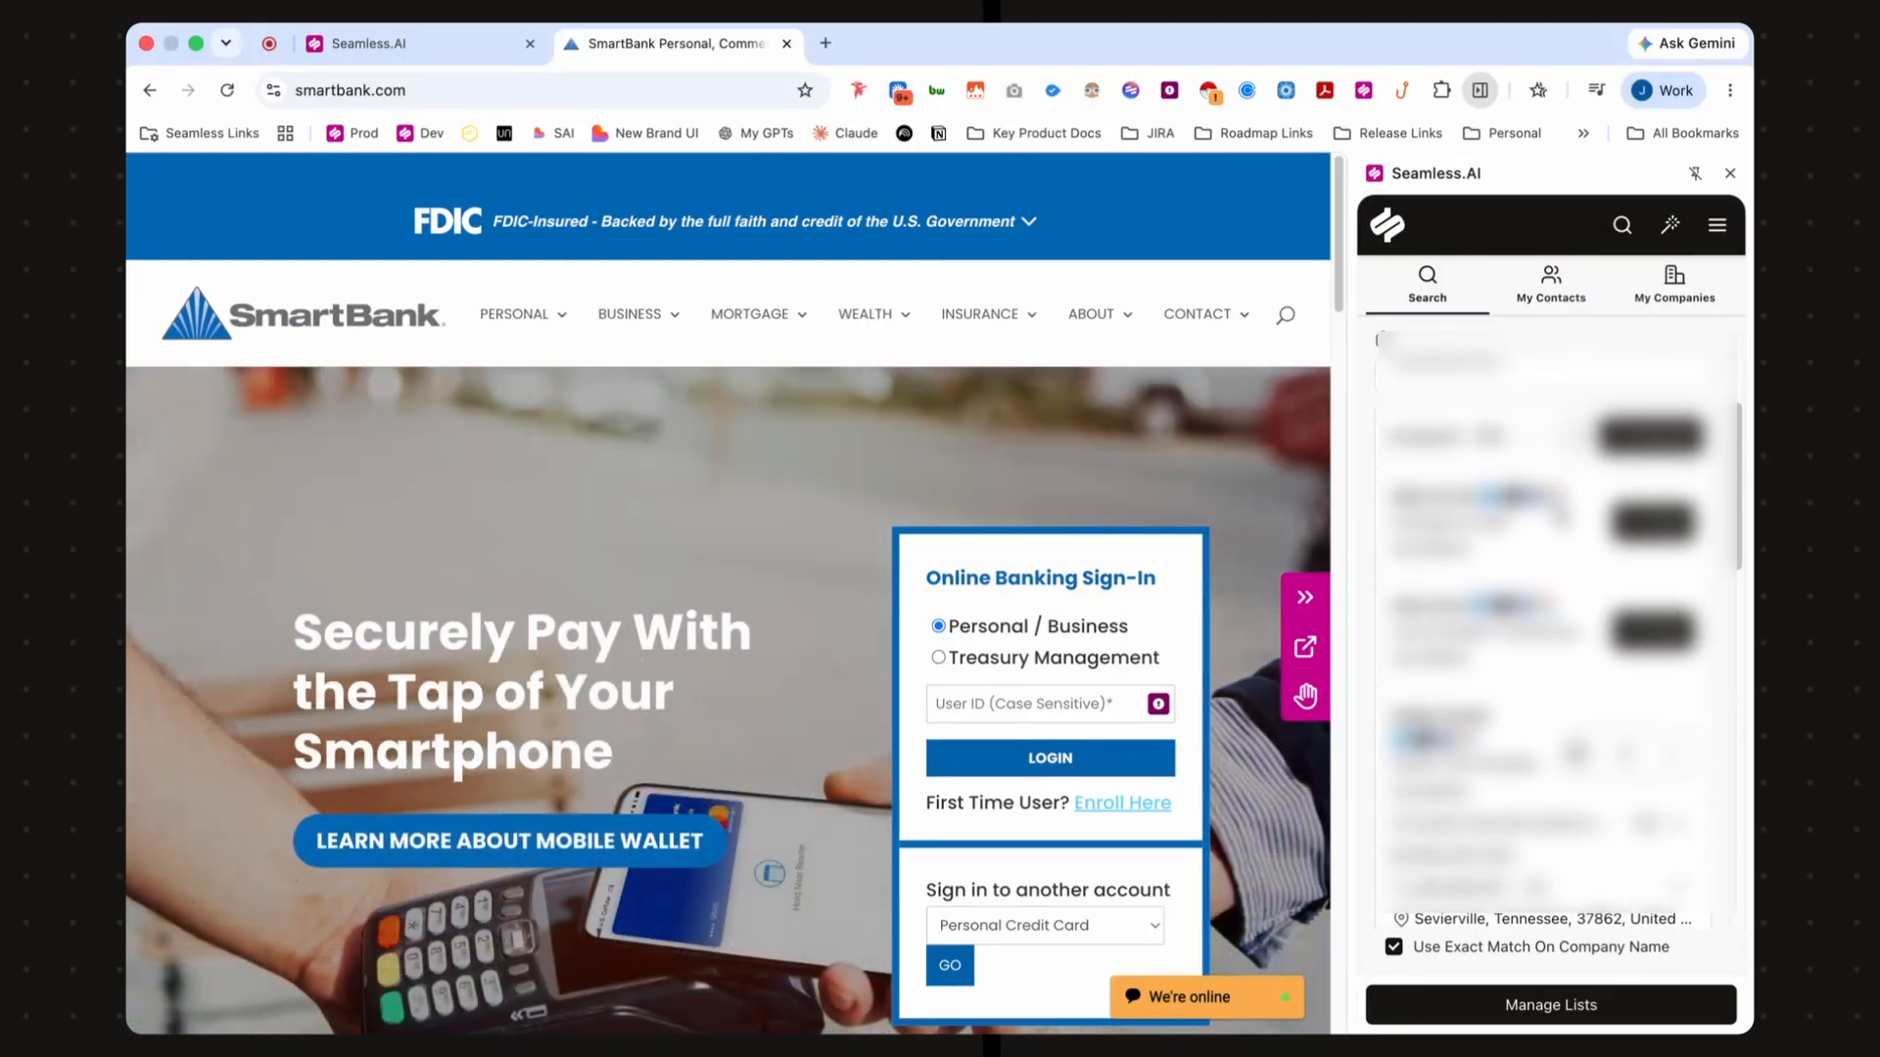
{"action": "left_click", "coordinate": [1670, 526]}
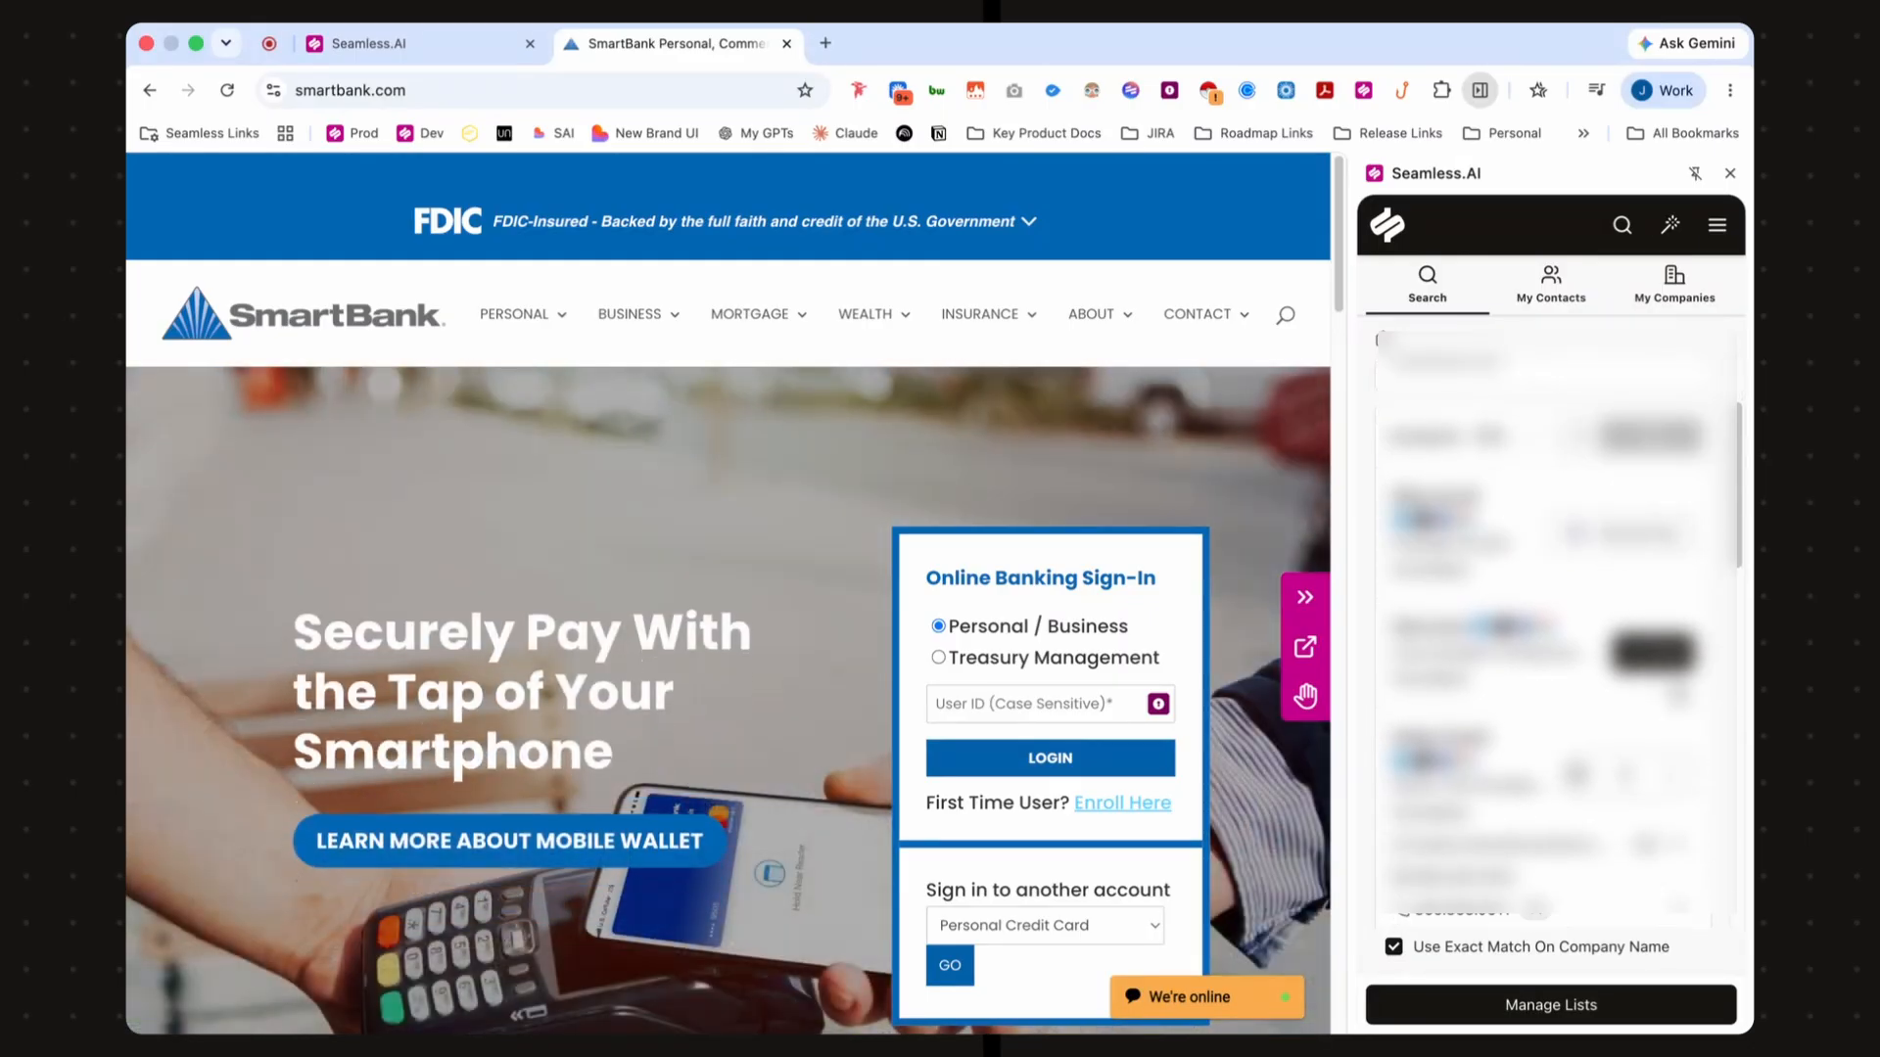
{"action": "left_click", "coordinate": [1646, 659]}
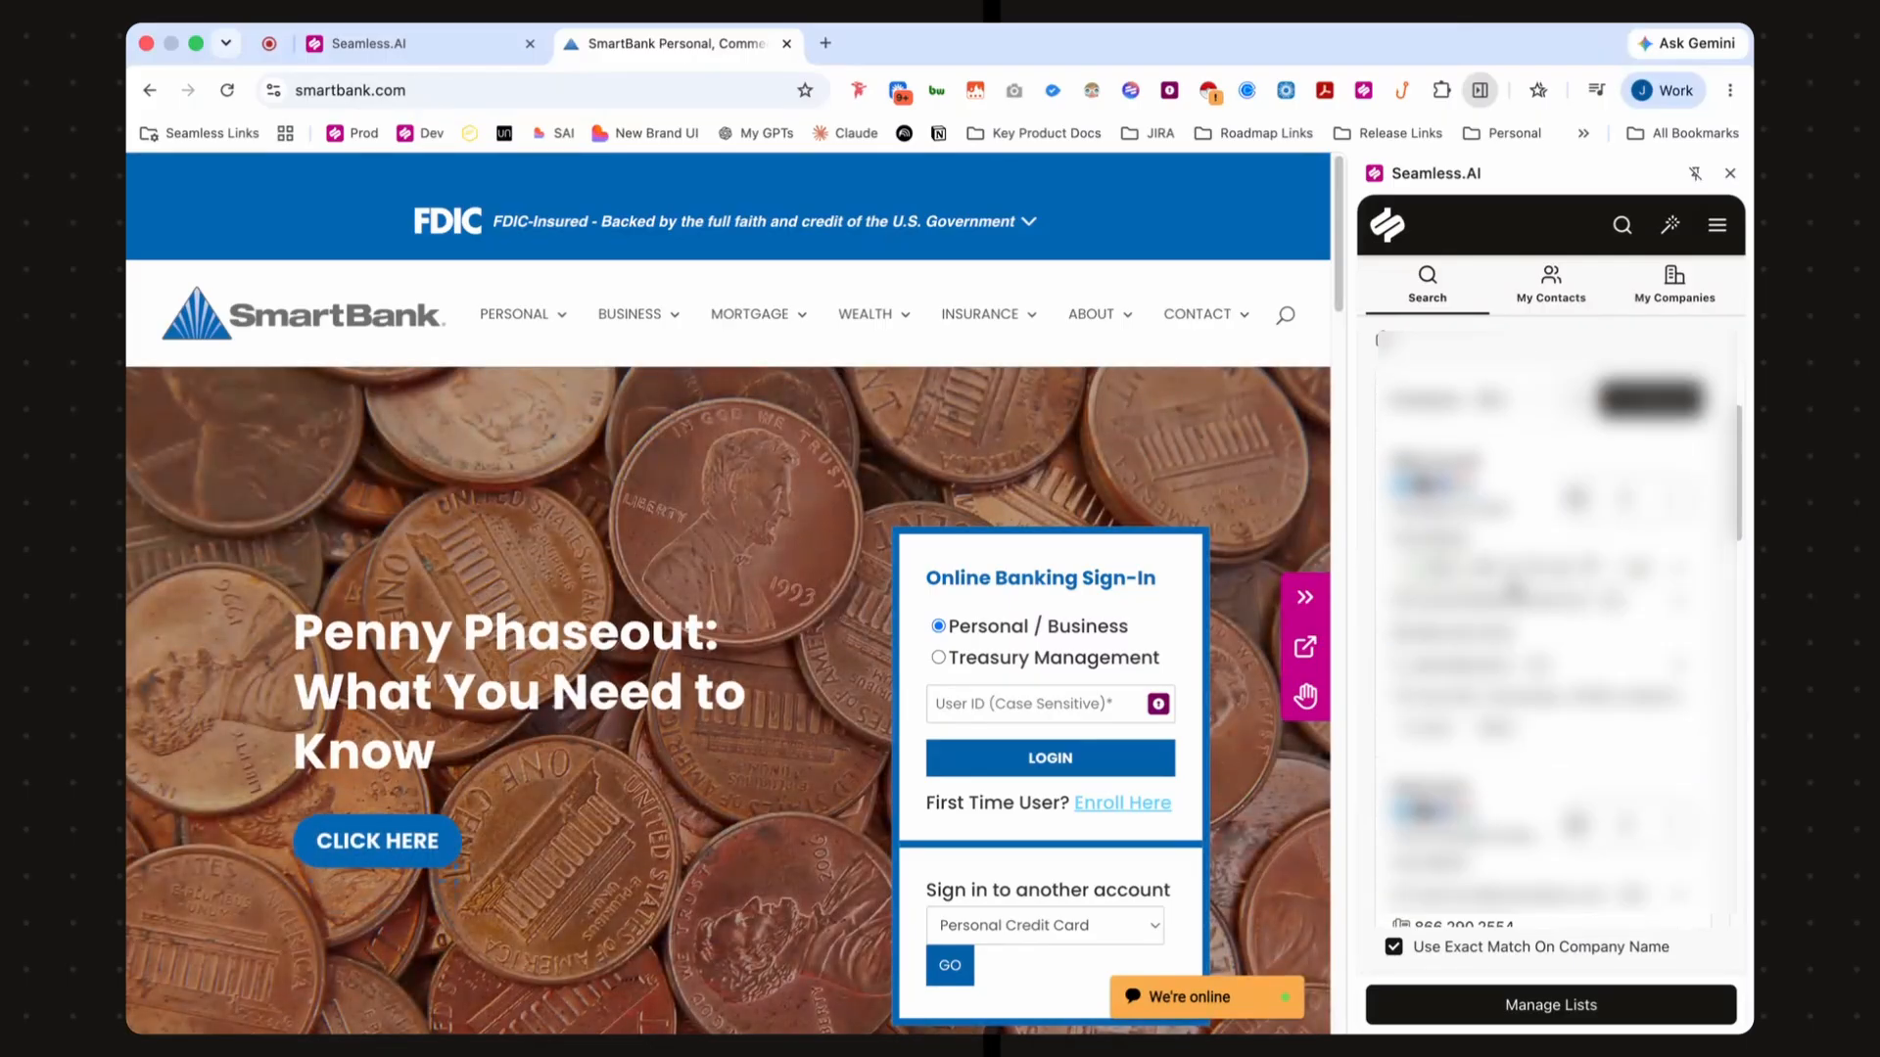
- Review the researched SmartBank contacts in the extension and return to My Contacts in the Seamless.AI web app
{"action": "scroll", "coordinate": [1508, 577], "scroll_direction": "down", "scroll_amount": 1}
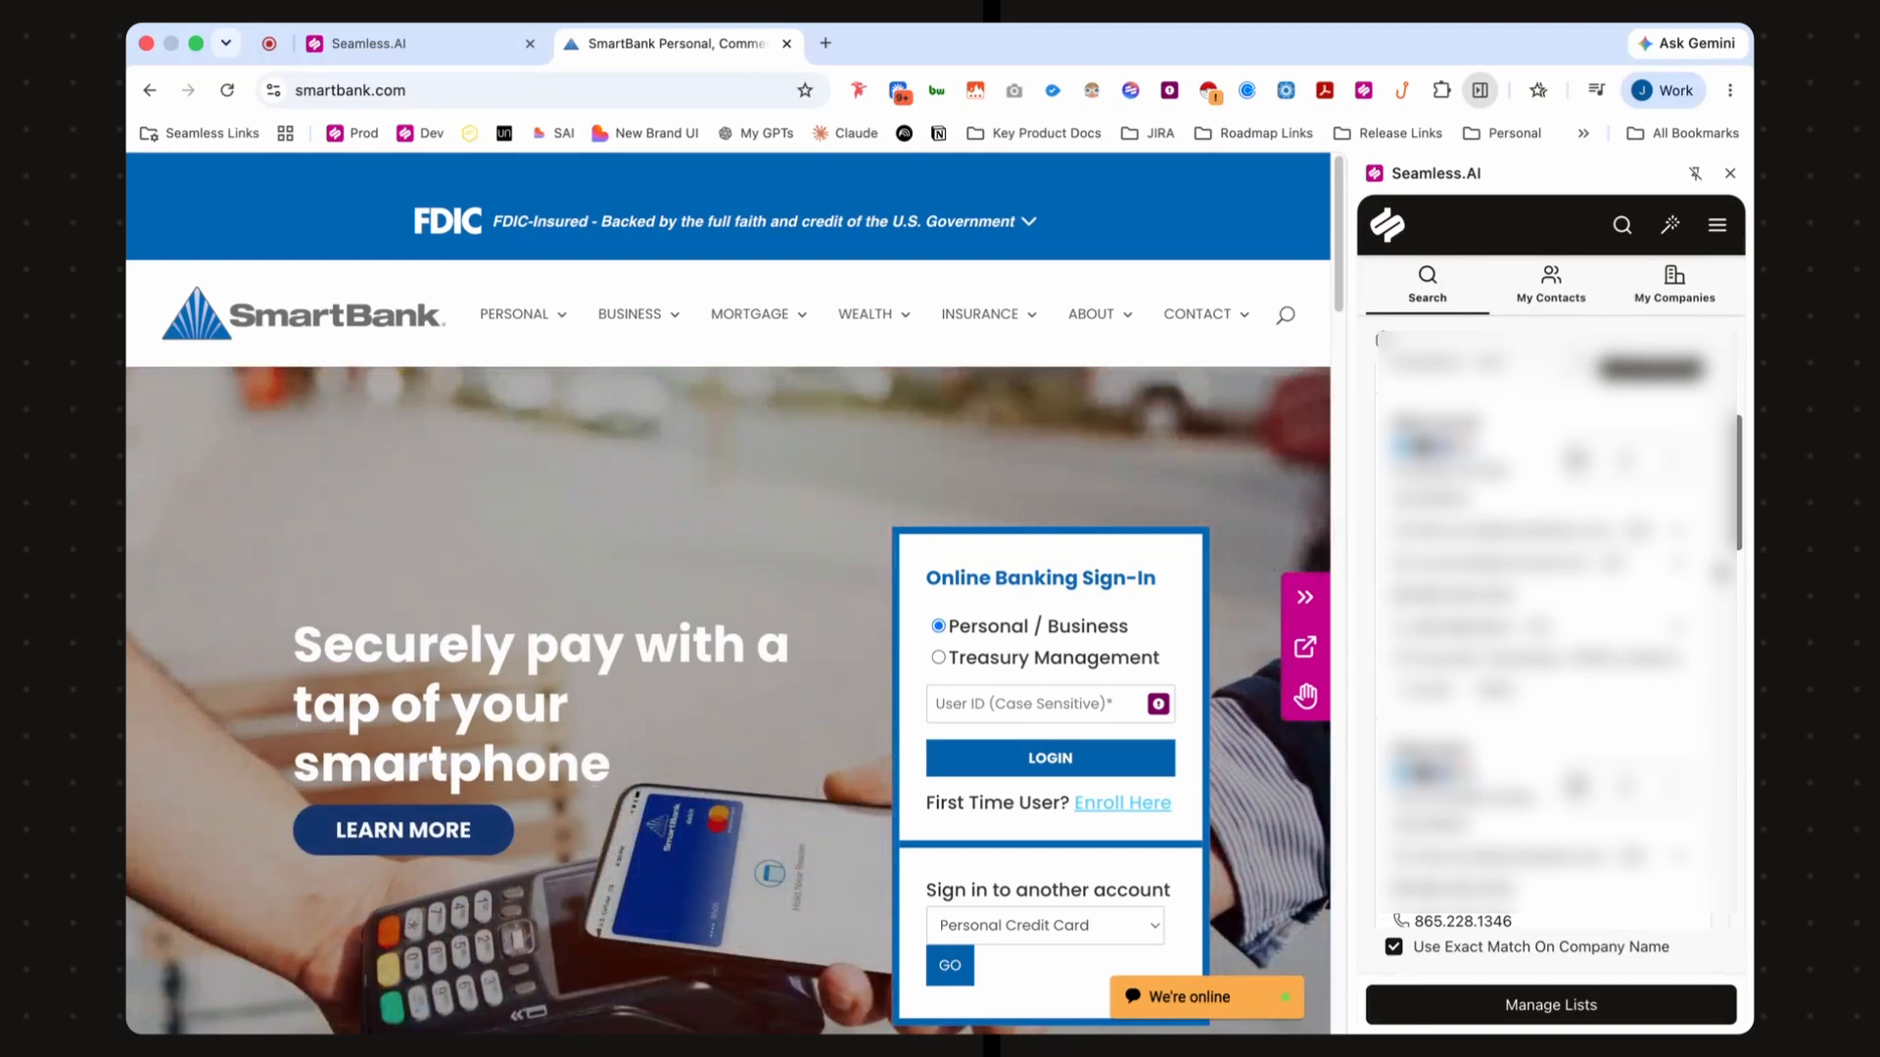
{"action": "scroll", "coordinate": [1556, 637], "scroll_direction": "down", "scroll_amount": 3}
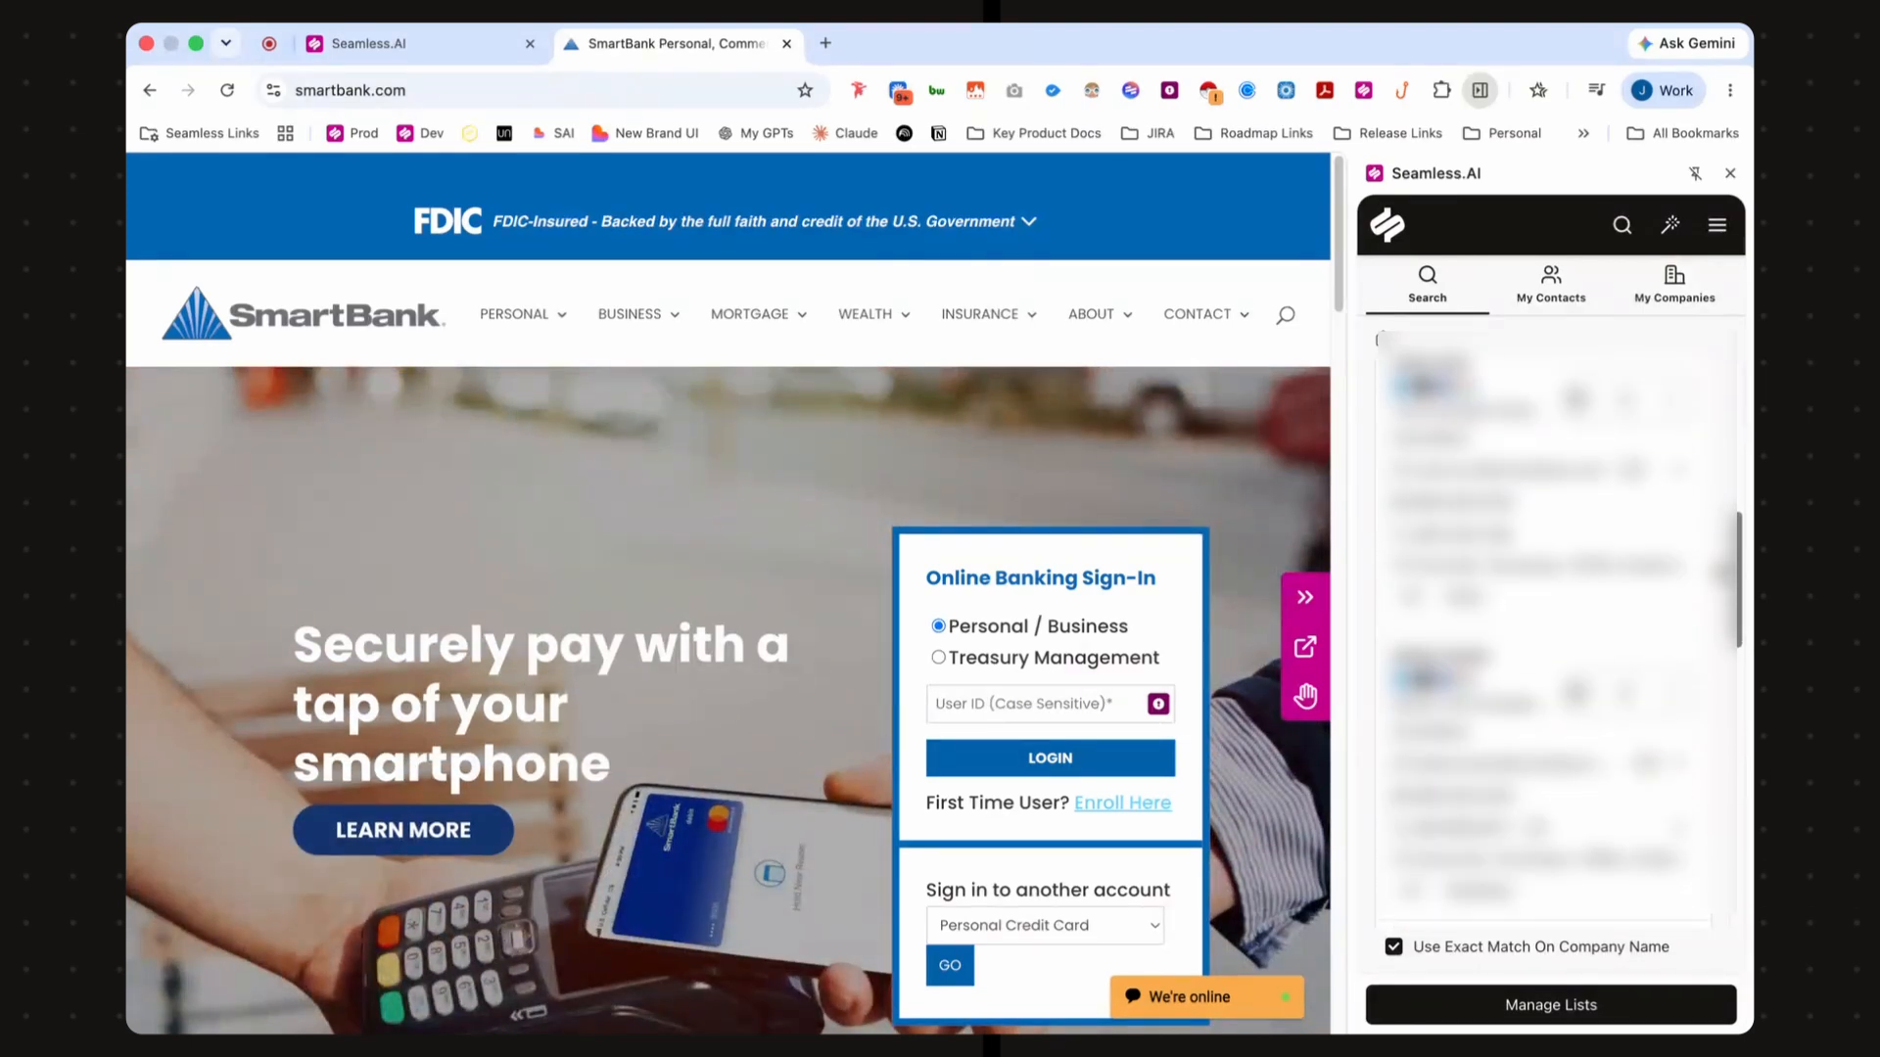
{"action": "scroll", "coordinate": [1557, 636], "scroll_direction": "down", "scroll_amount": 5}
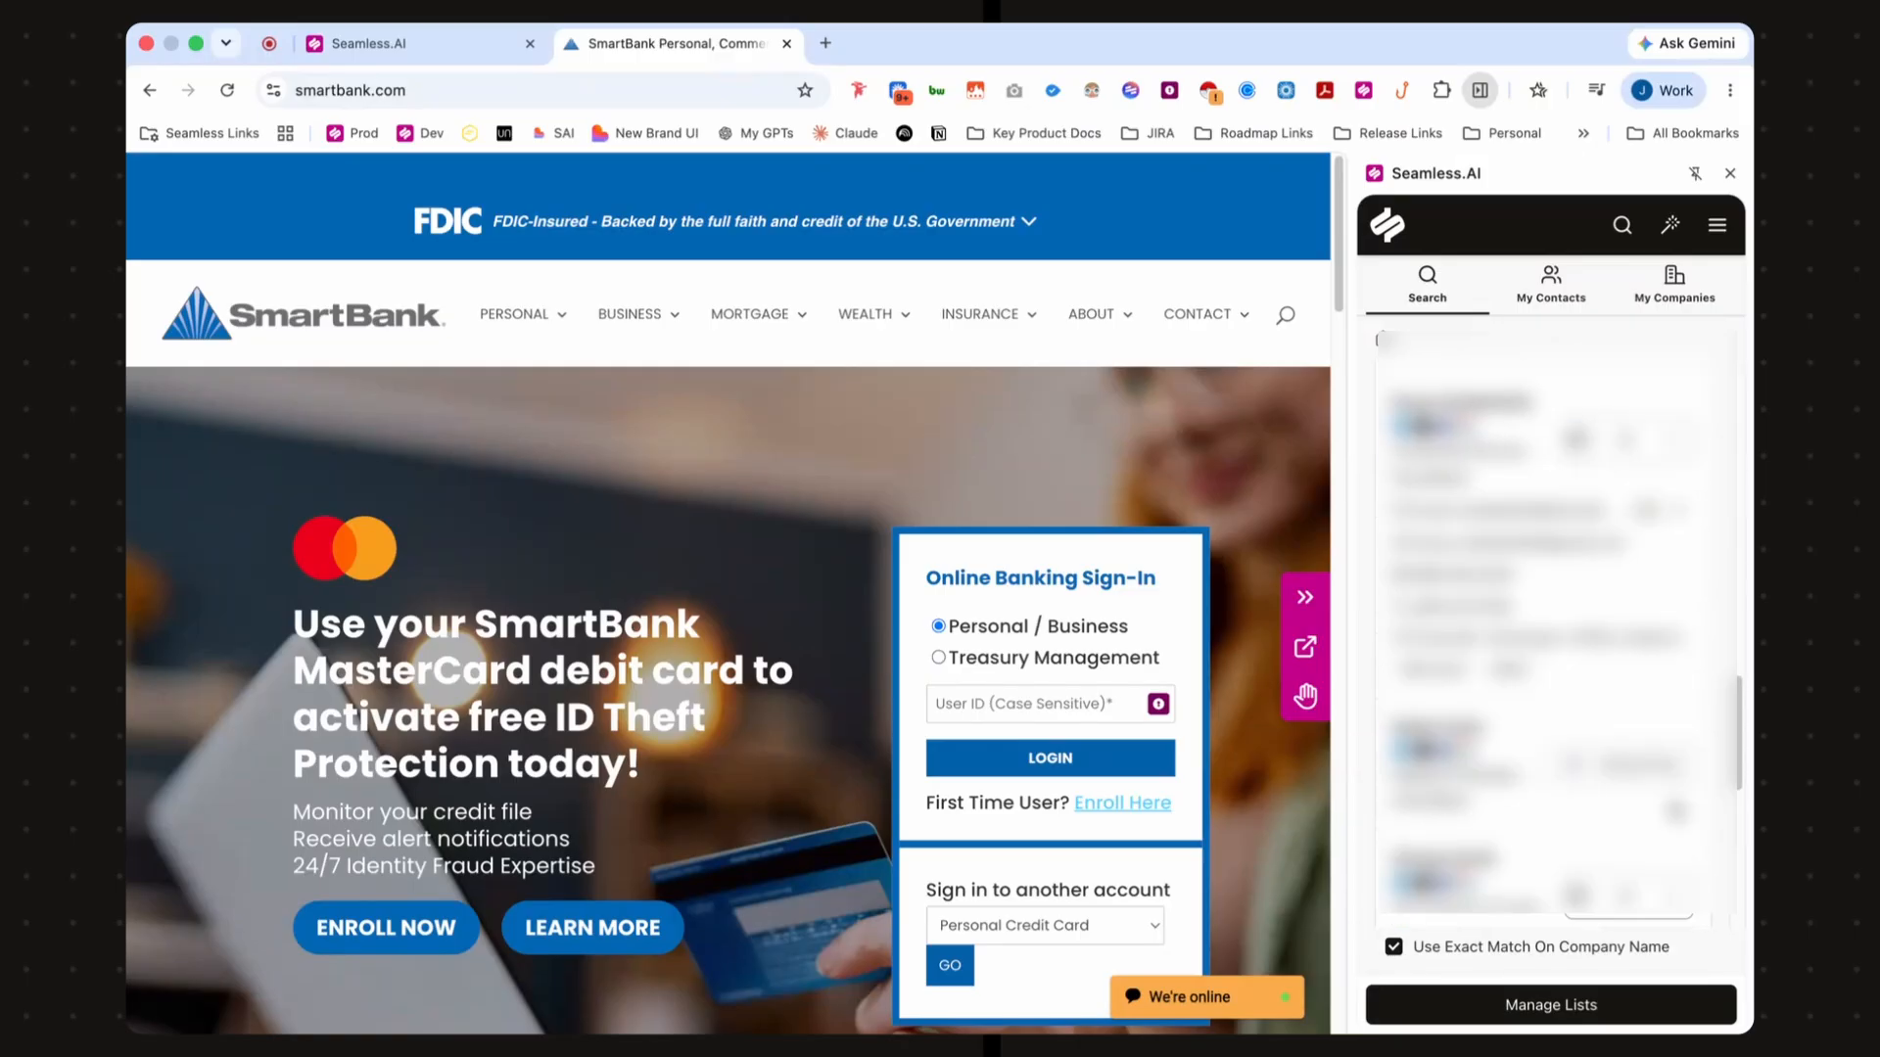
{"action": "scroll", "coordinate": [1556, 637], "scroll_direction": "up", "scroll_amount": 3}
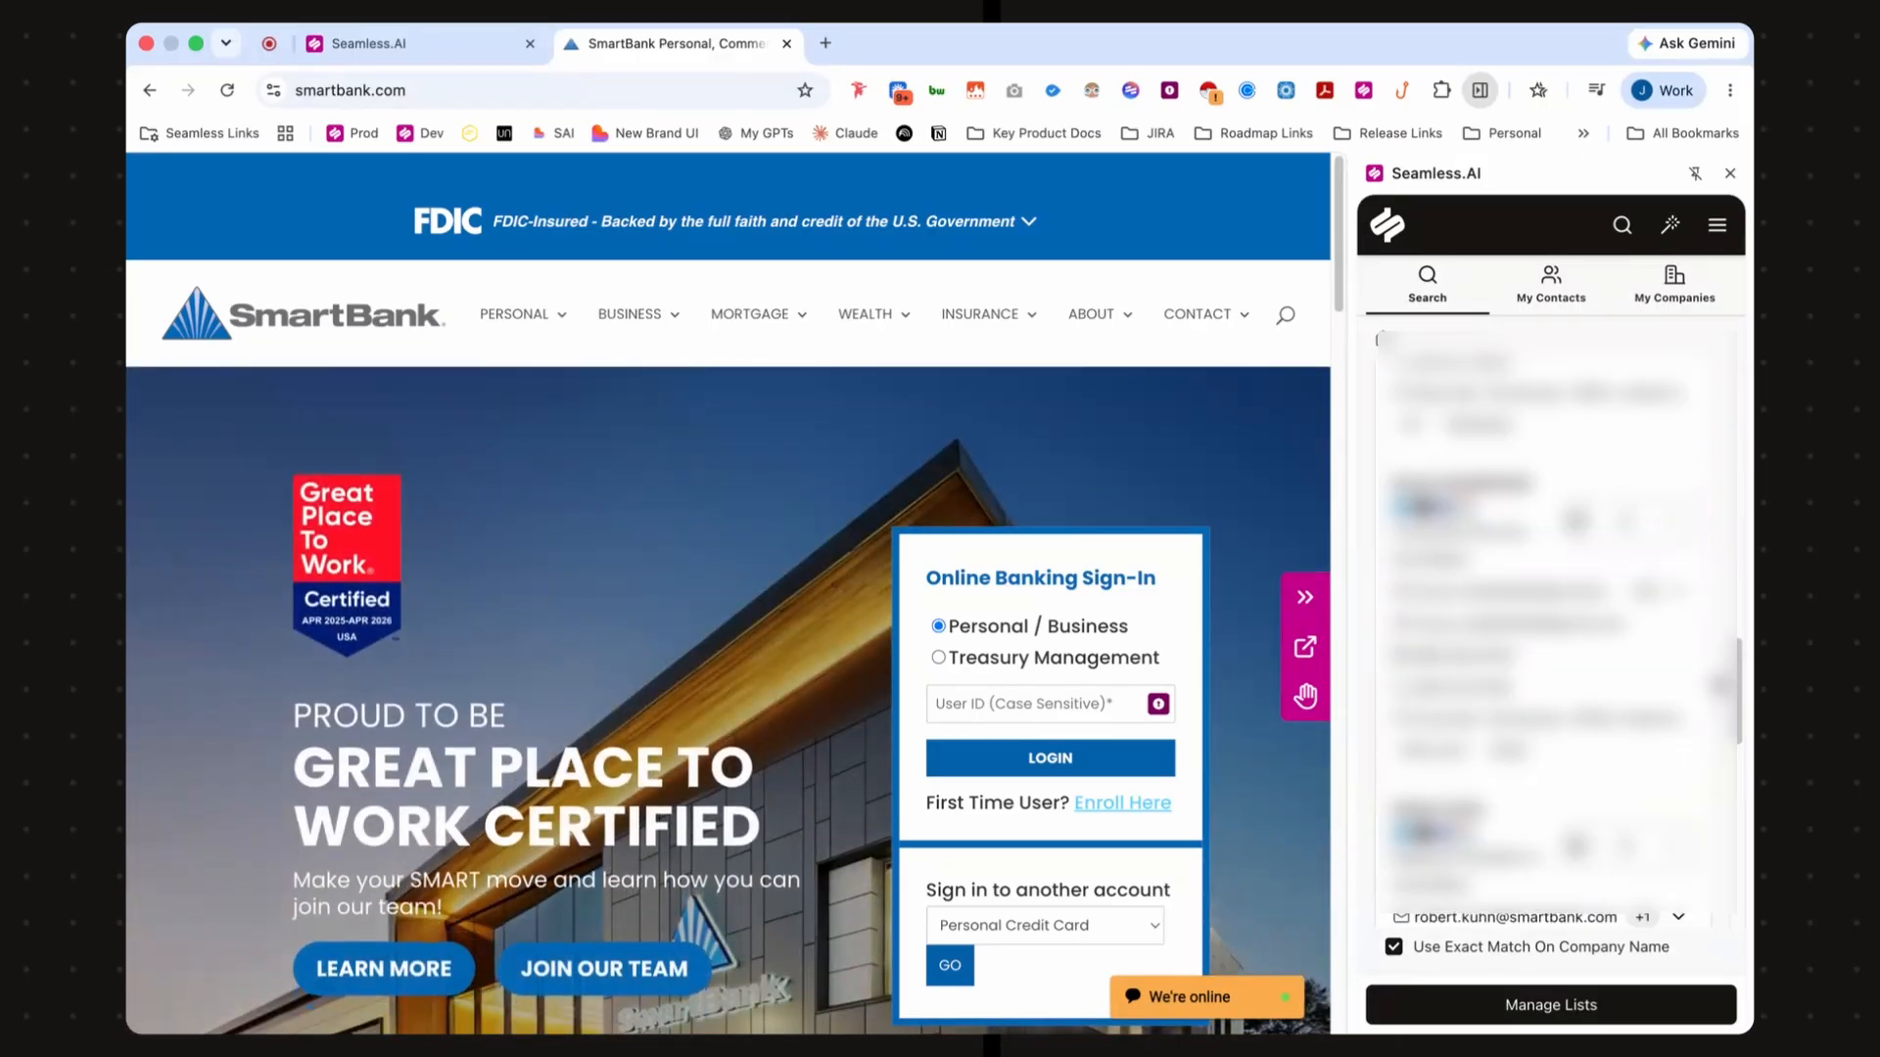
{"action": "scroll", "coordinate": [1557, 636], "scroll_direction": "up", "scroll_amount": 4}
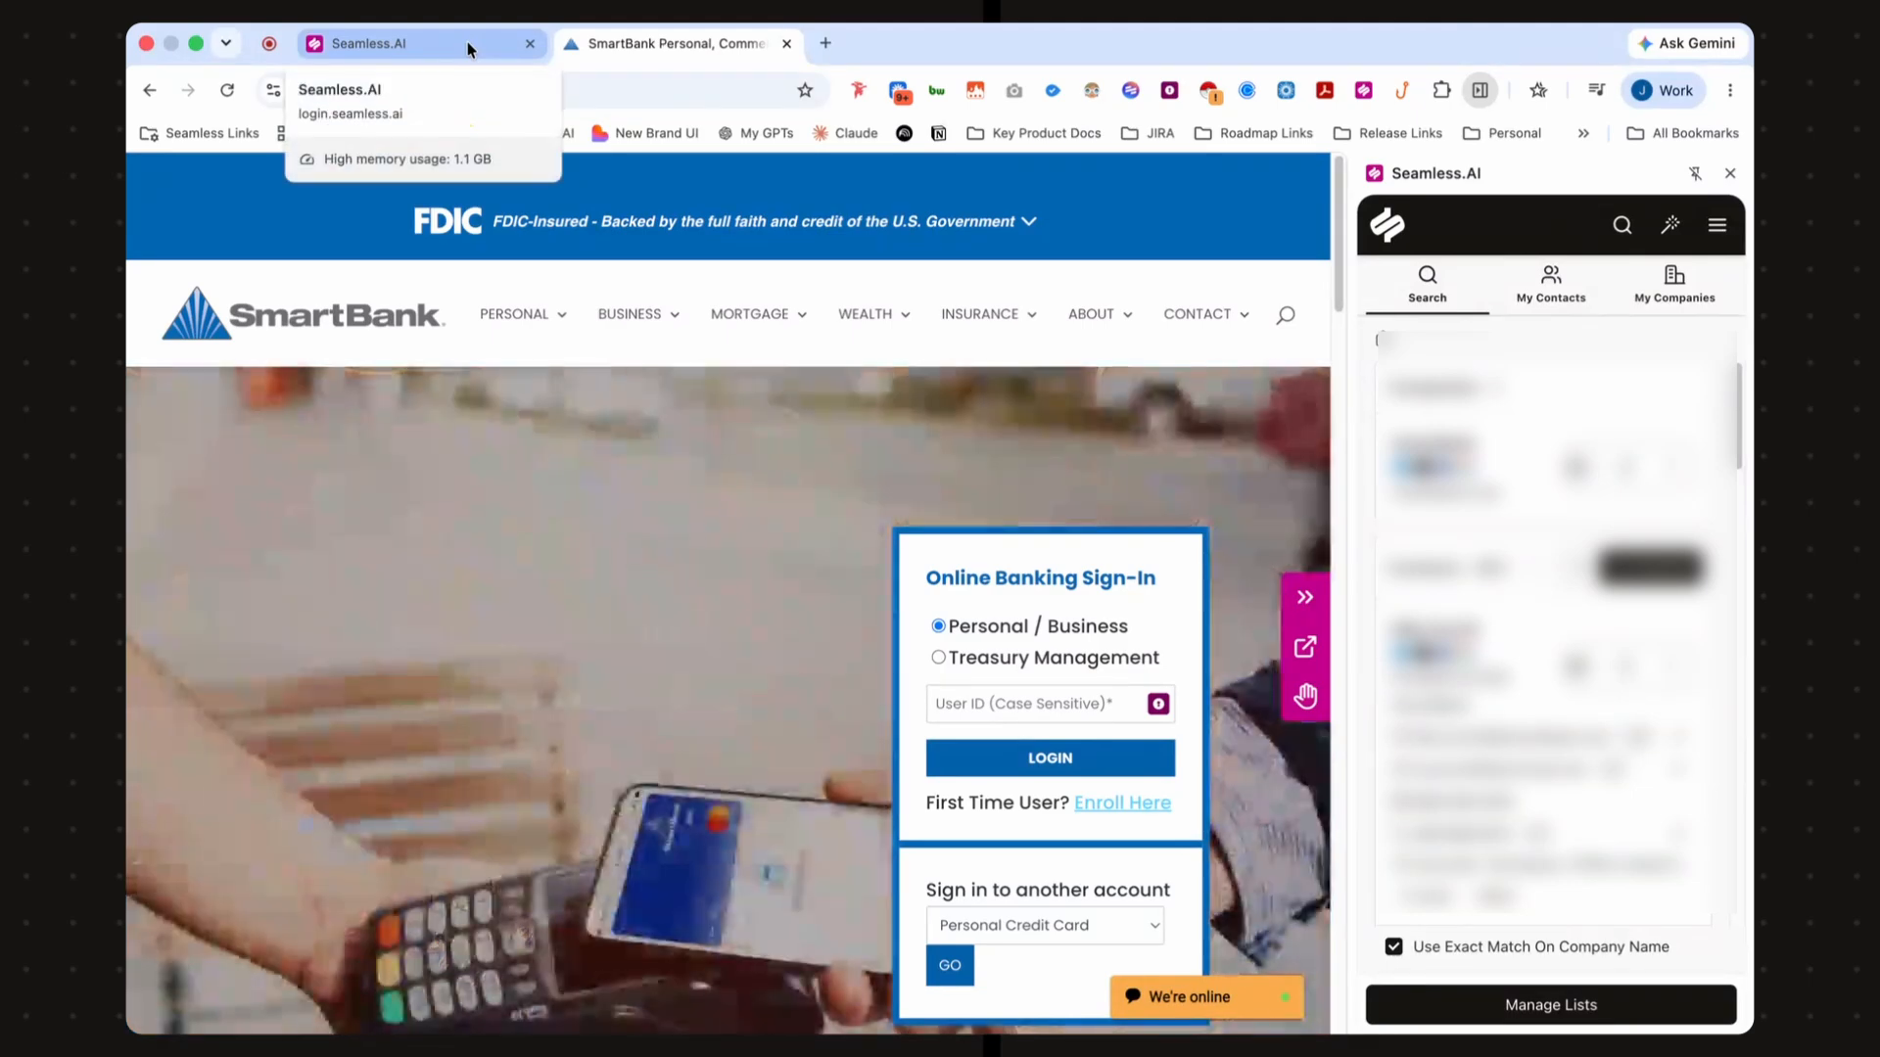
{"action": "left_click", "coordinate": [467, 41]}
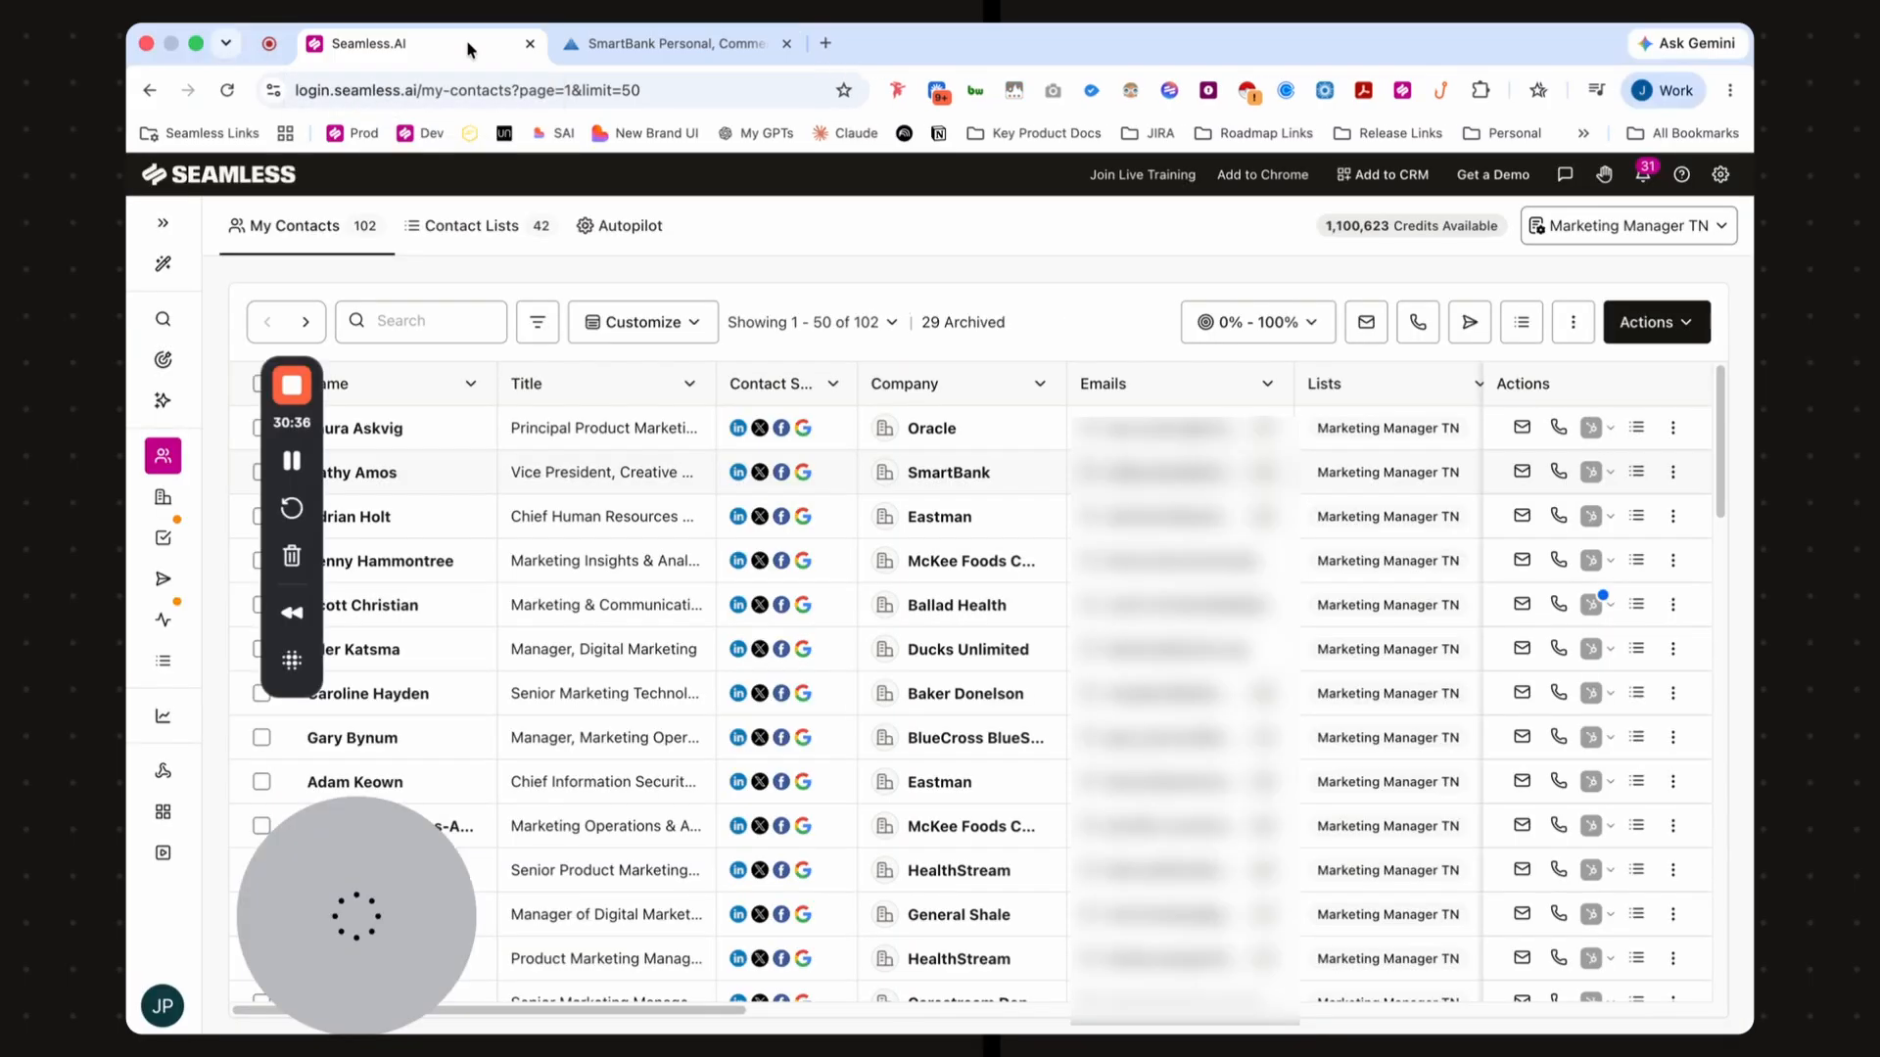